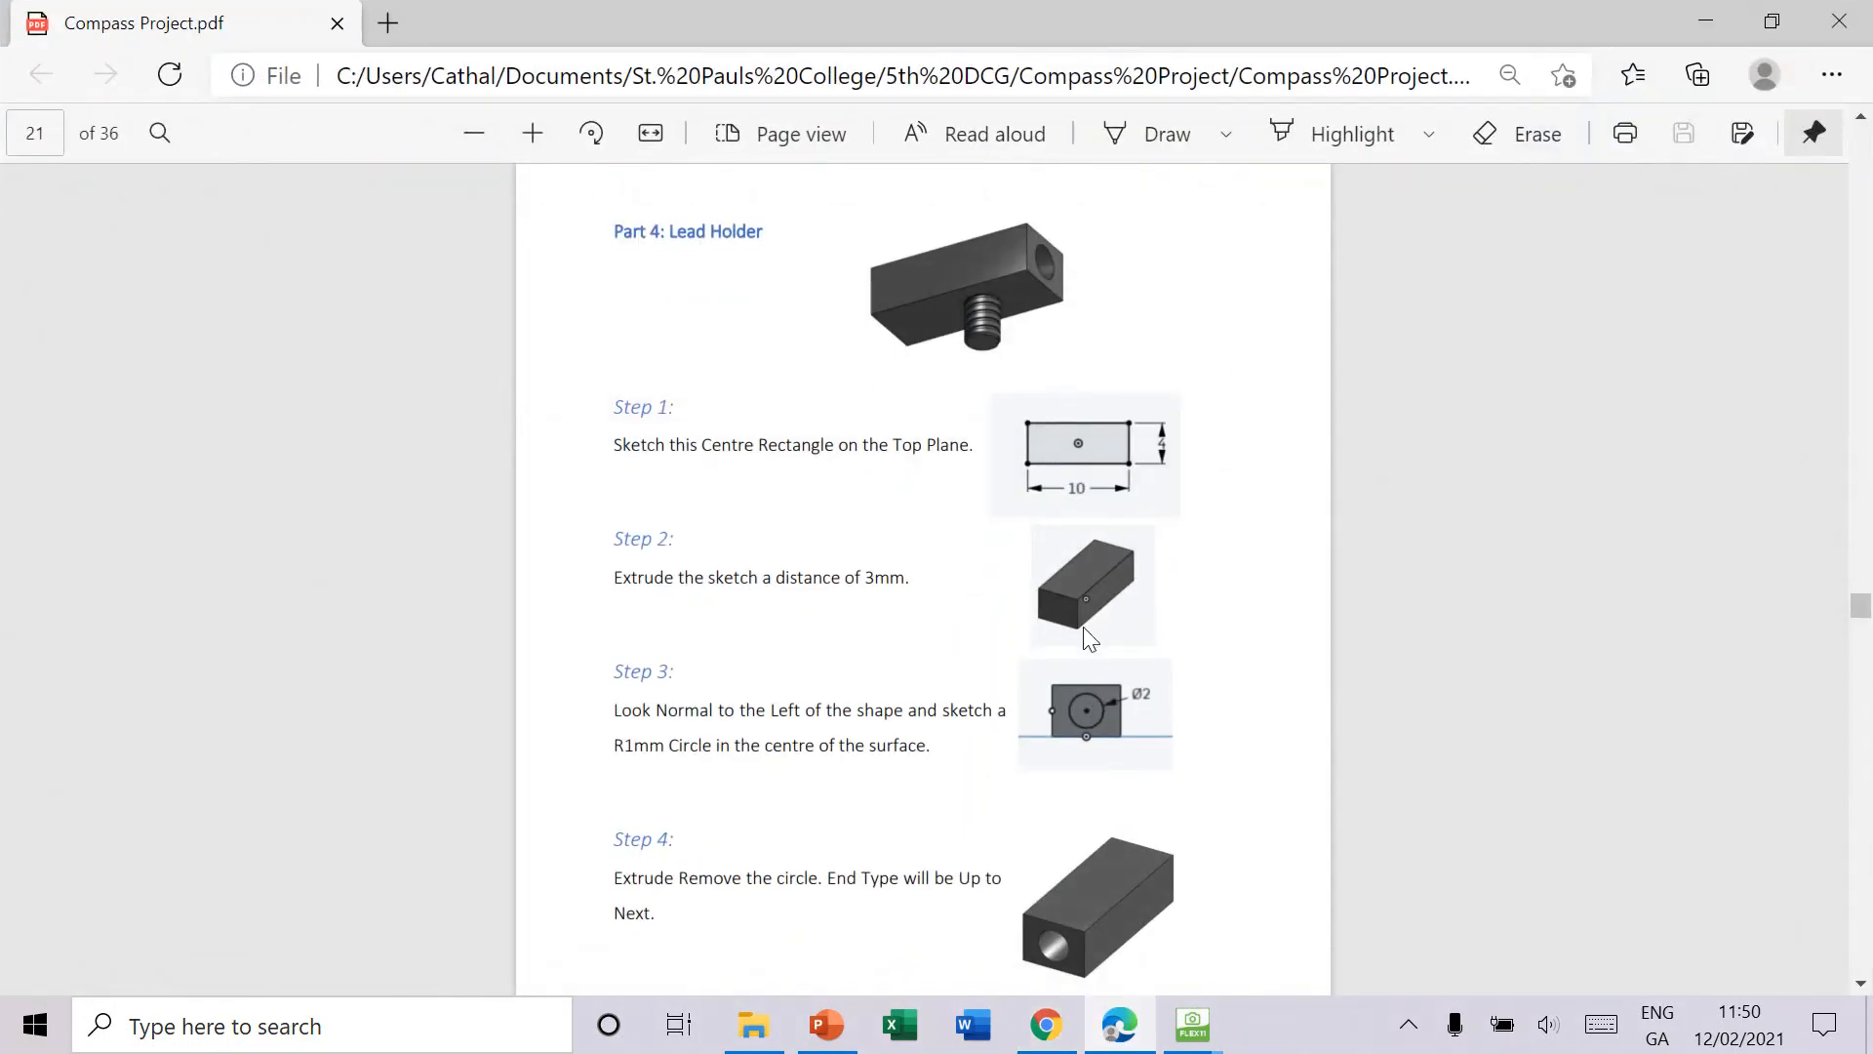
Step: Look through the Part 4: Lead Holder instructions in the Compass Project PDF, from the first step to the finished part
left_click_drag(651, 232, 662, 236)
scroll(1032, 371, "down", 12)
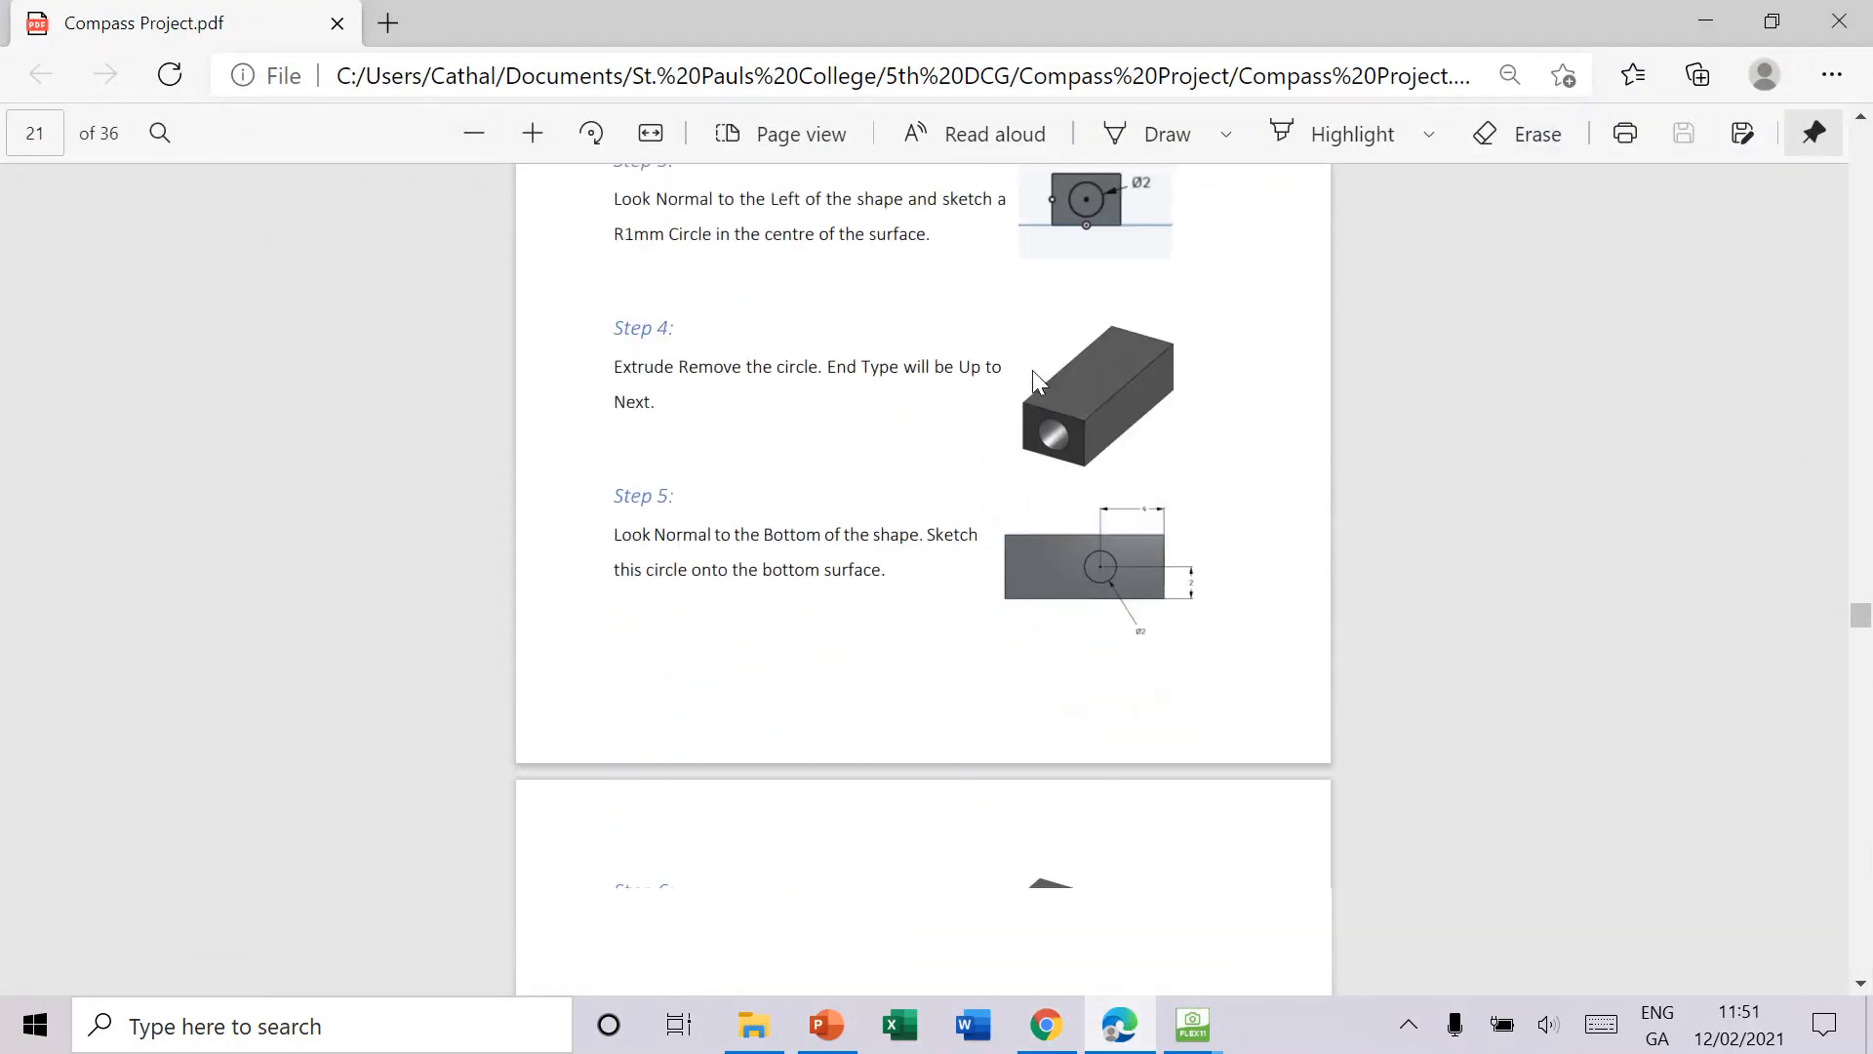
scroll(1034, 381, "down", 15)
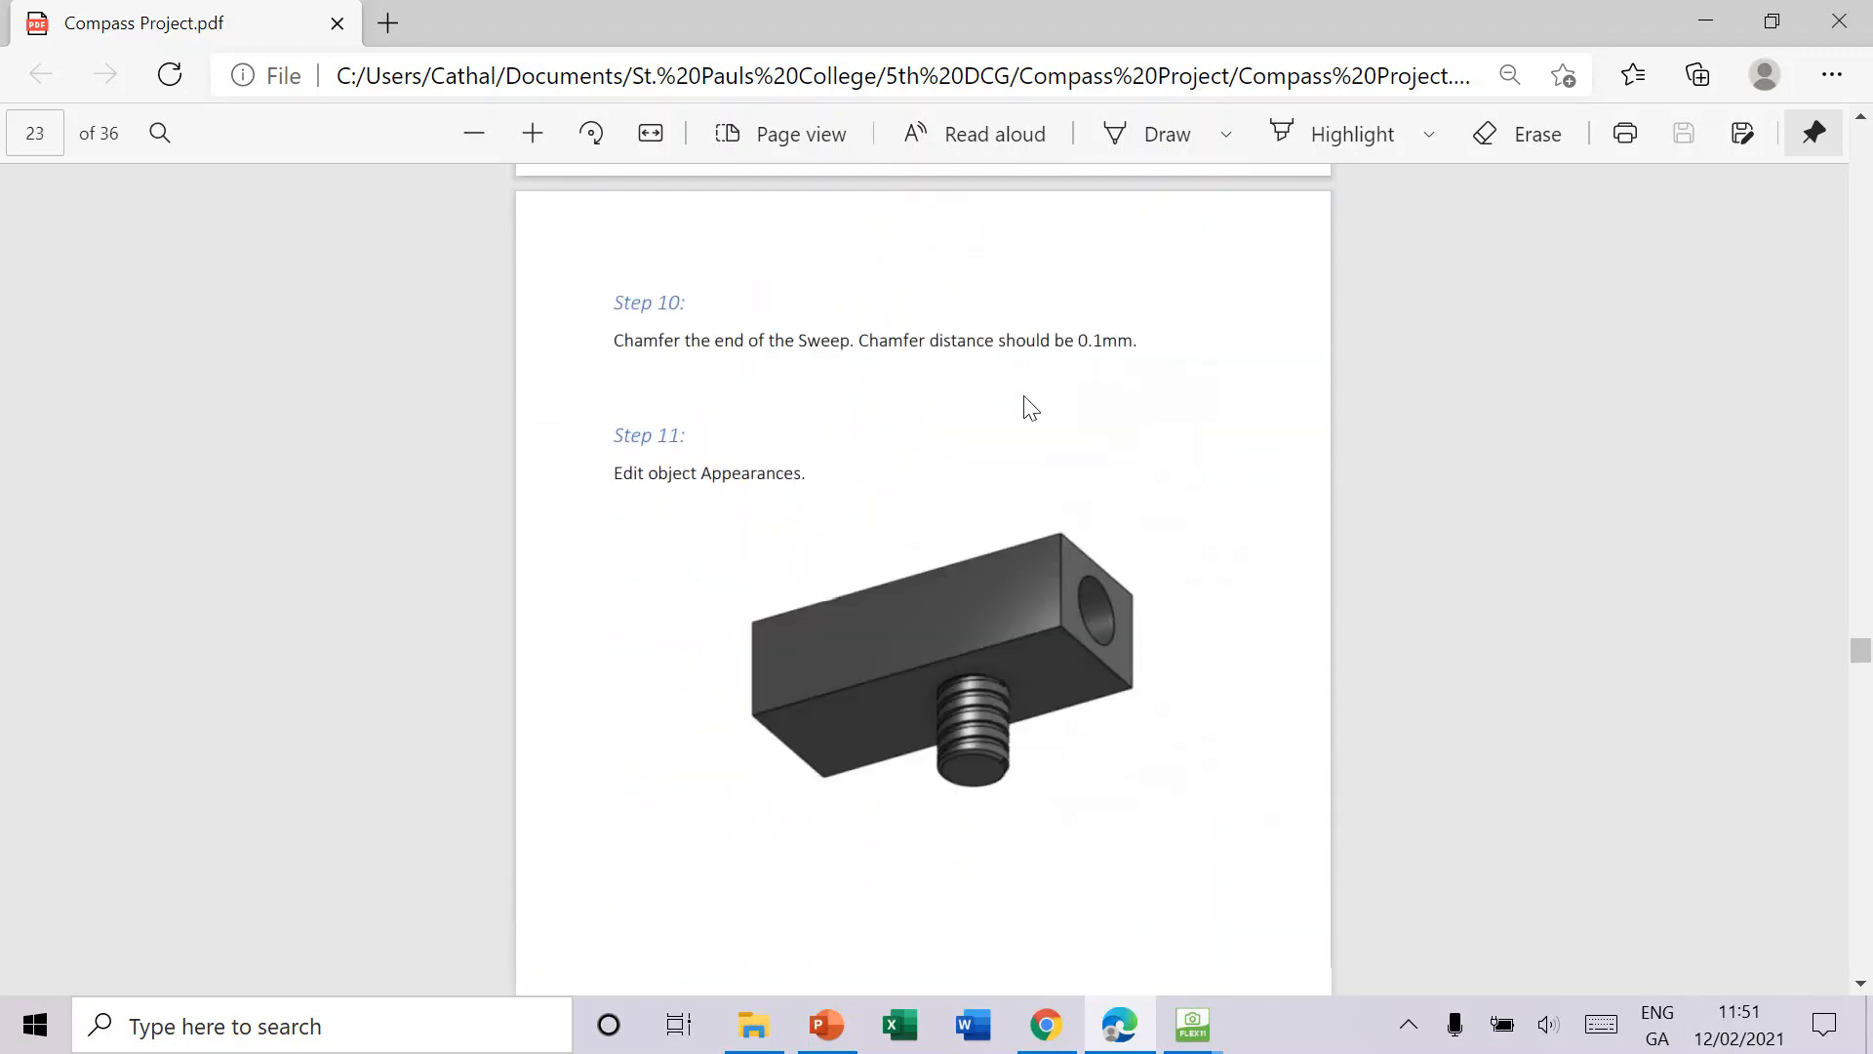
scroll(1020, 495, "down", 2)
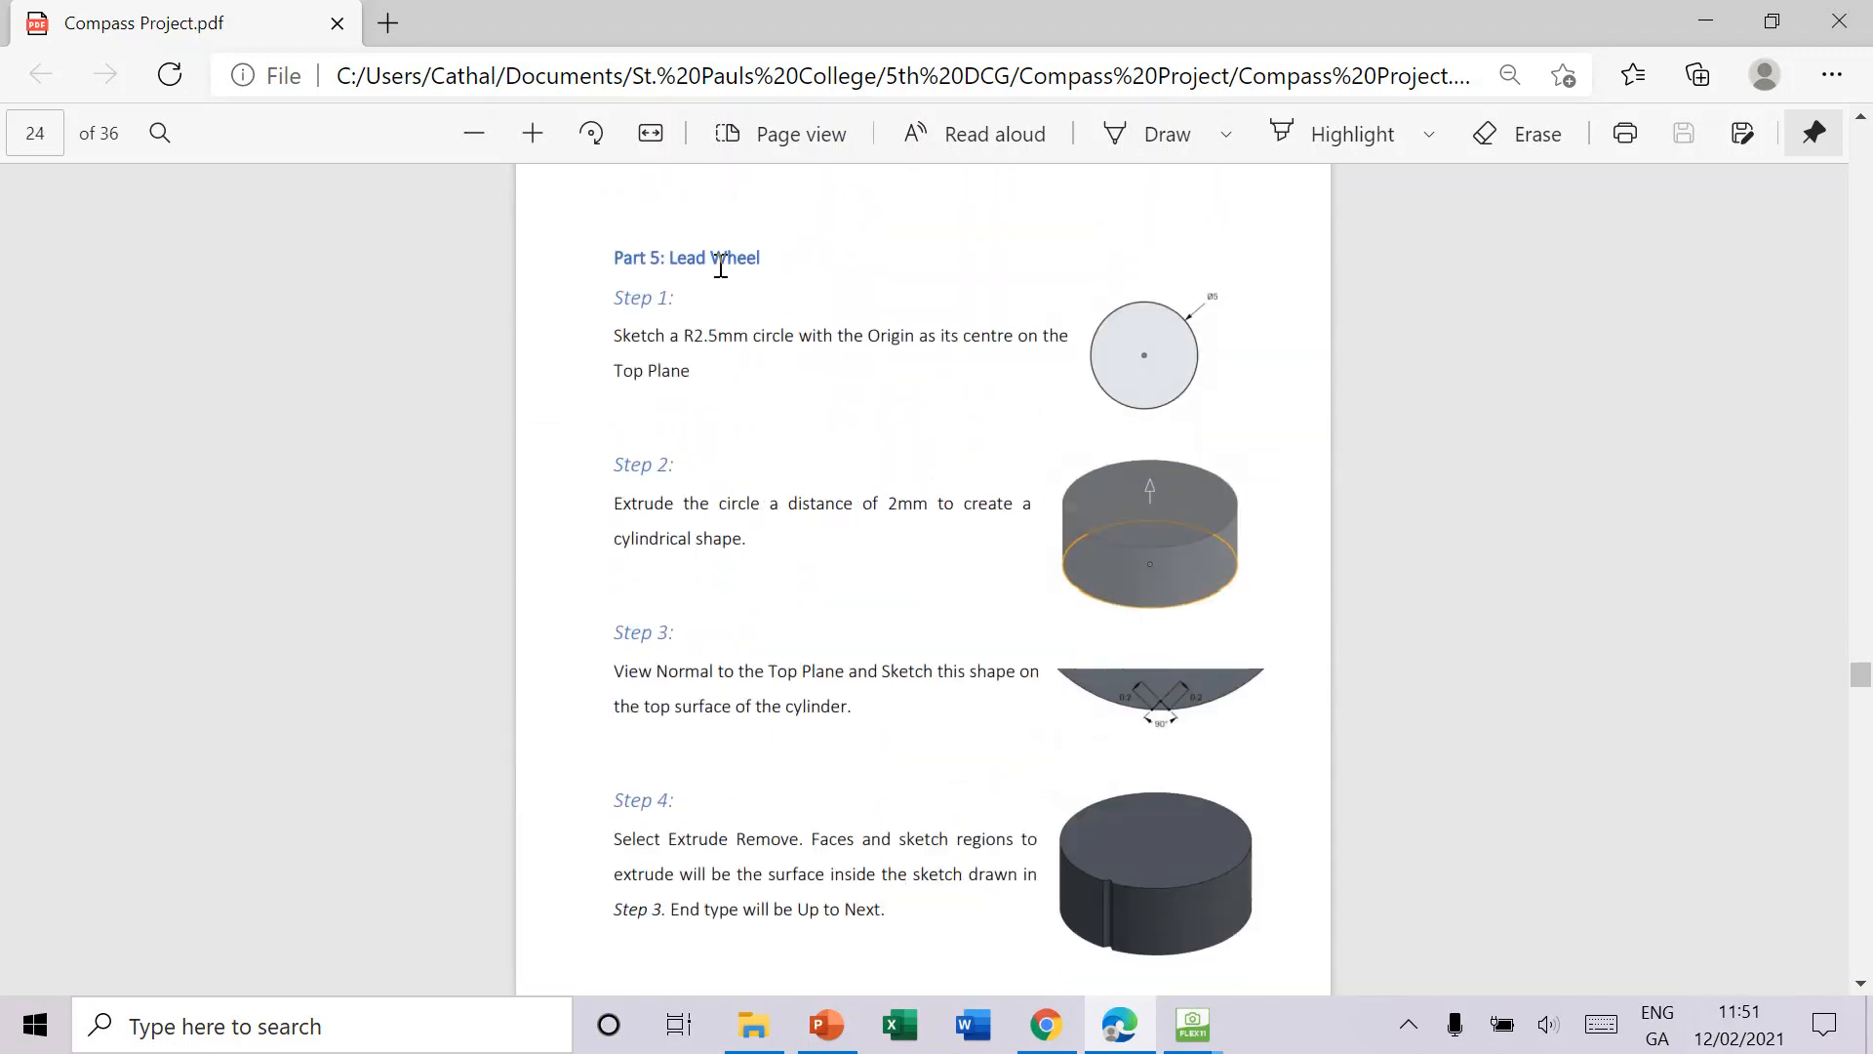
scroll(924, 505, "down", 2)
scroll(976, 478, "up", 15)
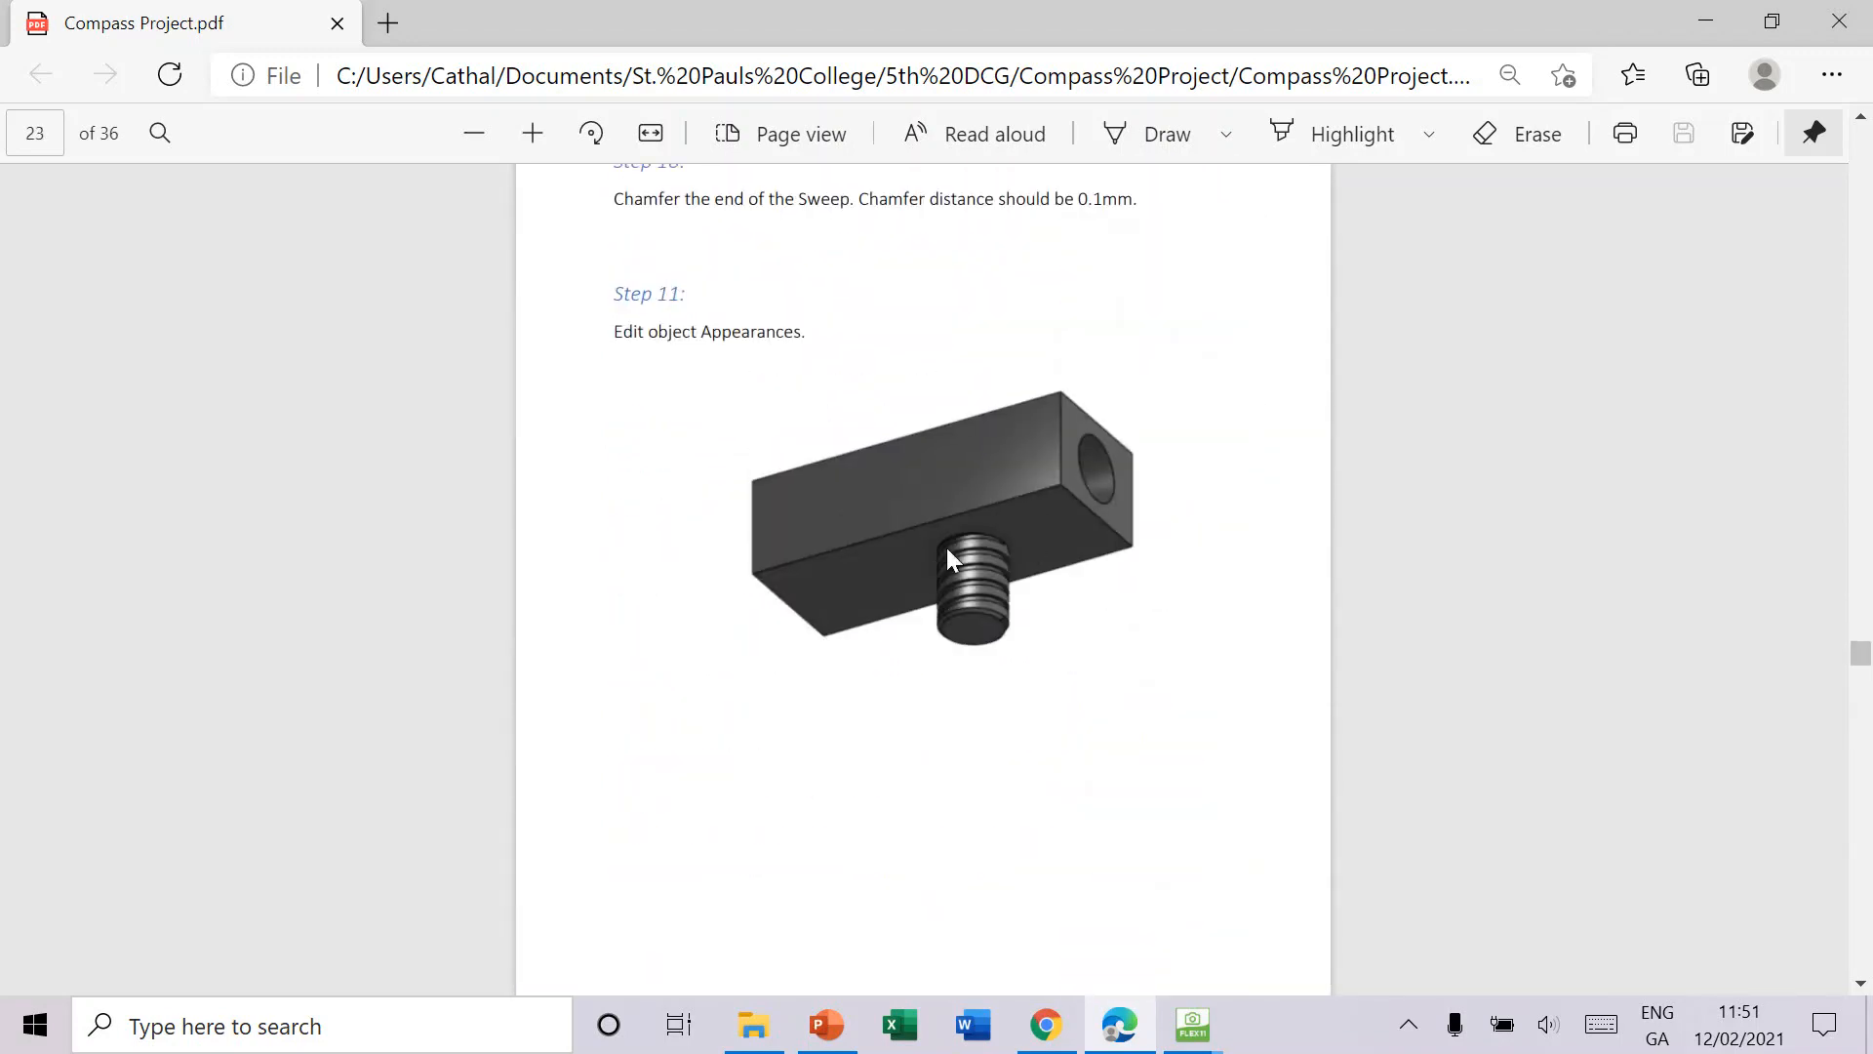
scroll(956, 329, "up", 3)
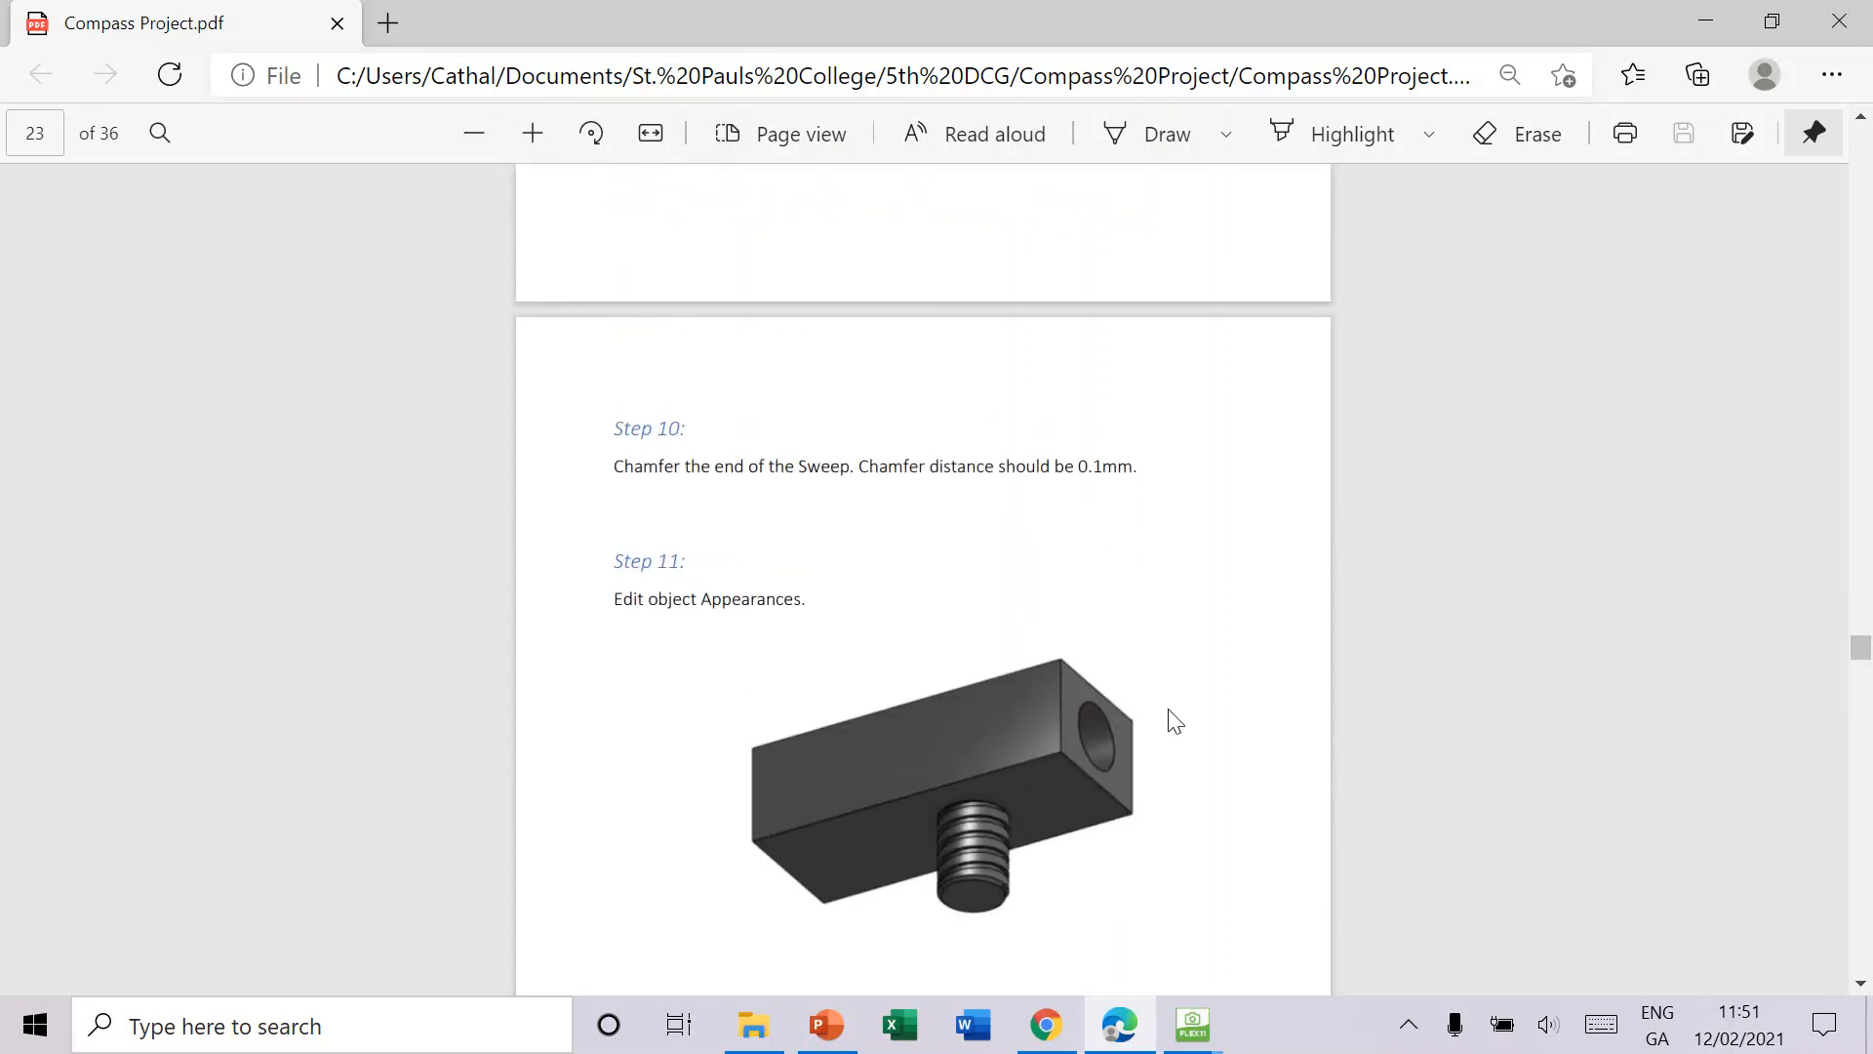
Step: Switch to the Compass Project document in Onshape and create a new Part Studio
left_click(1046, 1025)
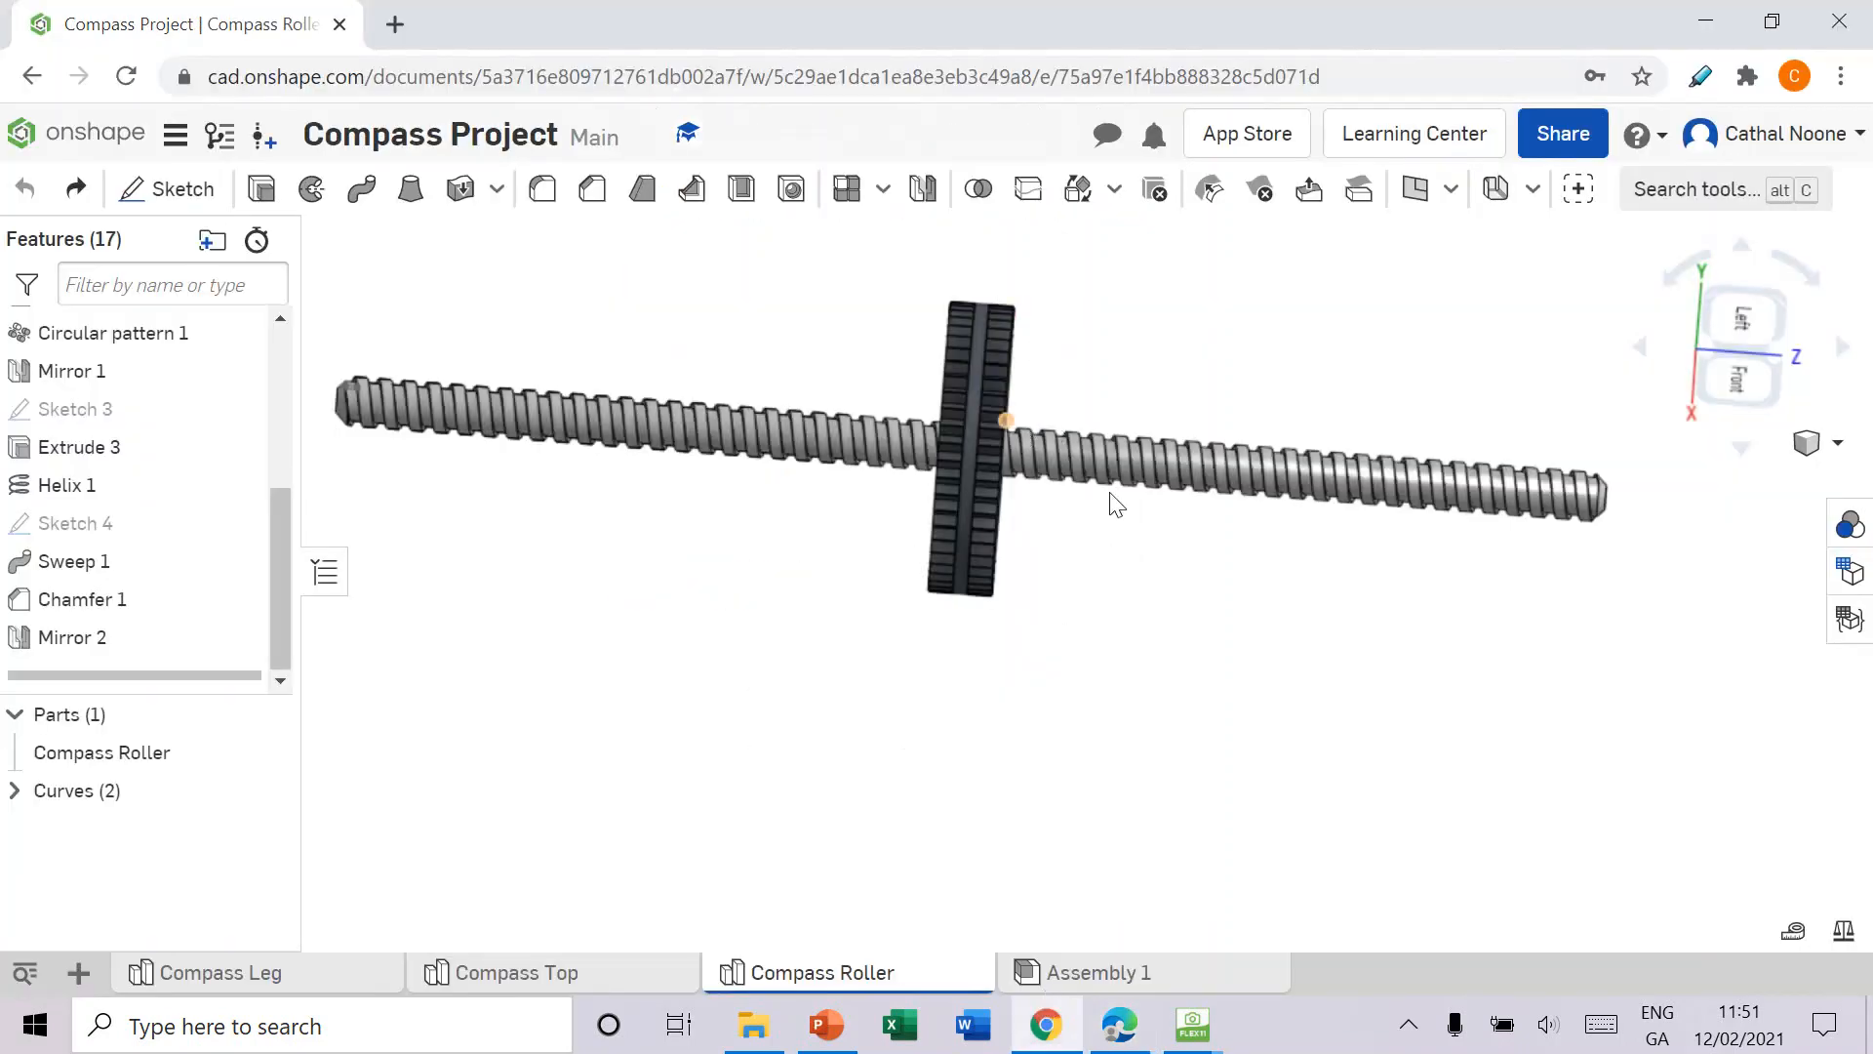
scroll(1100, 303, "down", 2)
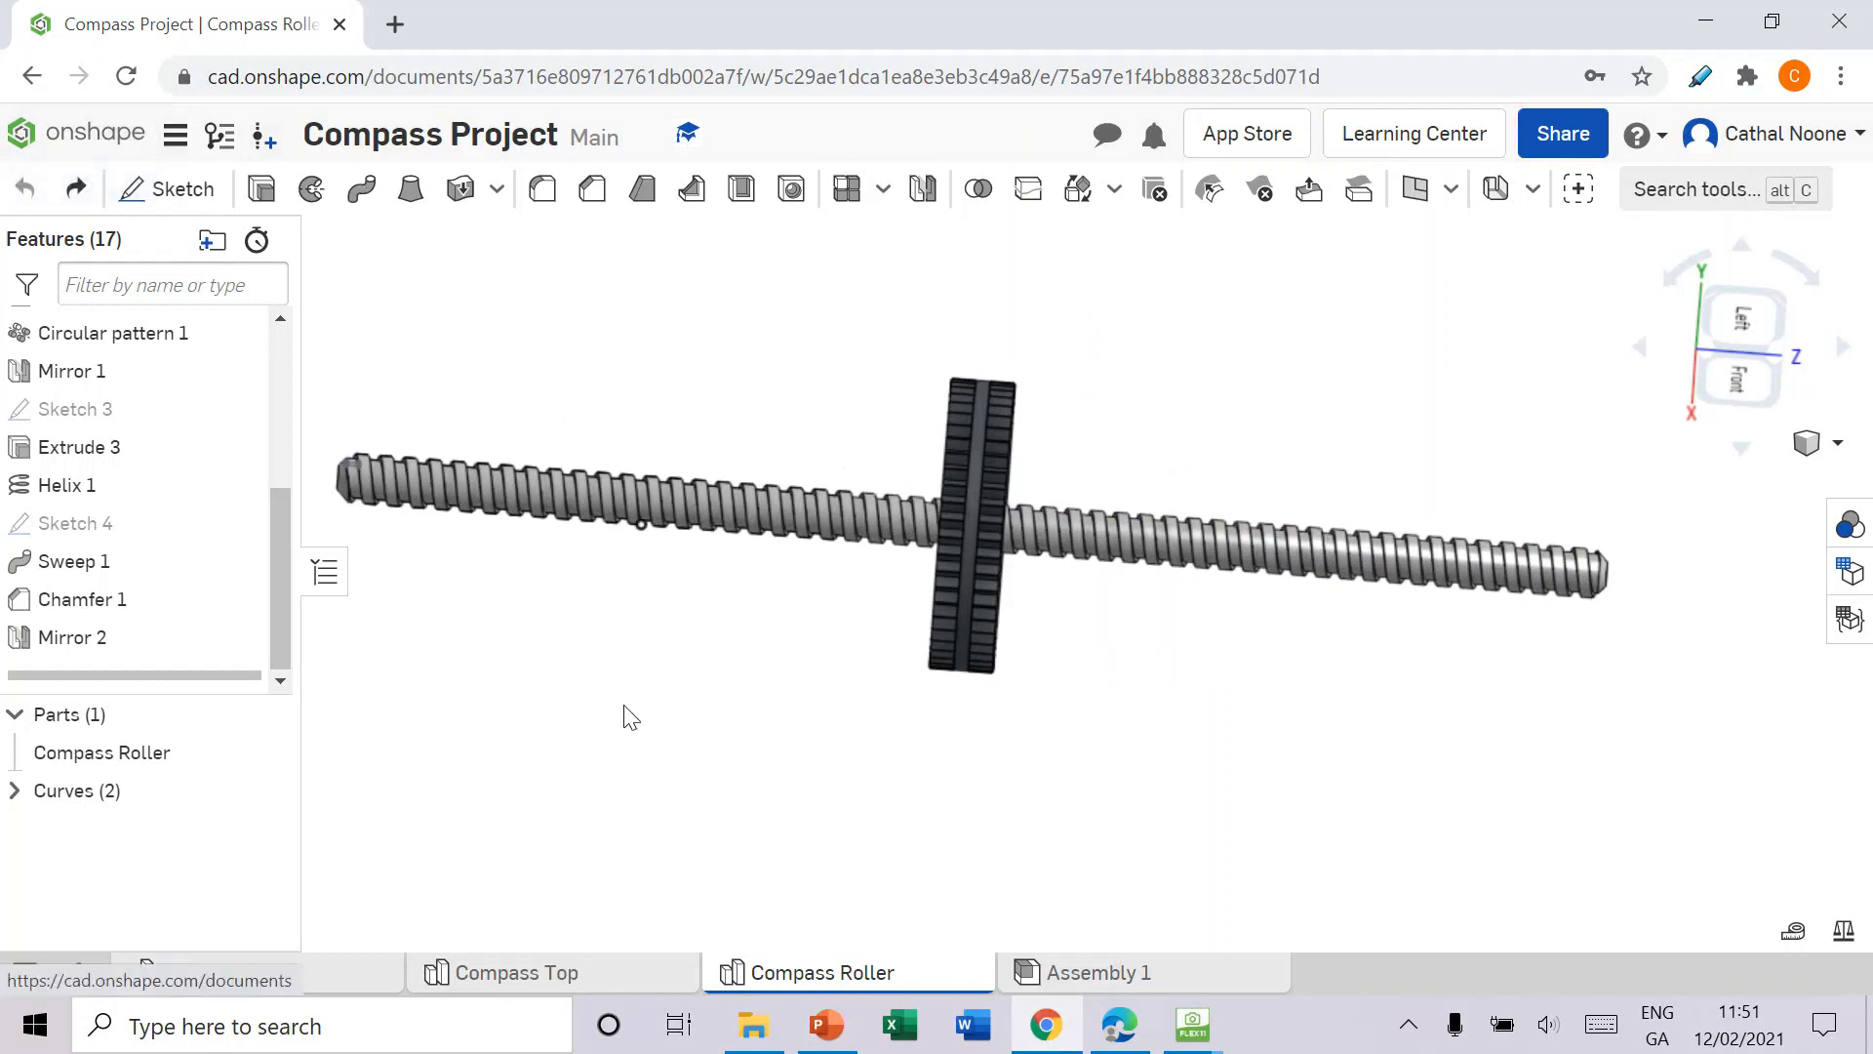
left_click(99, 971)
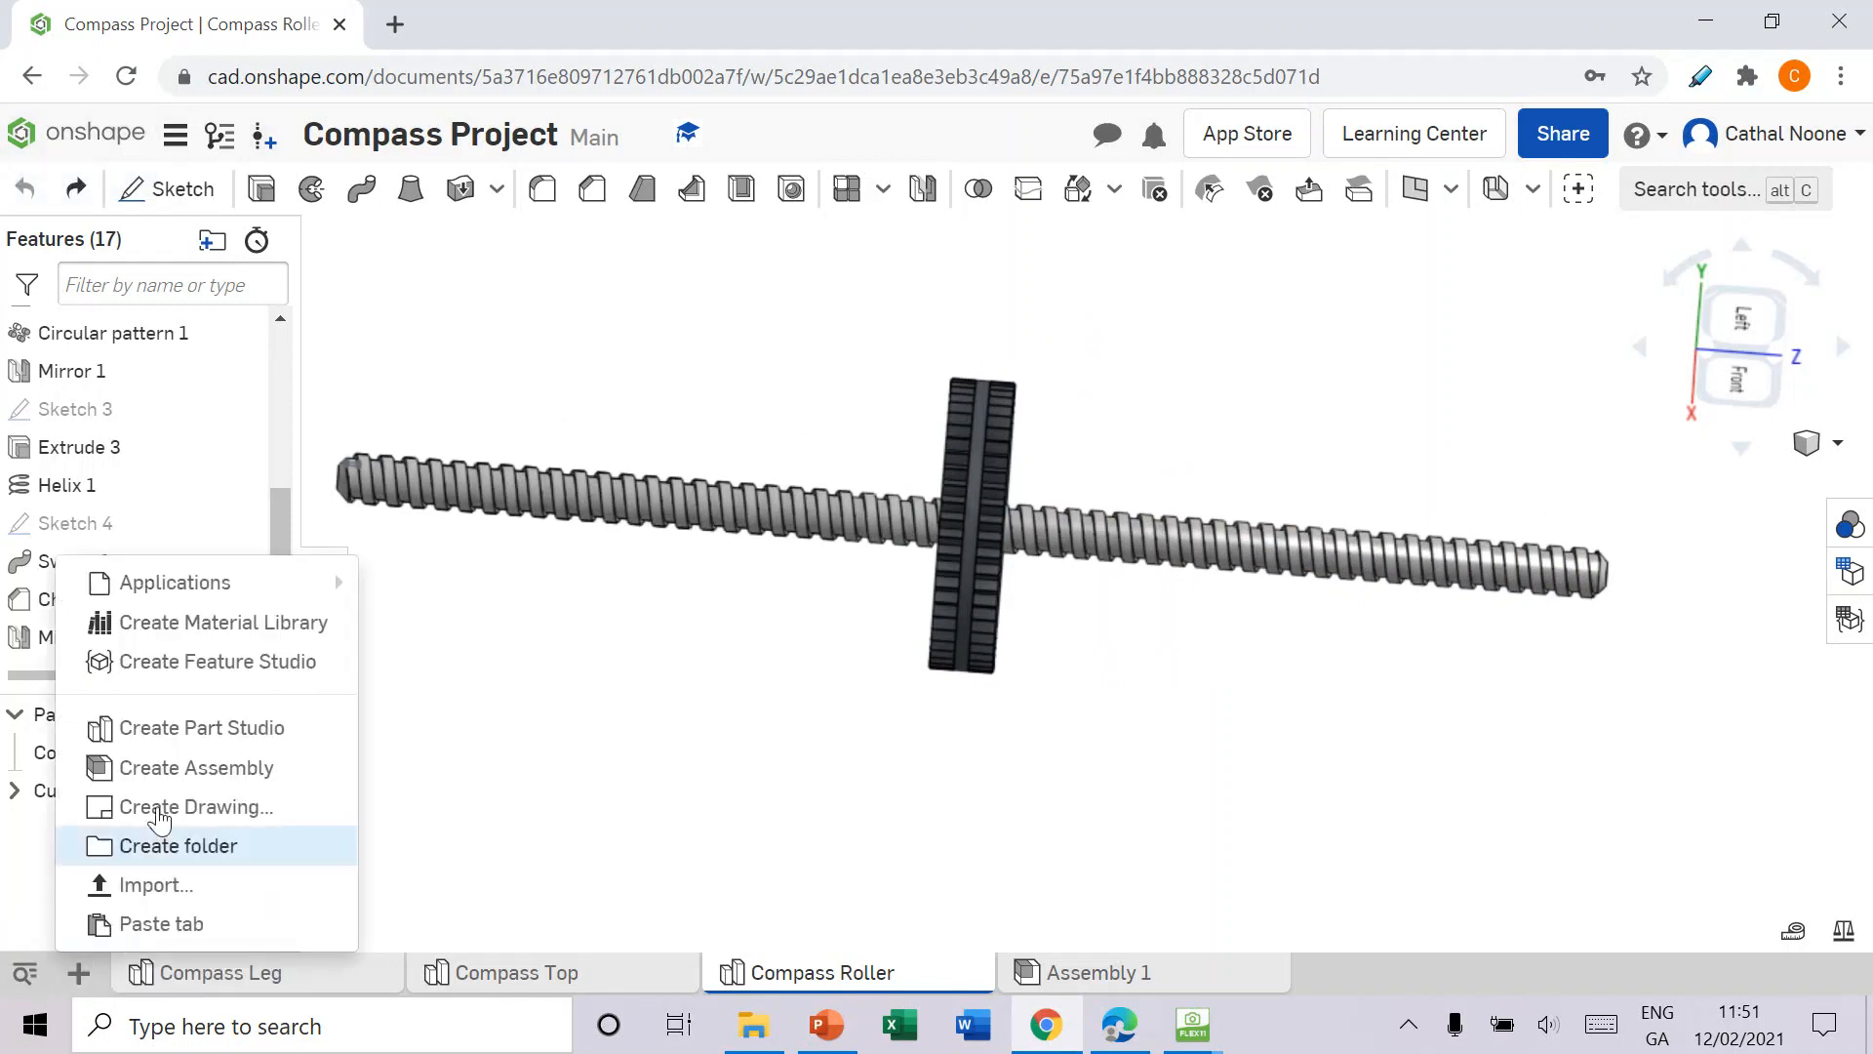
left_click(243, 735)
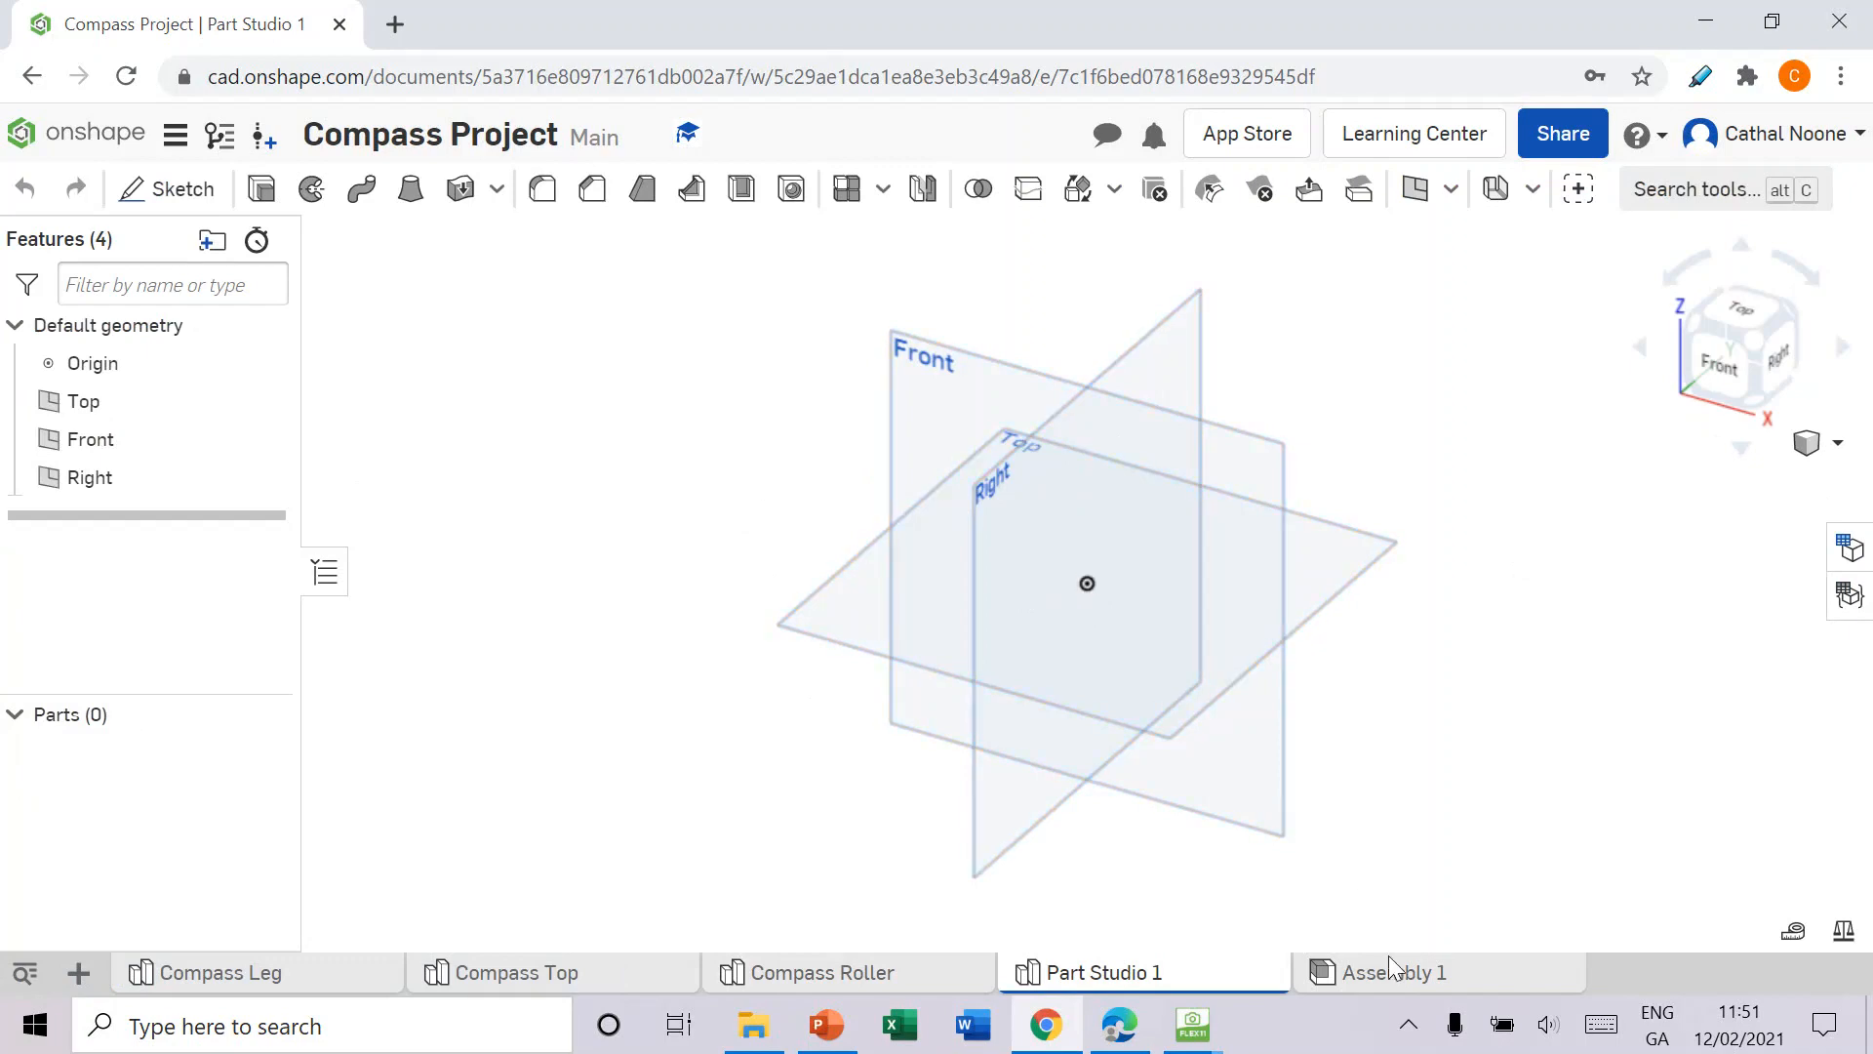
Step: Rename the new Part Studio as Lead Holder, taking the part name from the project PDF
right_click(1129, 977)
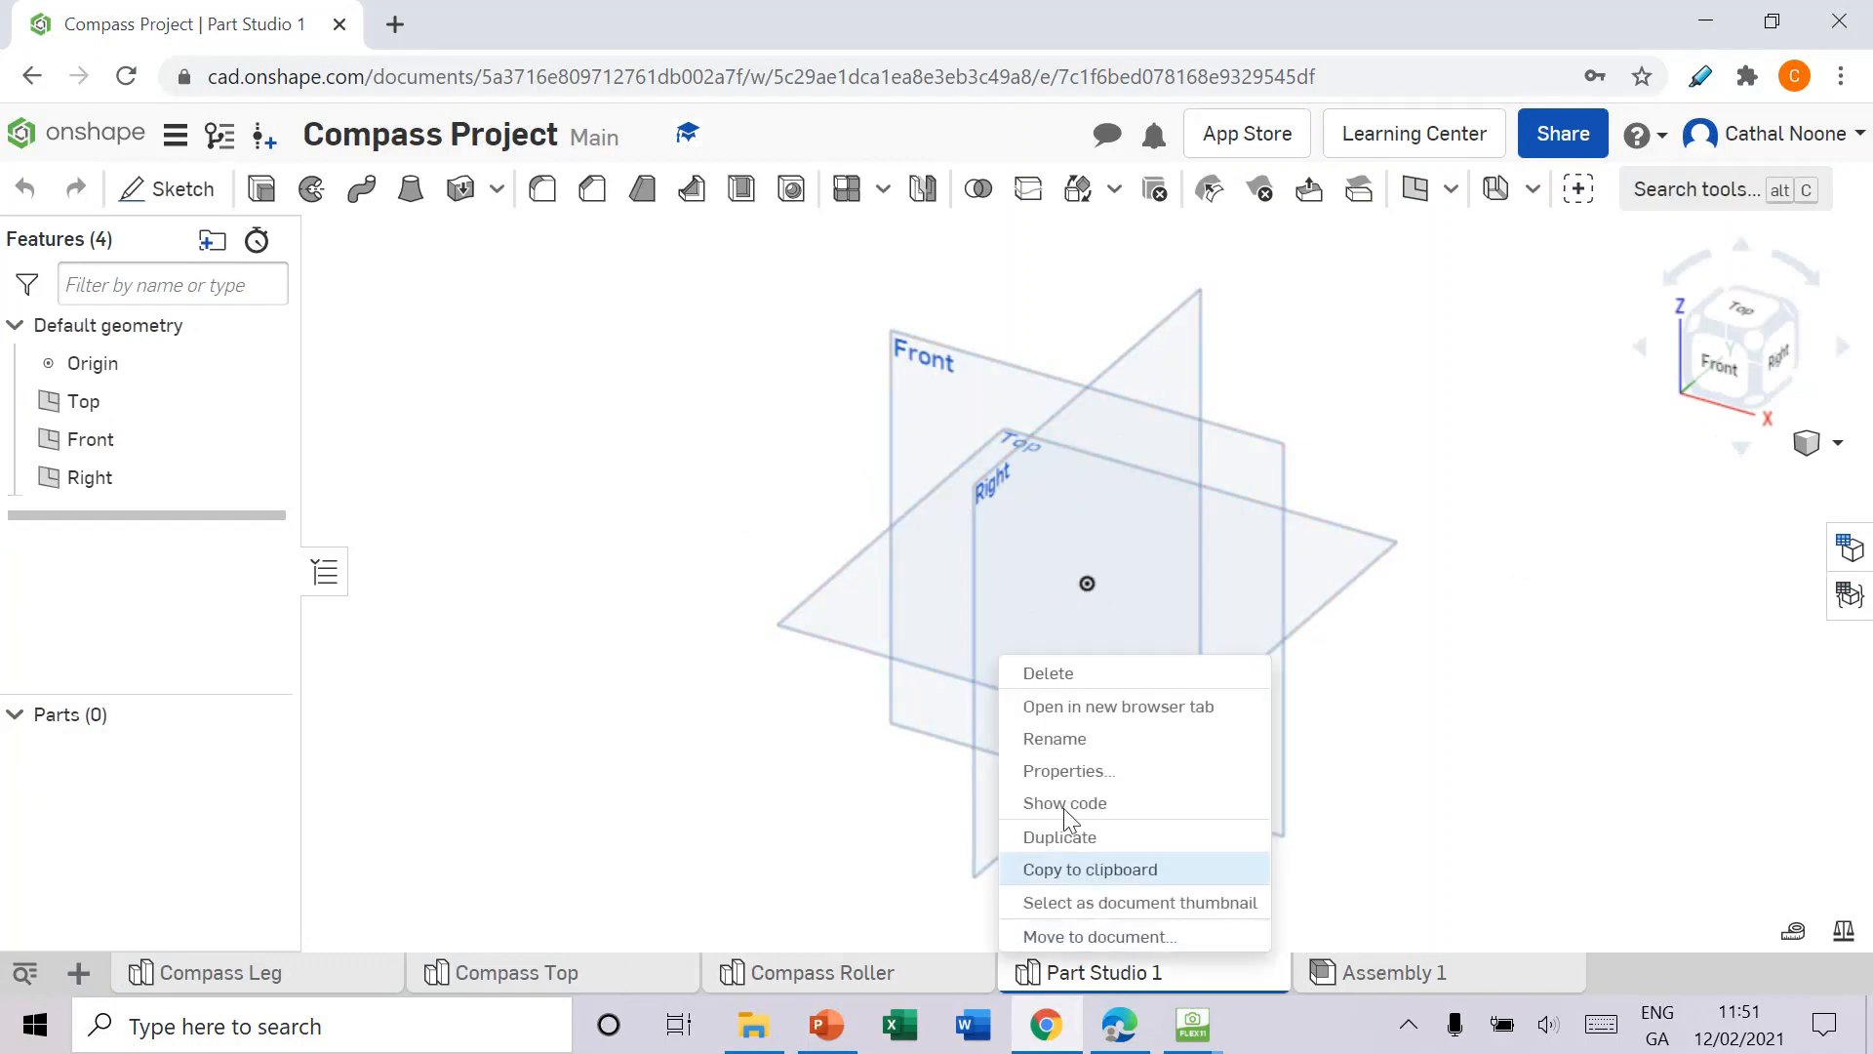
left_click(1062, 736)
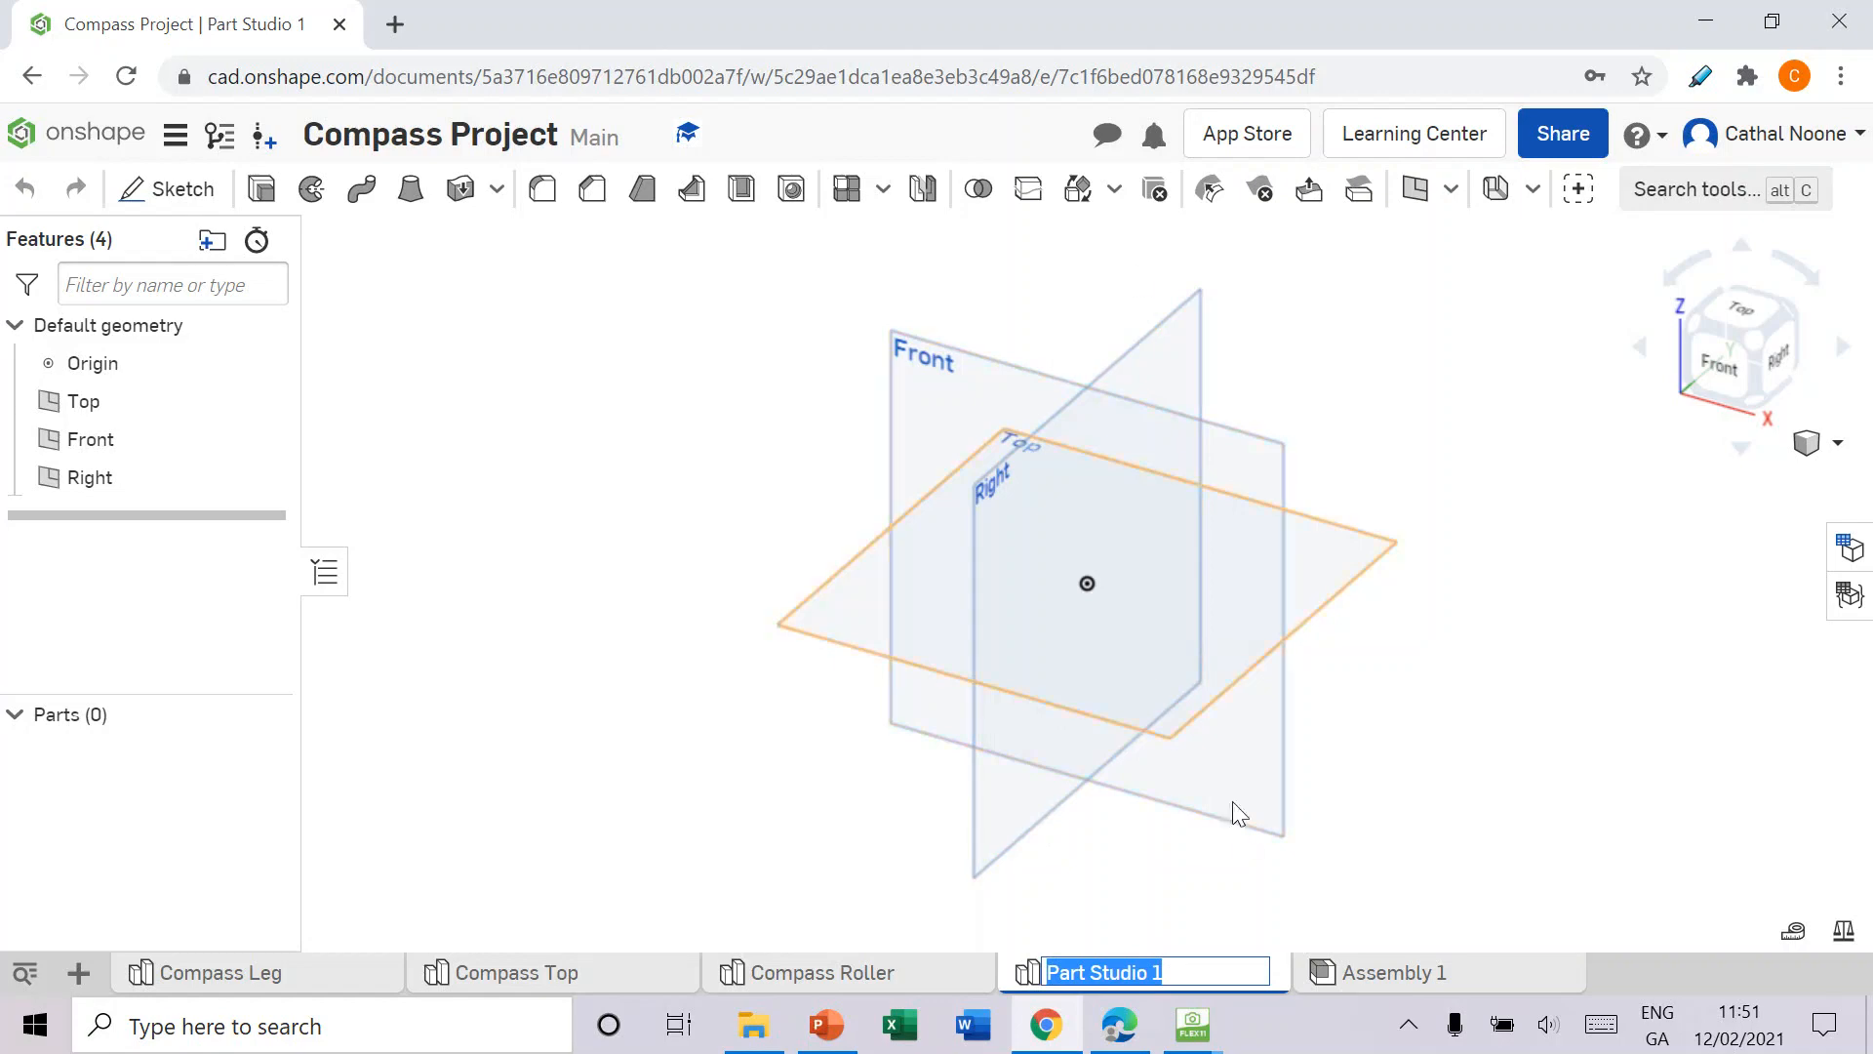
left_click(1119, 1024)
scroll(824, 439, "up", 15)
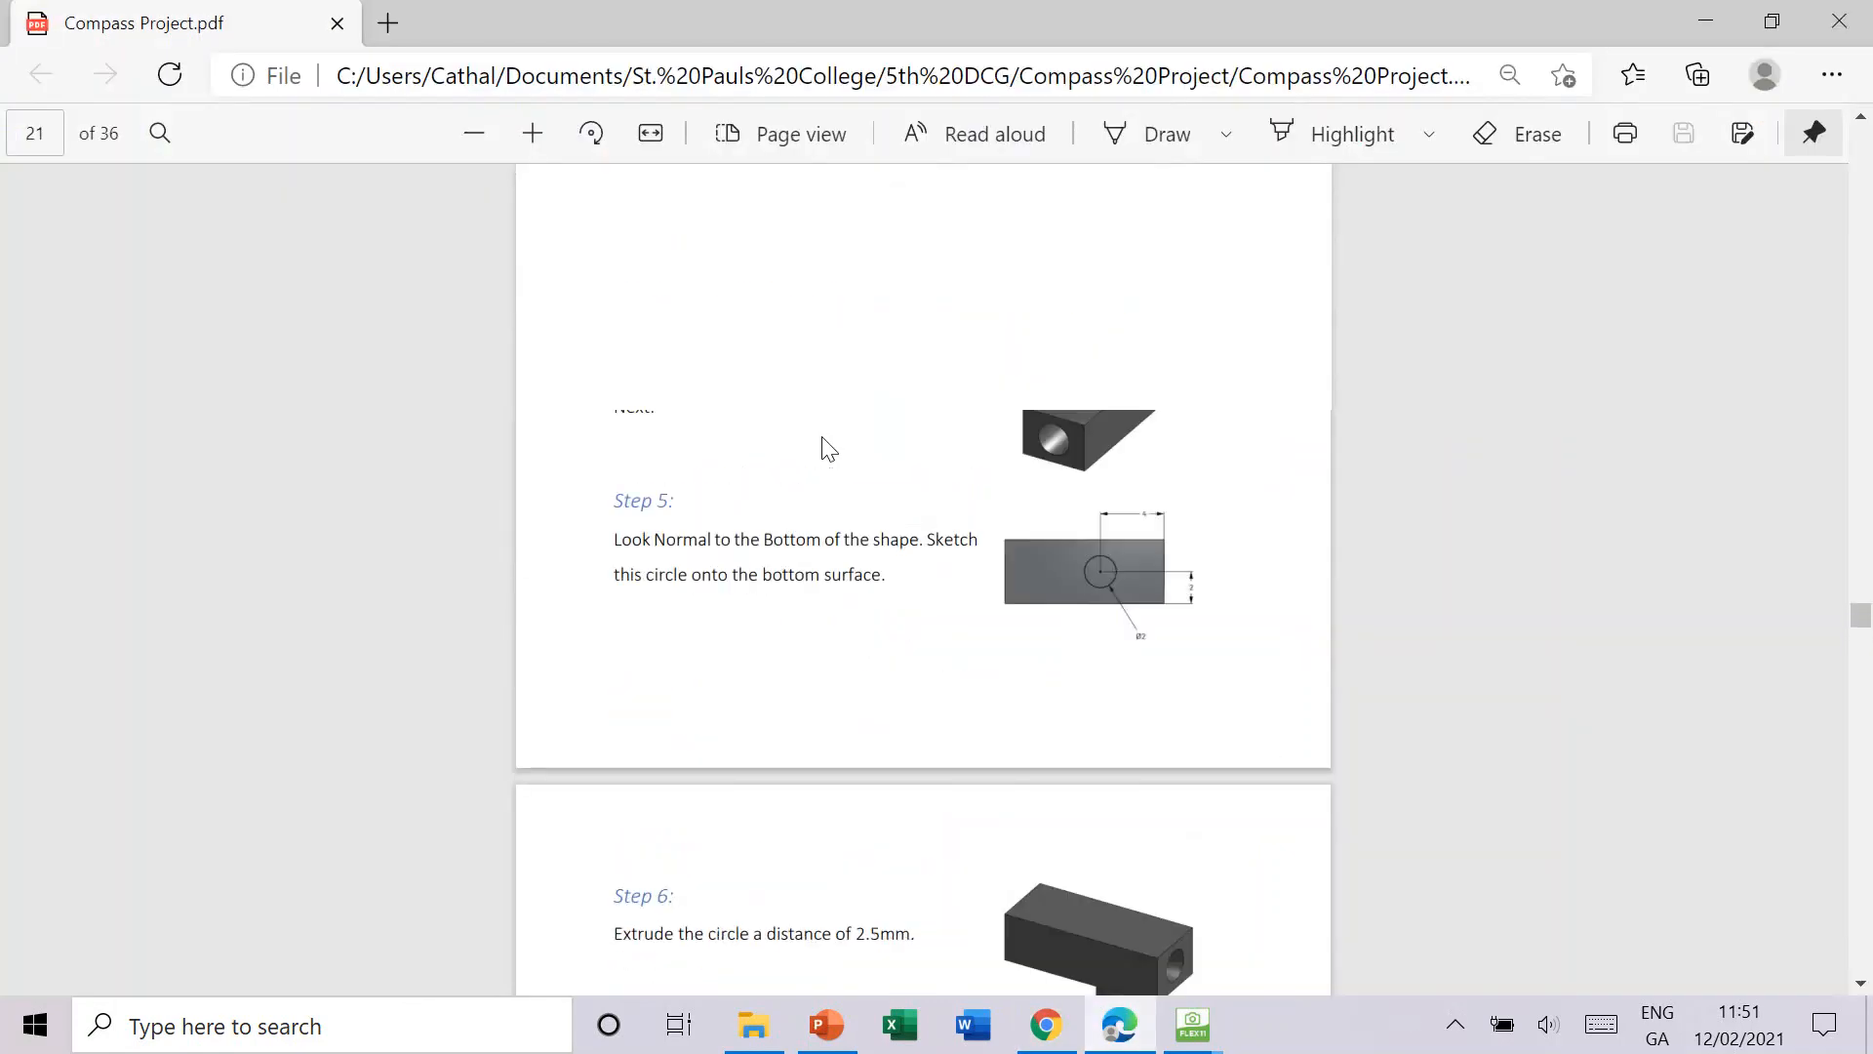
scroll(824, 449, "up", 10)
scroll(824, 448, "down", 6)
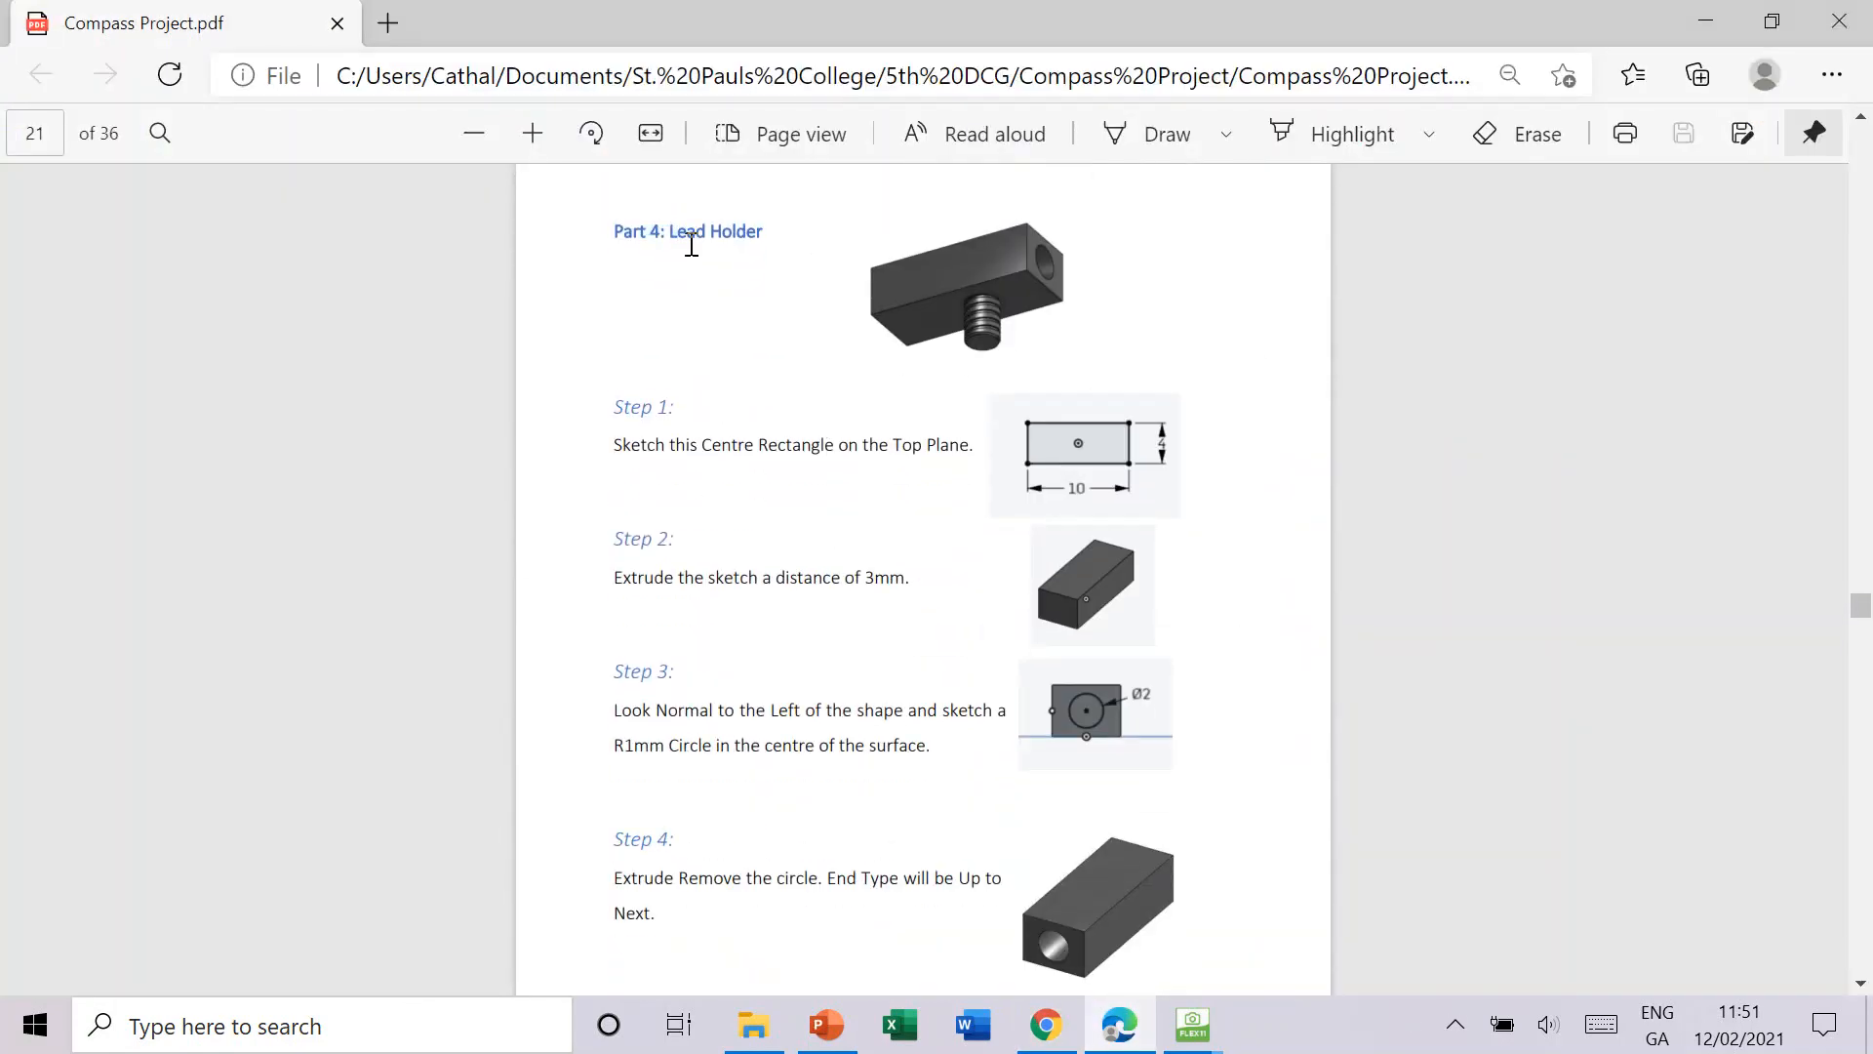
left_click(1046, 1024)
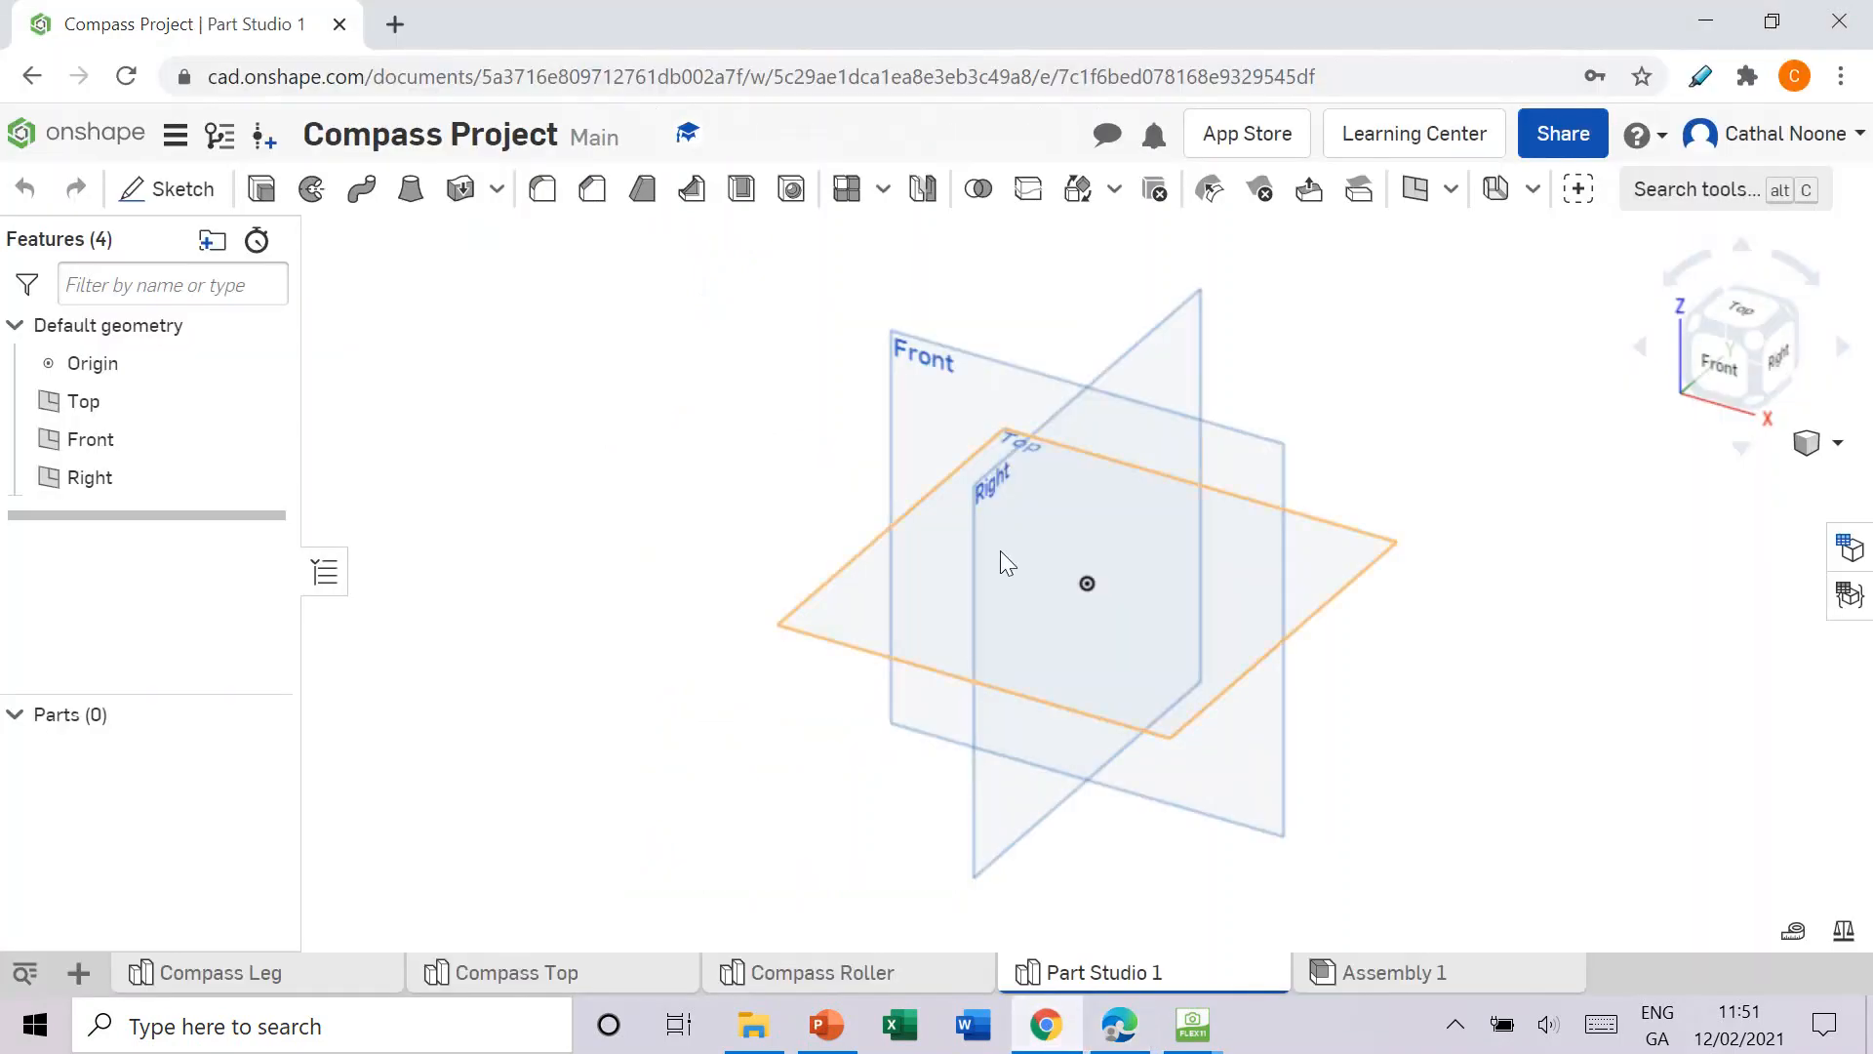
right_click(1098, 980)
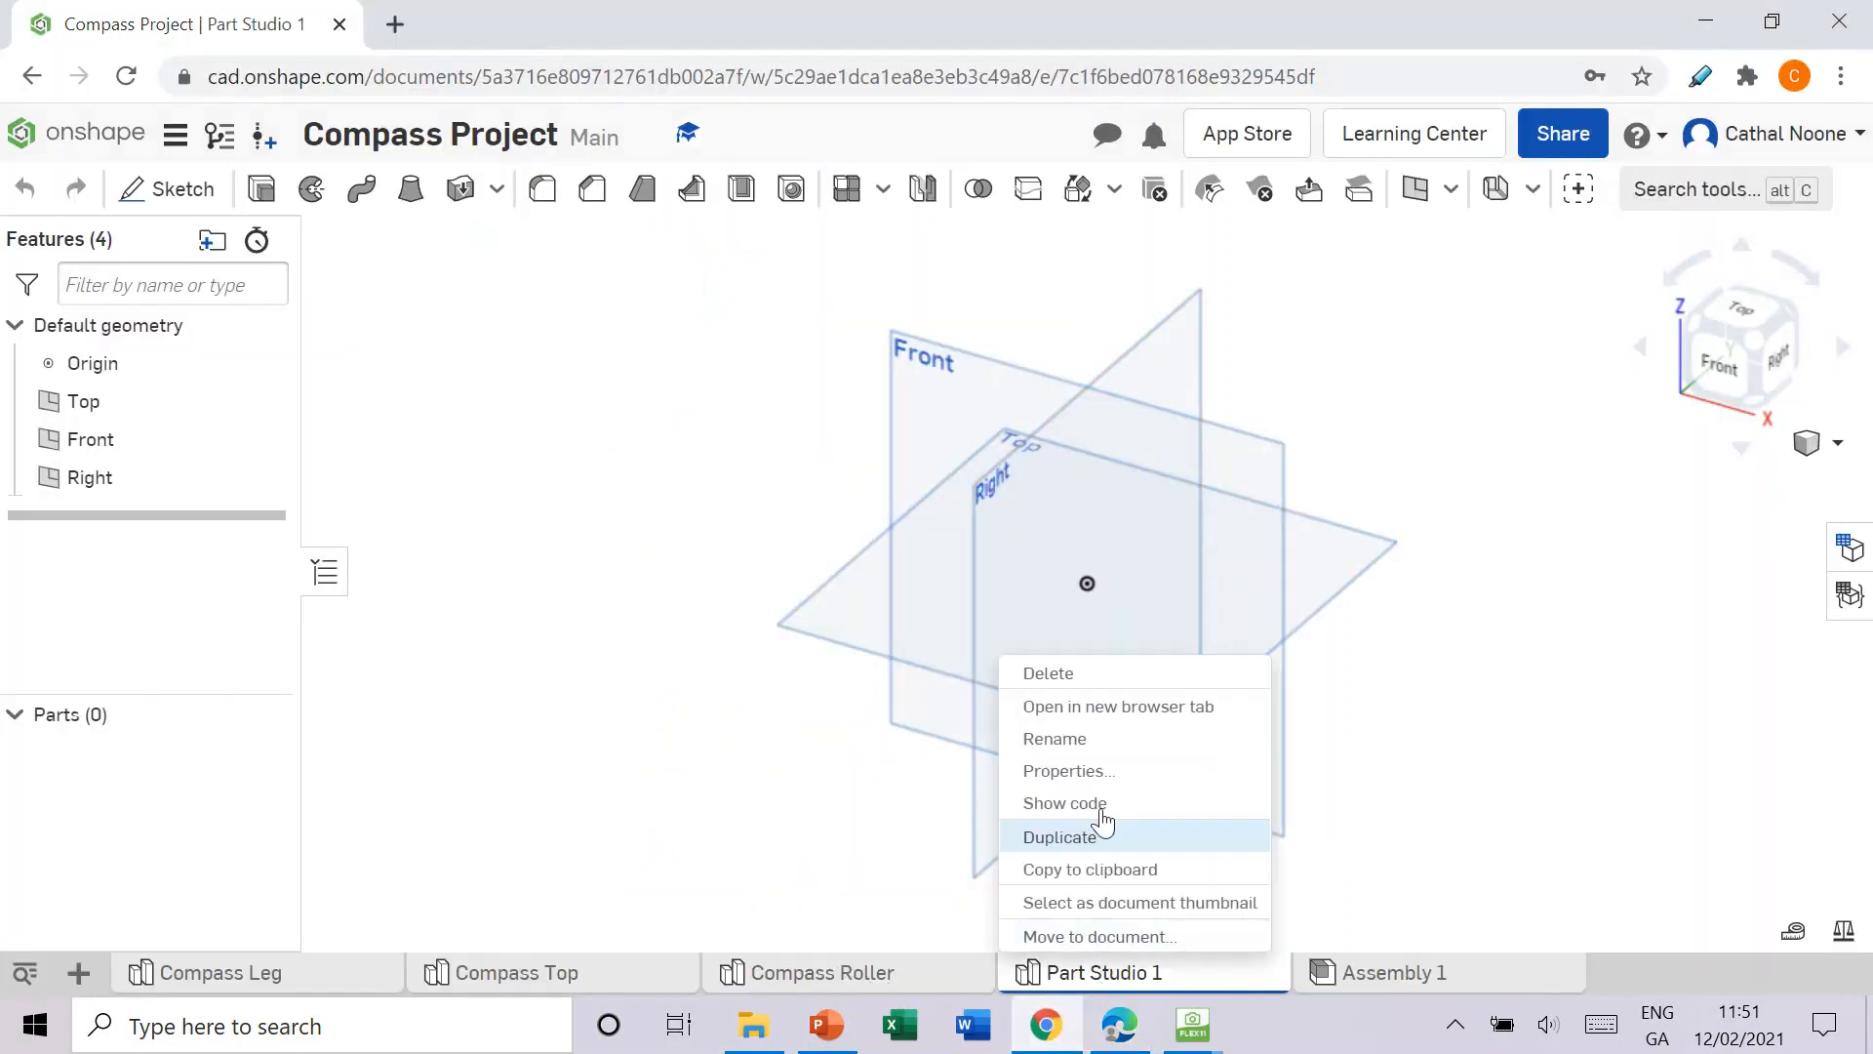
left_click(1127, 745)
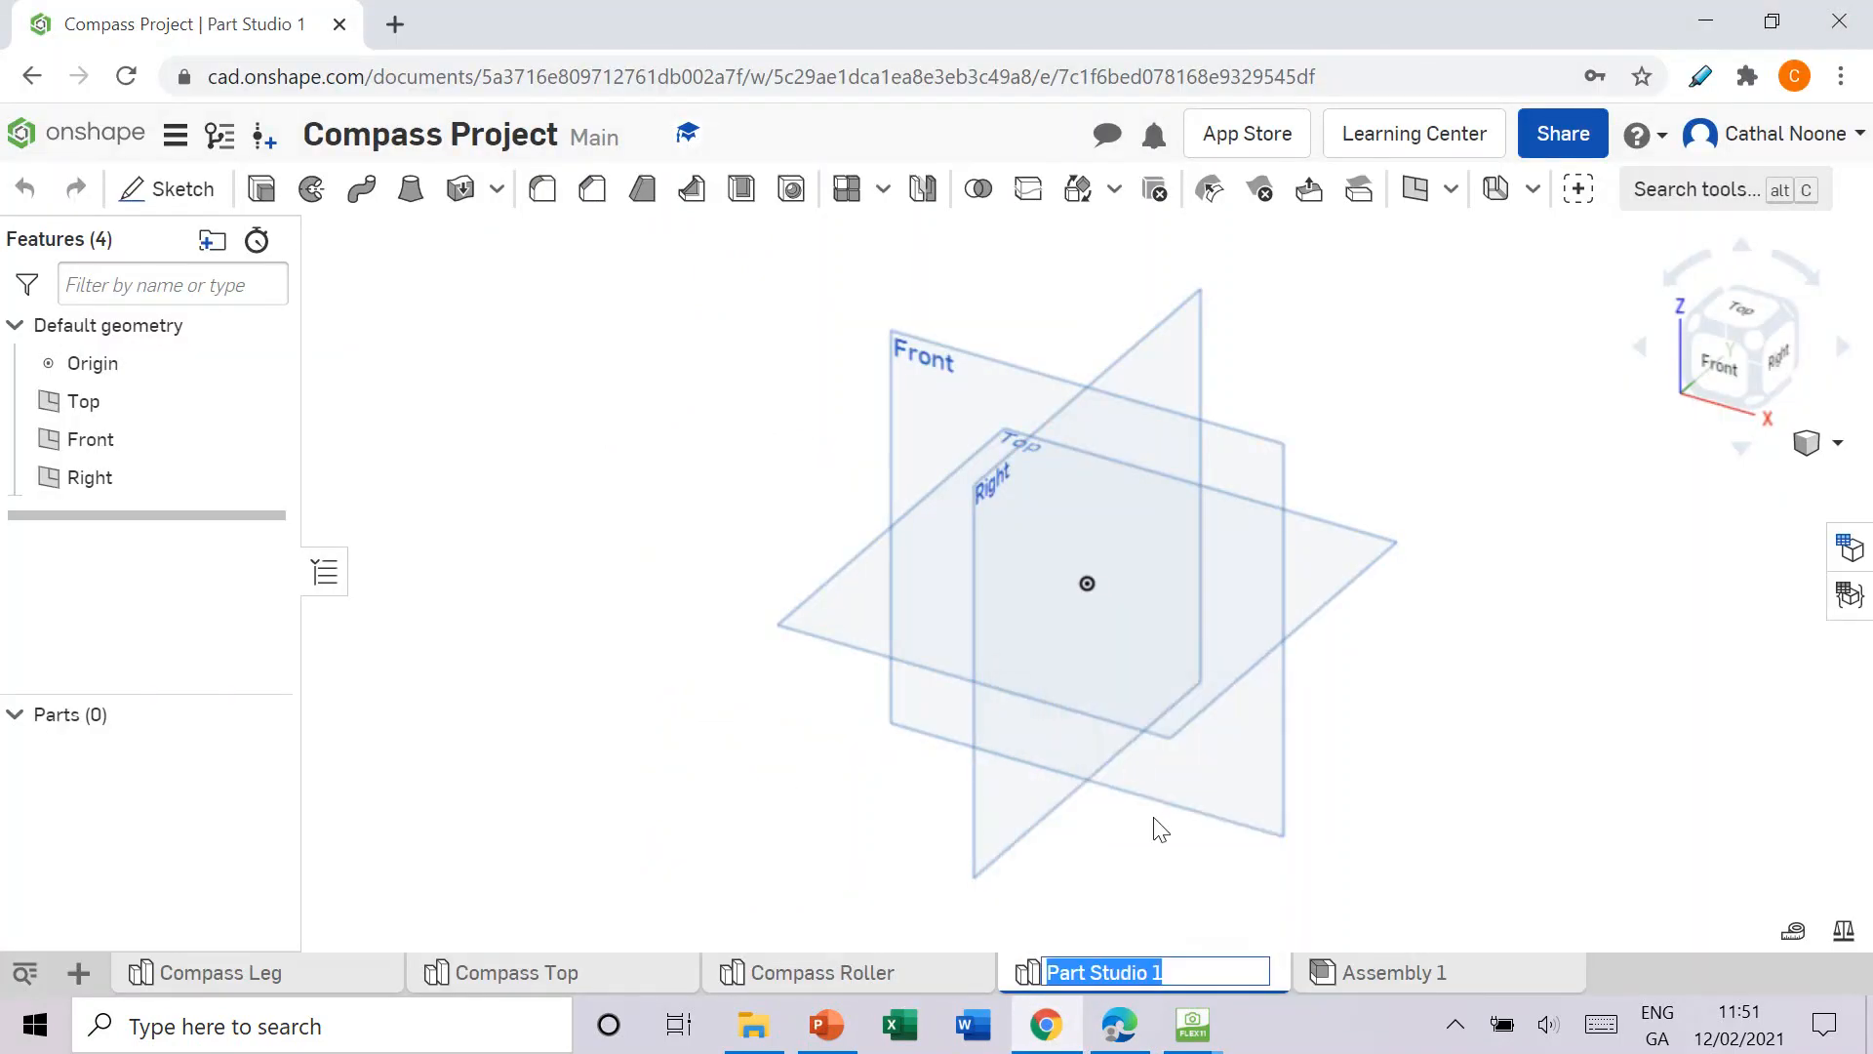
type("Lead Holder")
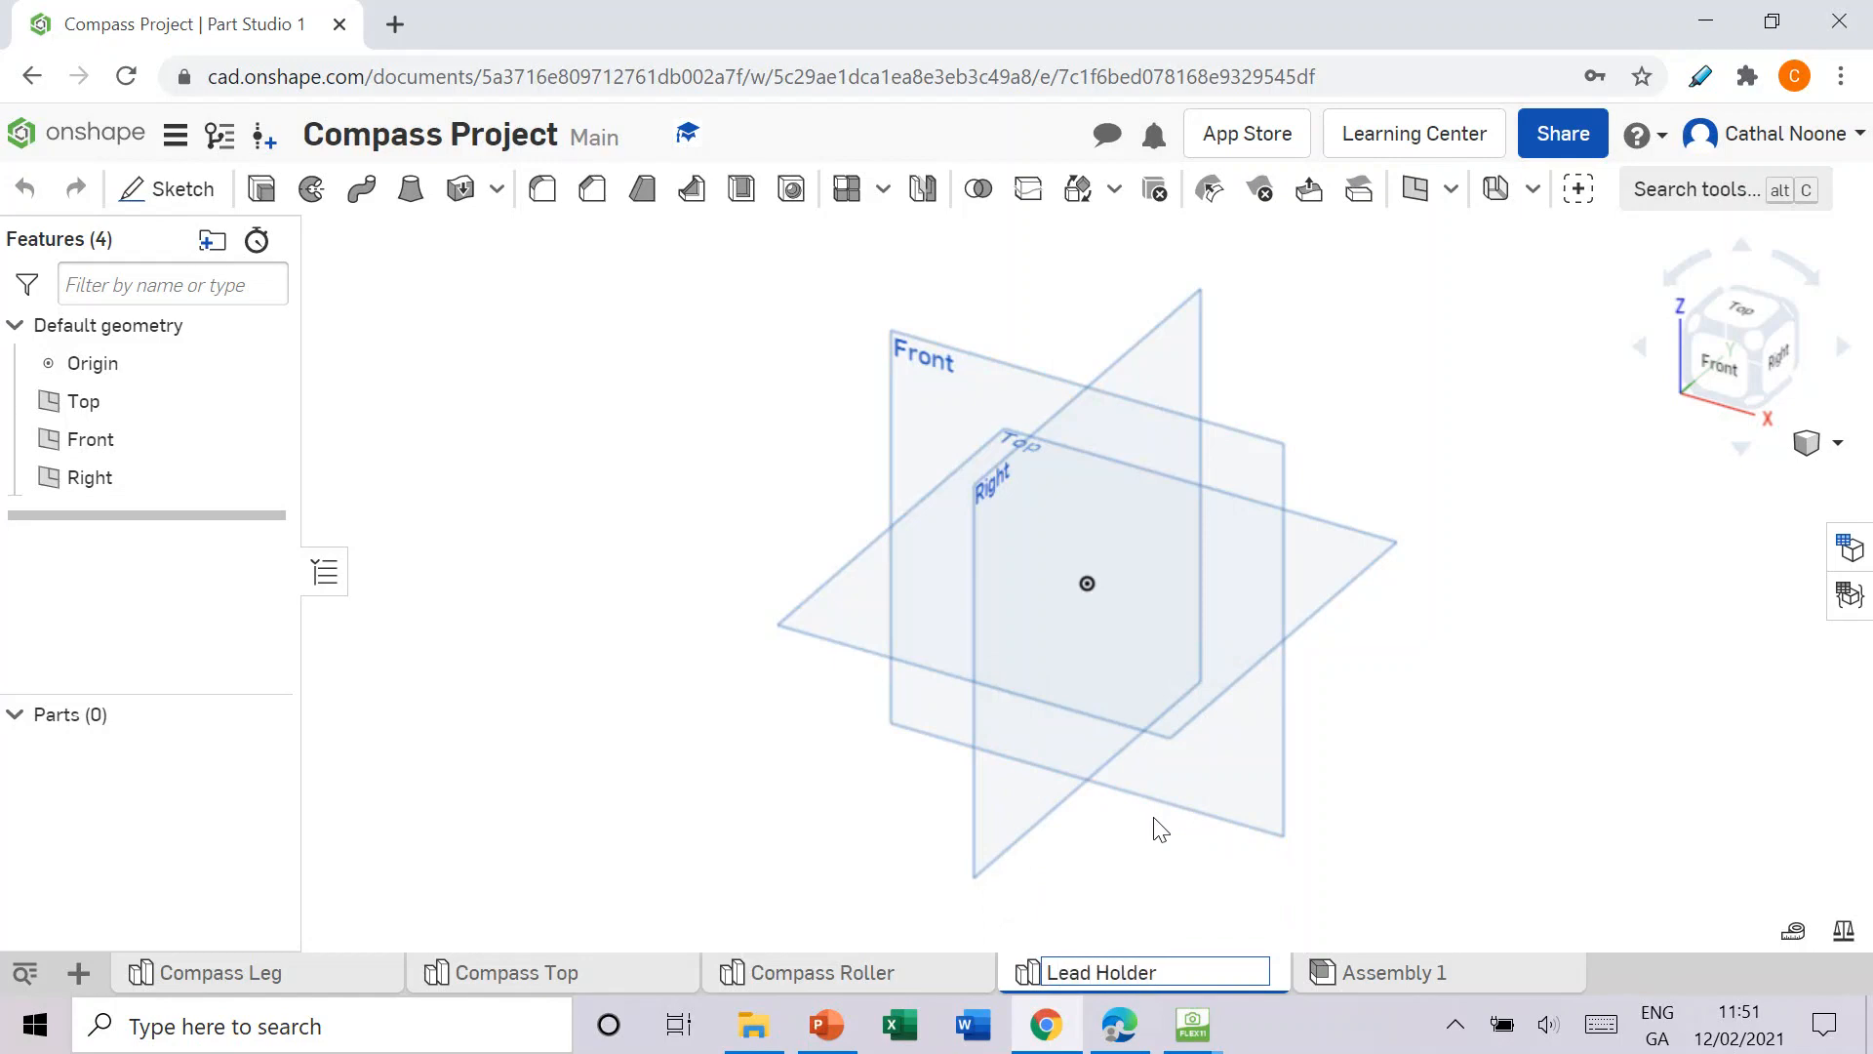
key("Return")
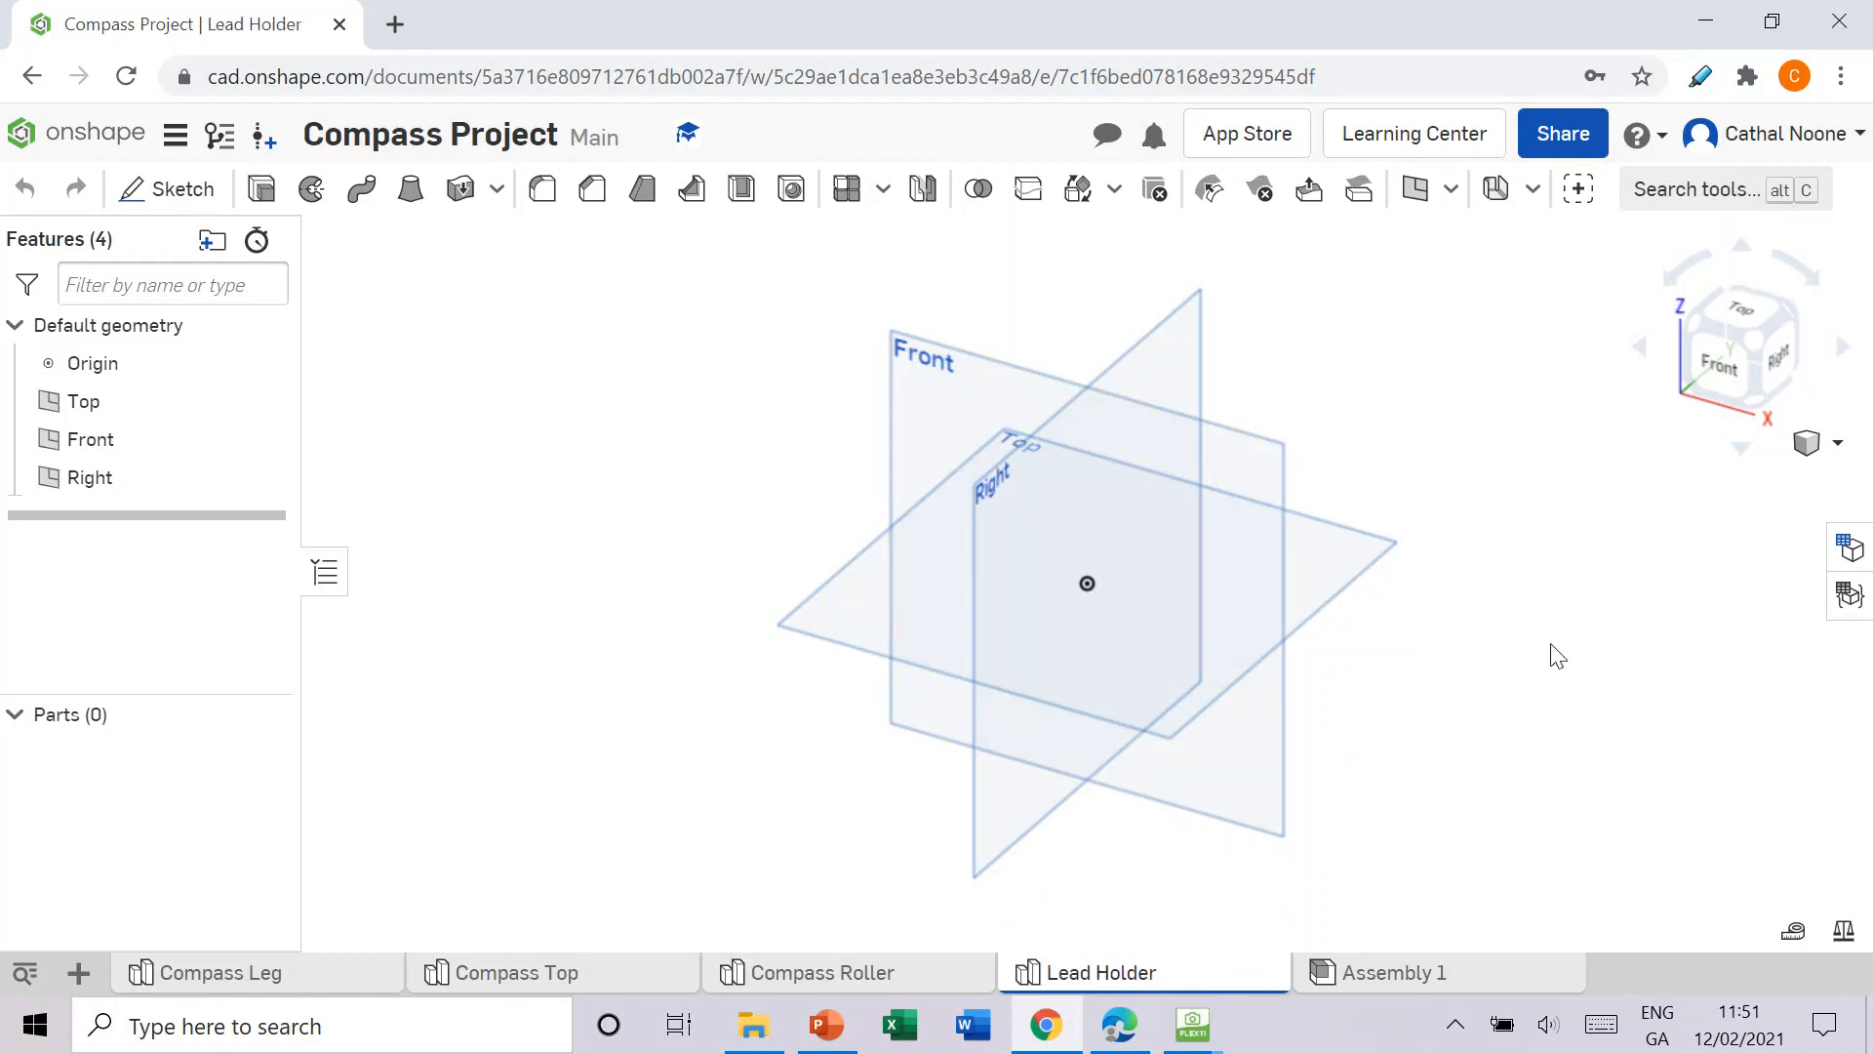
Step: Start a sketch on the Top plane and draw a center point rectangle about 66 by 38 mm, centred on the origin
left_click(1120, 1027)
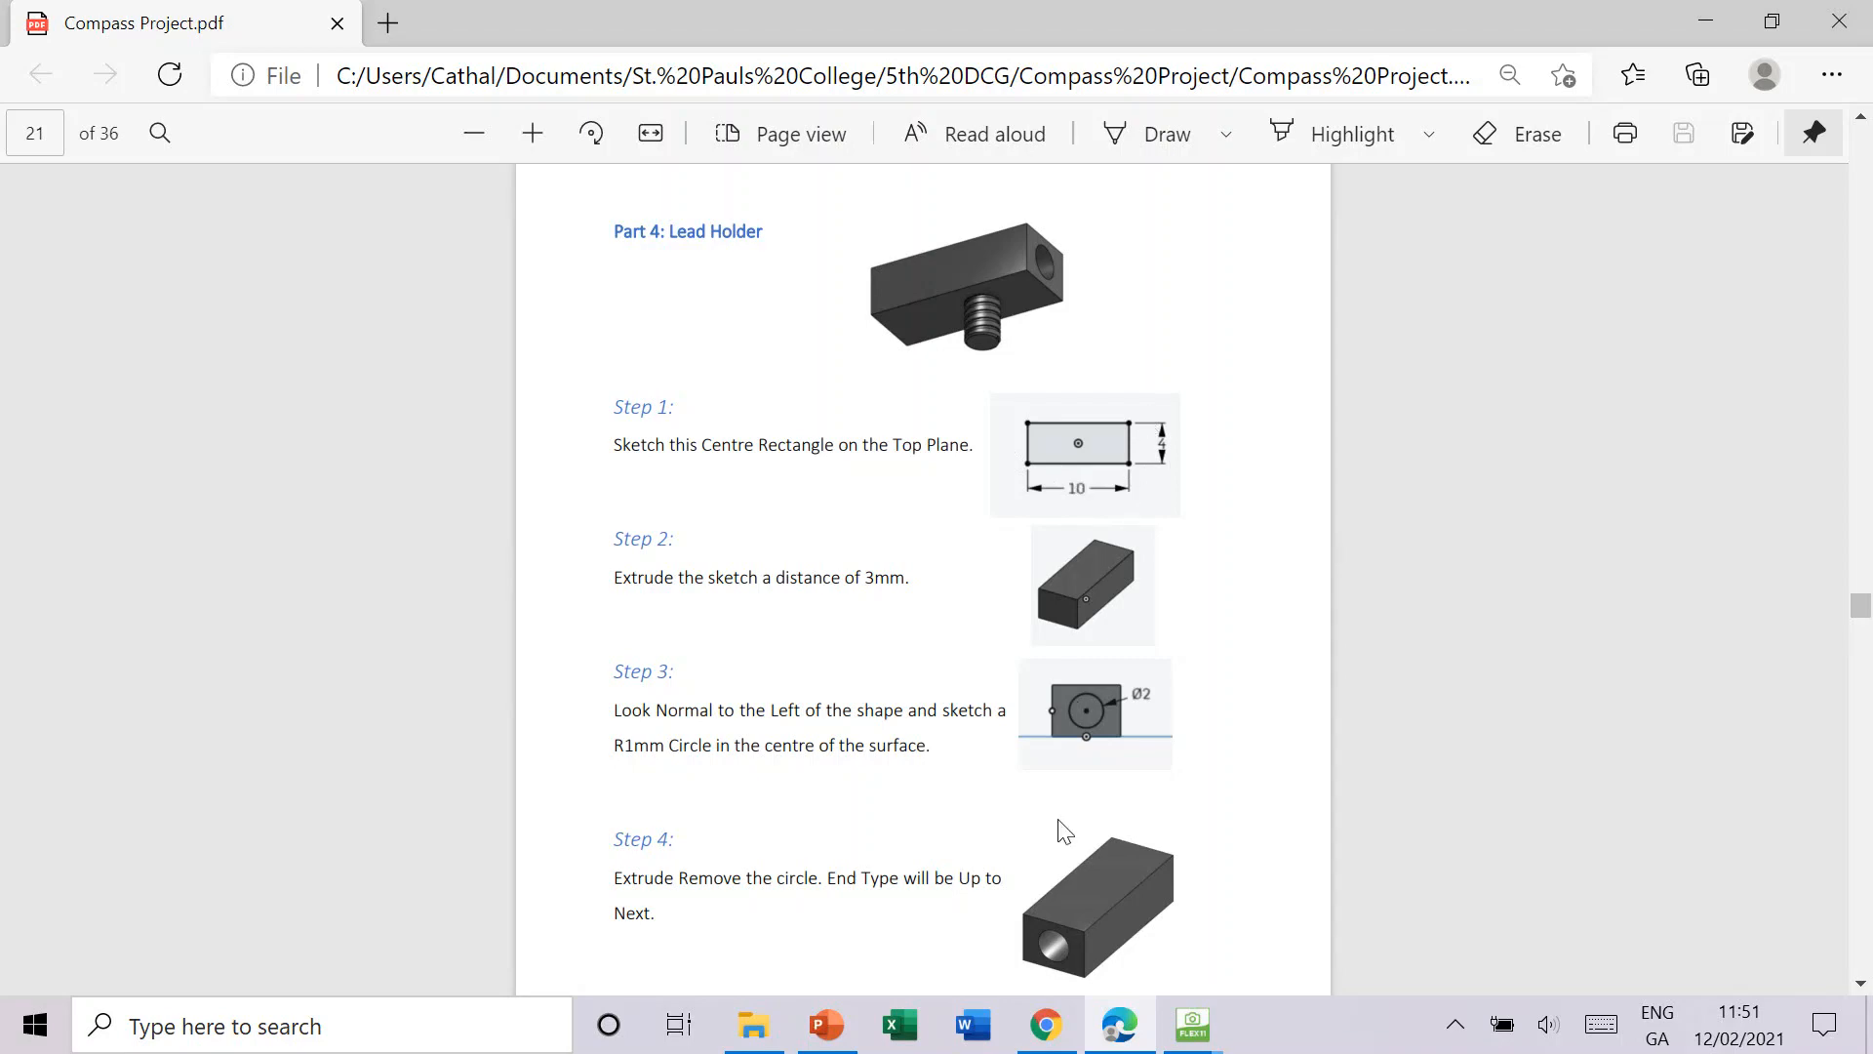
left_click(1046, 1027)
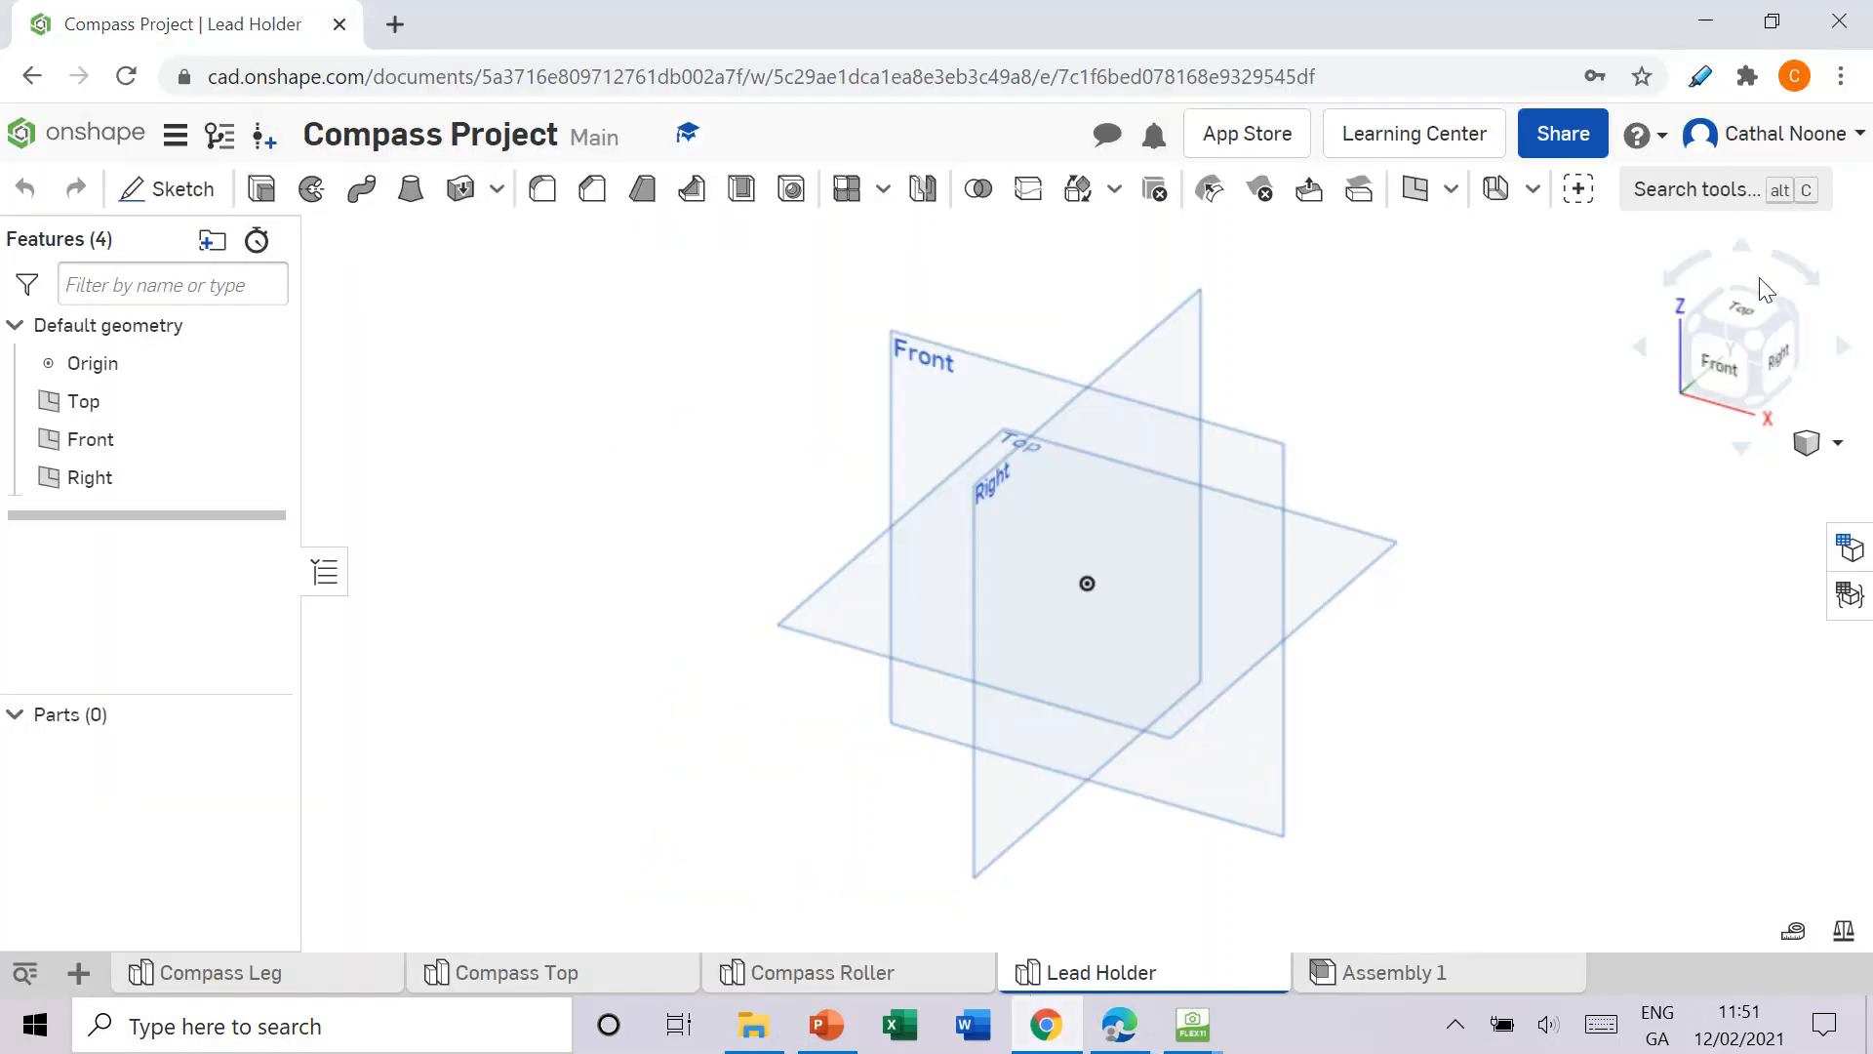
left_click(1742, 310)
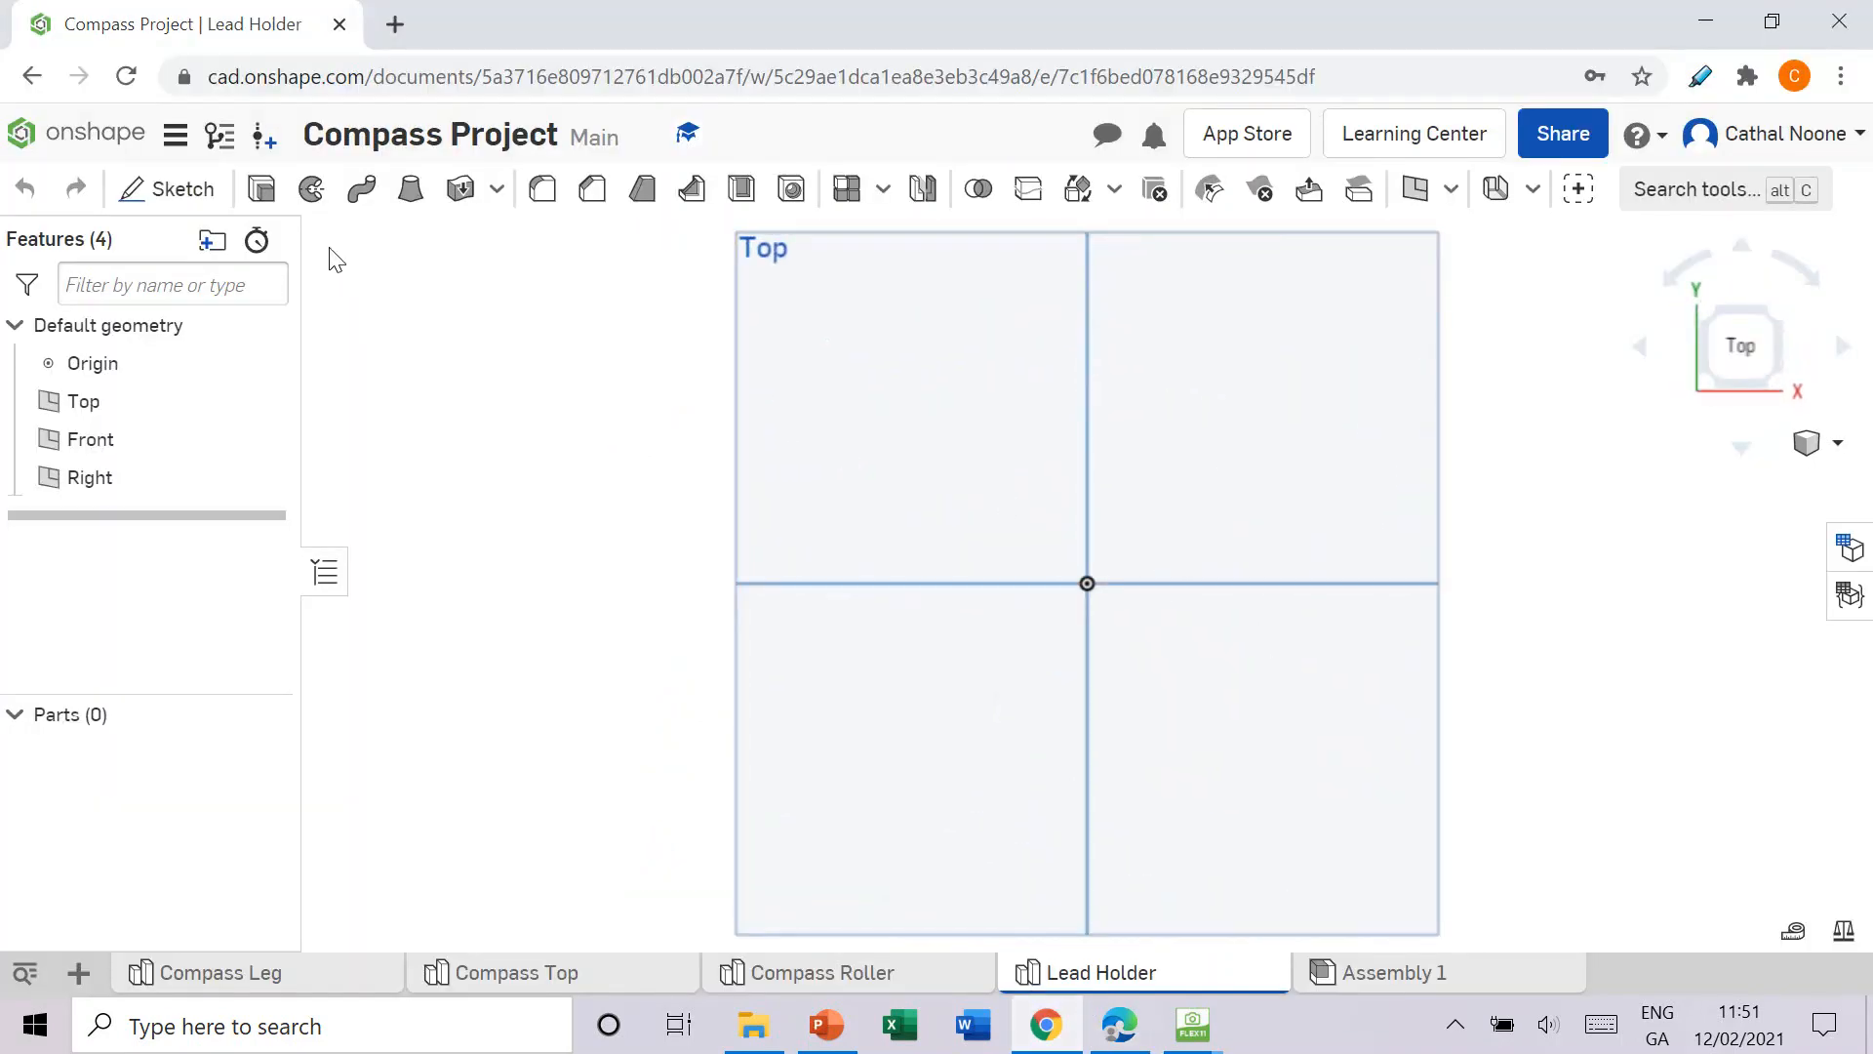
left_click(168, 188)
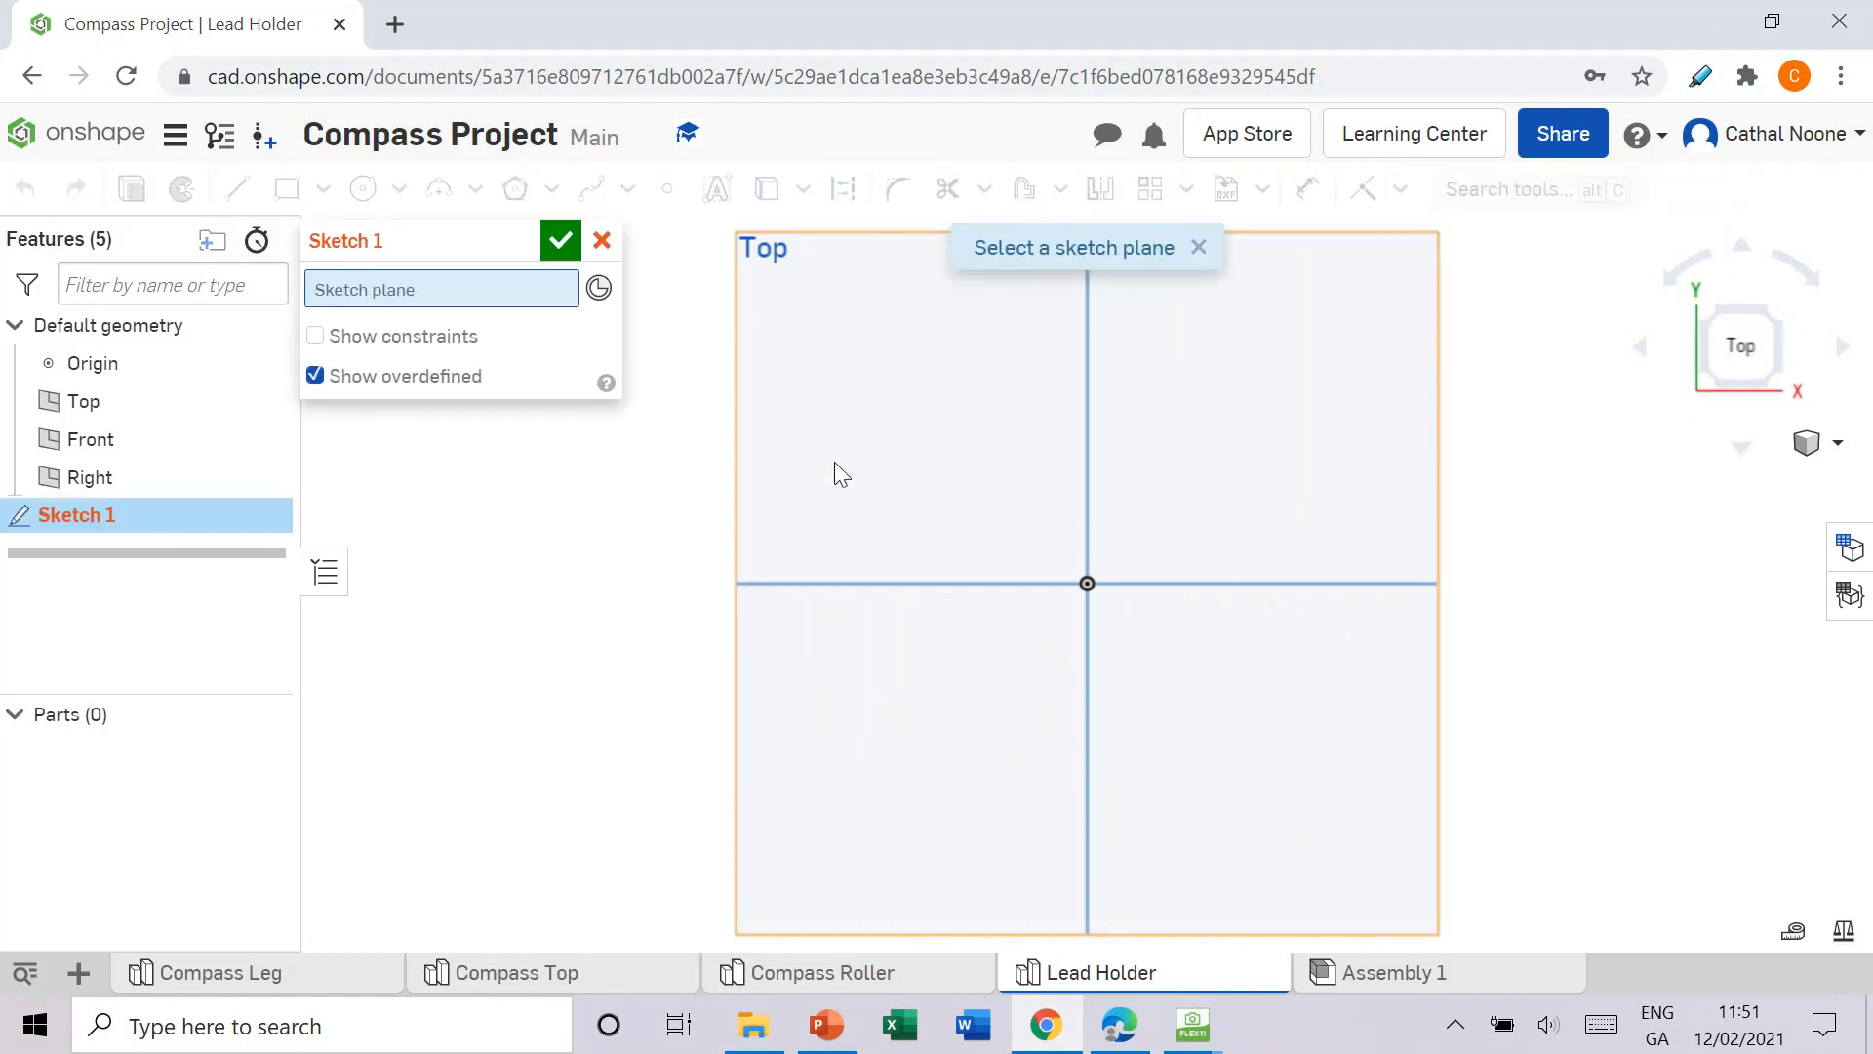
left_click(827, 382)
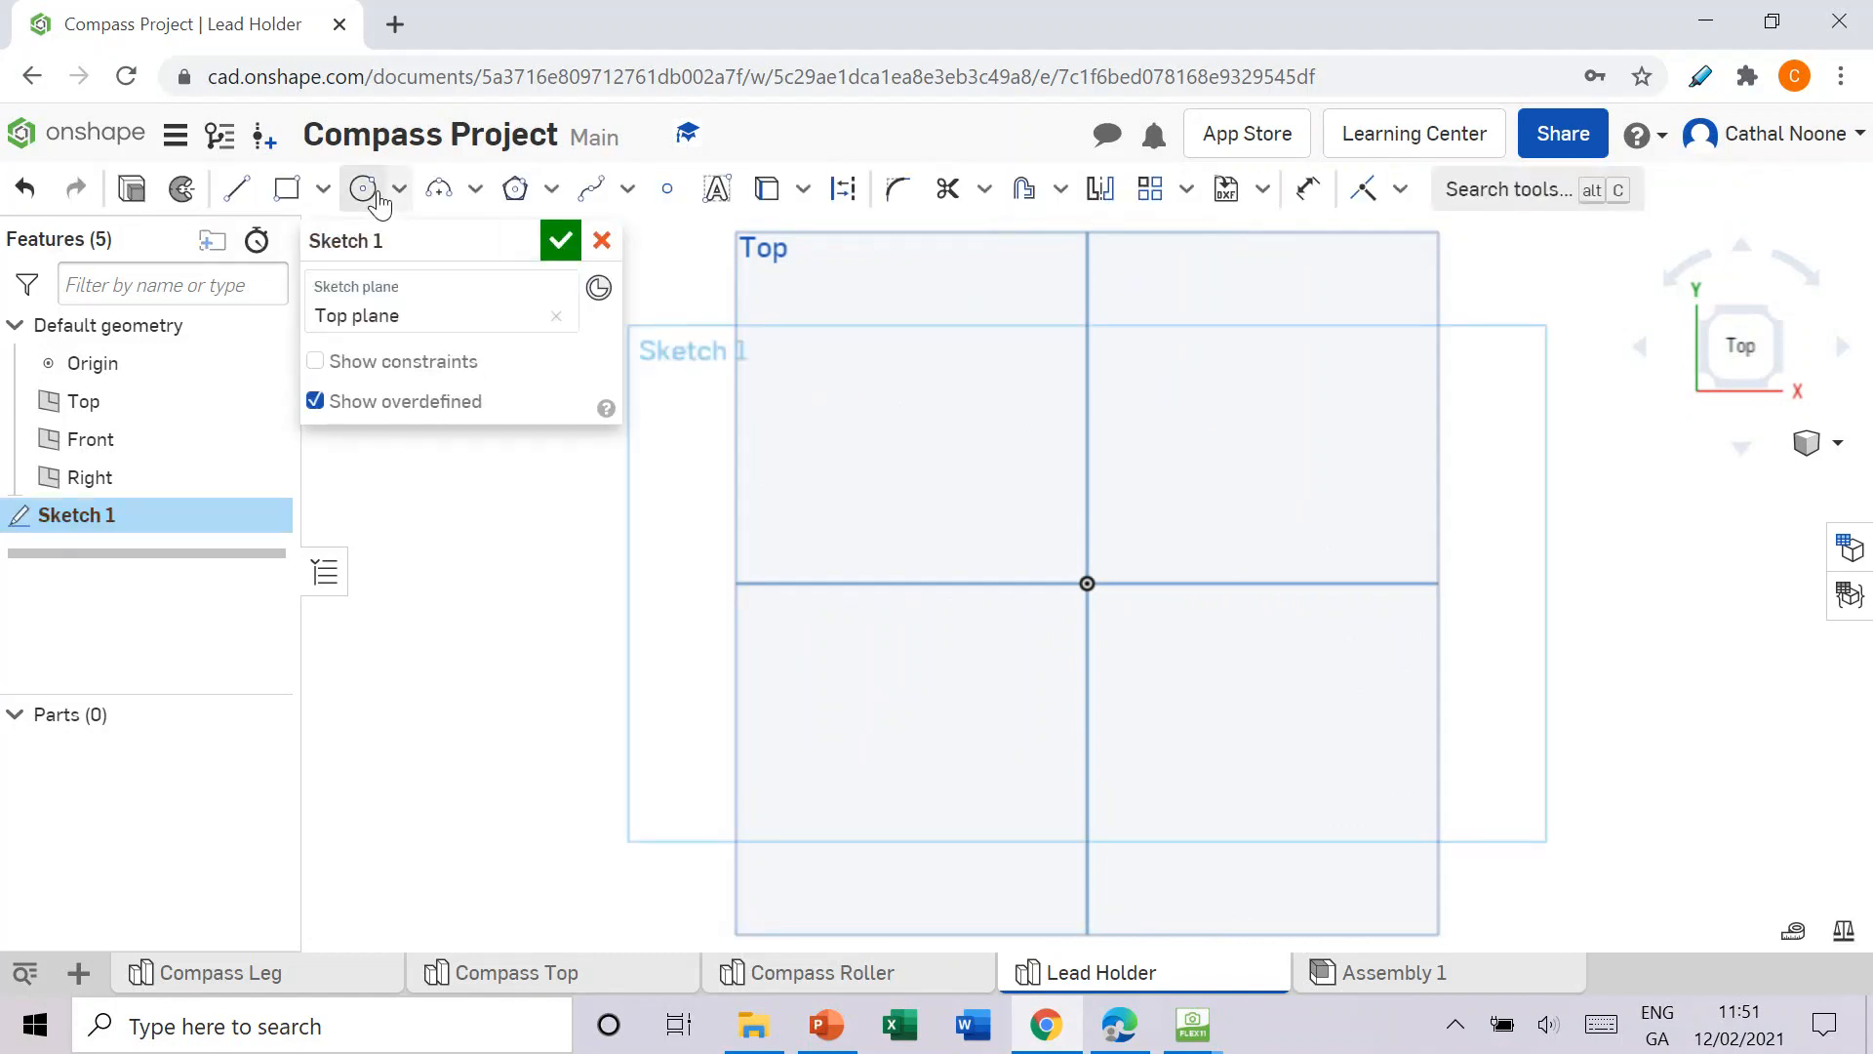
left_click(322, 195)
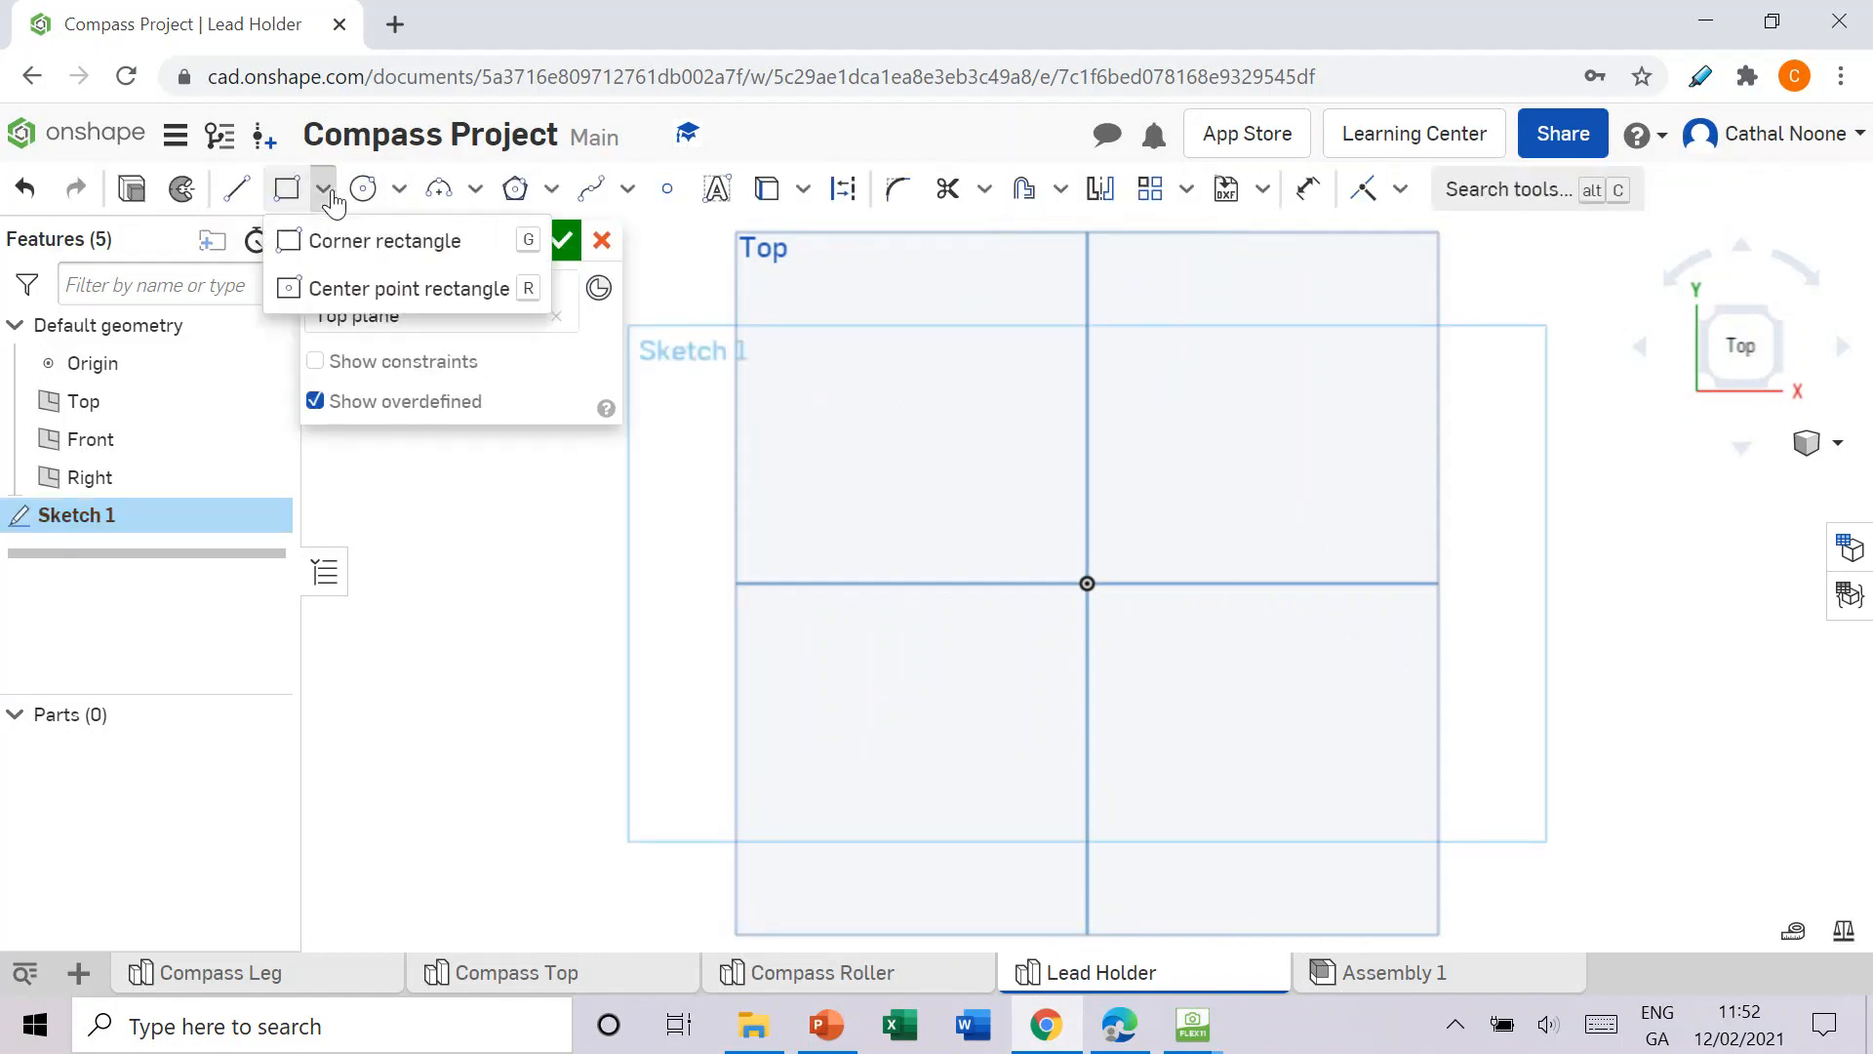
left_click(442, 309)
left_click(1087, 584)
left_click(1242, 673)
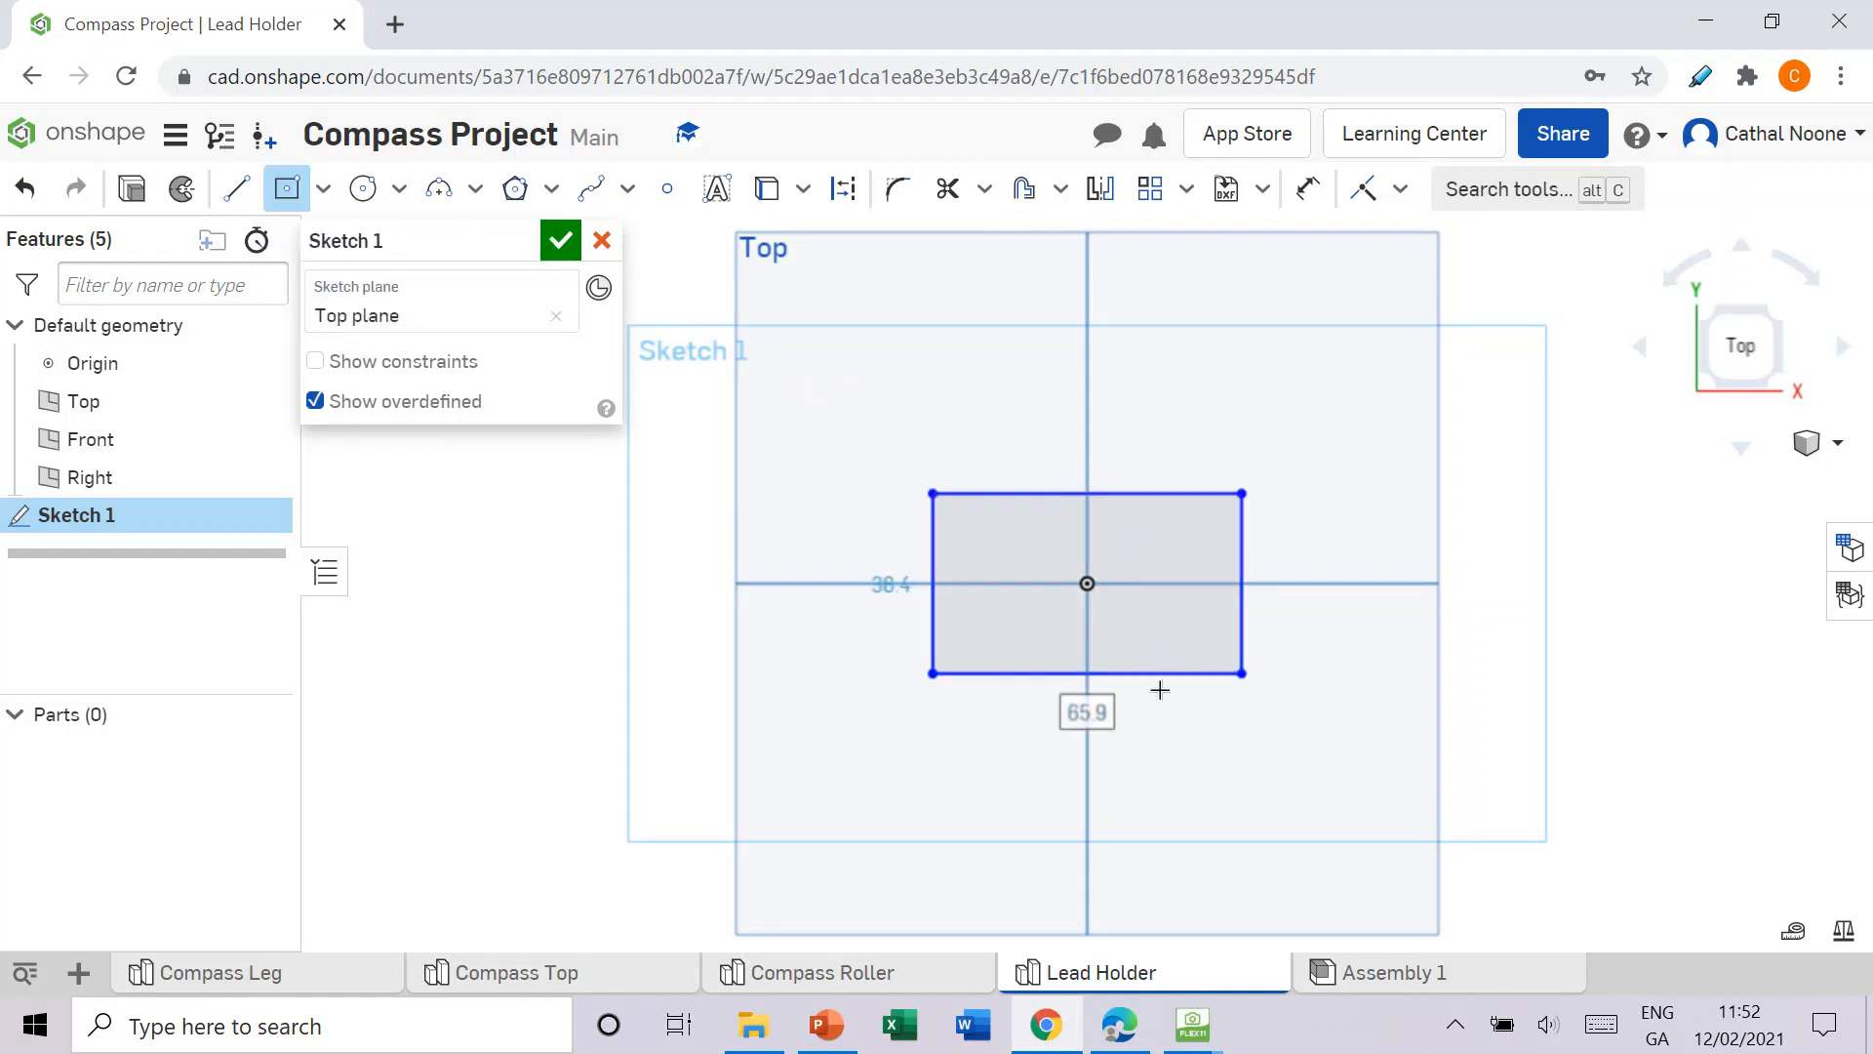
Step: Set the rectangle's width to 10 mm and its height to 4 mm, and finish the sketch
type("10")
key("Tab")
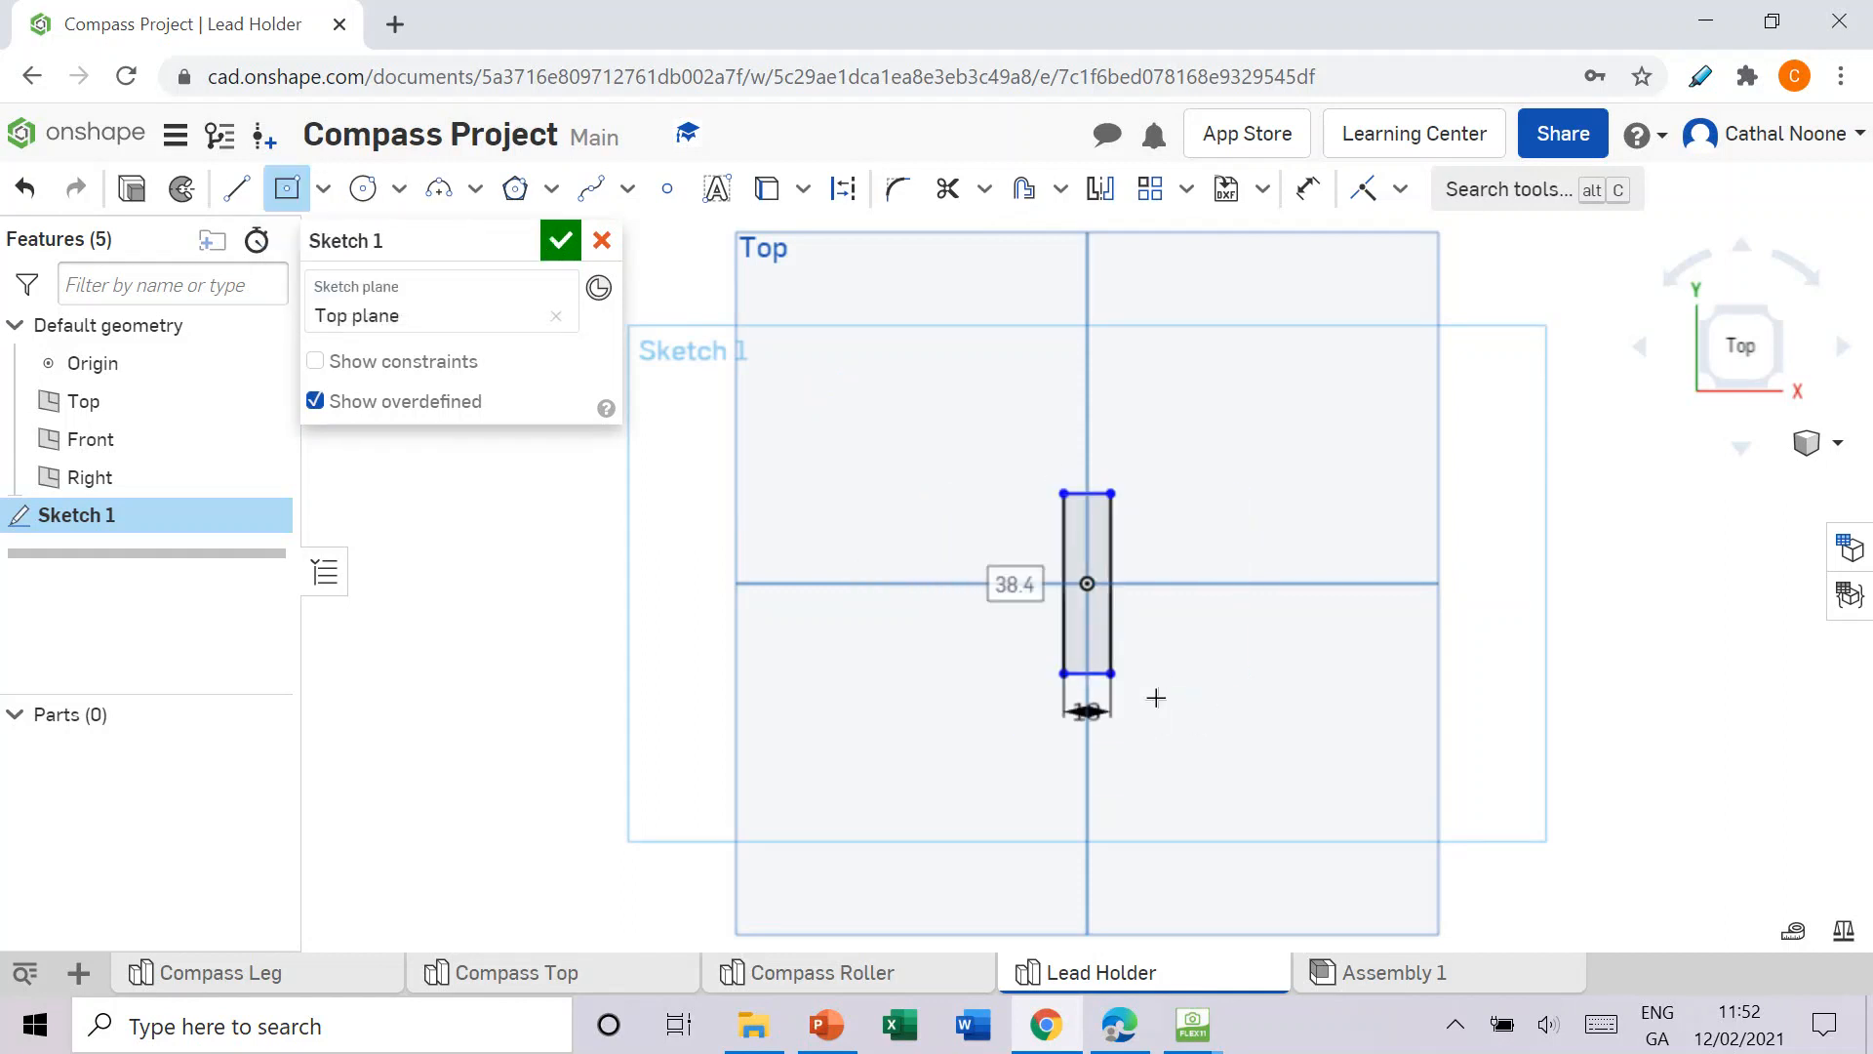
type("4")
key("Return")
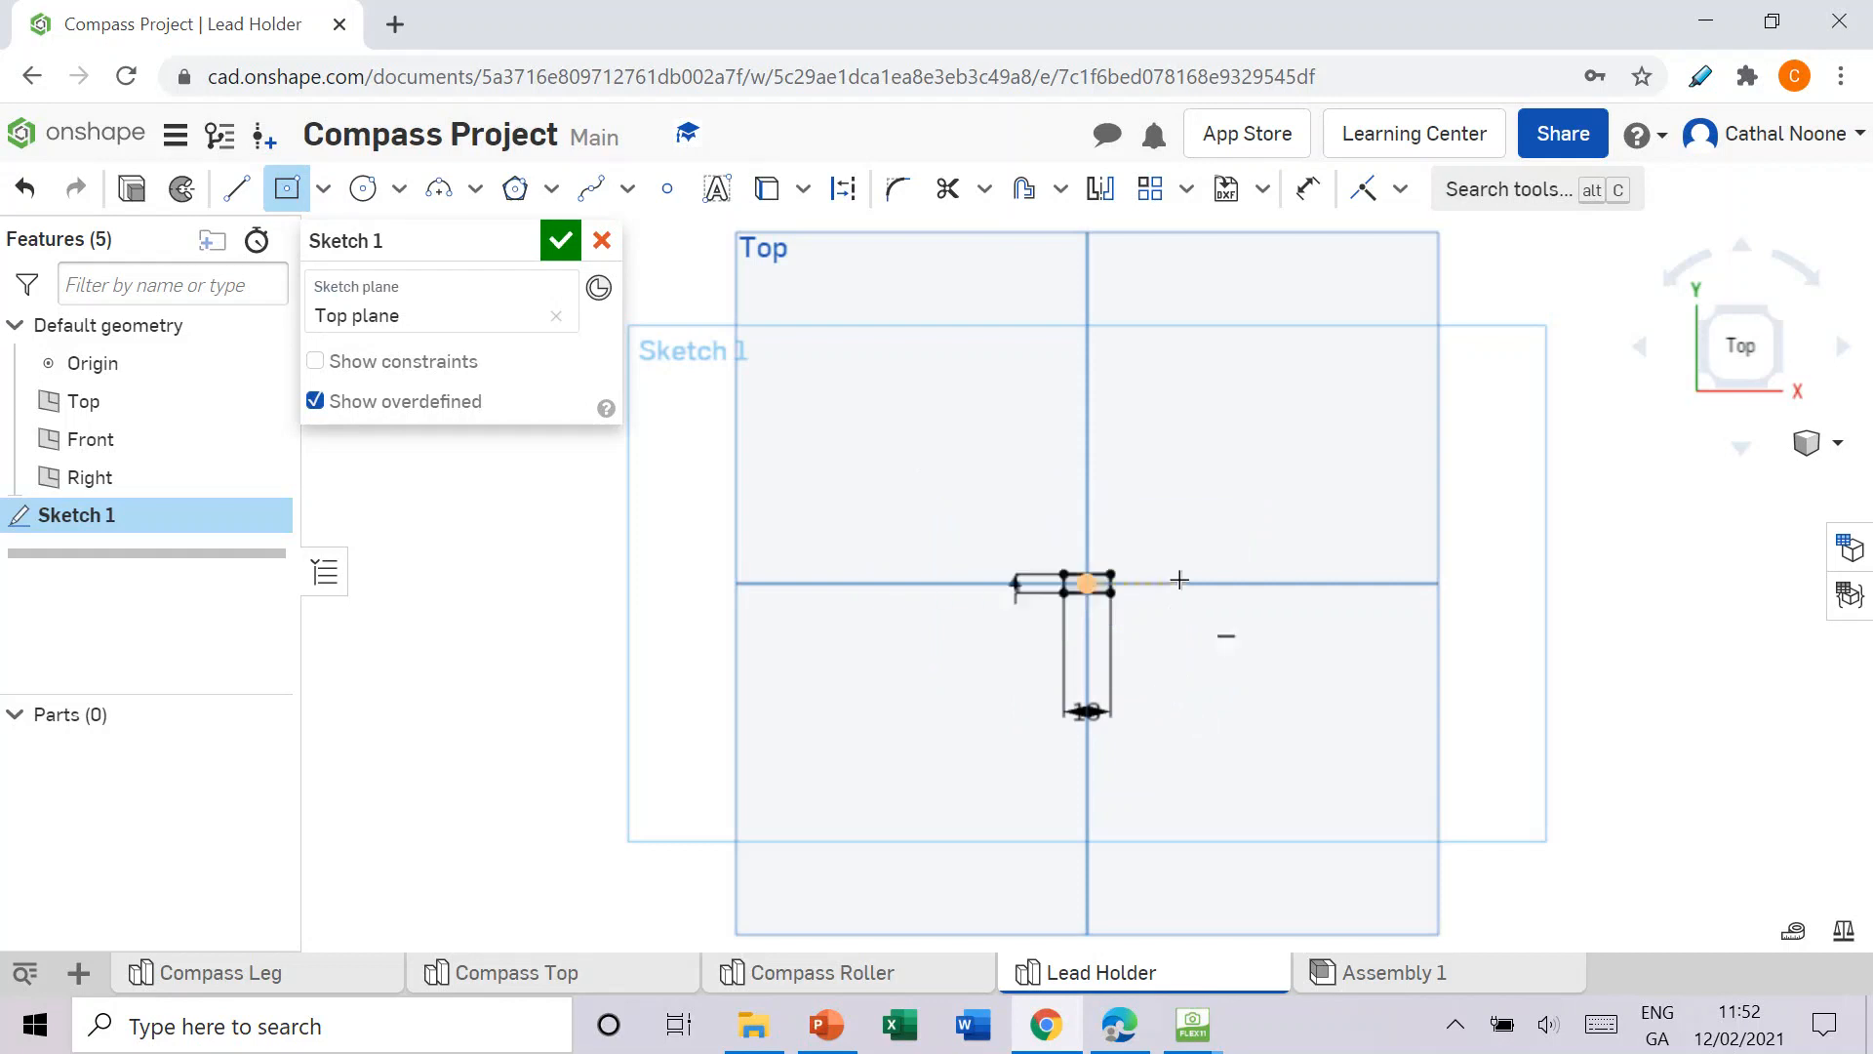
scroll(1059, 567, "up", 3)
scroll(1093, 590, "up", 3)
scroll(1132, 644, "up", 3)
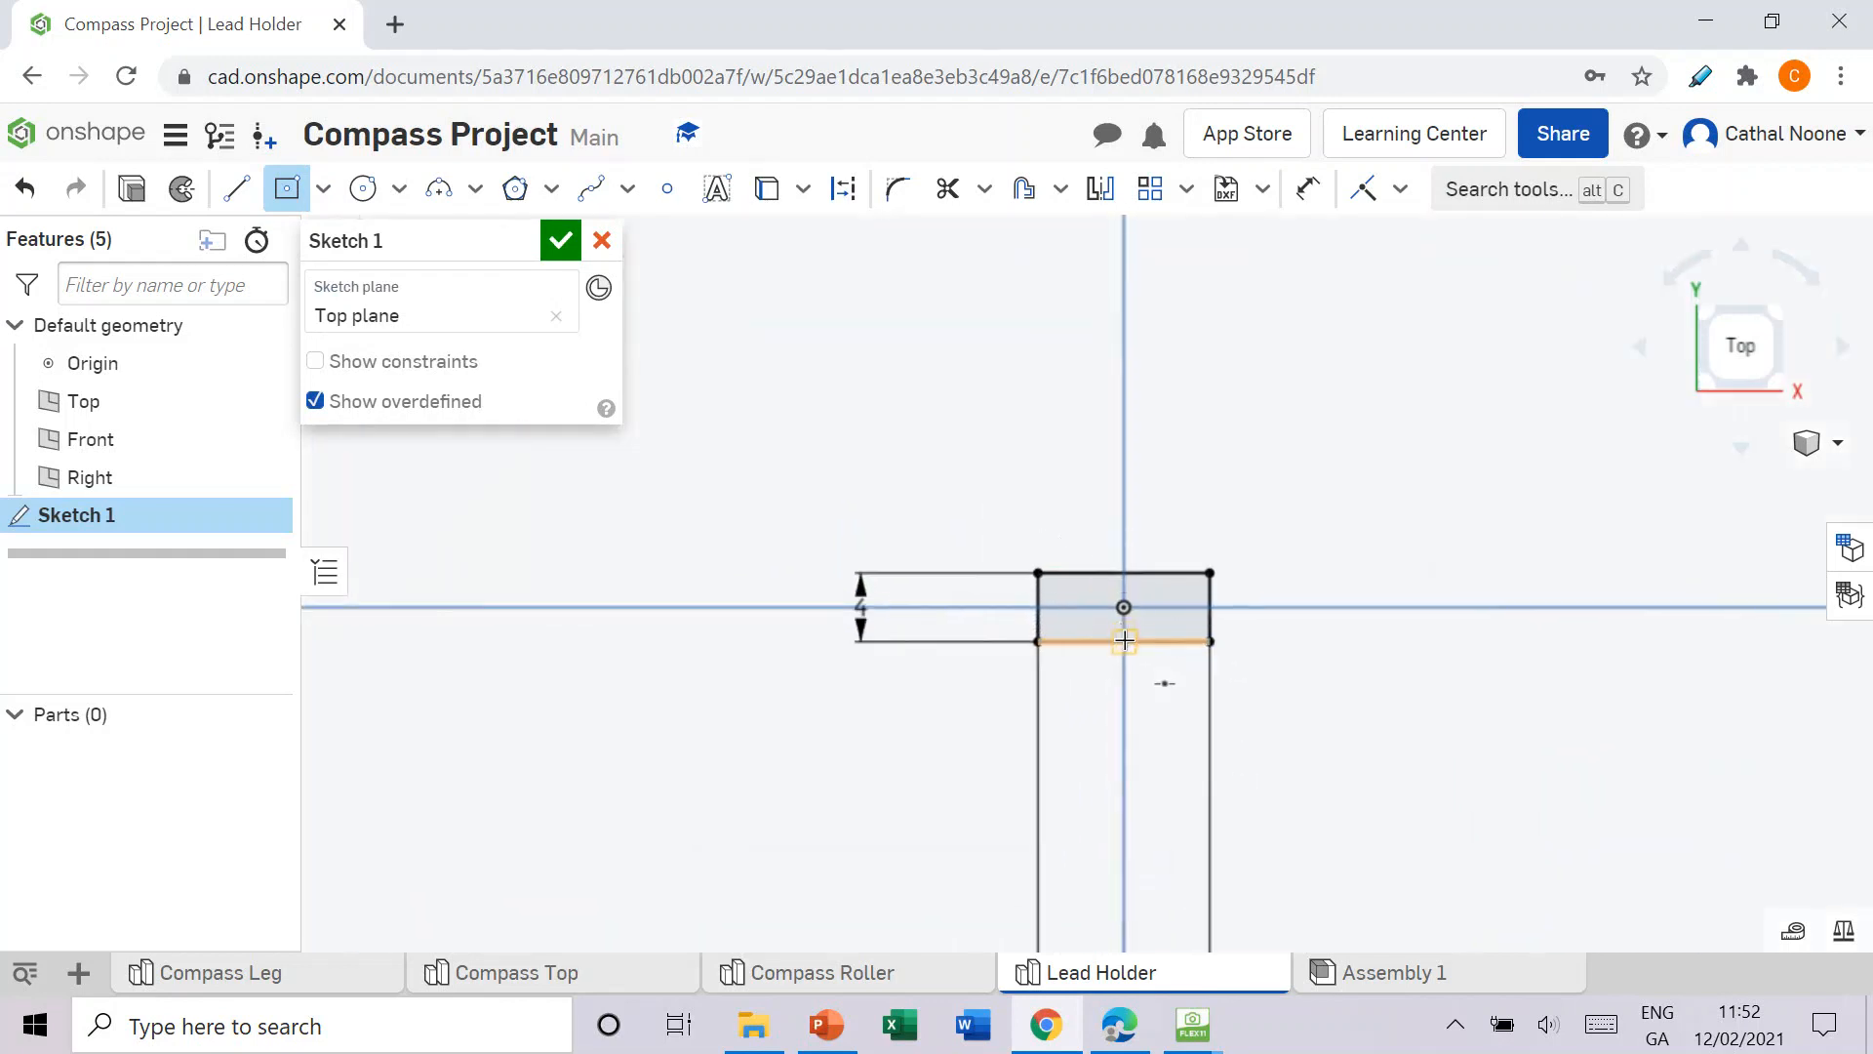
scroll(1124, 641, "down", 4)
scroll(1137, 649, "up", 2)
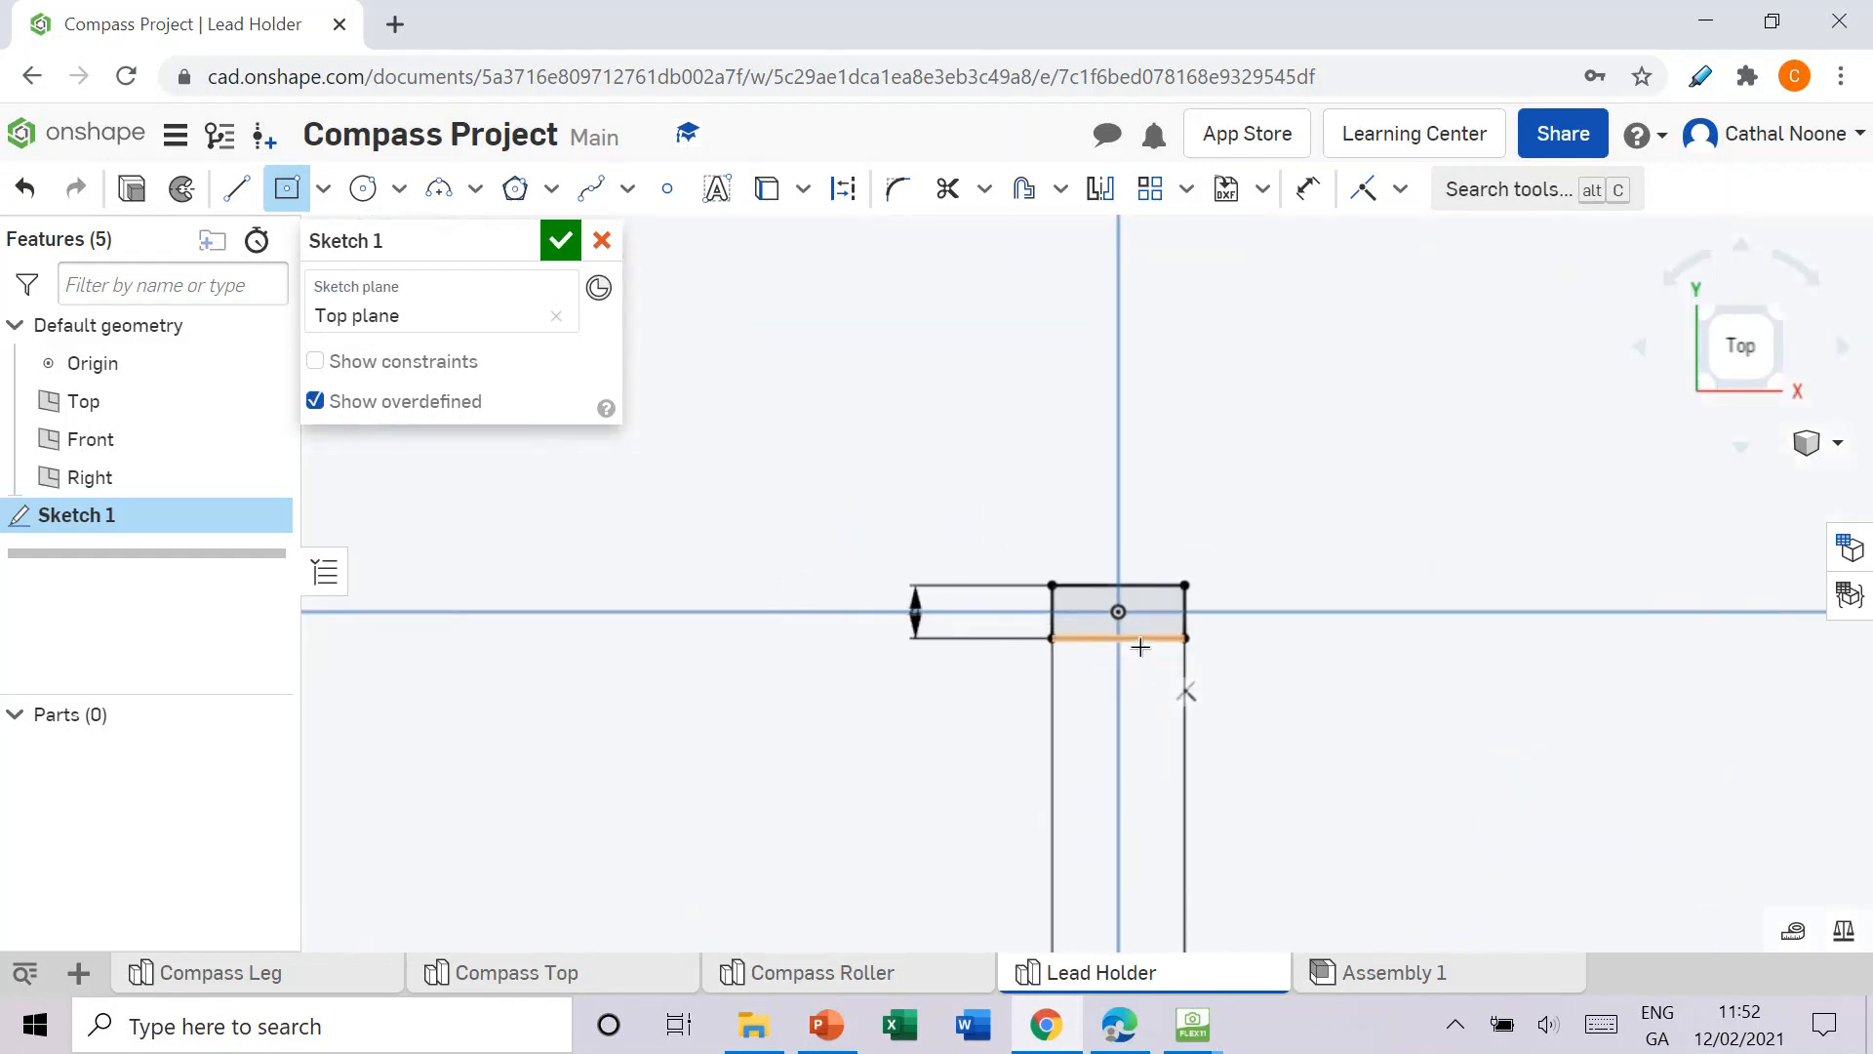
left_click(549, 244)
left_click(1120, 1026)
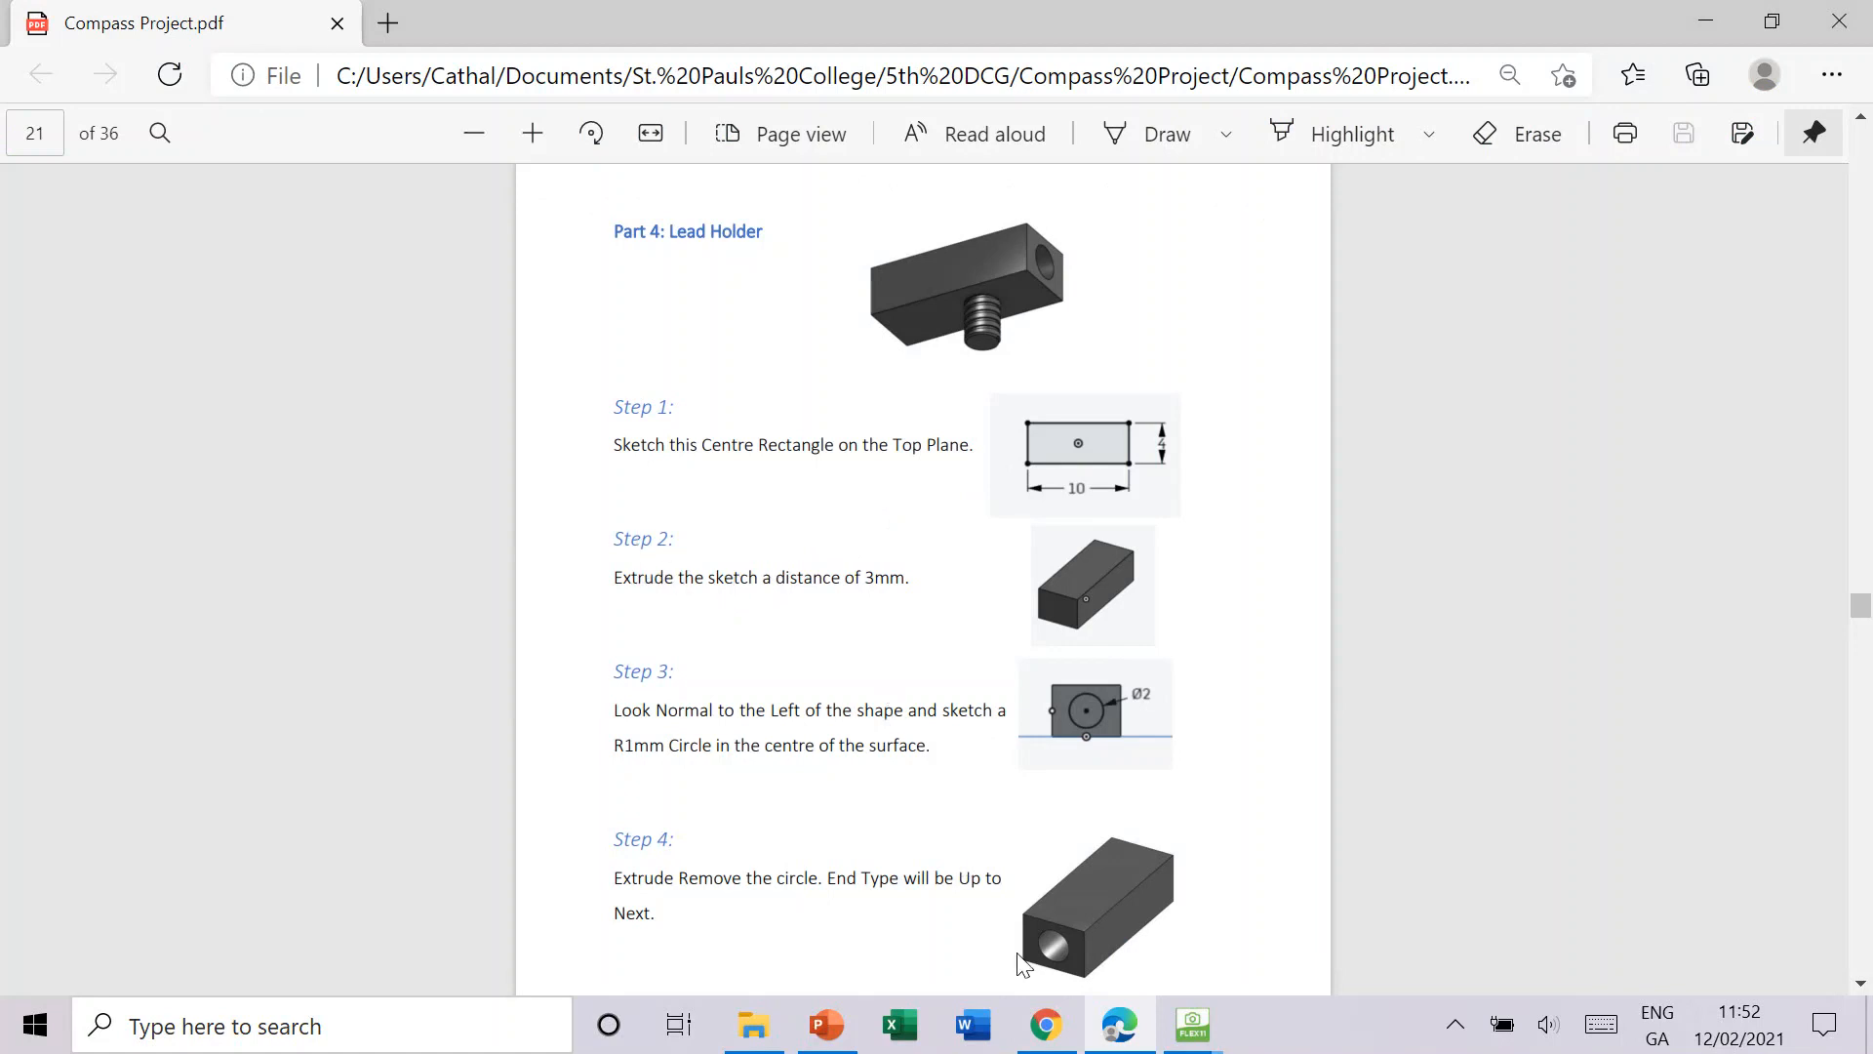
left_click(1046, 1026)
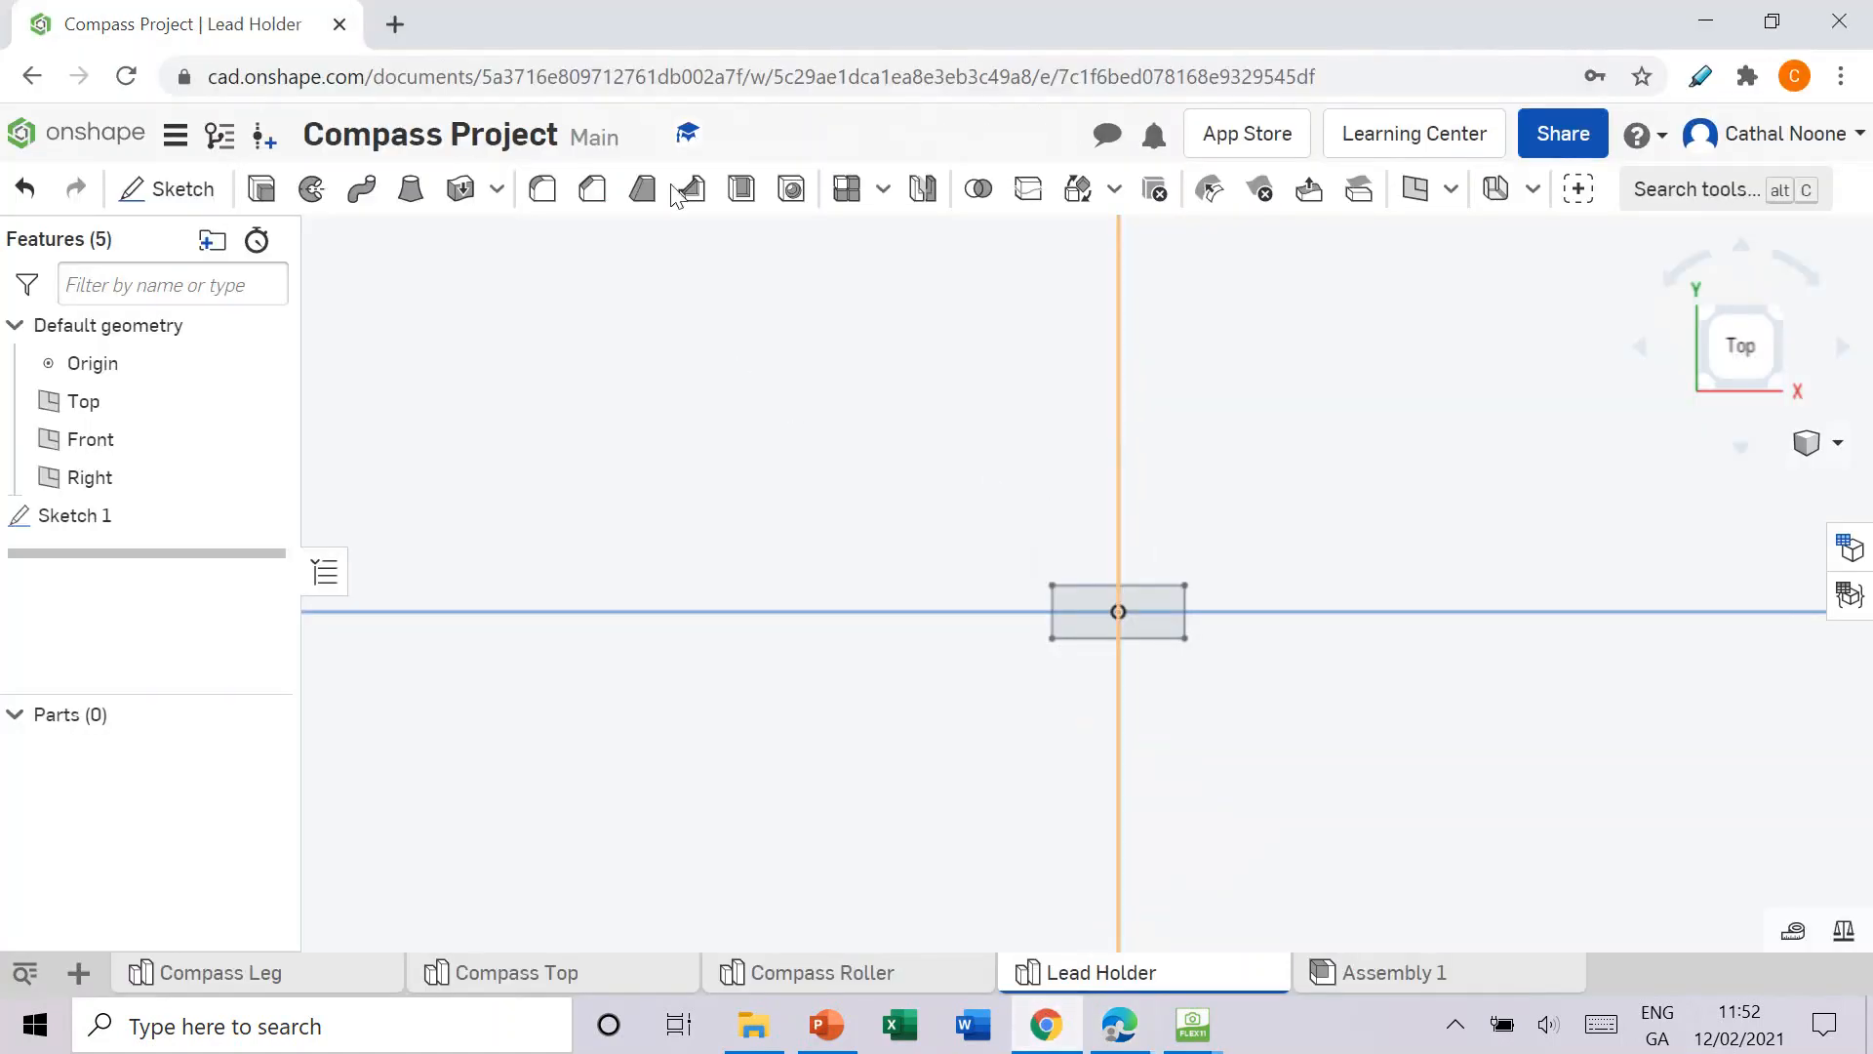
left_click(262, 190)
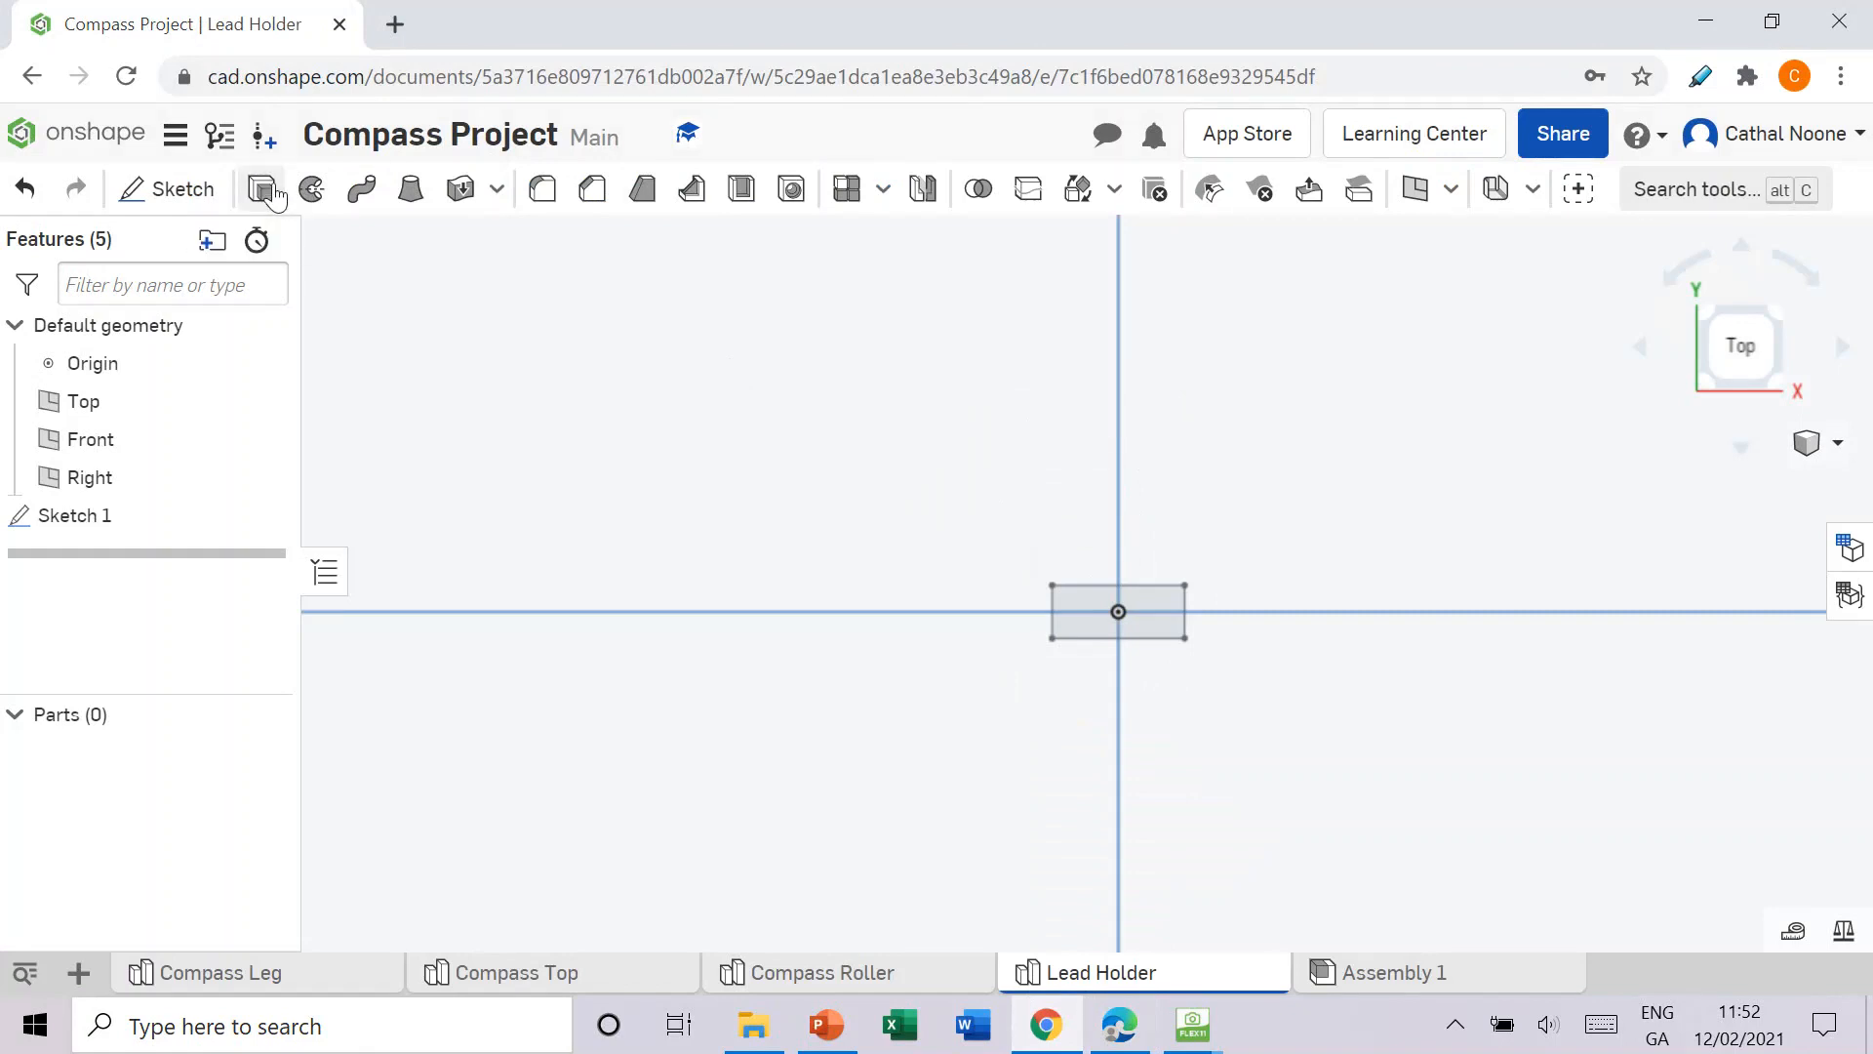
left_click(1065, 616)
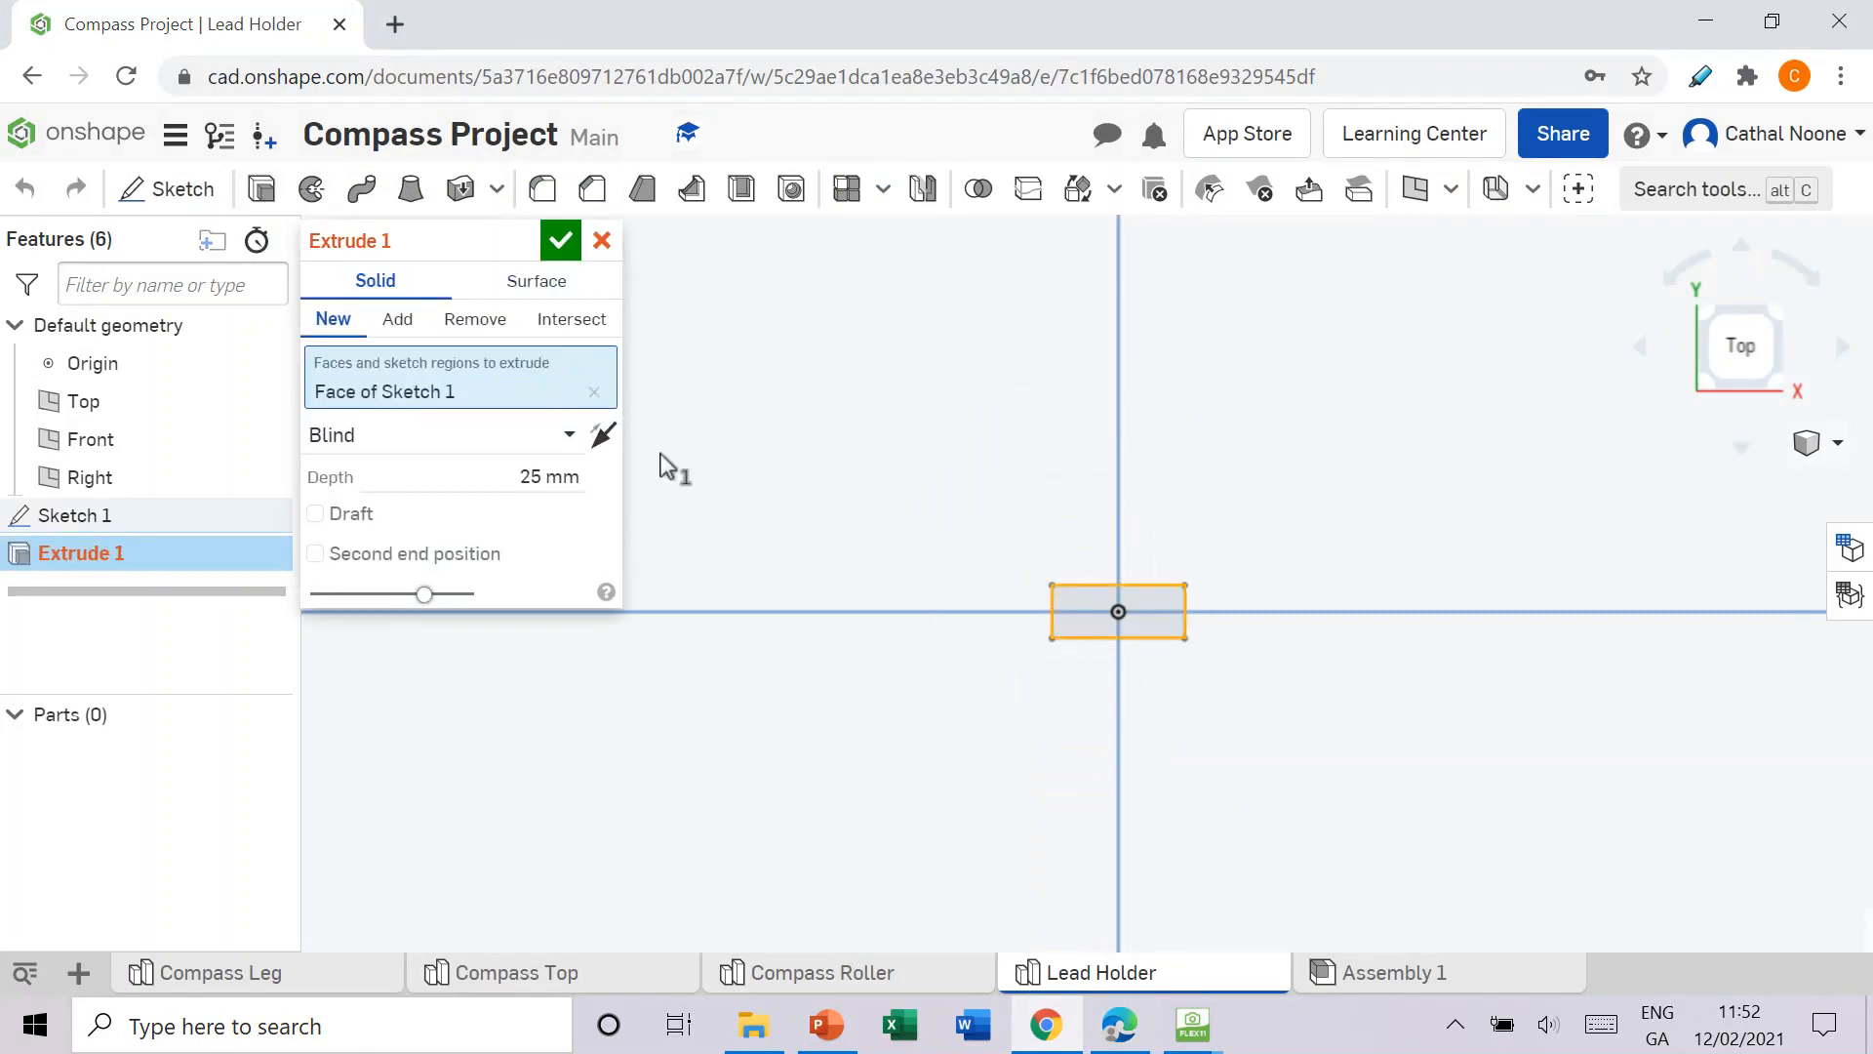
type("3")
key("Return")
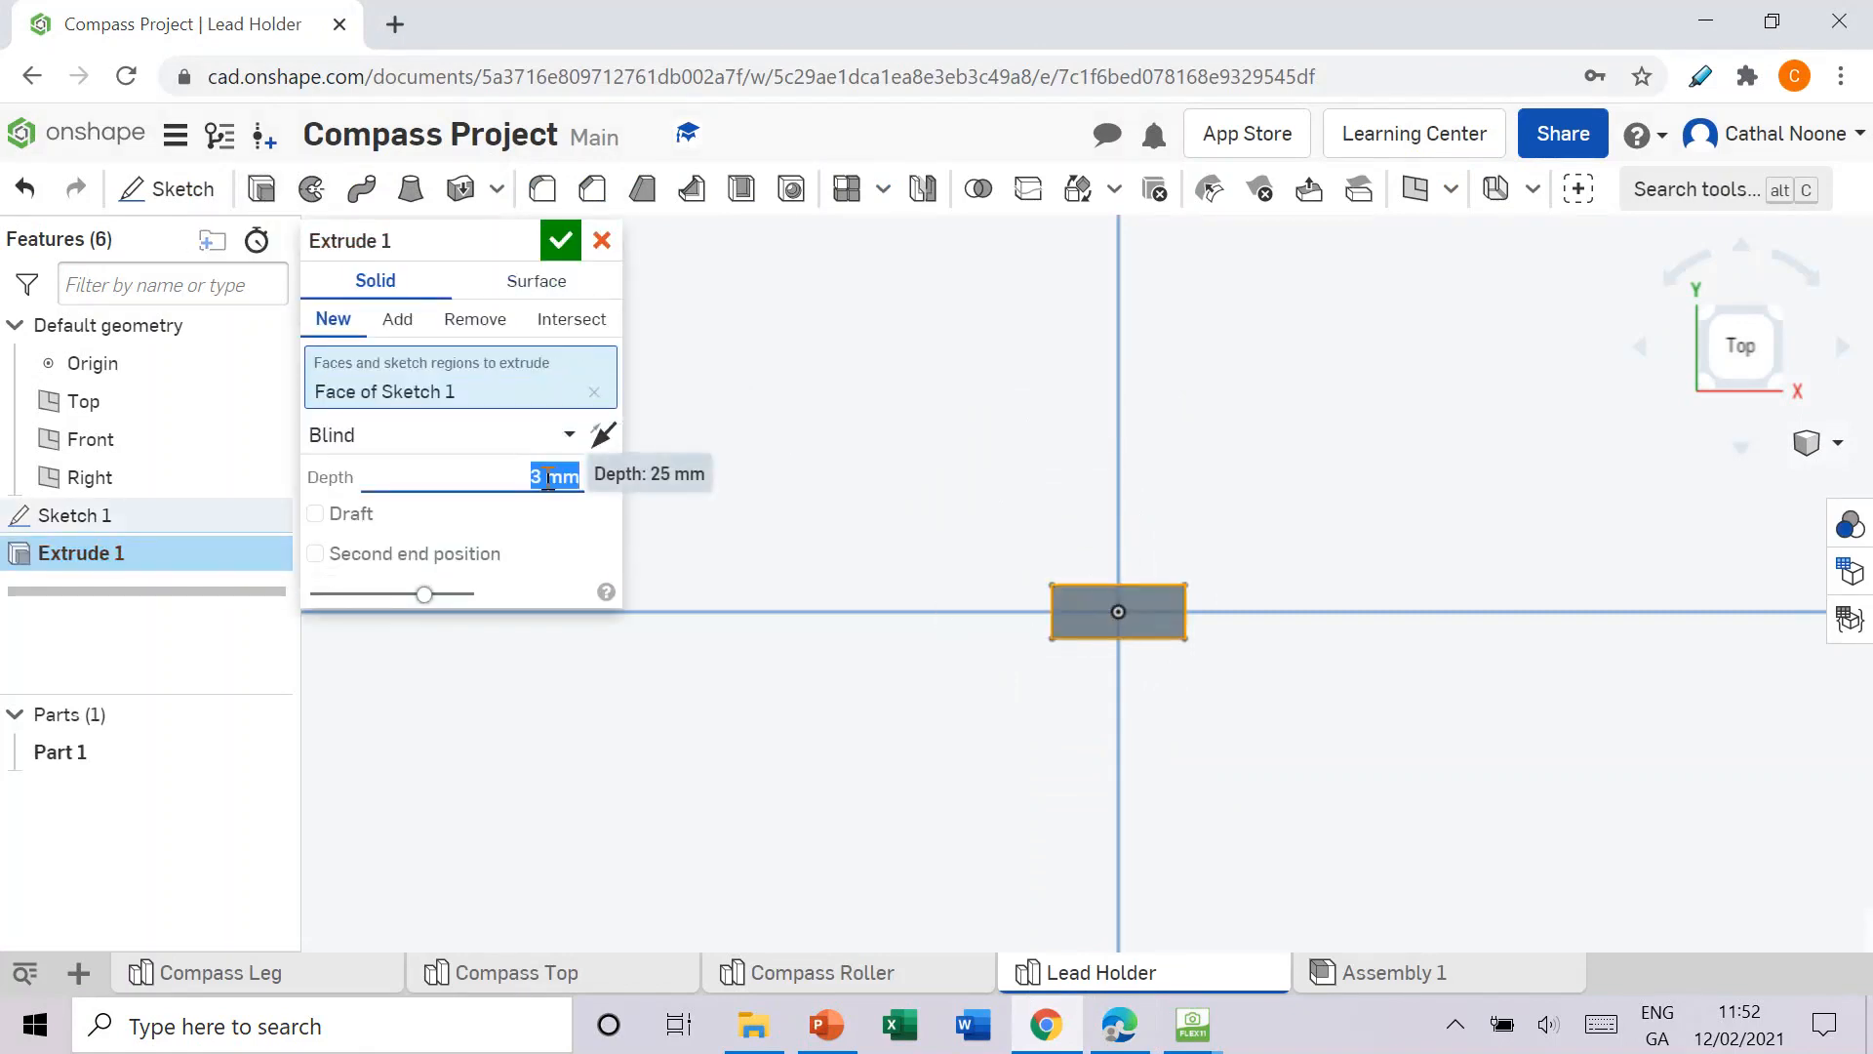
left_click(602, 240)
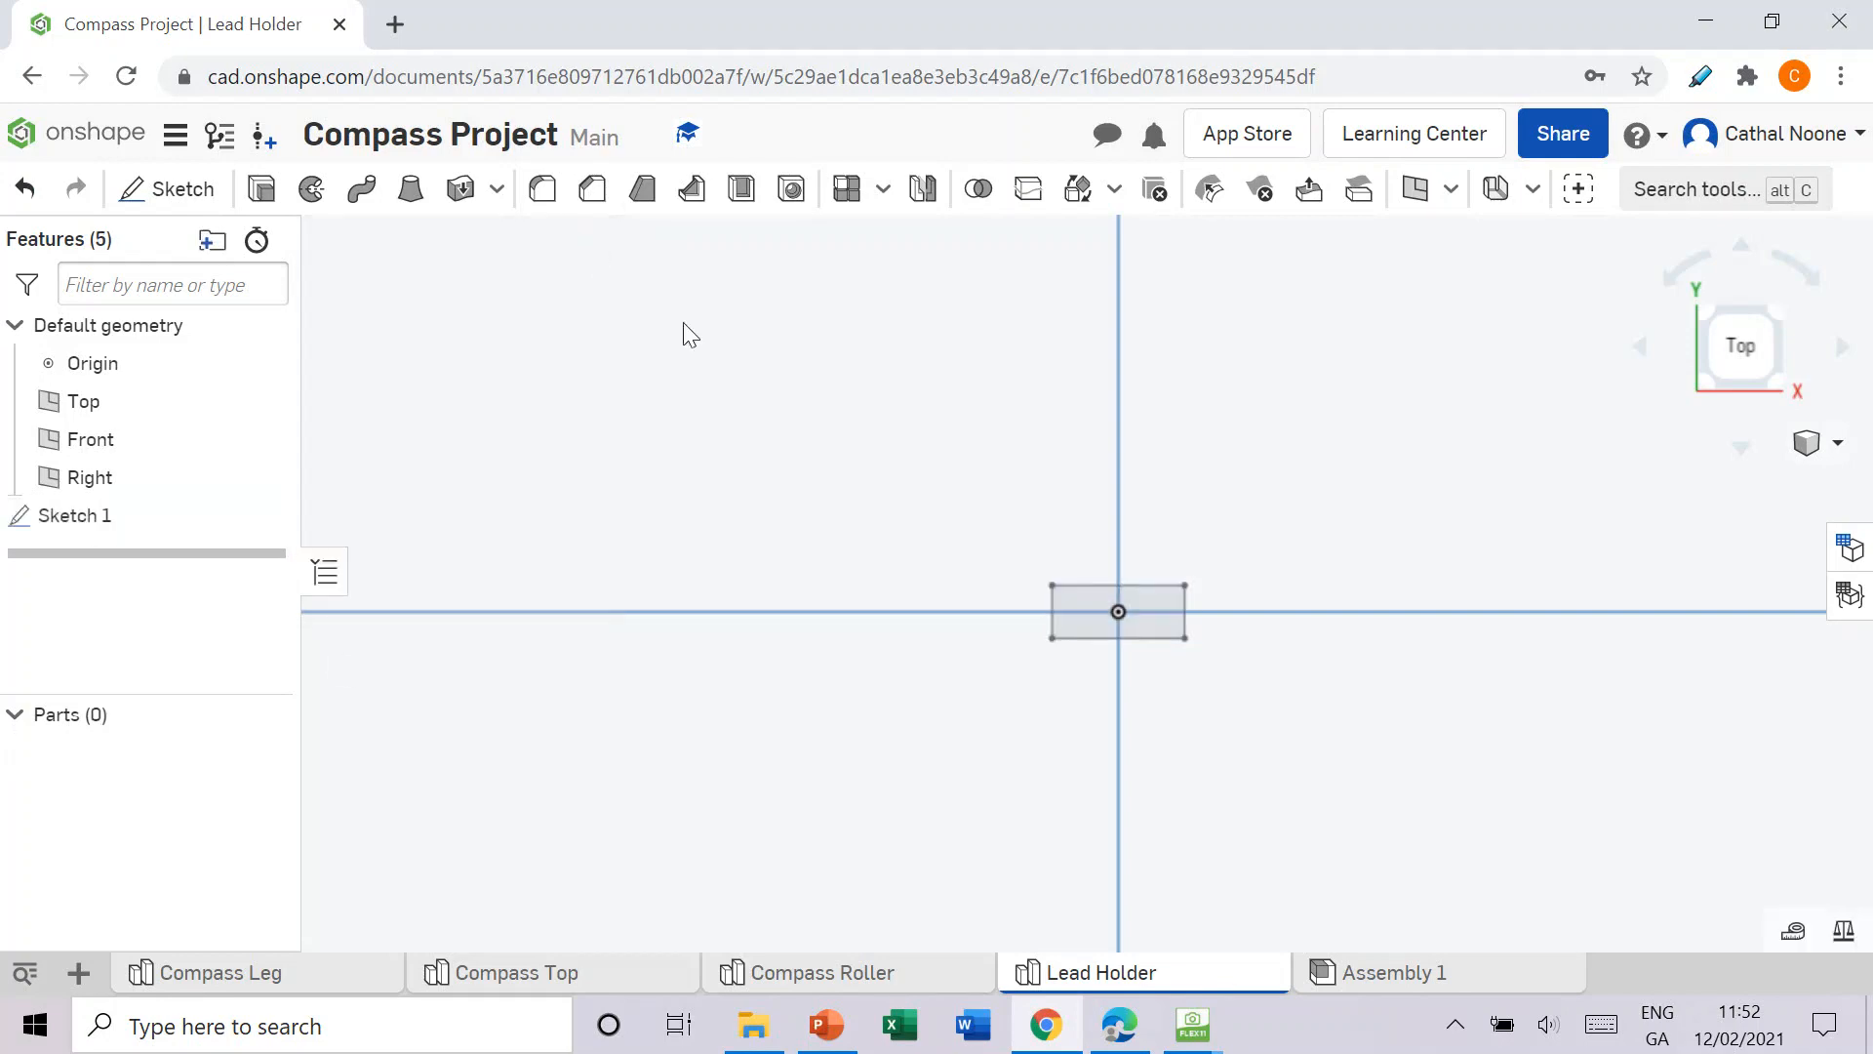
Step: Extrude the base rectangle as a new solid to a depth of 3 mm
left_click(266, 193)
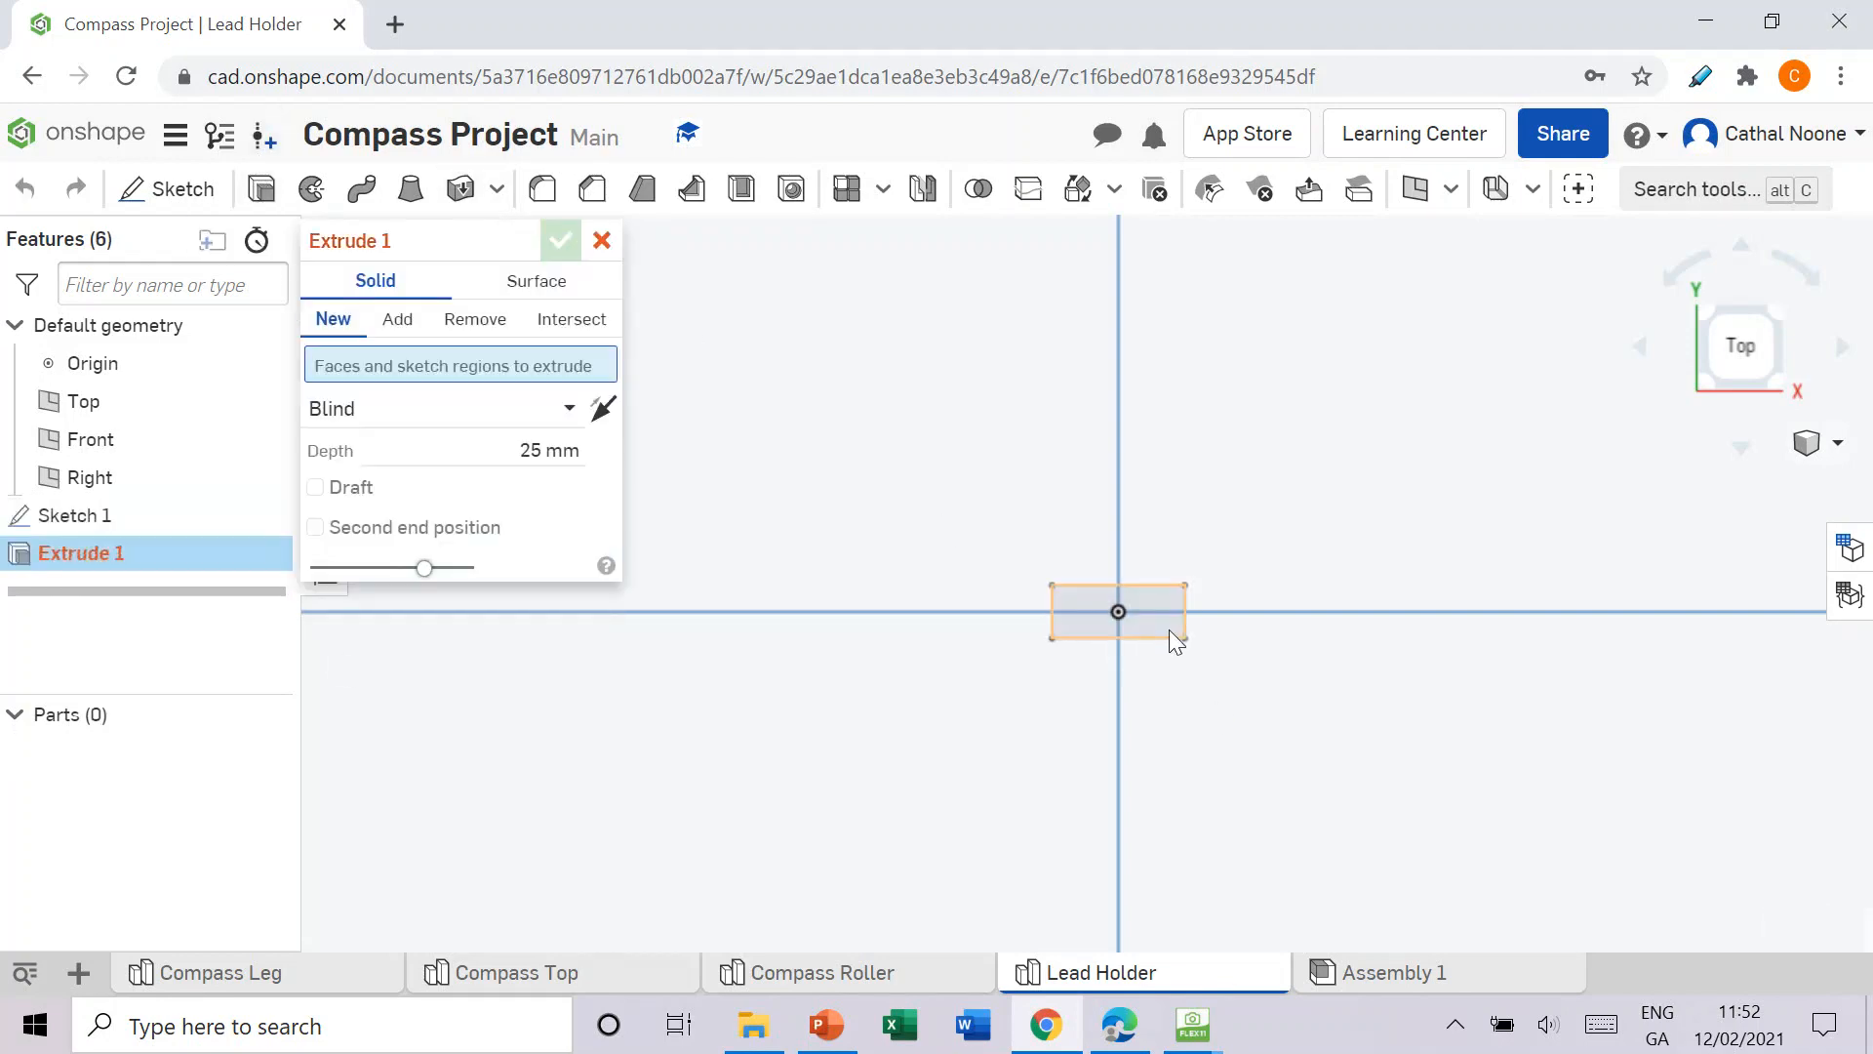
left_click(1169, 630)
left_click(531, 473)
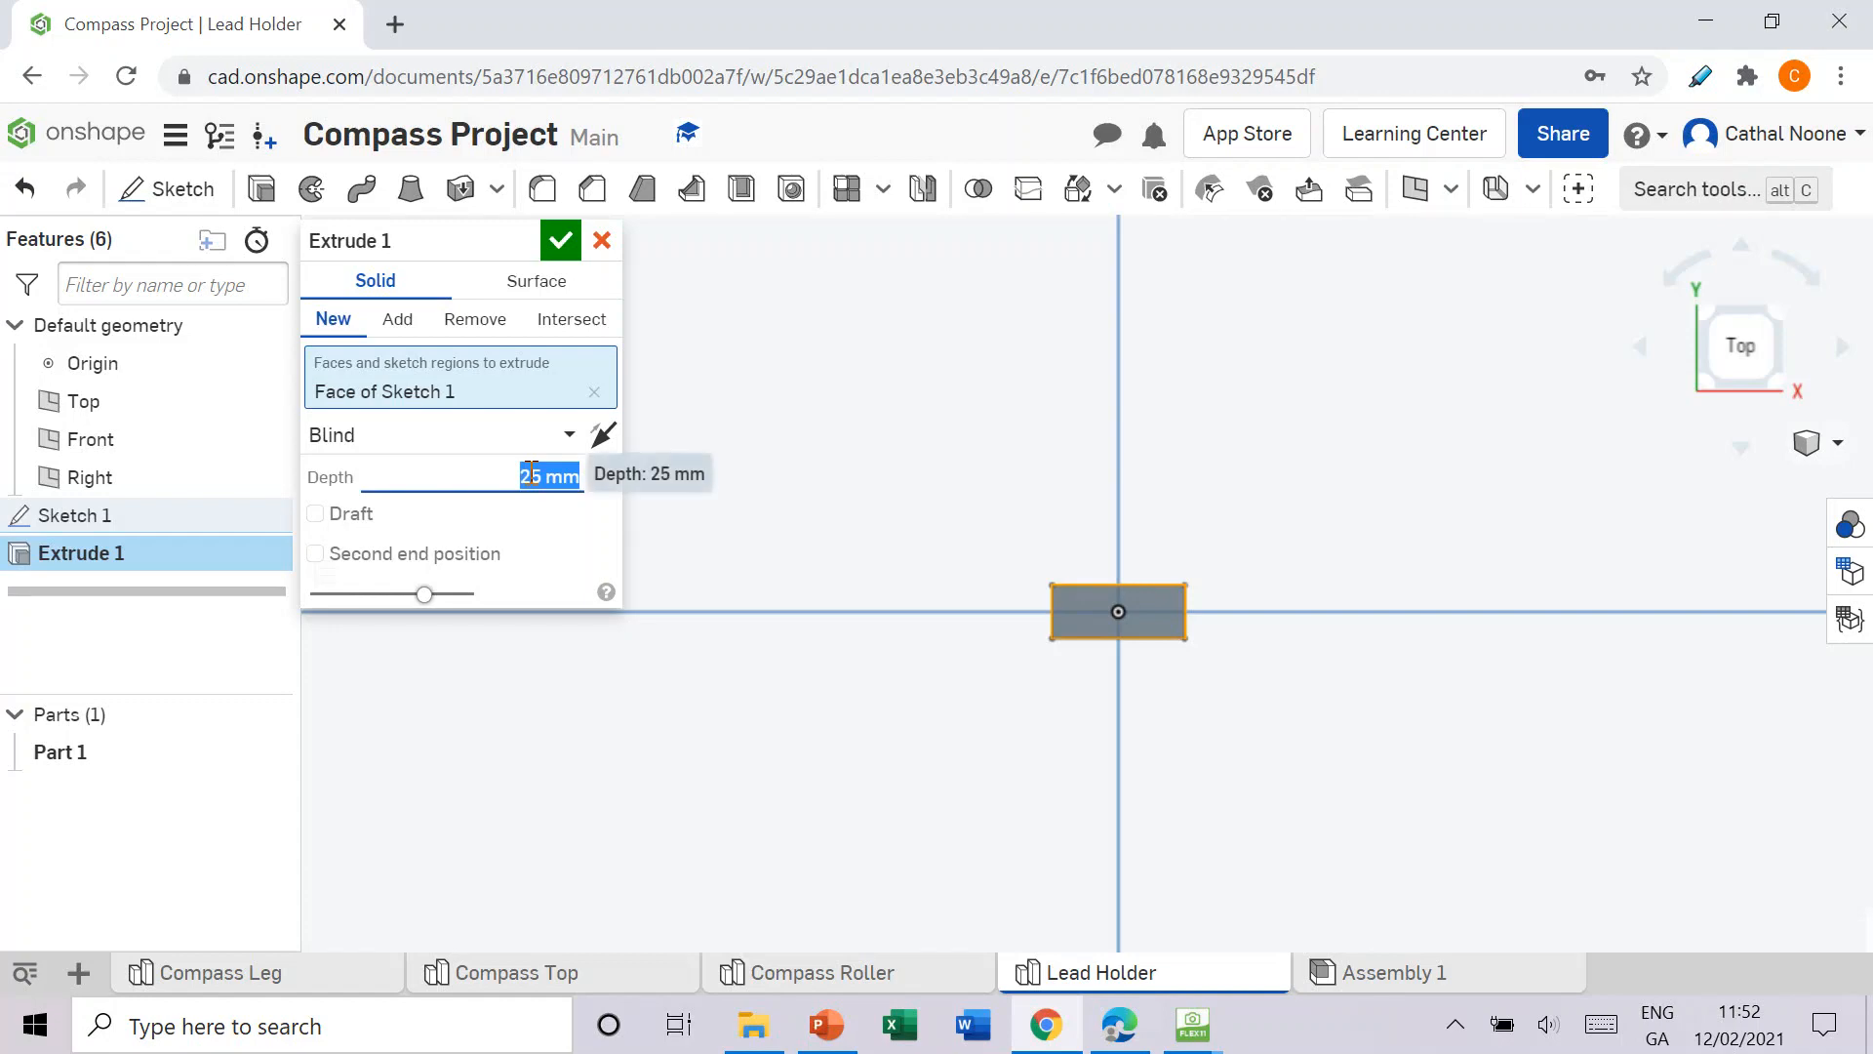
type("3")
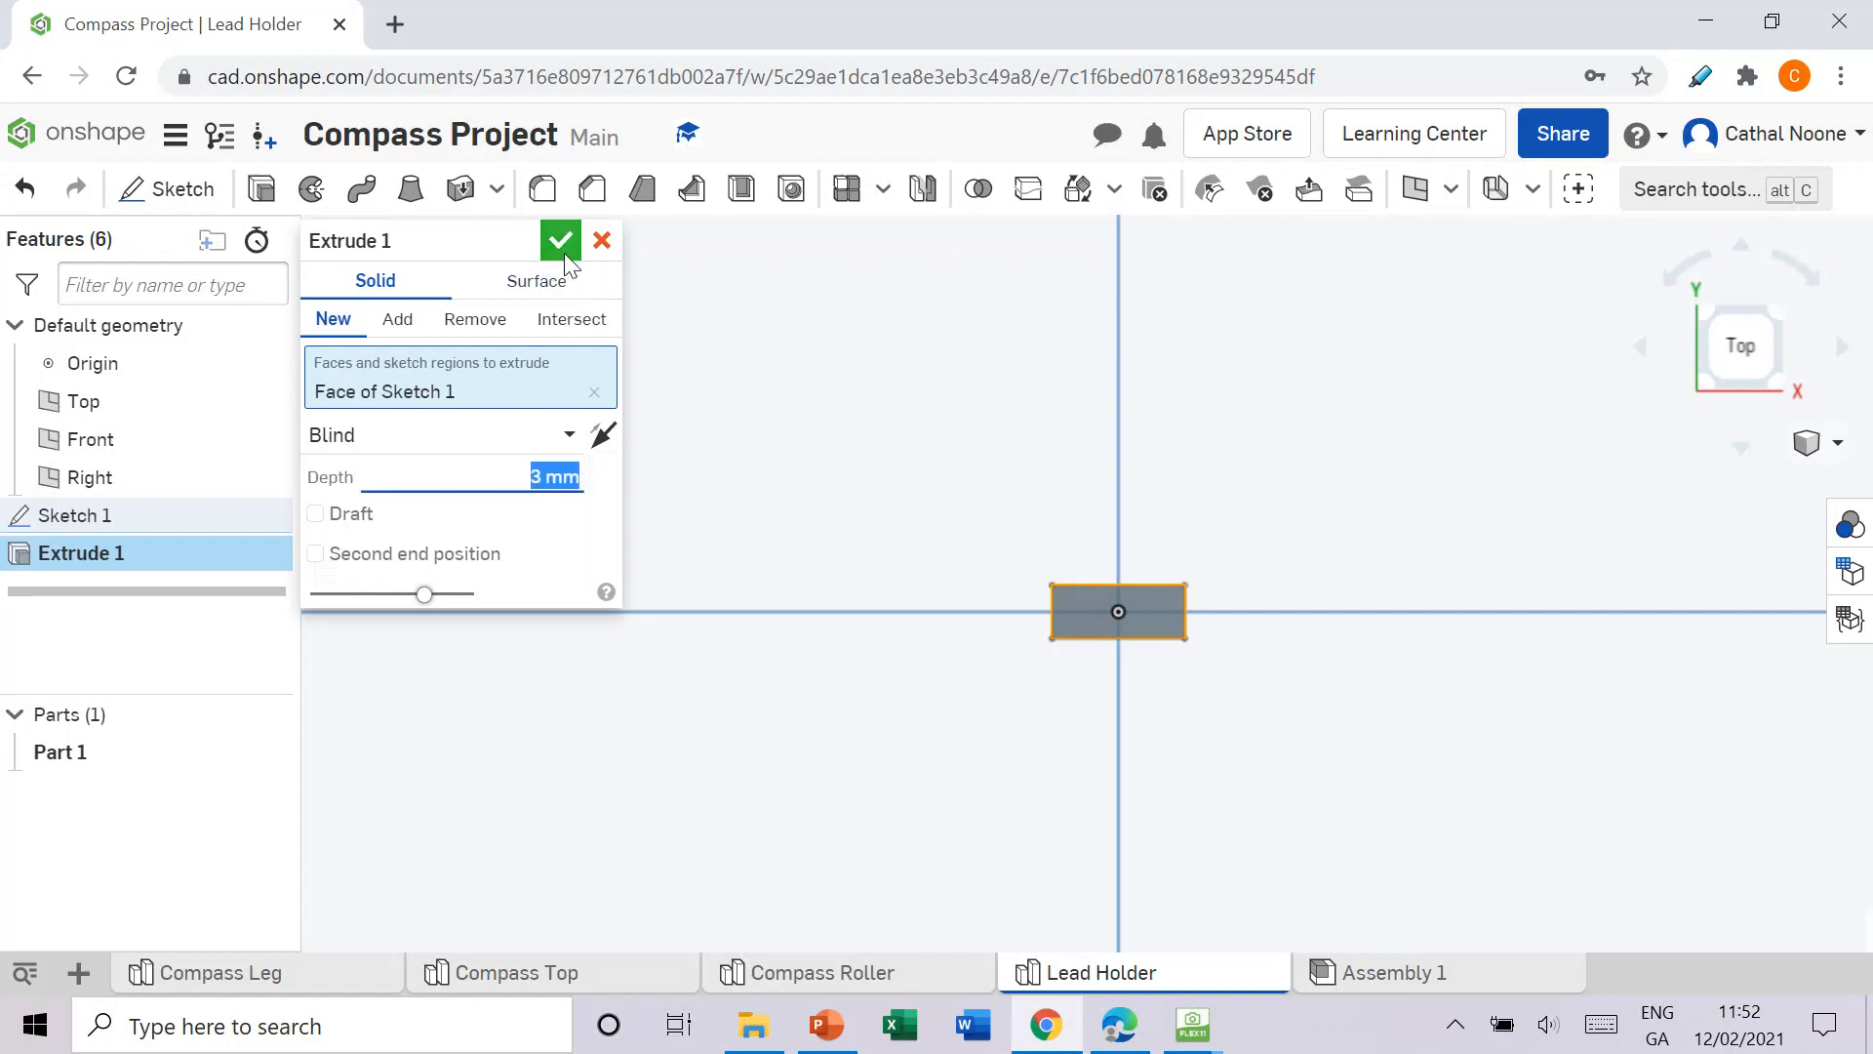
left_click(561, 240)
left_click(1771, 308)
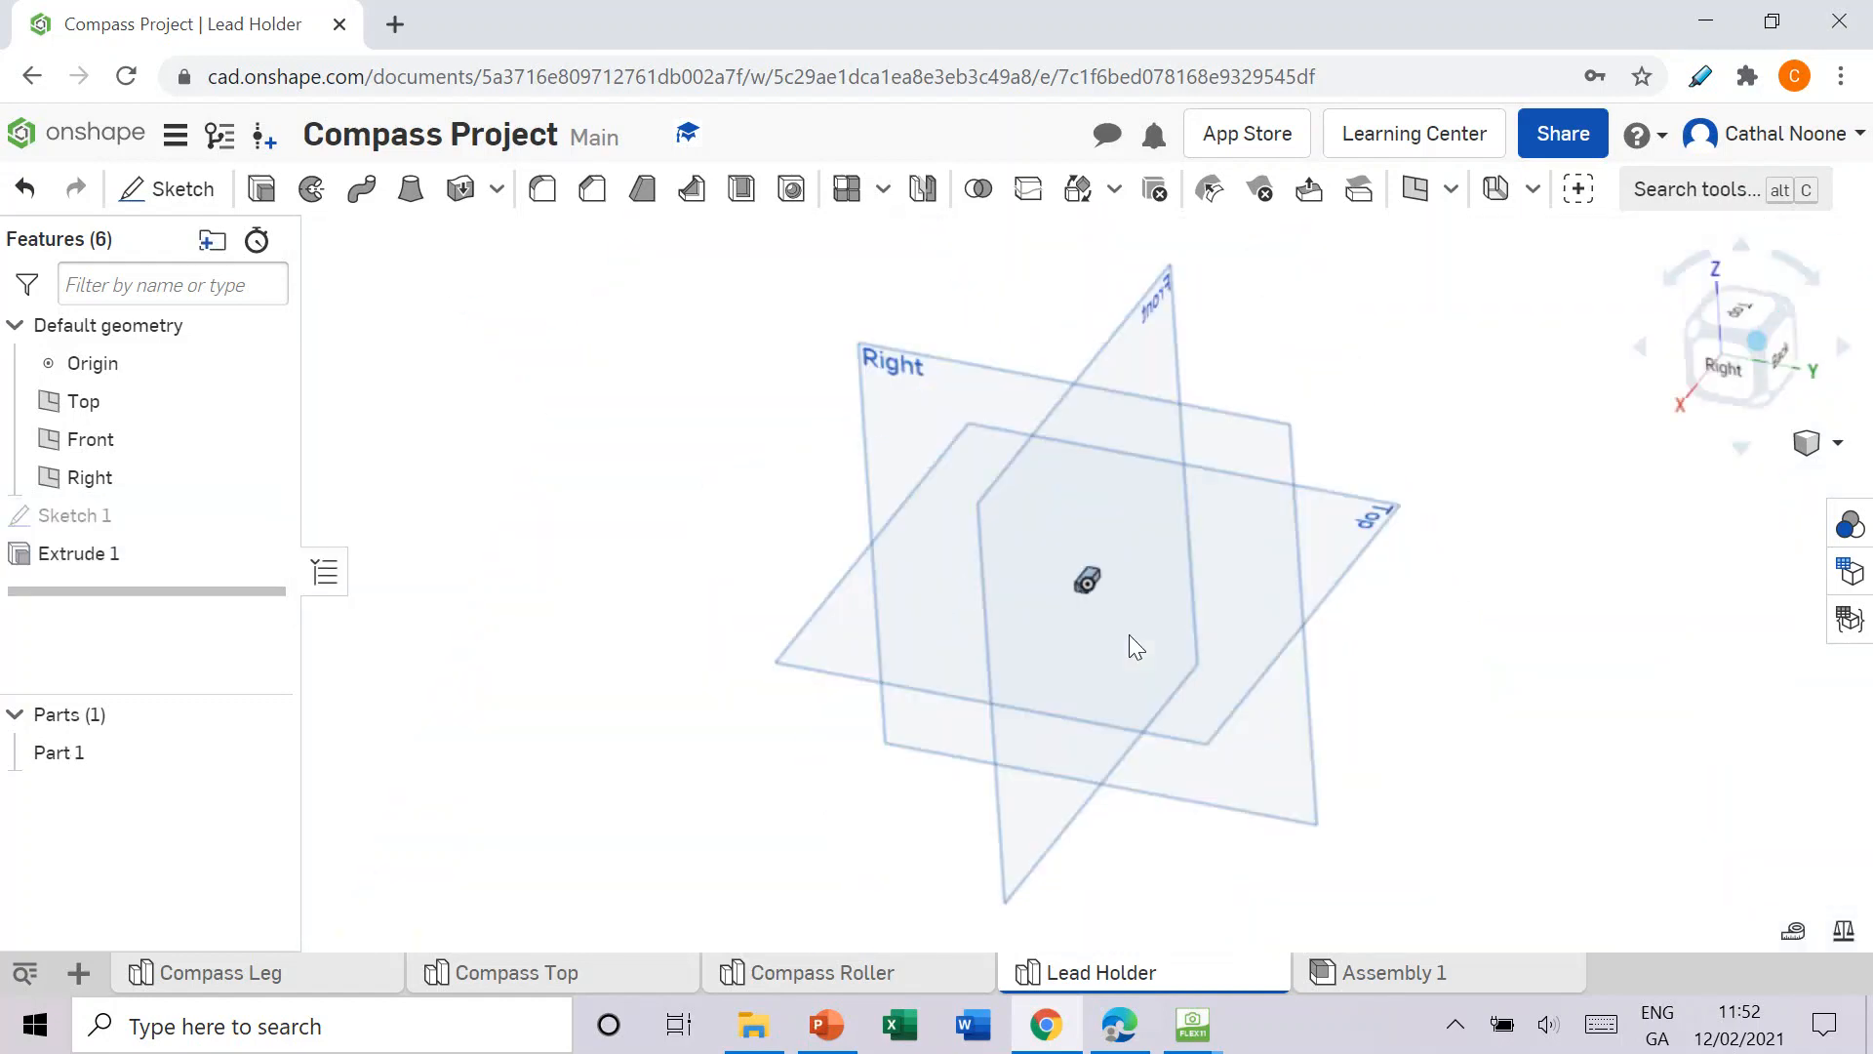
scroll(1073, 605, "up", 5)
scroll(1186, 636, "up", 3)
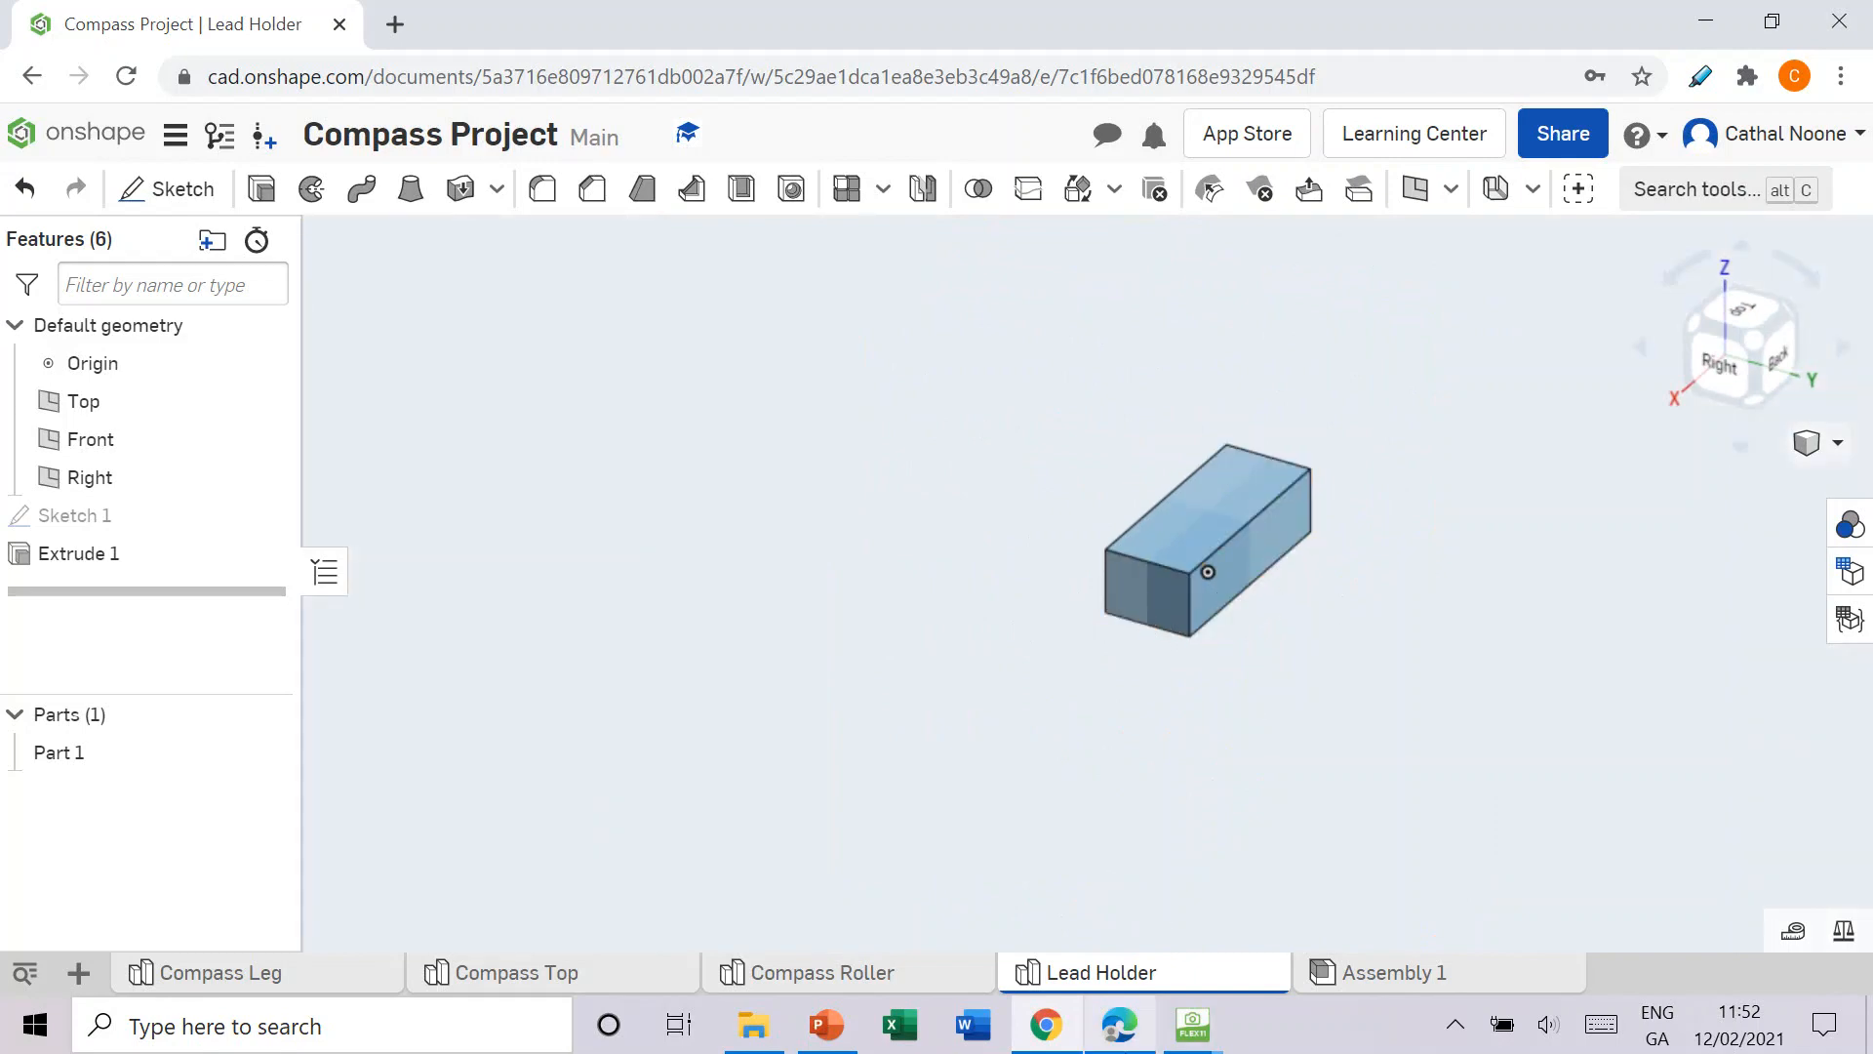
Step: Switch to the Compass Project PDF, read Step 3 of the Lead Holder instructions, and return to Onshape
left_click(1122, 1027)
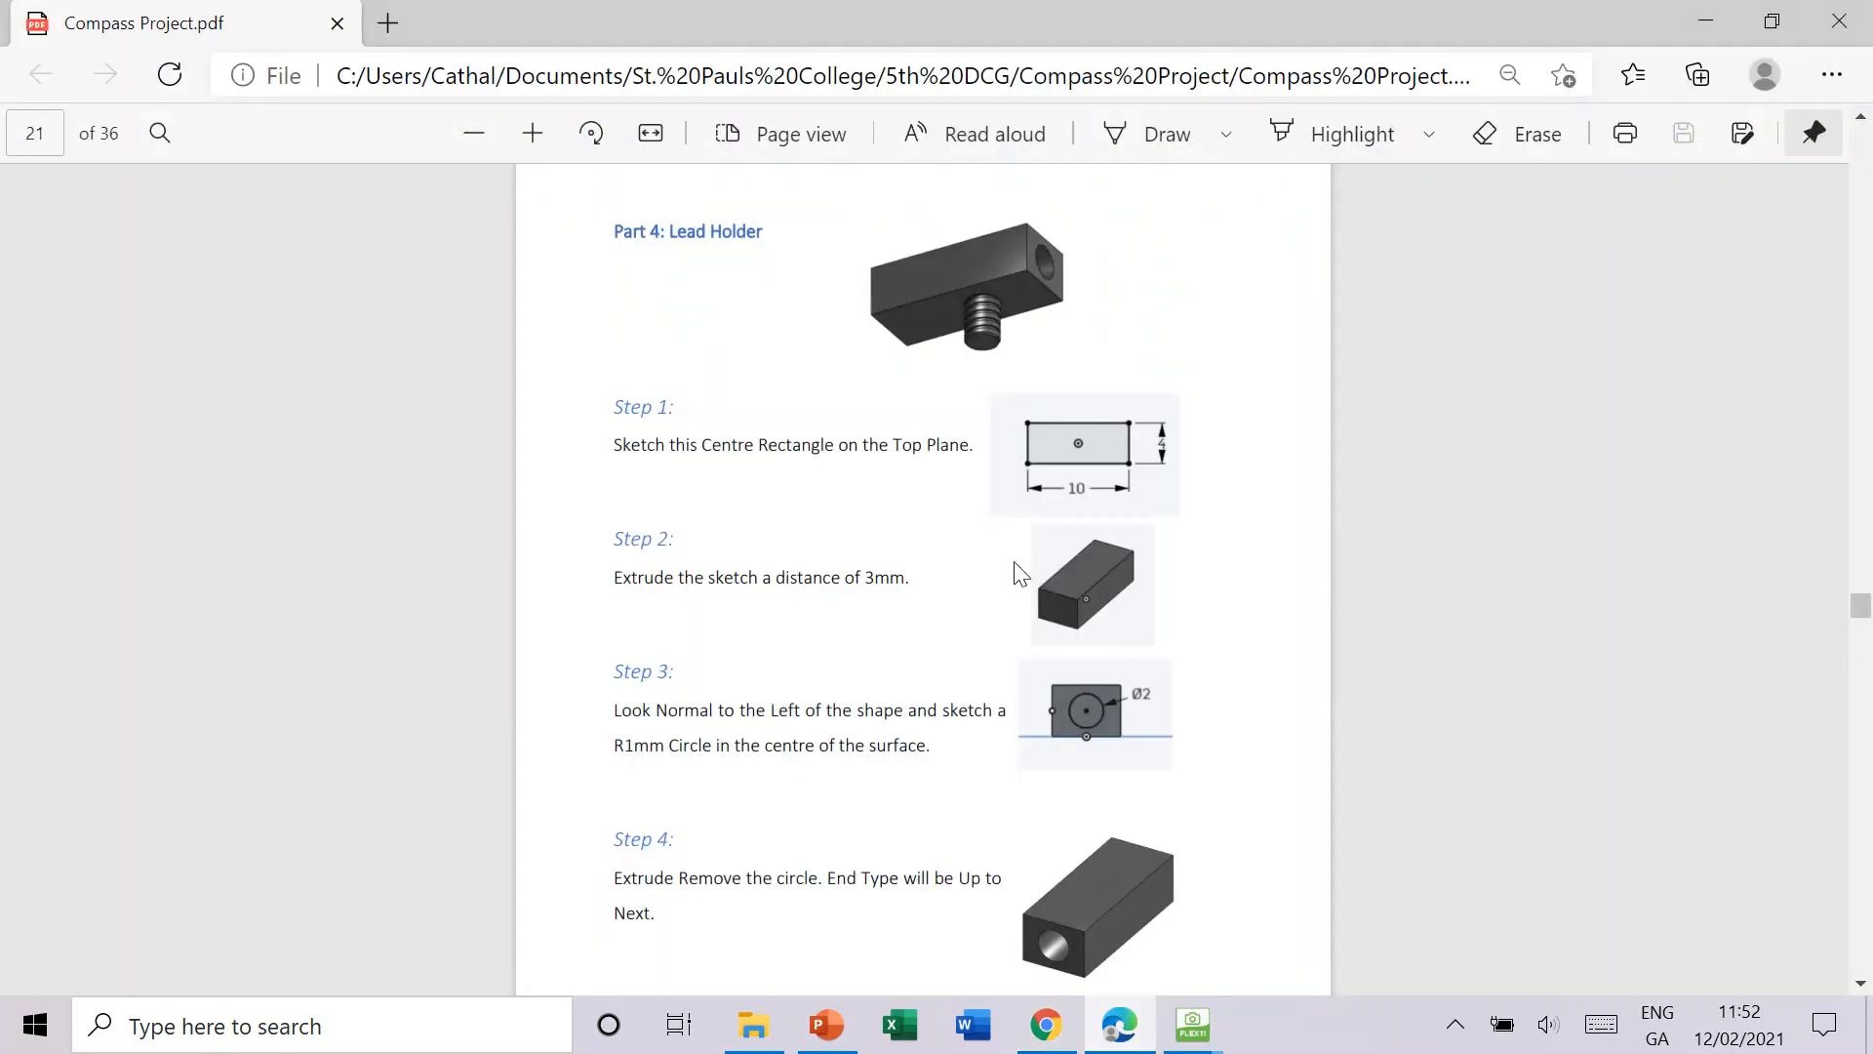
scroll(924, 556, "down", 3)
left_click_drag(621, 443, 666, 443)
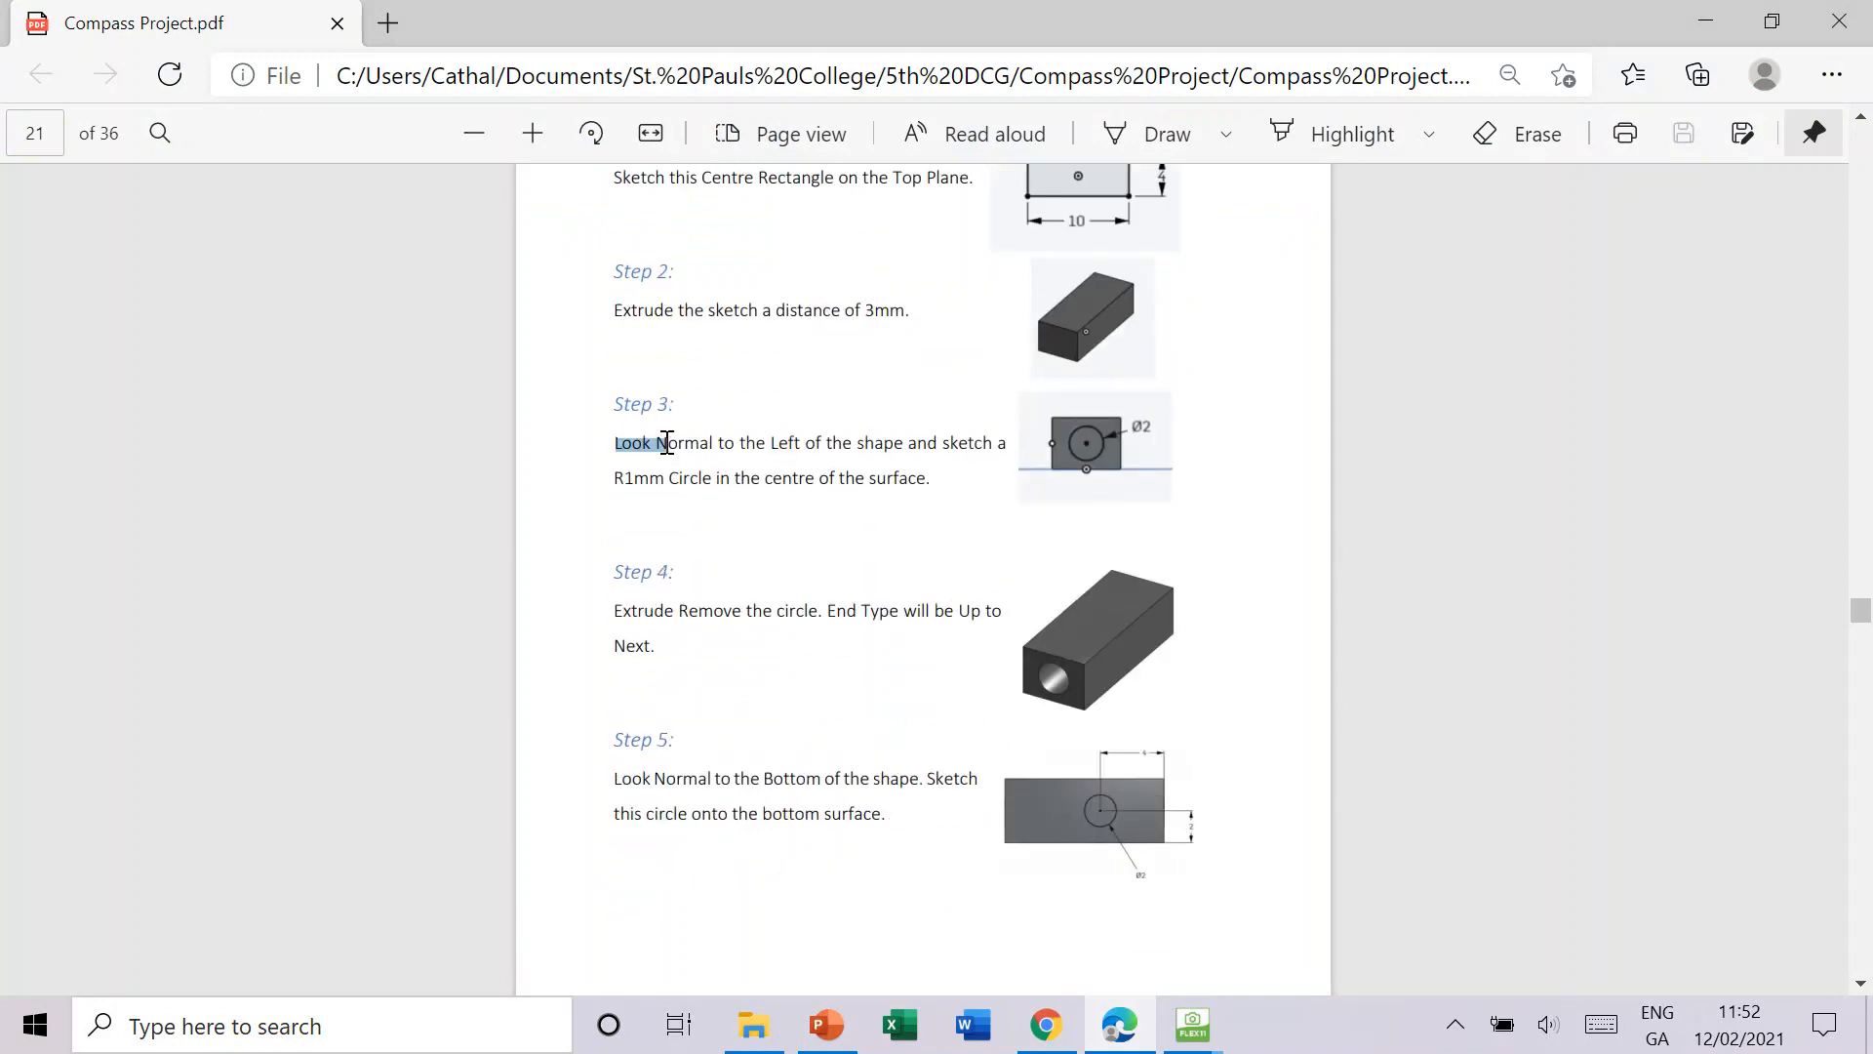
left_click(667, 443)
left_click(1046, 1025)
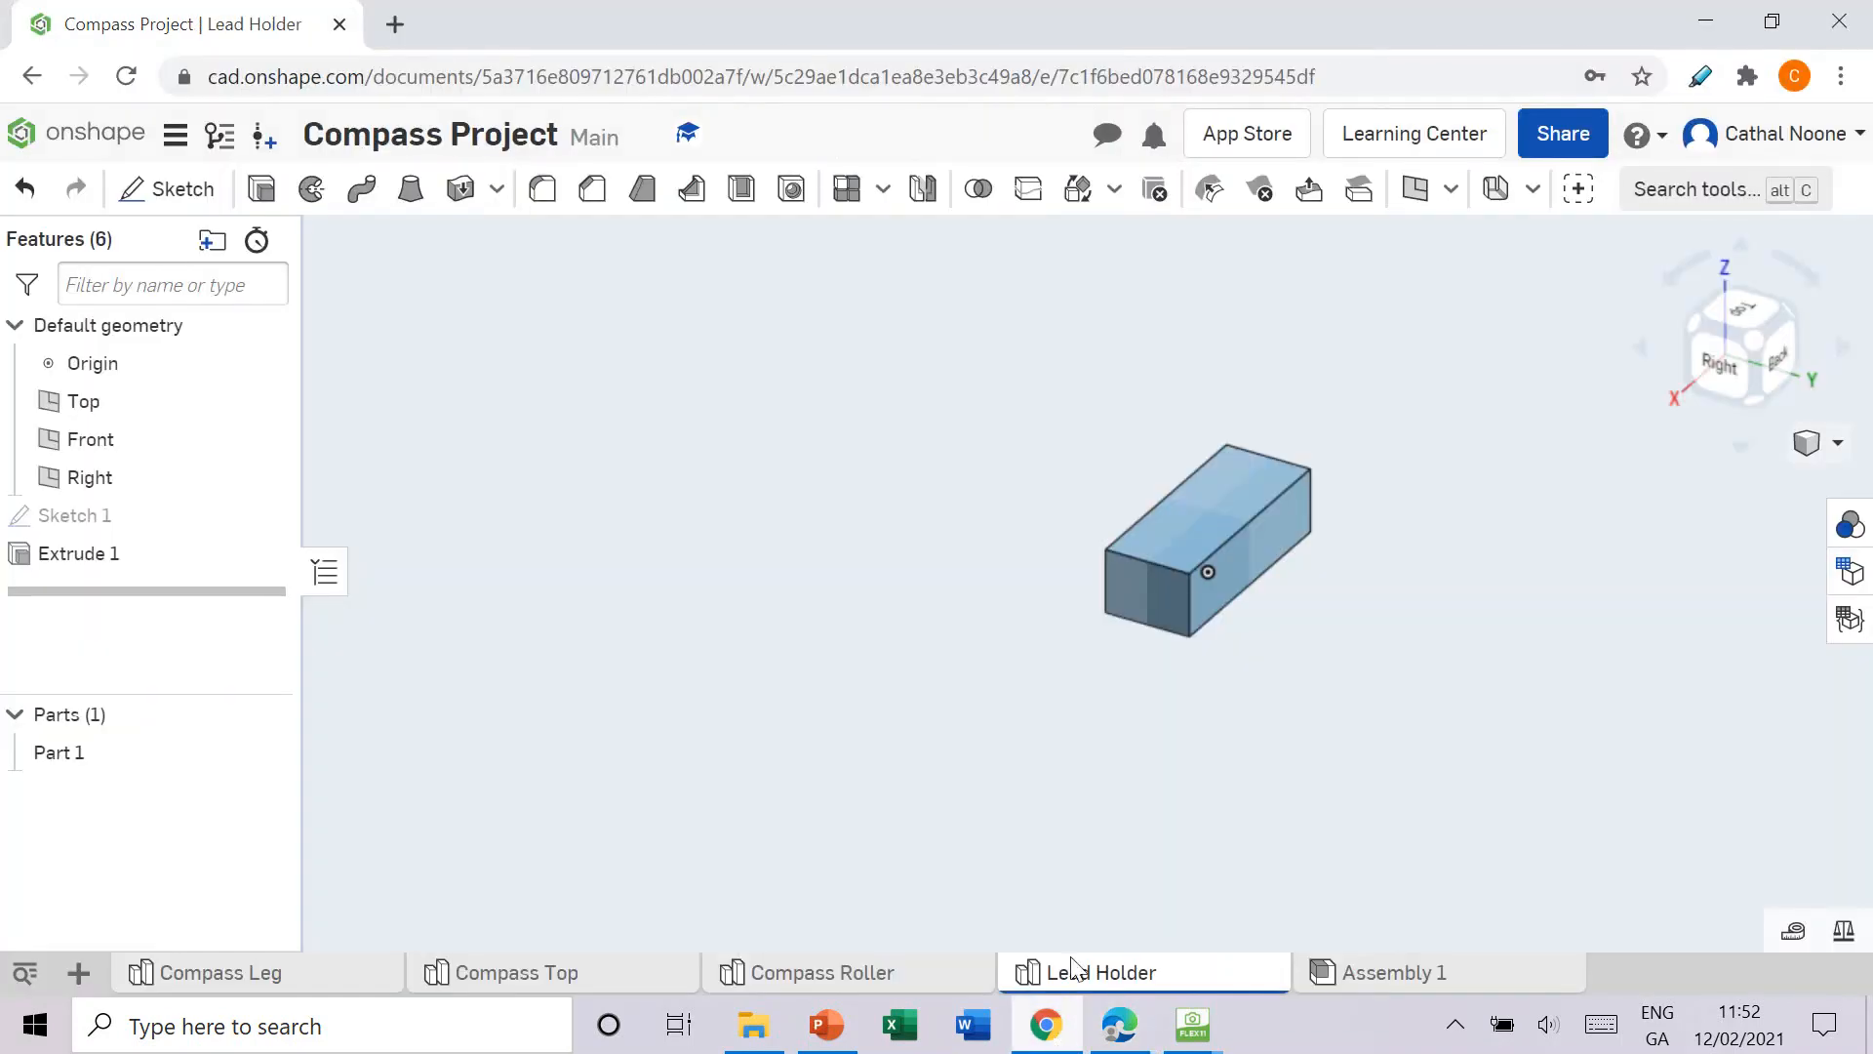
Step: Look normal to the left end of the block and start a new sketch on that face
left_click_drag(1747, 371, 1718, 365)
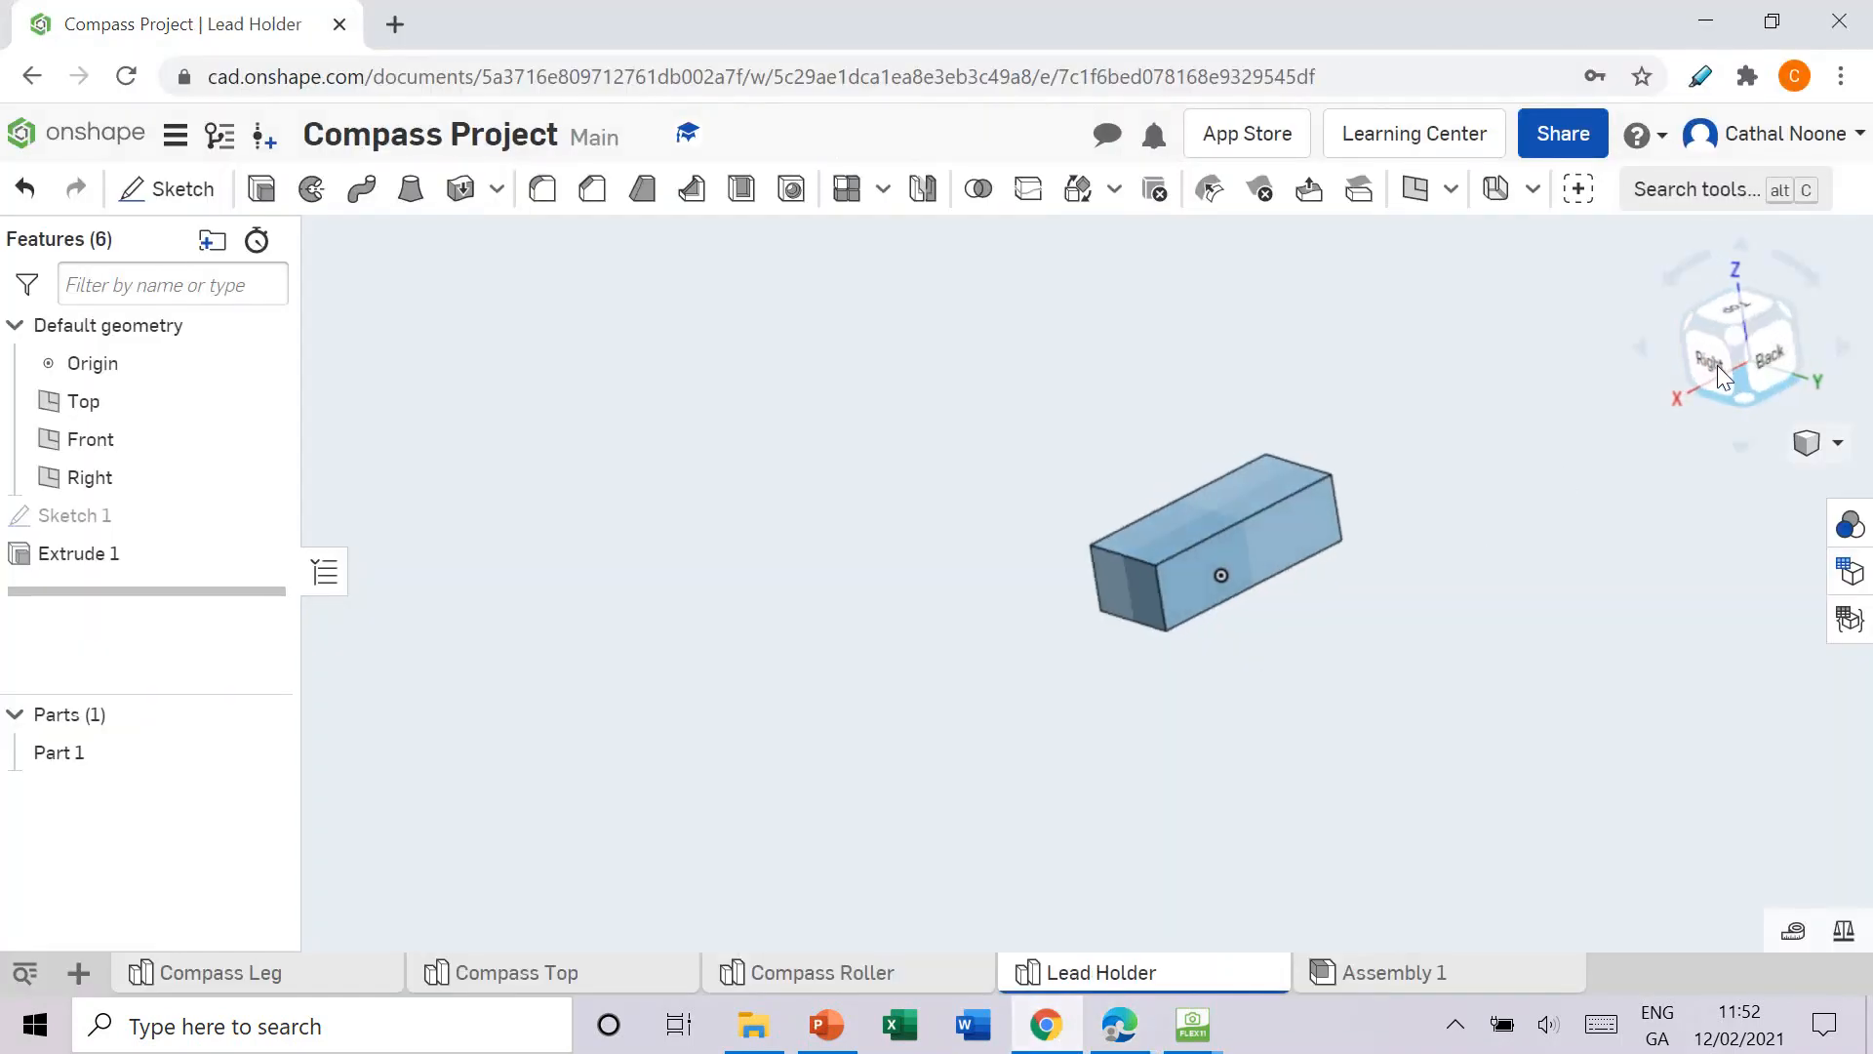
left_click(1706, 366)
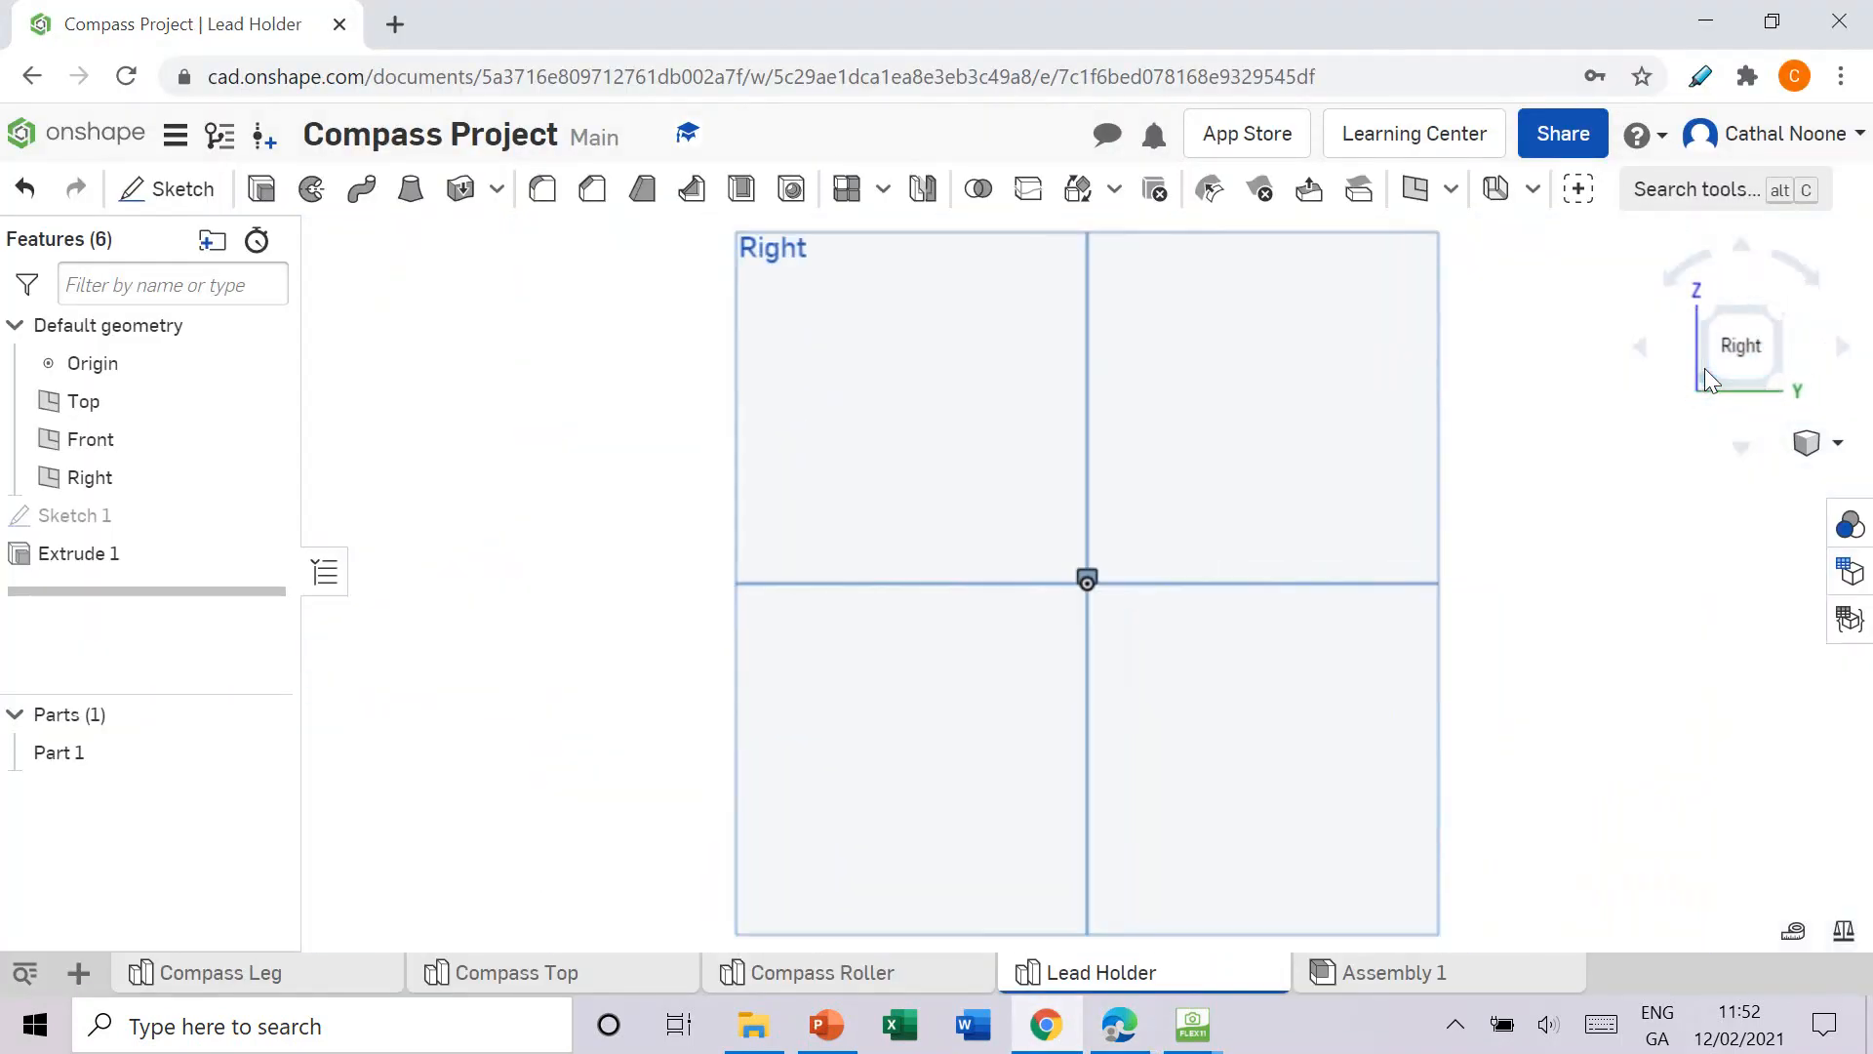
left_click_drag(1759, 347, 1576, 345)
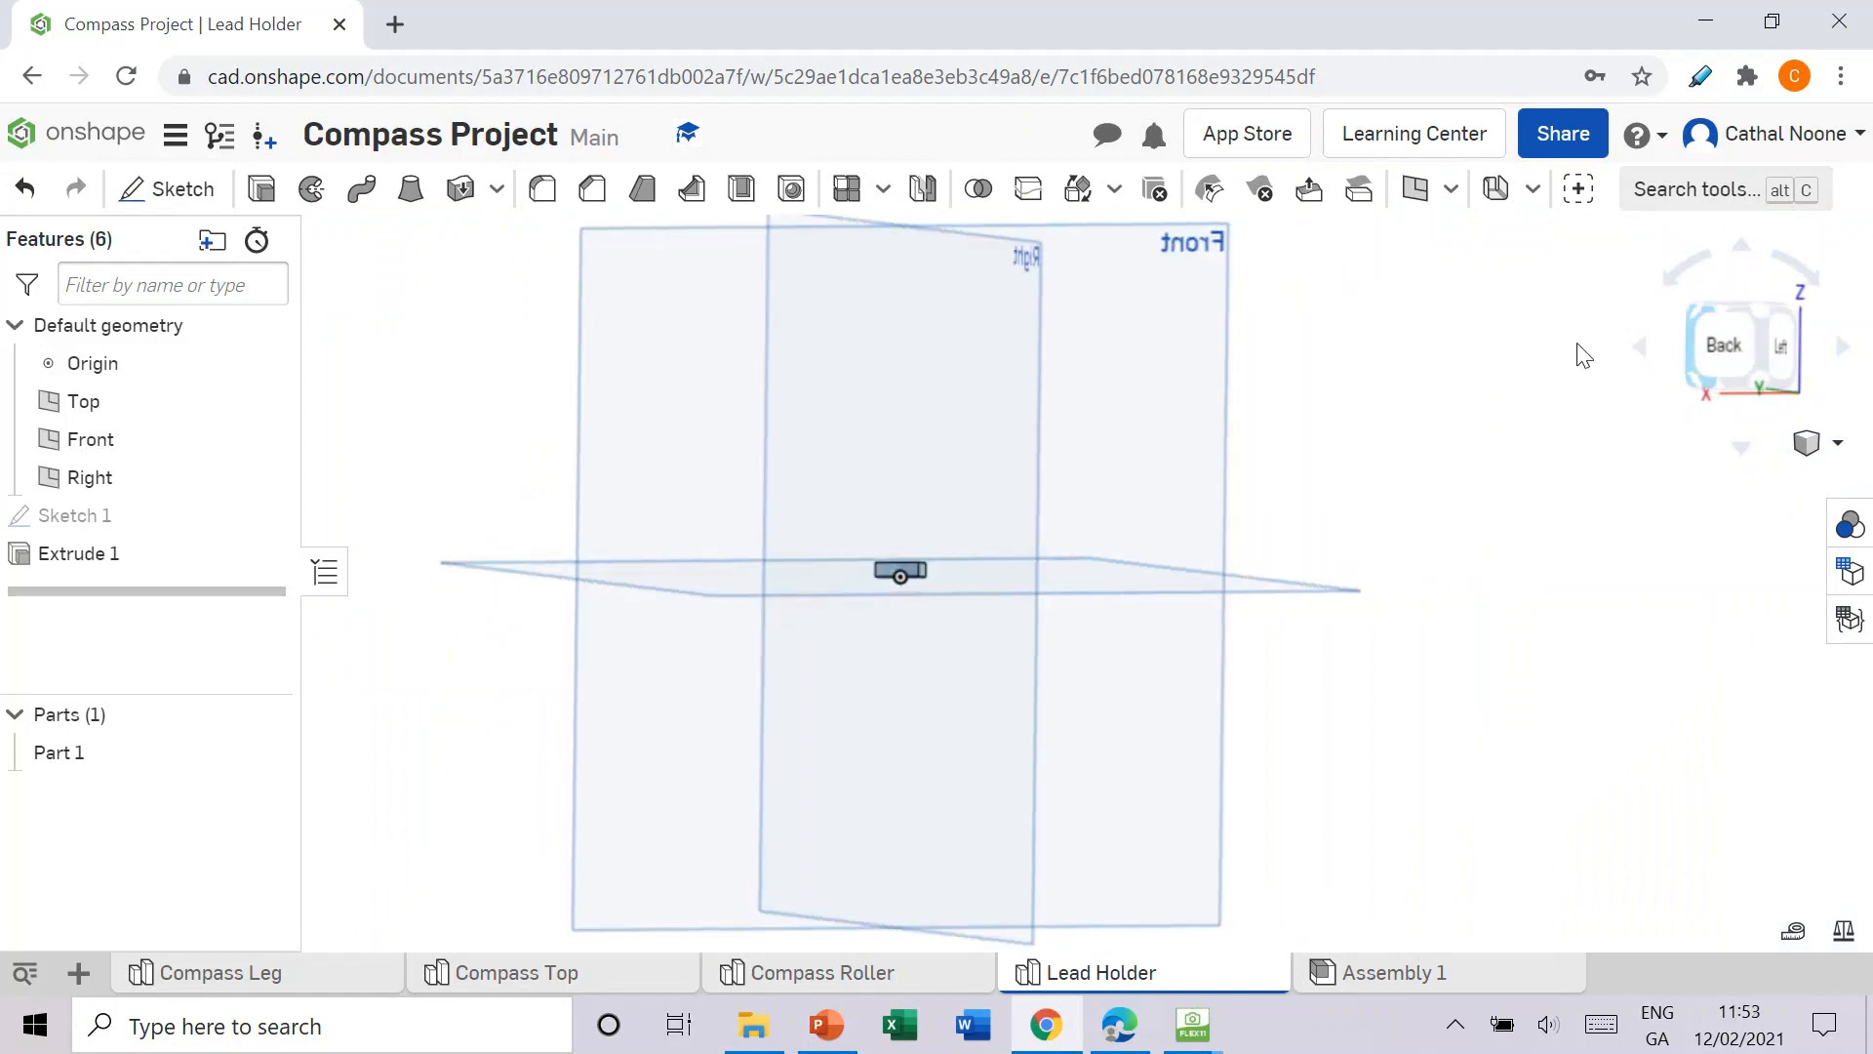
left_click(1783, 347)
scroll(1096, 531, "up", 6)
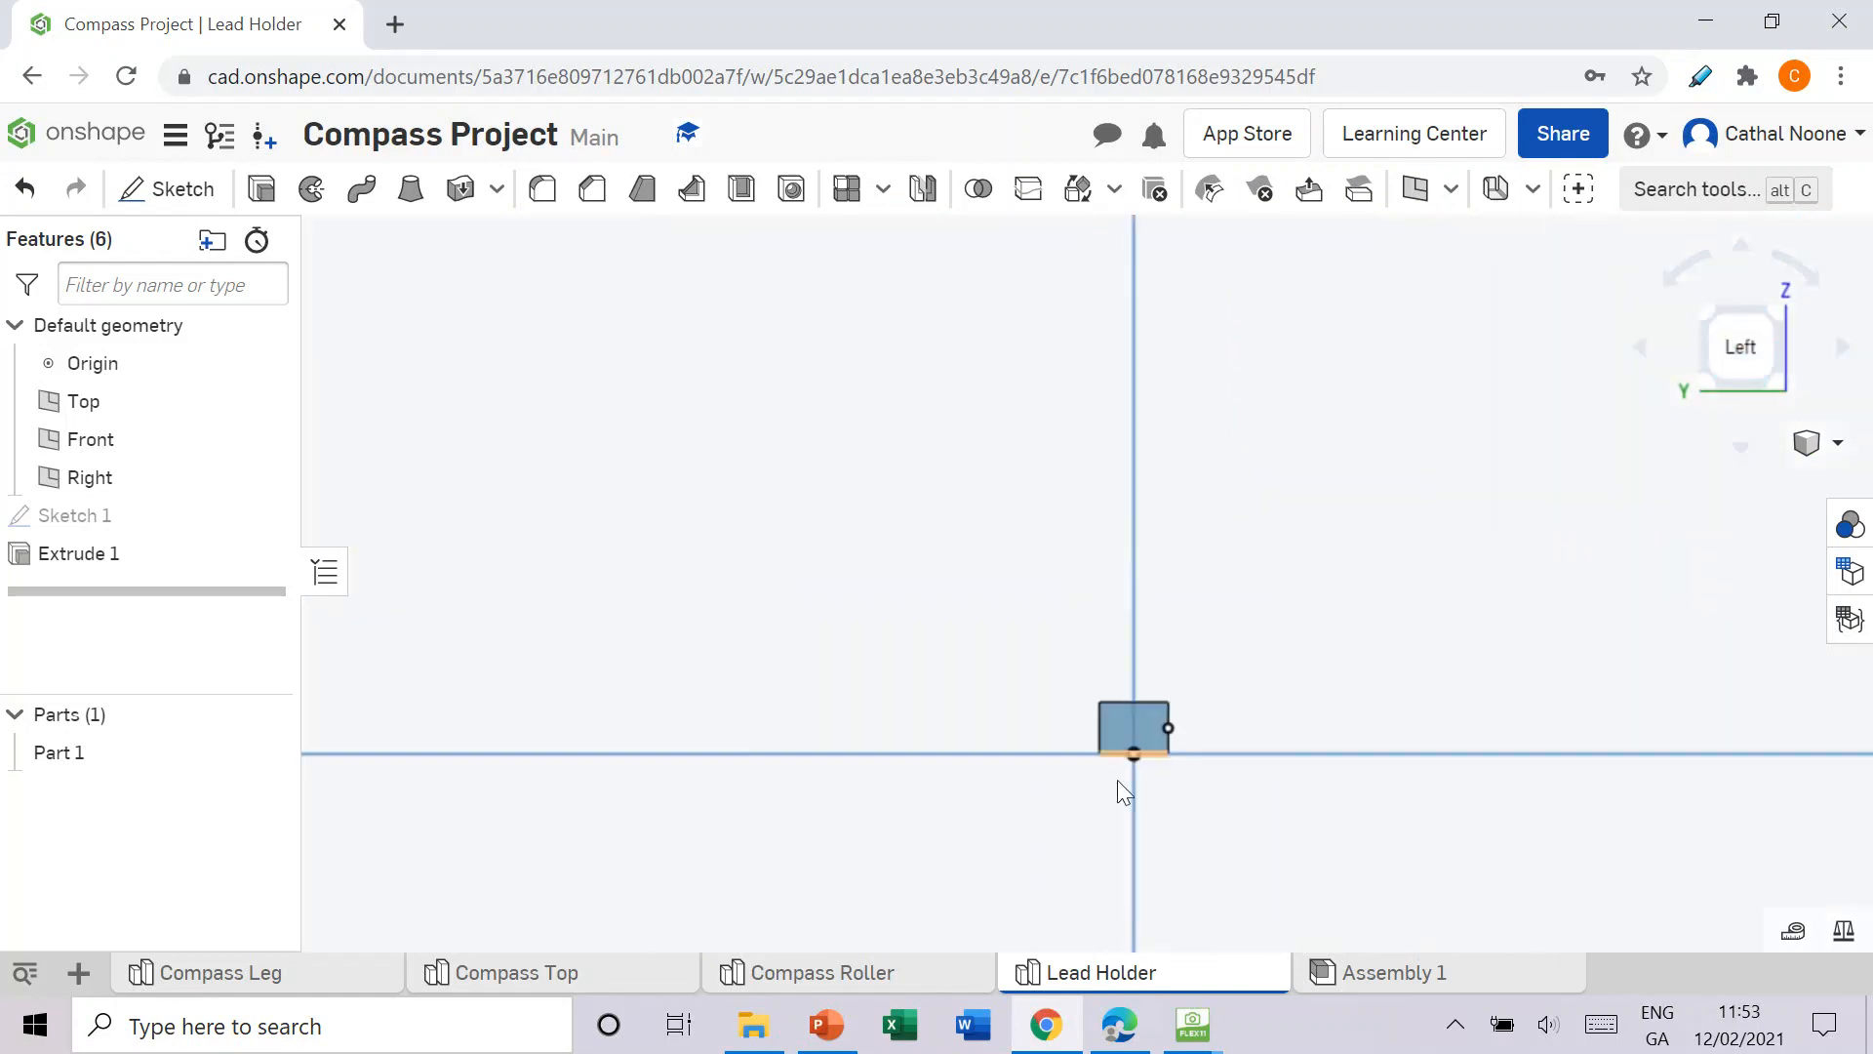
scroll(1151, 722, "up", 3)
left_click(168, 188)
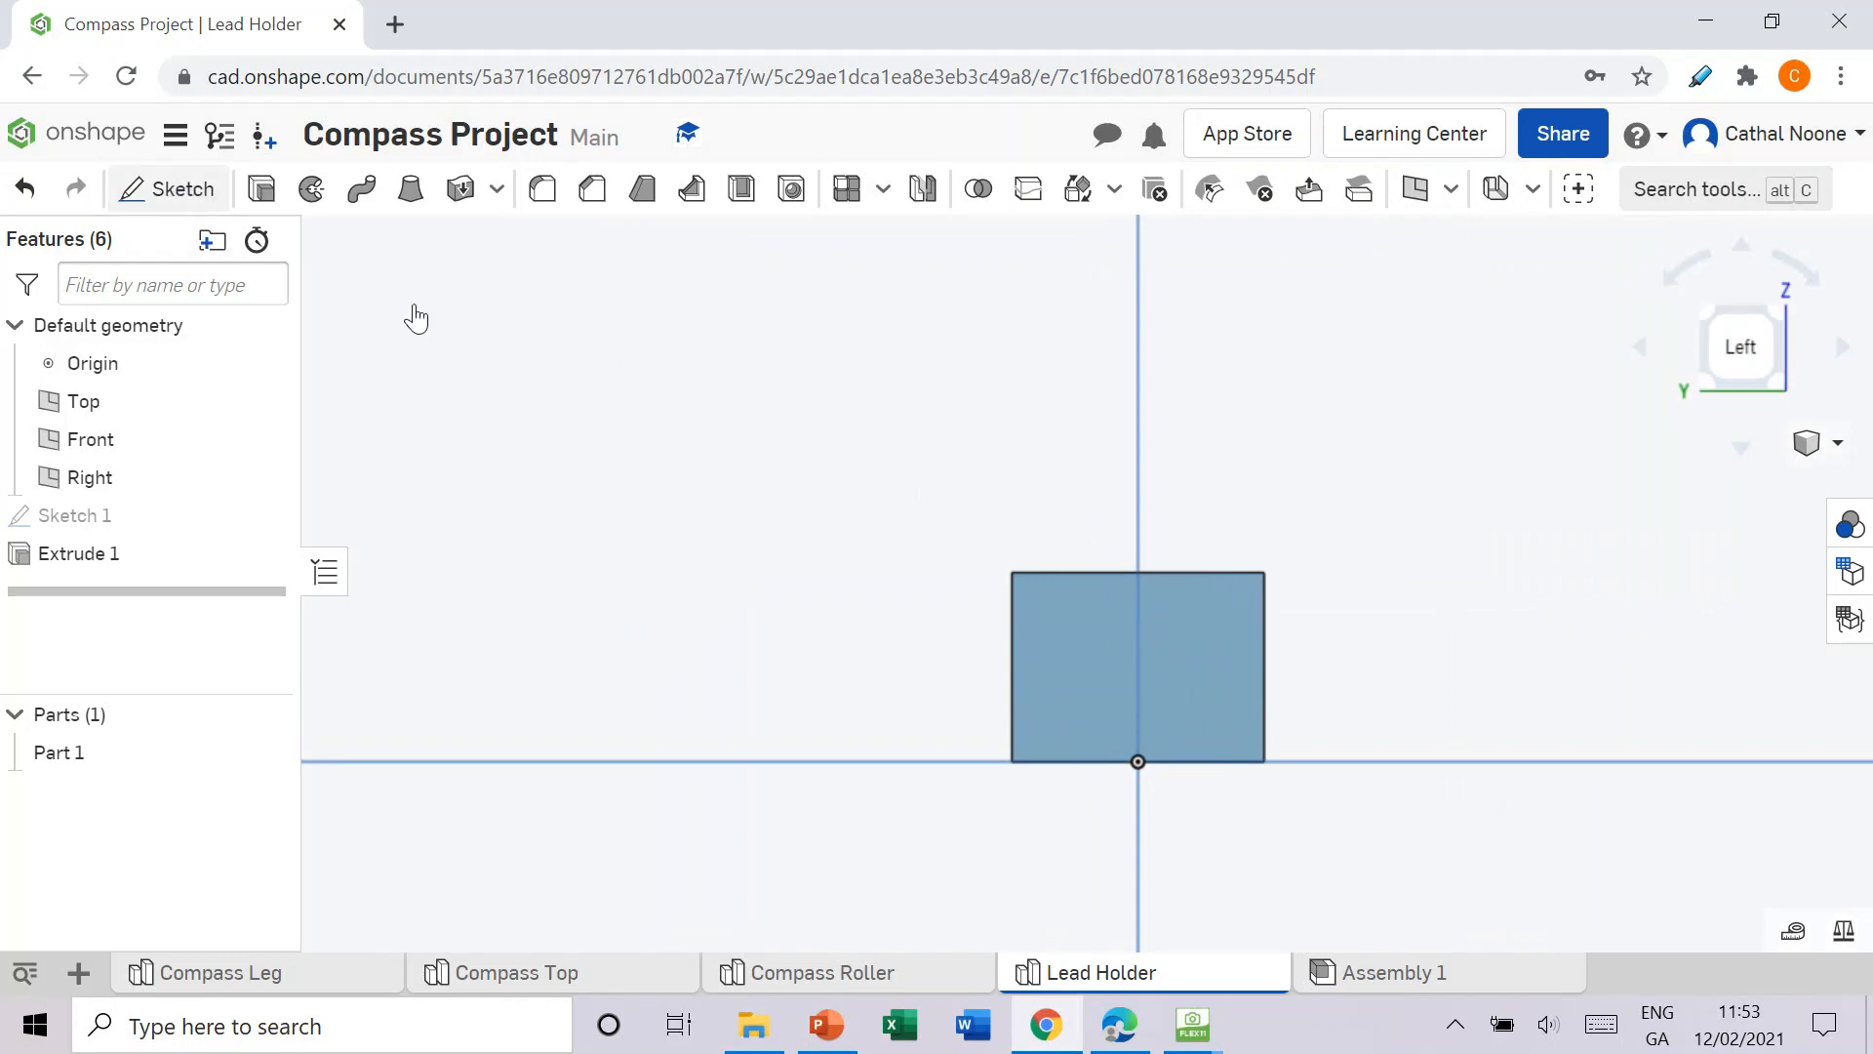
left_click(1167, 693)
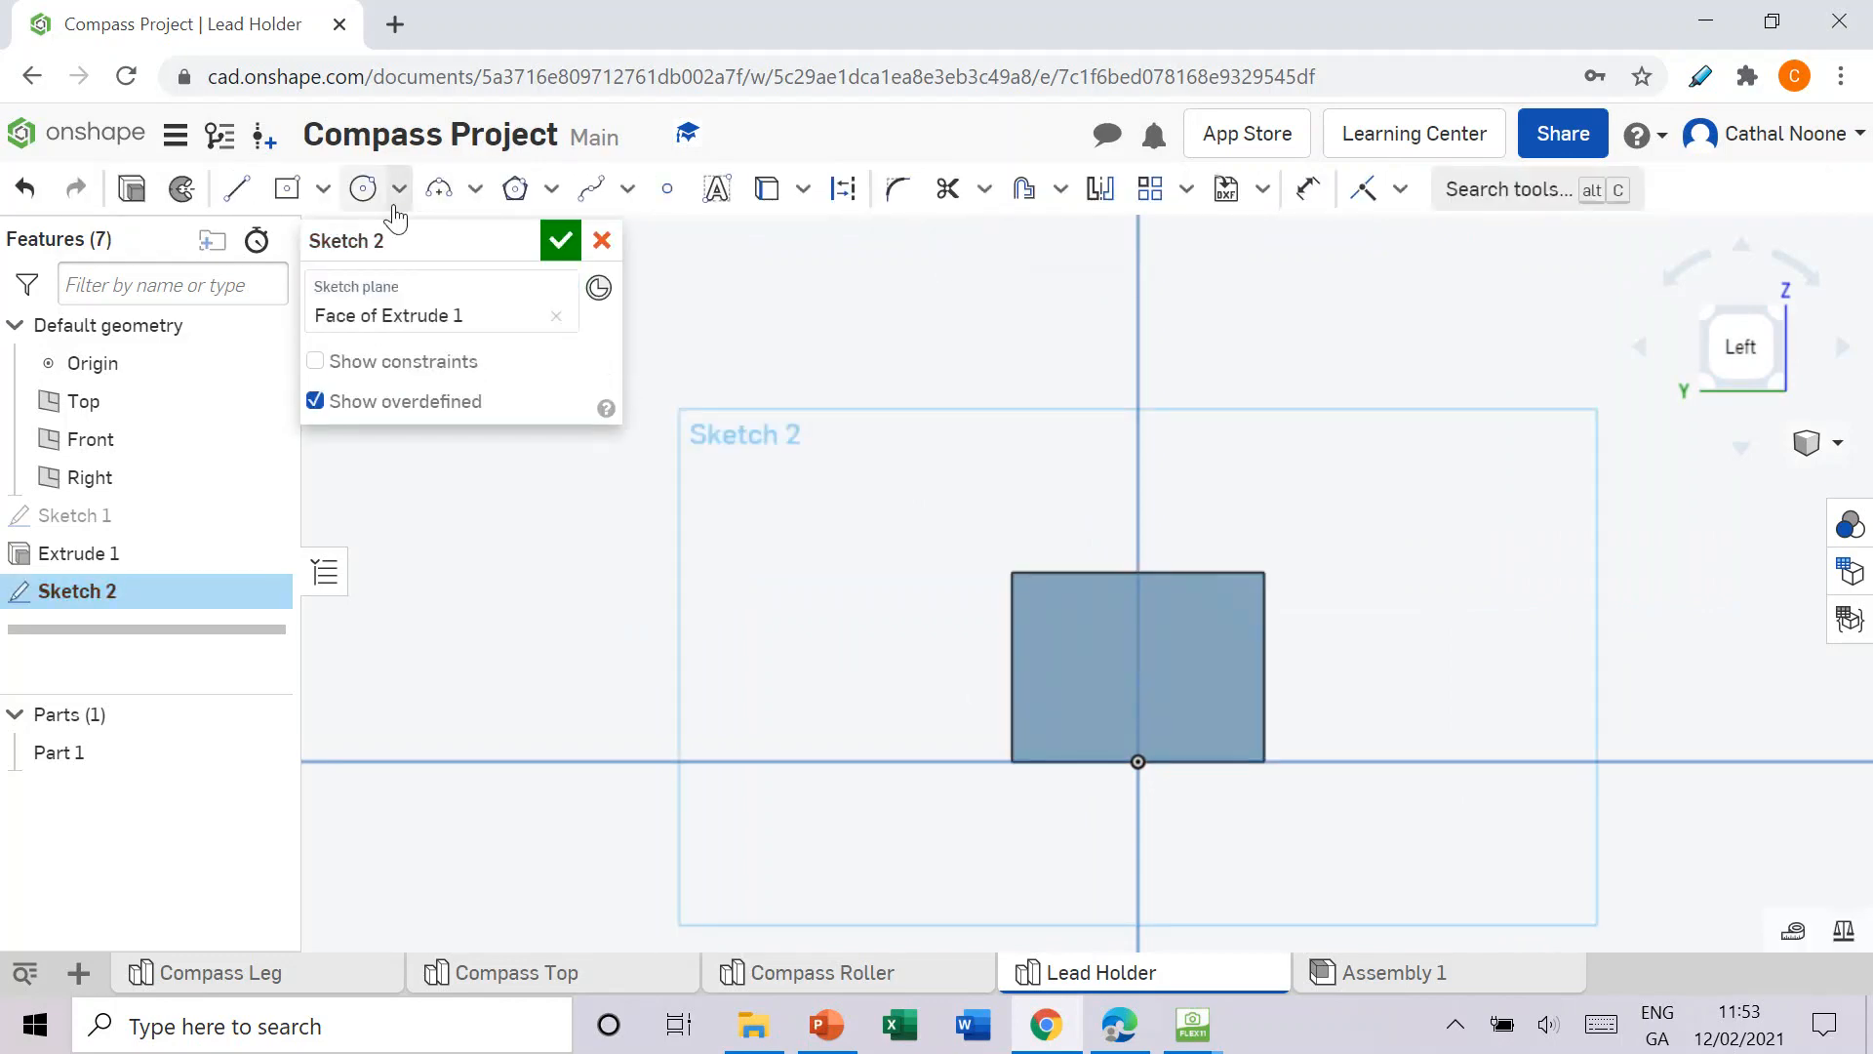
Step: Draw a center point circle near the middle of the left face, on its vertical centreline, with a diameter of 2 mm
left_click(361, 190)
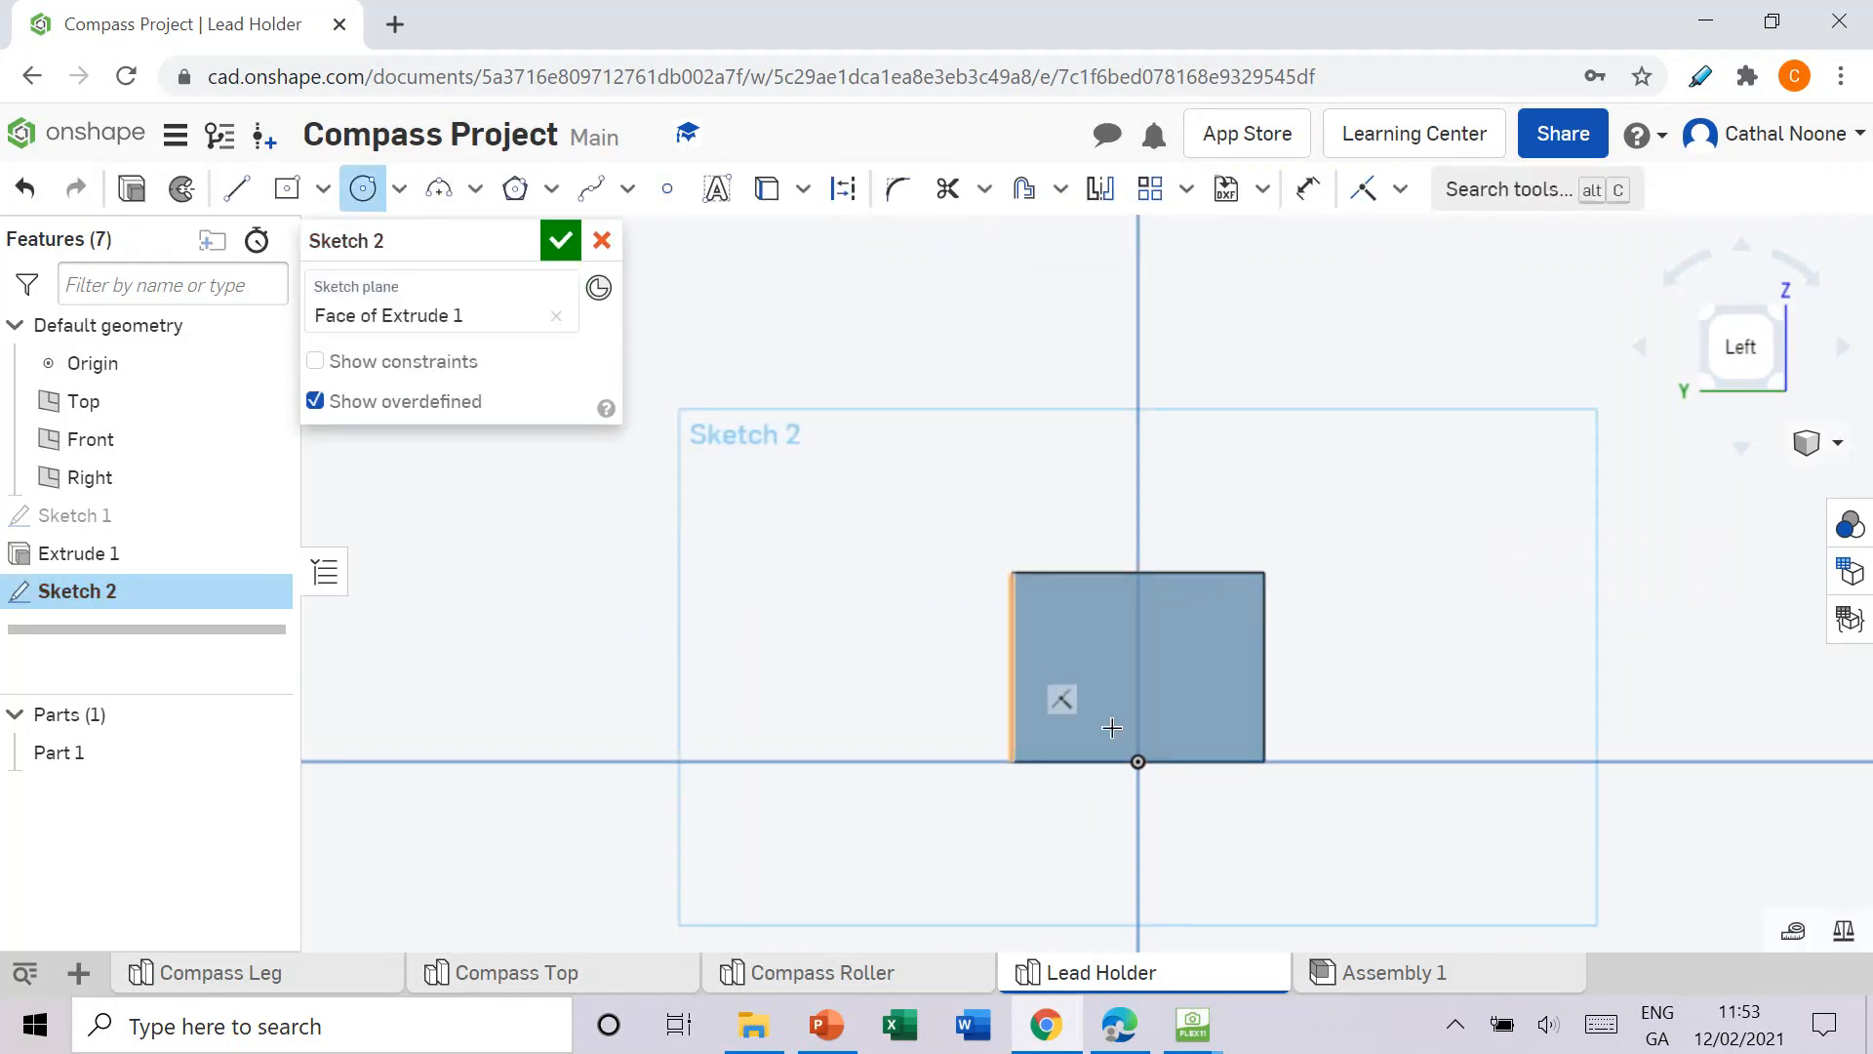
left_click(1138, 672)
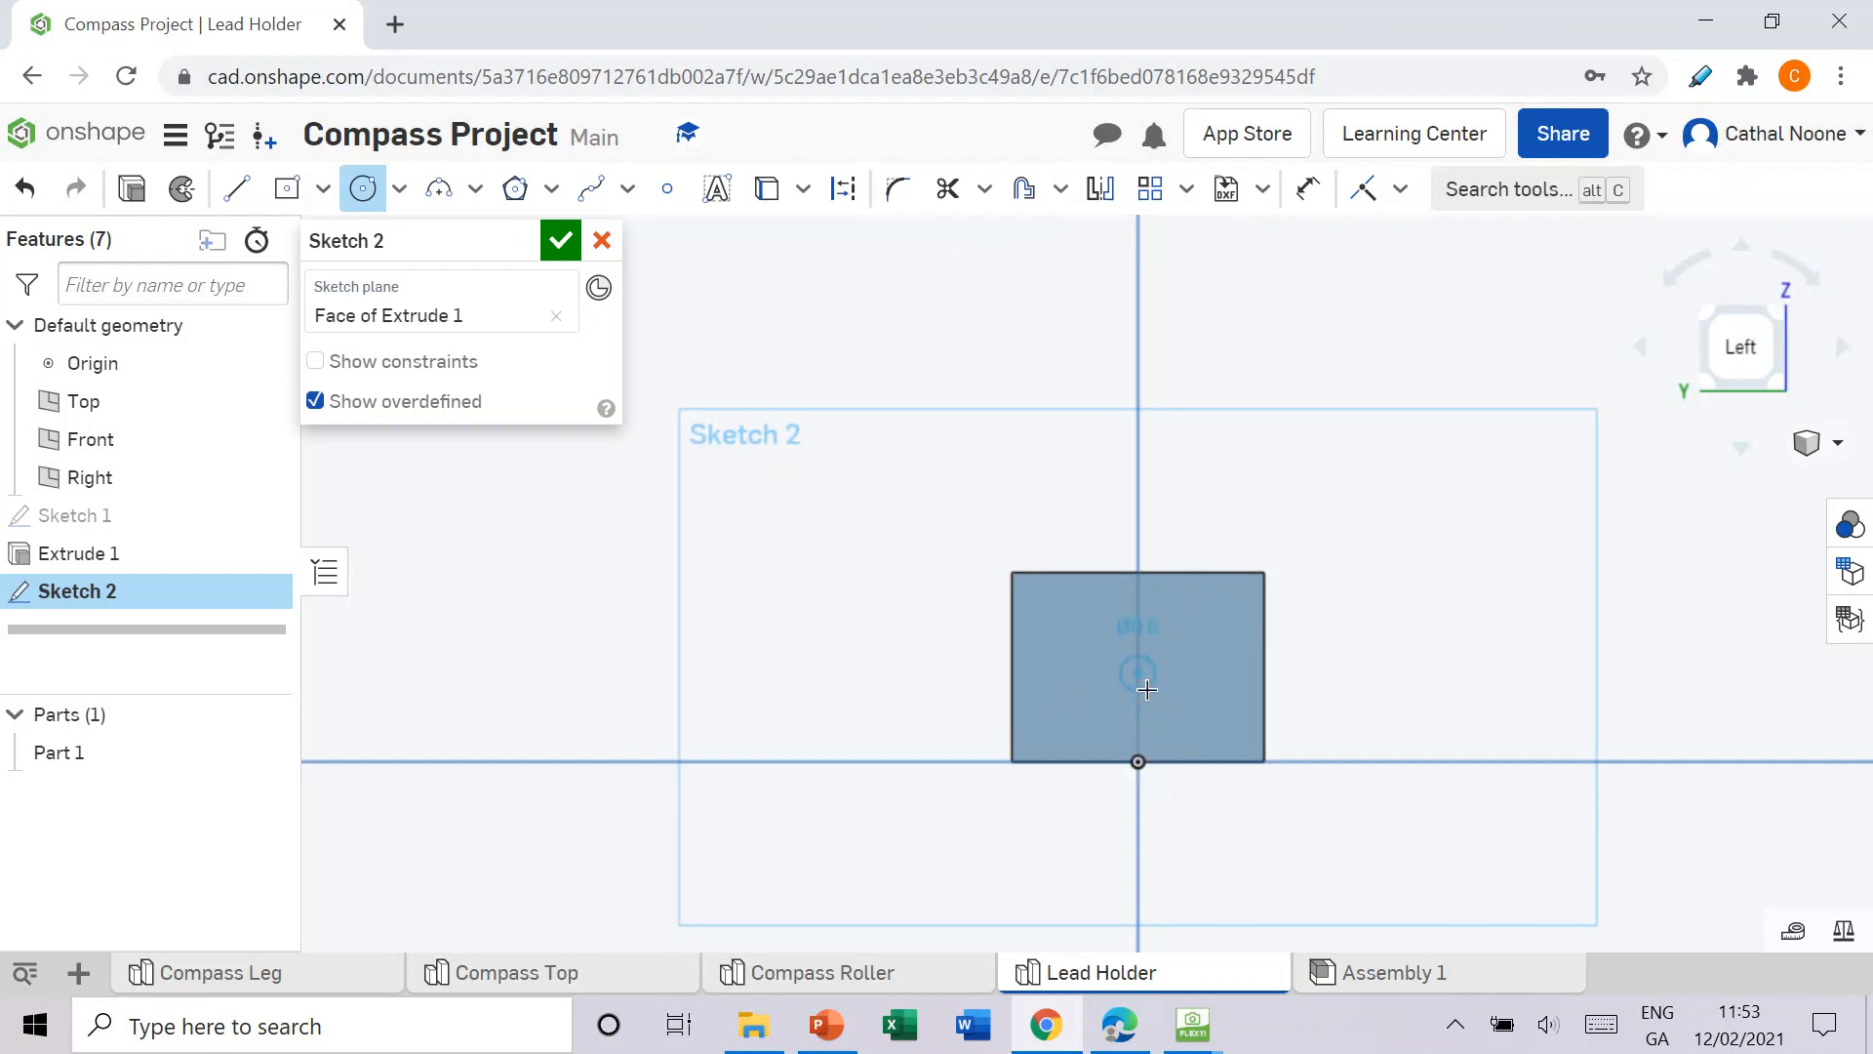
left_click(1174, 702)
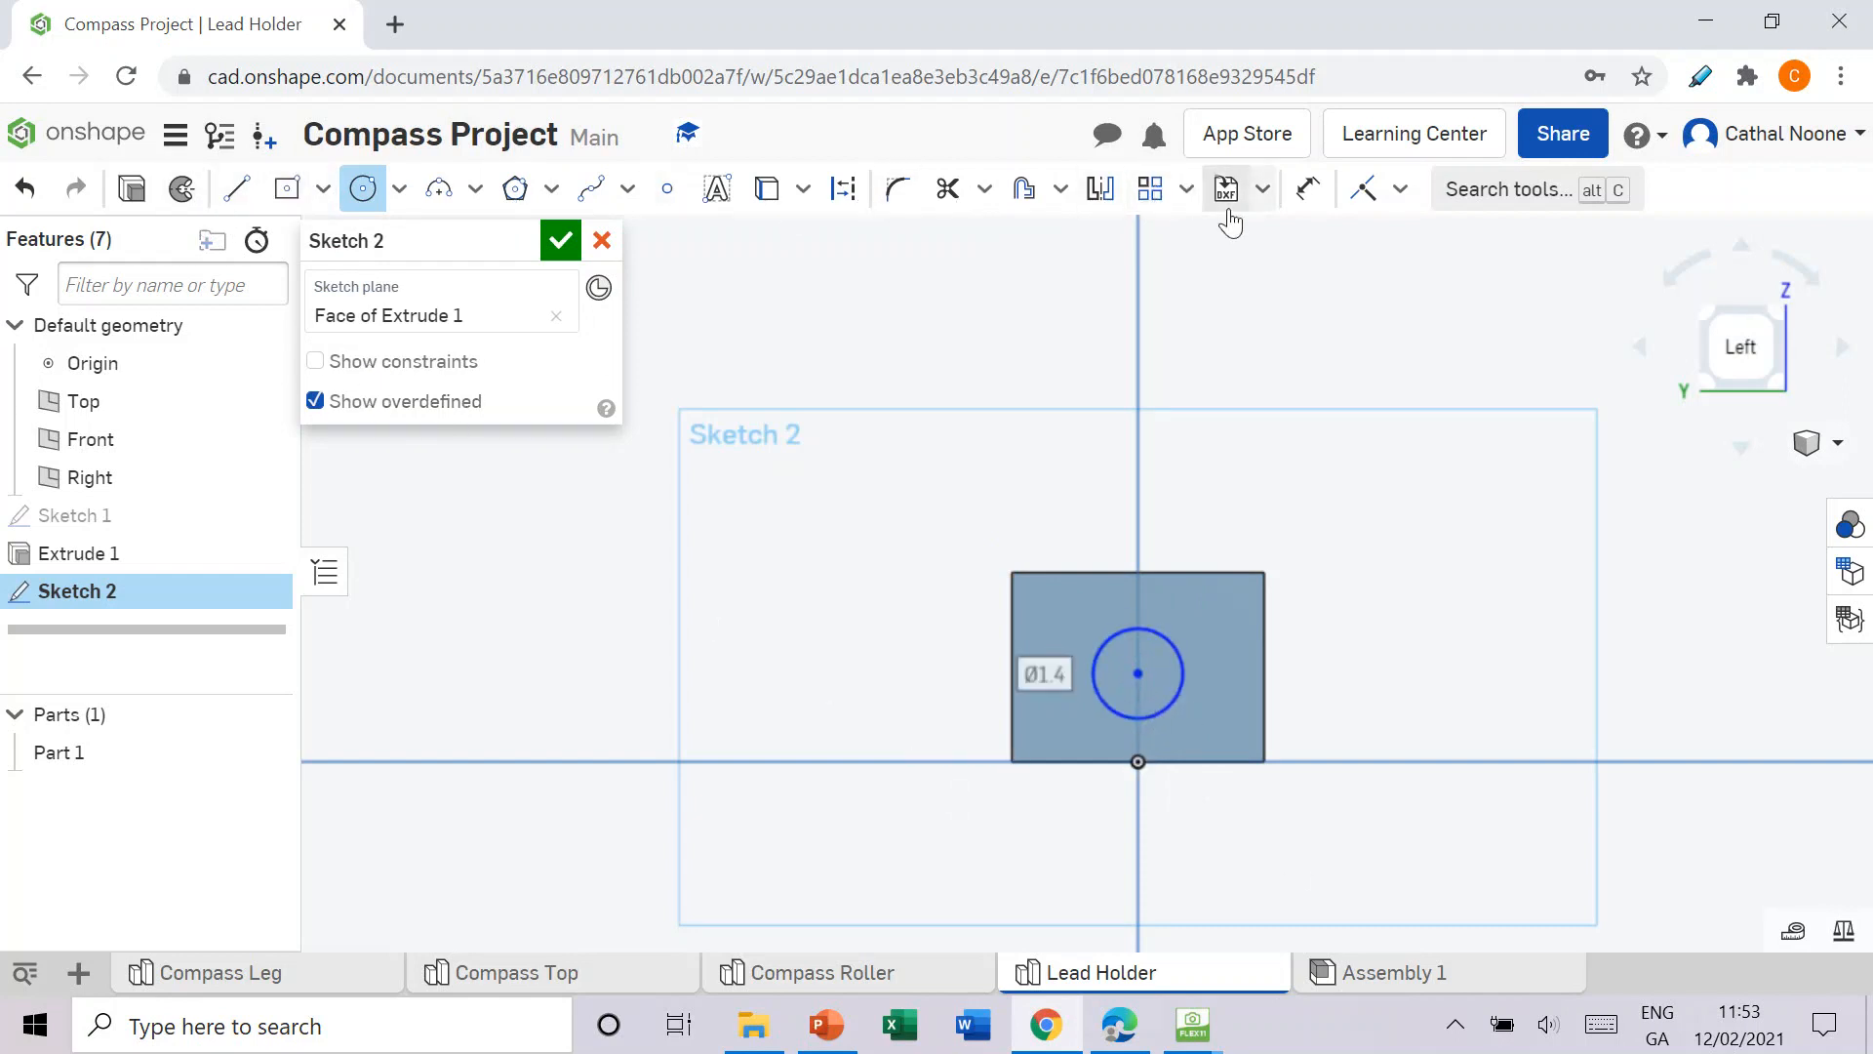
type("2")
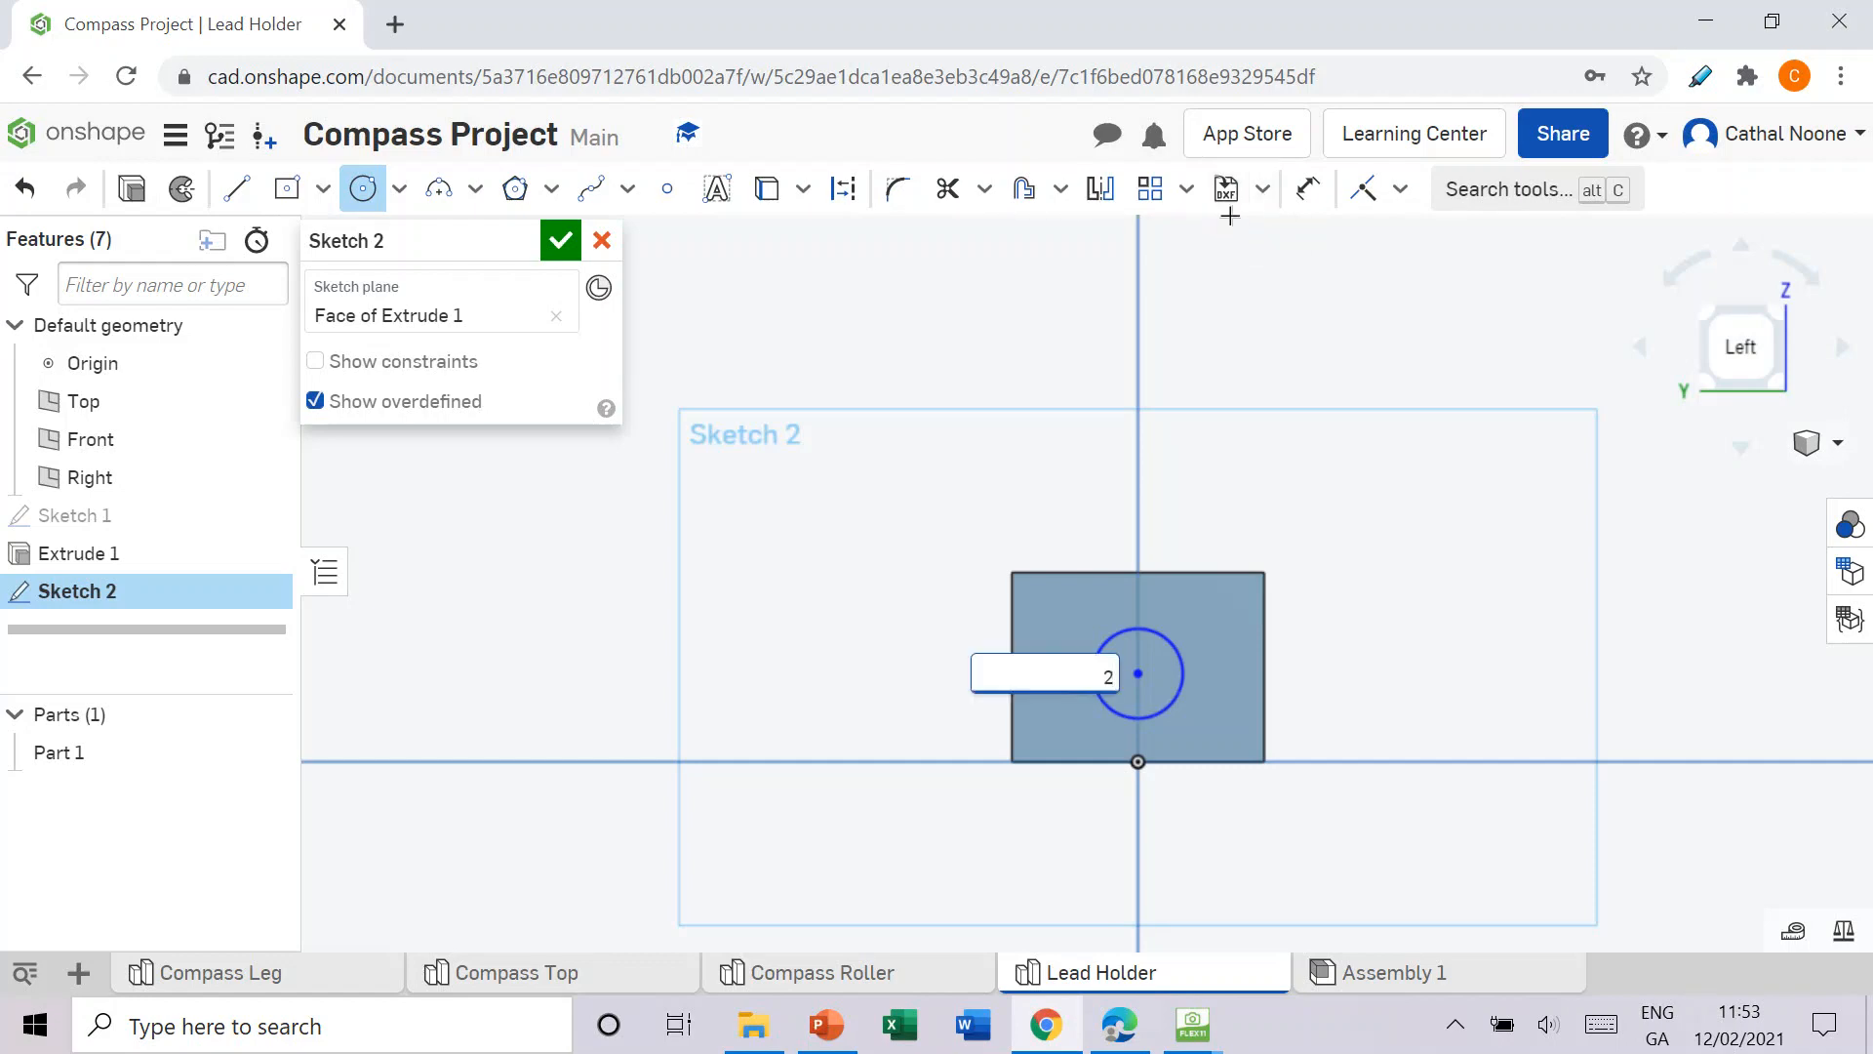
key("Return")
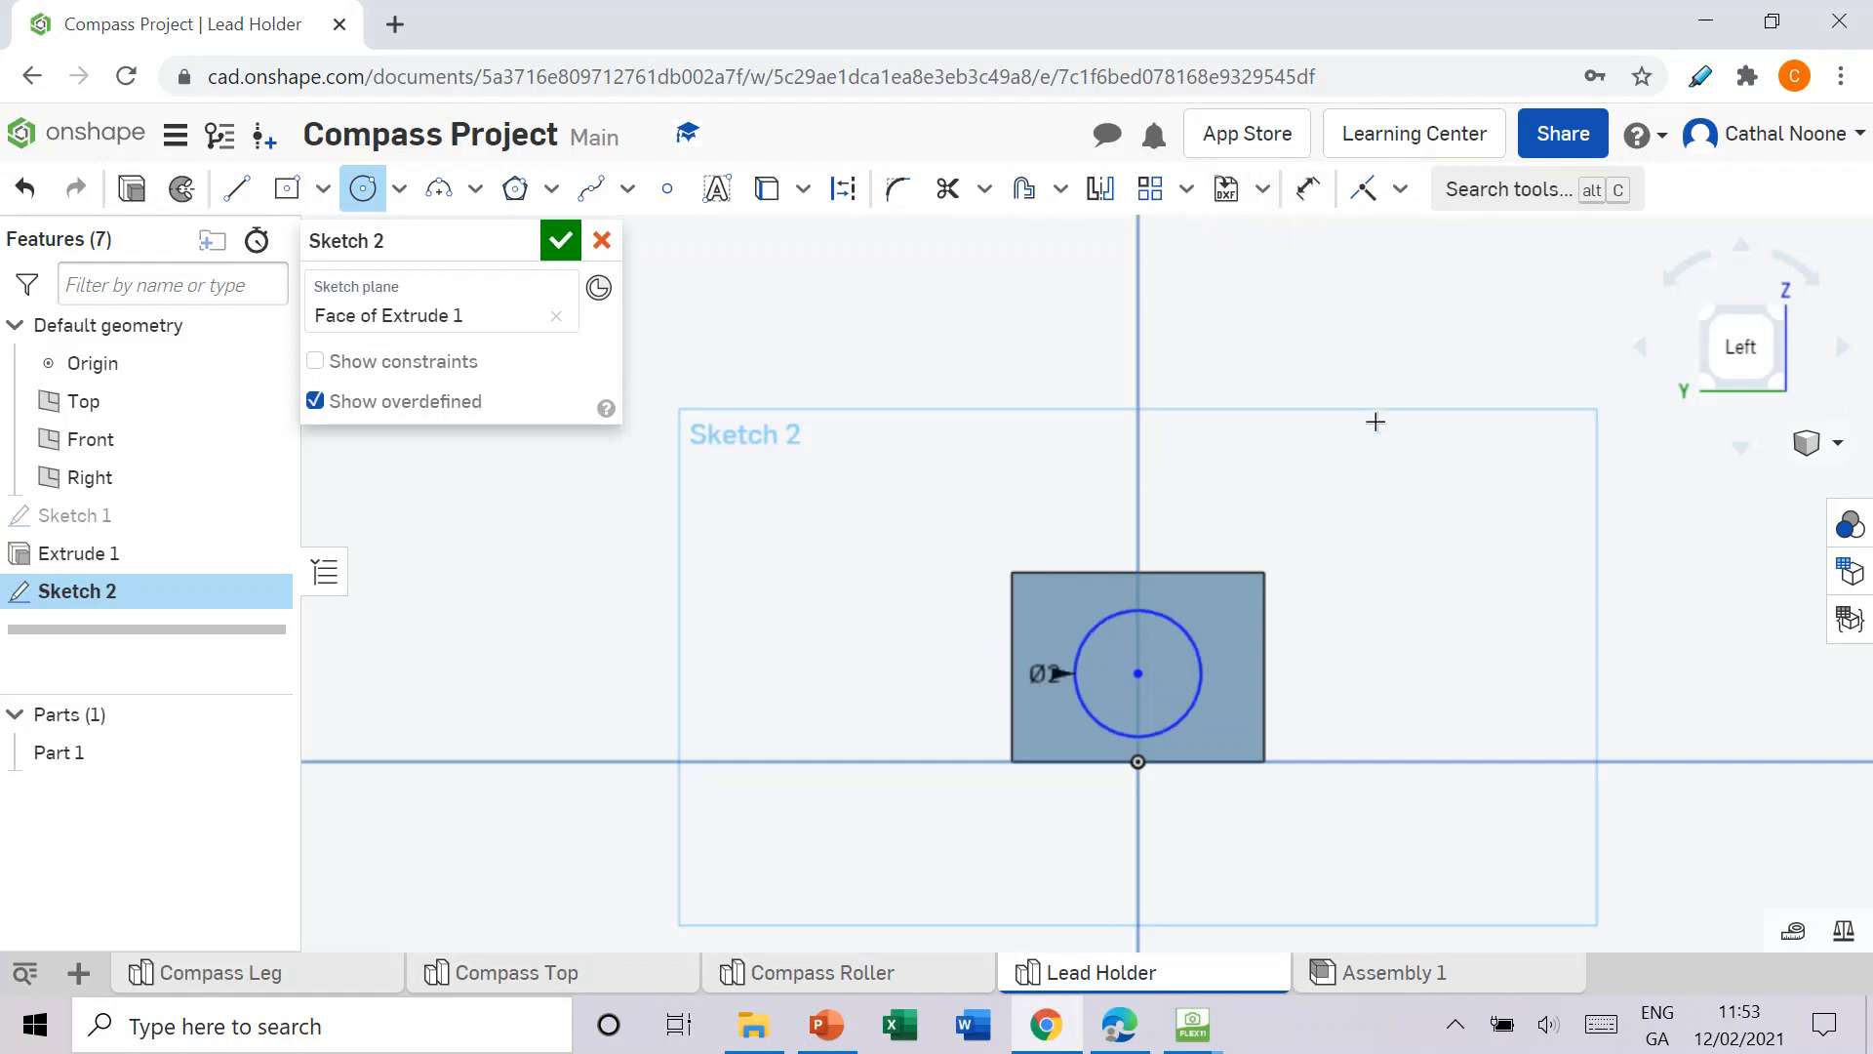
Step: Dimension the circle's centre 1.5 mm from the face's top edge and finish the sketch
left_click(1309, 189)
left_click(1139, 671)
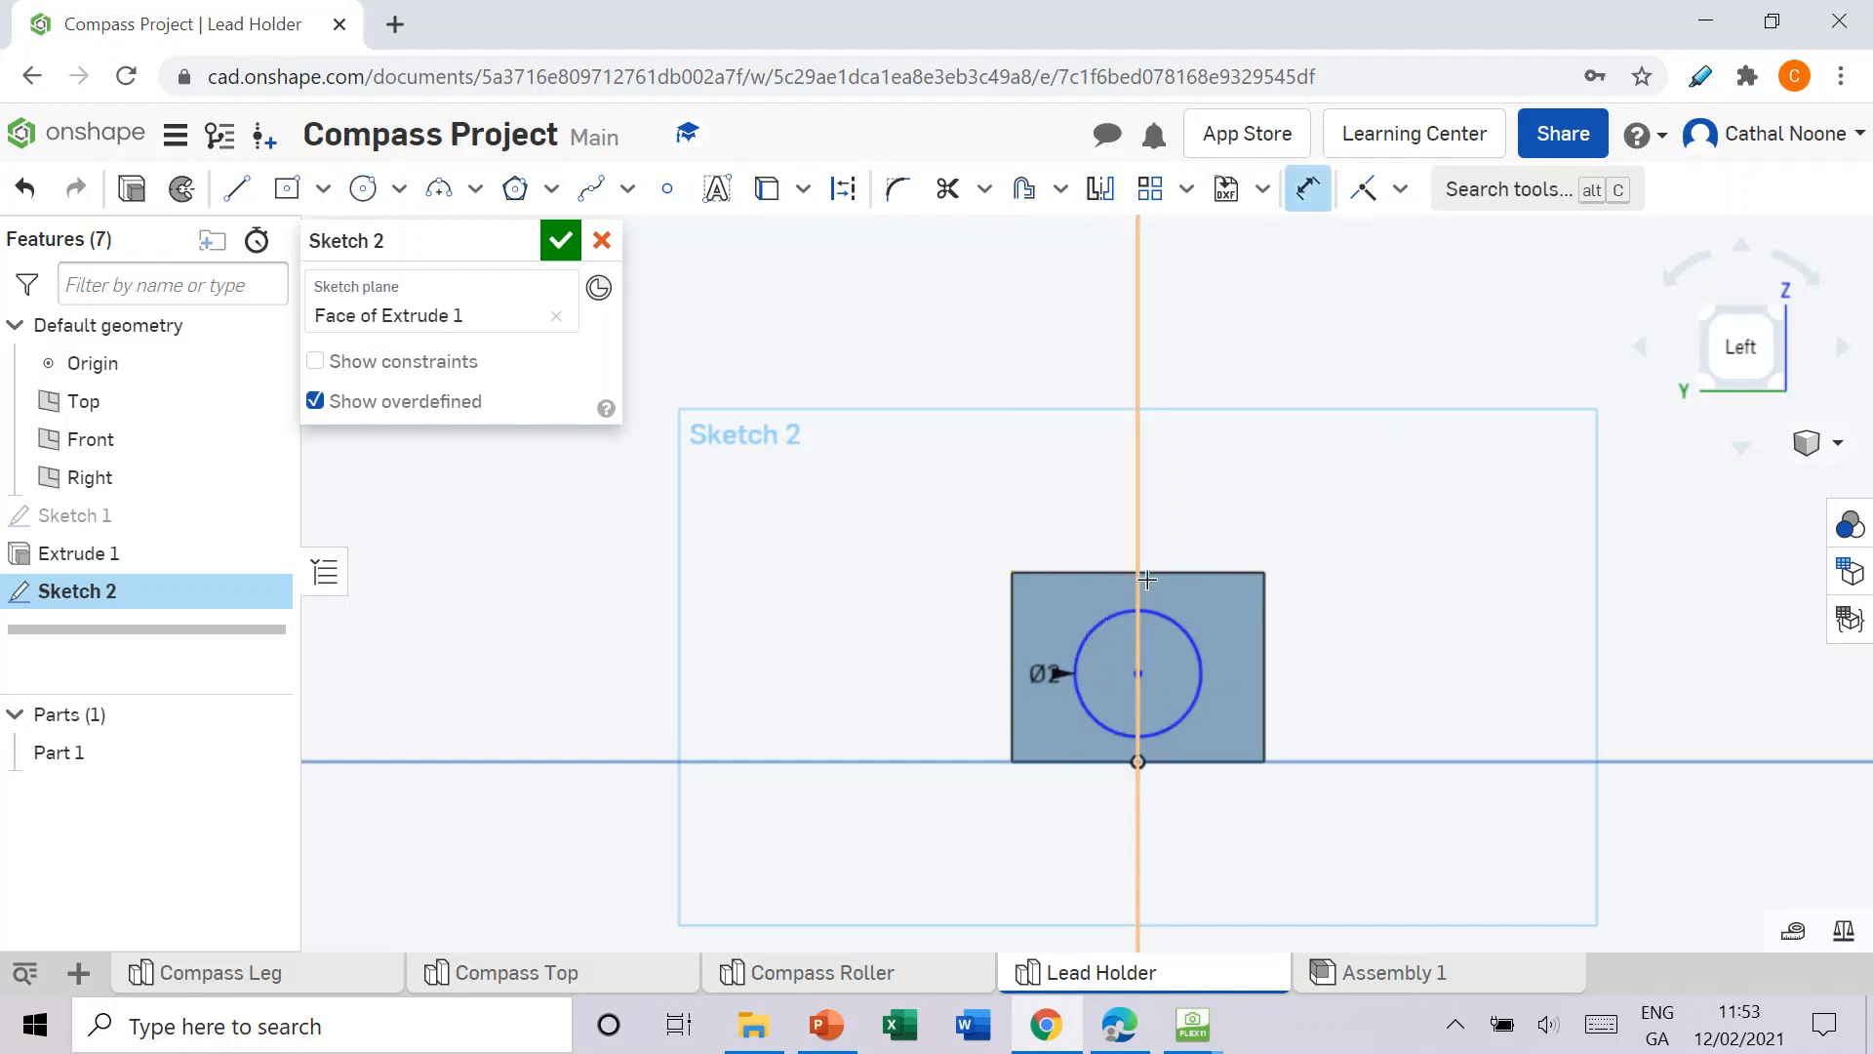
left_click(1246, 572)
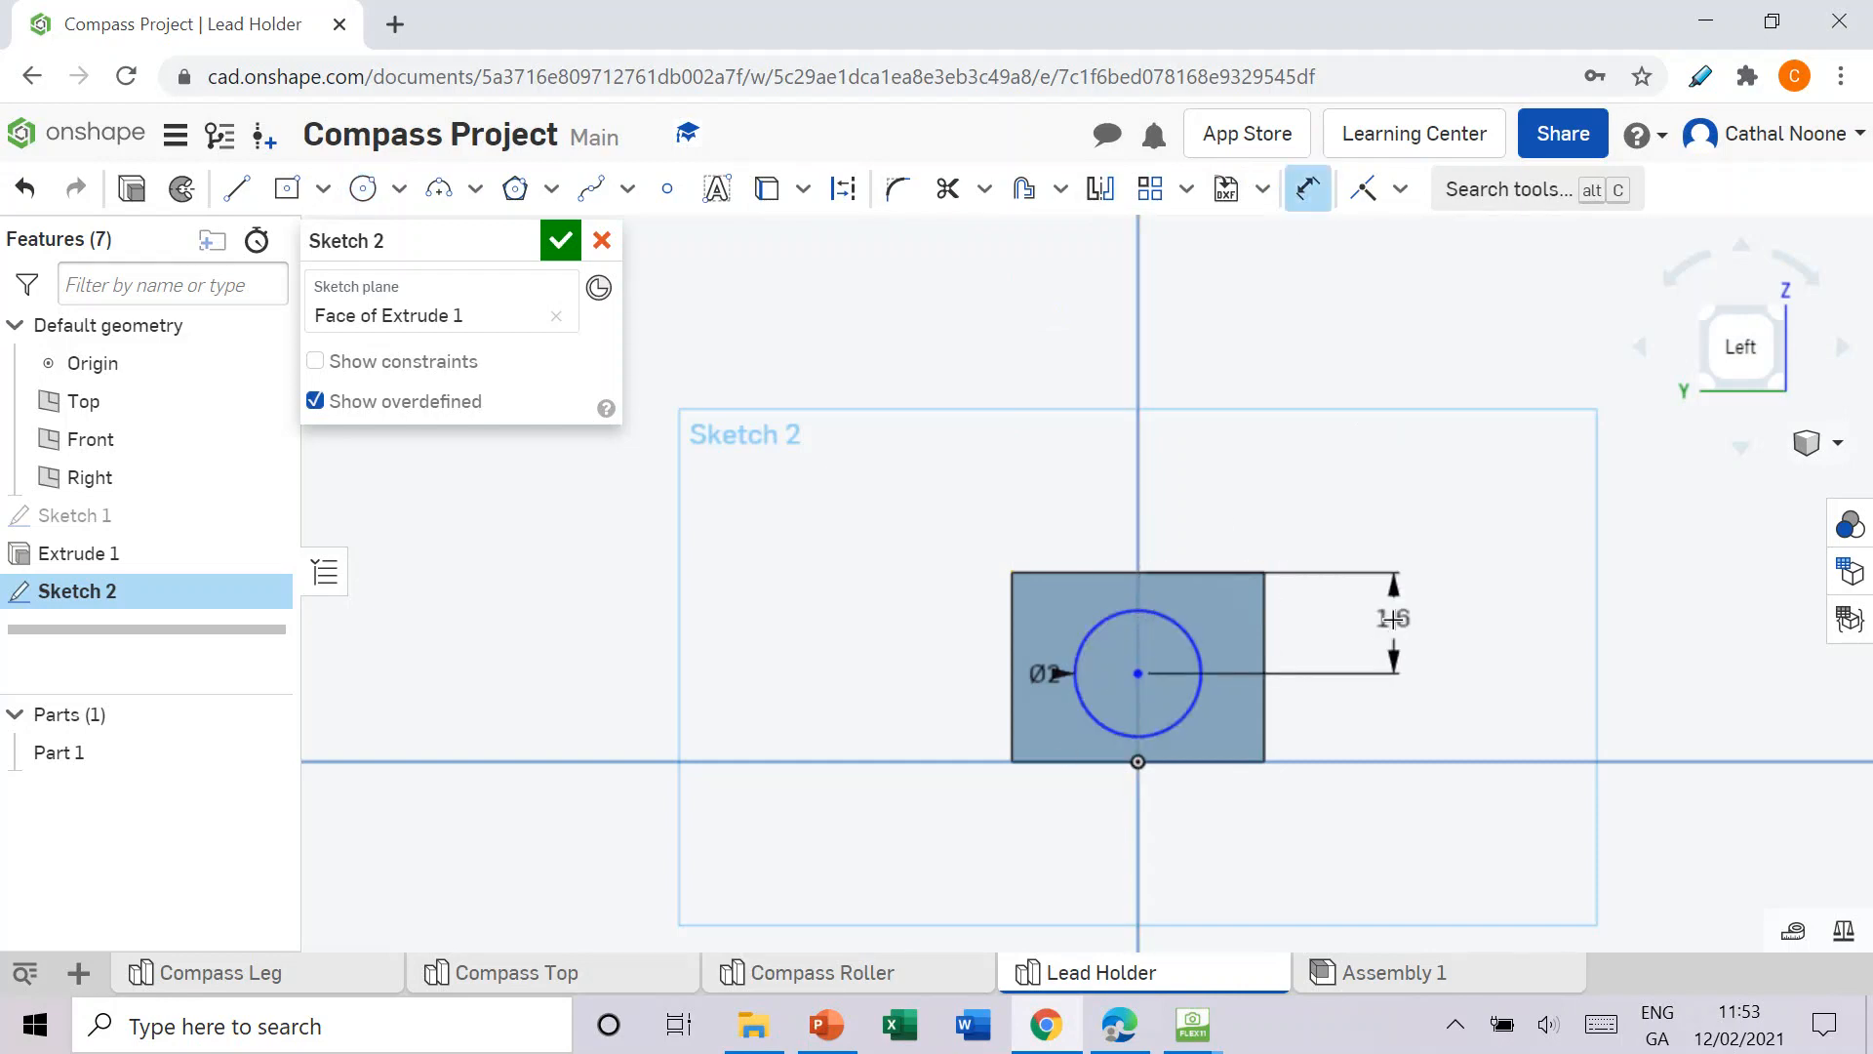
left_click(1486, 720)
type("1.5")
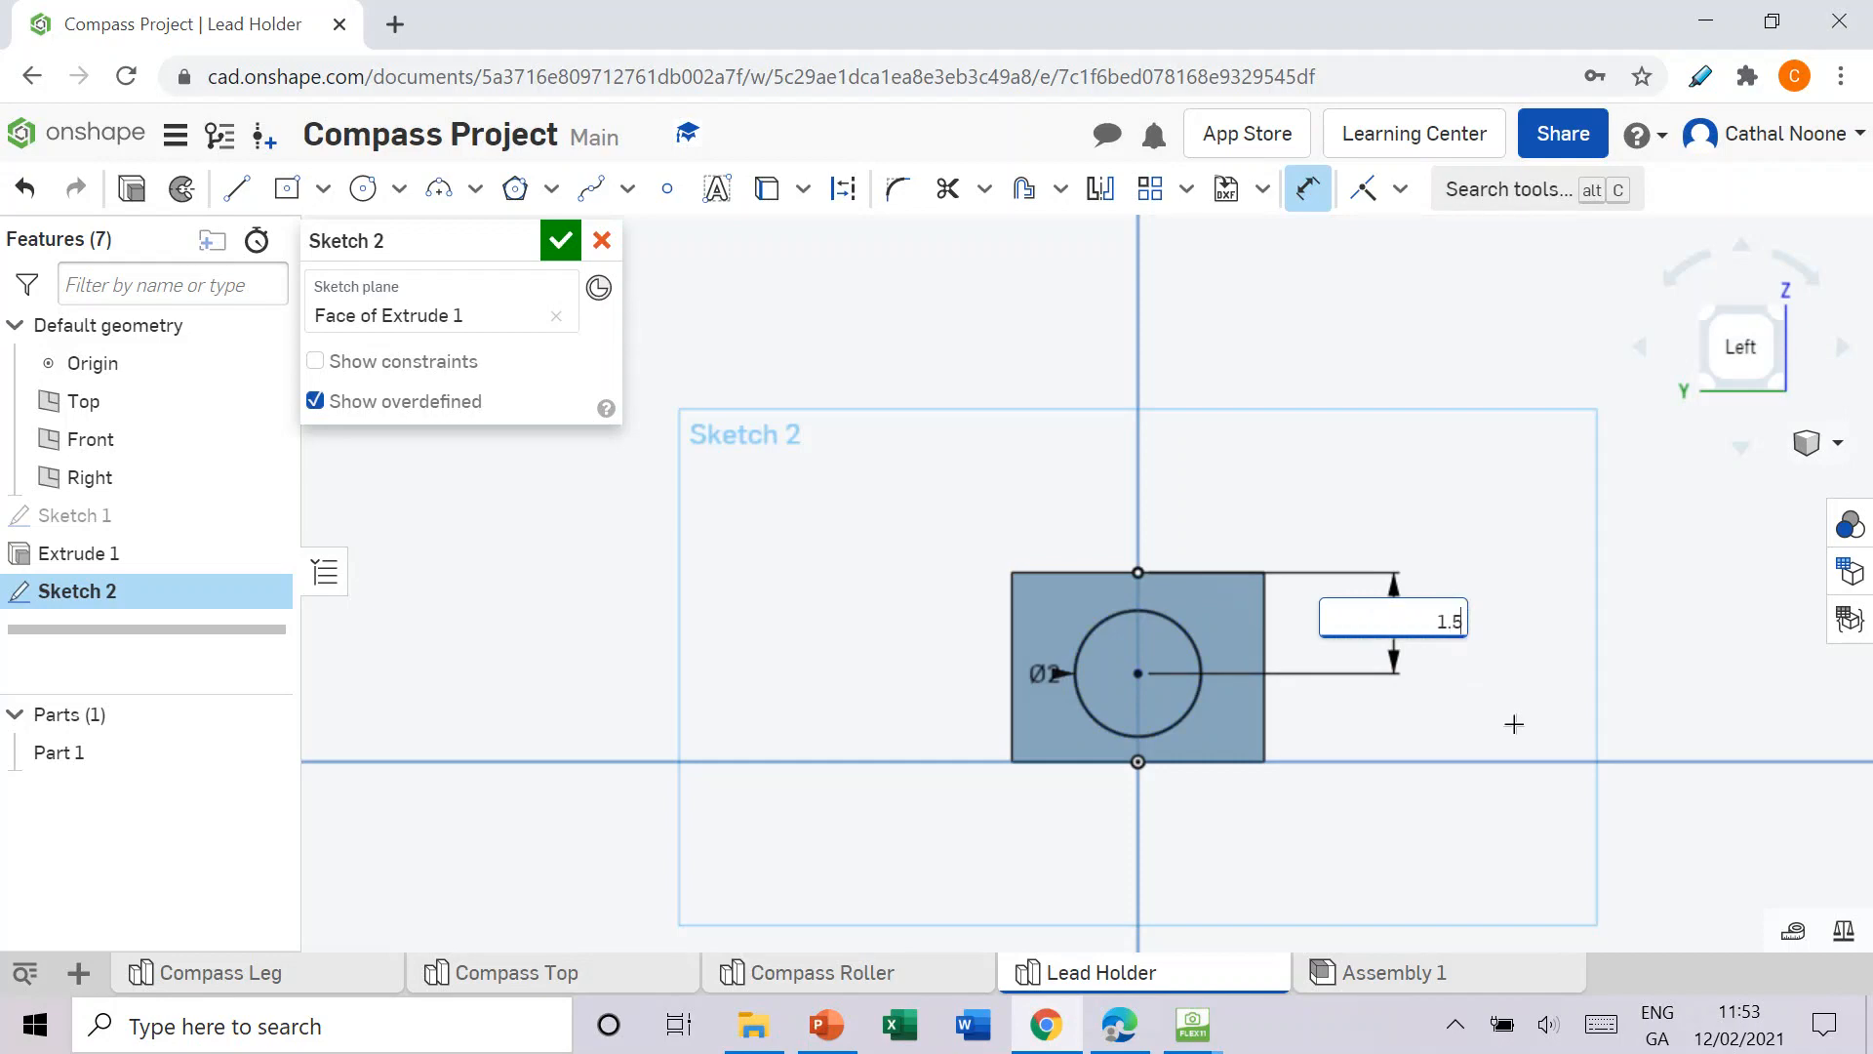
key("Return")
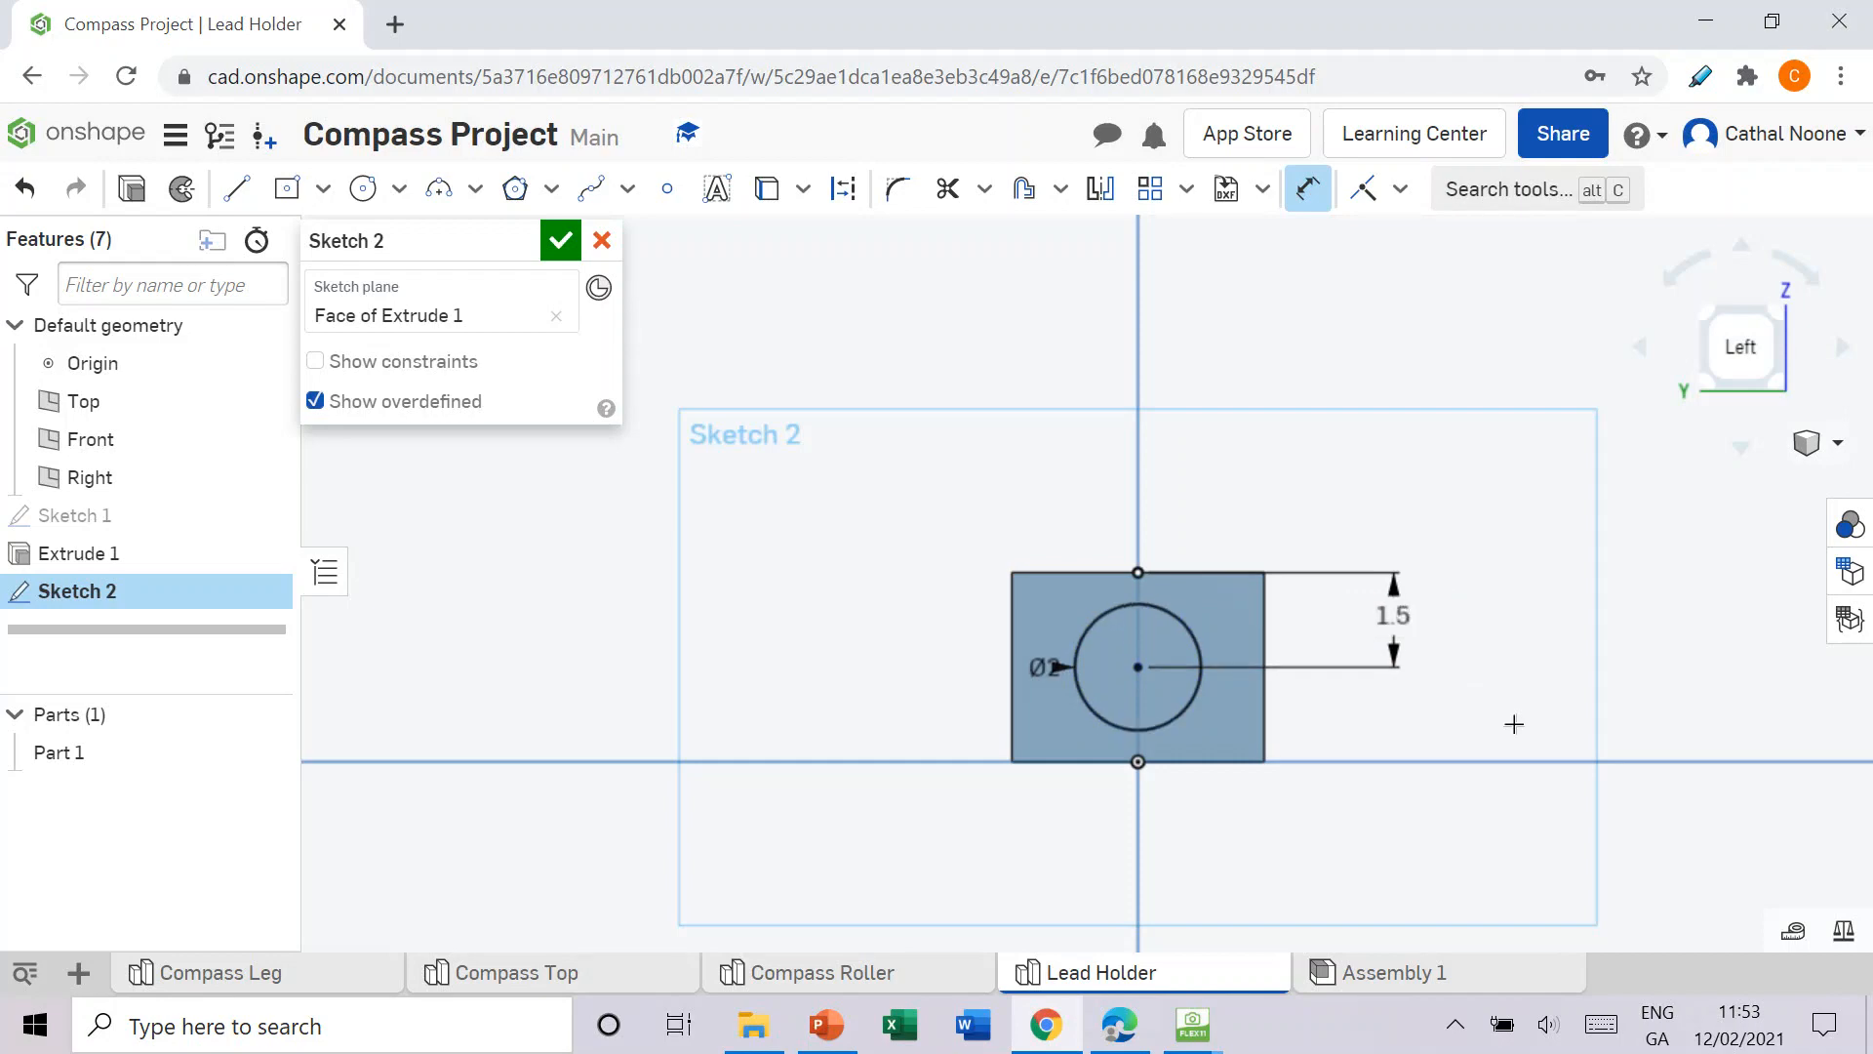
left_click(554, 243)
Step: Switch to the project PDF, read Step 4 on extruding the circle, and return to Onshape
mouse_move(1429, 679)
right_mouse_down()
mouse_move(1419, 702)
mouse_move(1378, 707)
mouse_move(1391, 685)
right_mouse_up()
left_click(1747, 326)
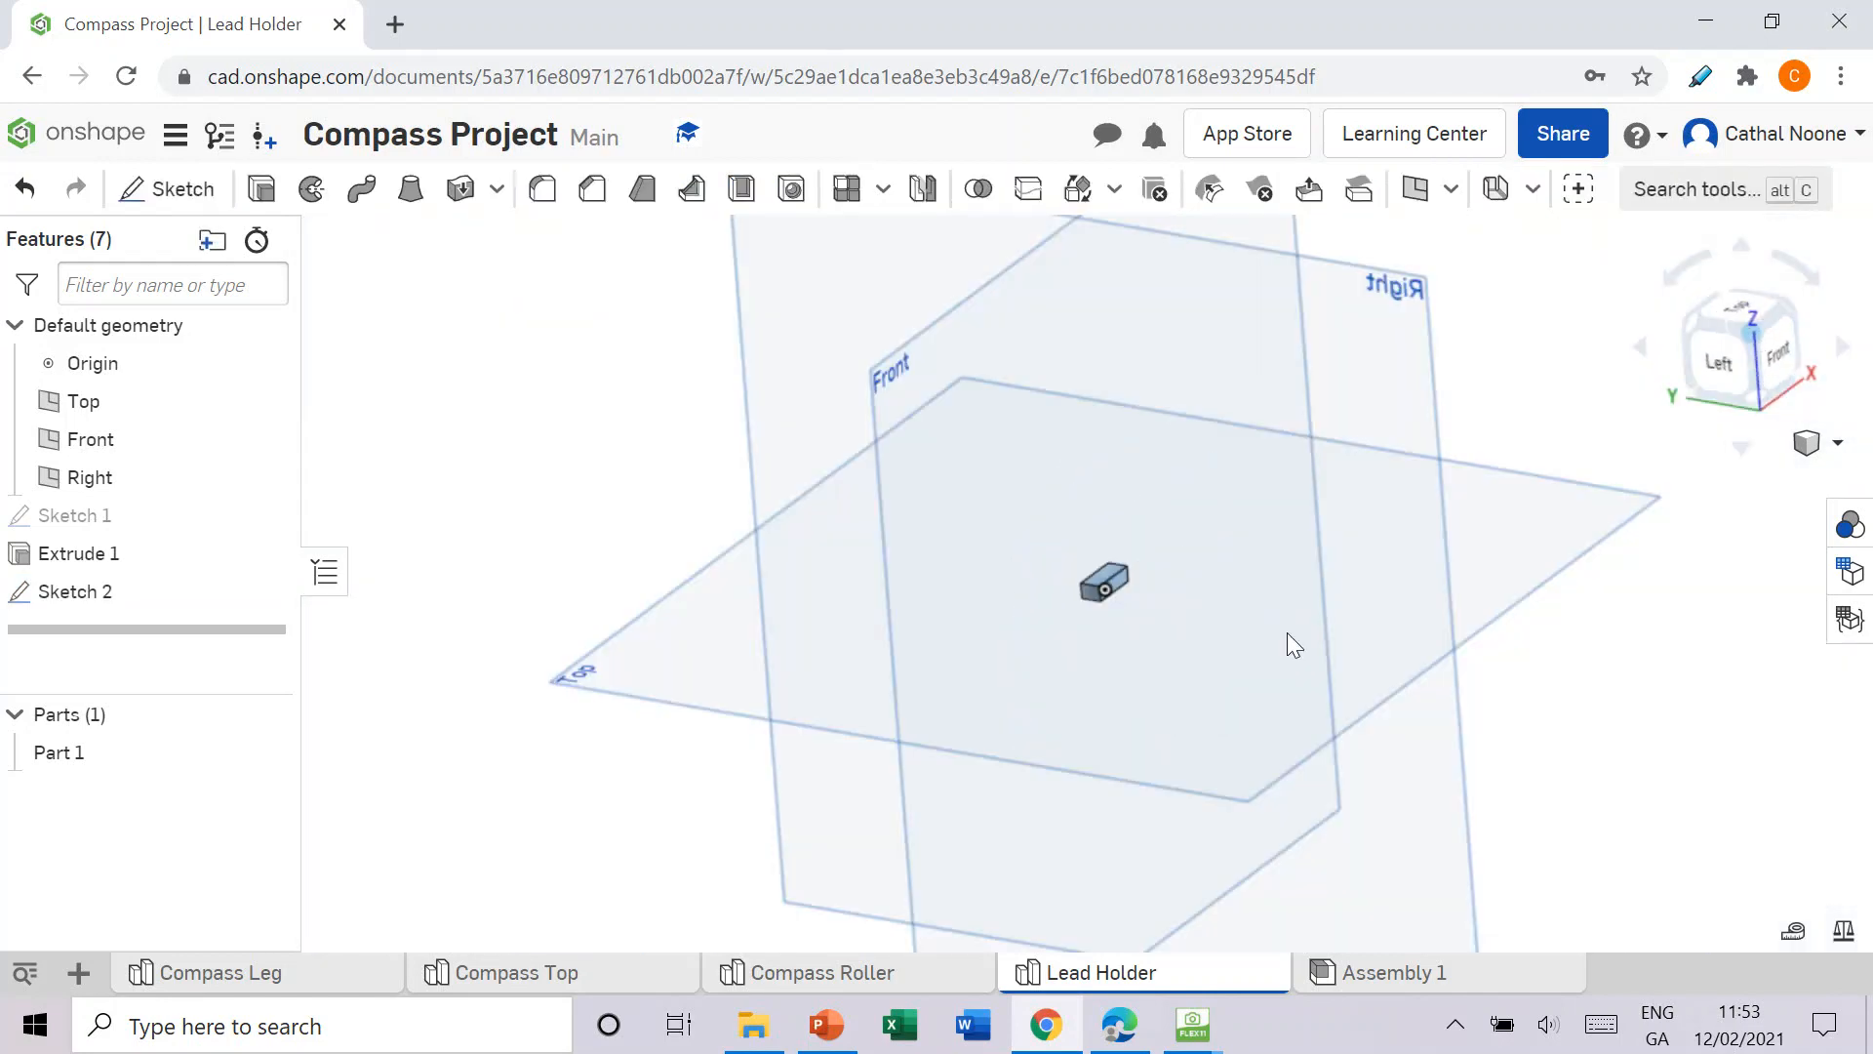
scroll(1468, 429, "up", 5)
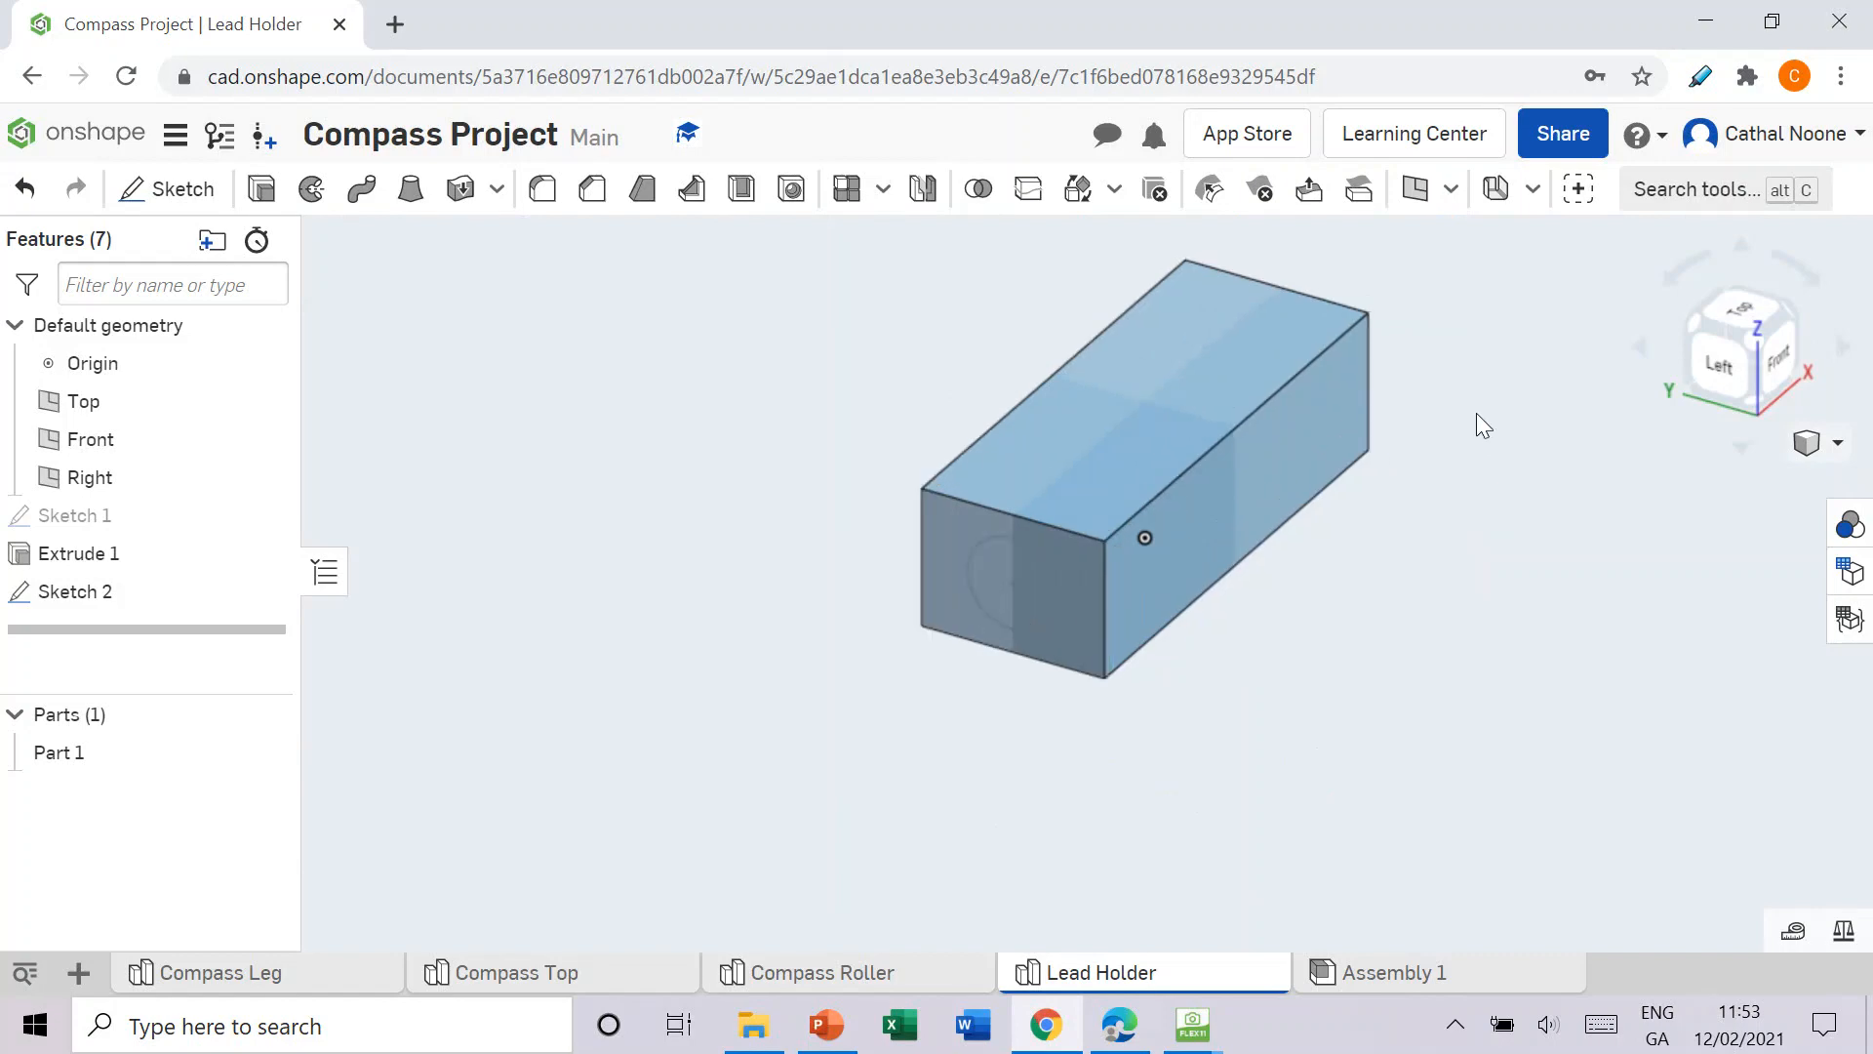
left_click(1124, 1020)
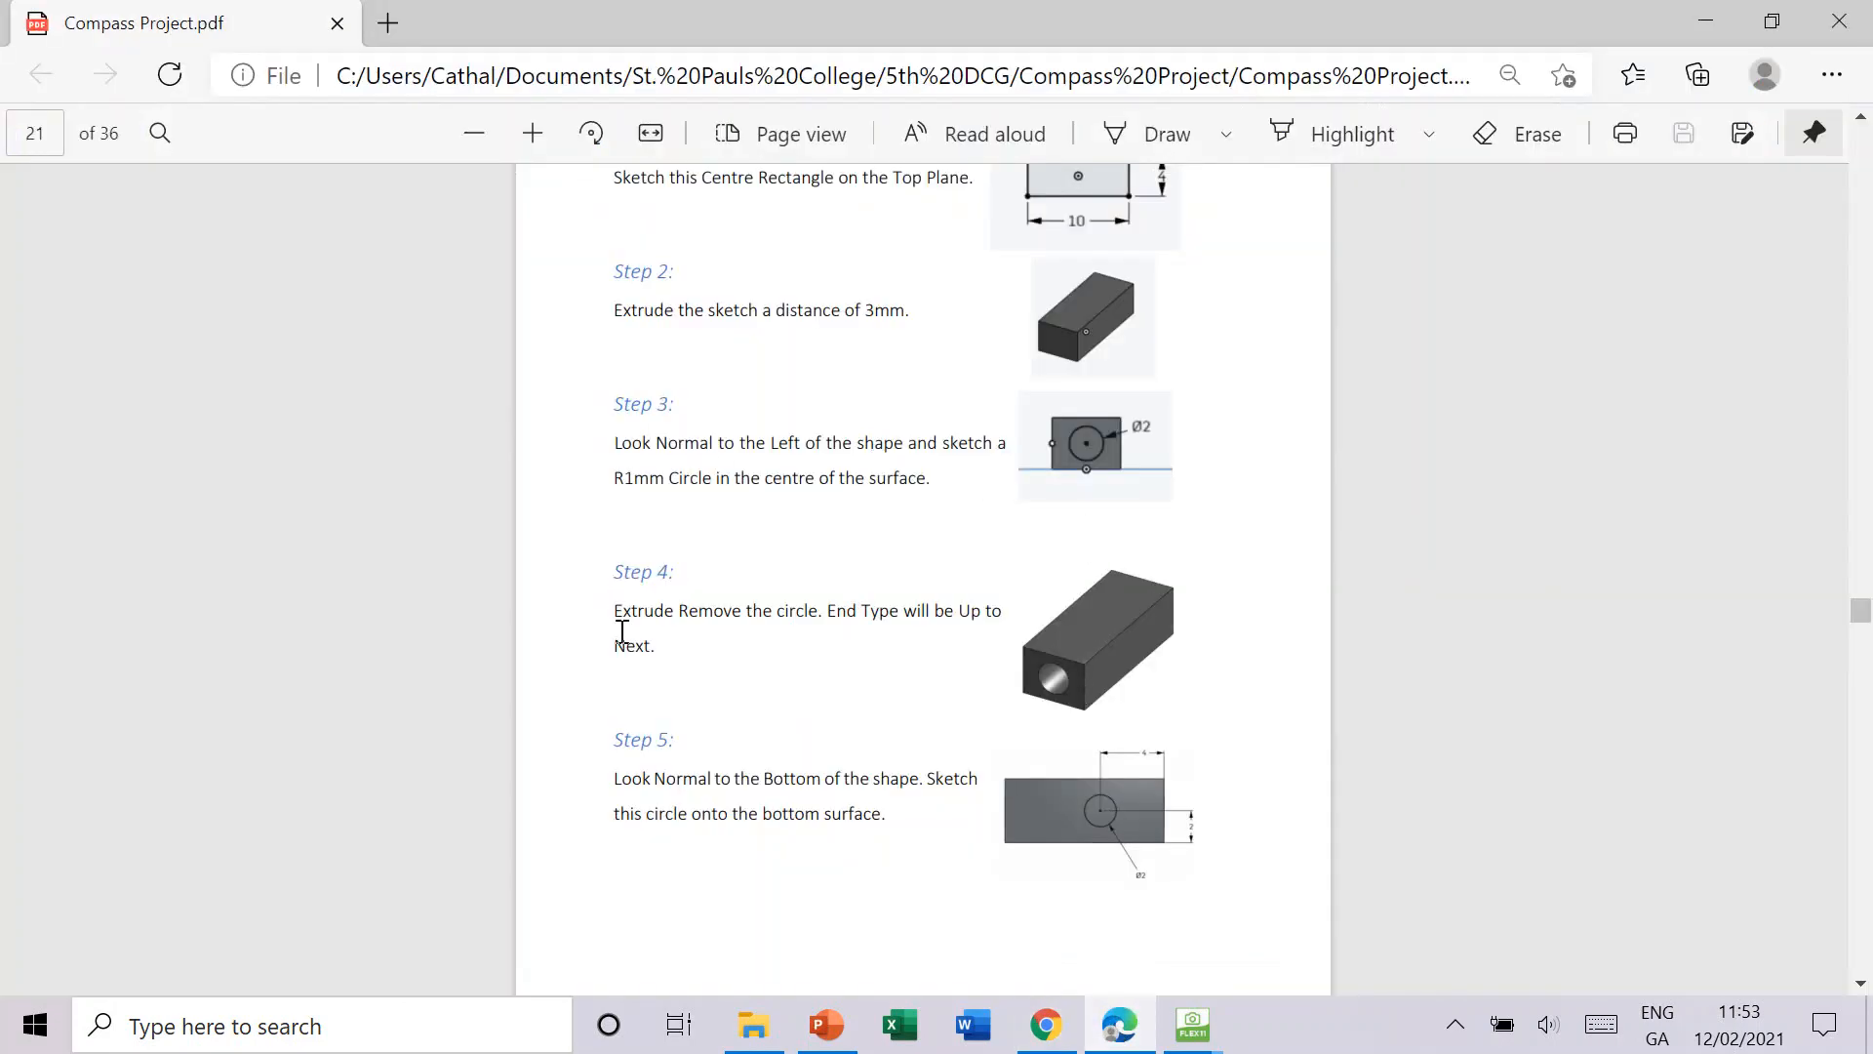
left_click_drag(617, 611, 728, 645)
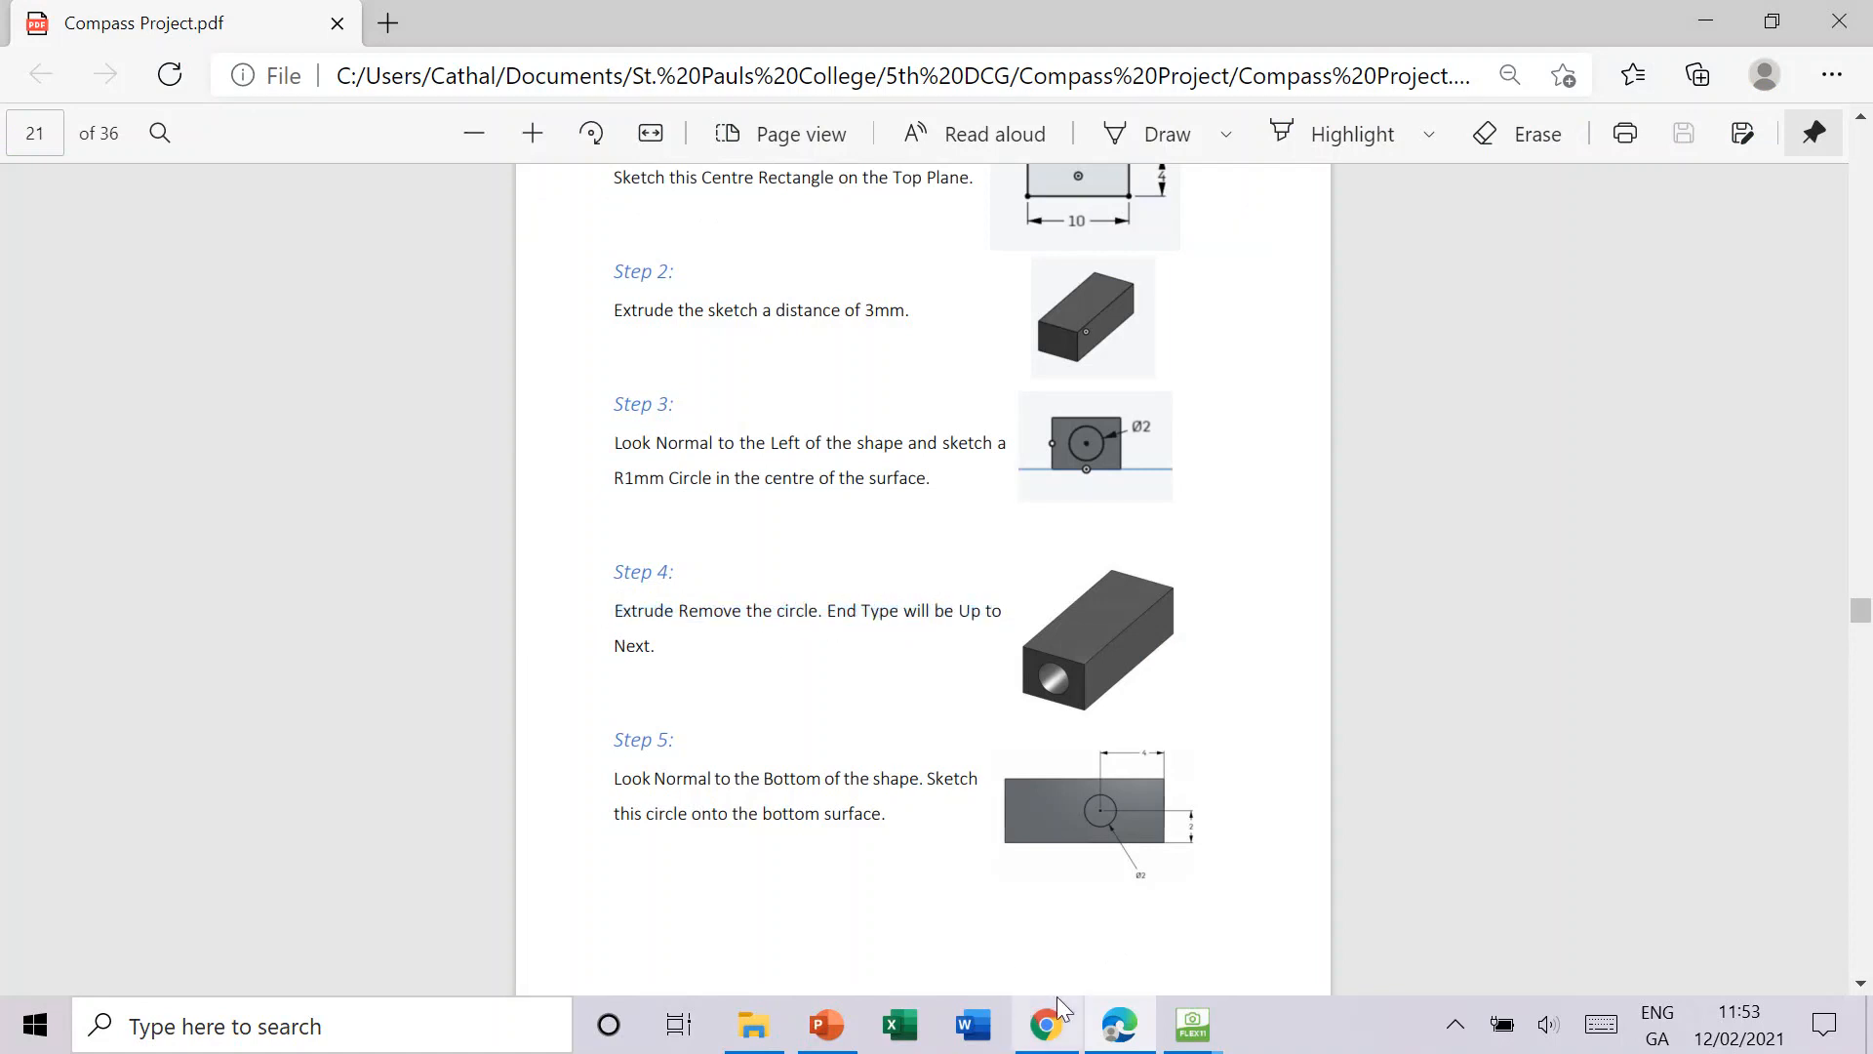
left_click(1046, 1025)
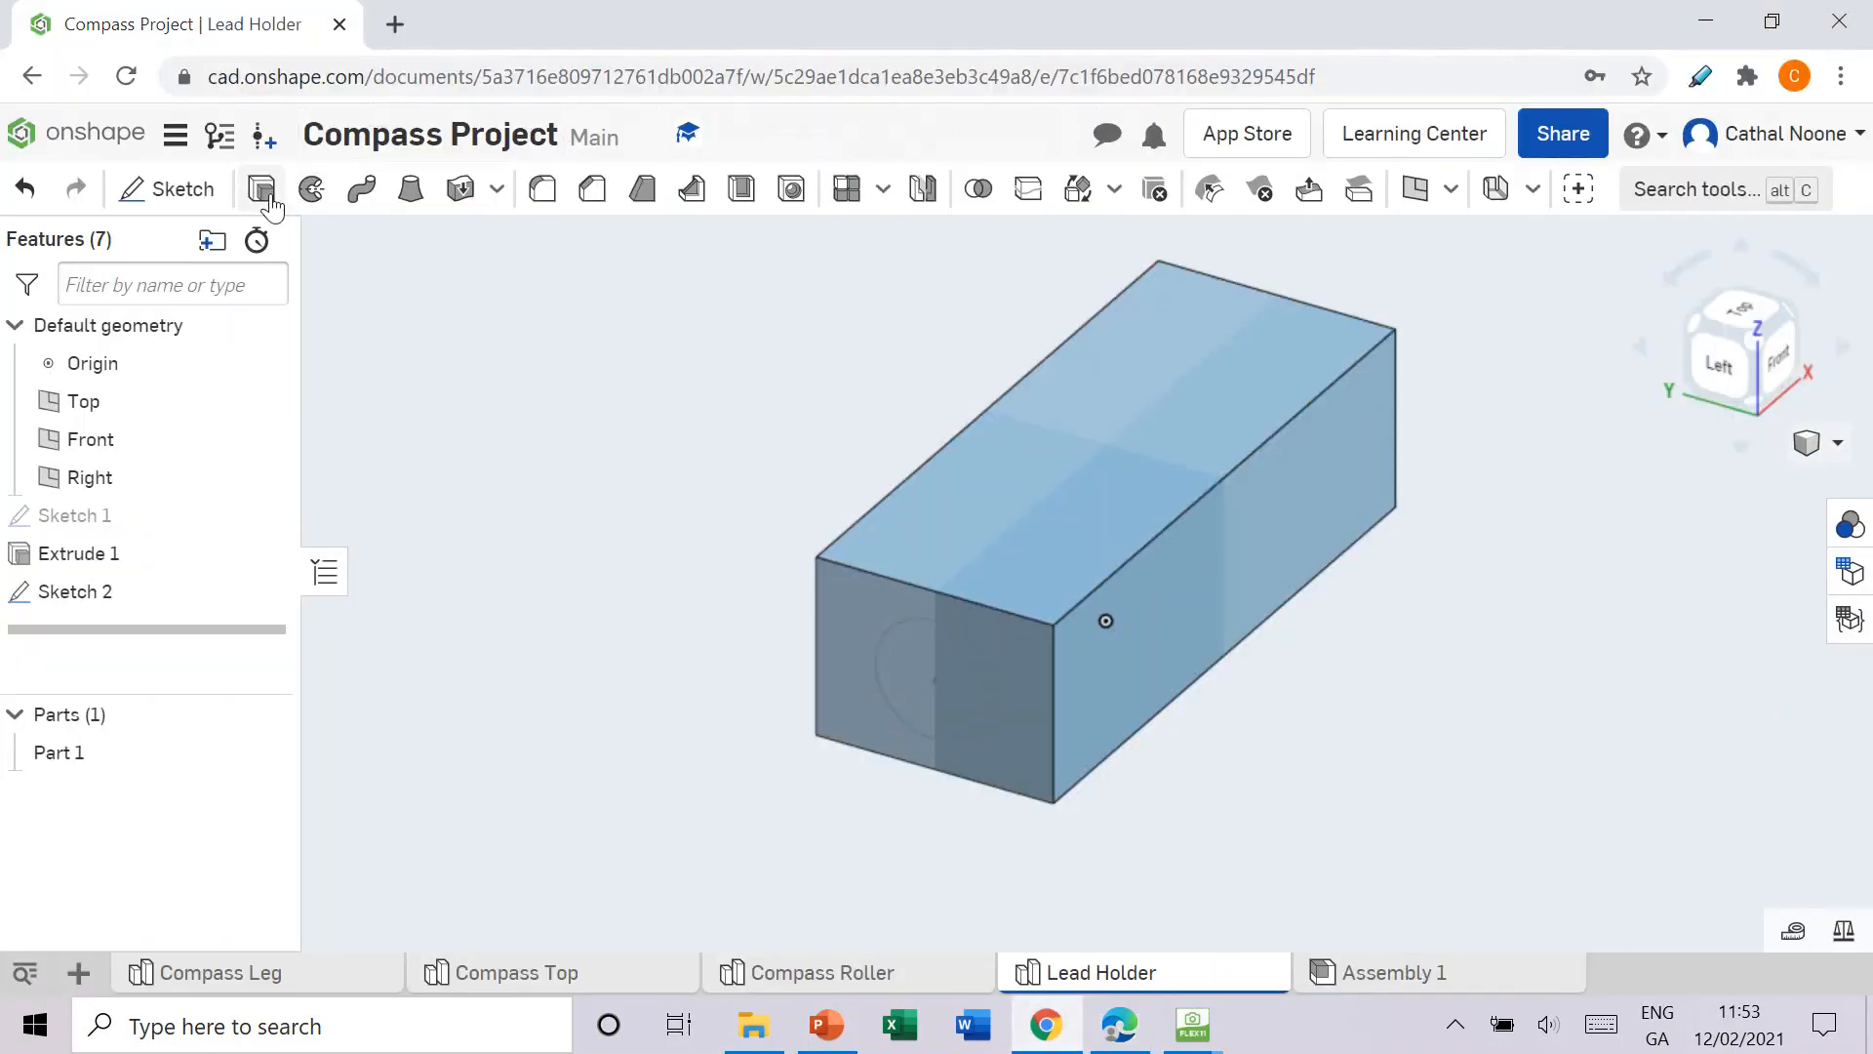
Step: Extrude the circle on the block's left face as a Remove cut with the Up to next end type
key("shift+e")
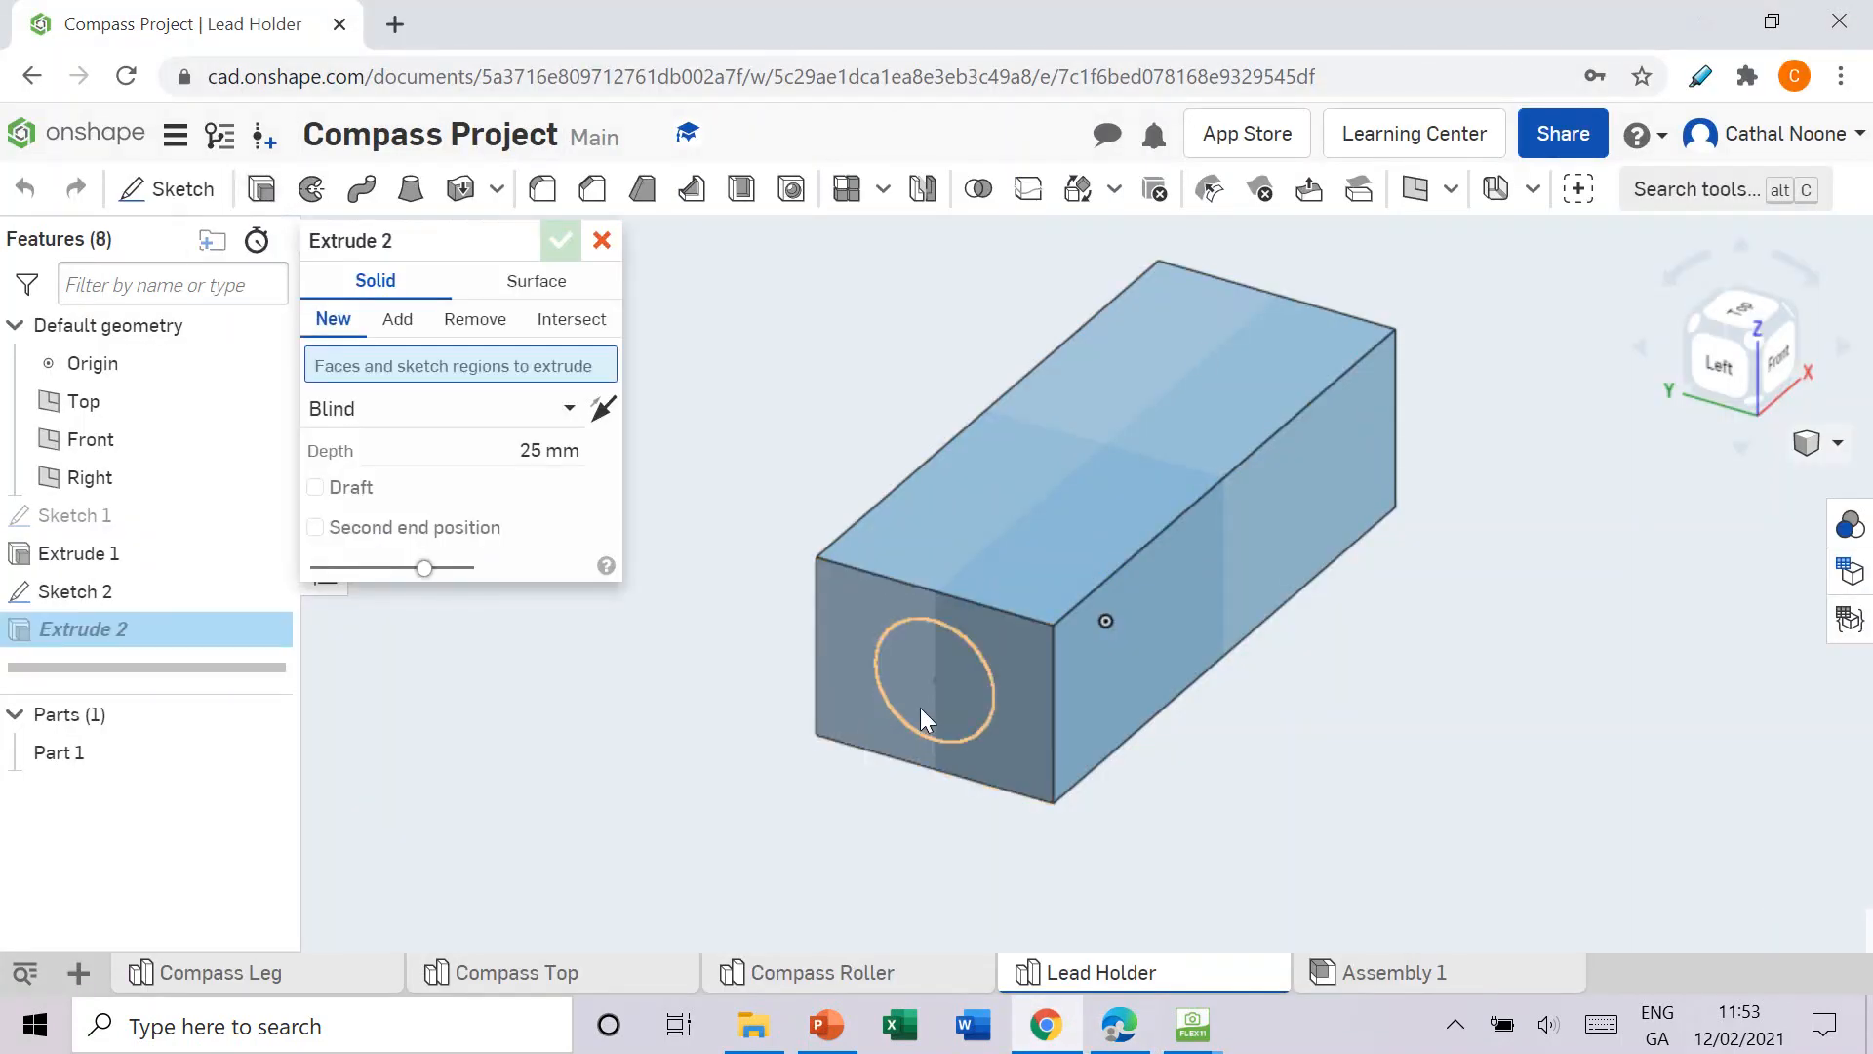
left_click(929, 681)
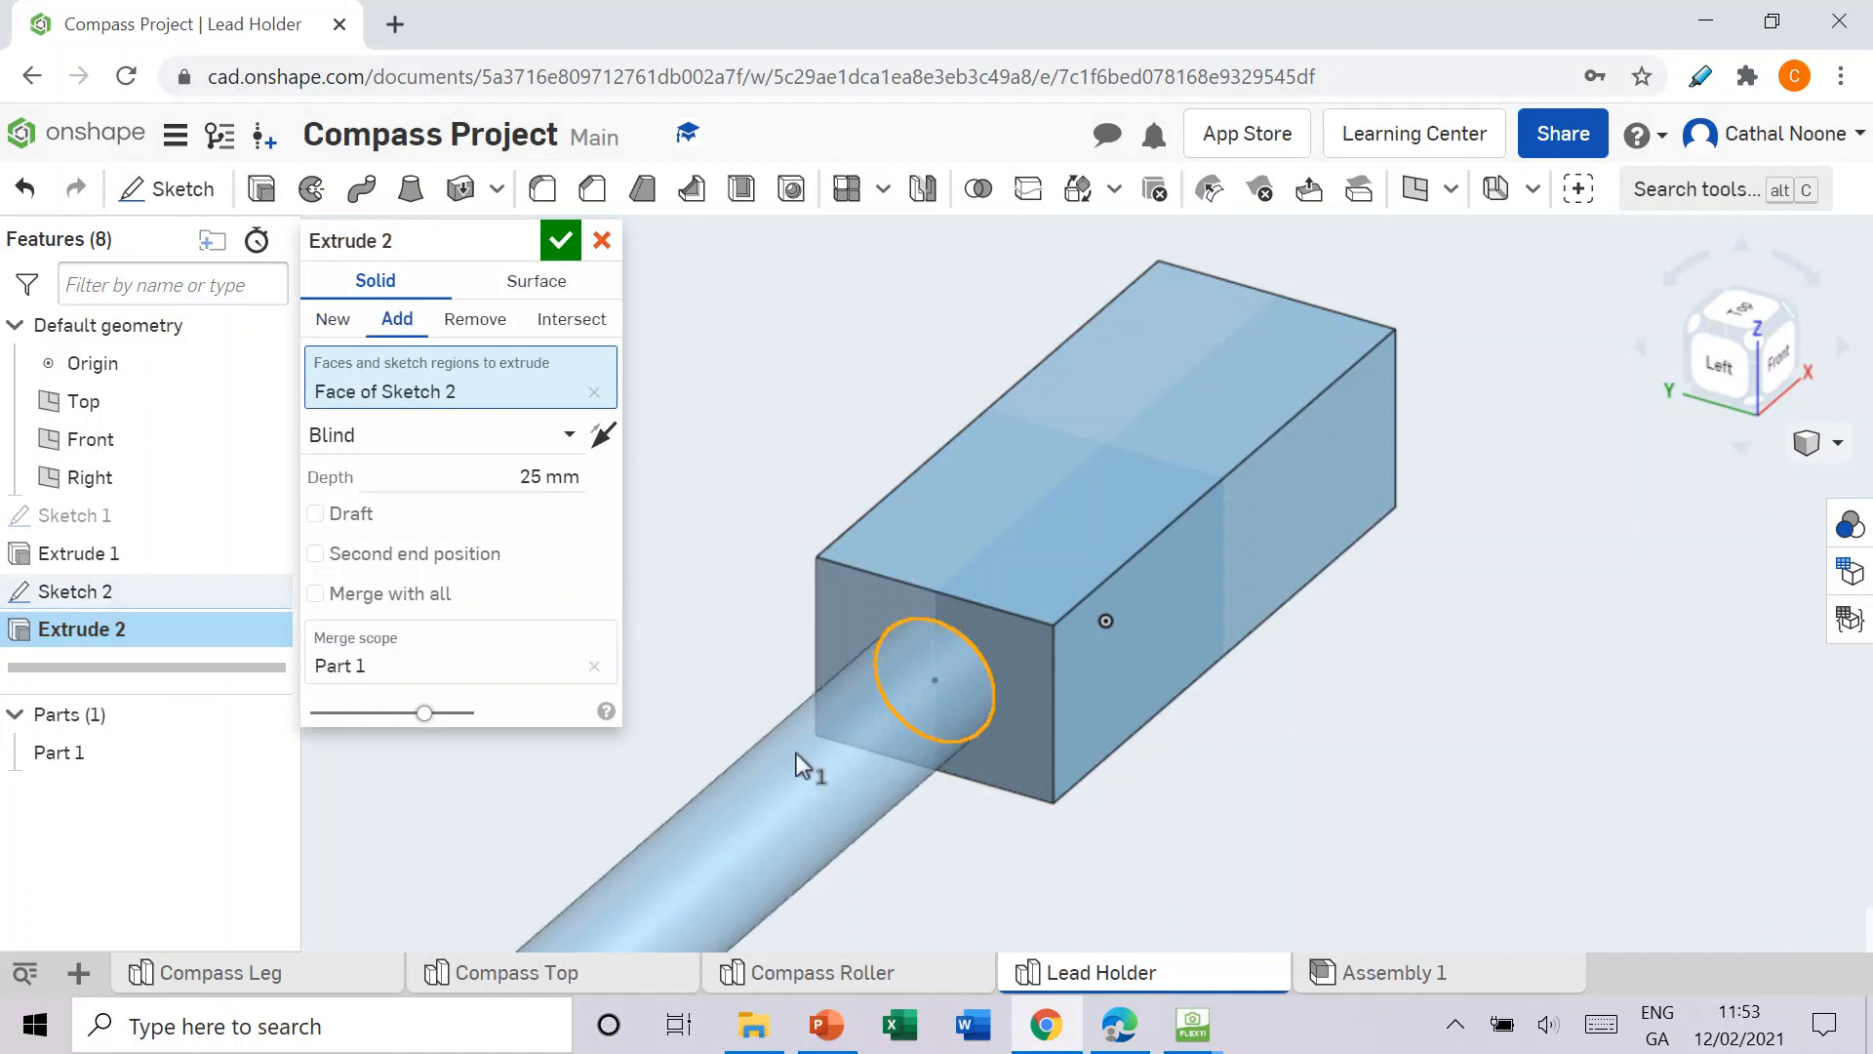
scroll(849, 792, "down", 5)
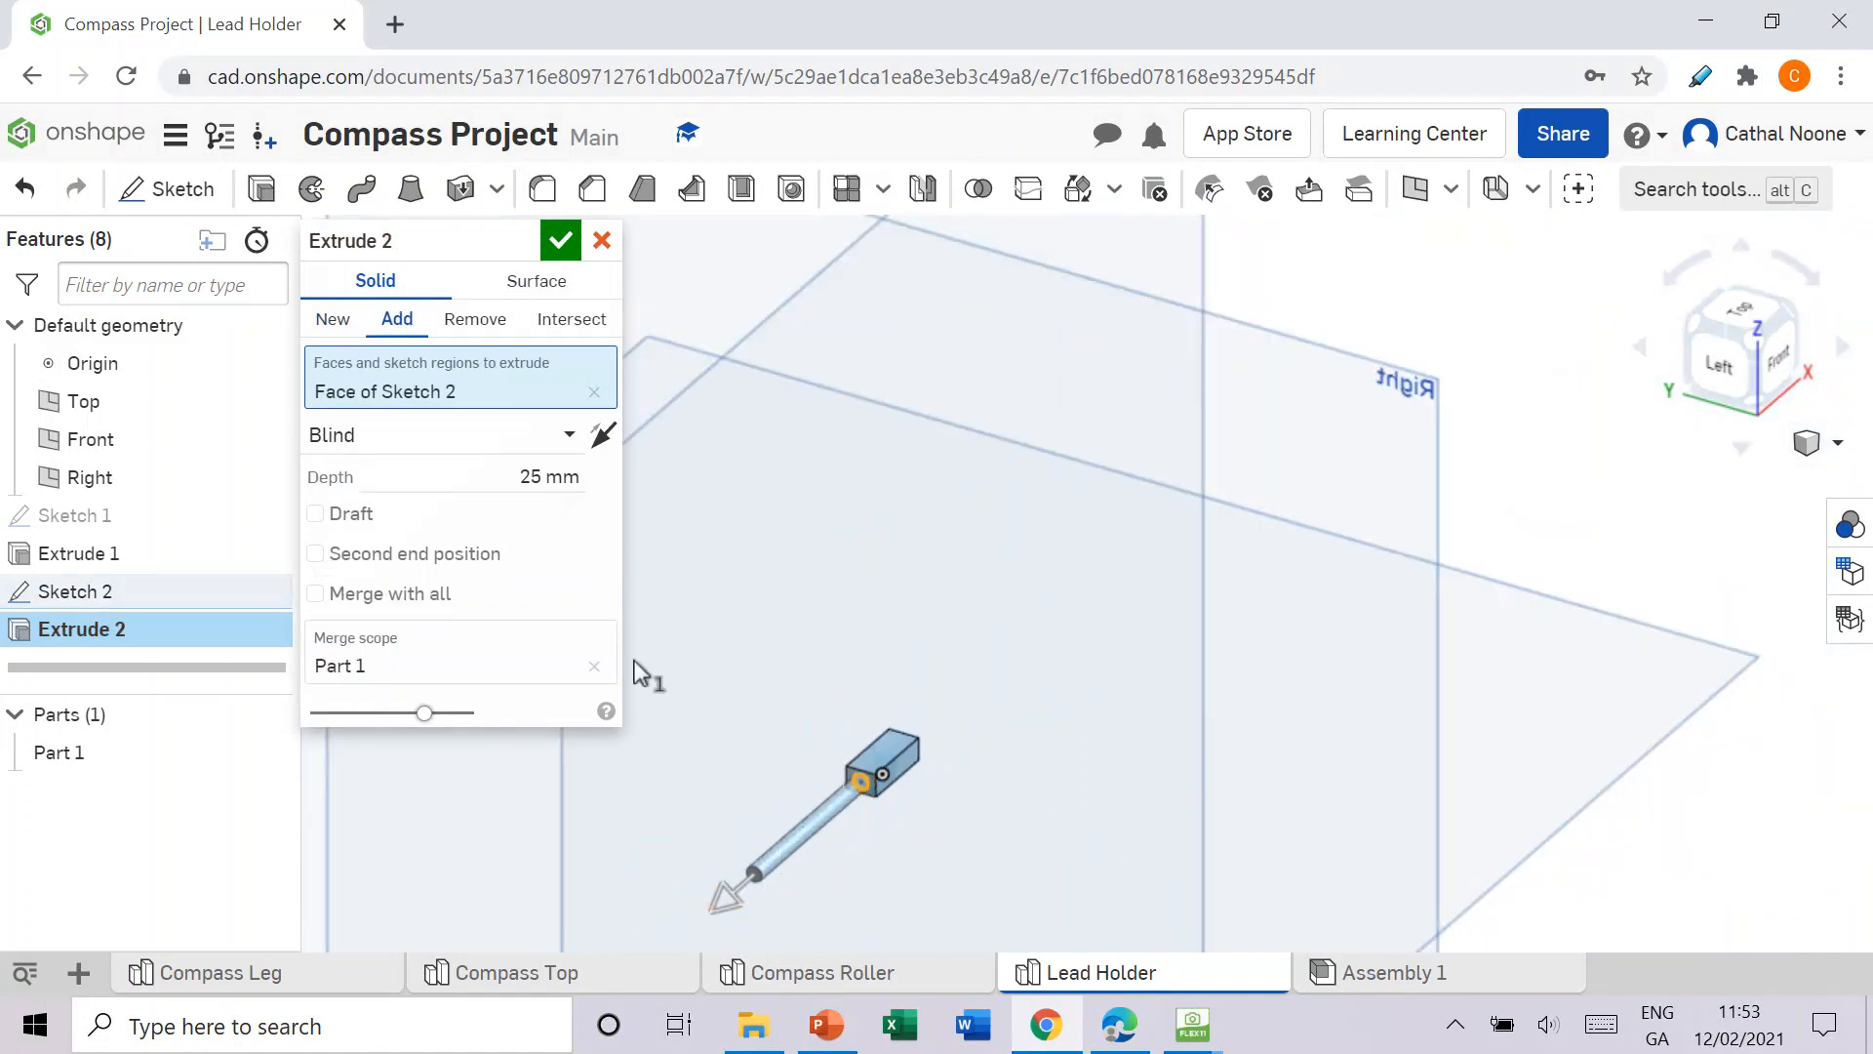
left_click(476, 330)
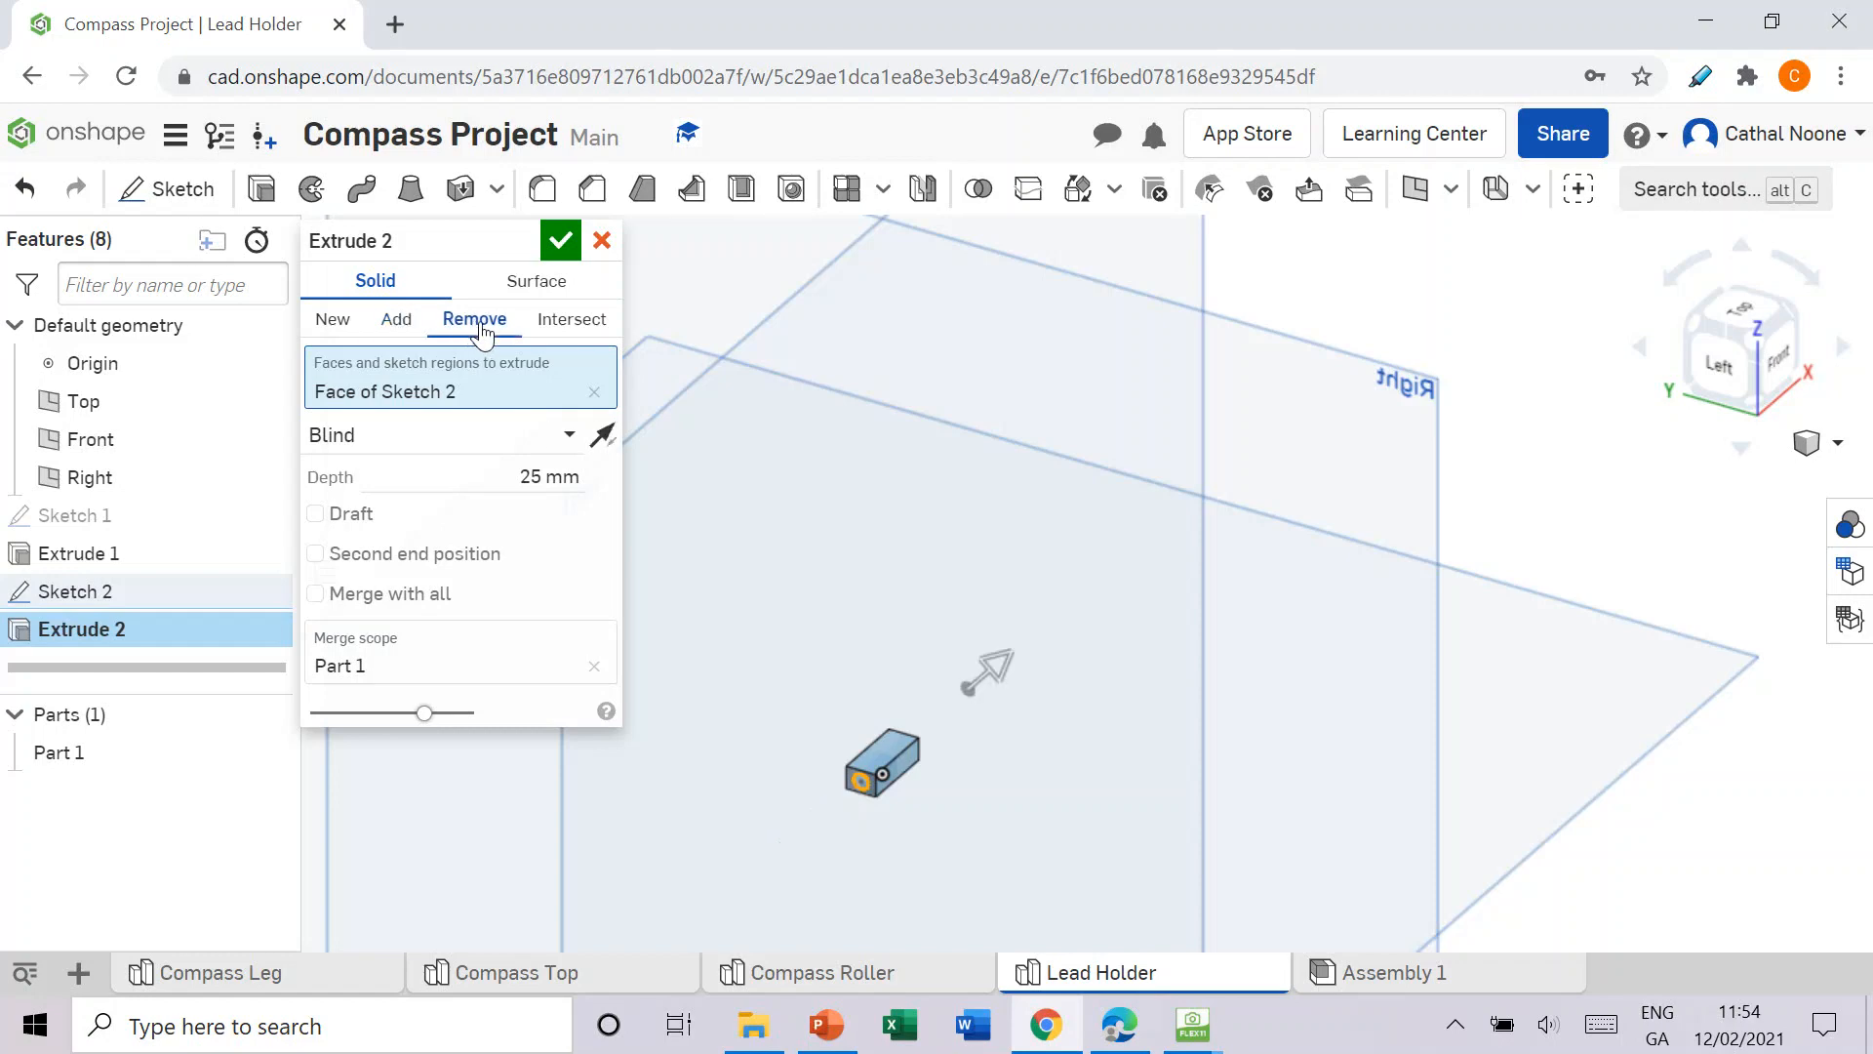
left_click(568, 441)
left_click(473, 561)
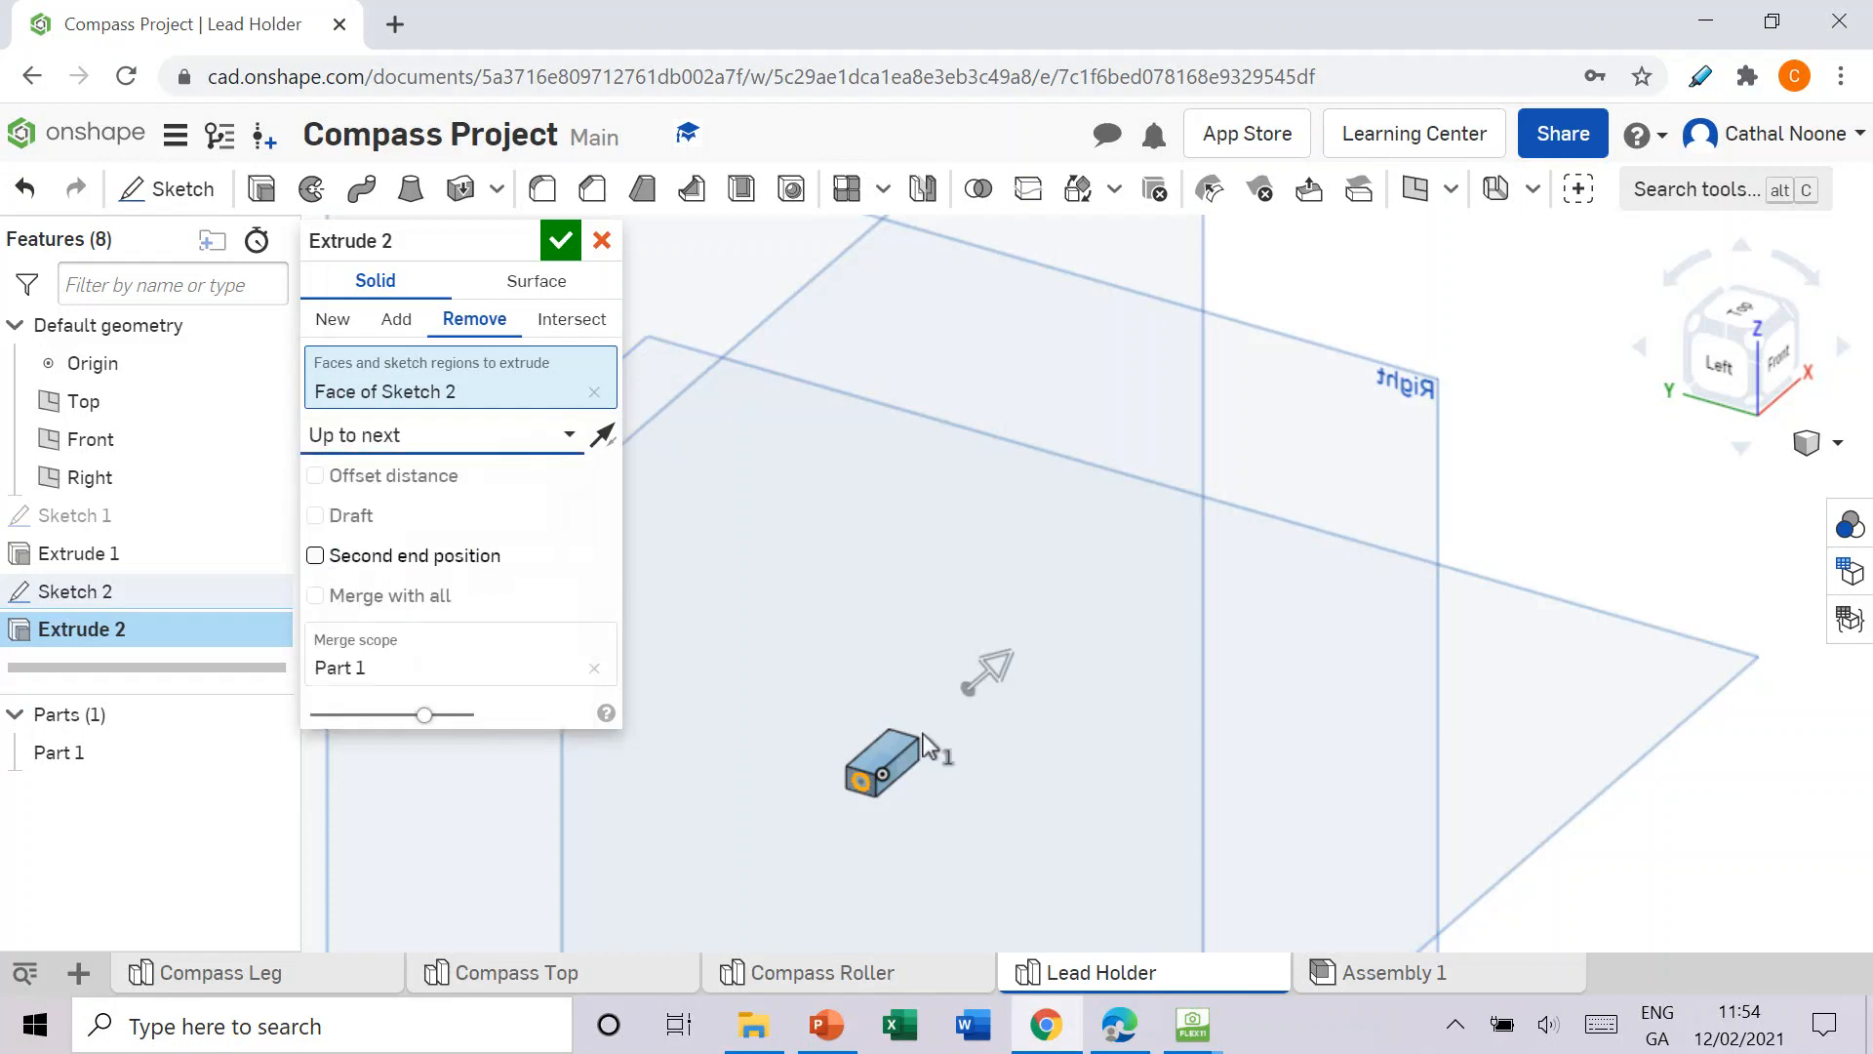
right_click_drag(1029, 752, 953, 782)
scroll(1189, 587, "up", 5)
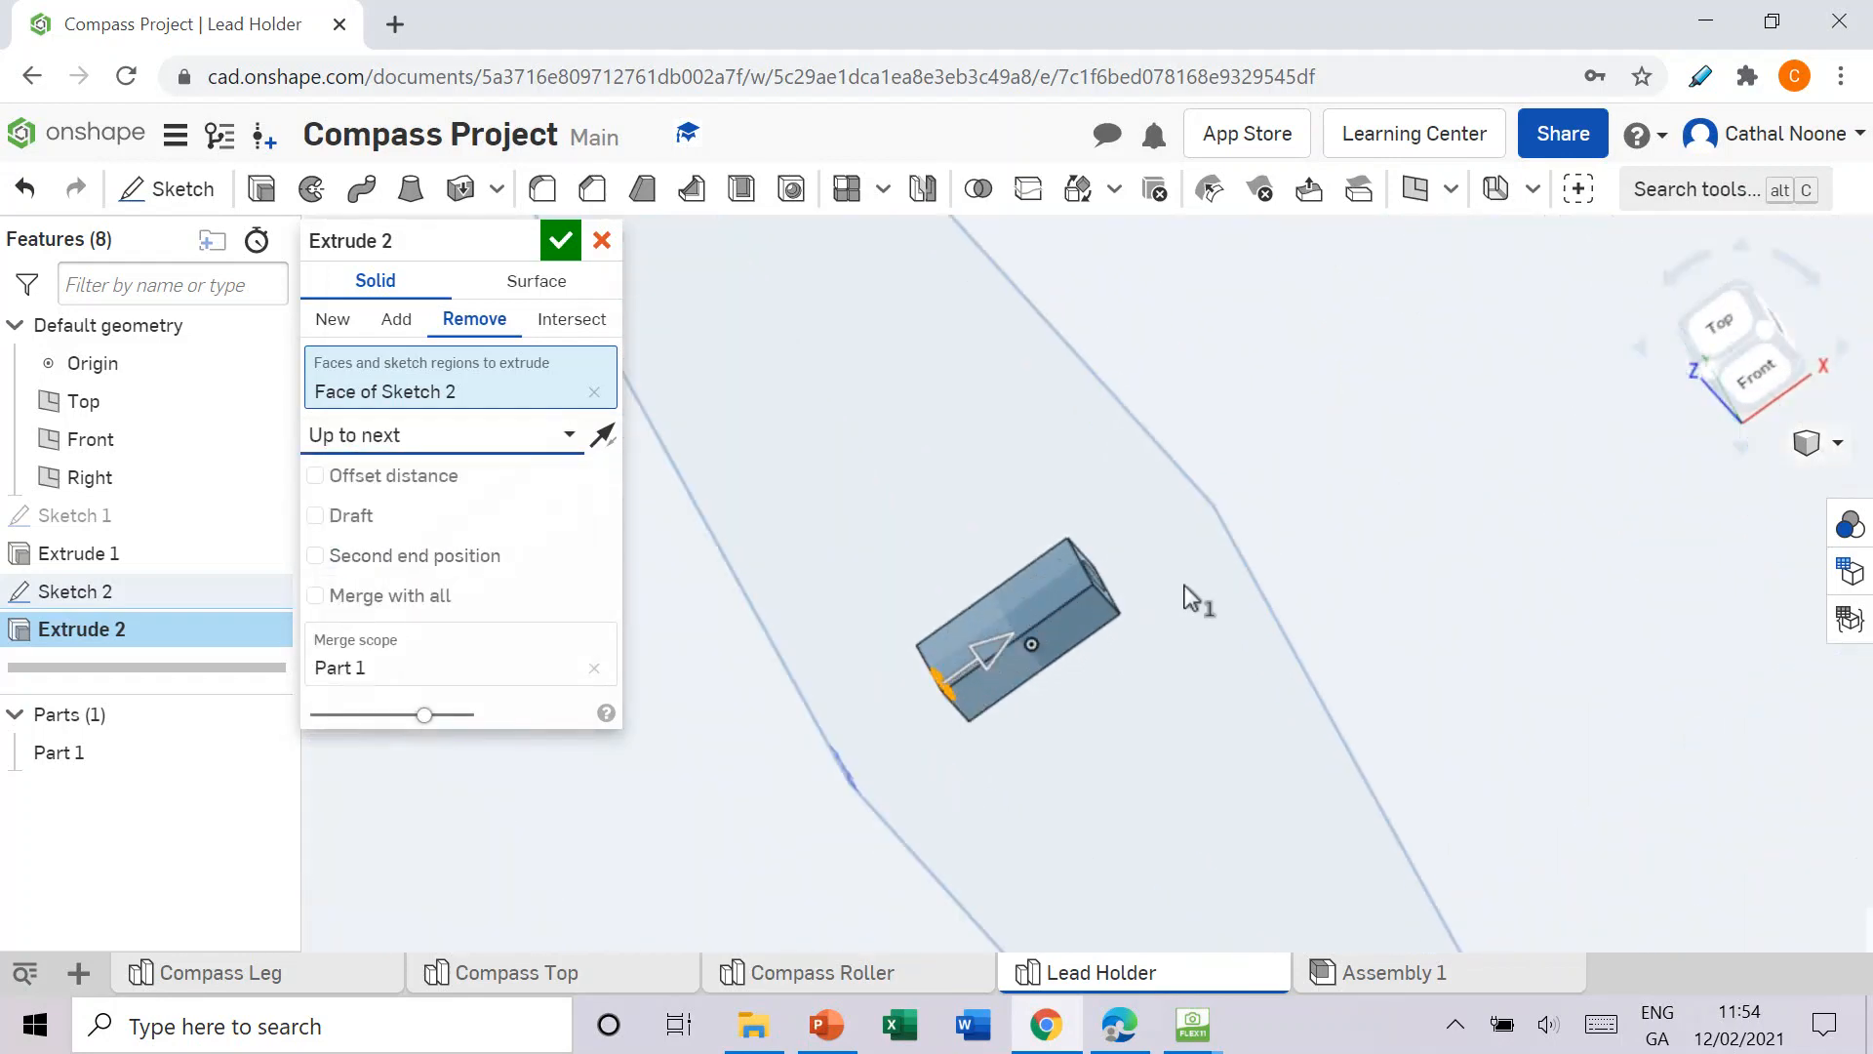
right_click_drag(1139, 590, 1106, 579)
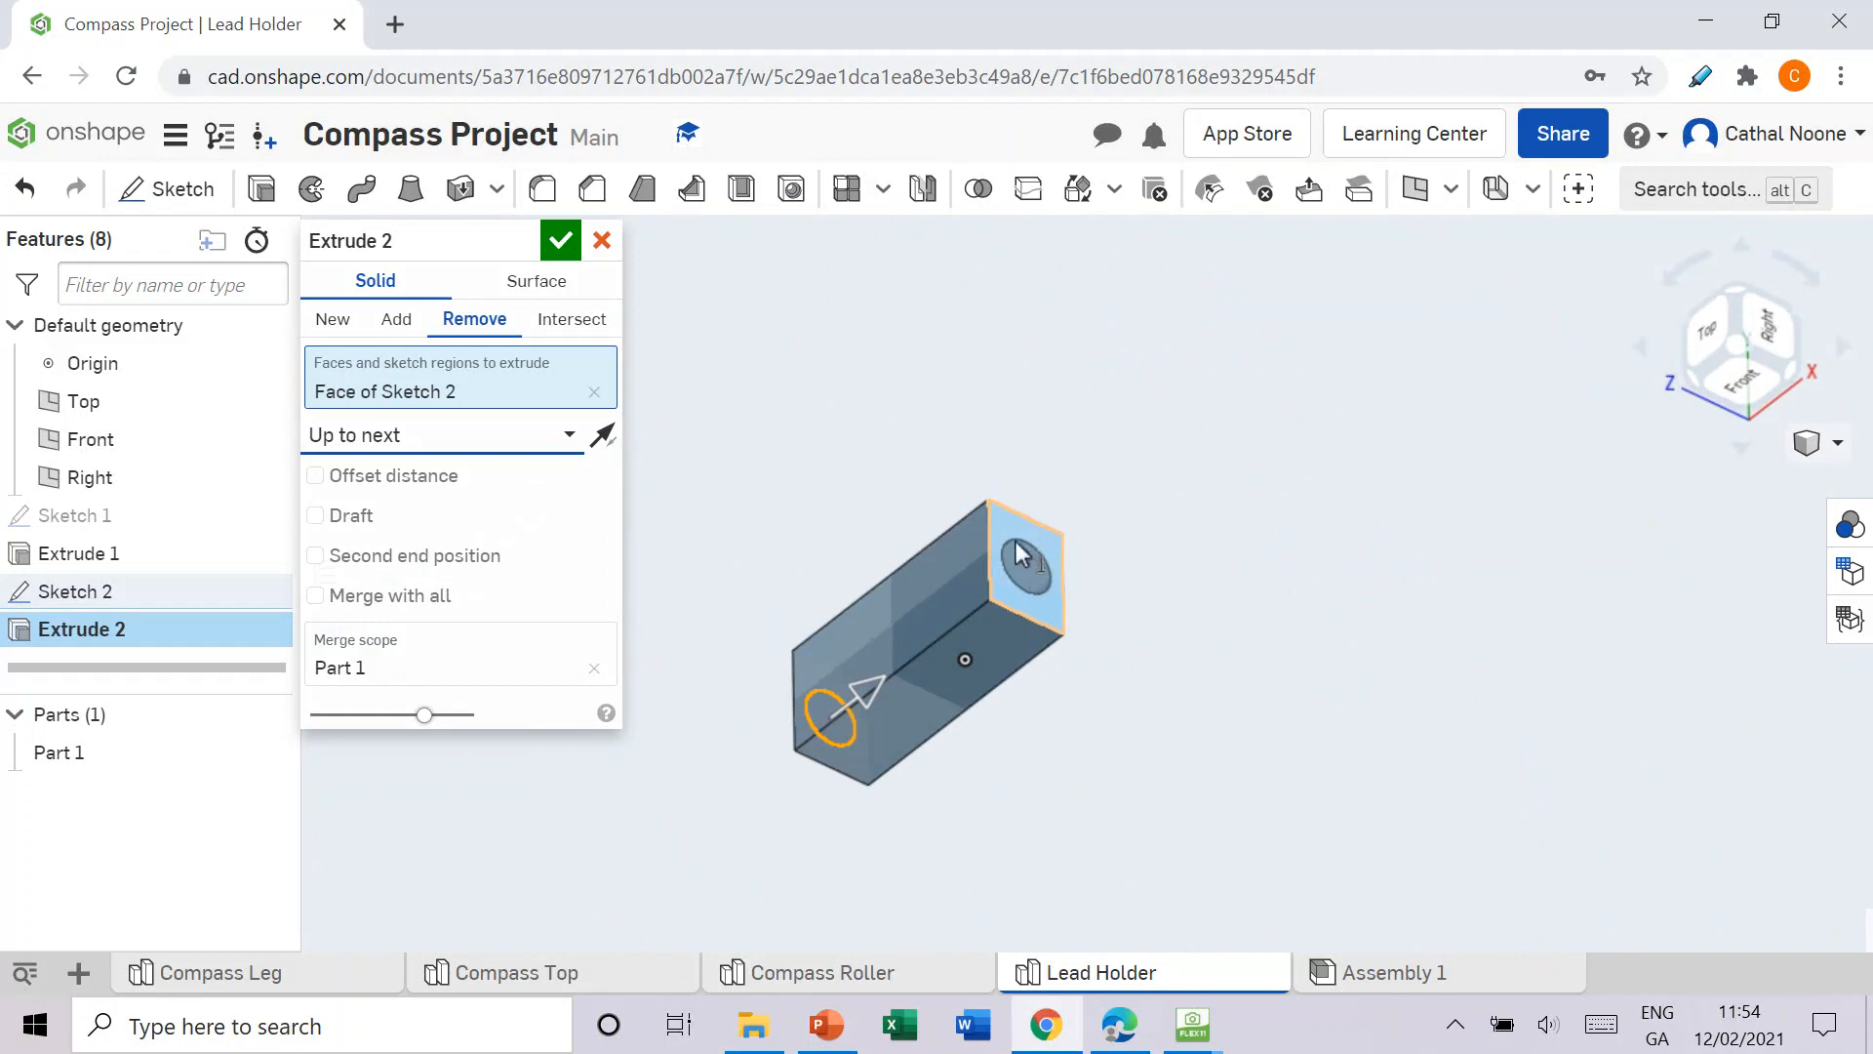
right_click_drag(1010, 639, 753, 335)
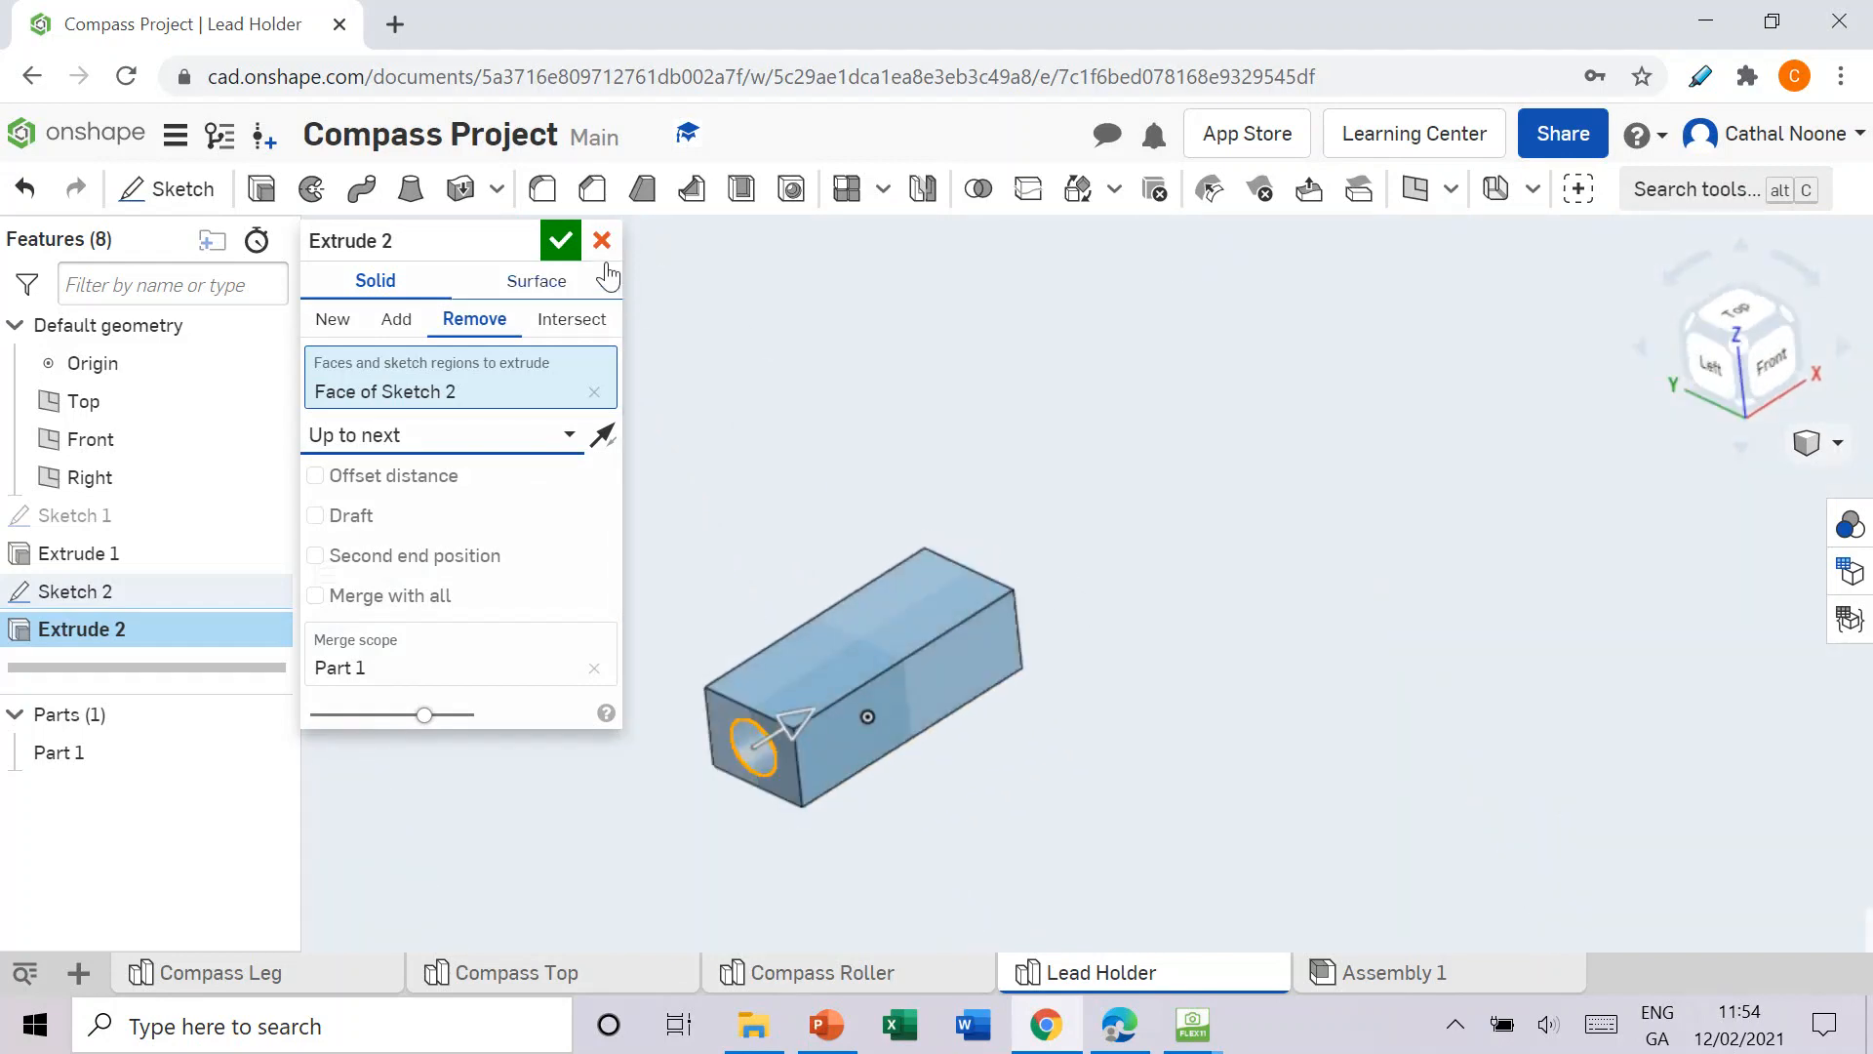
left_click(561, 240)
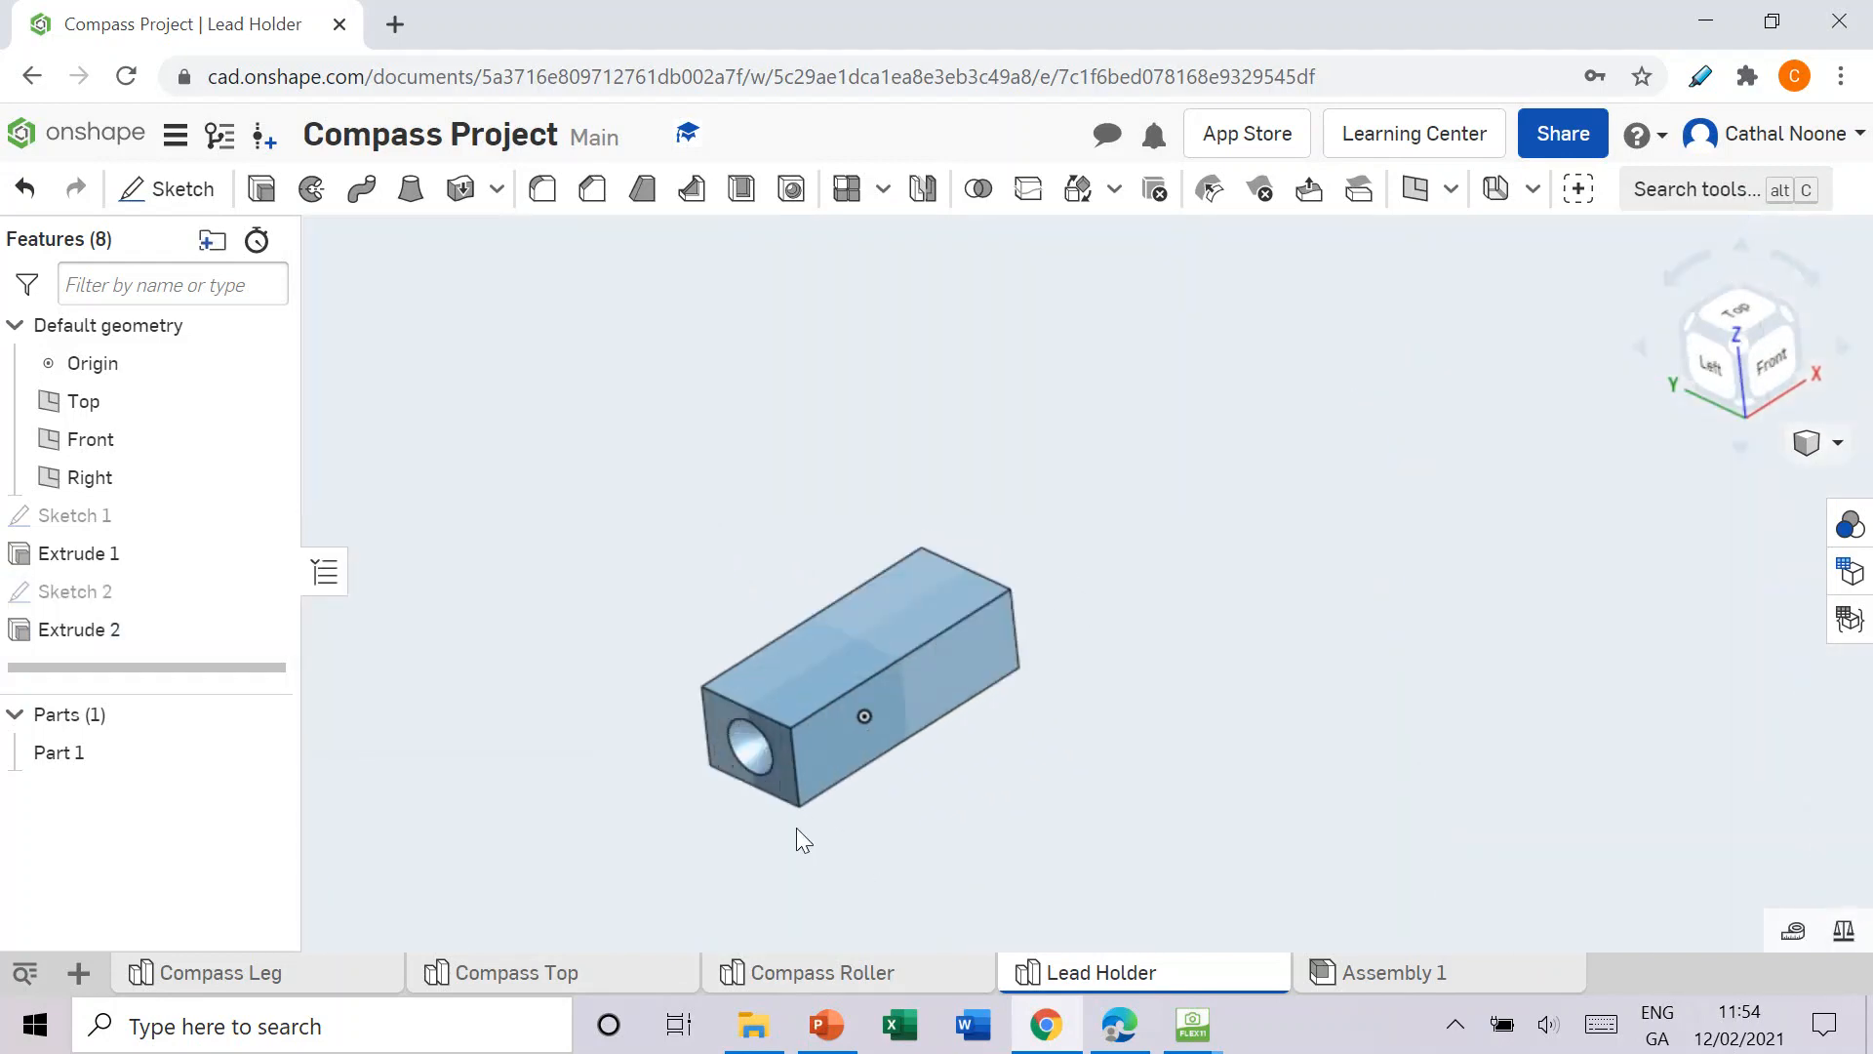
right_click_drag(797, 830, 923, 759)
left_click(1762, 336)
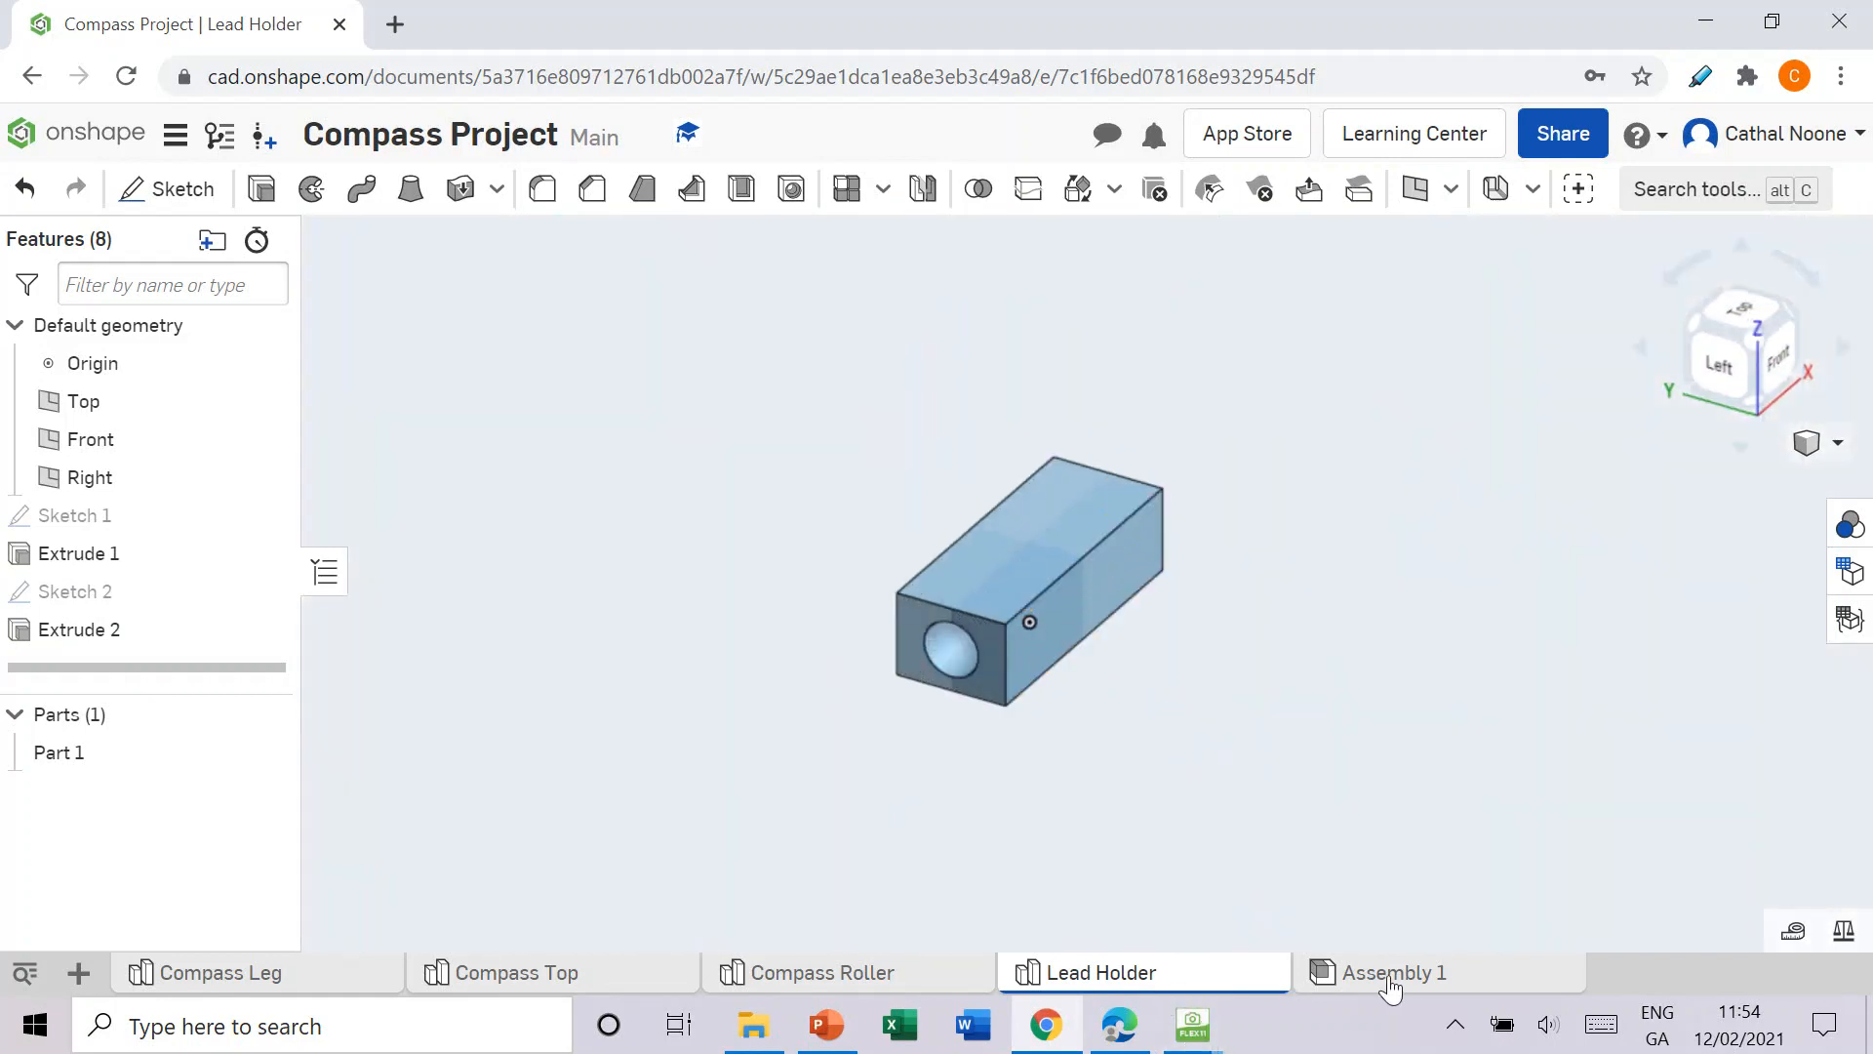
Step: Switch to the project PDF, read Step 5 on the bottom-surface circle and its dimensions, and return to Onshape
left_click(1136, 1032)
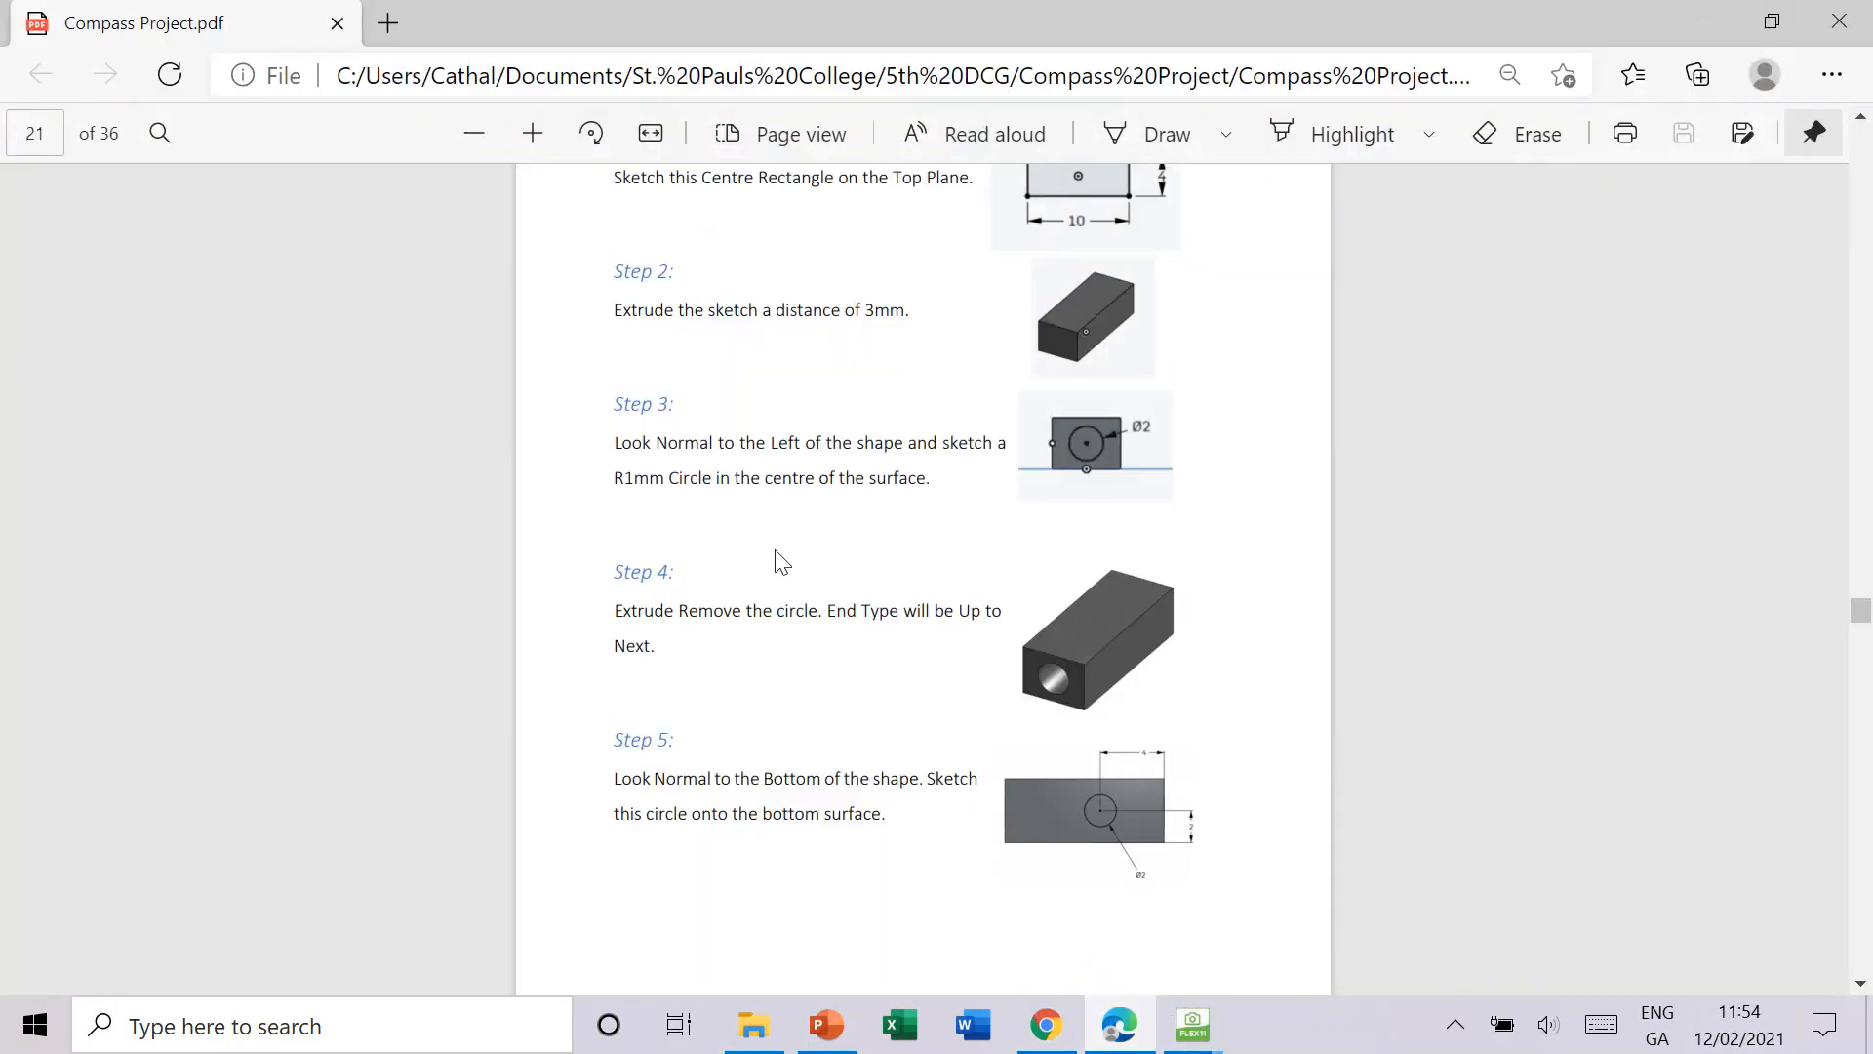
scroll(785, 571, "down", 5)
scroll(701, 336, "up", 1)
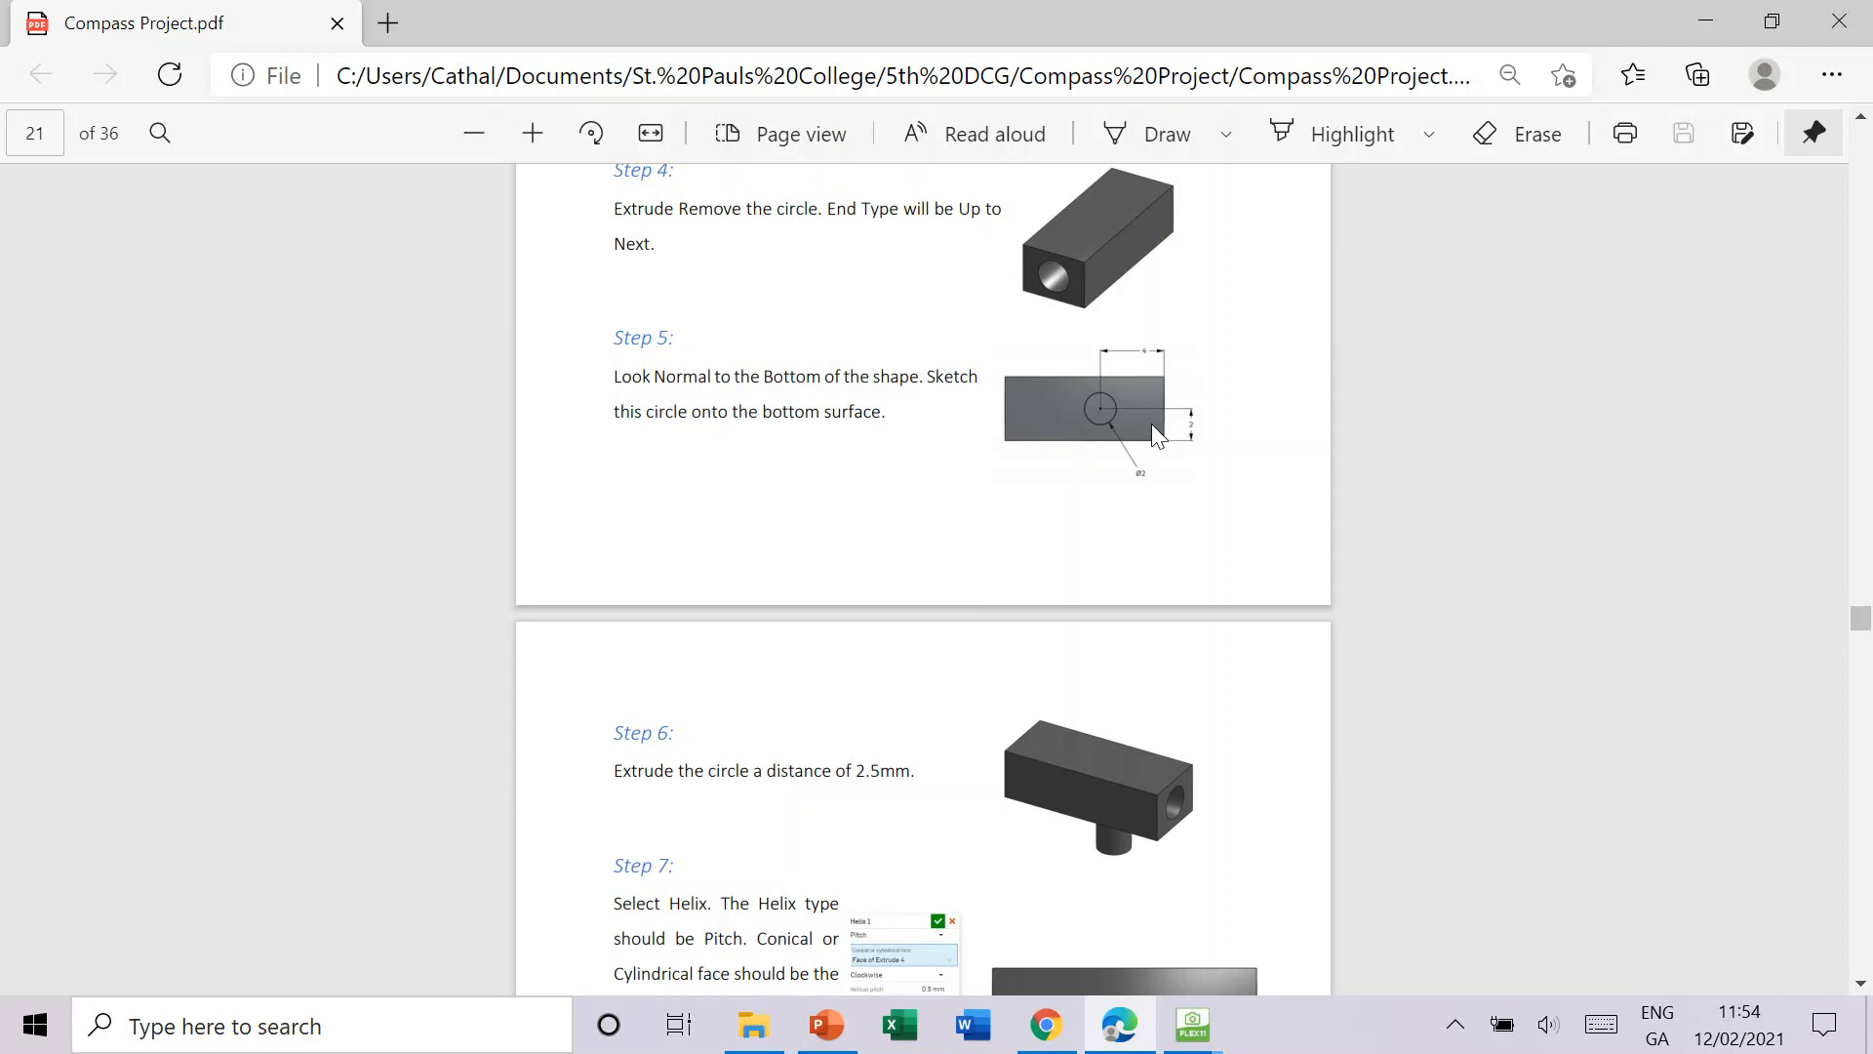
scroll(1162, 408, "up", 1, "ctrl")
scroll(1366, 410, "up", 1, "ctrl")
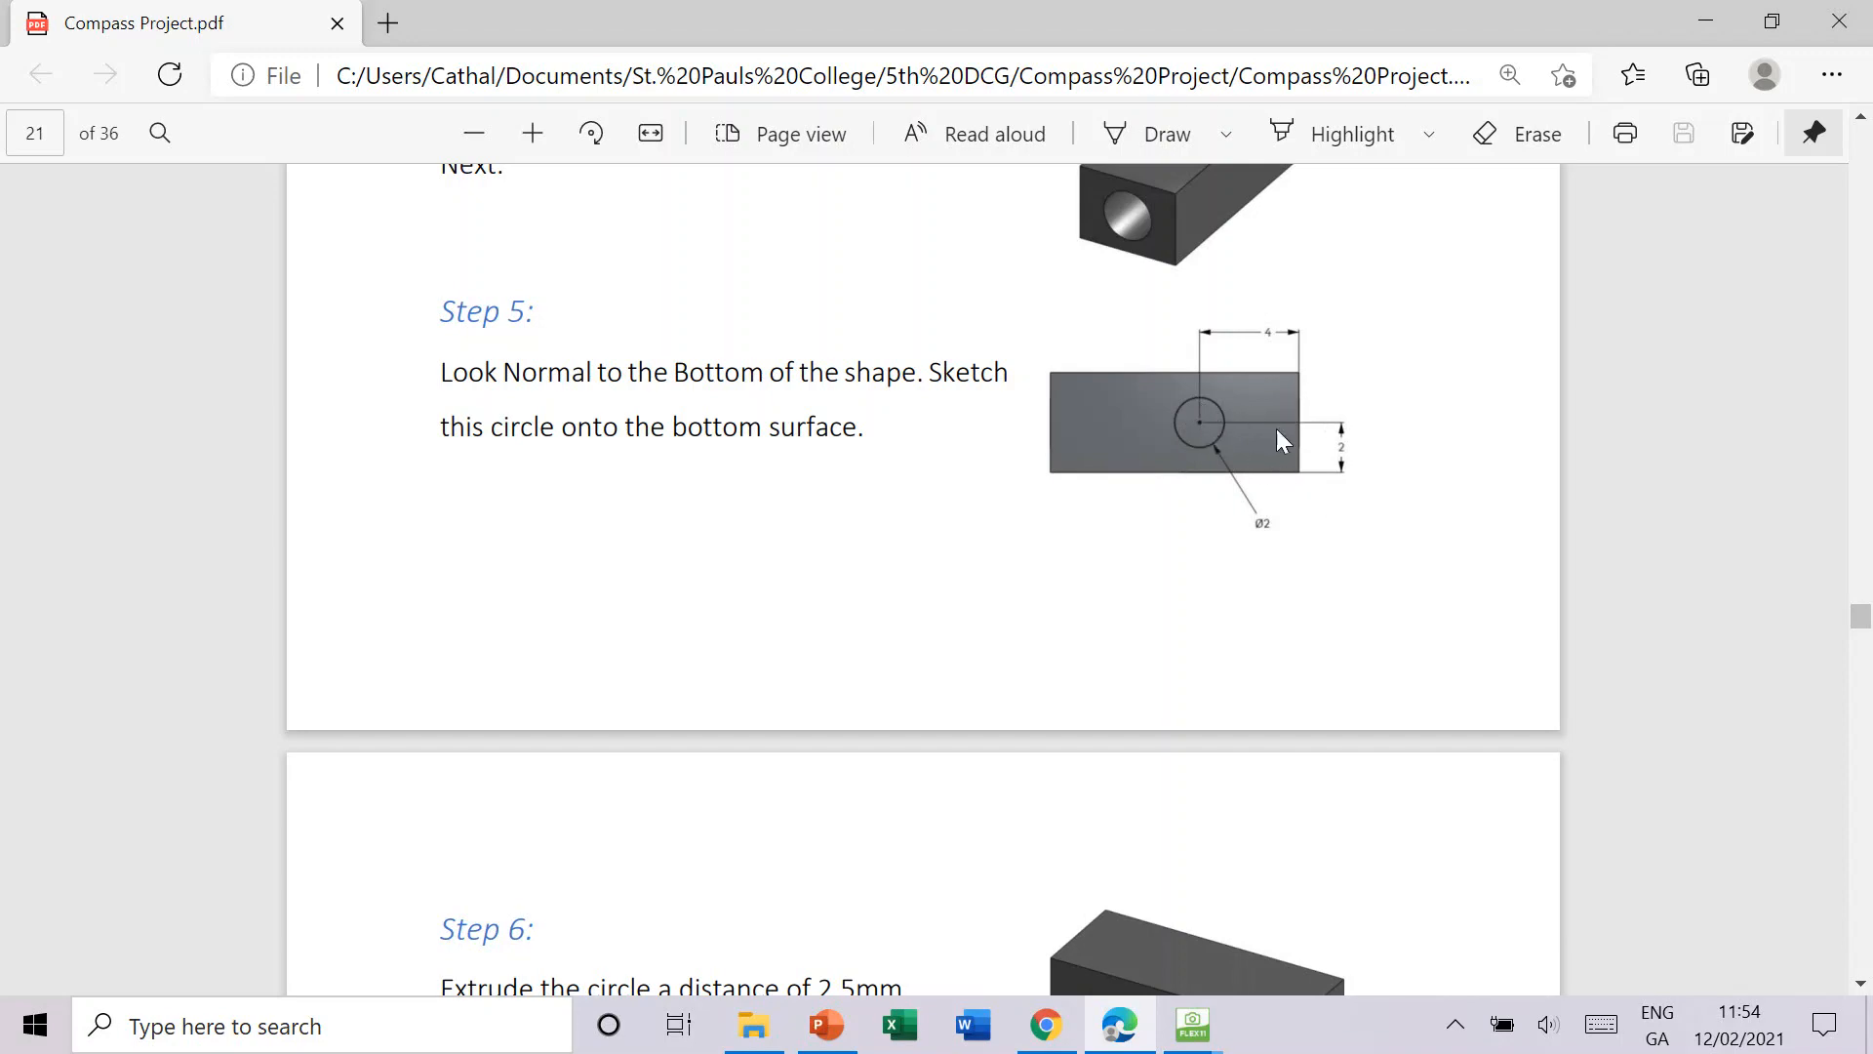
left_click(1059, 1020)
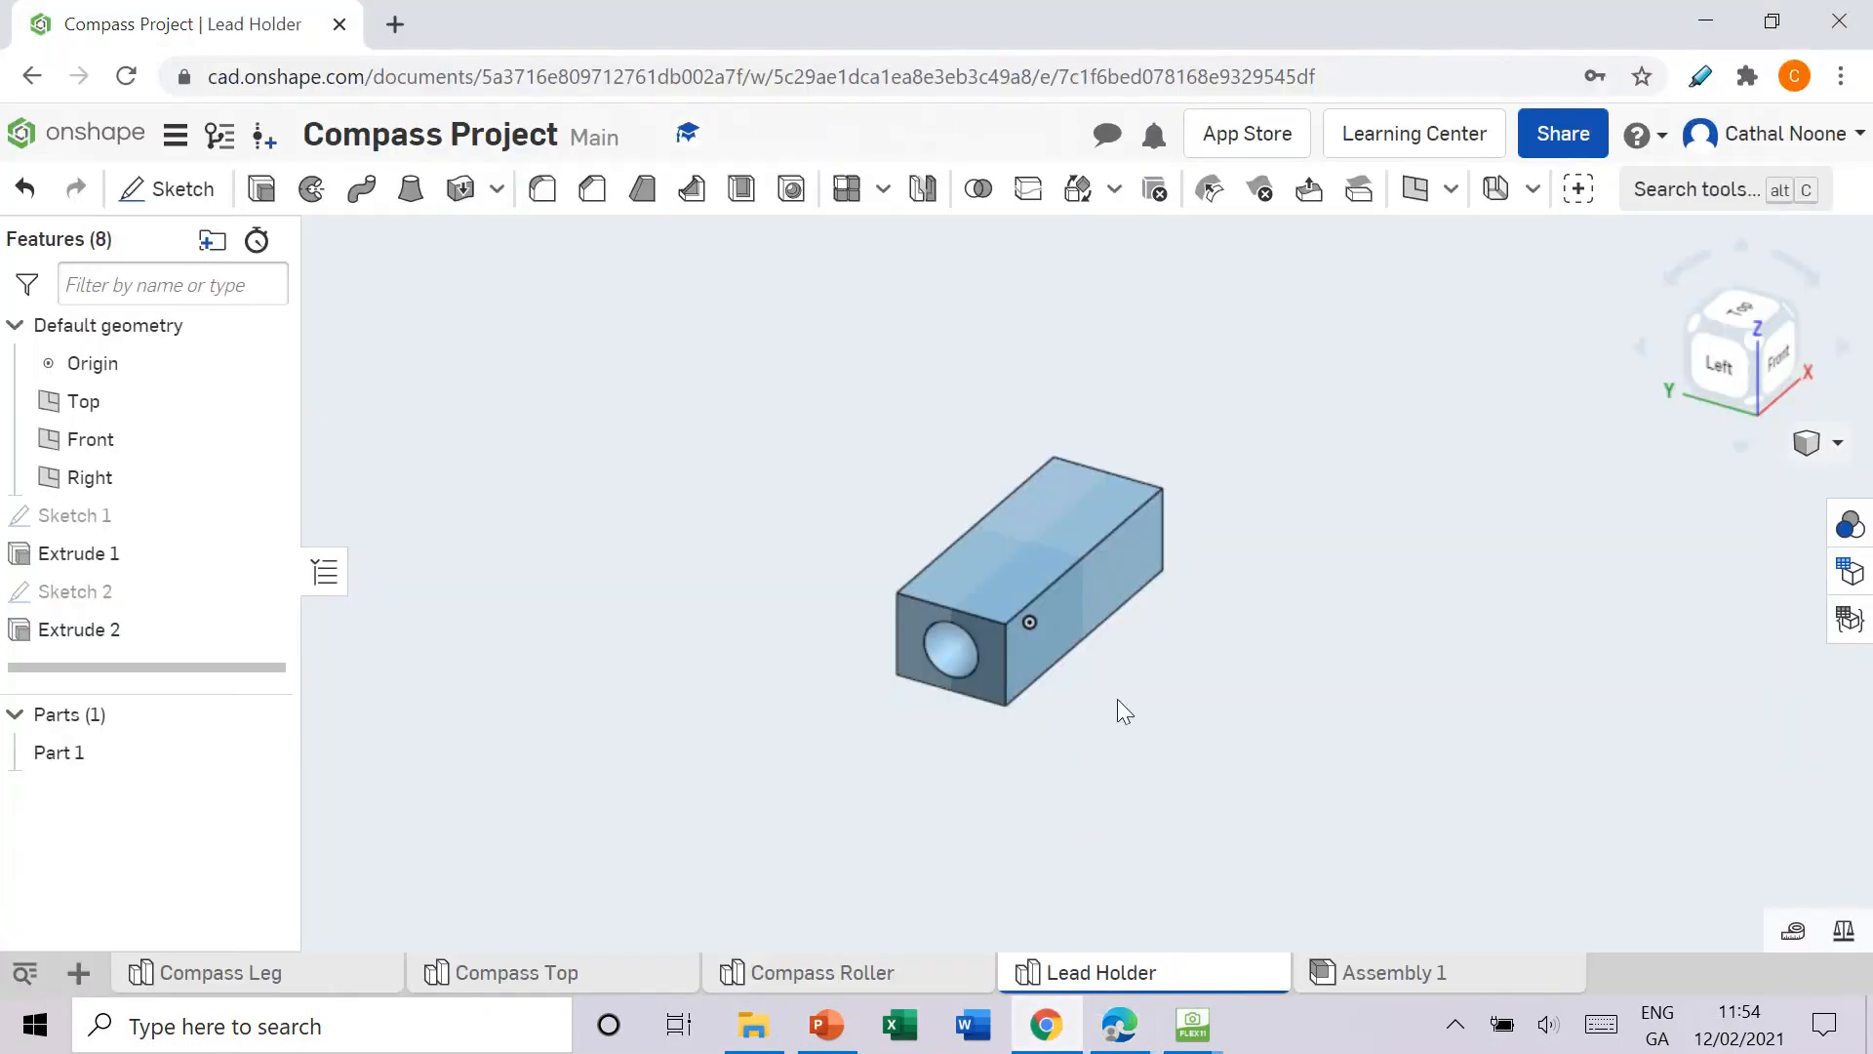
Step: Look normal to the bottom of the block and start a new sketch on that face
mouse_move(1743, 373)
left_mouse_down()
mouse_move(1736, 342)
mouse_move(1660, 277)
mouse_move(1712, 379)
left_mouse_up()
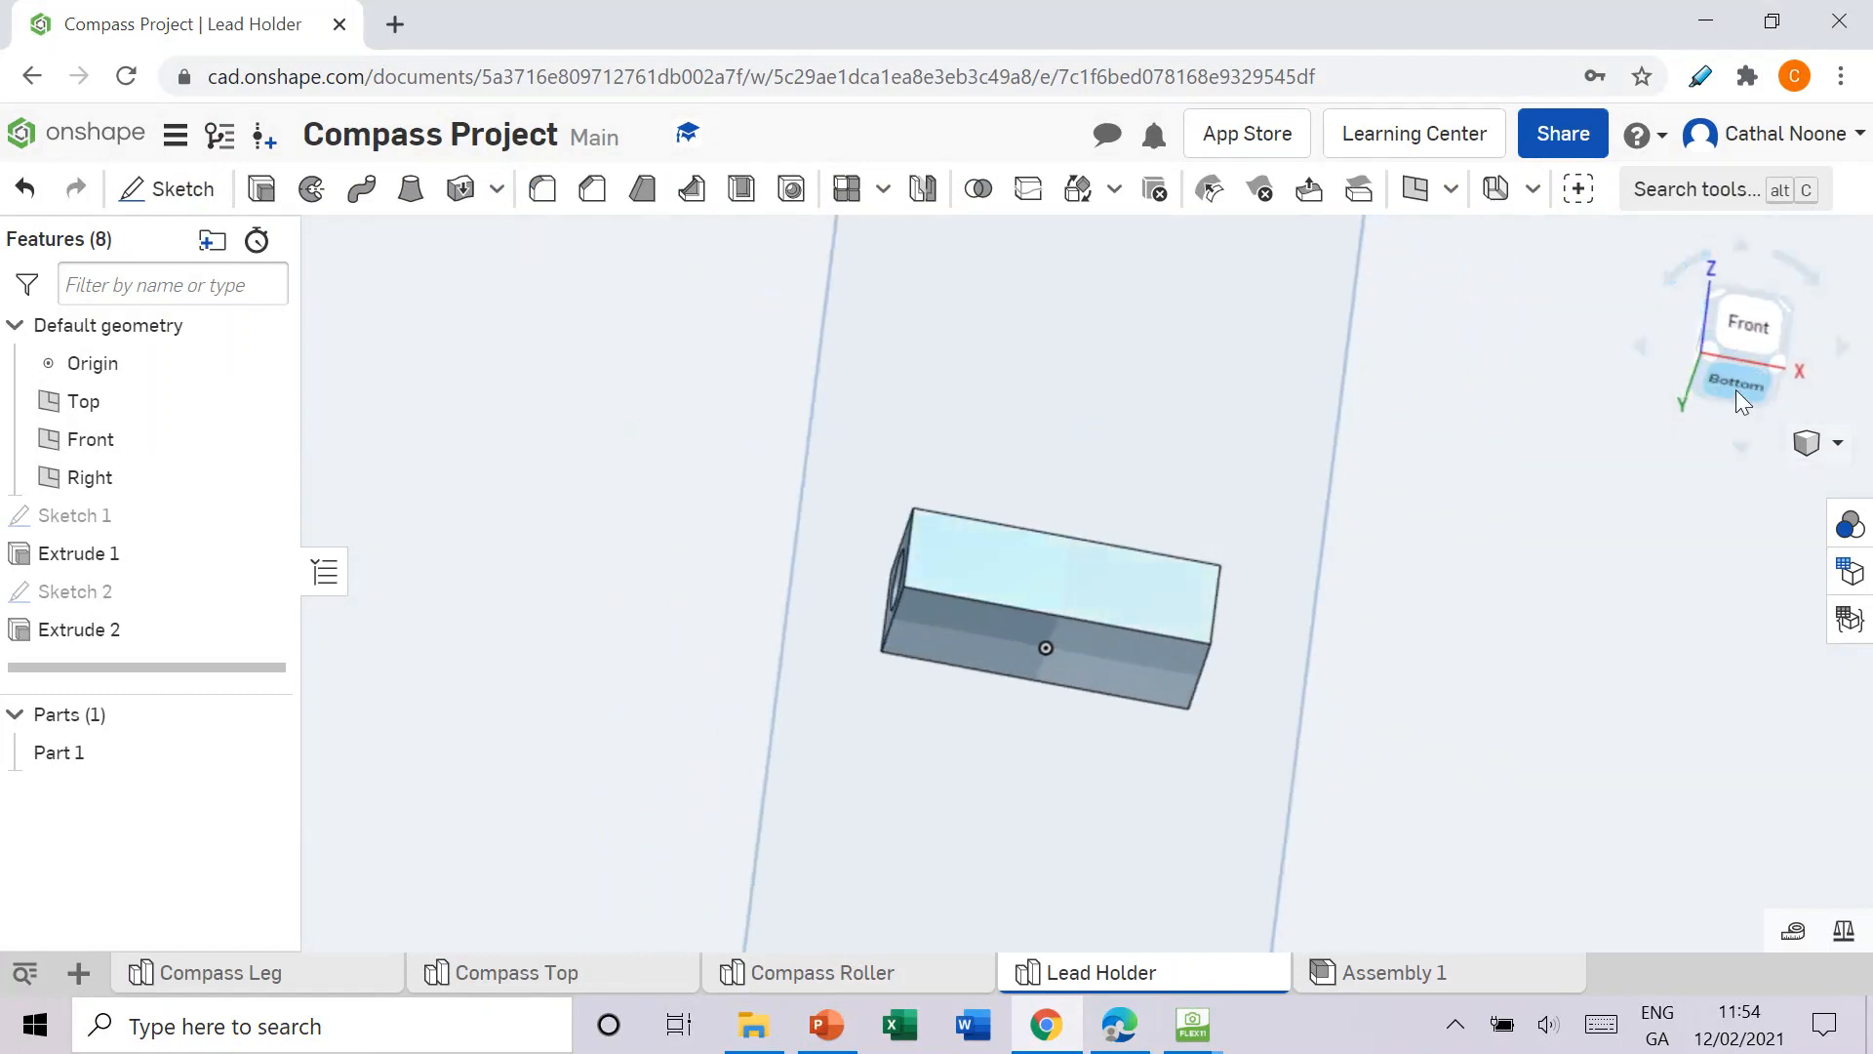
left_click(1736, 389)
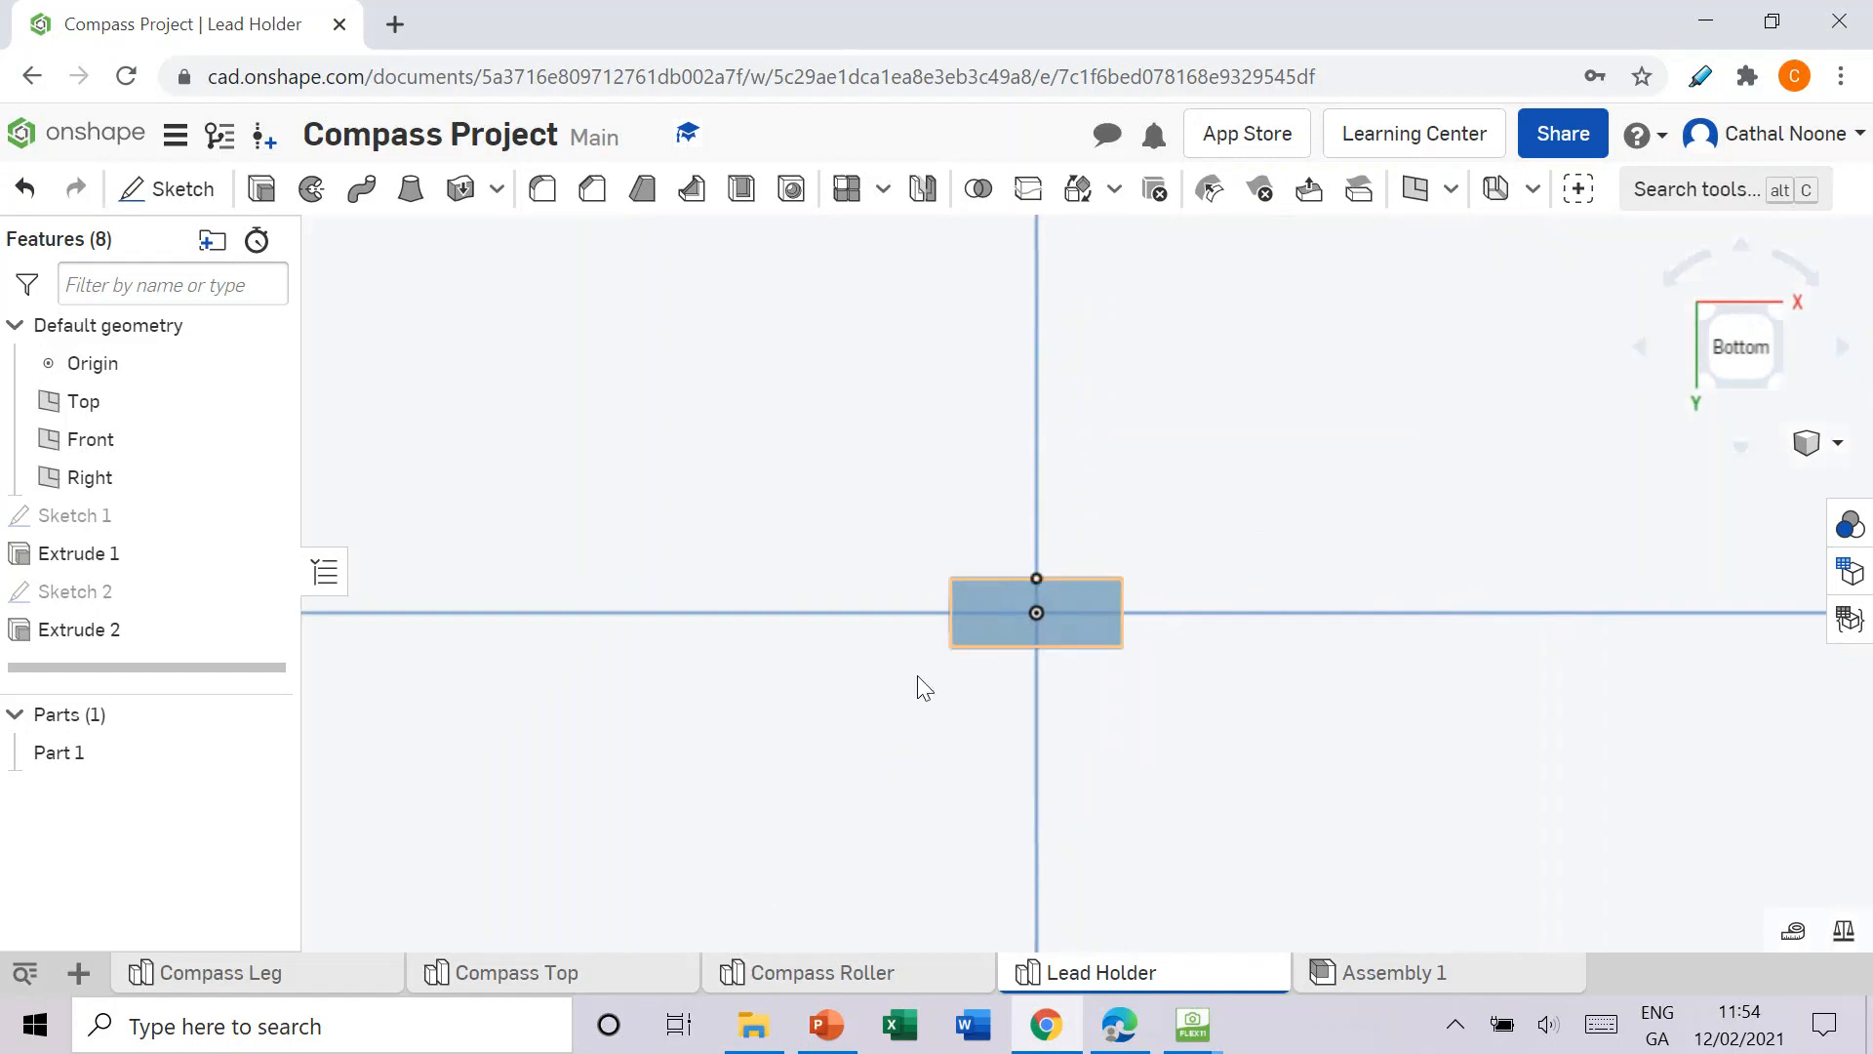
scroll(917, 675, "up", 3)
scroll(1206, 537, "up", 2)
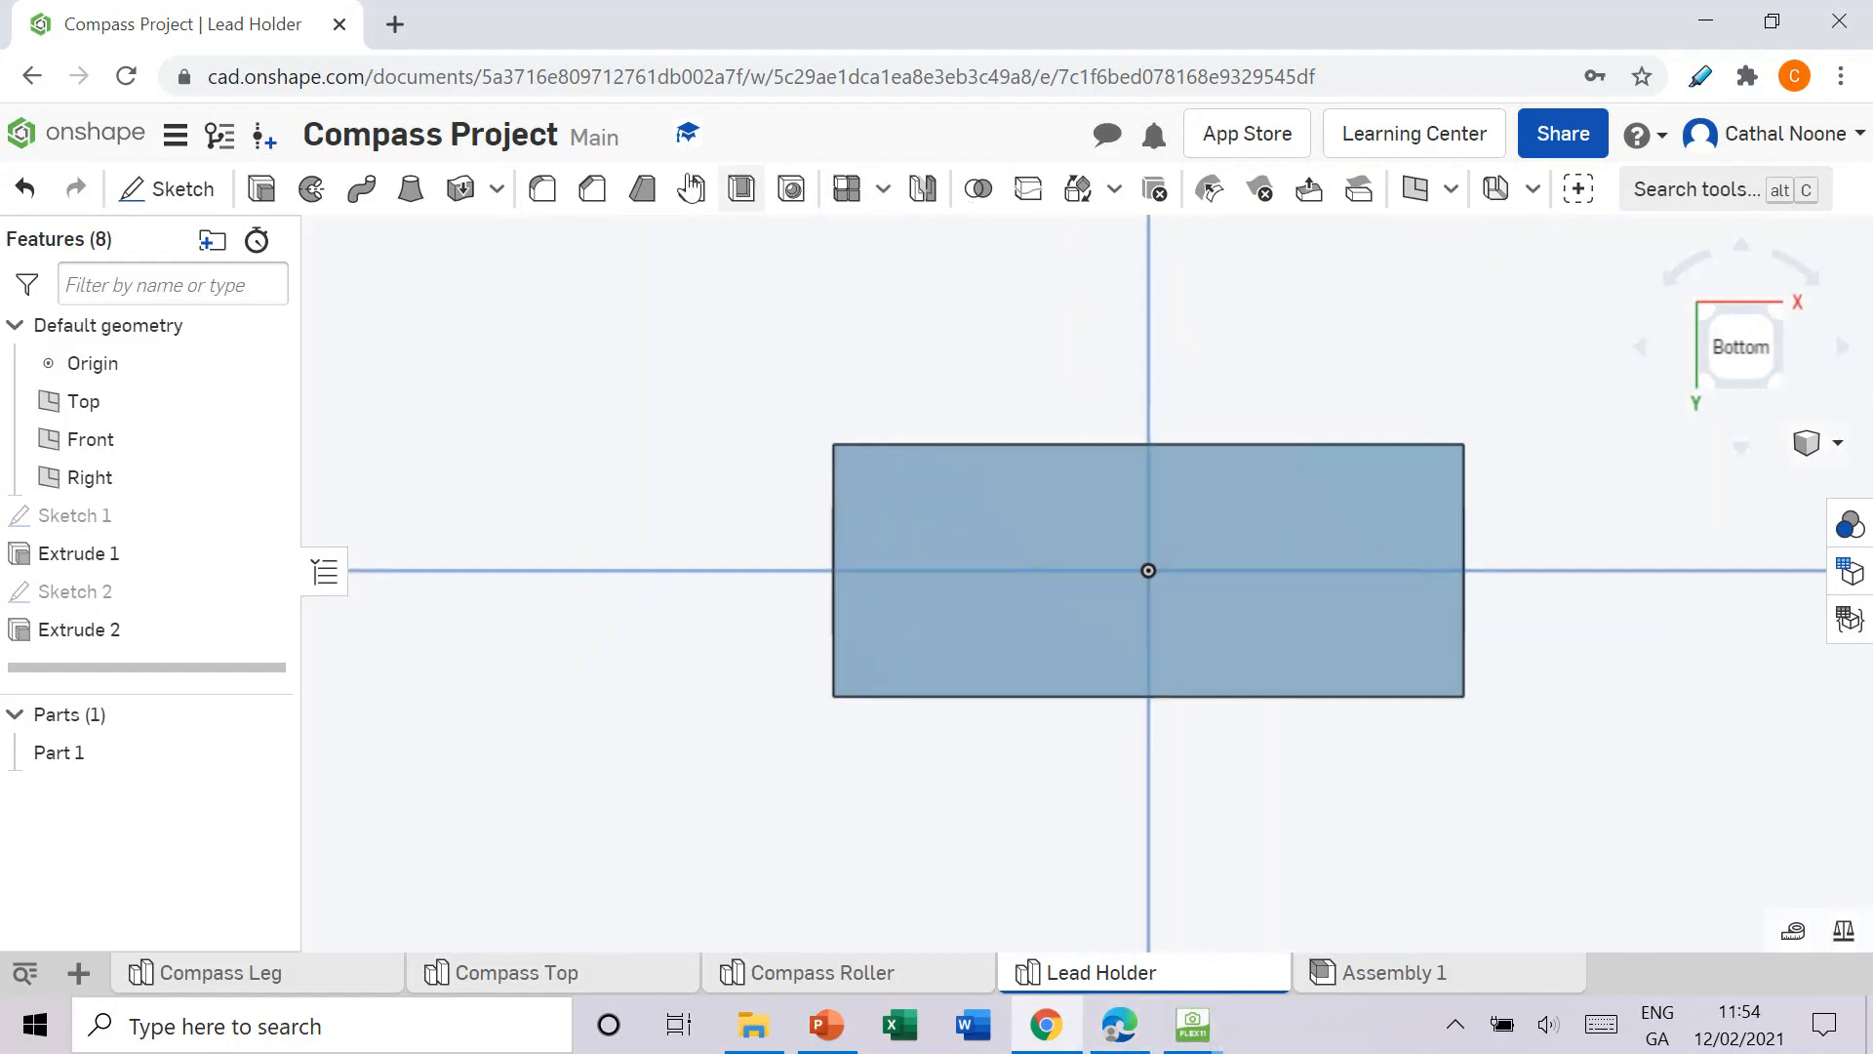
left_click(172, 188)
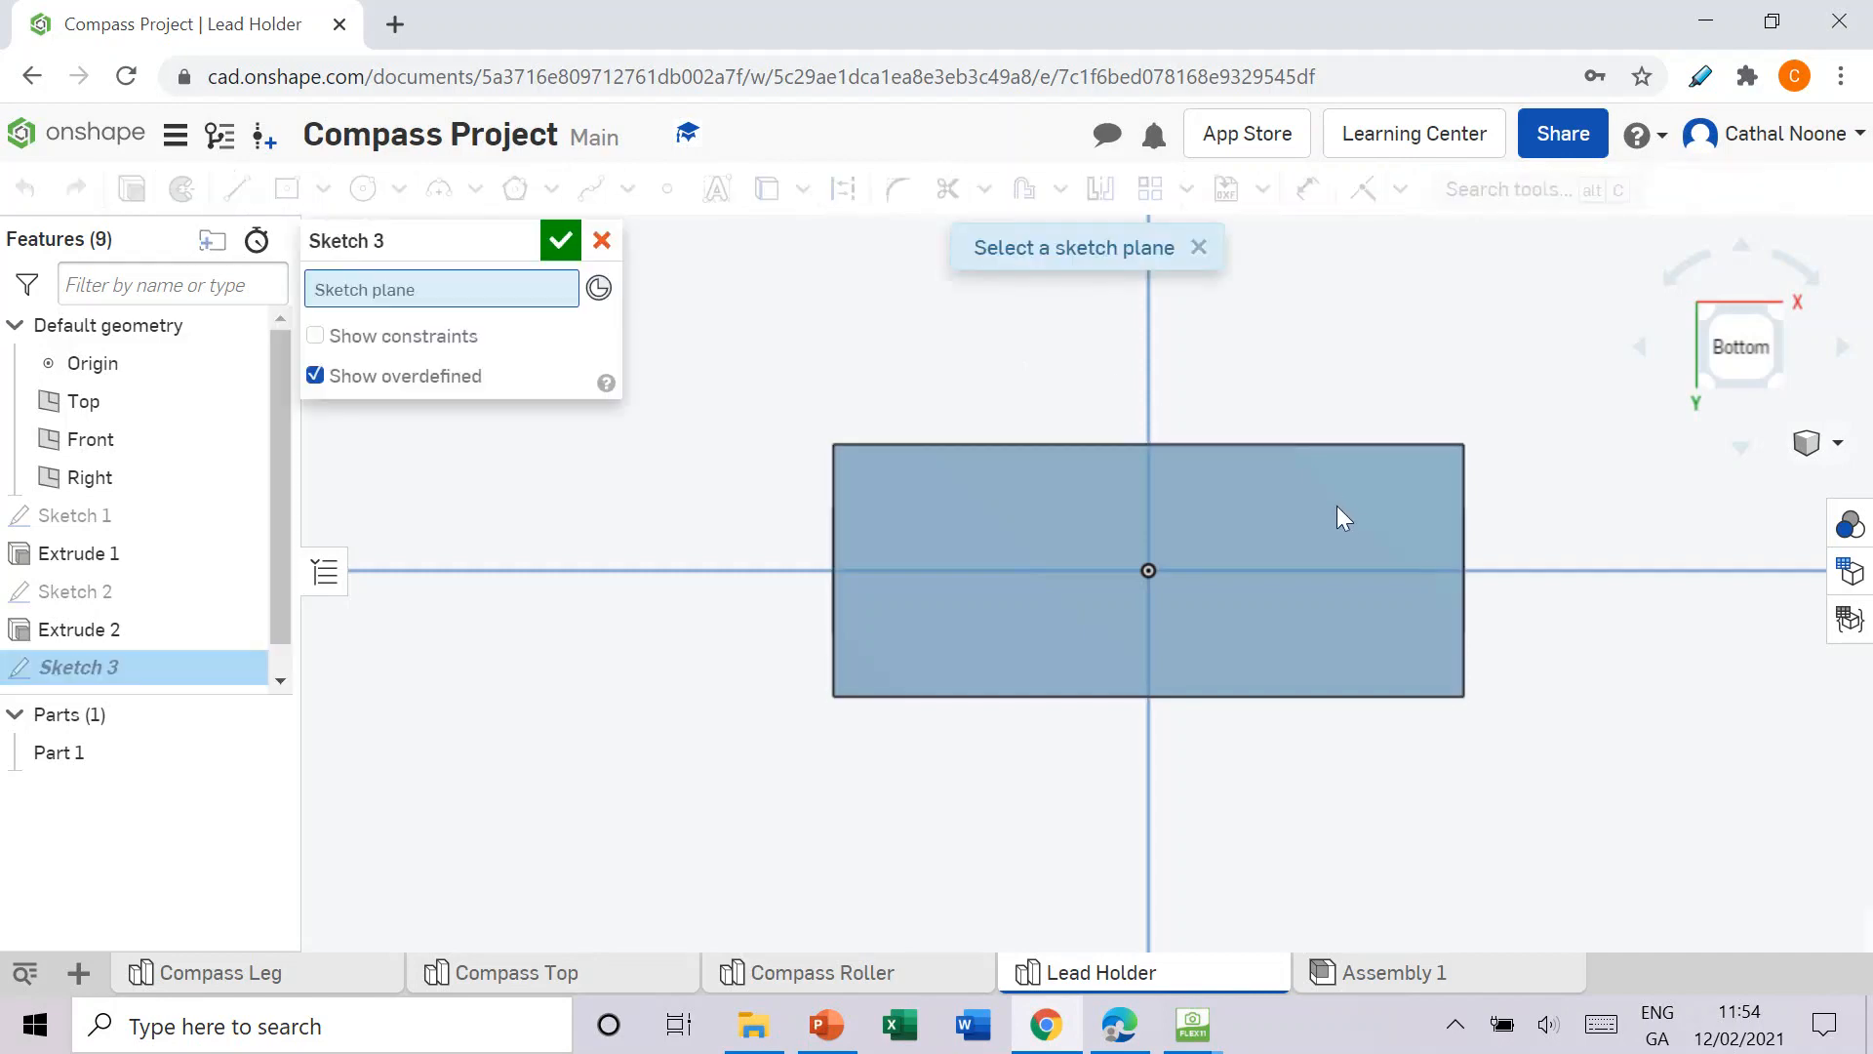
left_click(1337, 508)
Step: Draw a center point circle on the bottom face's horizontal centreline, right of the origin, with a diameter of 2 mm
key("c")
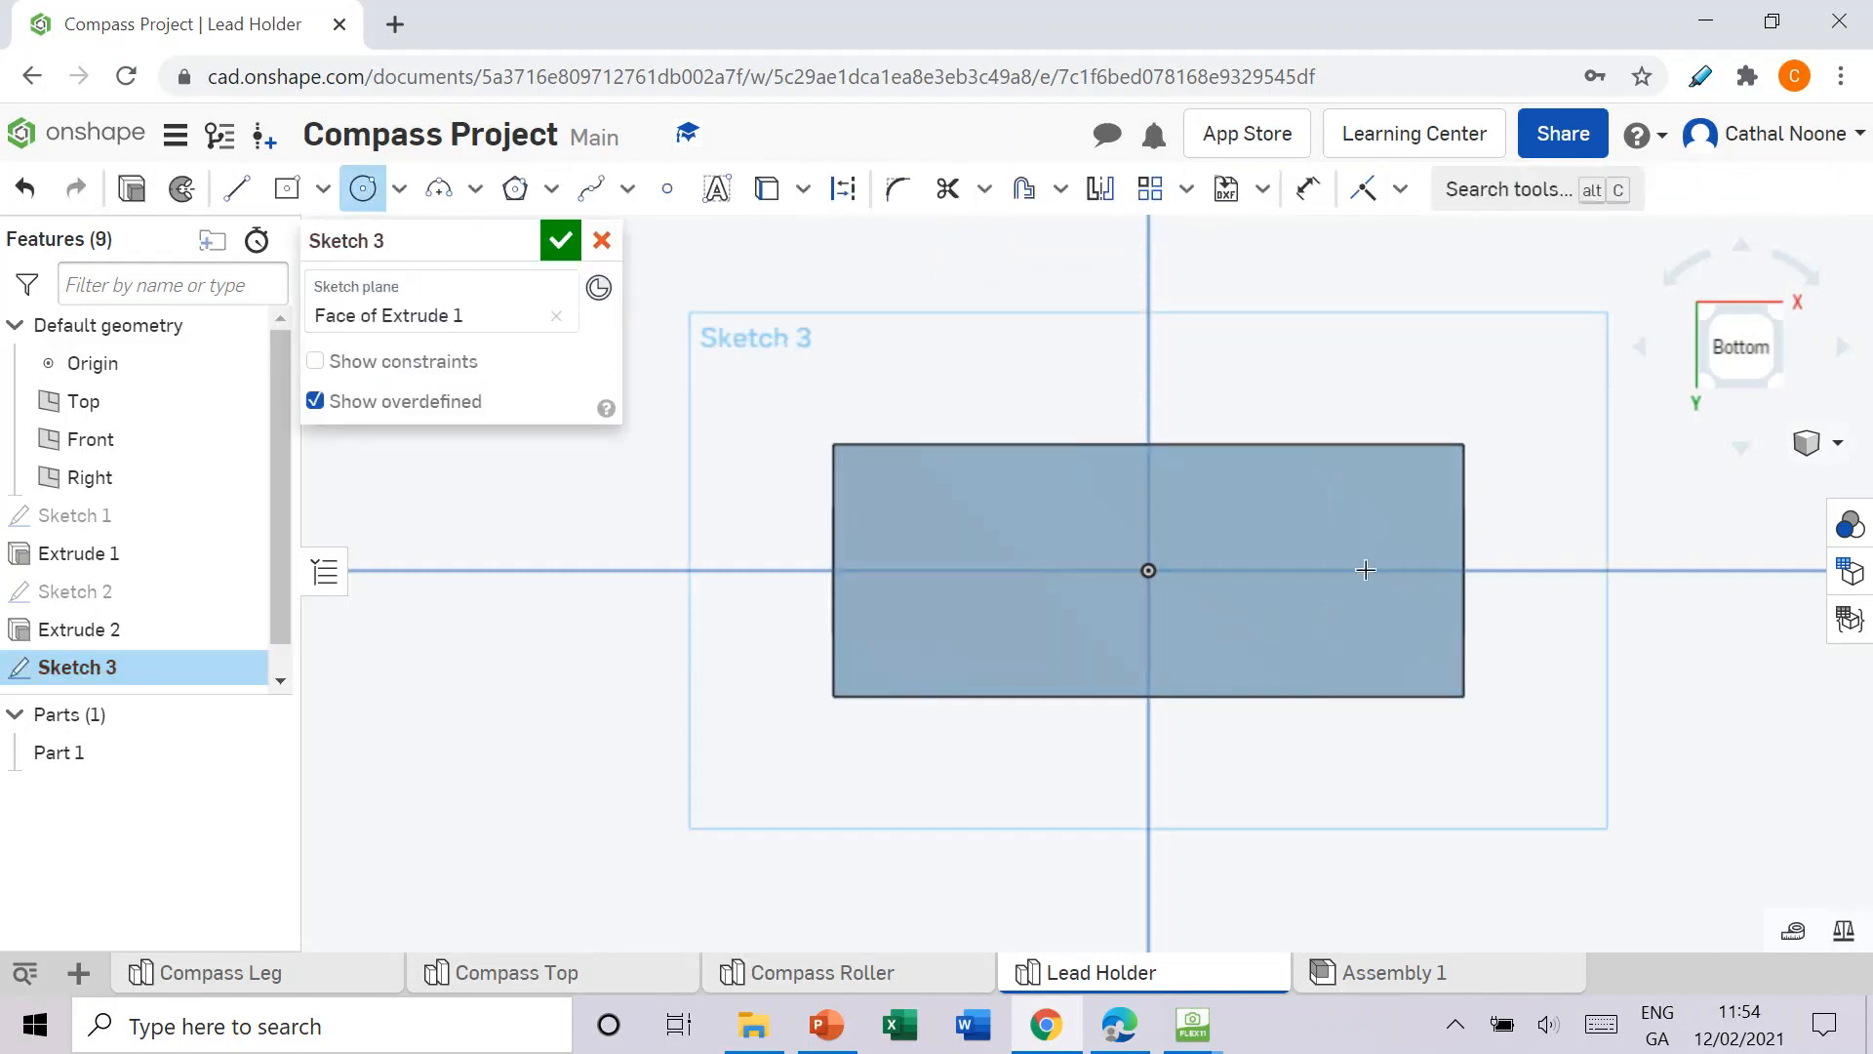
left_click(1292, 569)
left_click(1347, 611)
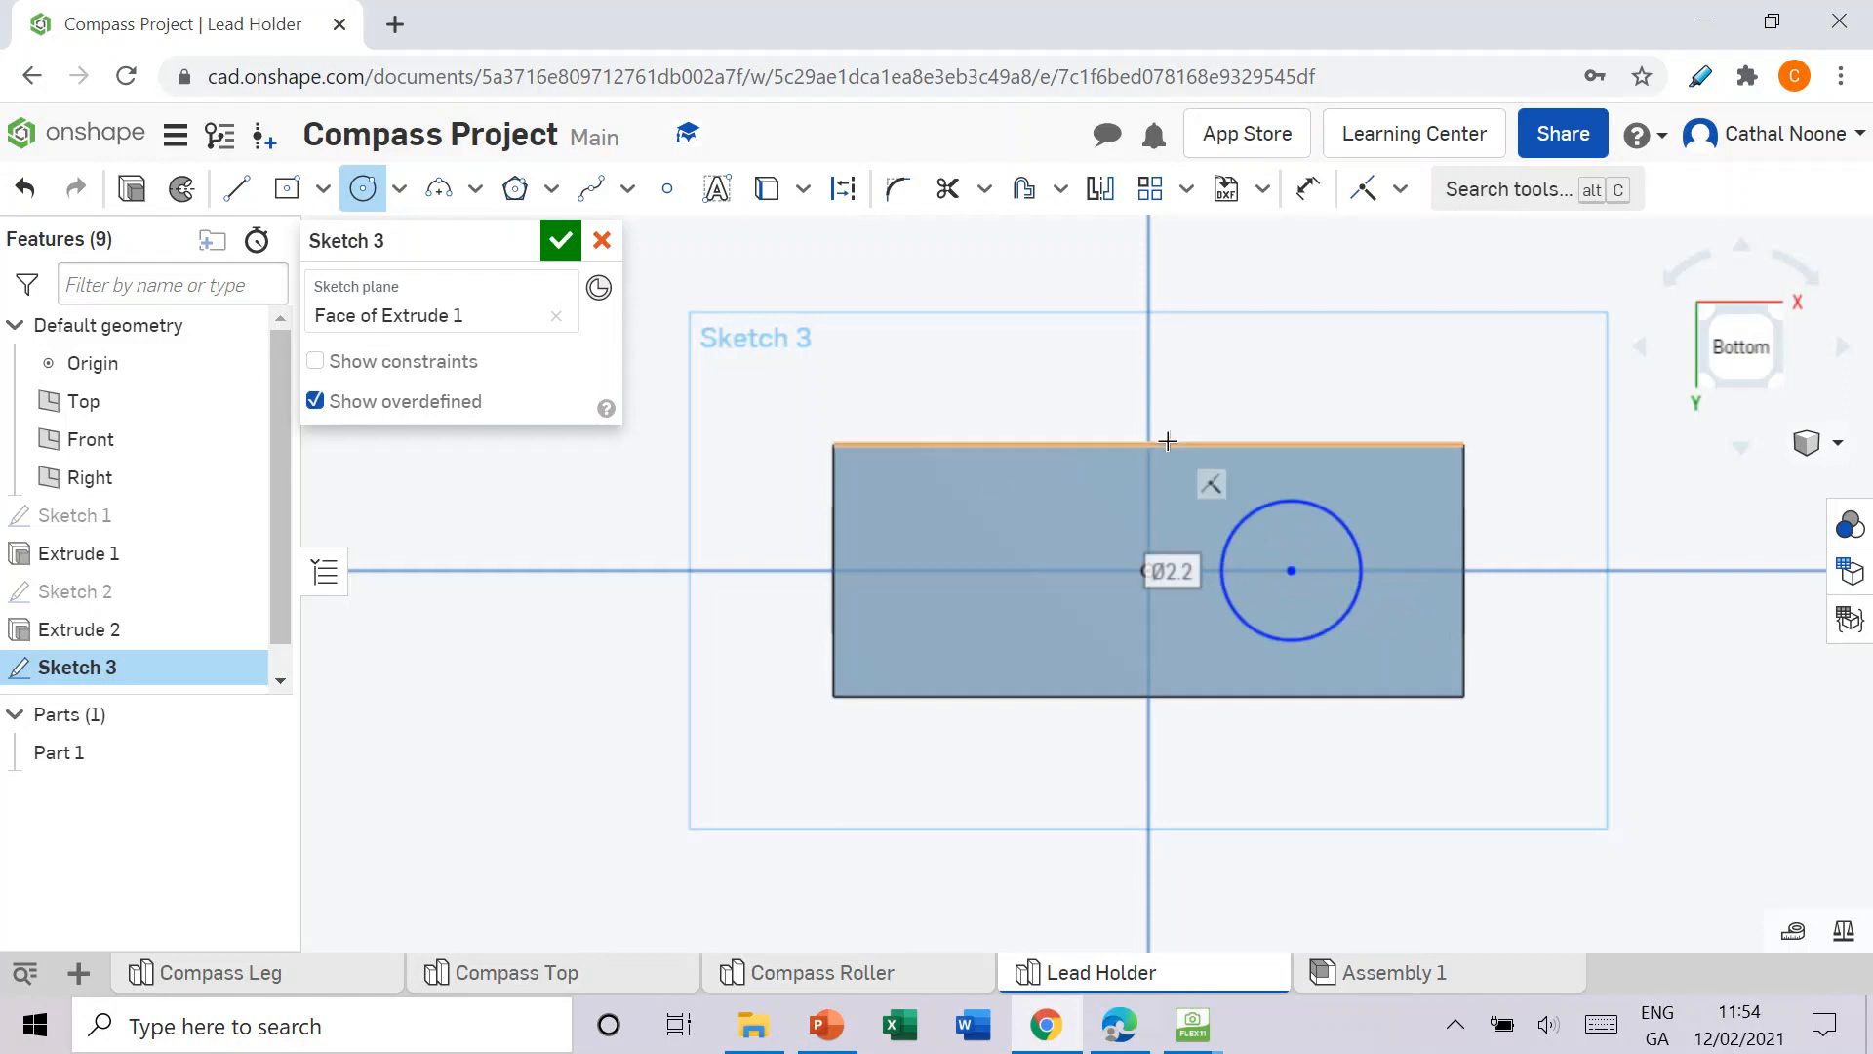
type("2")
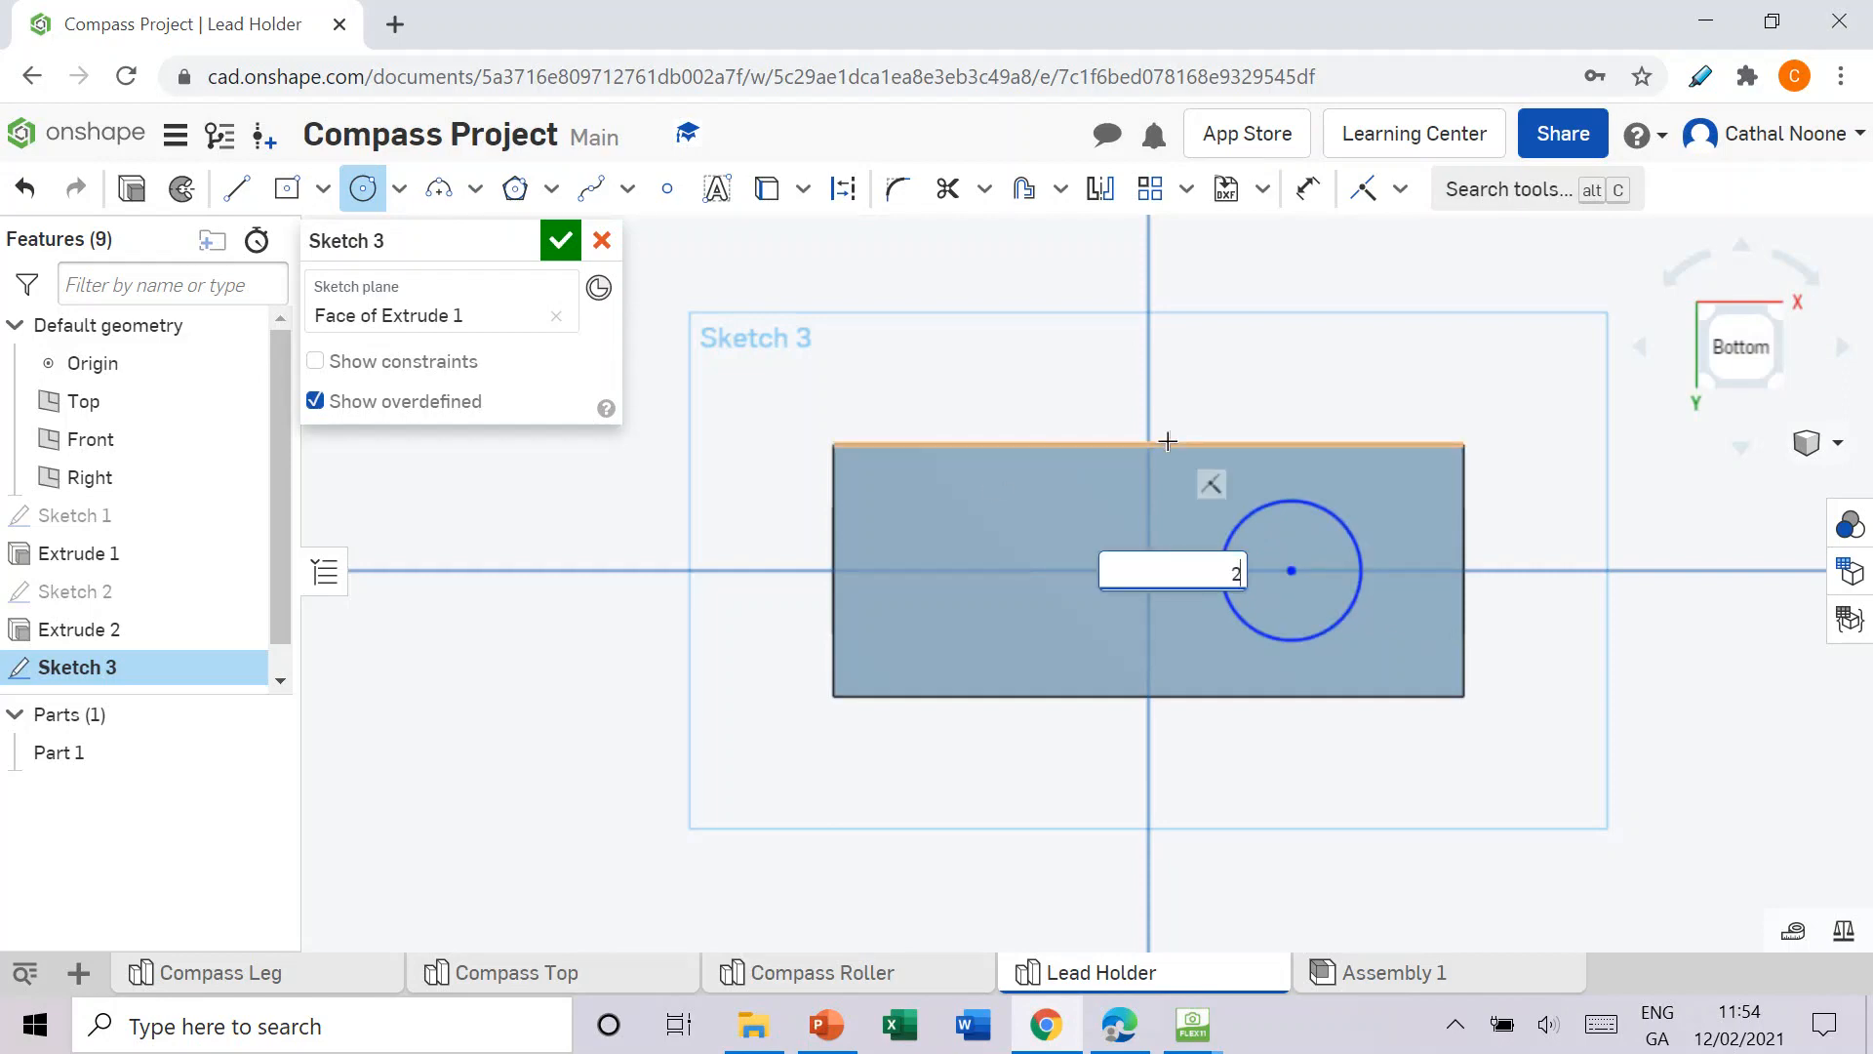
key("Return")
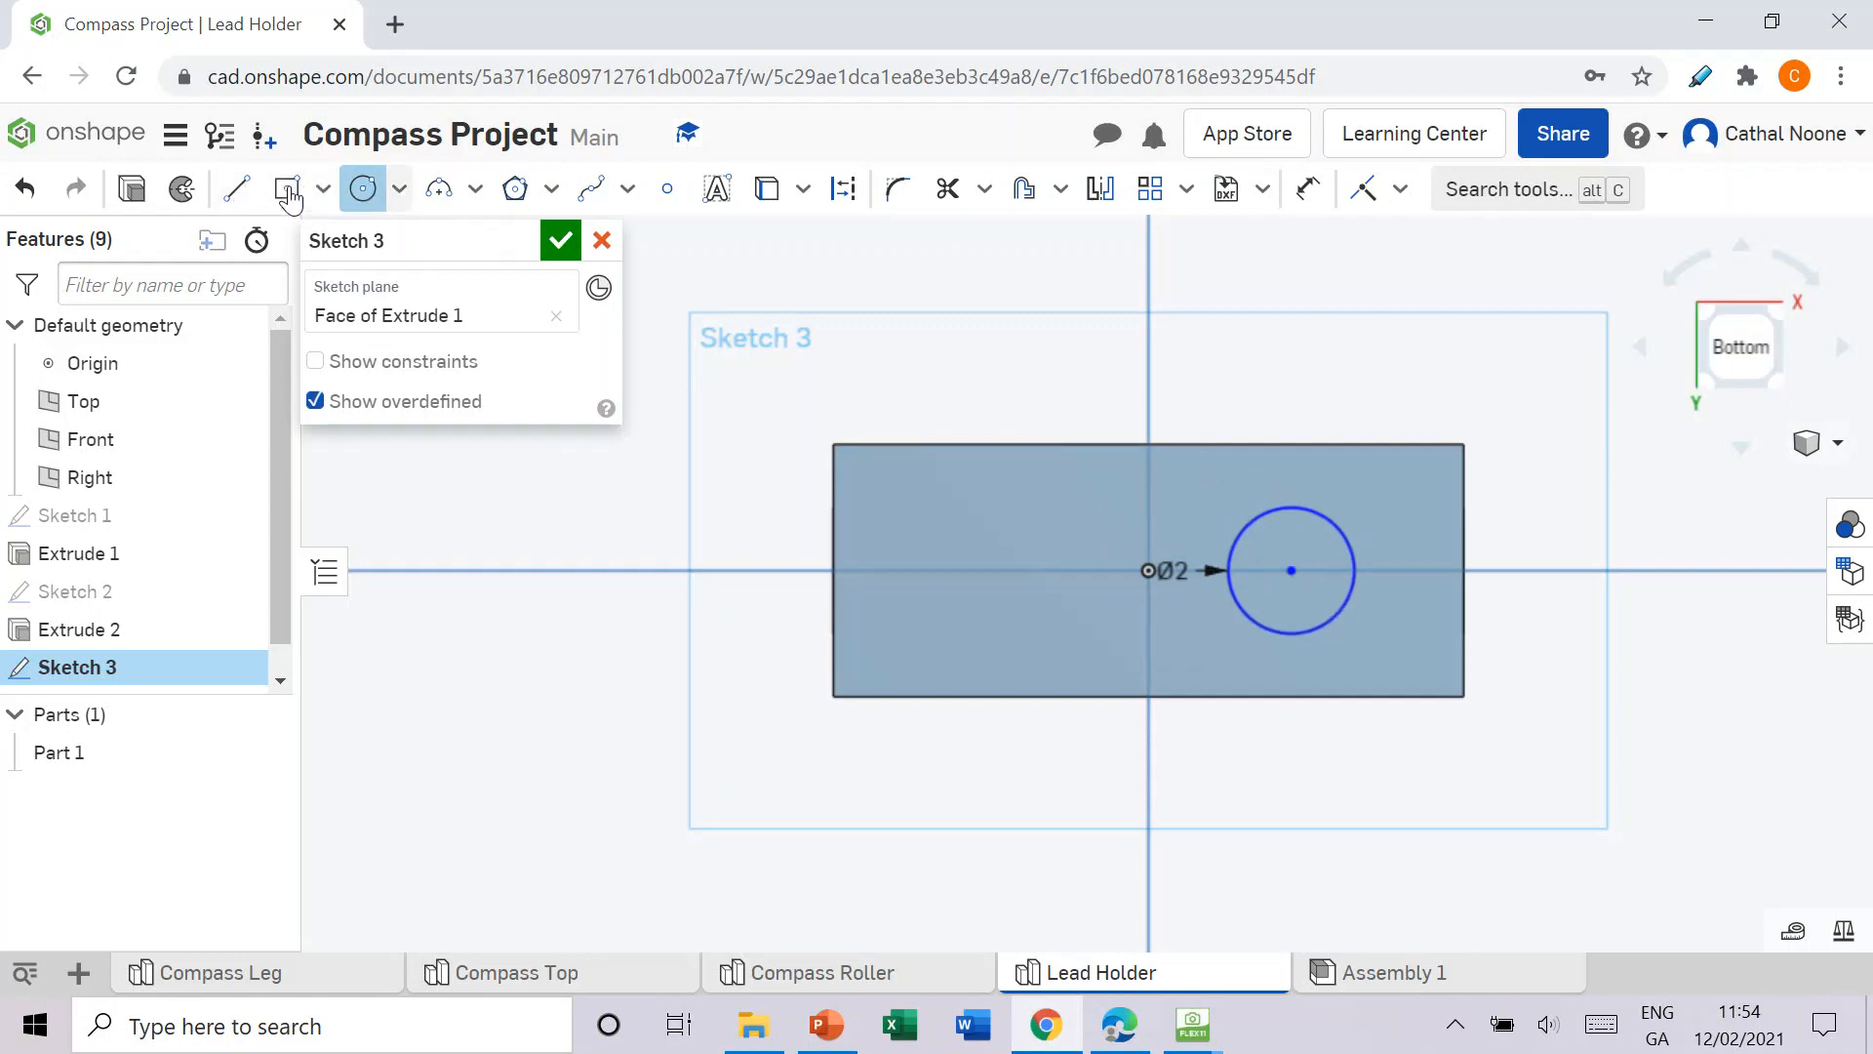
Step: Dimension the circle's centre vertically from the upper long edge of the bottom face
left_click(1308, 188)
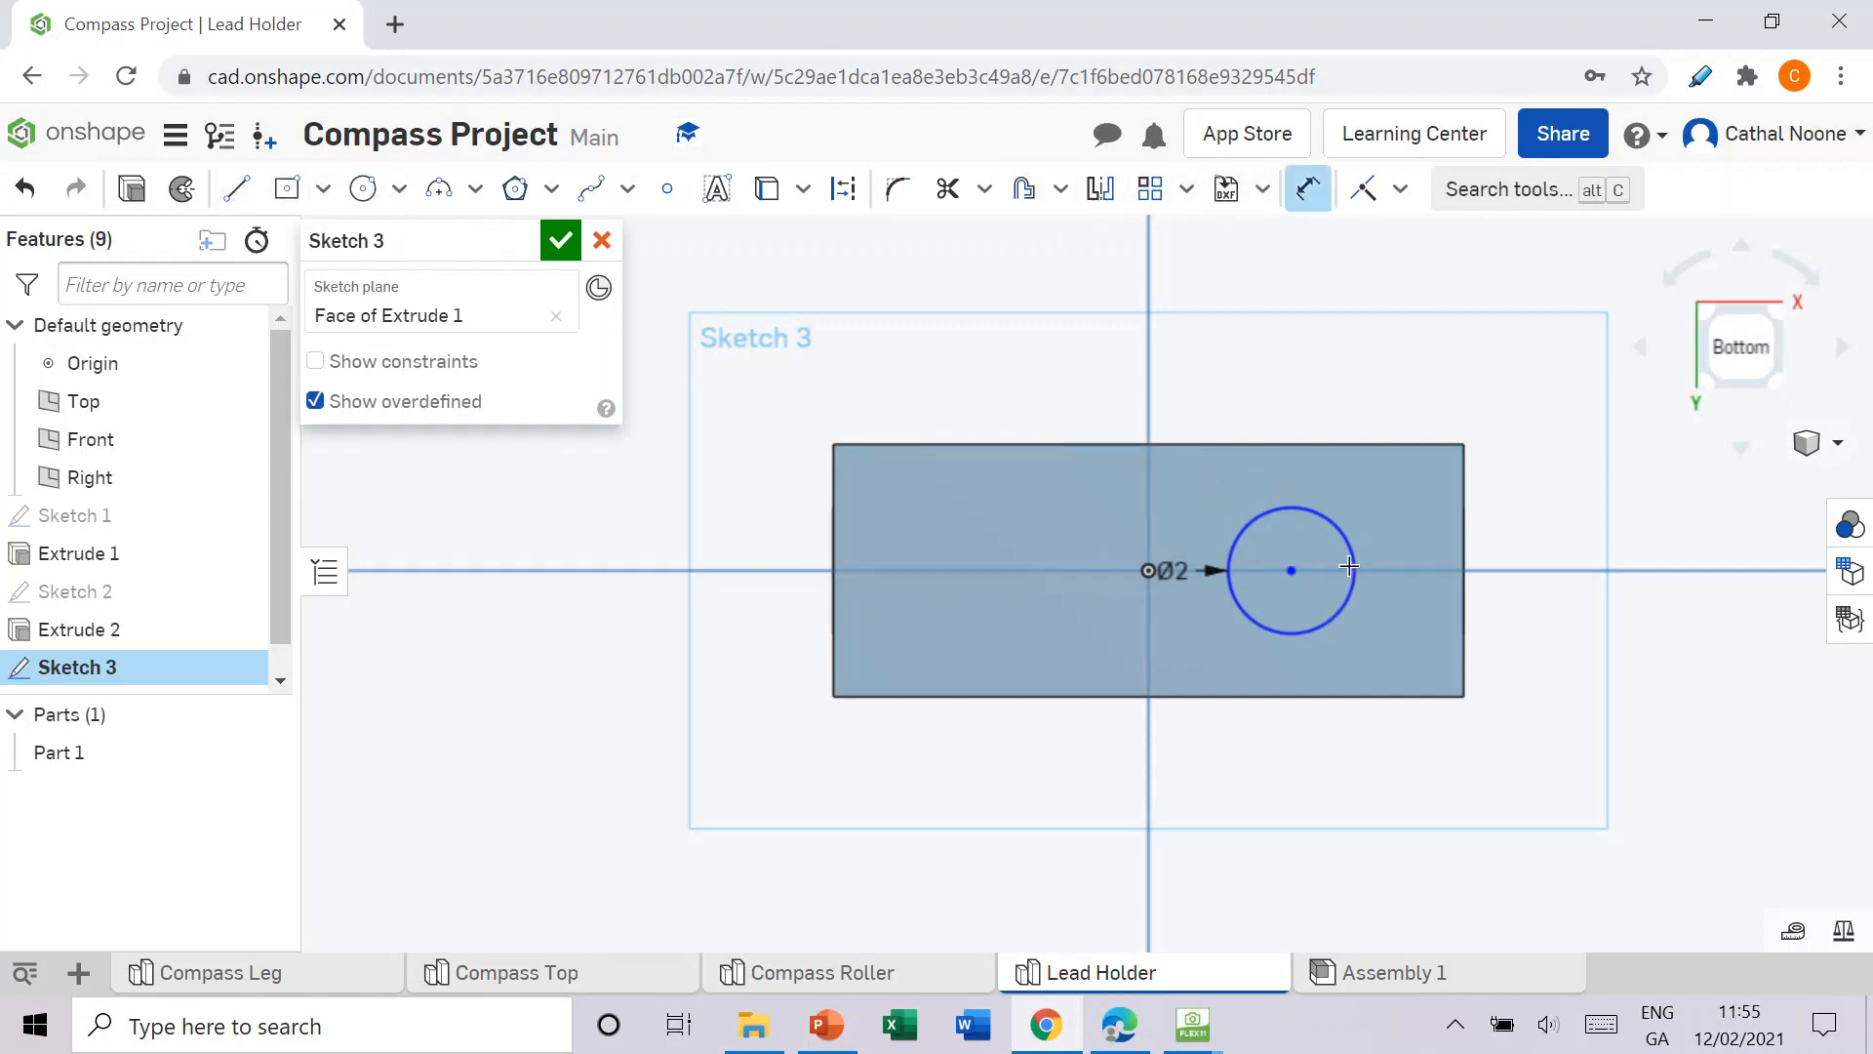
left_click(1289, 571)
left_click(1290, 445)
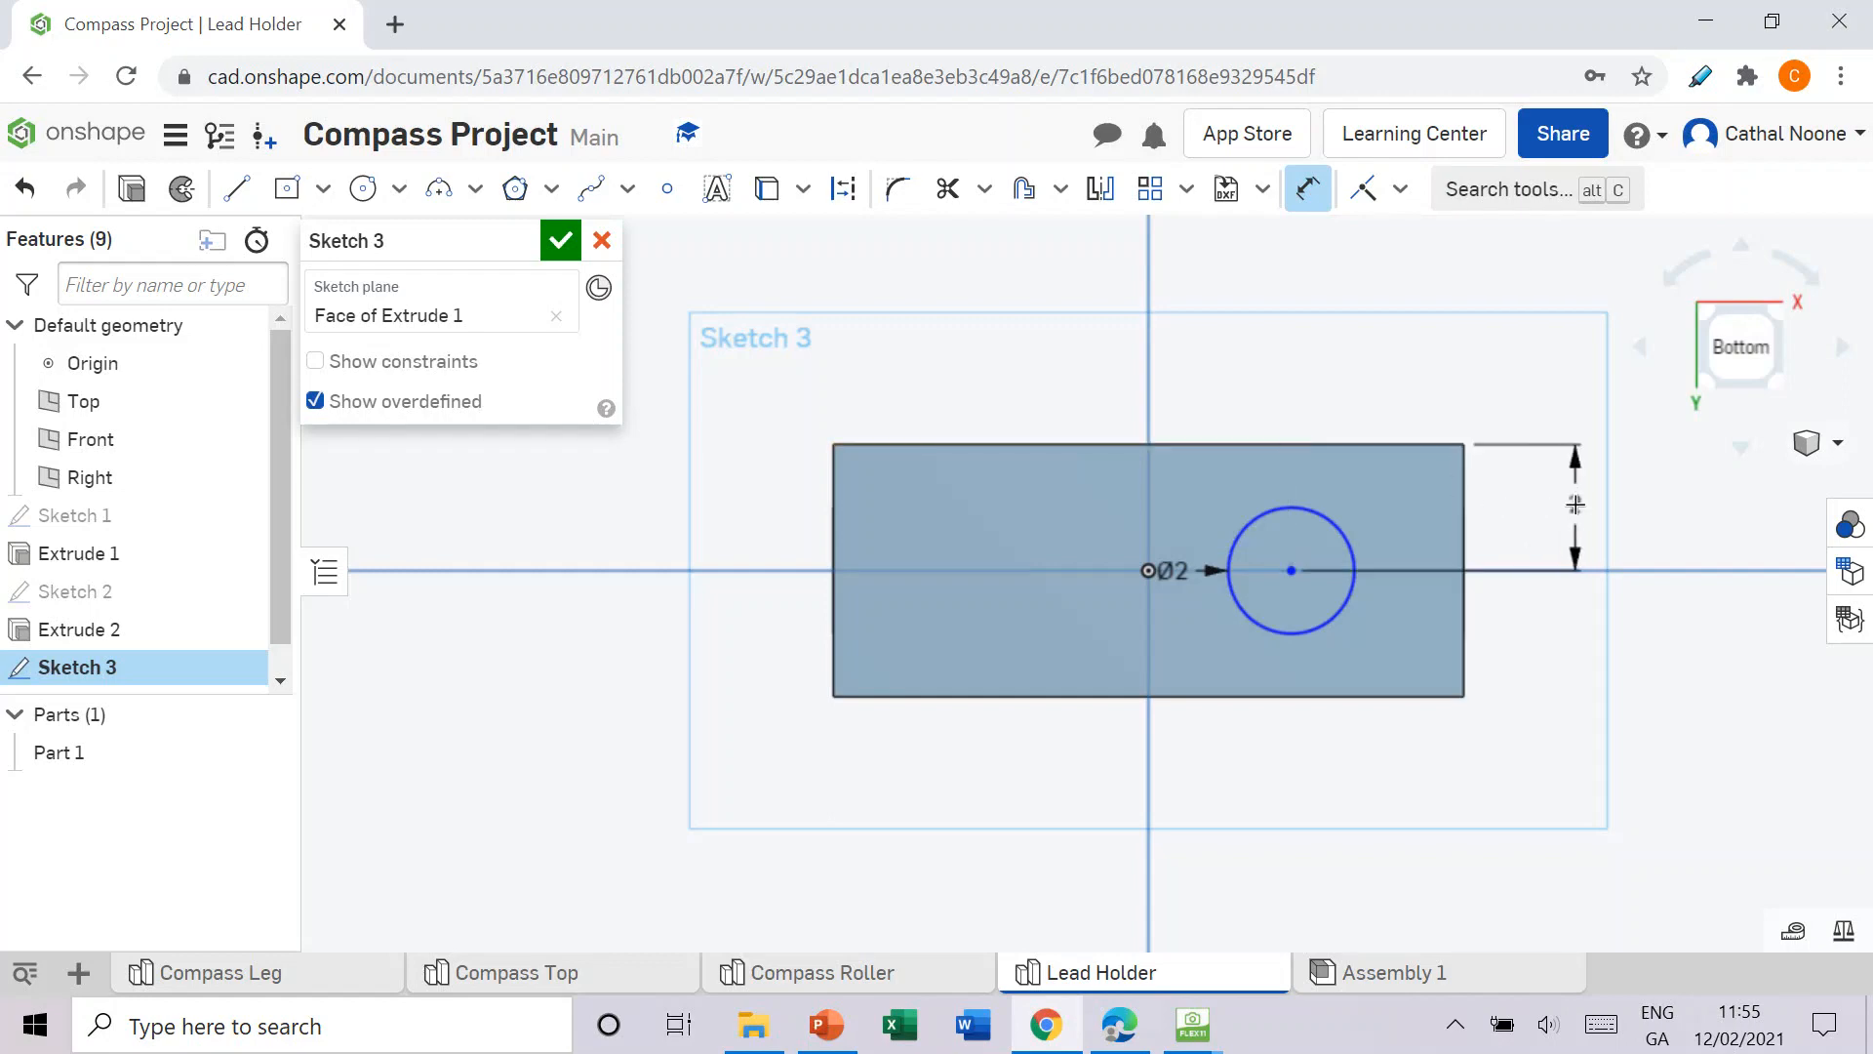
left_click(1576, 505)
key("Return")
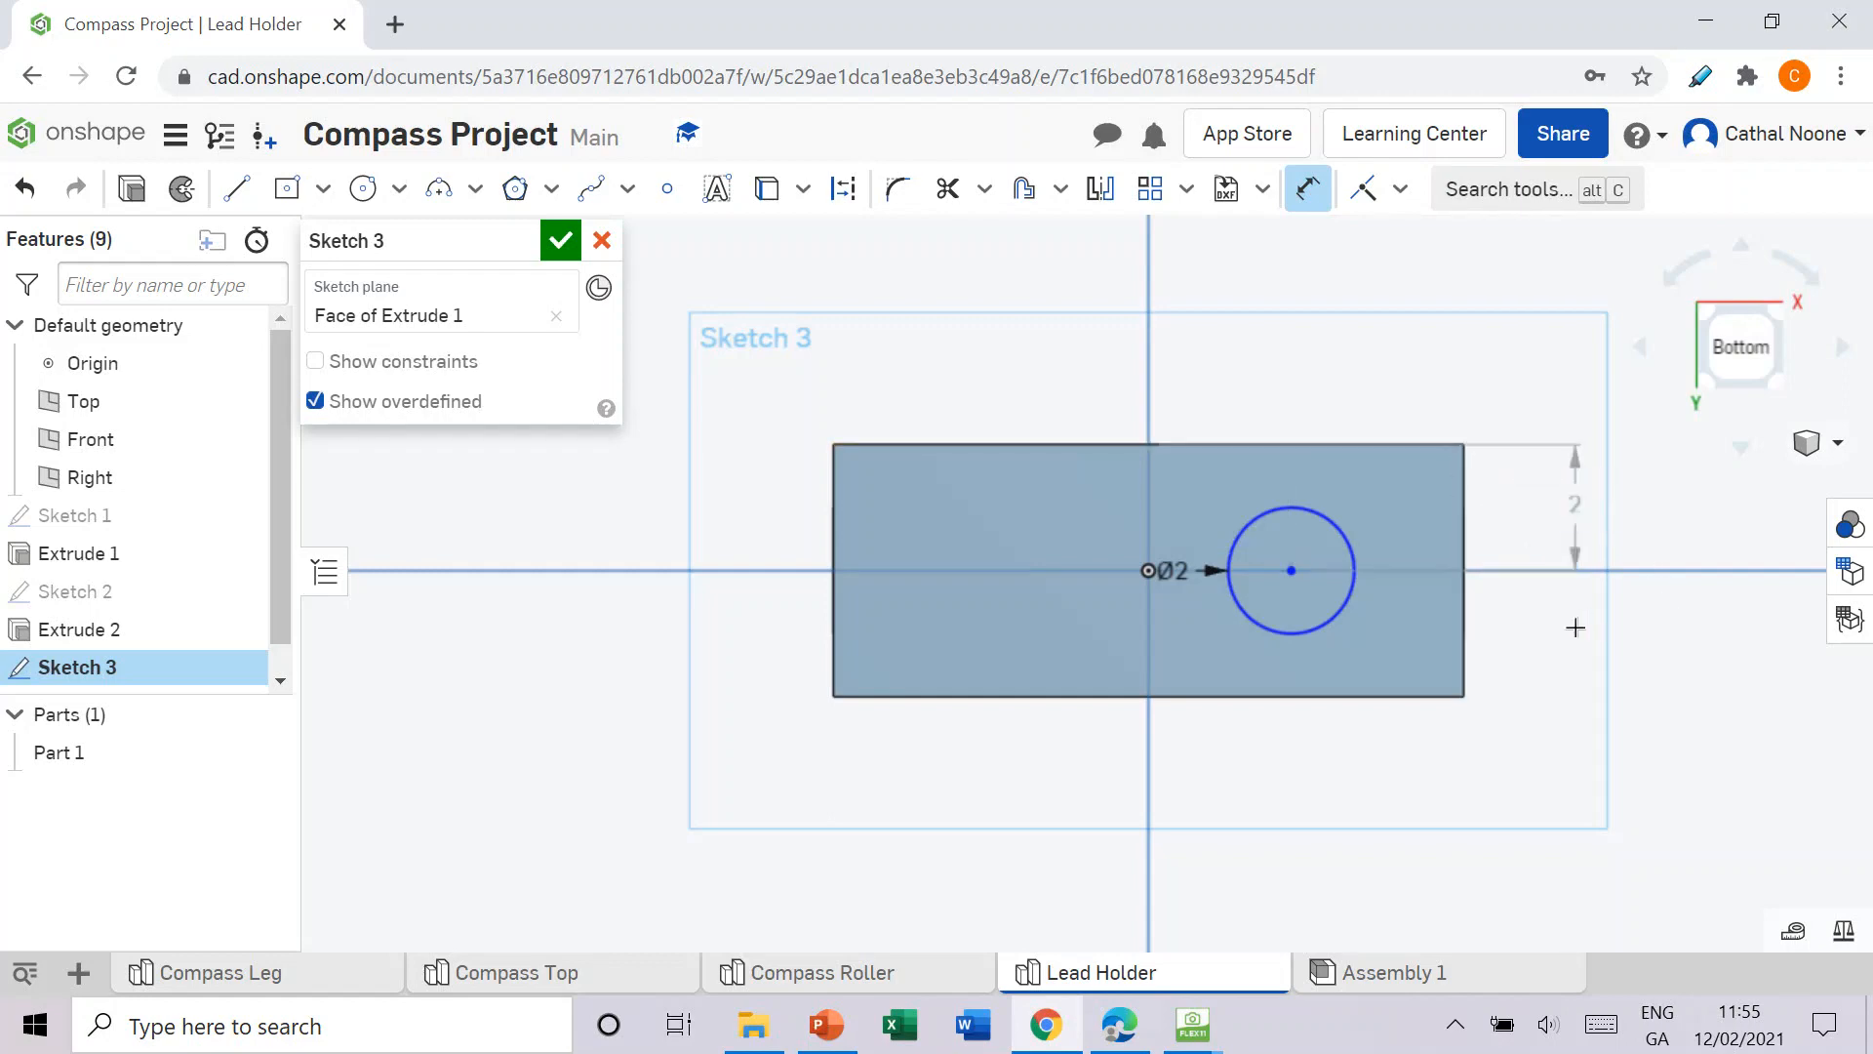
Step: Dimension the circle's centre 4 mm from the face's right edge, checking the value in the PDF, and finish the sketch
left_click(1289, 572)
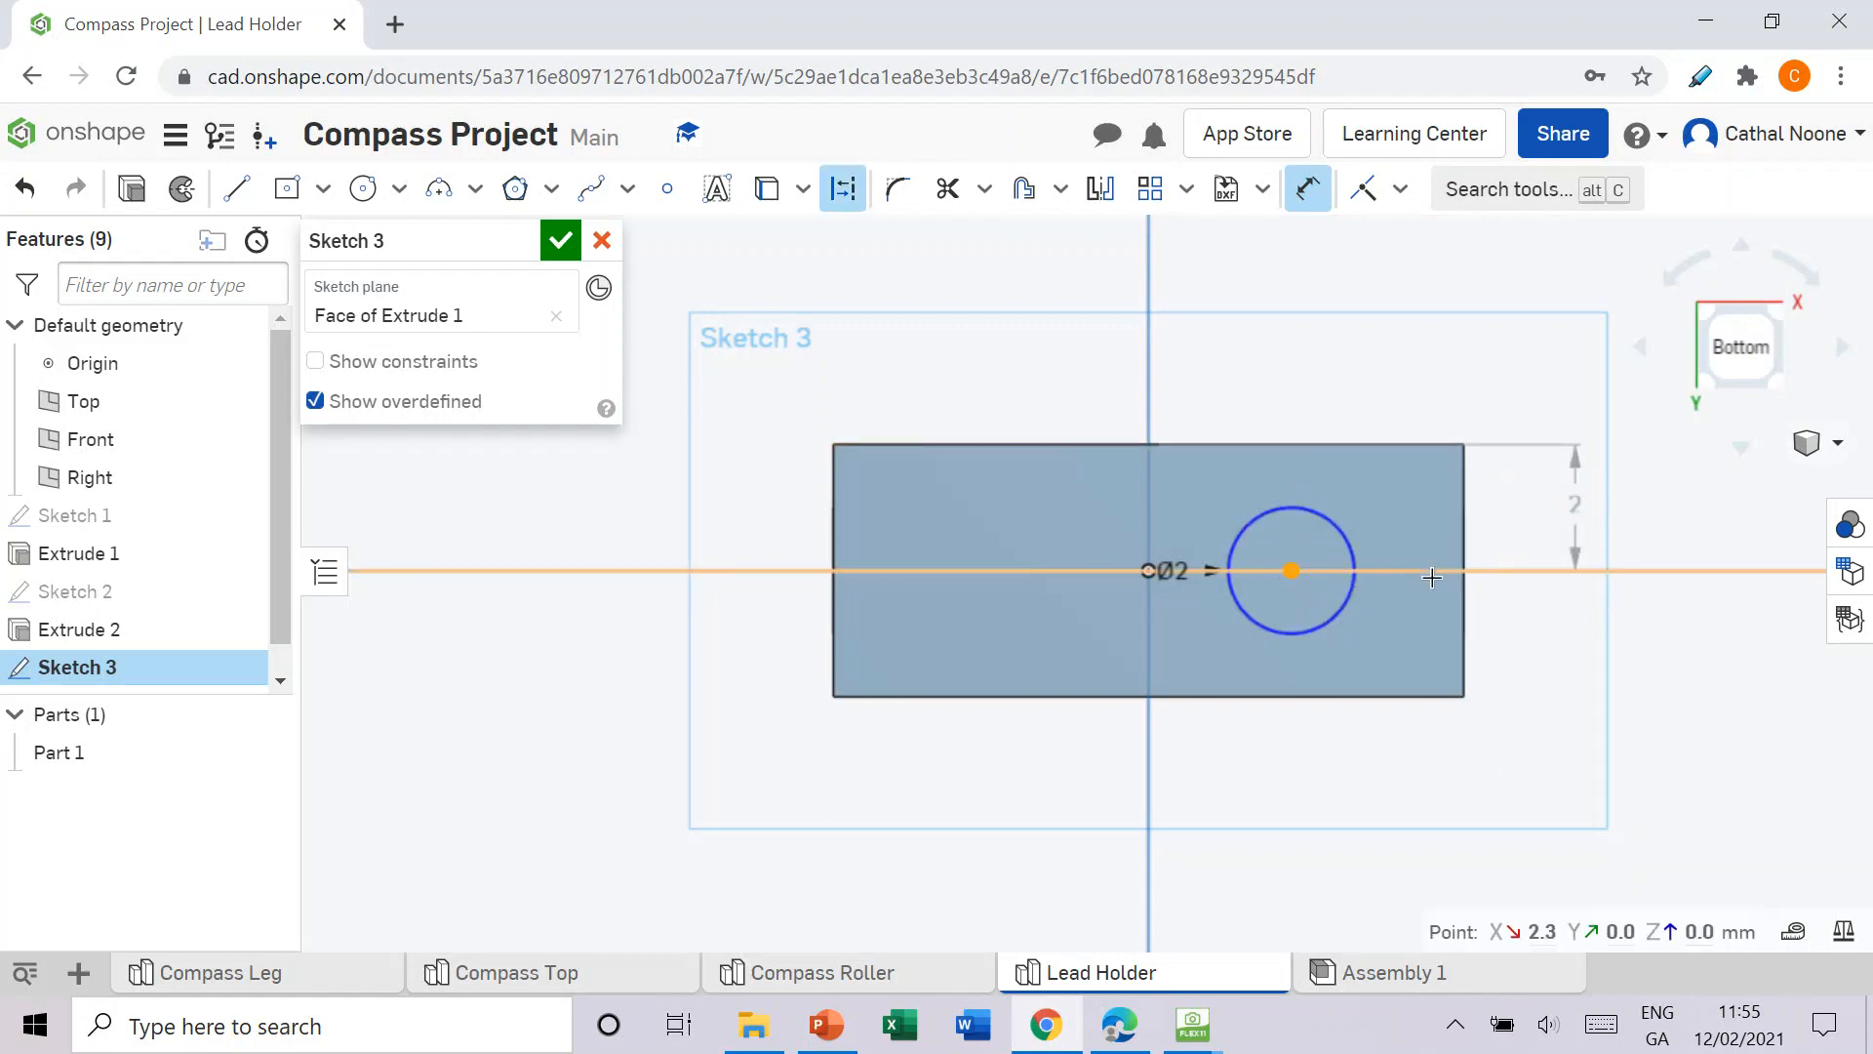
left_click(1463, 566)
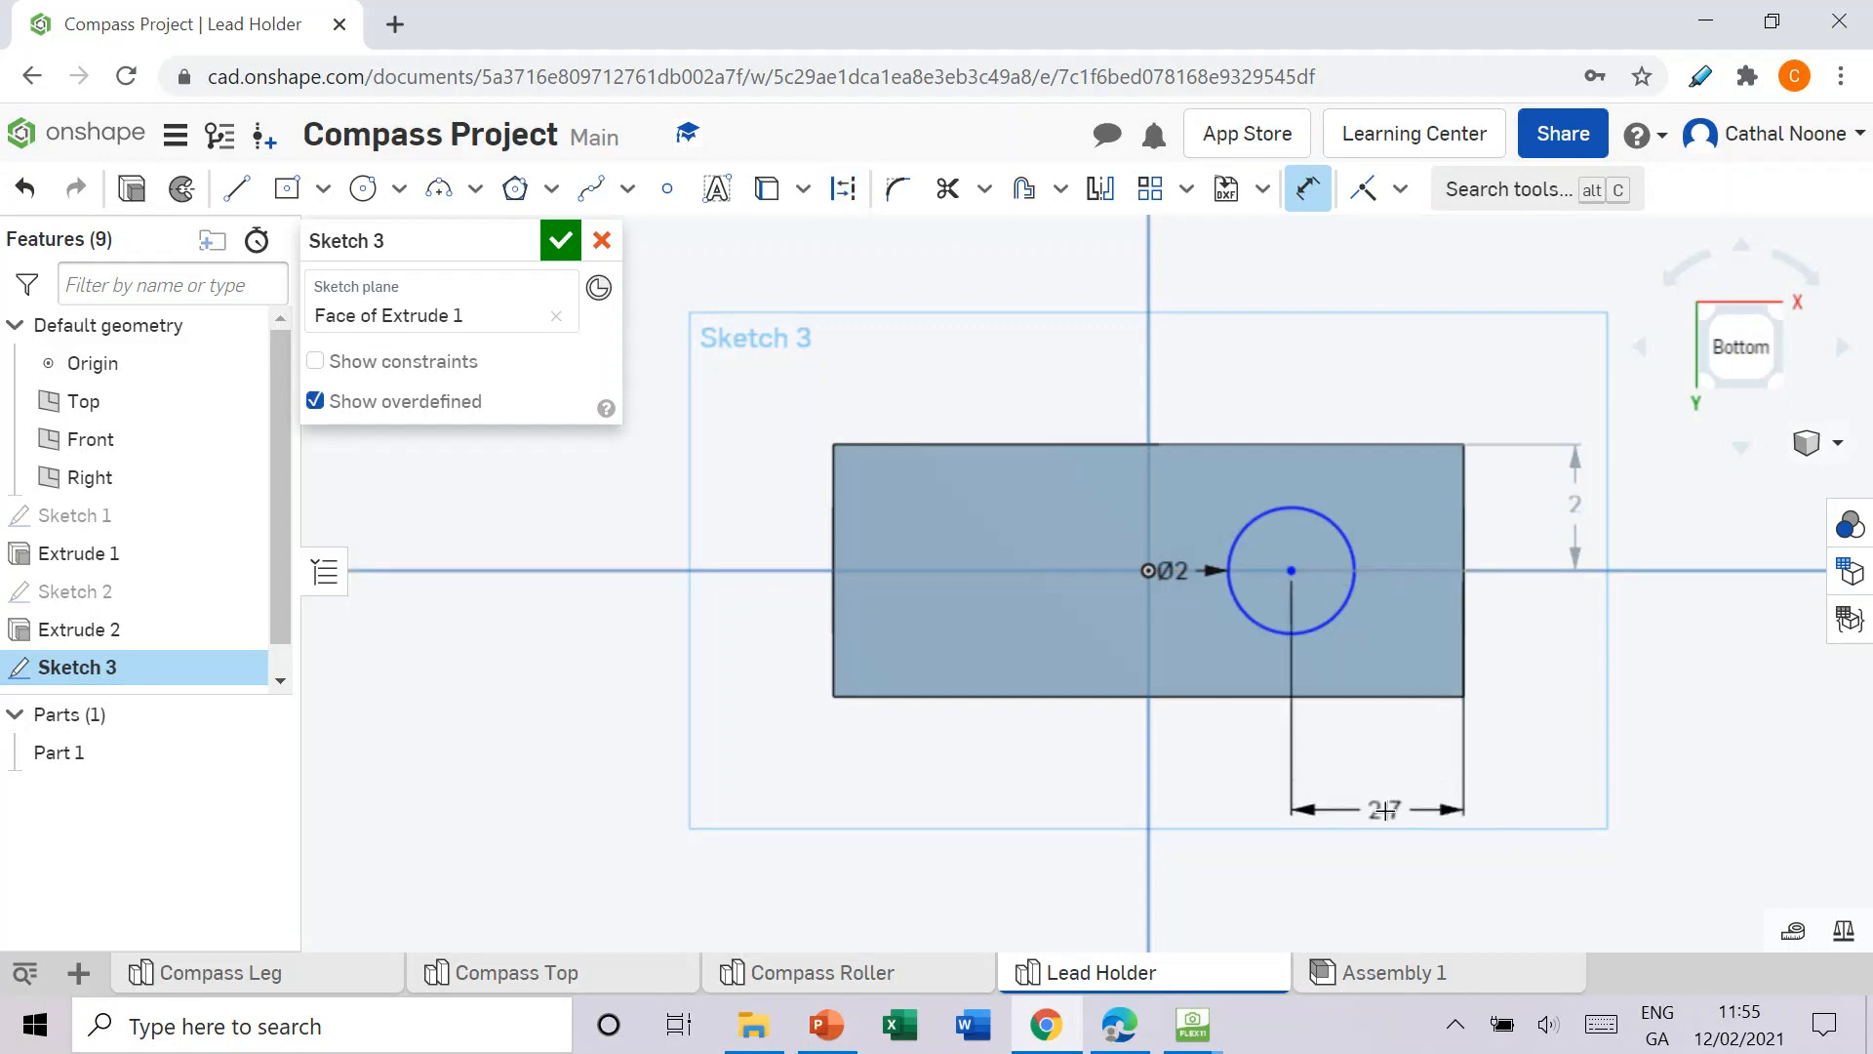
left_click(1357, 844)
left_click(1120, 1025)
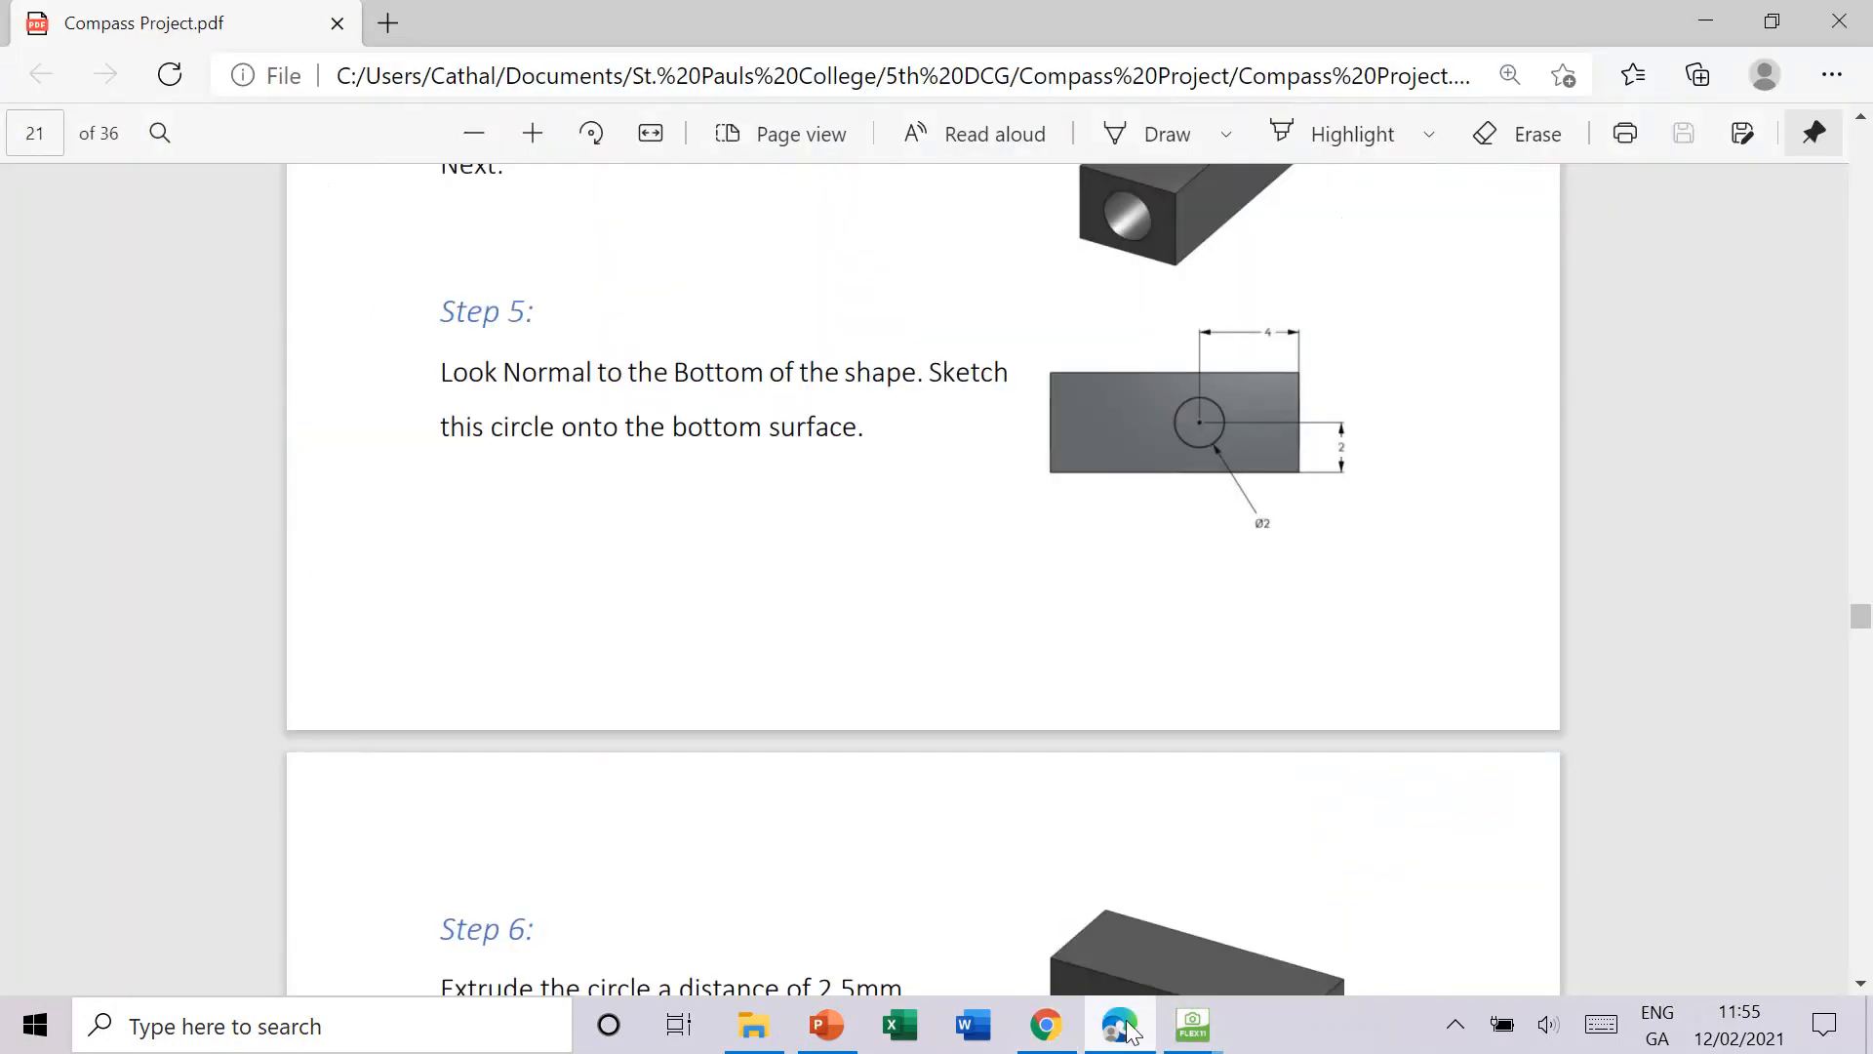
left_click(1124, 1027)
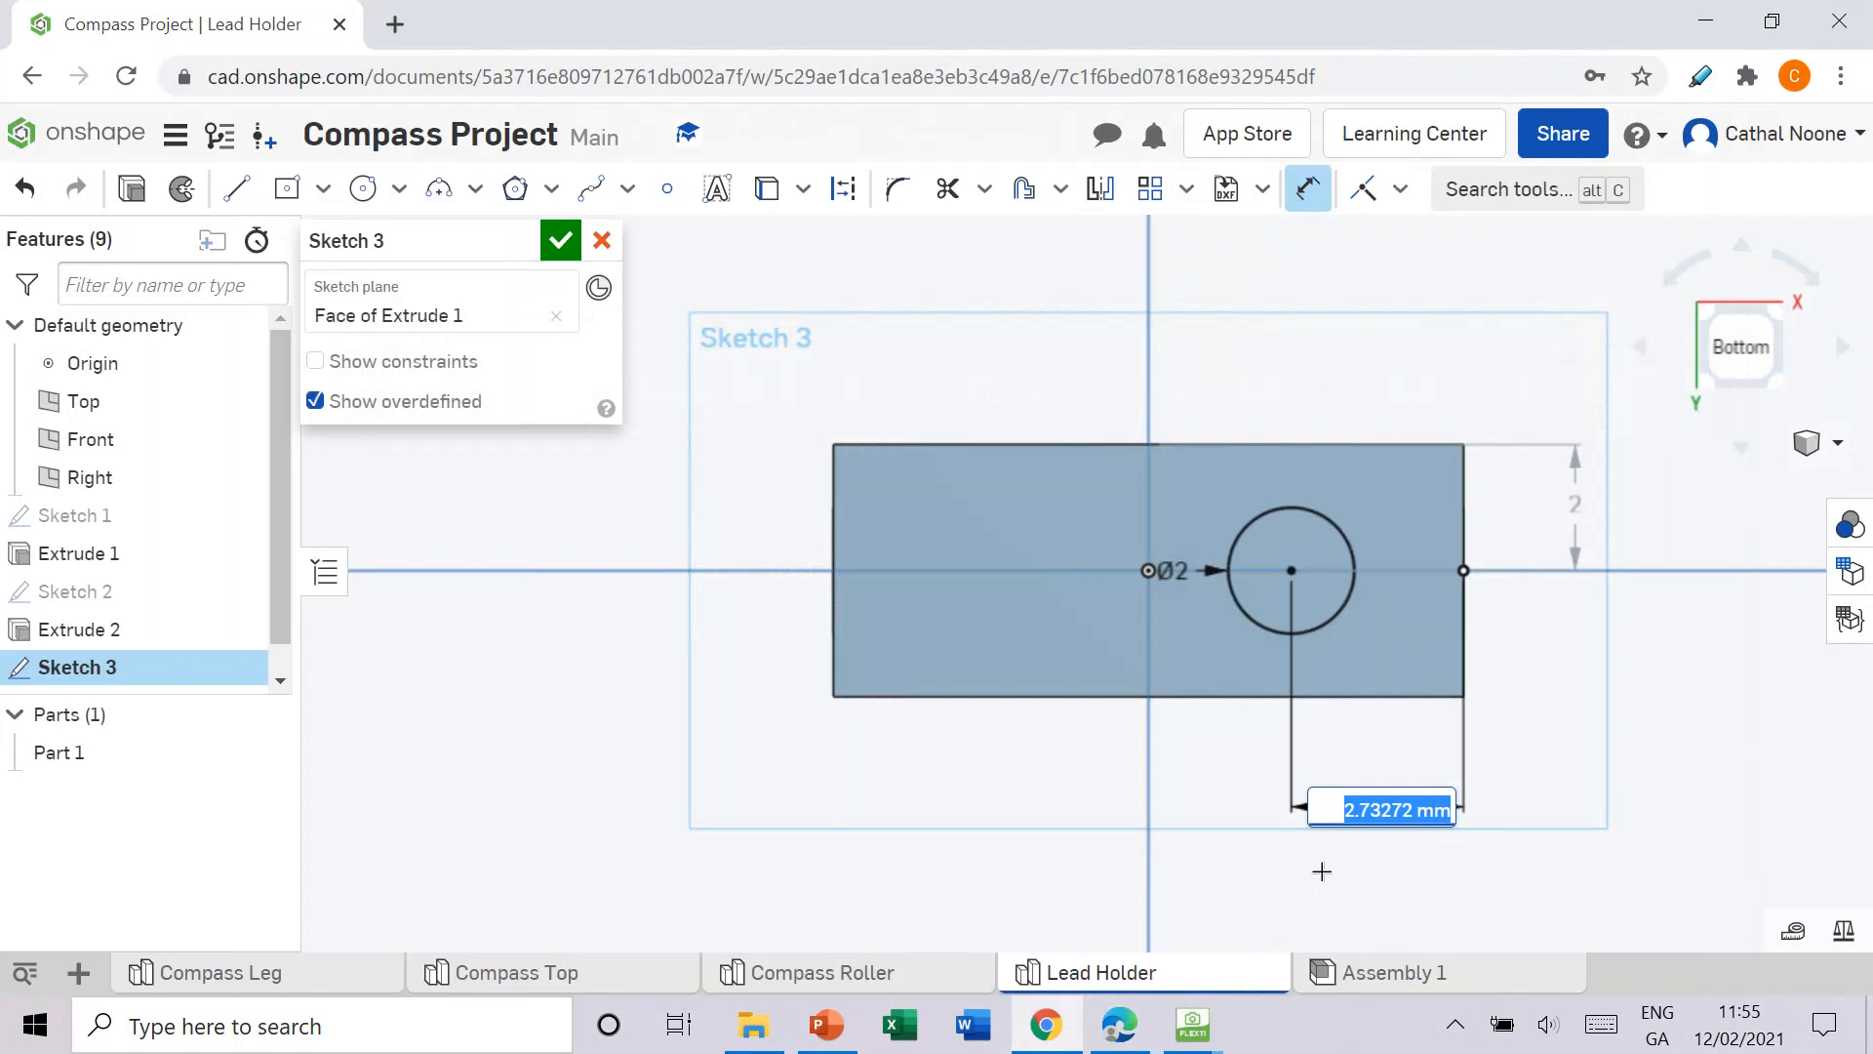
type("4")
key("Return")
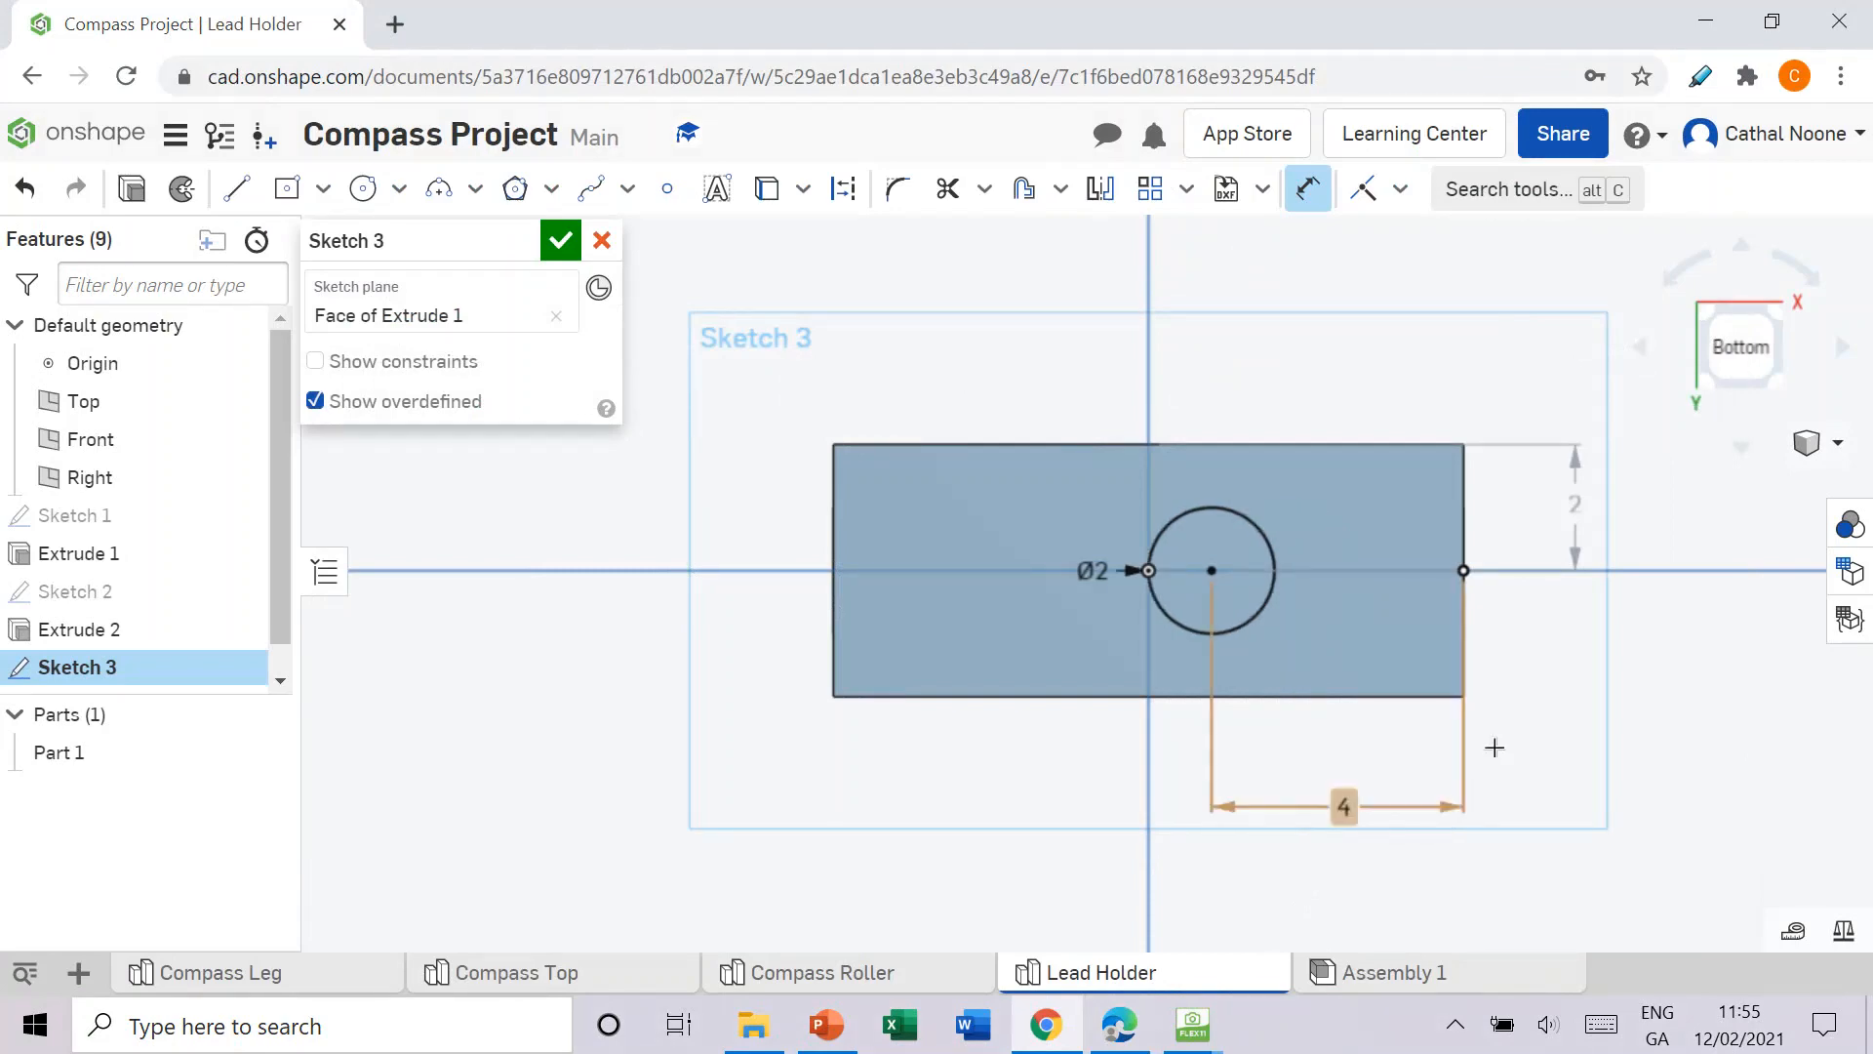
left_click(573, 244)
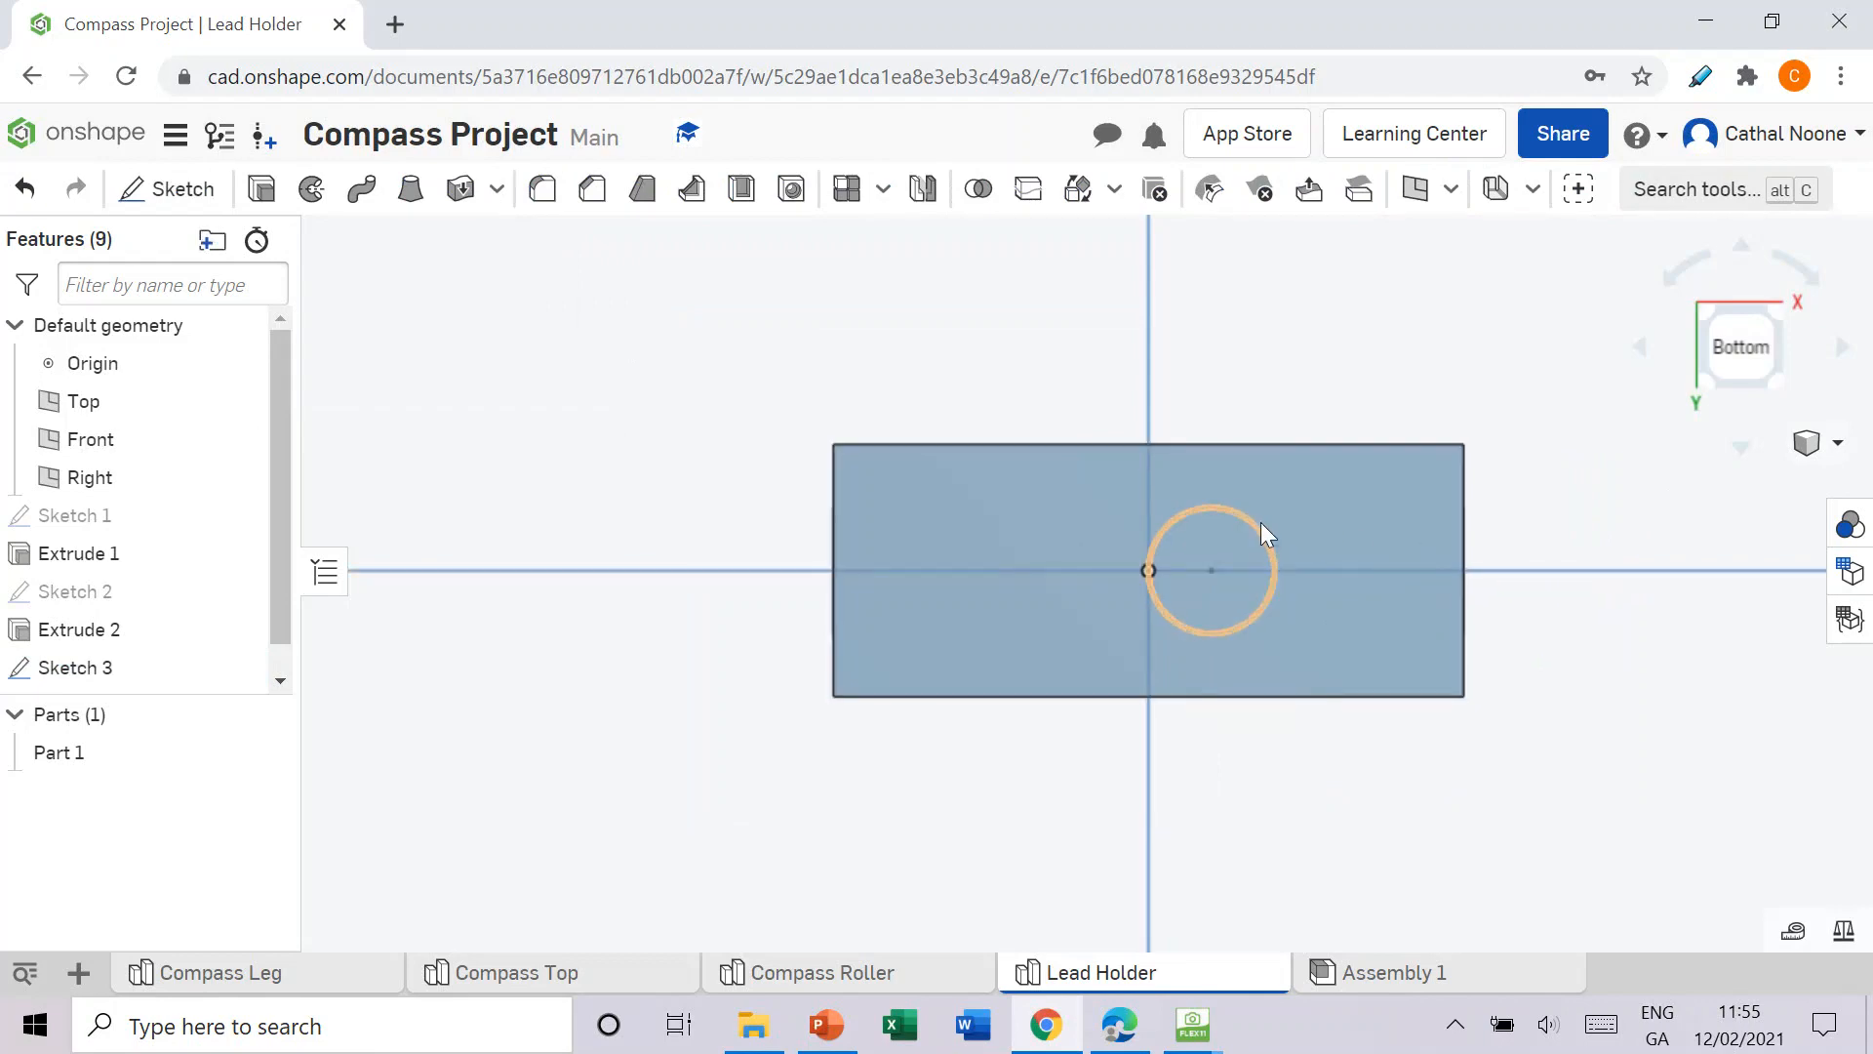
Step: Switch to the project PDF, read Step 6 on extruding the bottom circle, and return to Onshape
right_click_drag(1261, 523, 1232, 612)
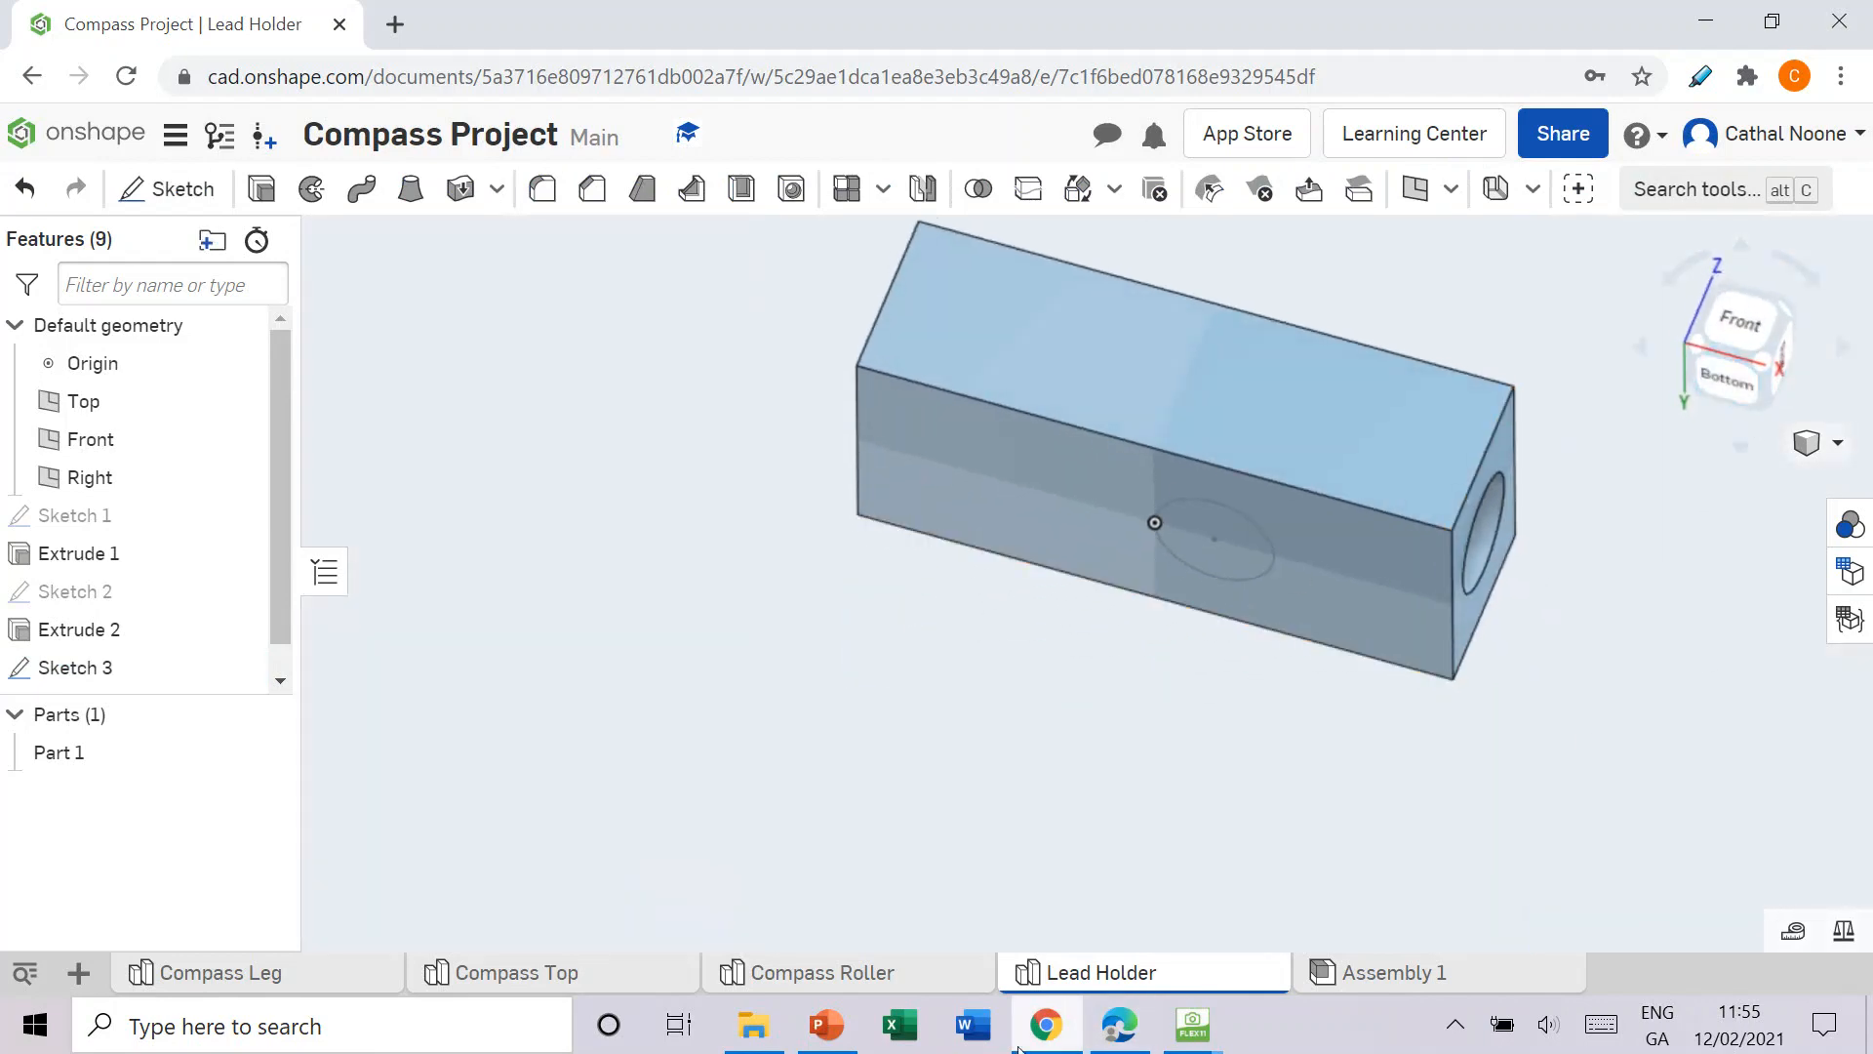
left_click(1119, 1025)
scroll(995, 468, "down", 3)
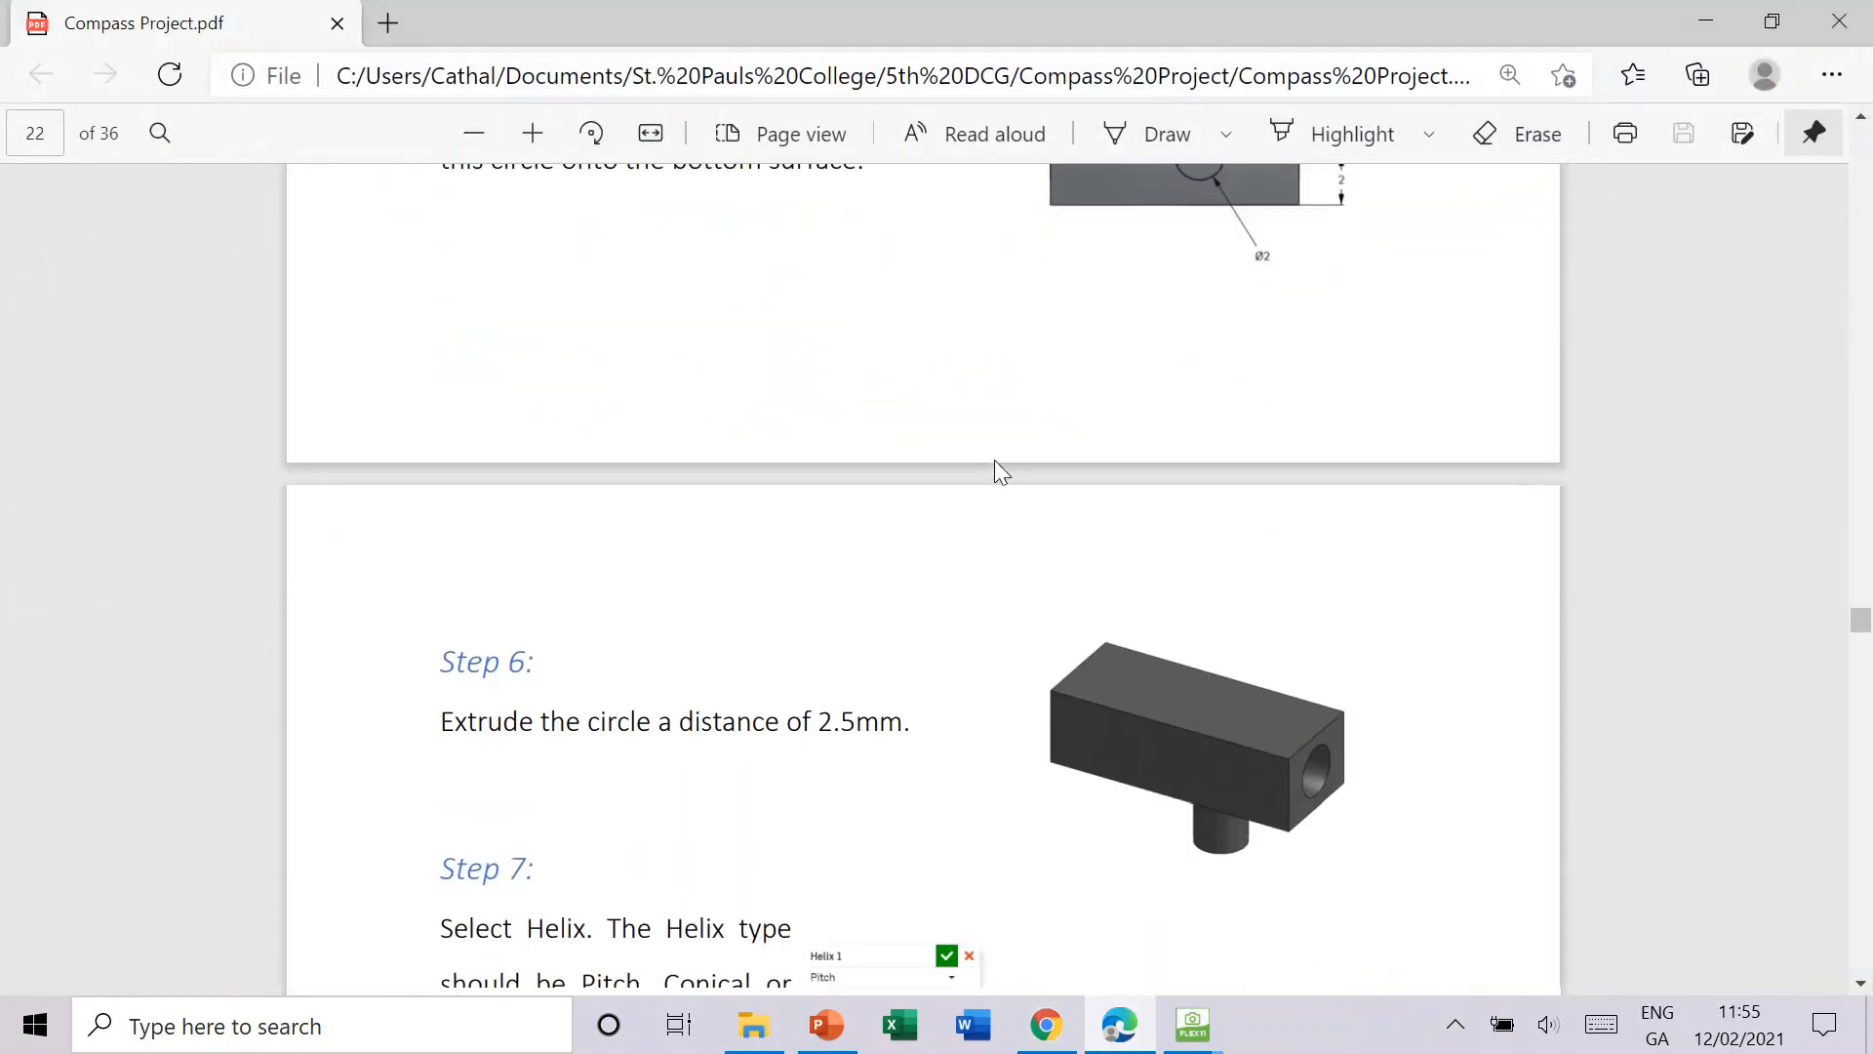
scroll(995, 468, "down", 3)
left_click_drag(444, 453, 890, 447)
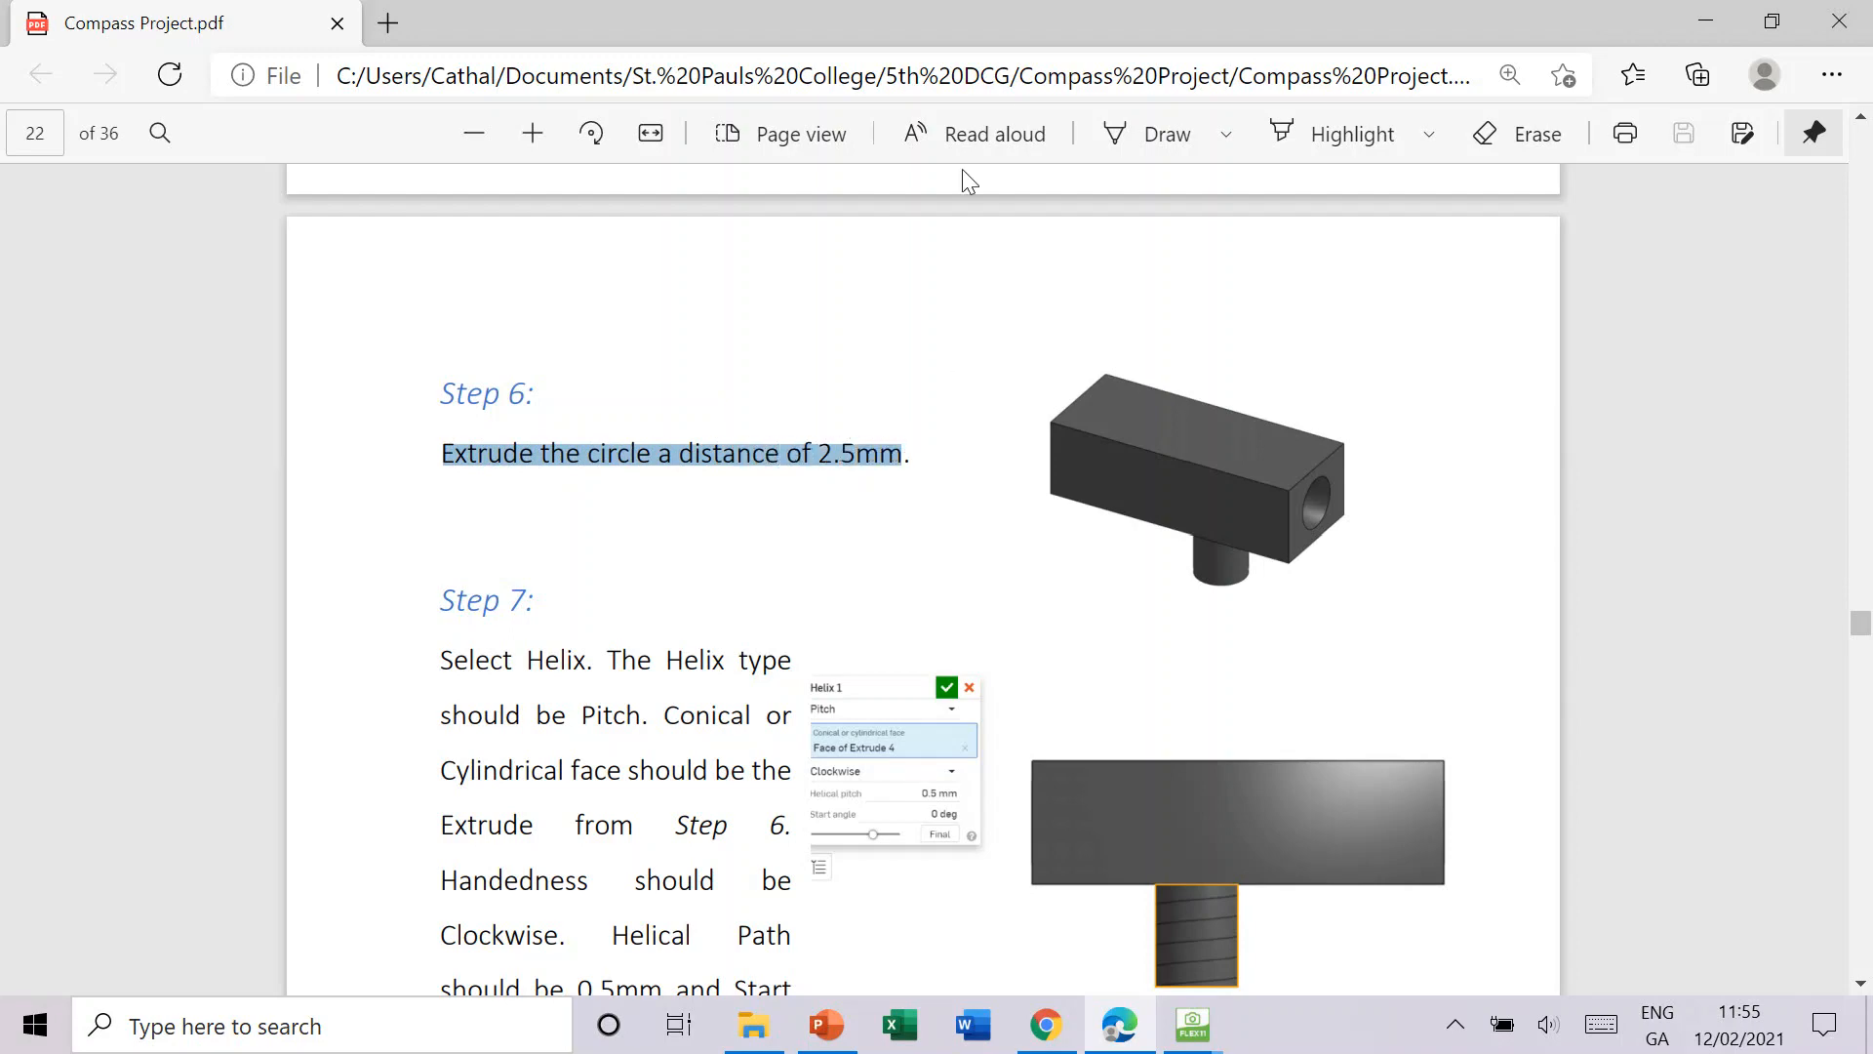
left_click(1046, 1024)
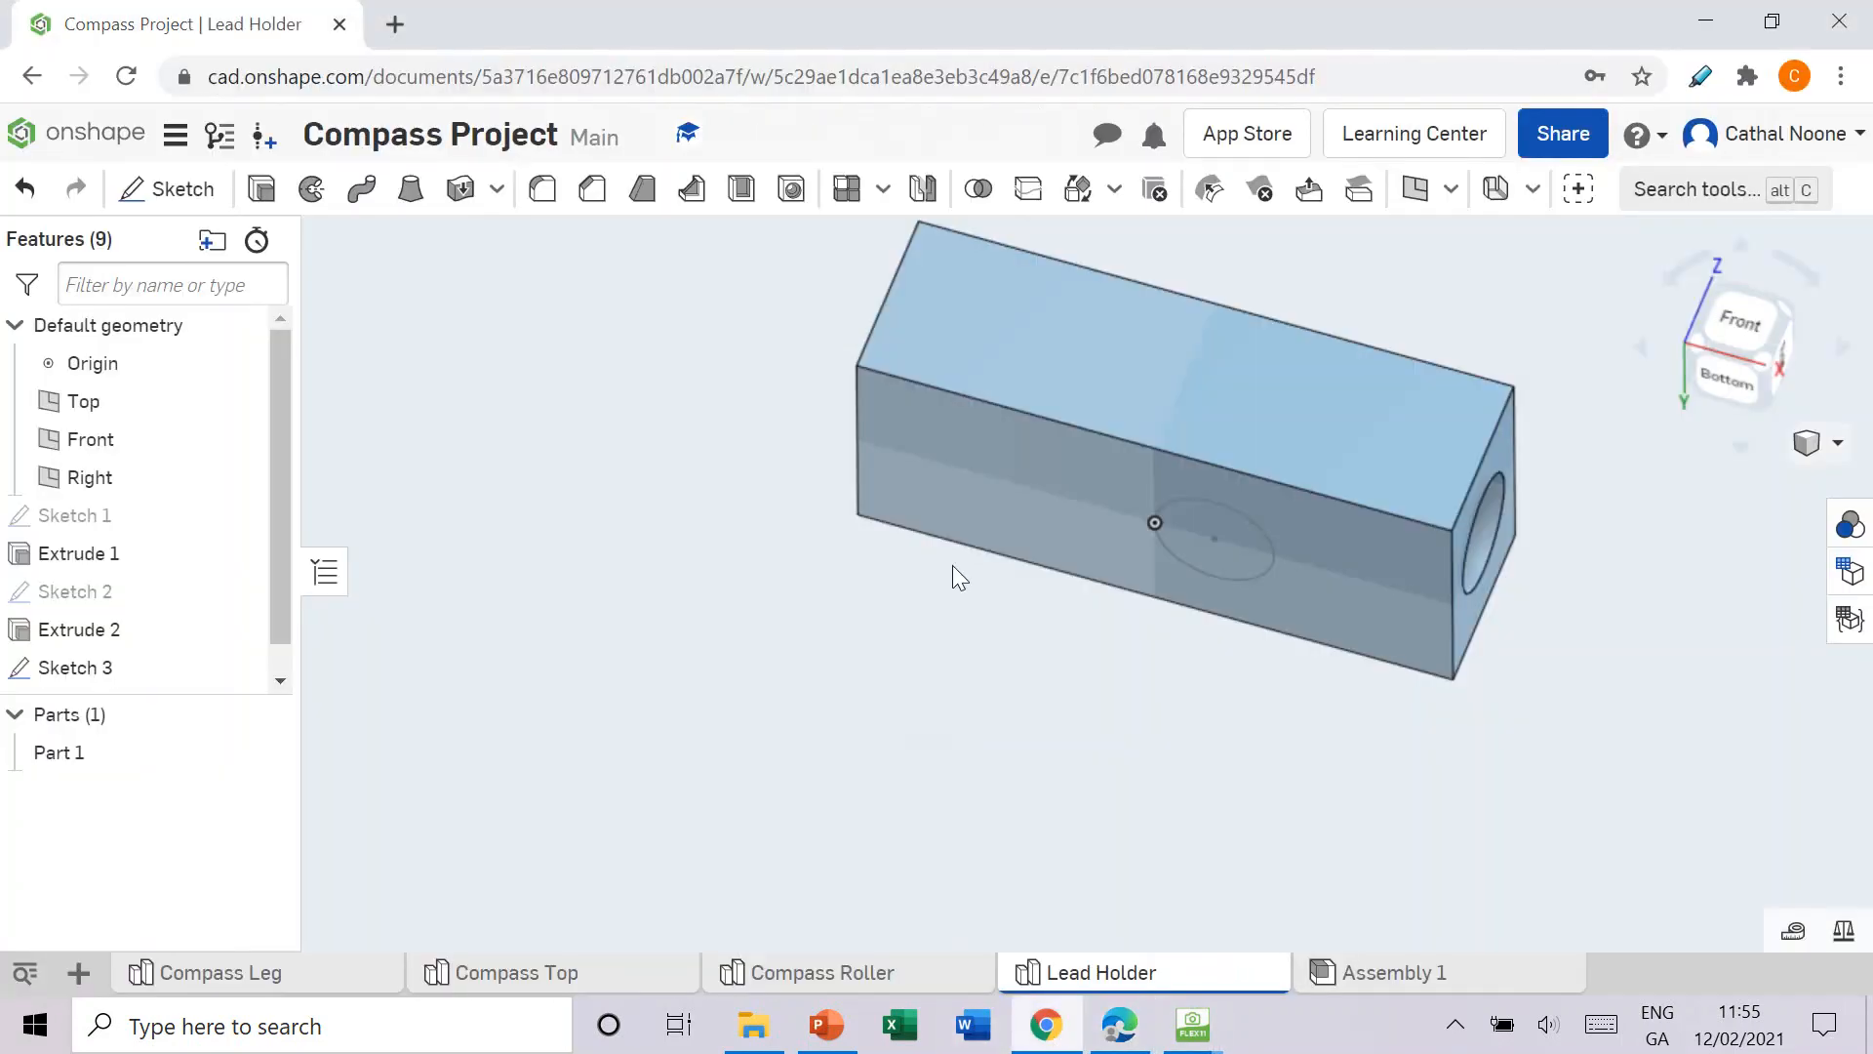
Step: Extrude the circle sketched on the block's bottom face outward by 2.5 mm, adding it to the block
left_click(261, 189)
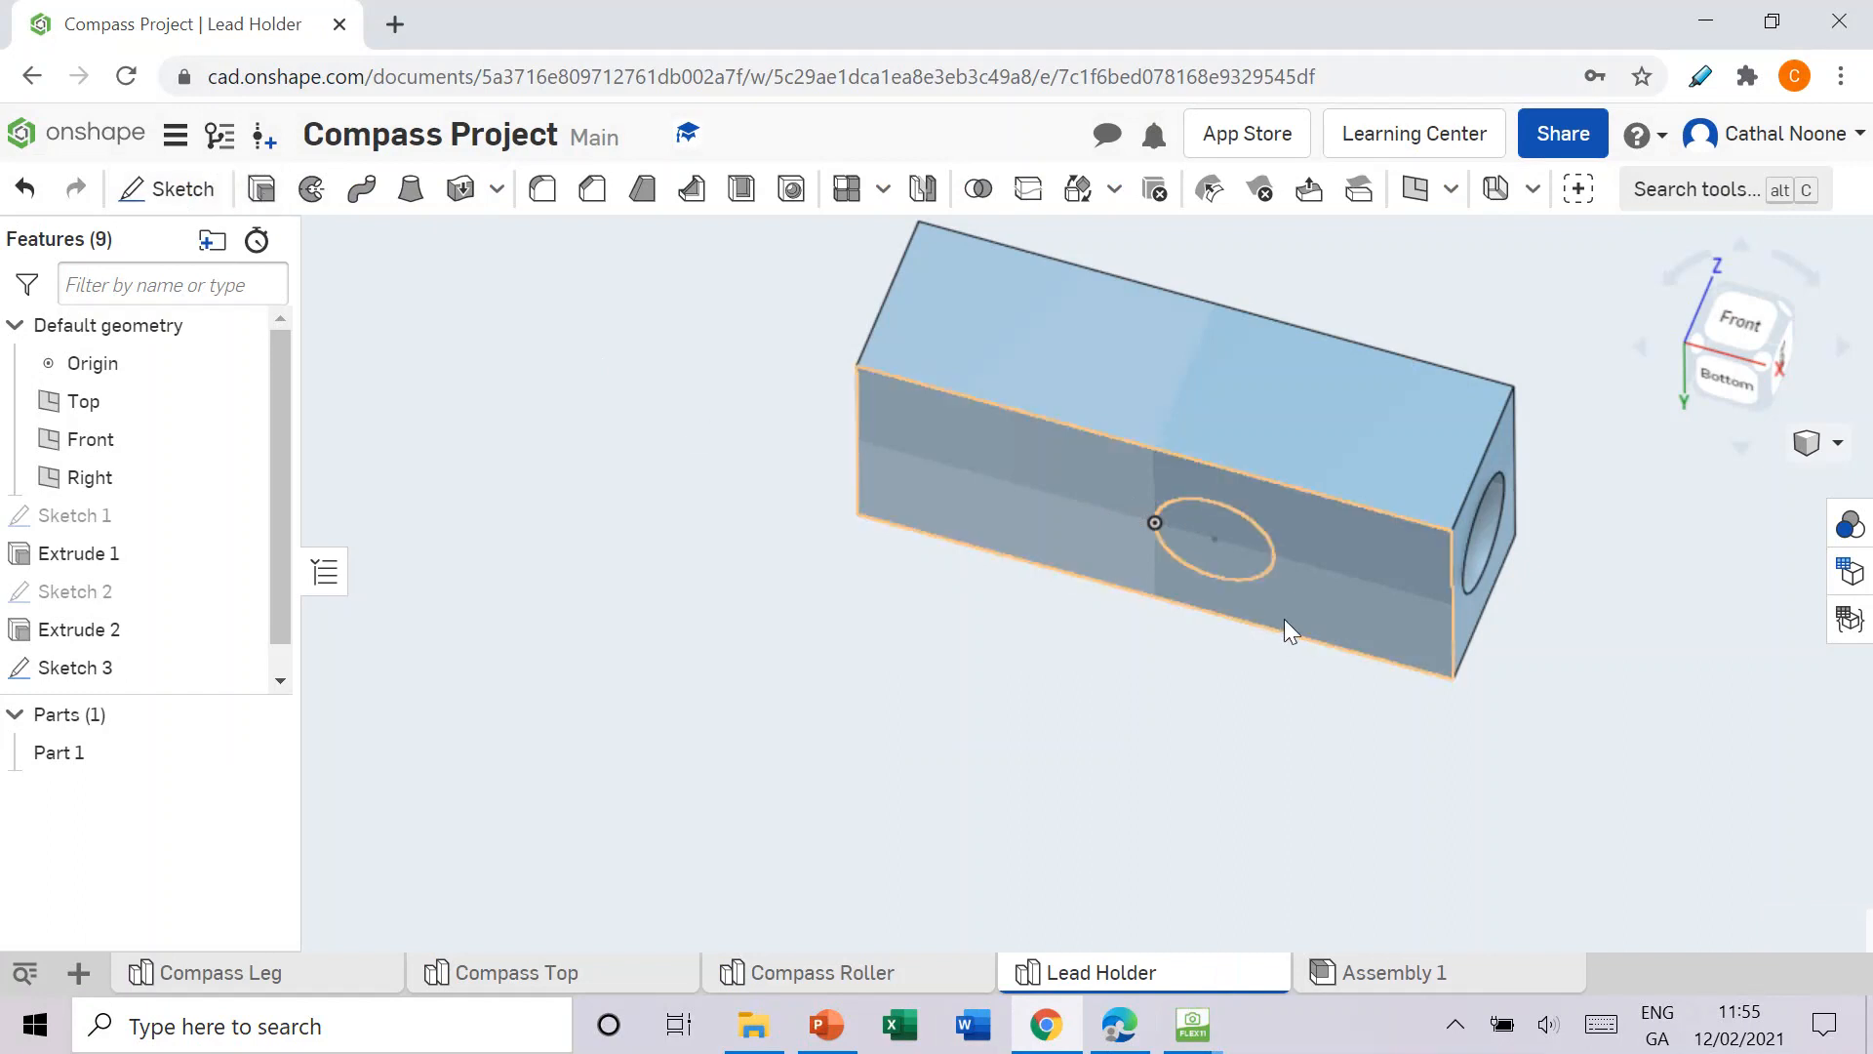
left_click(1210, 540)
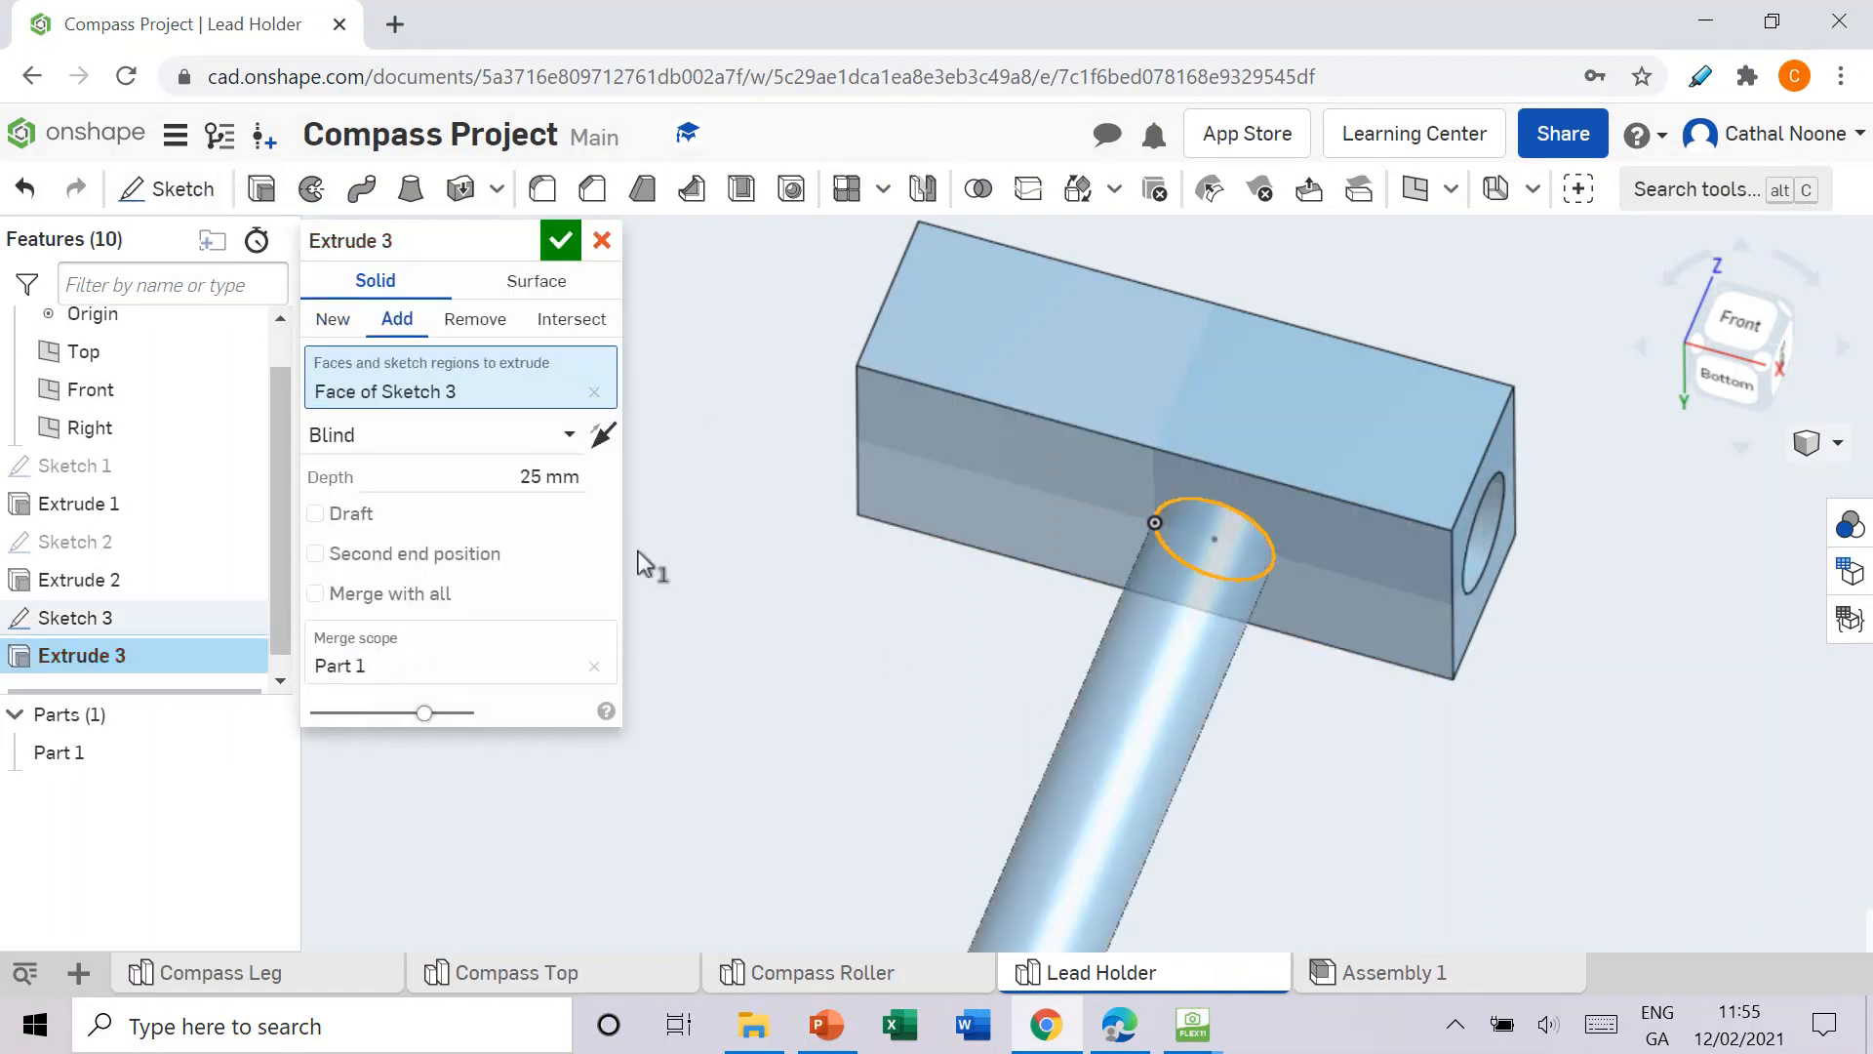
left_click(563, 476)
type("2.5")
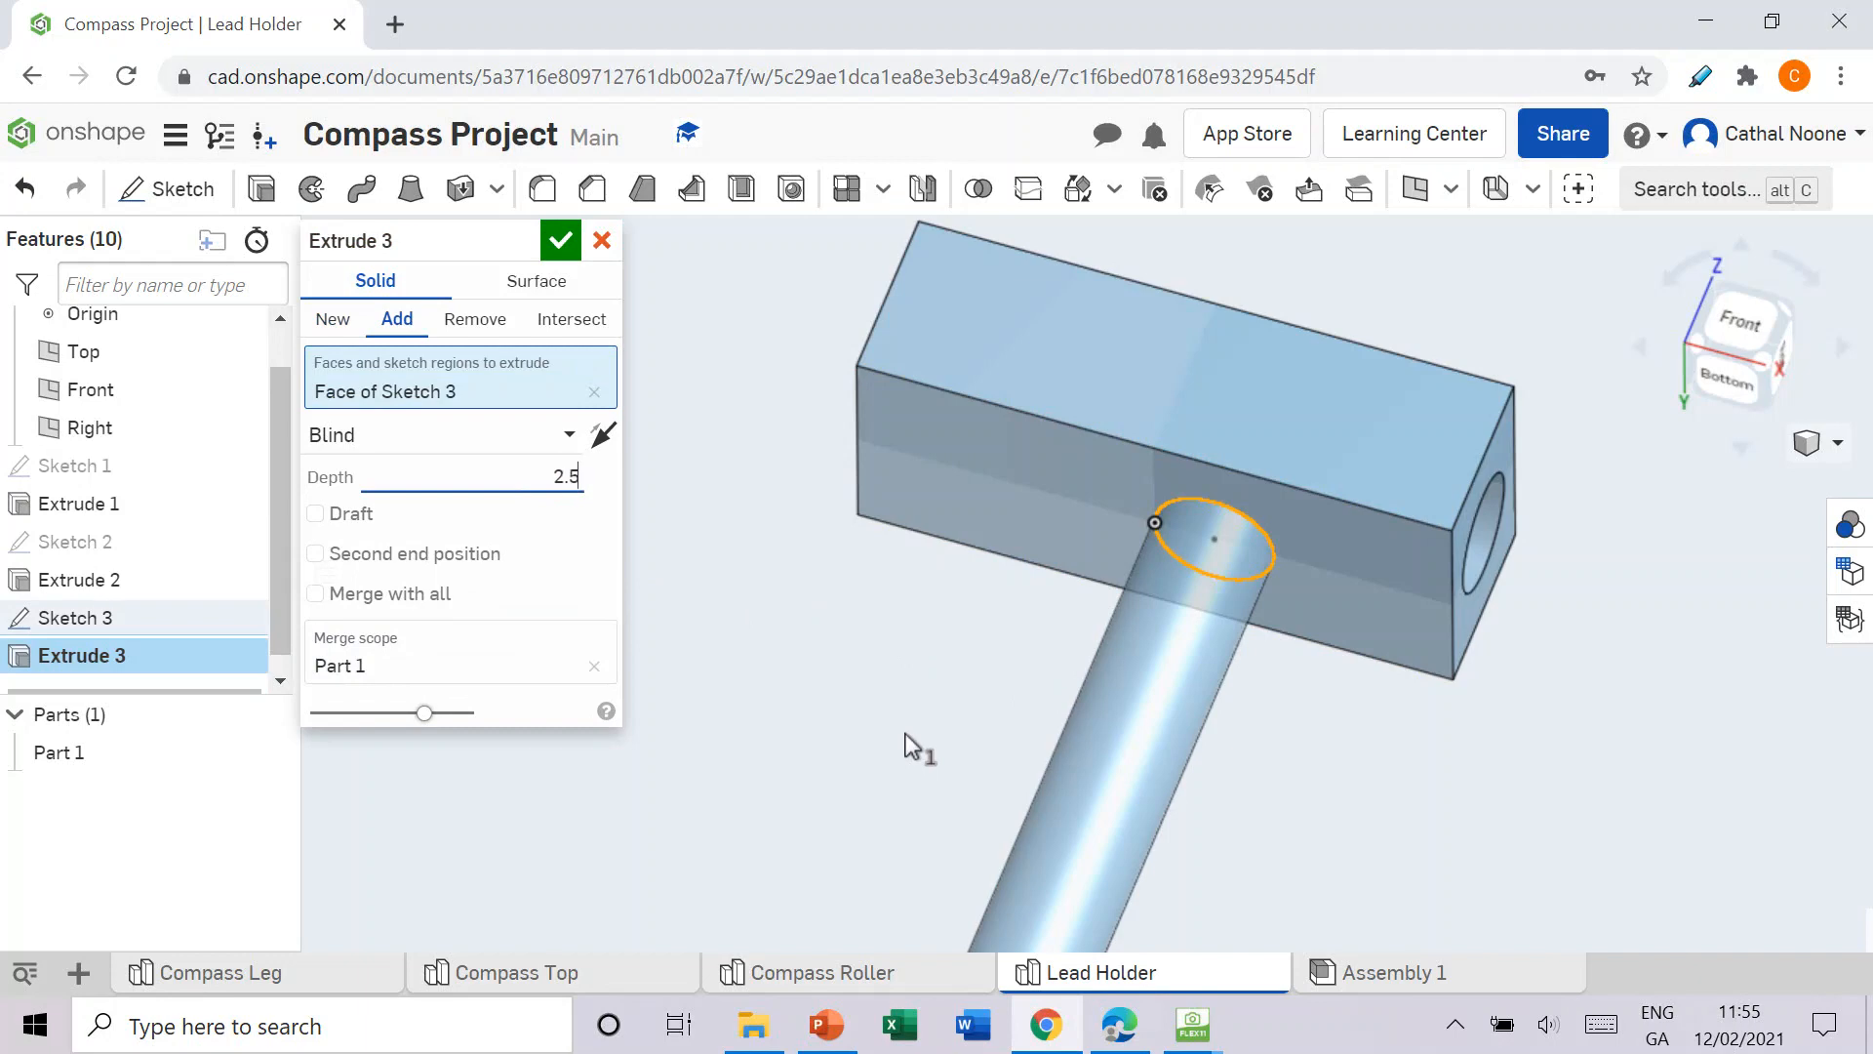
key("Return")
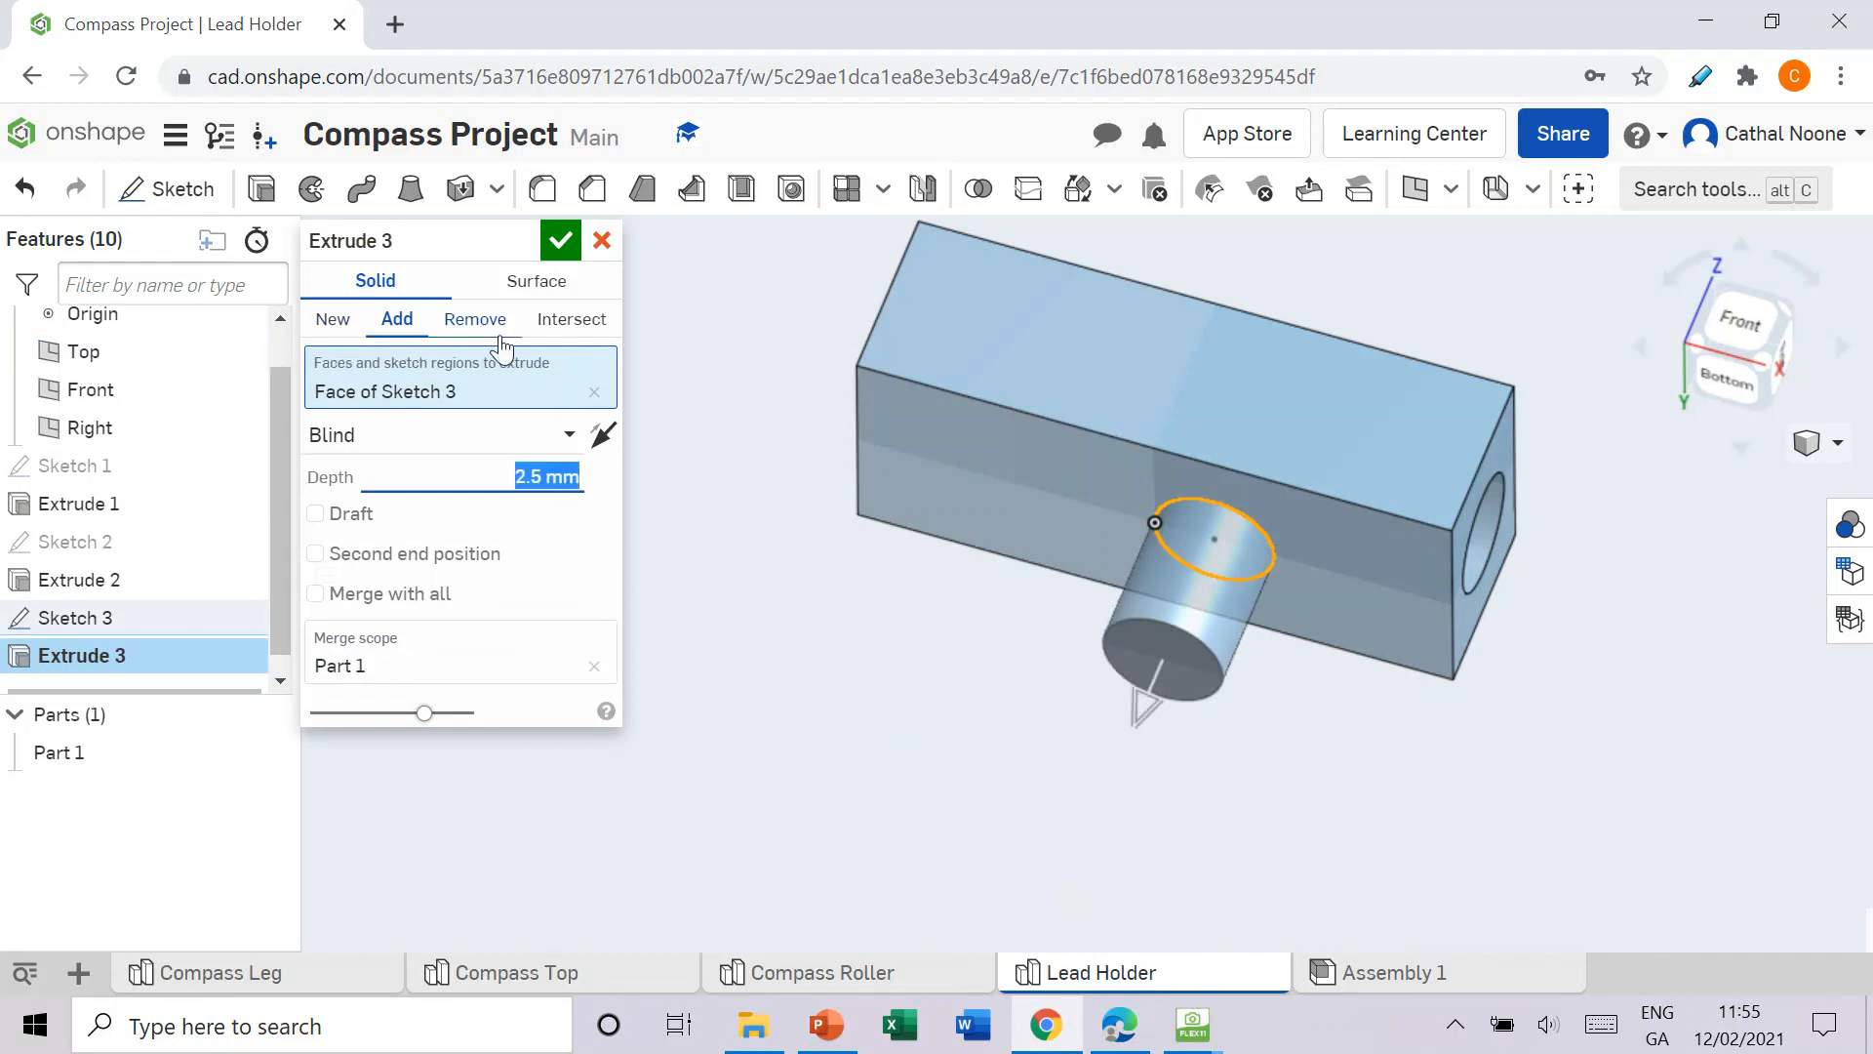
left_click(563, 245)
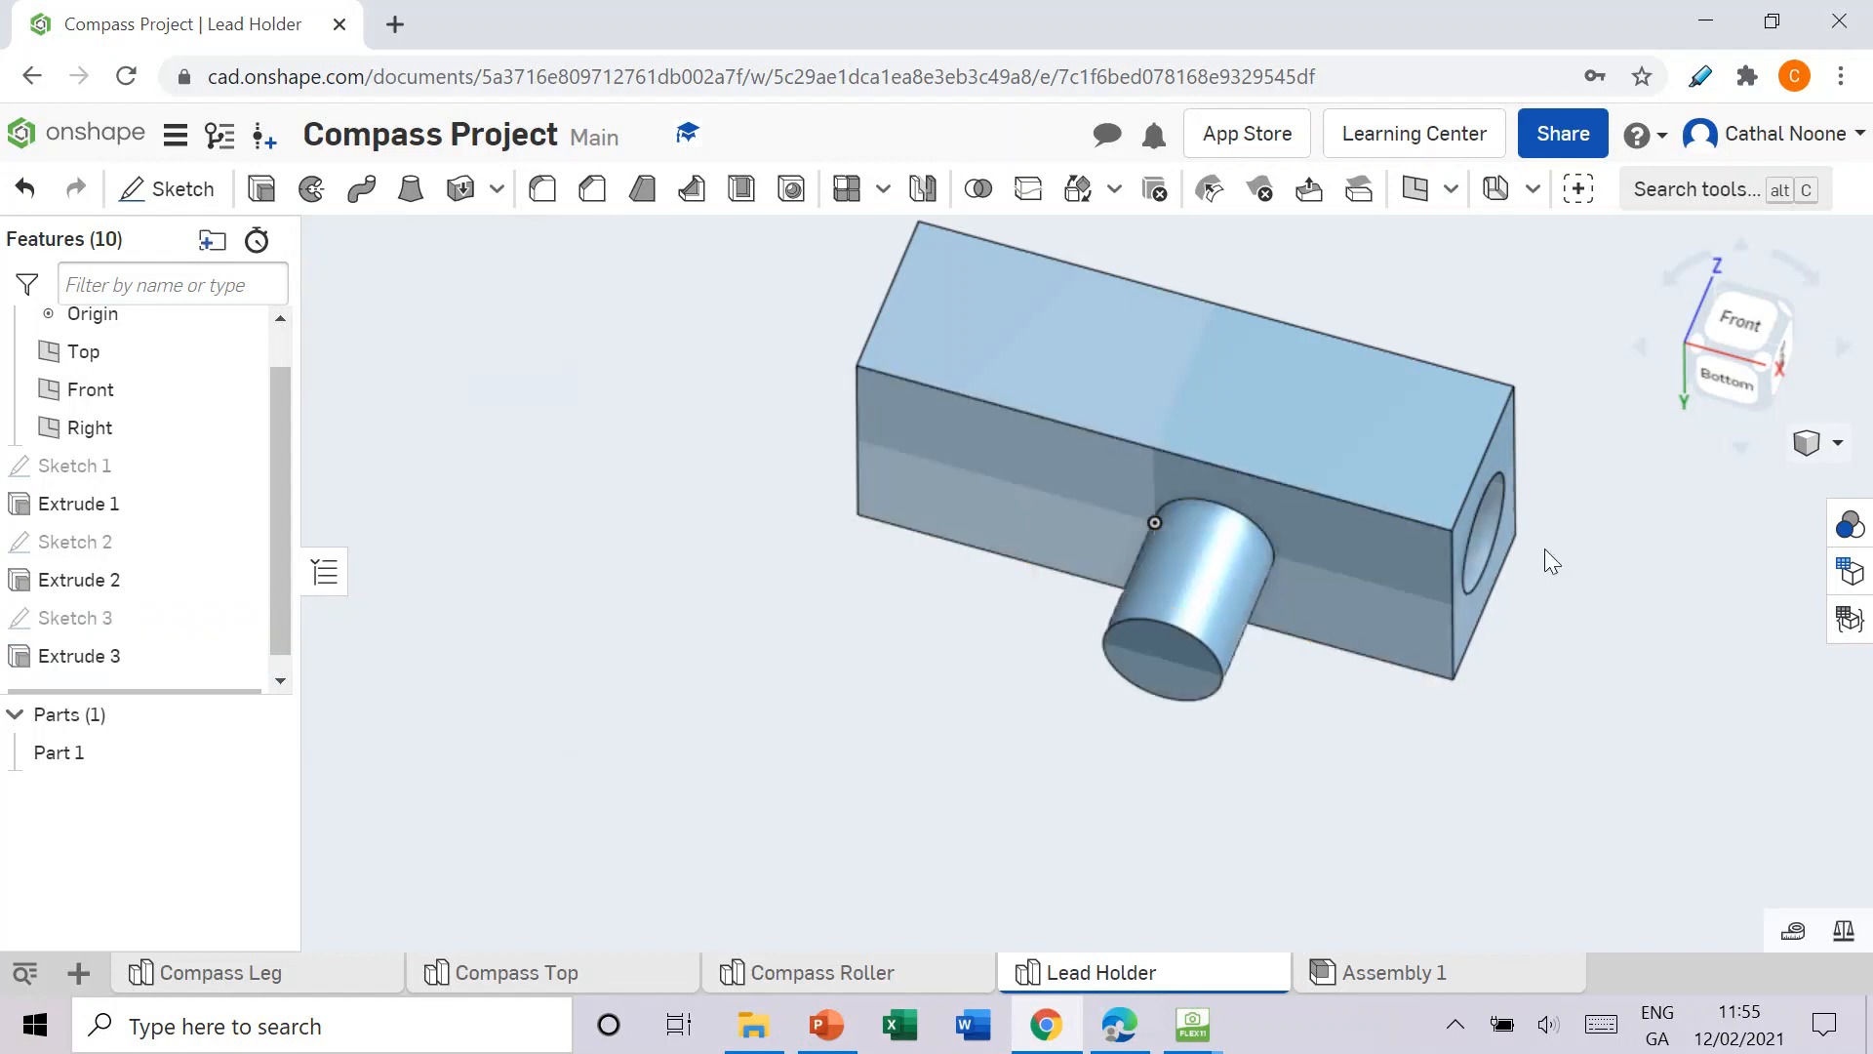
right_click_drag(1455, 587, 1417, 595)
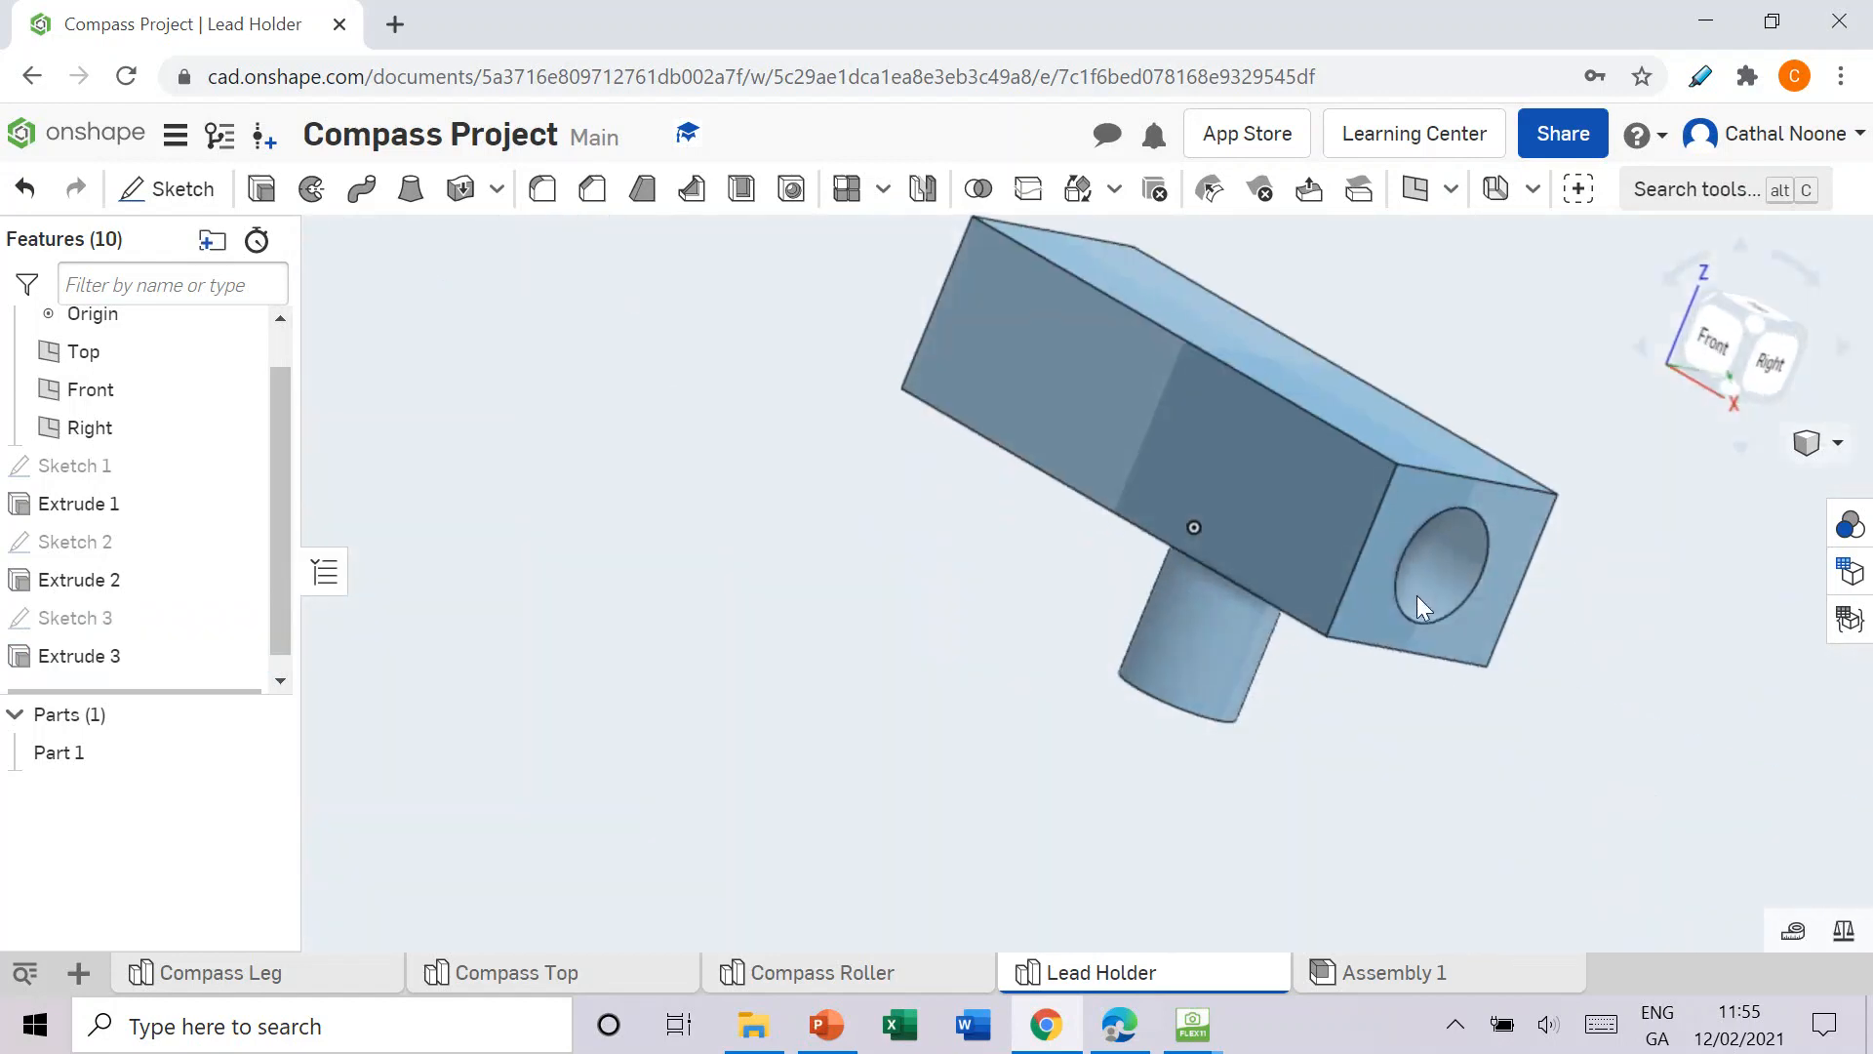
Step: Switch to the project PDF, read Step 7 on the helix type, face, handedness, pitch and start angle, and return to Onshape
left_click(1114, 1027)
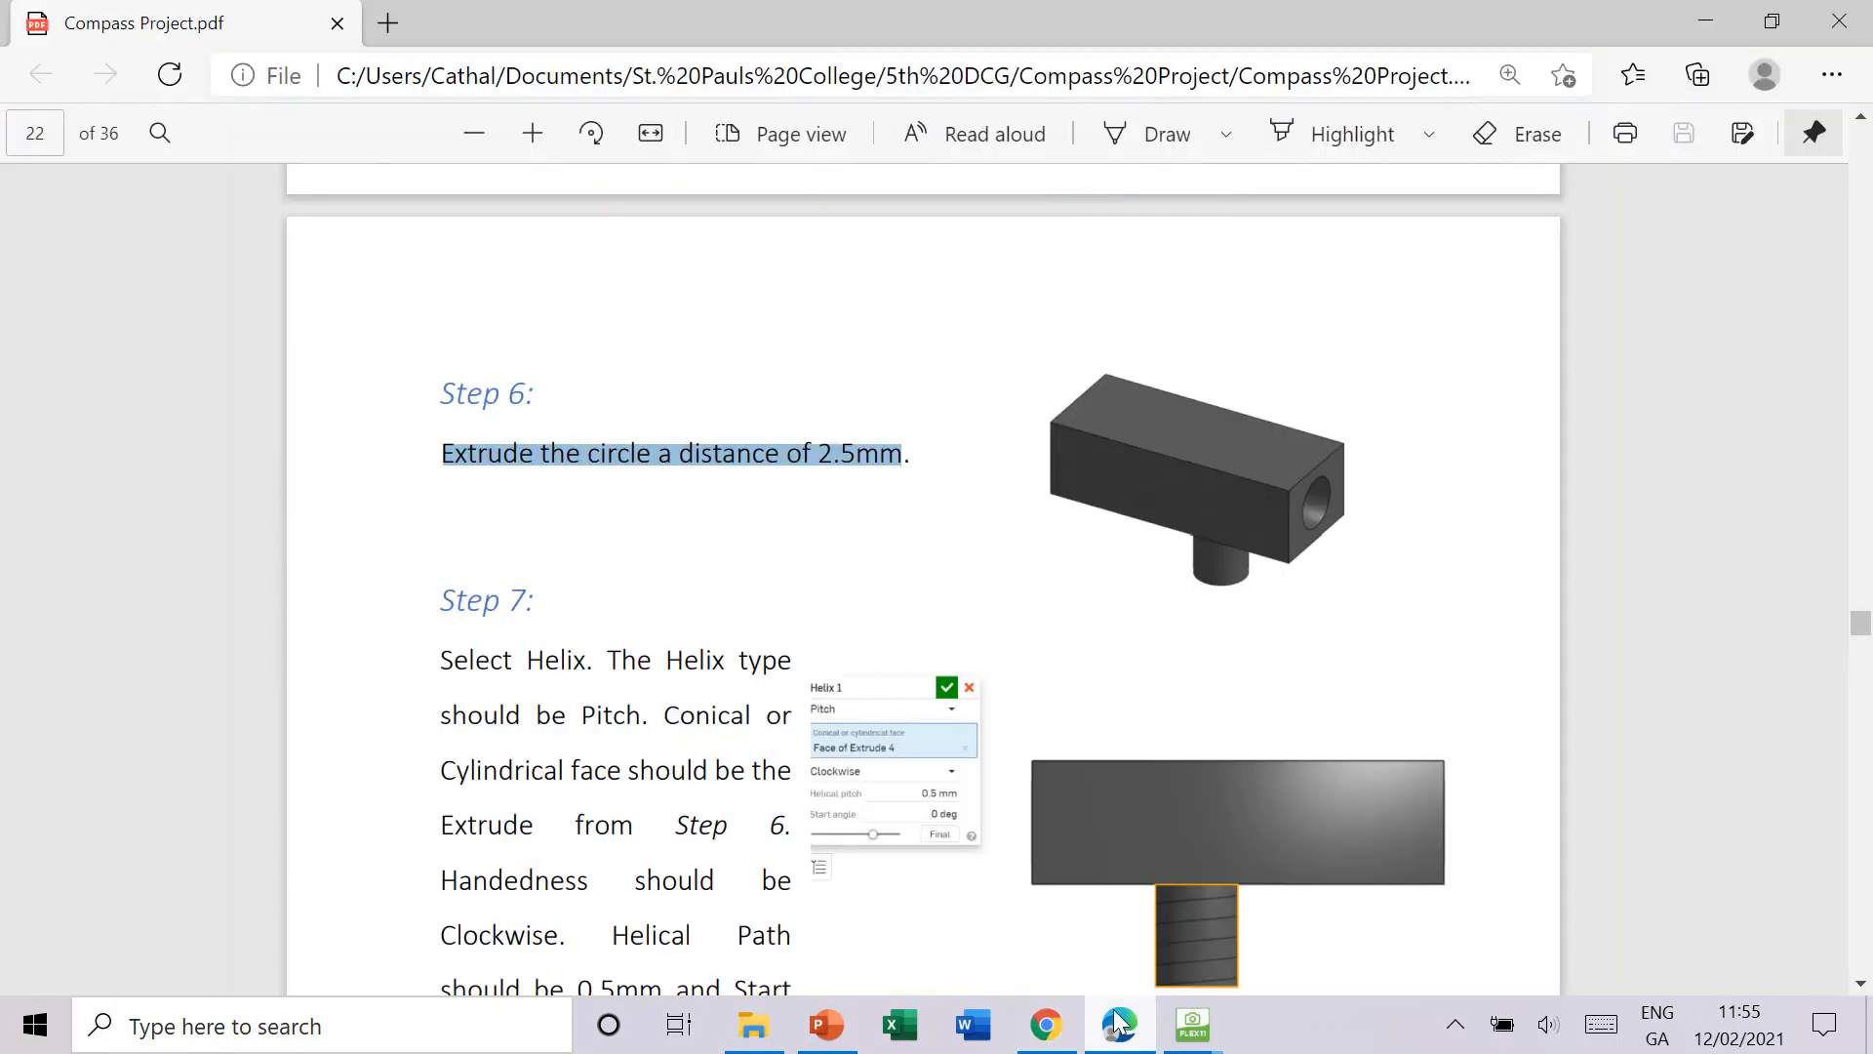
scroll(1015, 644, "down", 3)
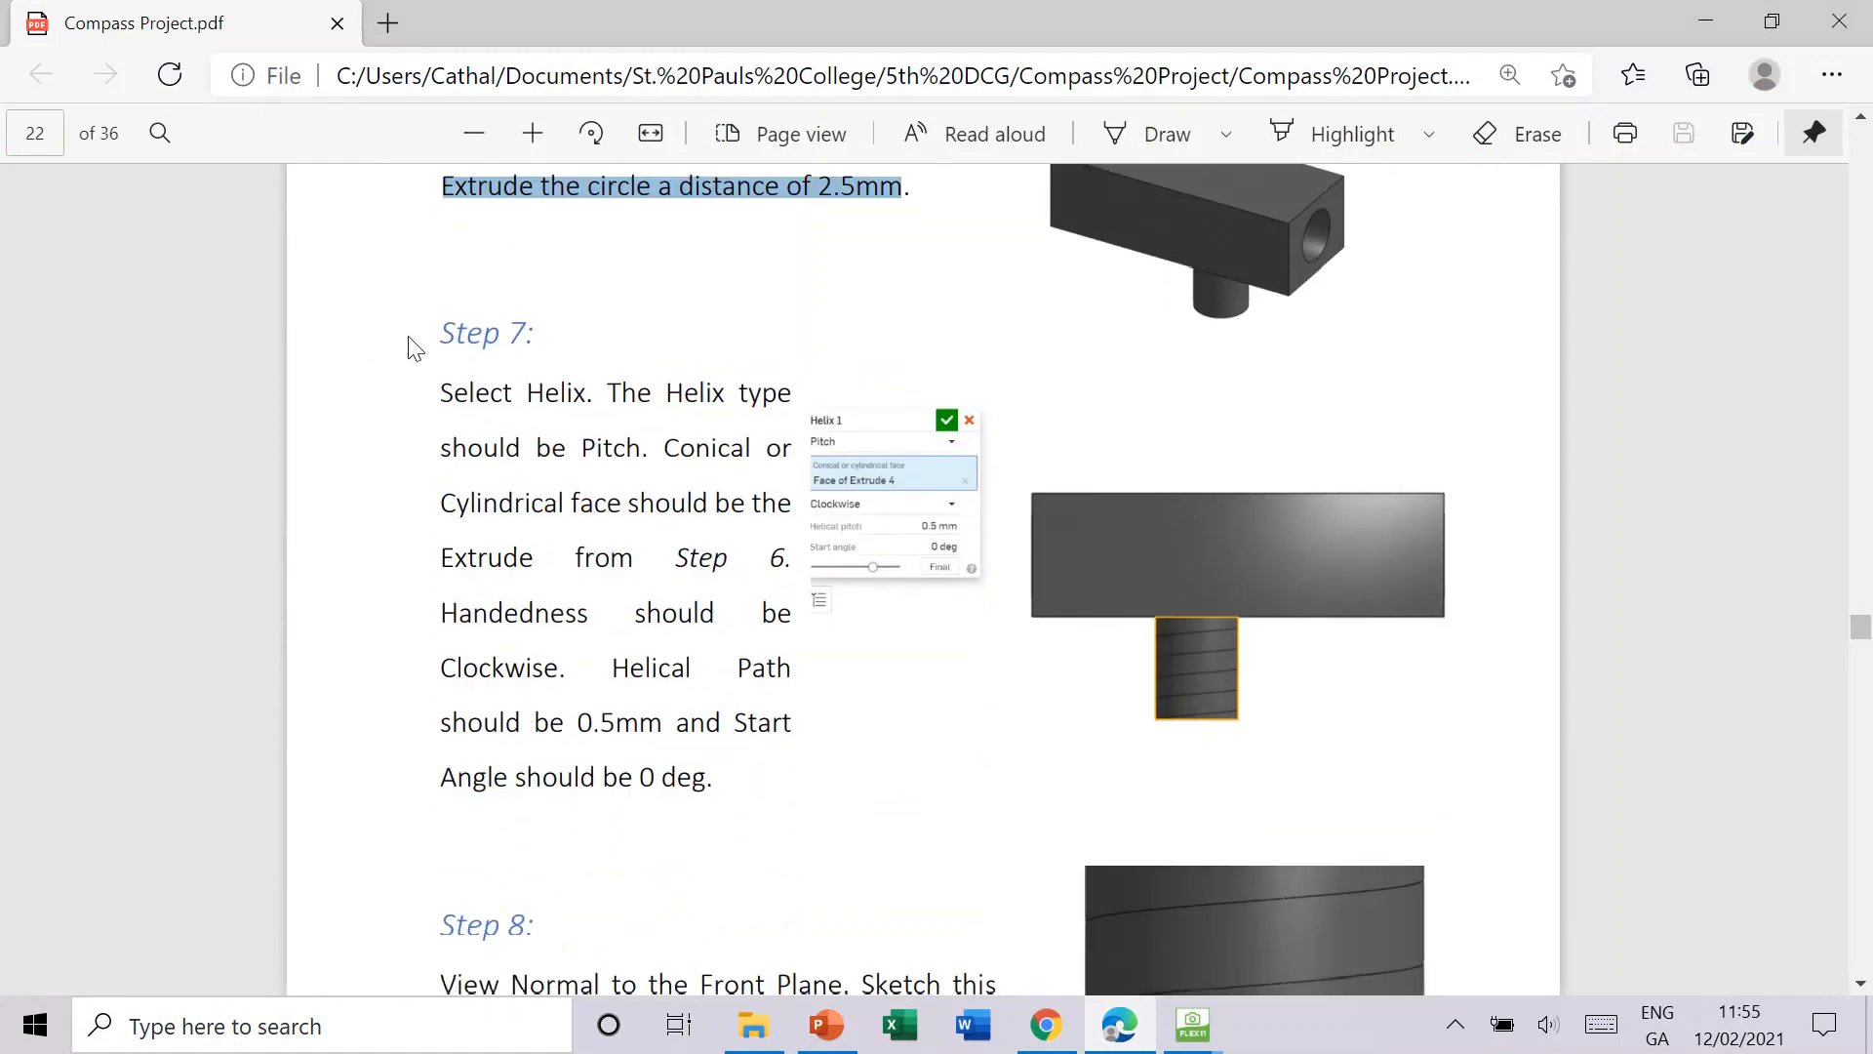
left_click_drag(477, 391, 586, 439)
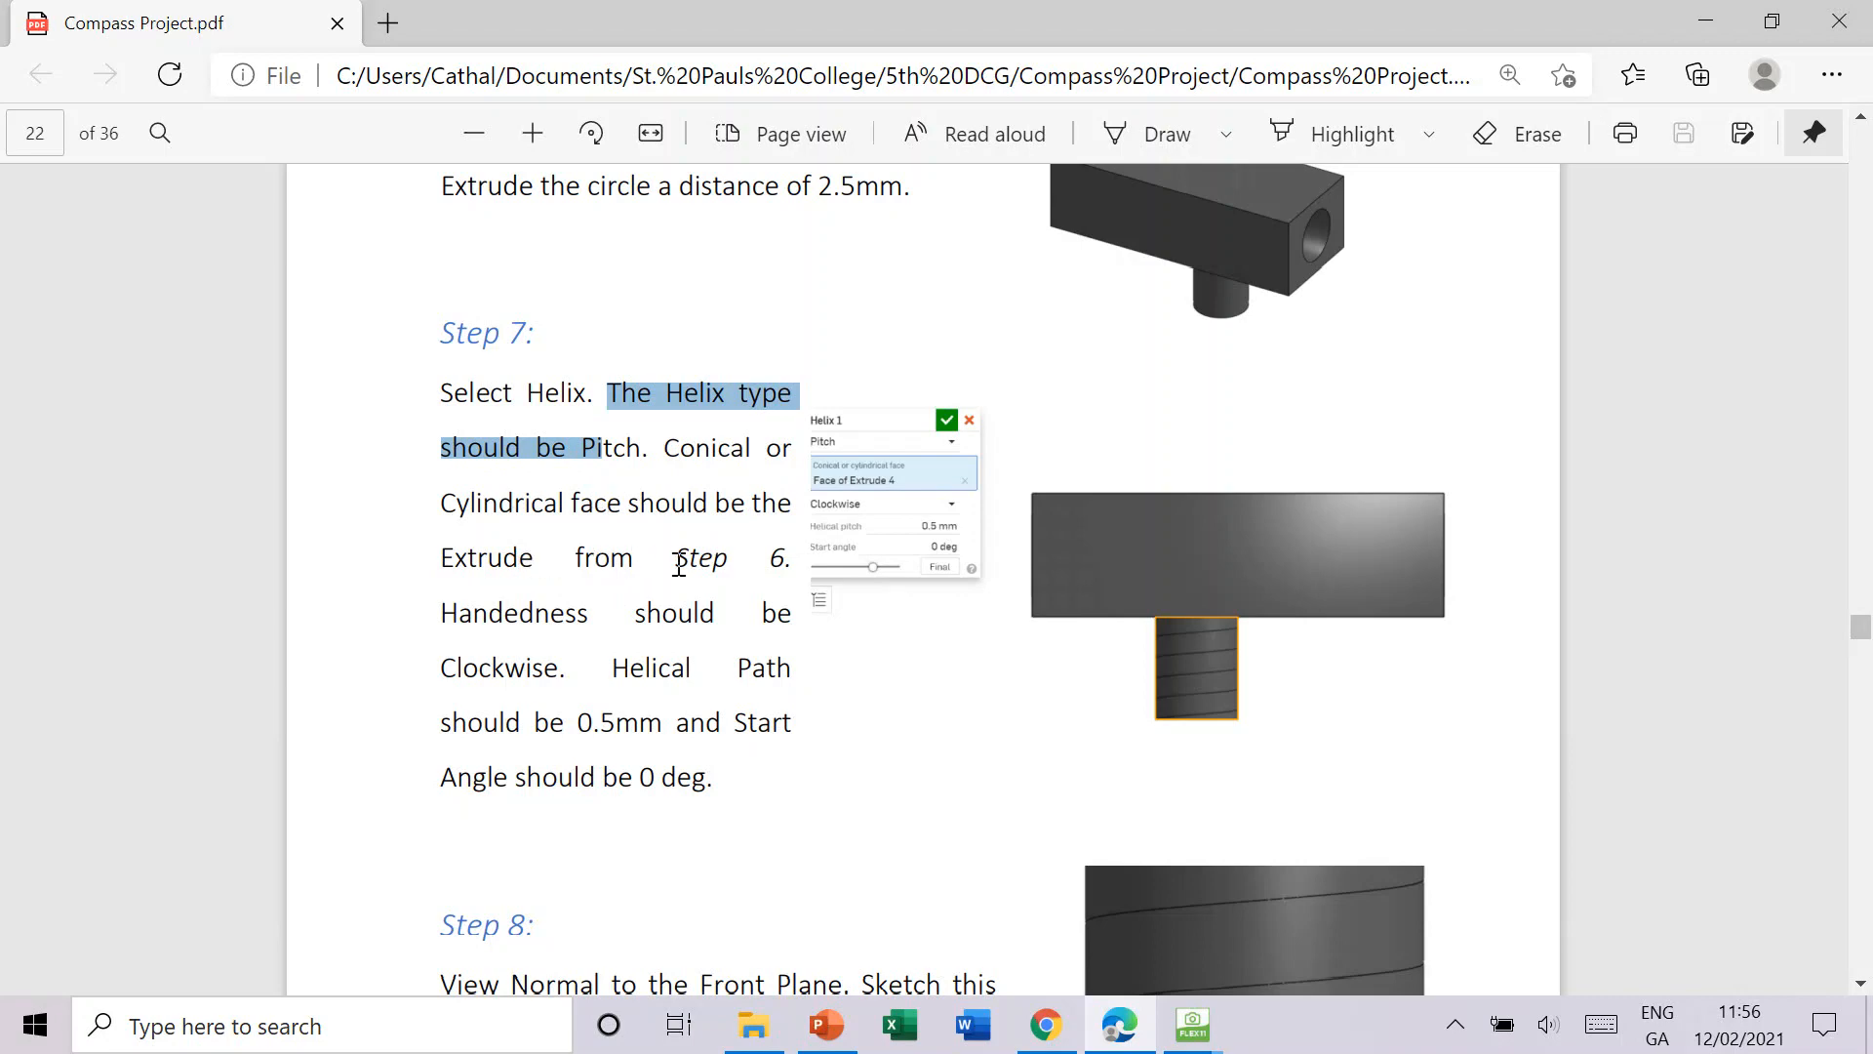
scroll(692, 488, "up", 5)
scroll(691, 505, "down", 5)
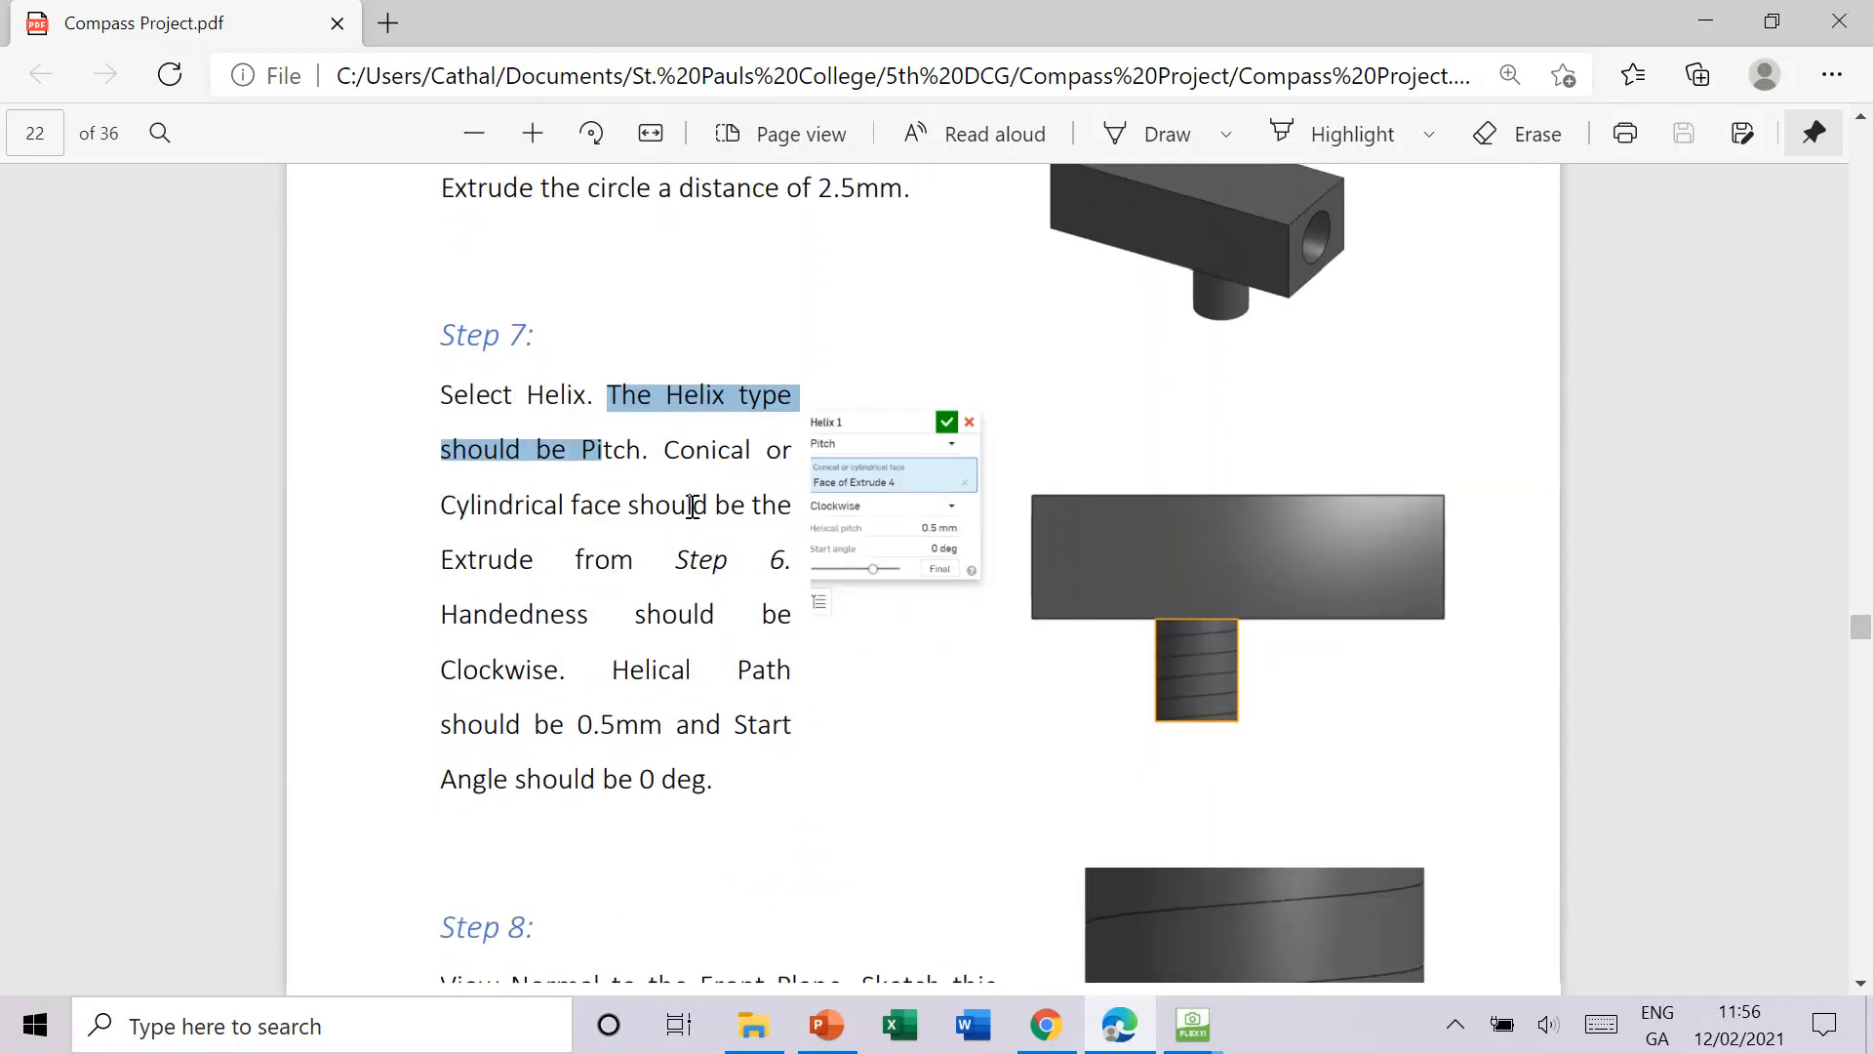
scroll(691, 505, "down", 3)
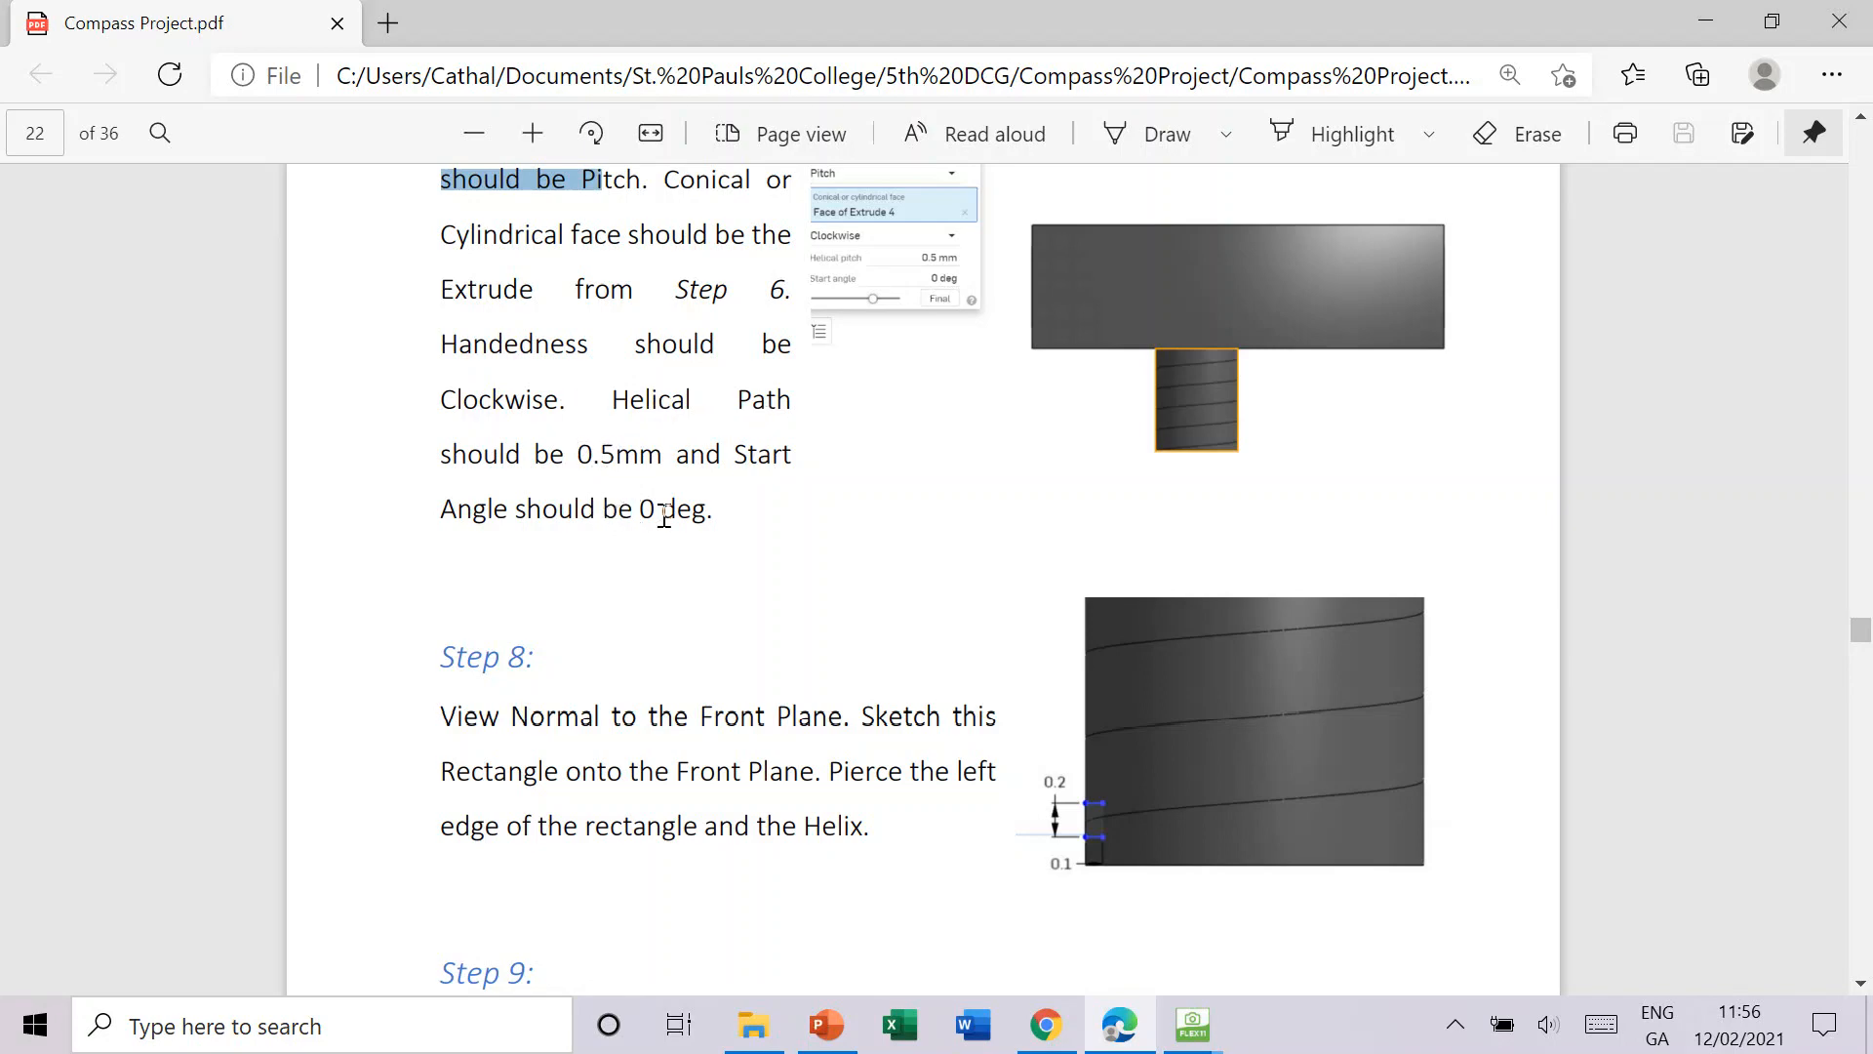
left_click(1046, 1024)
Step: Start a Helix on the cylindrical face of the peg extruded from the block's underside
right_click_drag(1232, 757, 1338, 744)
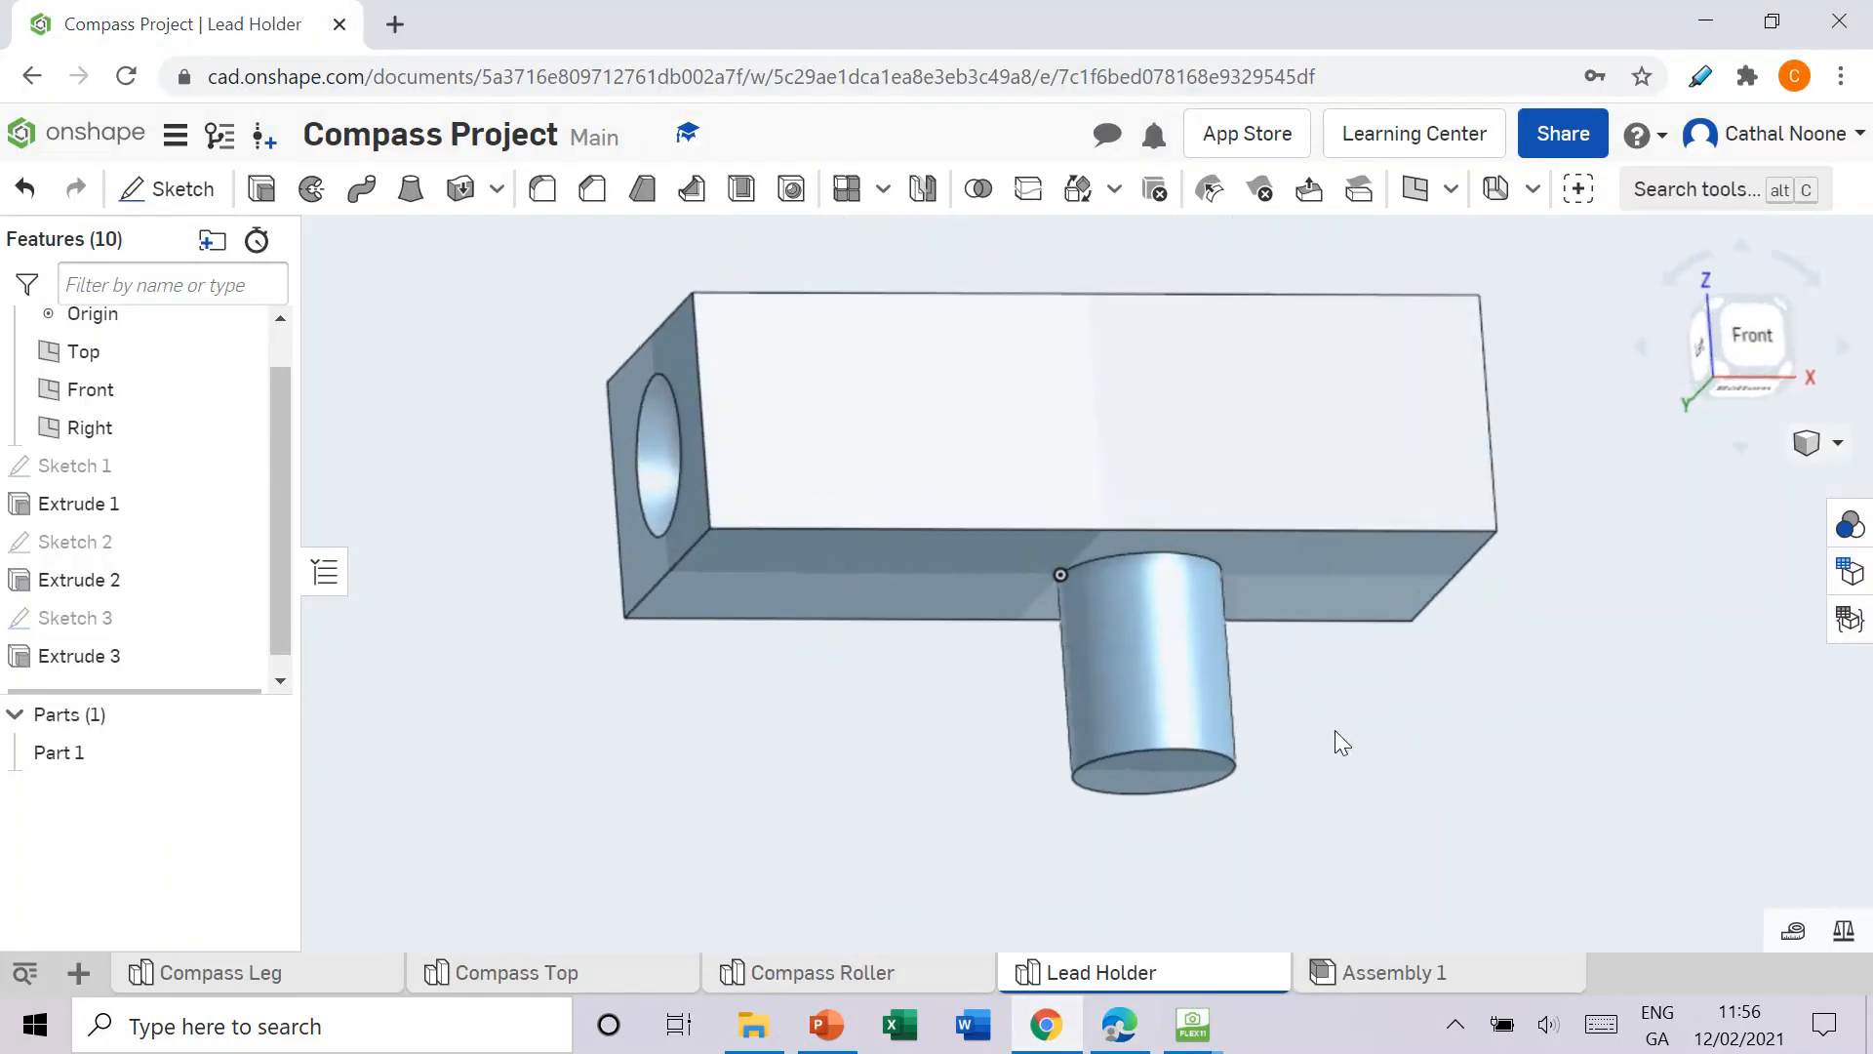
left_click(1451, 188)
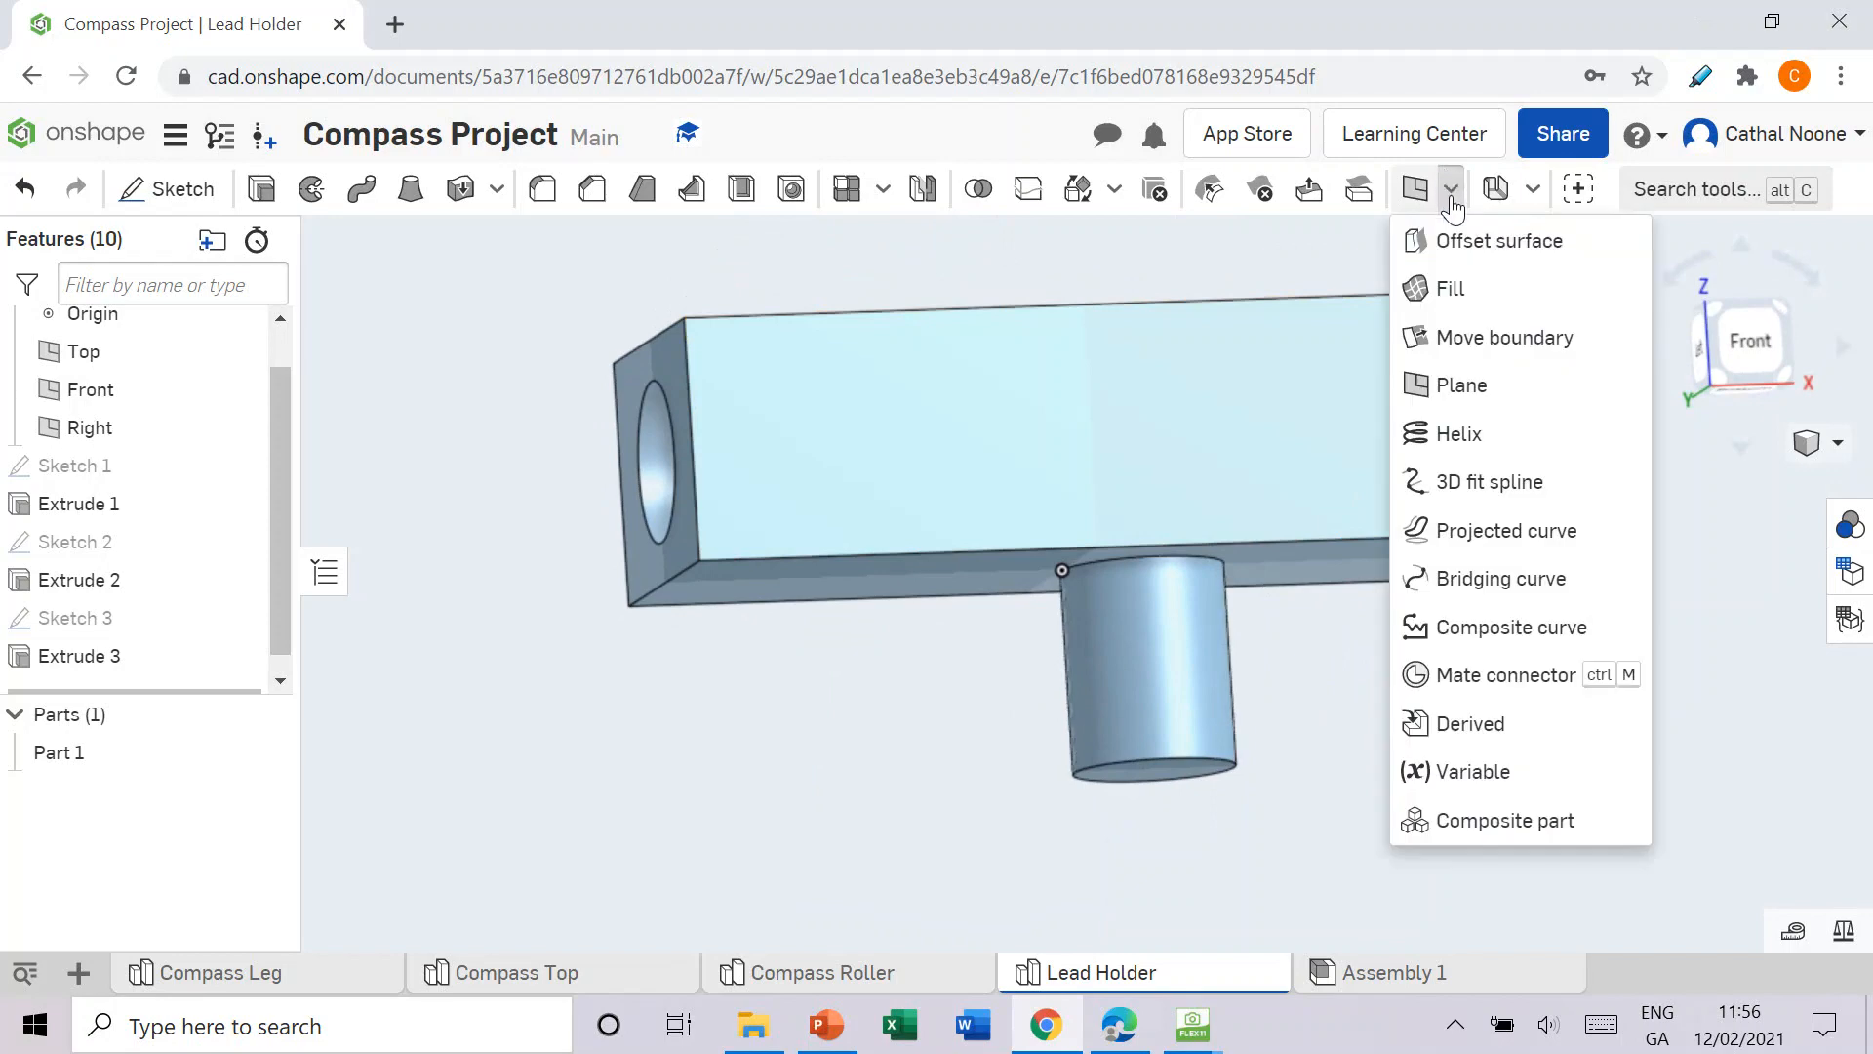
left_click(1443, 449)
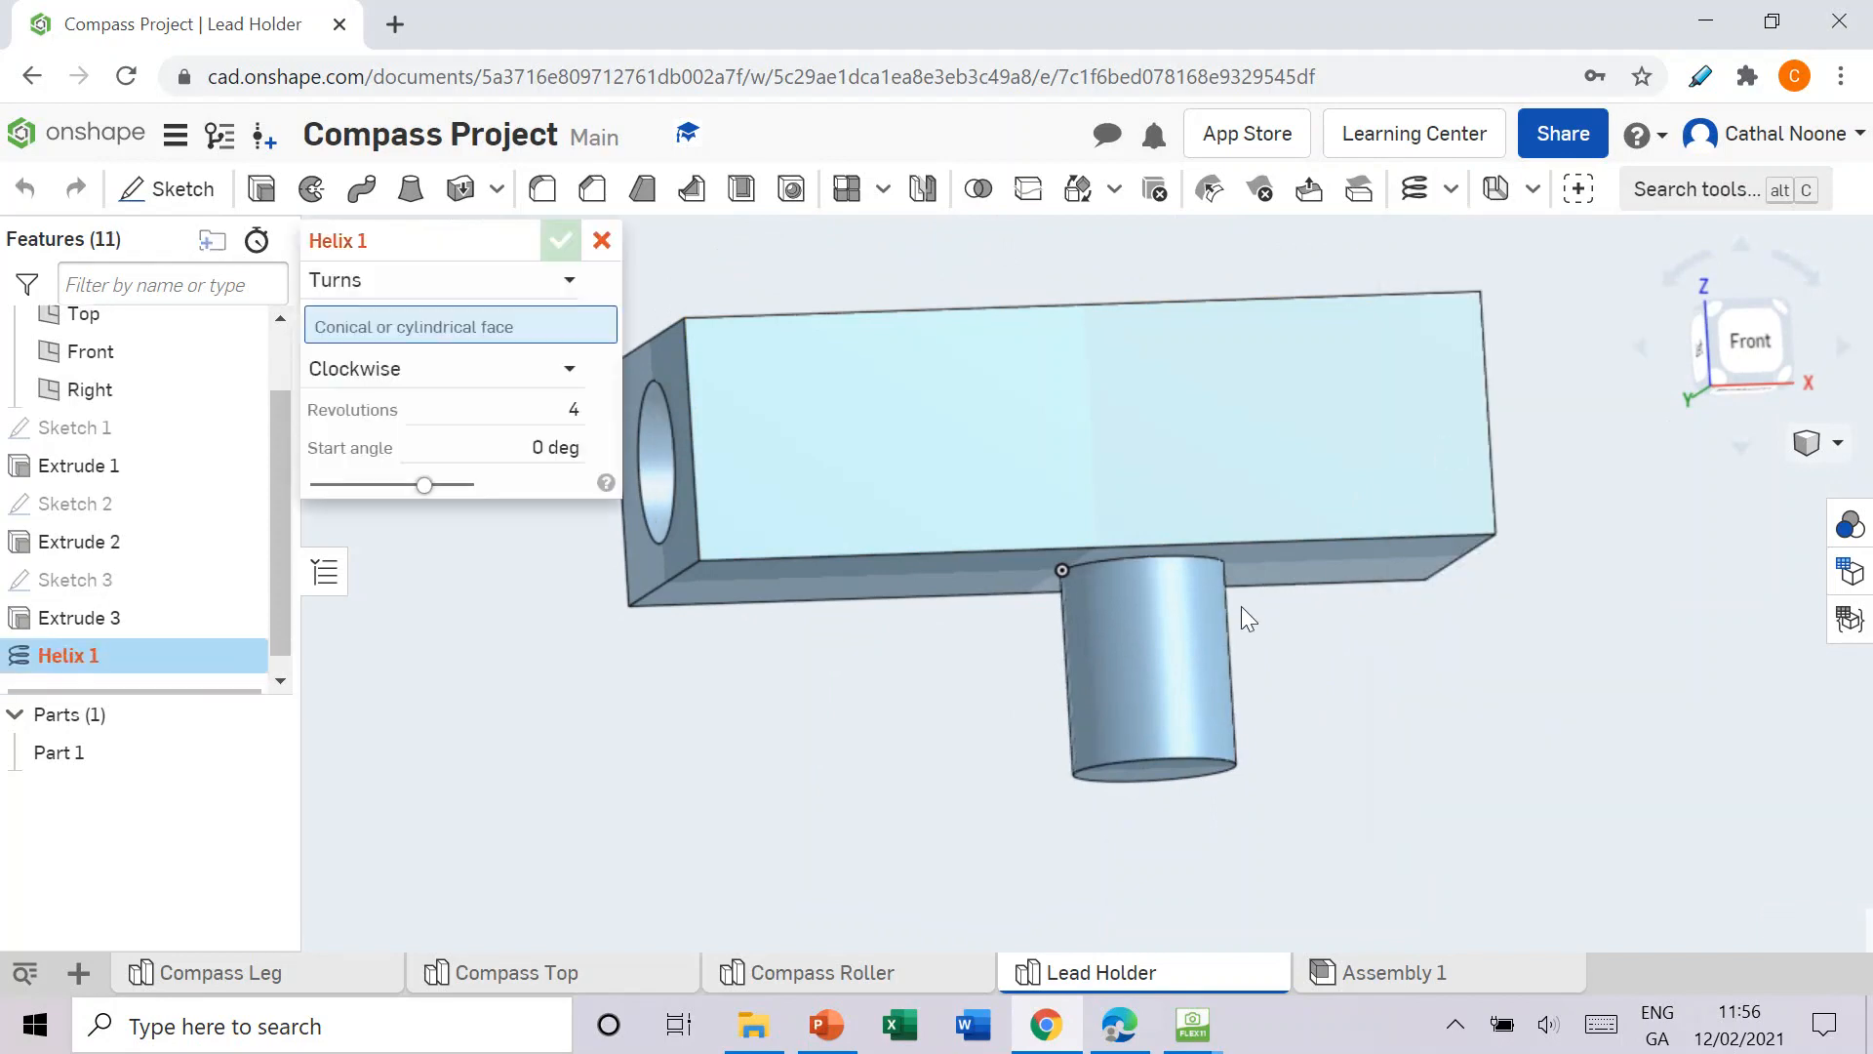
left_click(1144, 664)
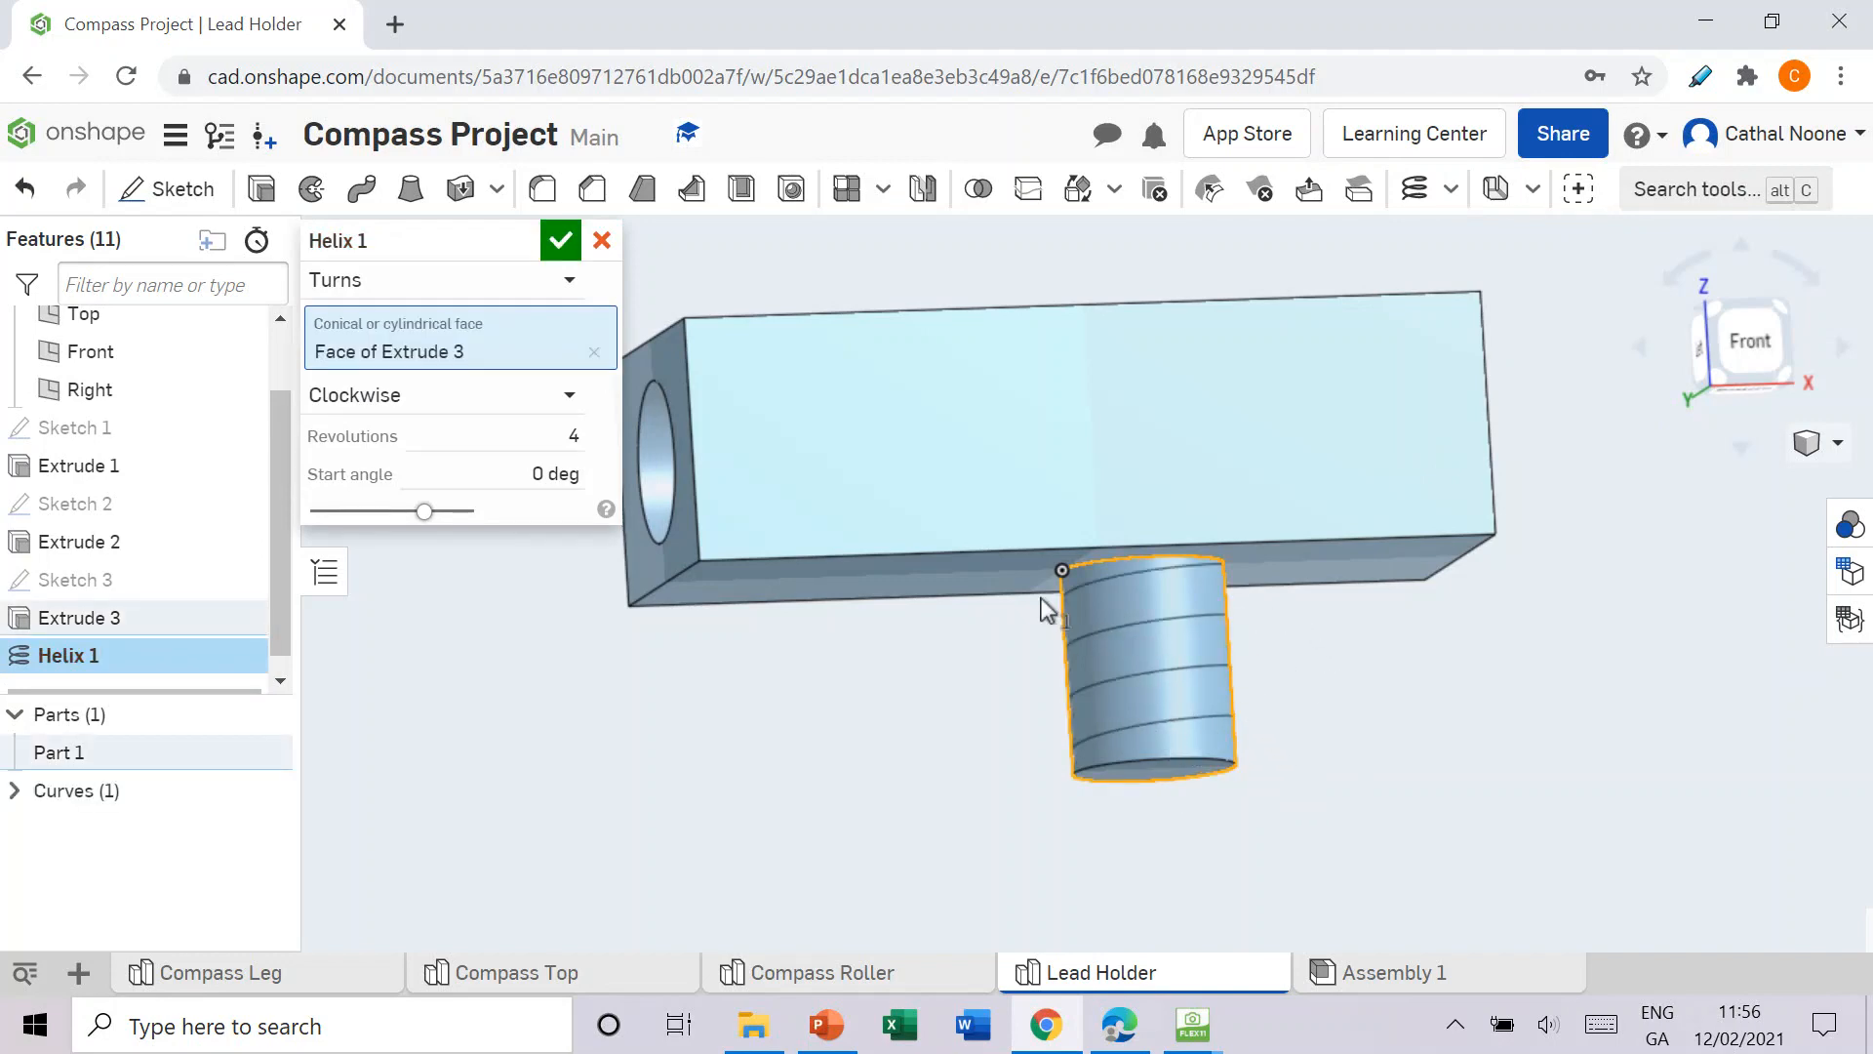
Step: Change the helix type to Pitch and set the helical pitch to 0.5 mm
left_click(582, 280)
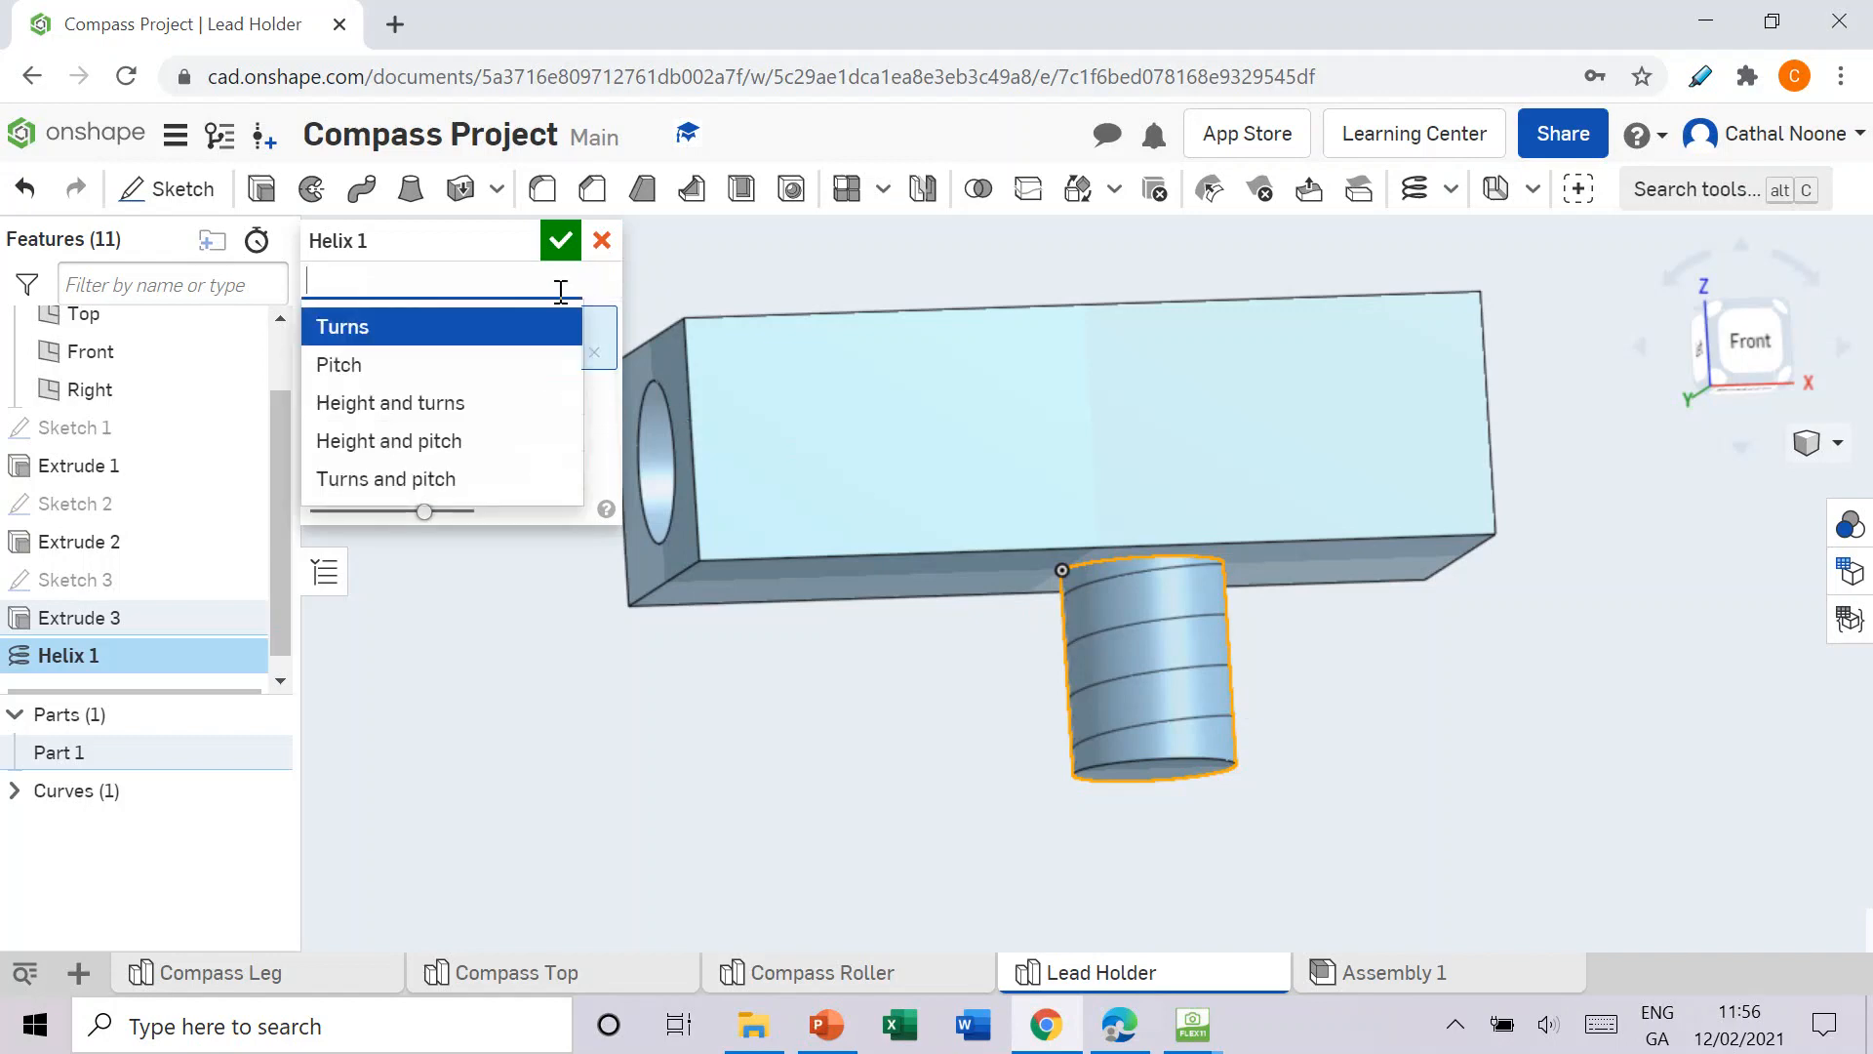
left_click(442, 370)
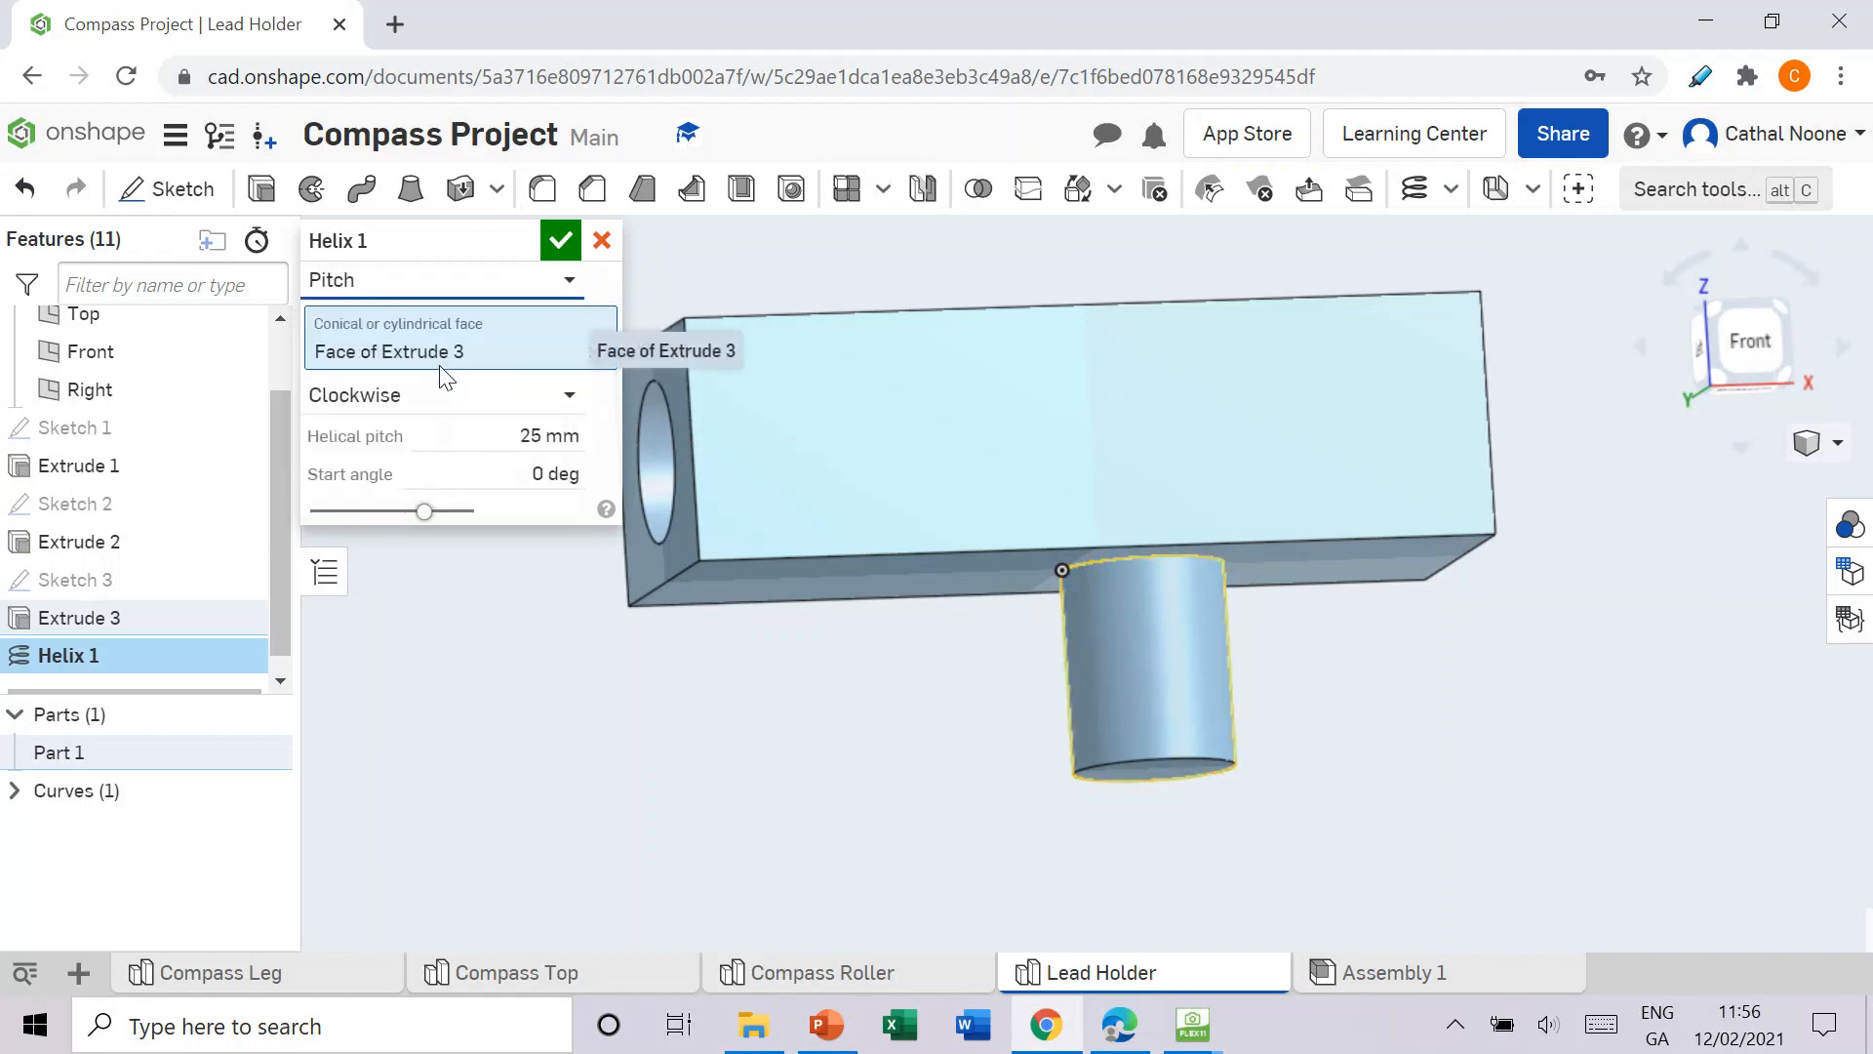
left_click(542, 436)
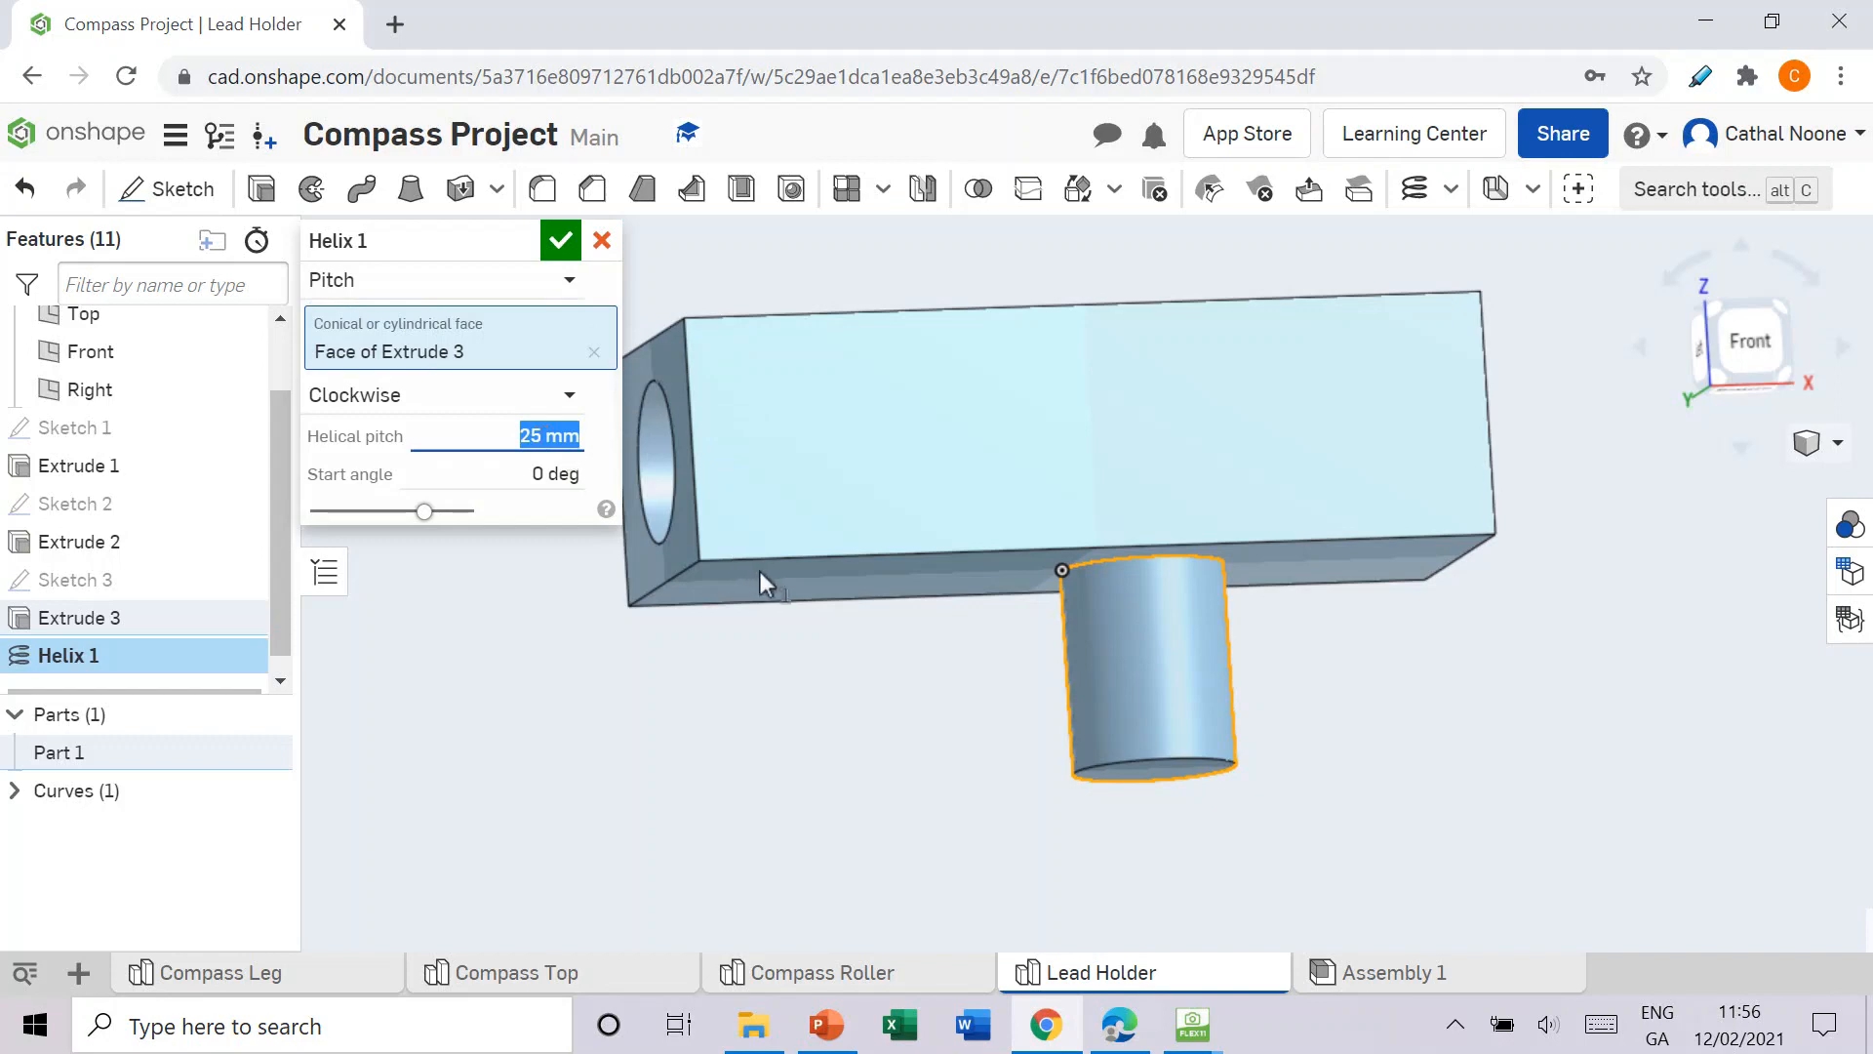
type("0.5")
key("Return")
right_click_drag(1133, 655, 1157, 699)
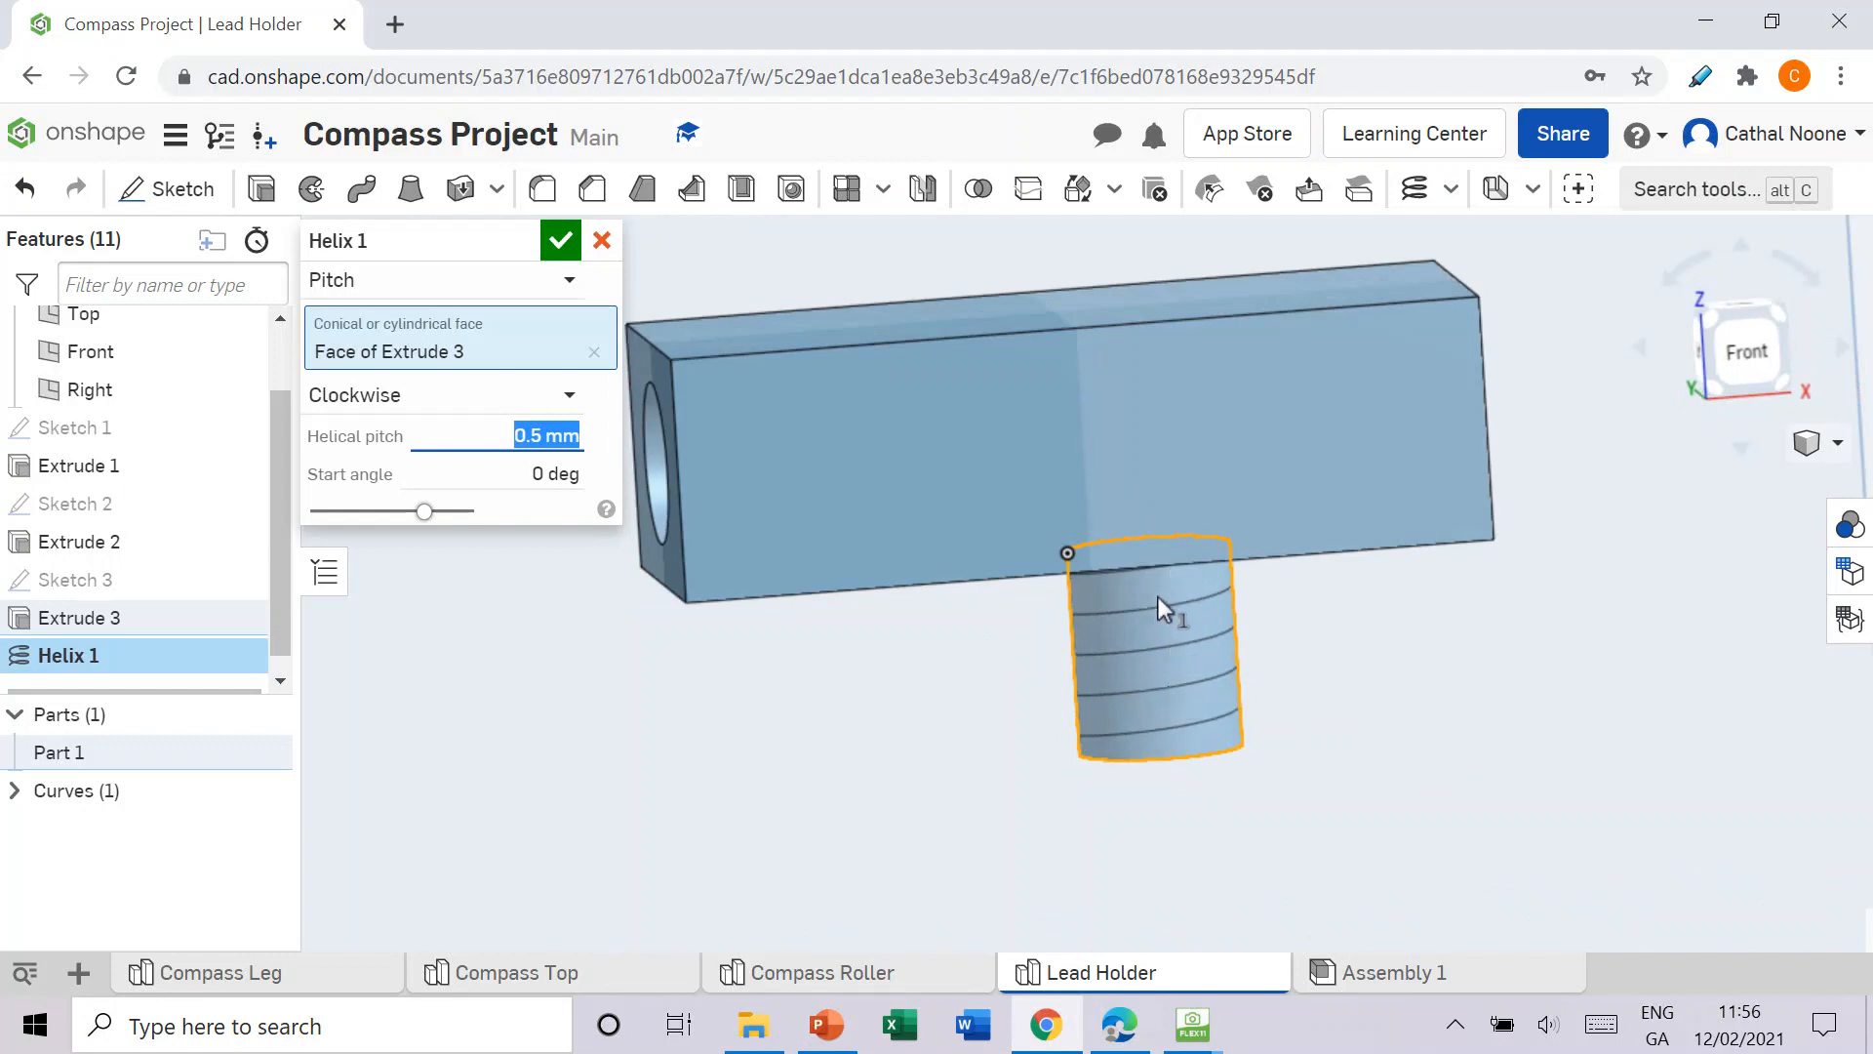
mouse_move(1156, 667)
right_mouse_down()
mouse_move(1156, 642)
mouse_move(1131, 644)
right_mouse_up()
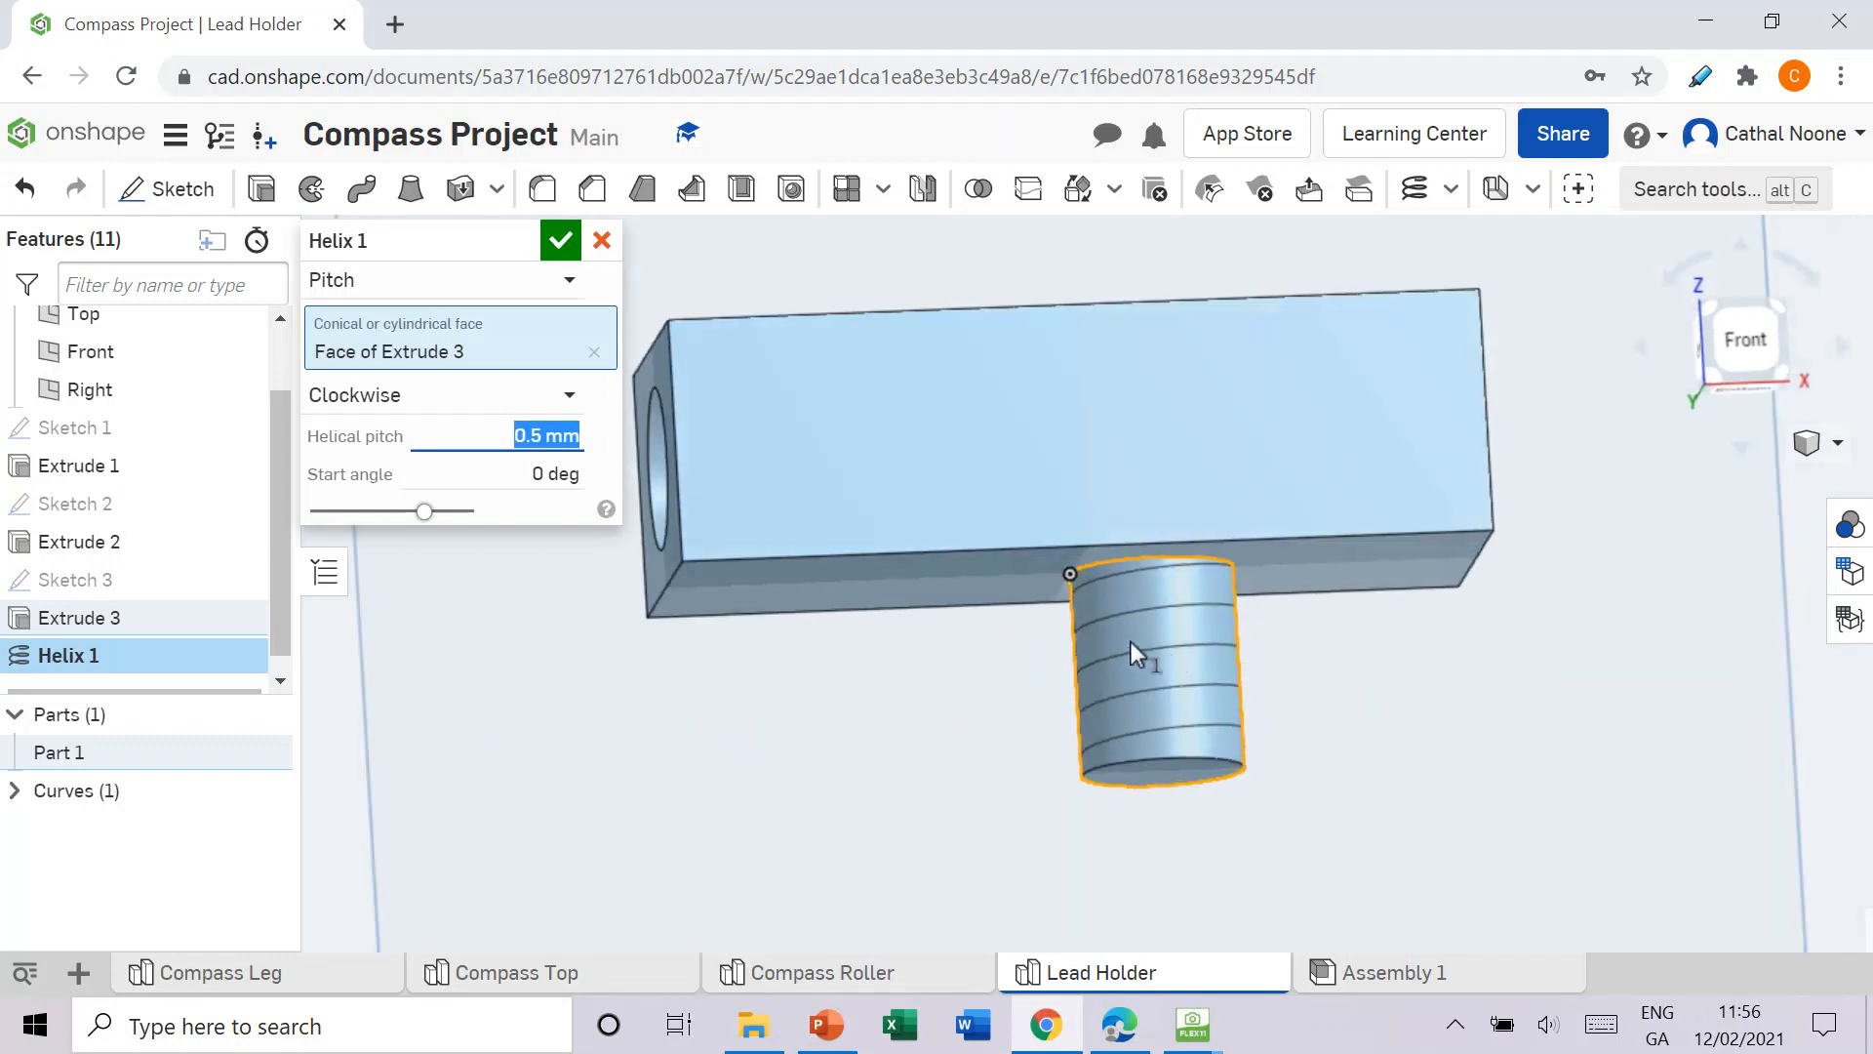
Step: Try helical pitches of 0.51 mm and 0.1 mm to compare the thread spacing on the peg
left_click(544, 435)
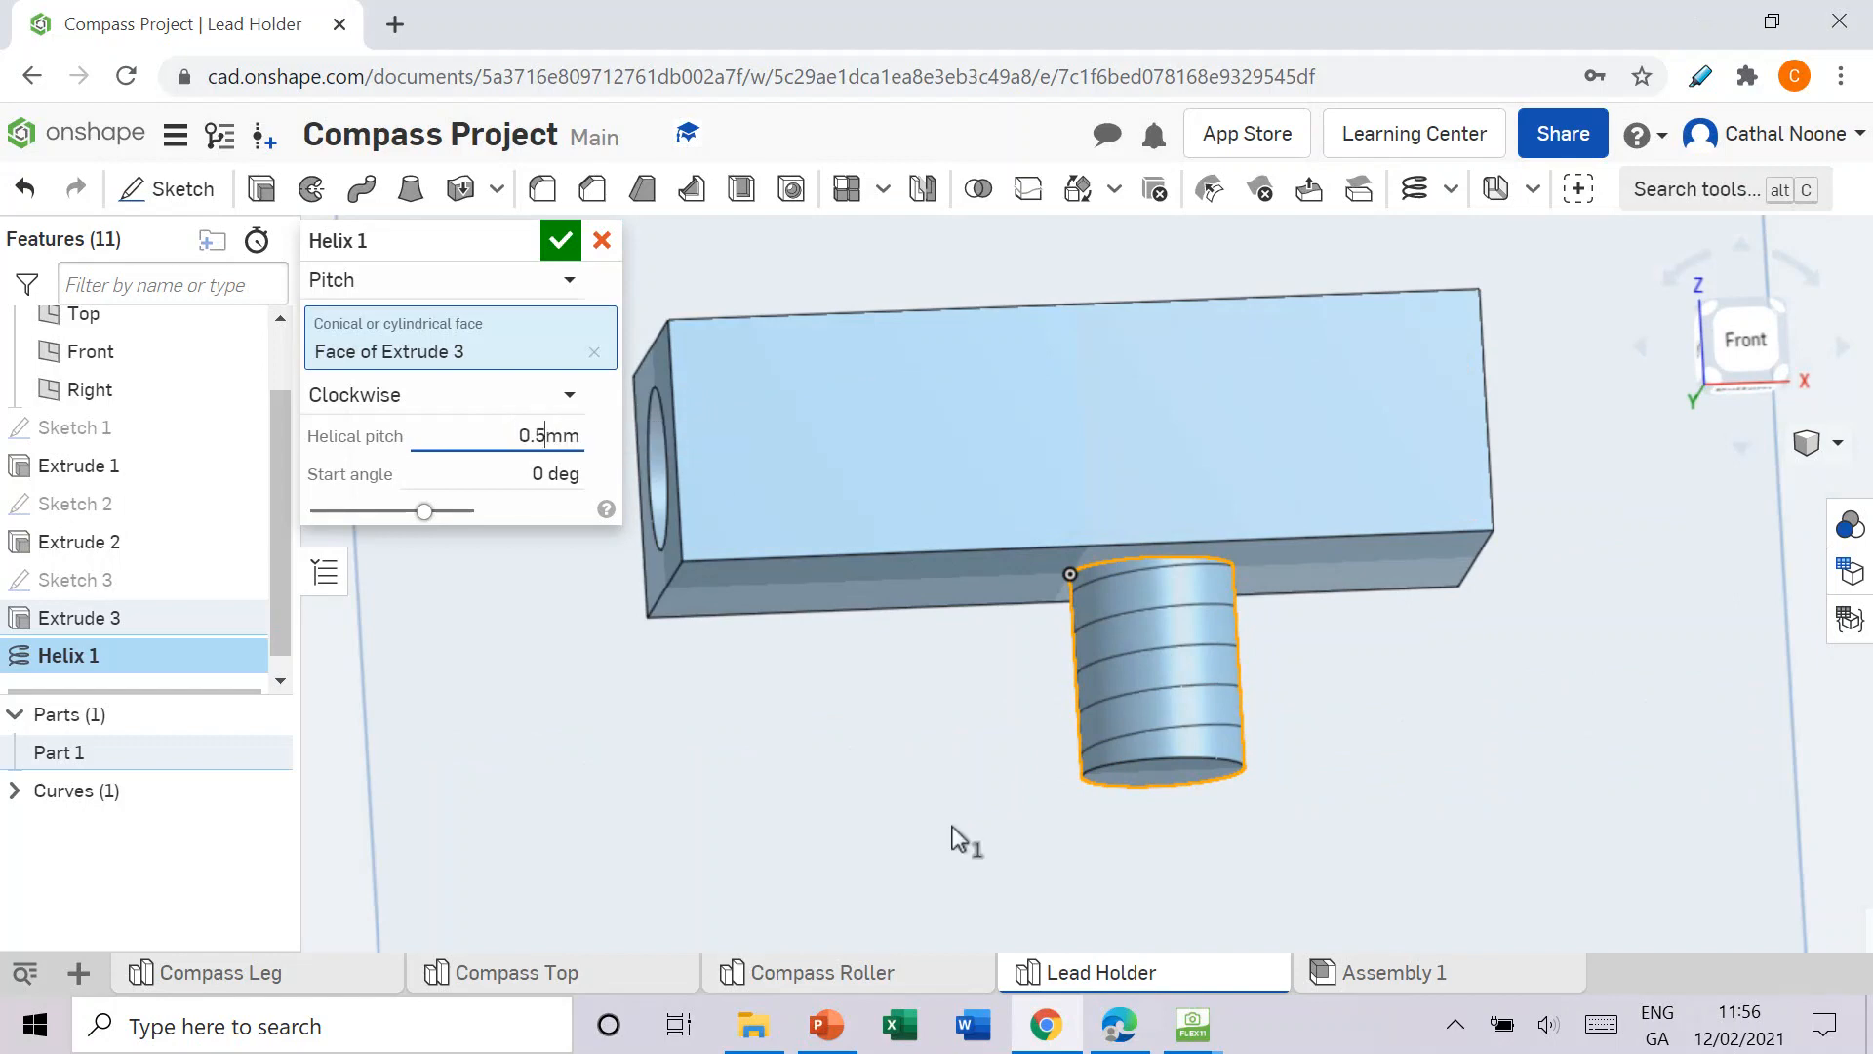
type("1")
key("Return")
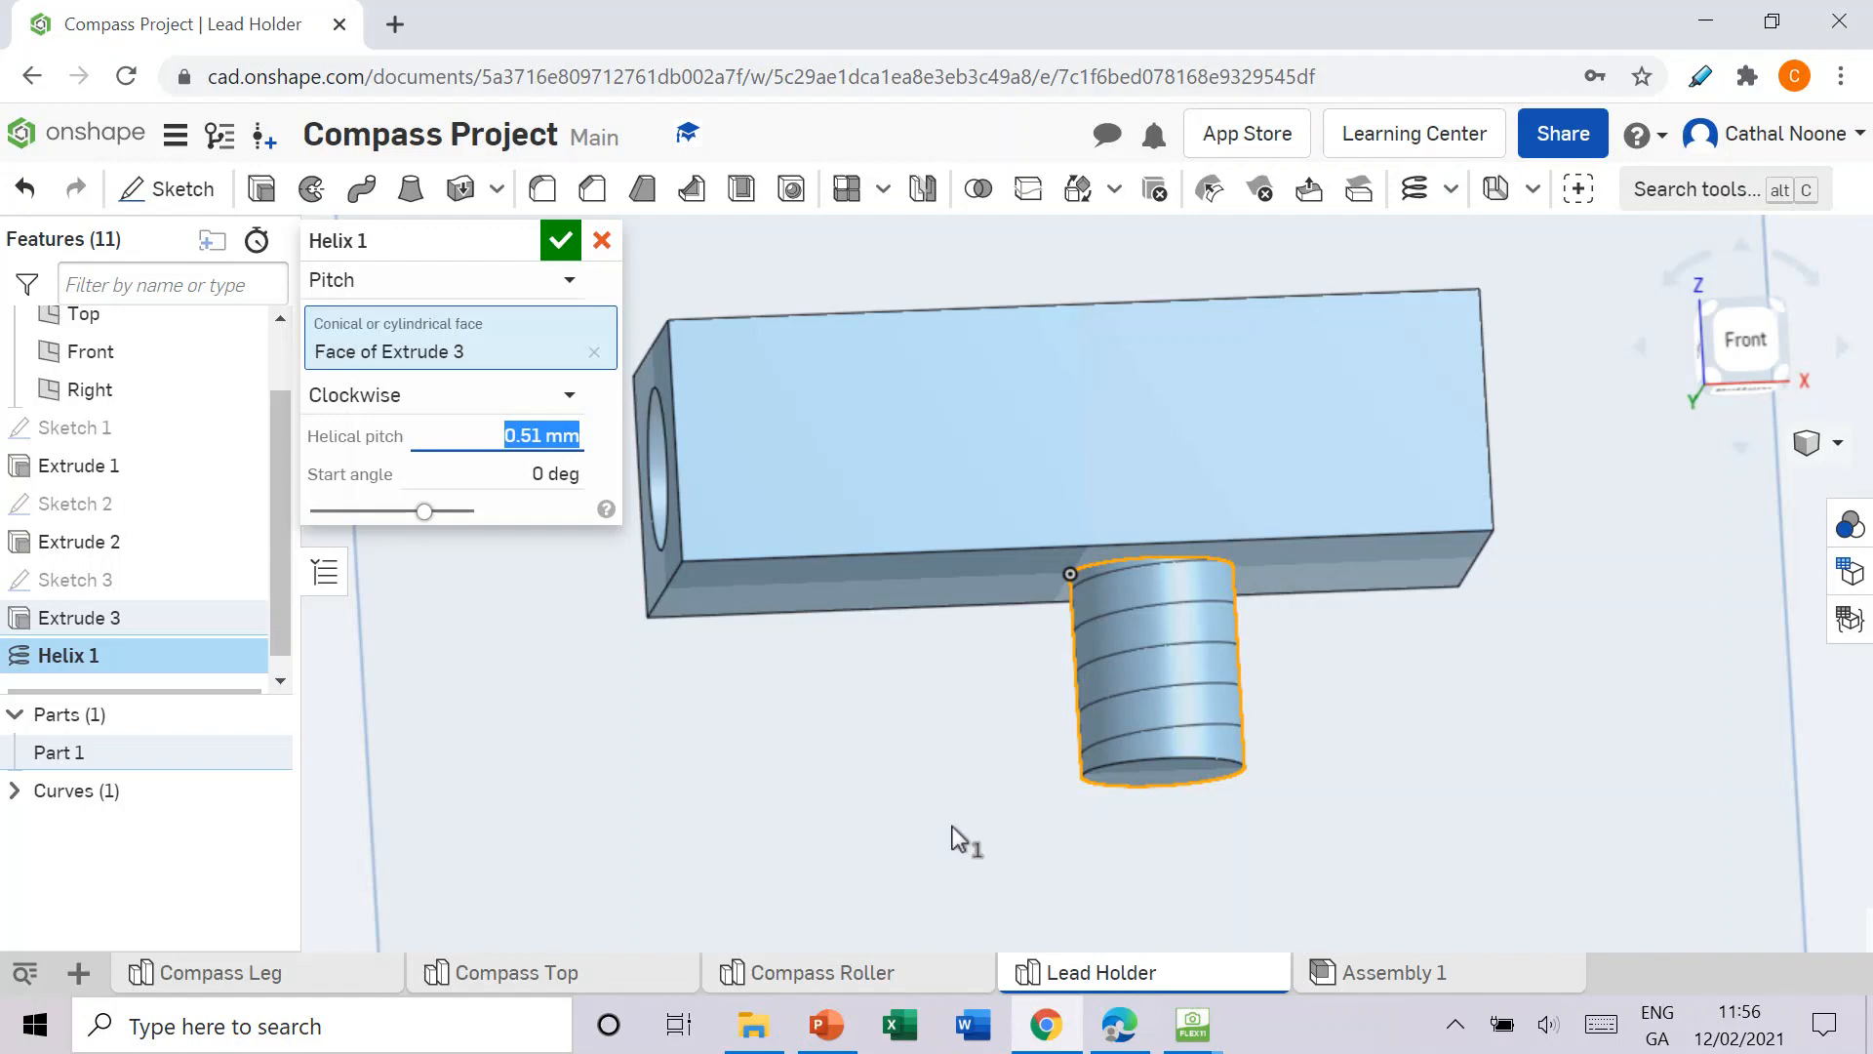
key("BackSpace")
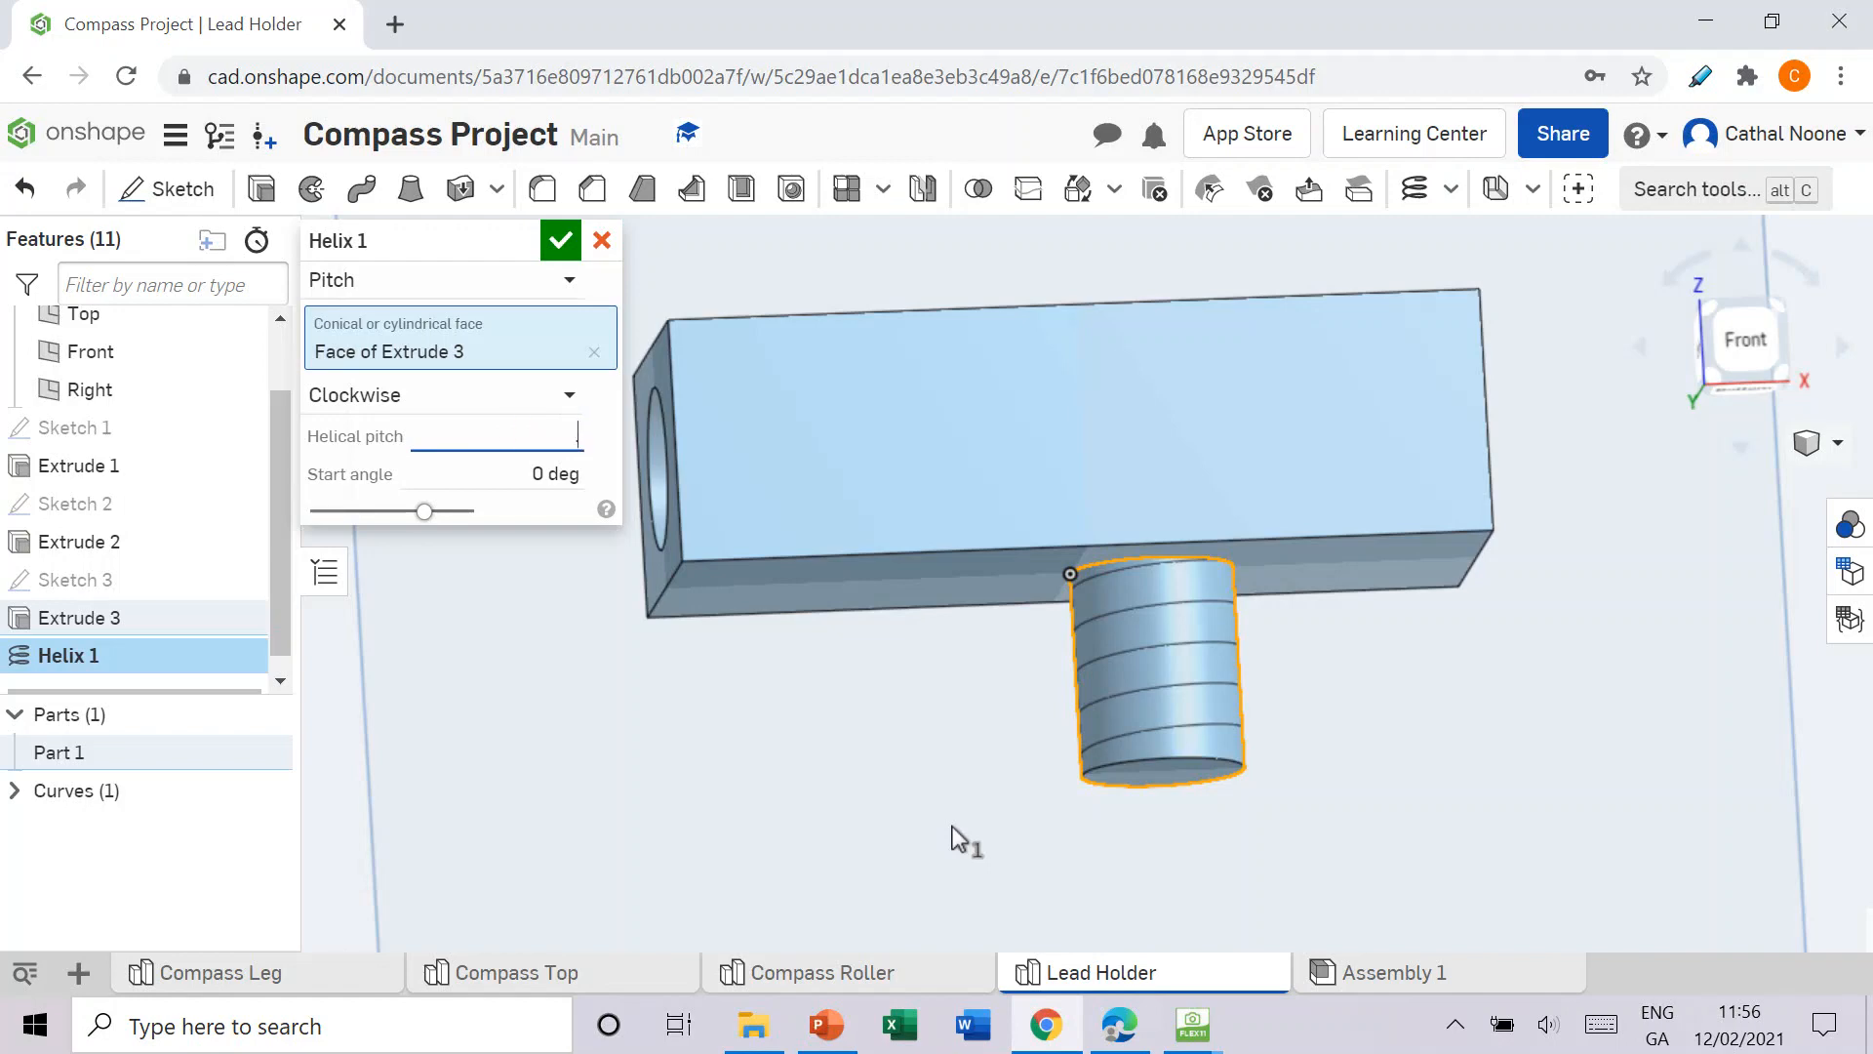
type(".1")
key("Return")
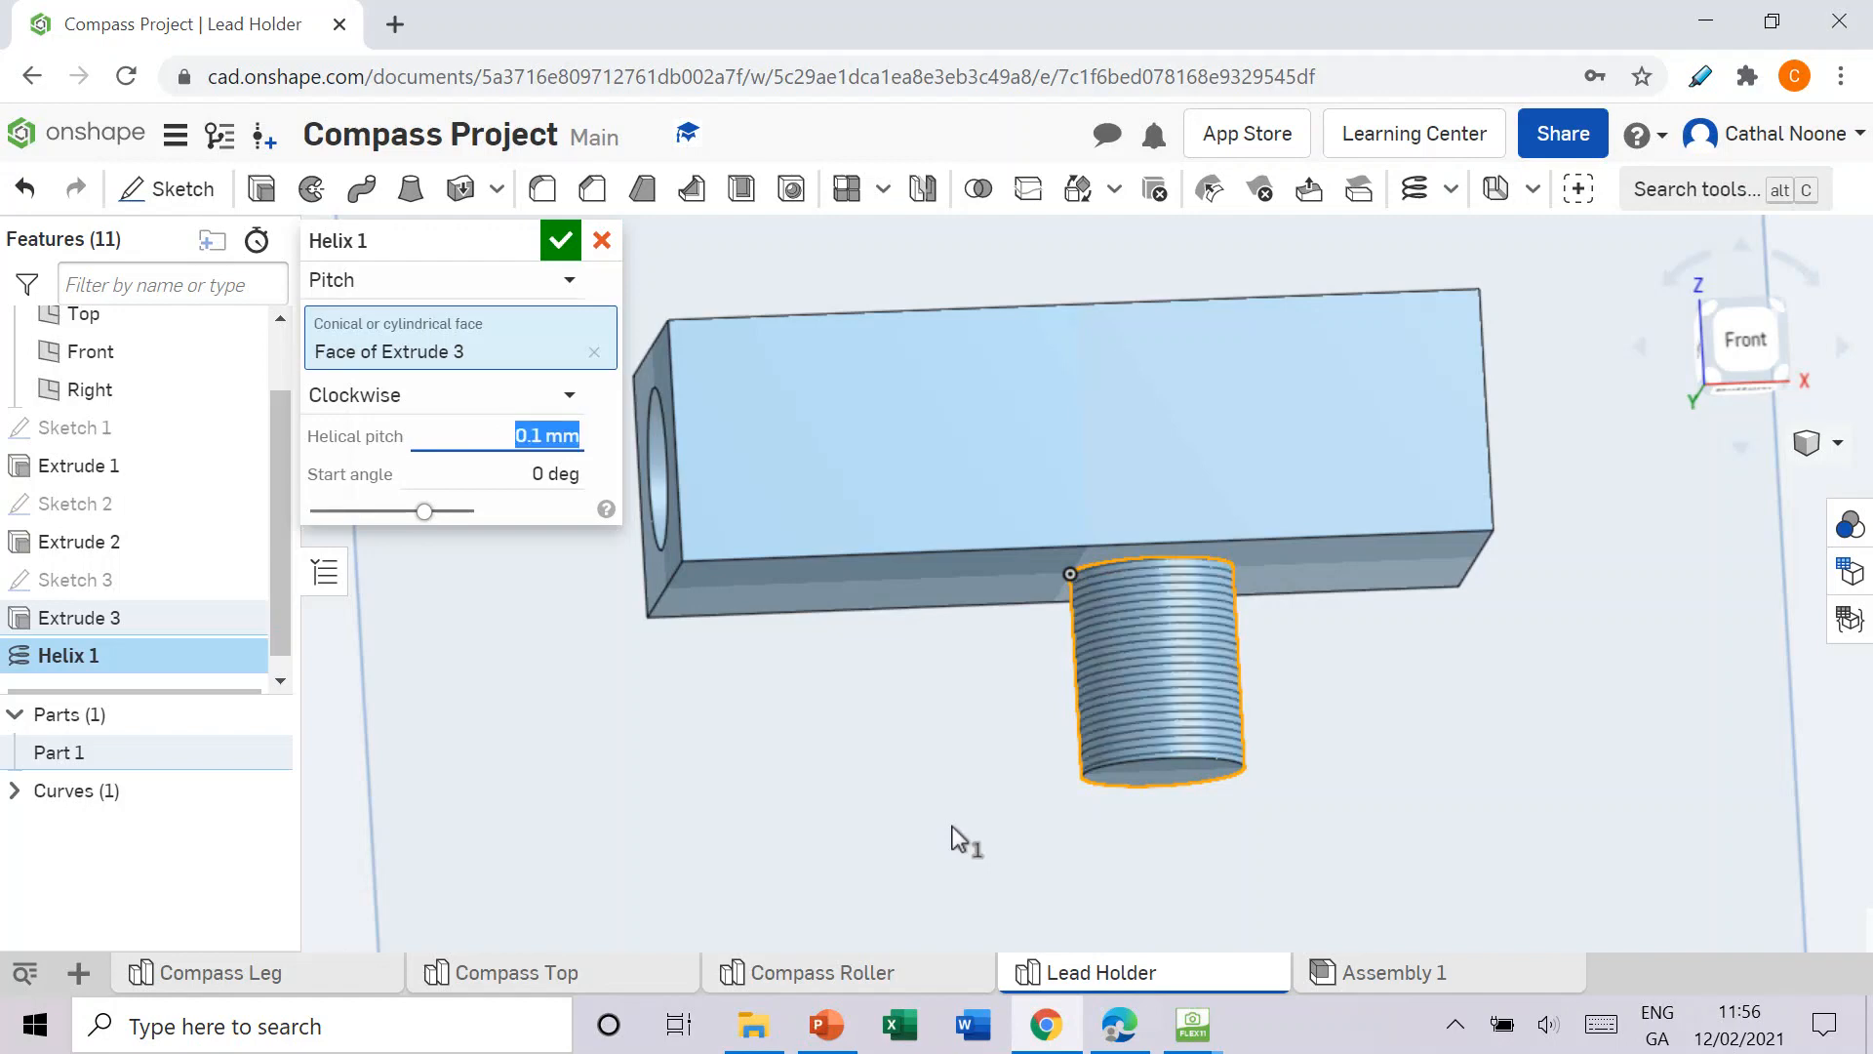
Step: Set the helical pitch back to 0.5 mm and accept the helix
key("BackSpace")
type(".5")
key("Return")
left_click(574, 252)
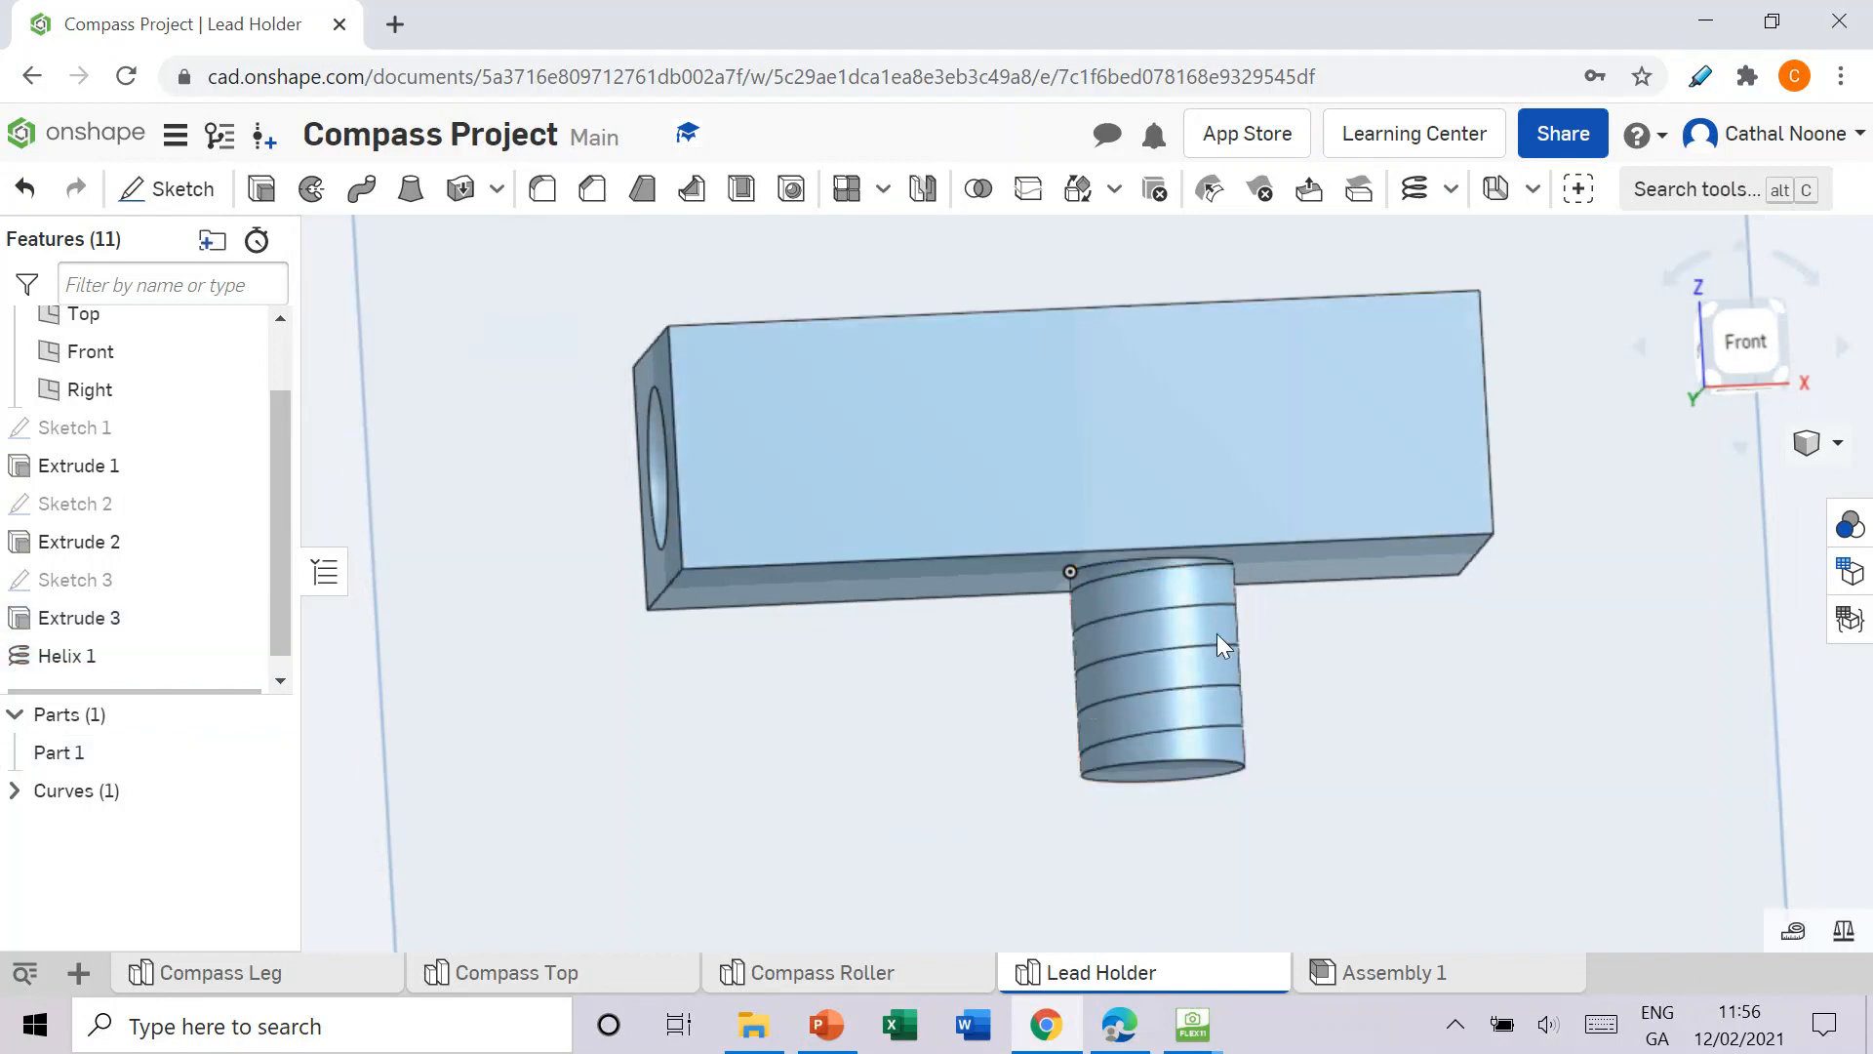
Step: Switch to the project PDF, read Step 8 on sketching the rectangle on the Front plane, and return to Onshape
right_click_drag(1216, 635, 1214, 648)
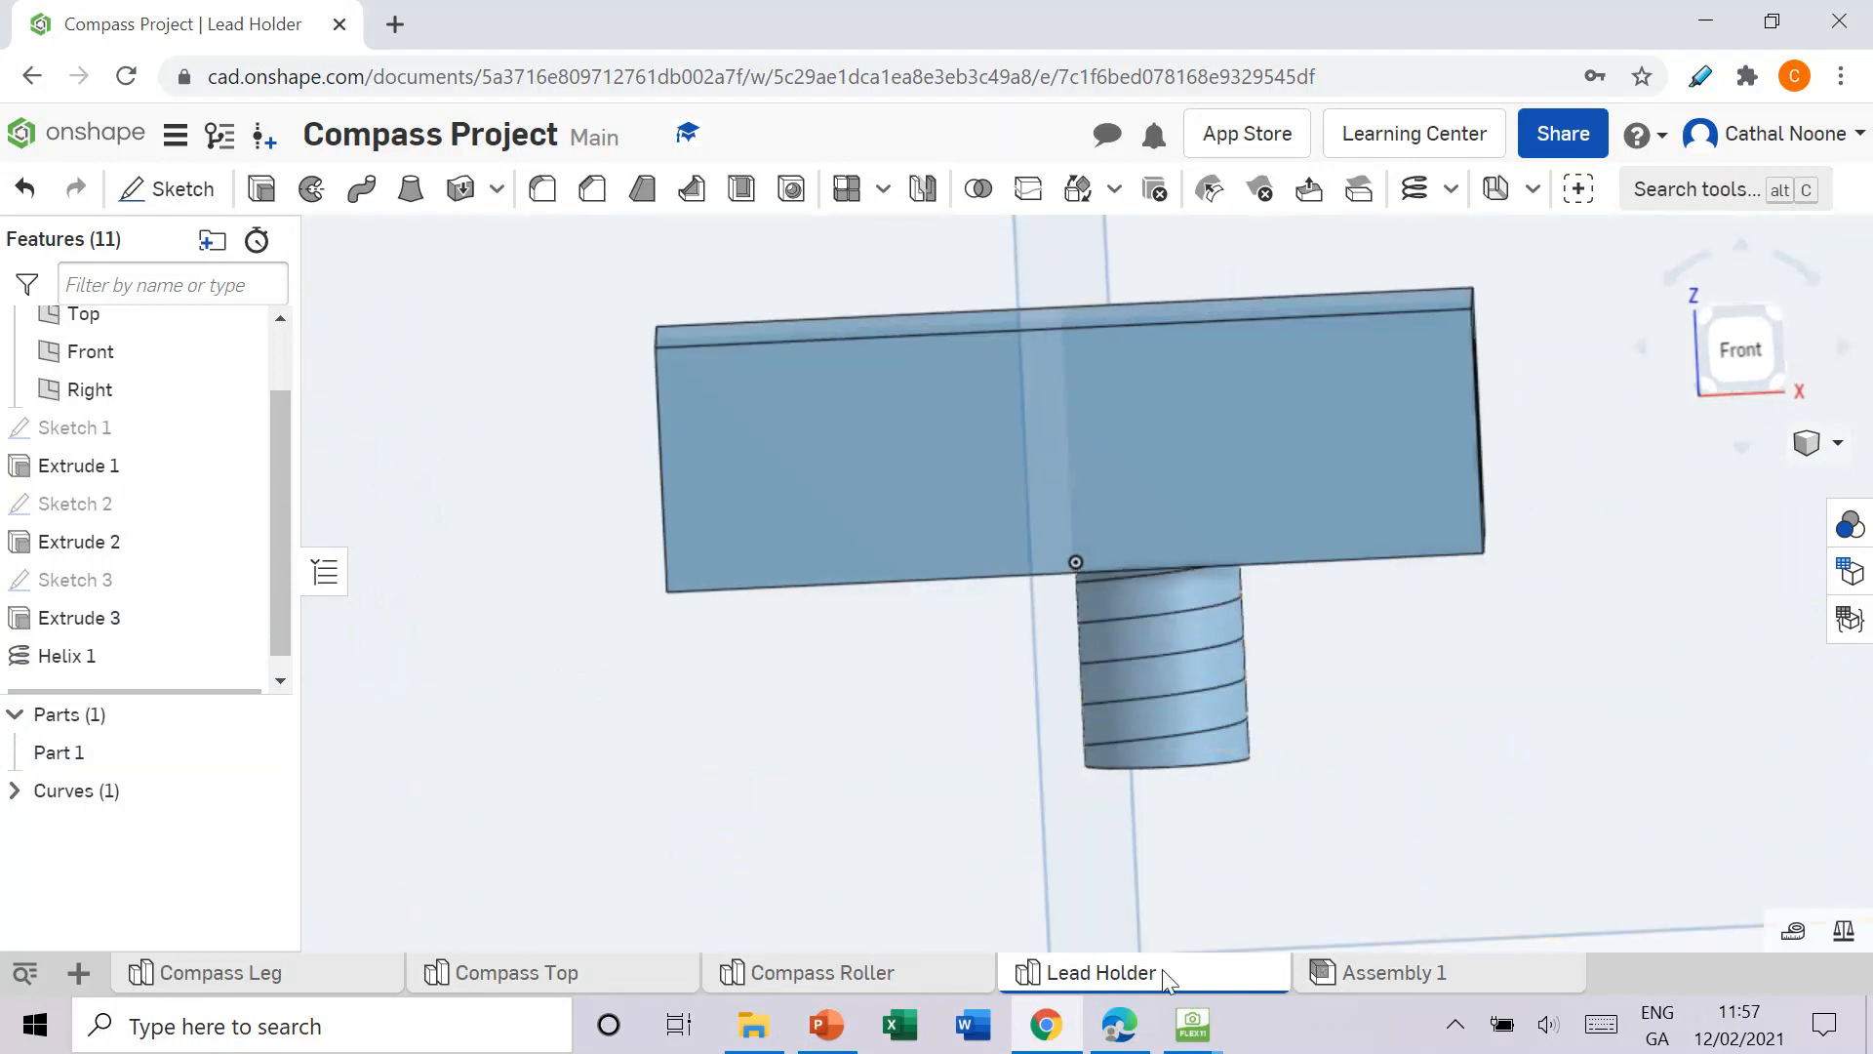
left_click(1120, 1026)
scroll(1004, 551, "down", 3)
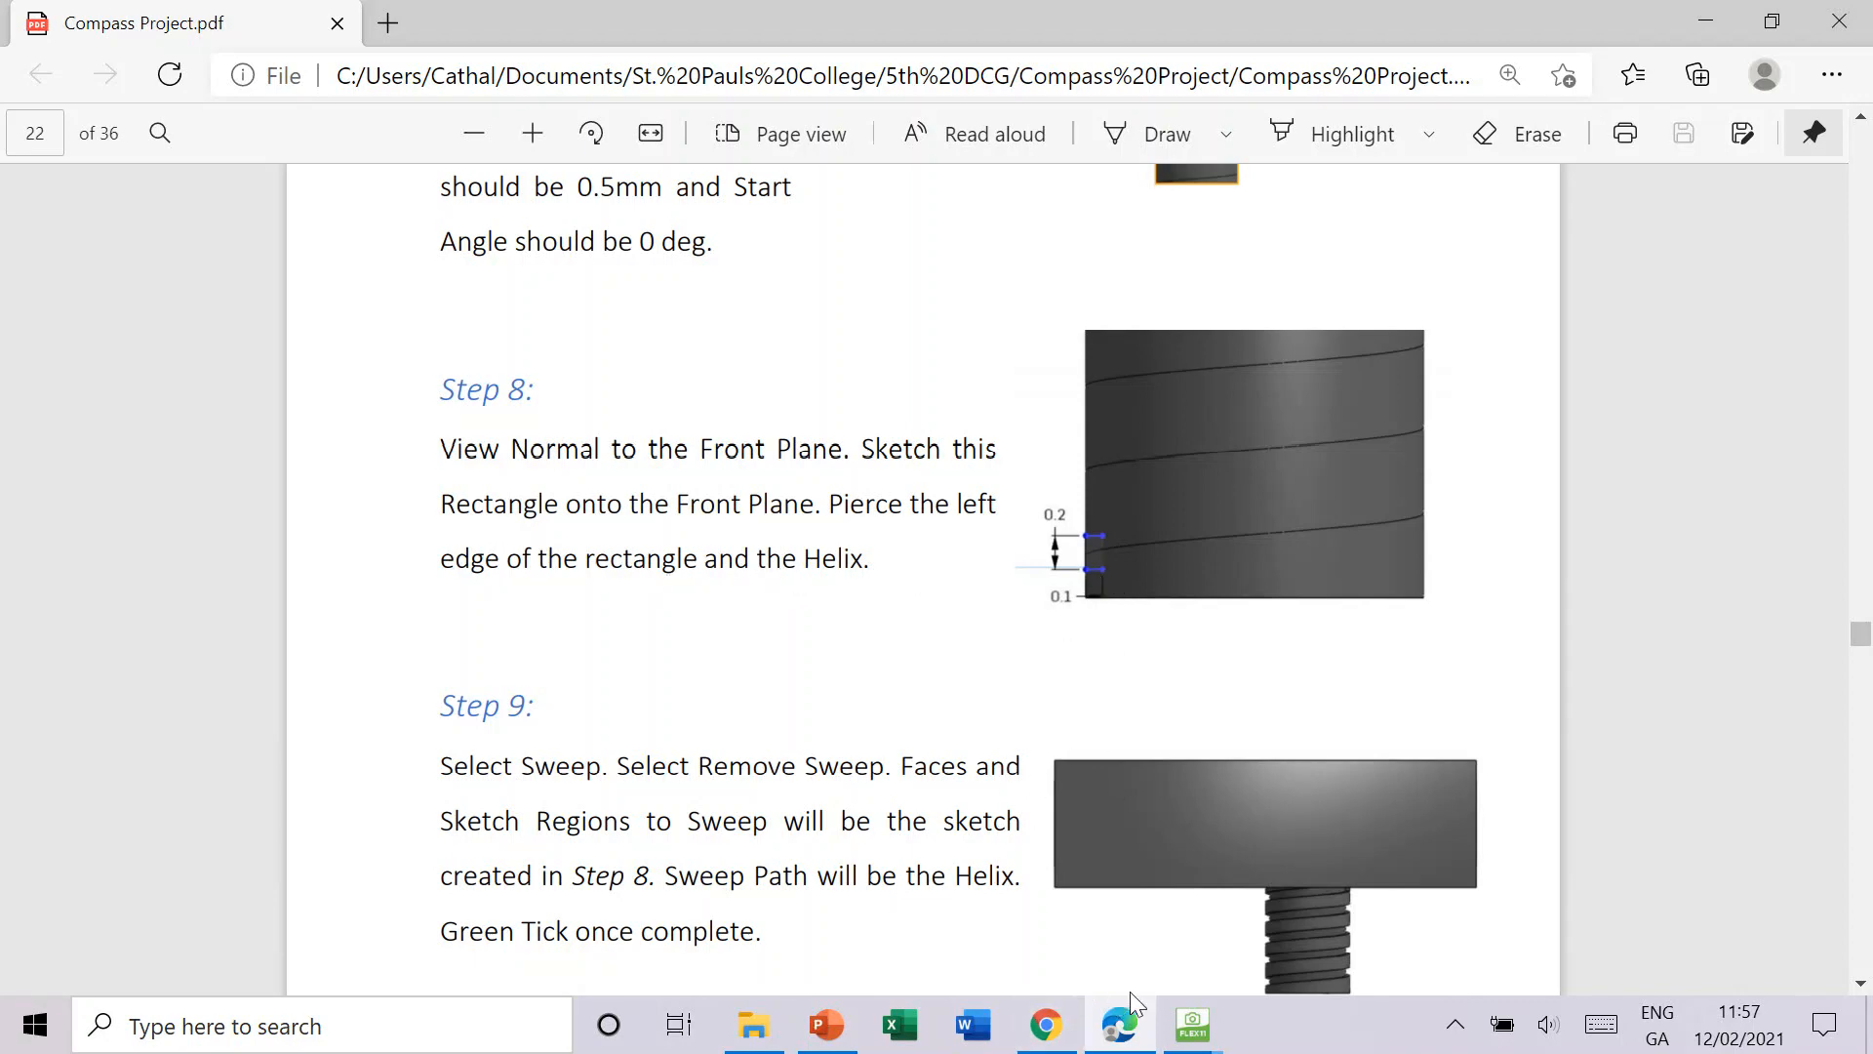
left_click(1046, 1025)
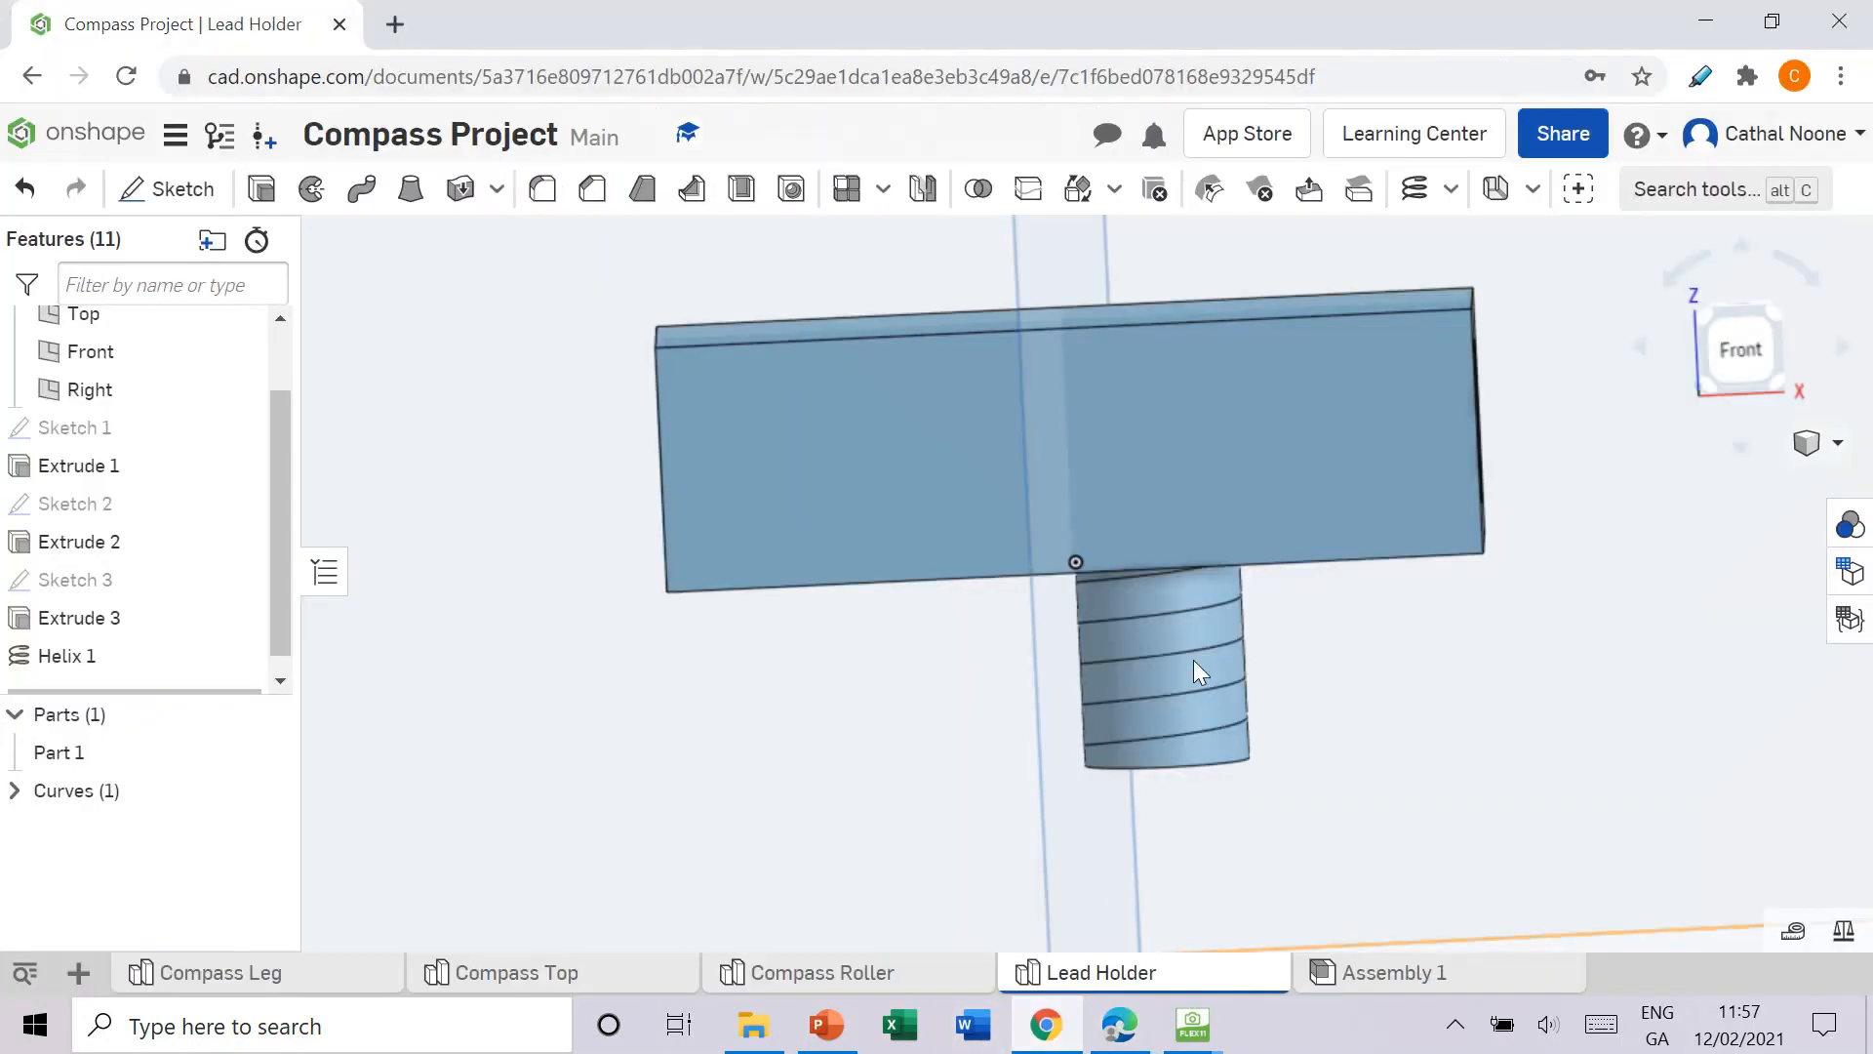
Step: Start a new sketch on the Front plane, viewed straight on at the lower end of the peg
left_click(1748, 345)
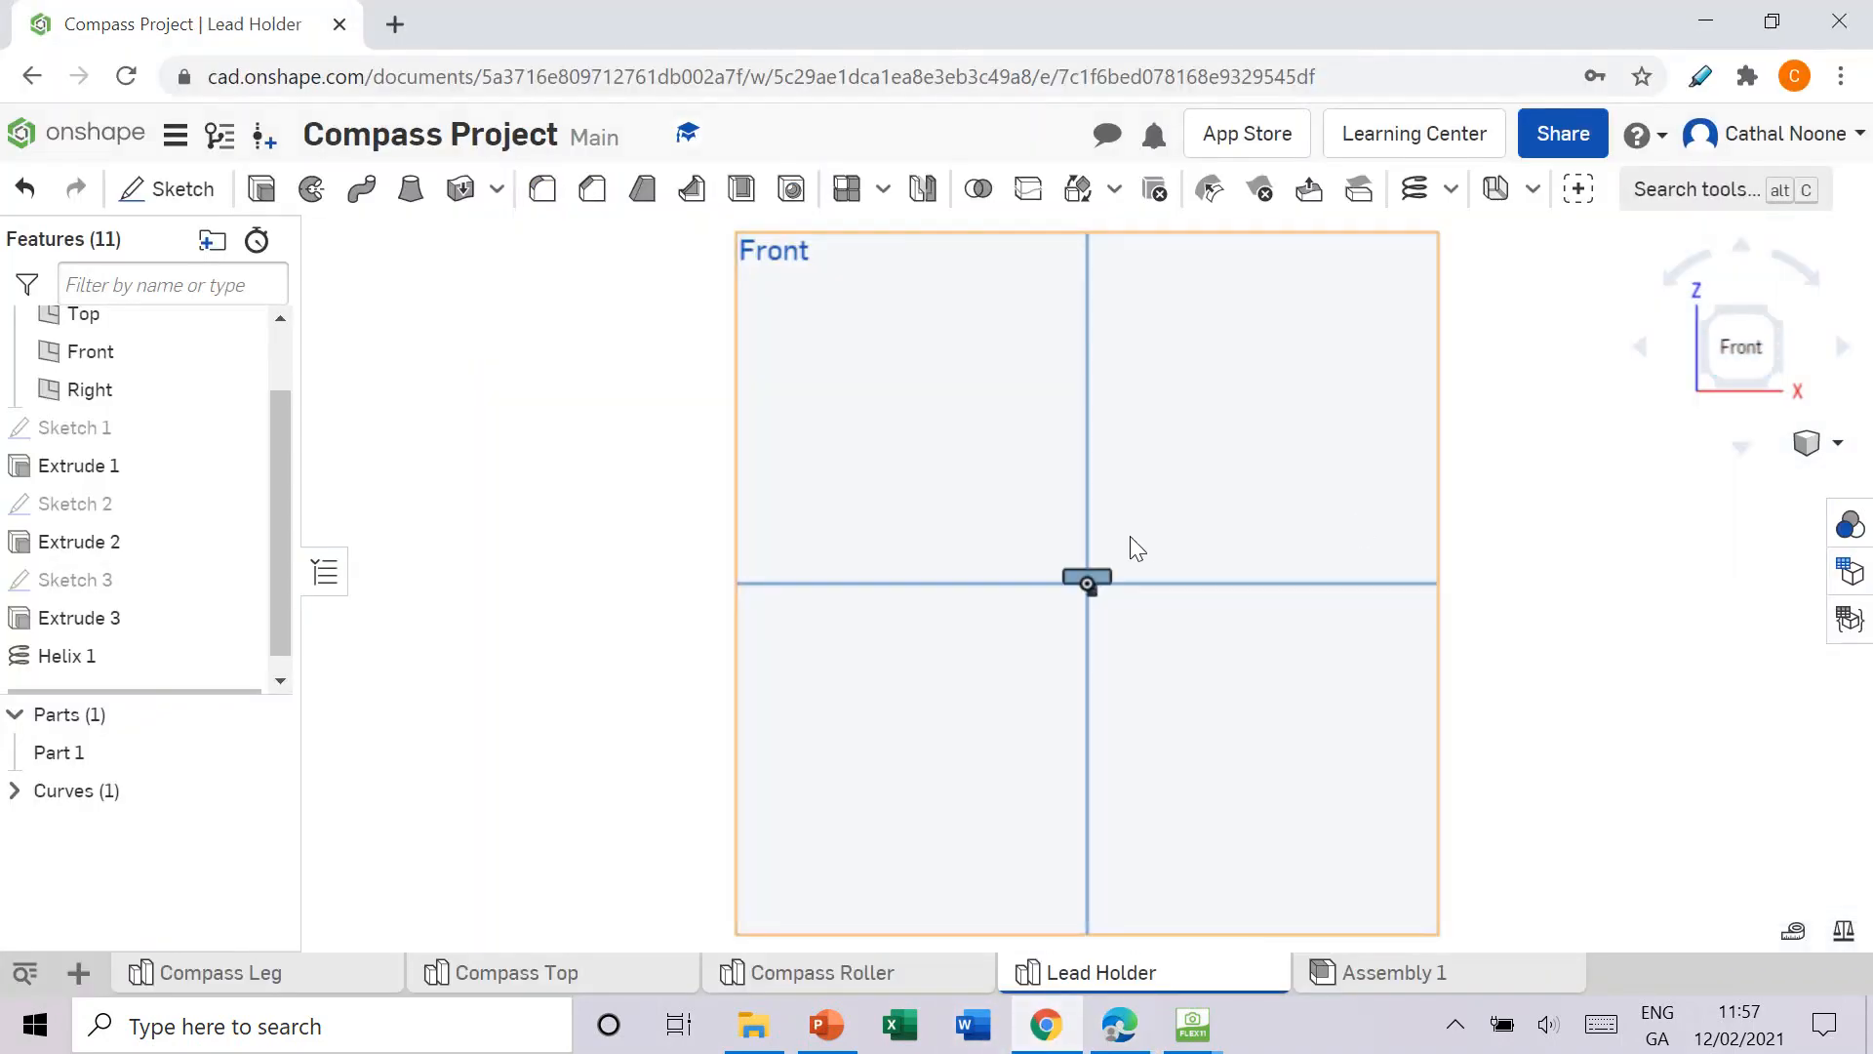
scroll(1087, 601, "up", 10)
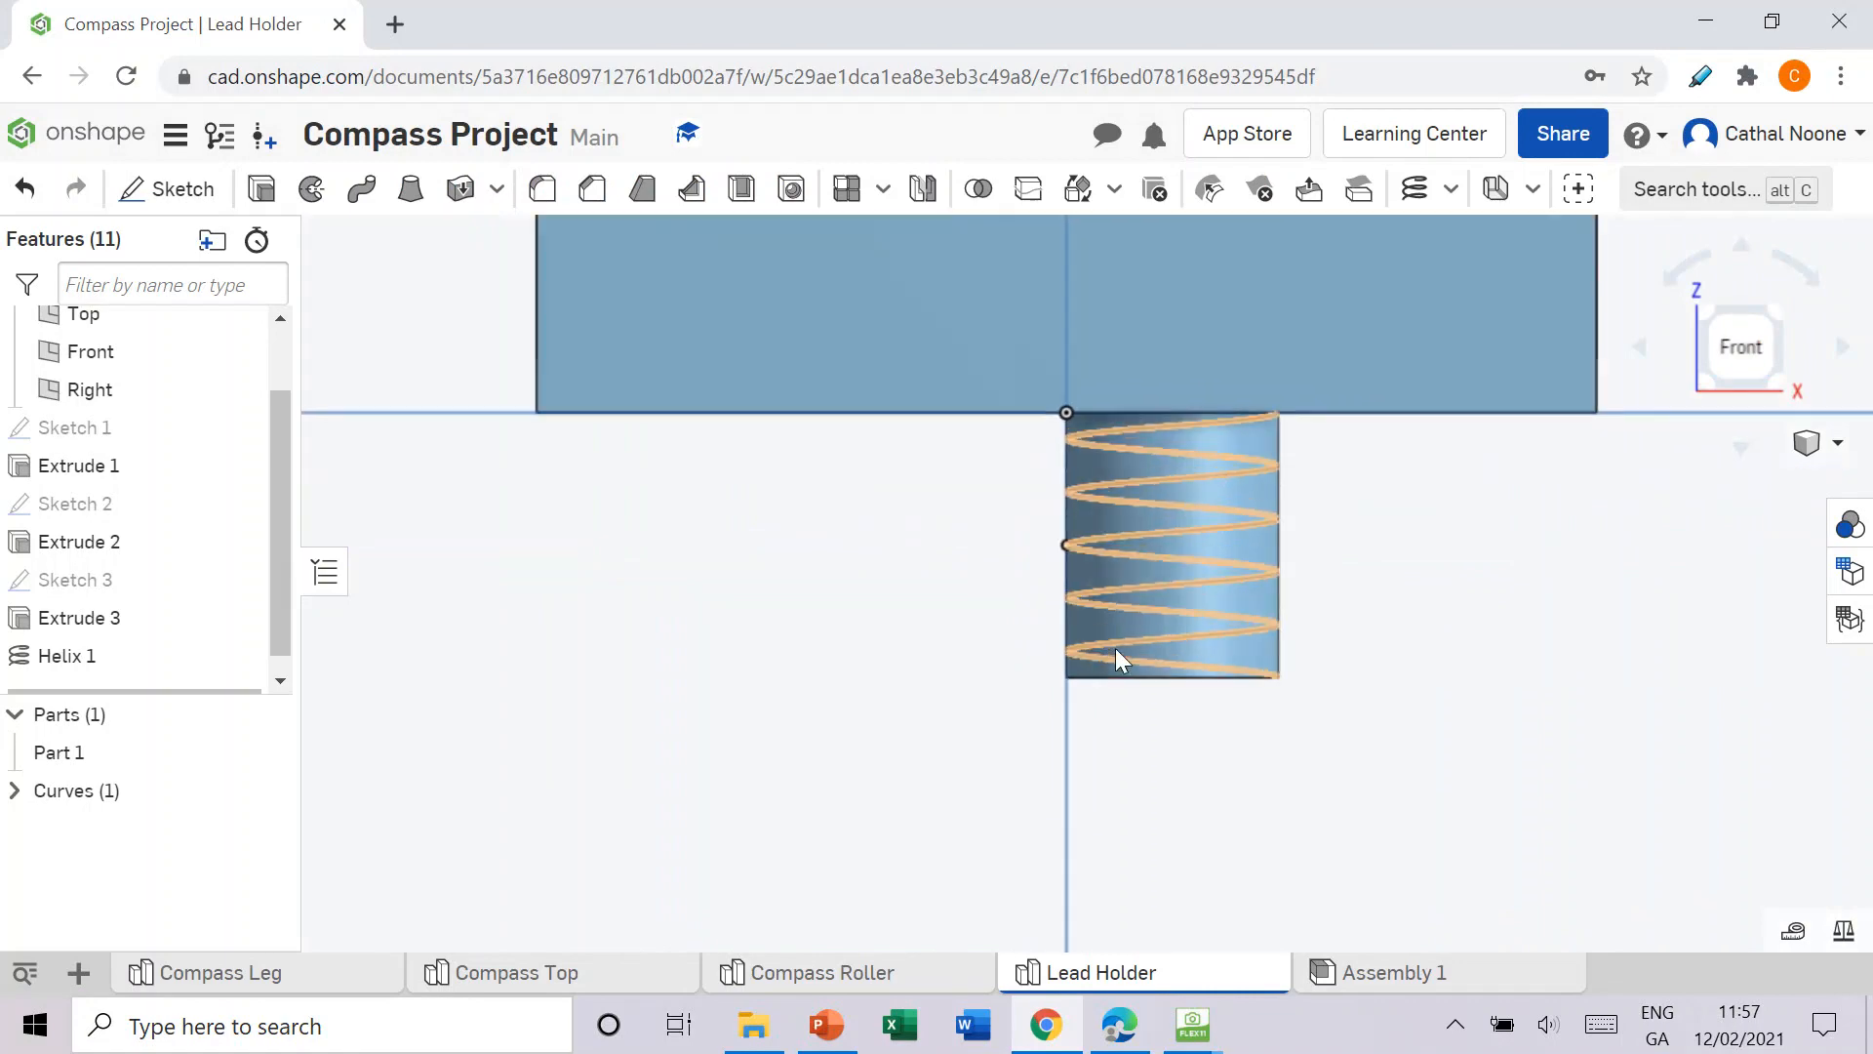
scroll(1115, 652, "up", 5)
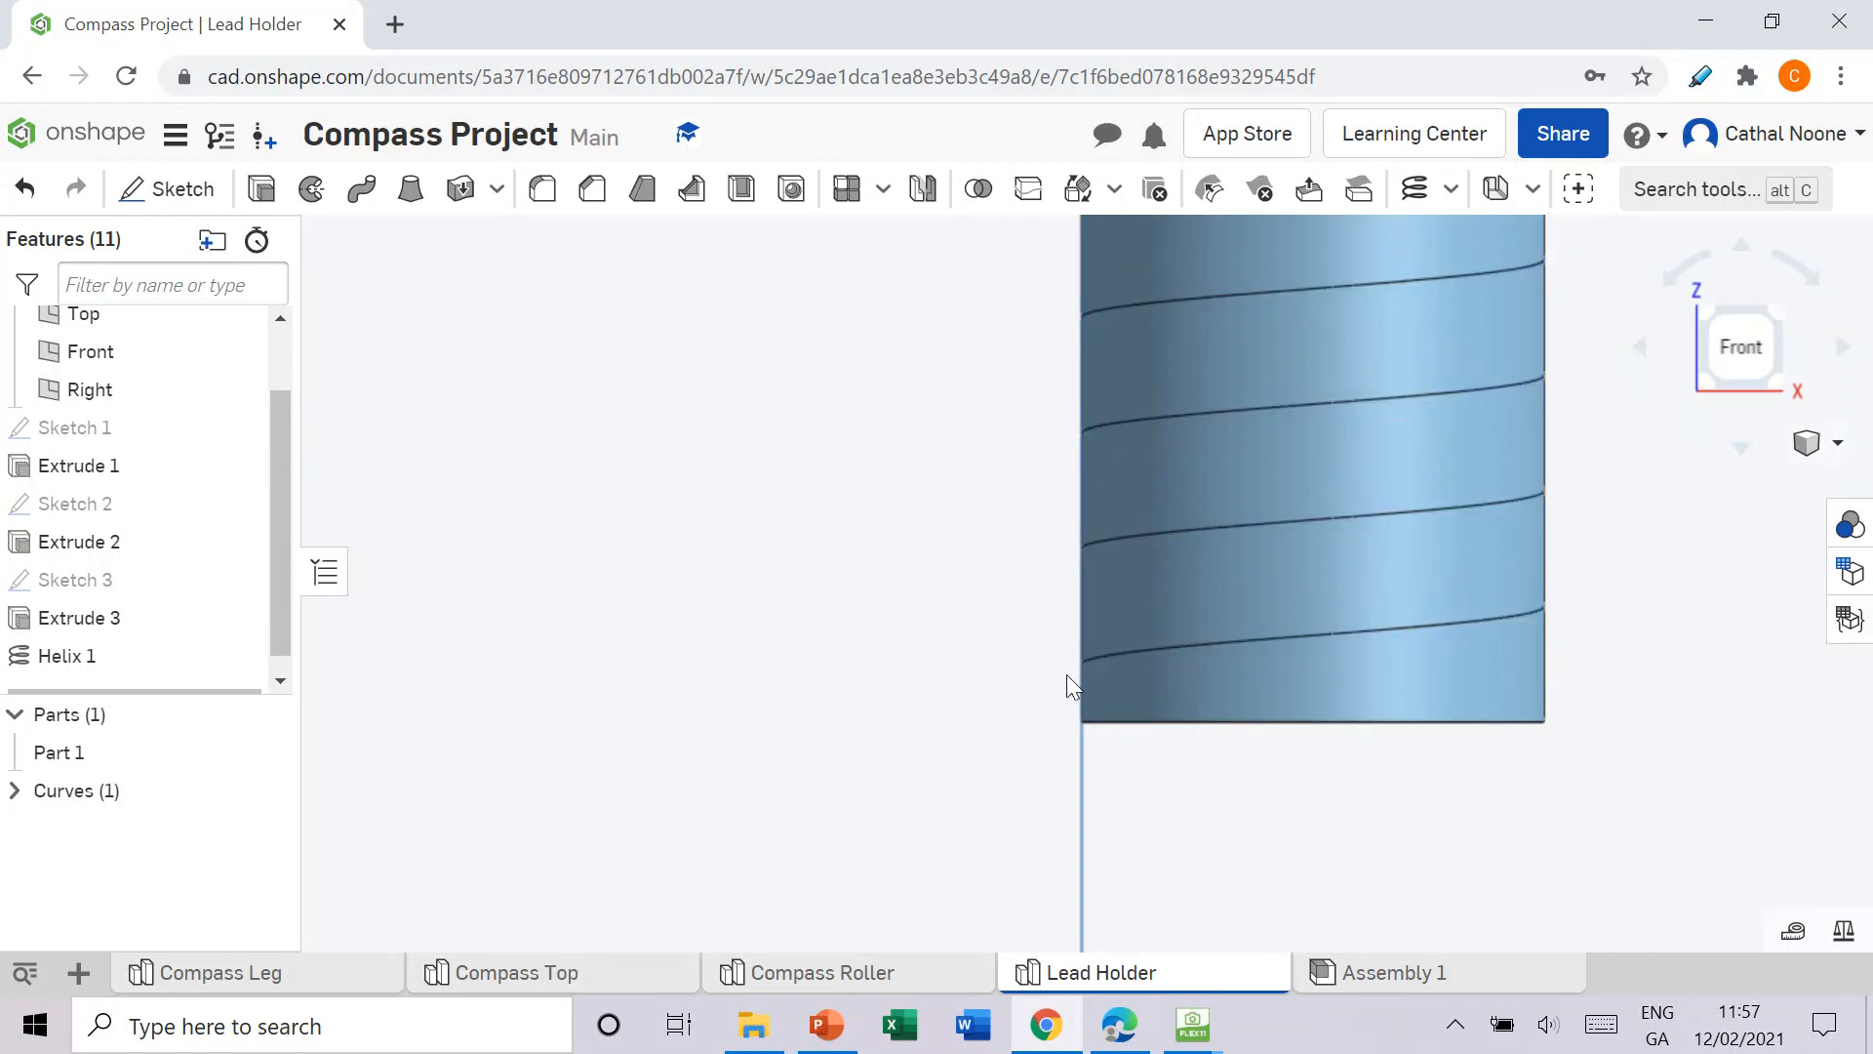
scroll(1068, 675, "up", 2)
scroll(1114, 648, "down", 2)
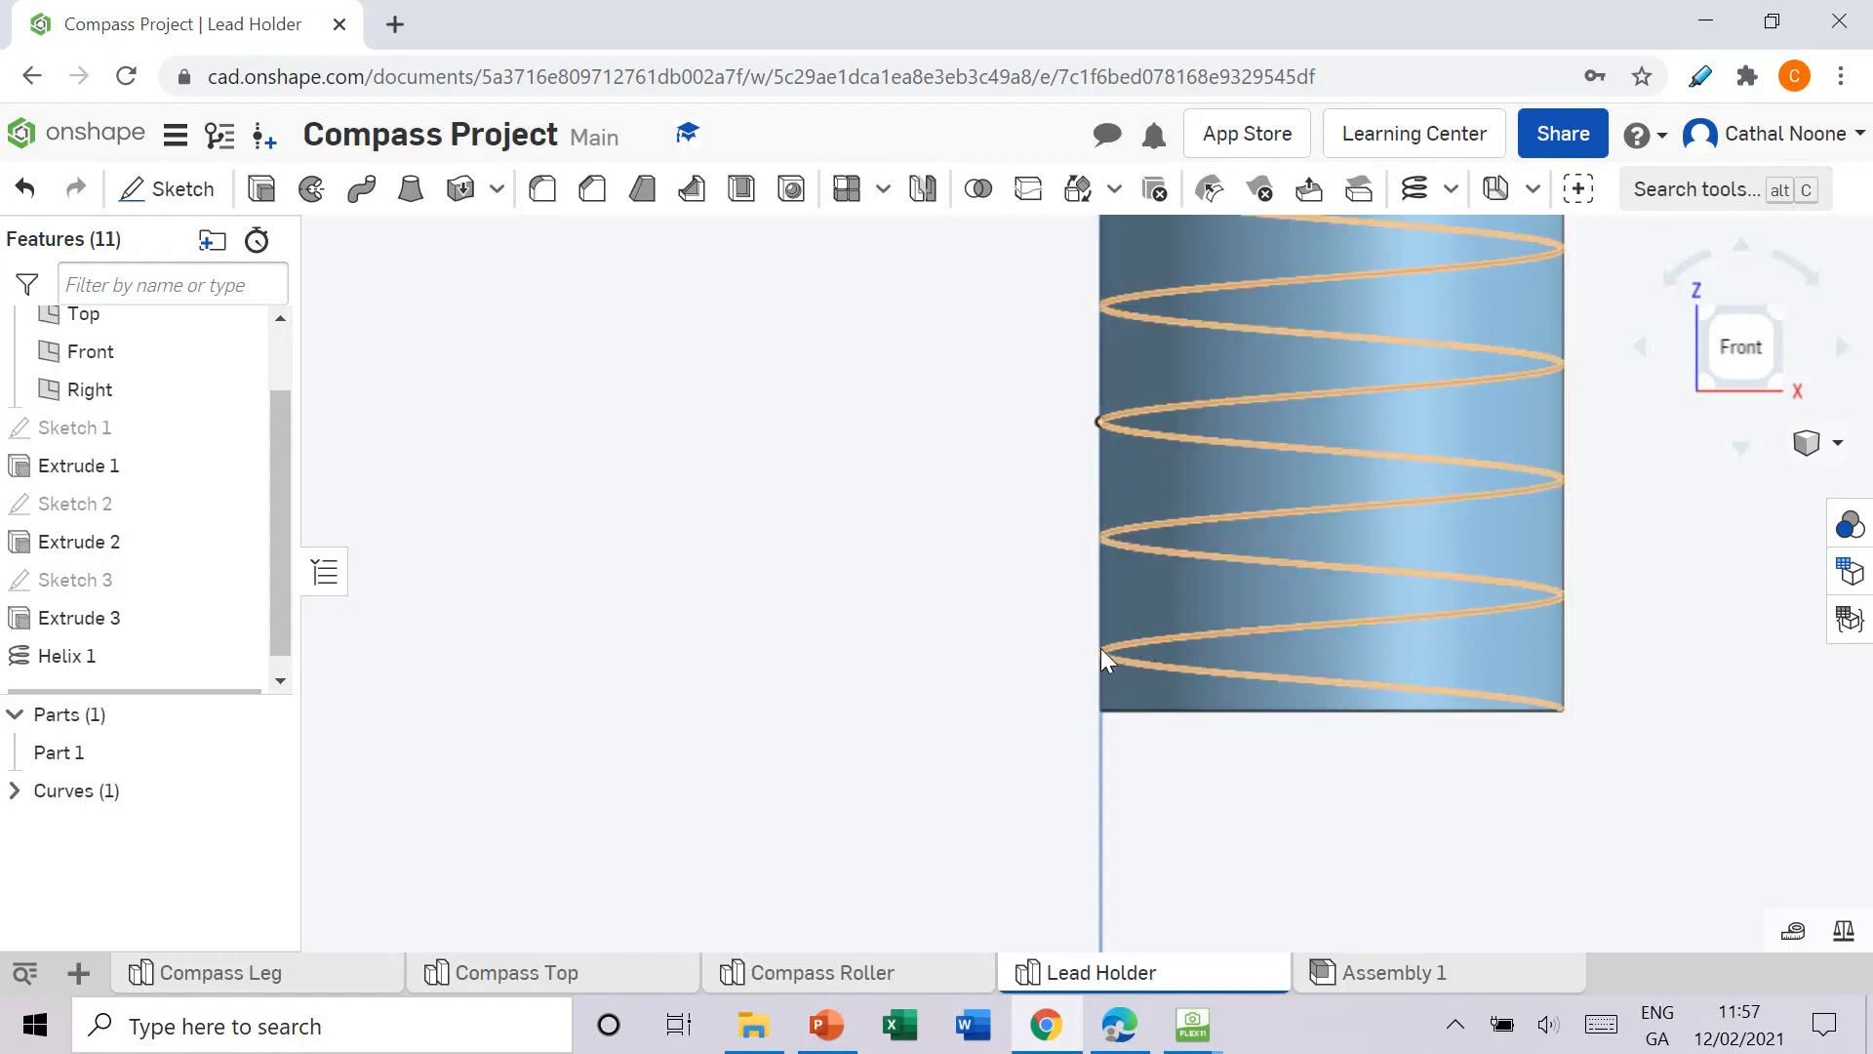
left_click(138, 200)
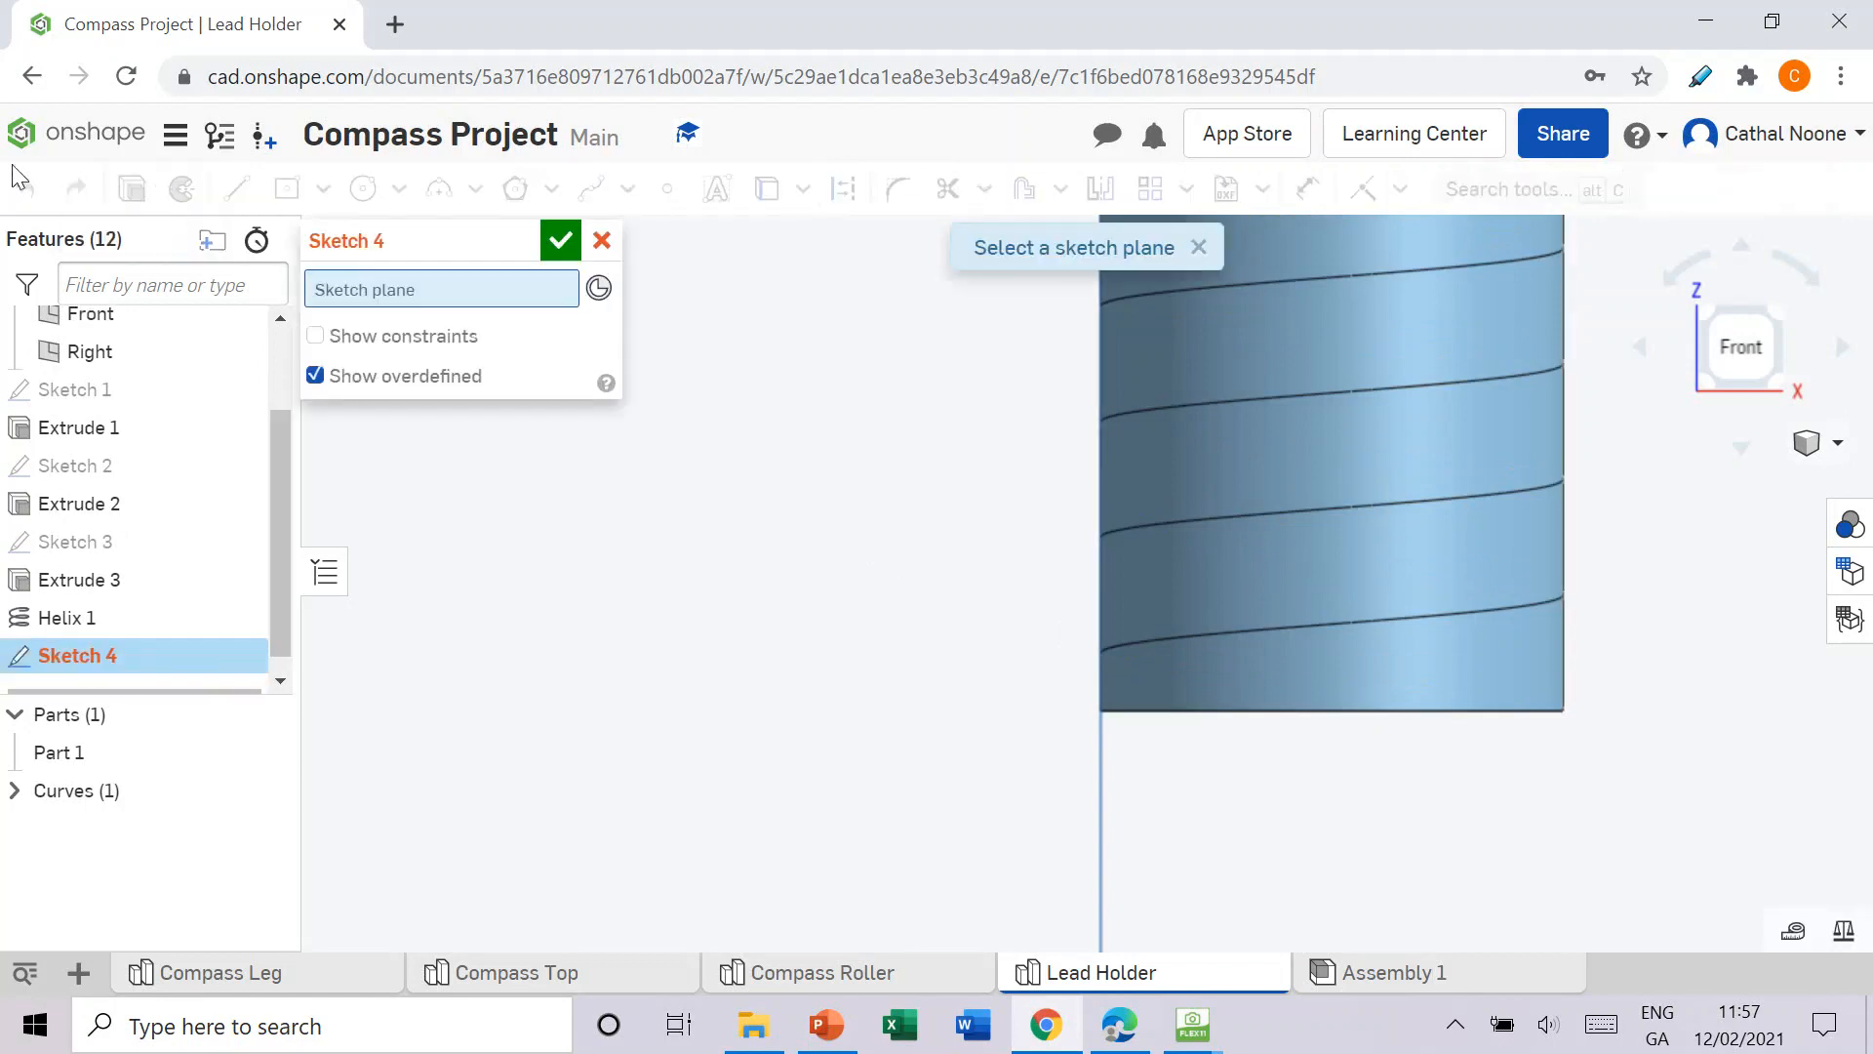
left_click(98, 312)
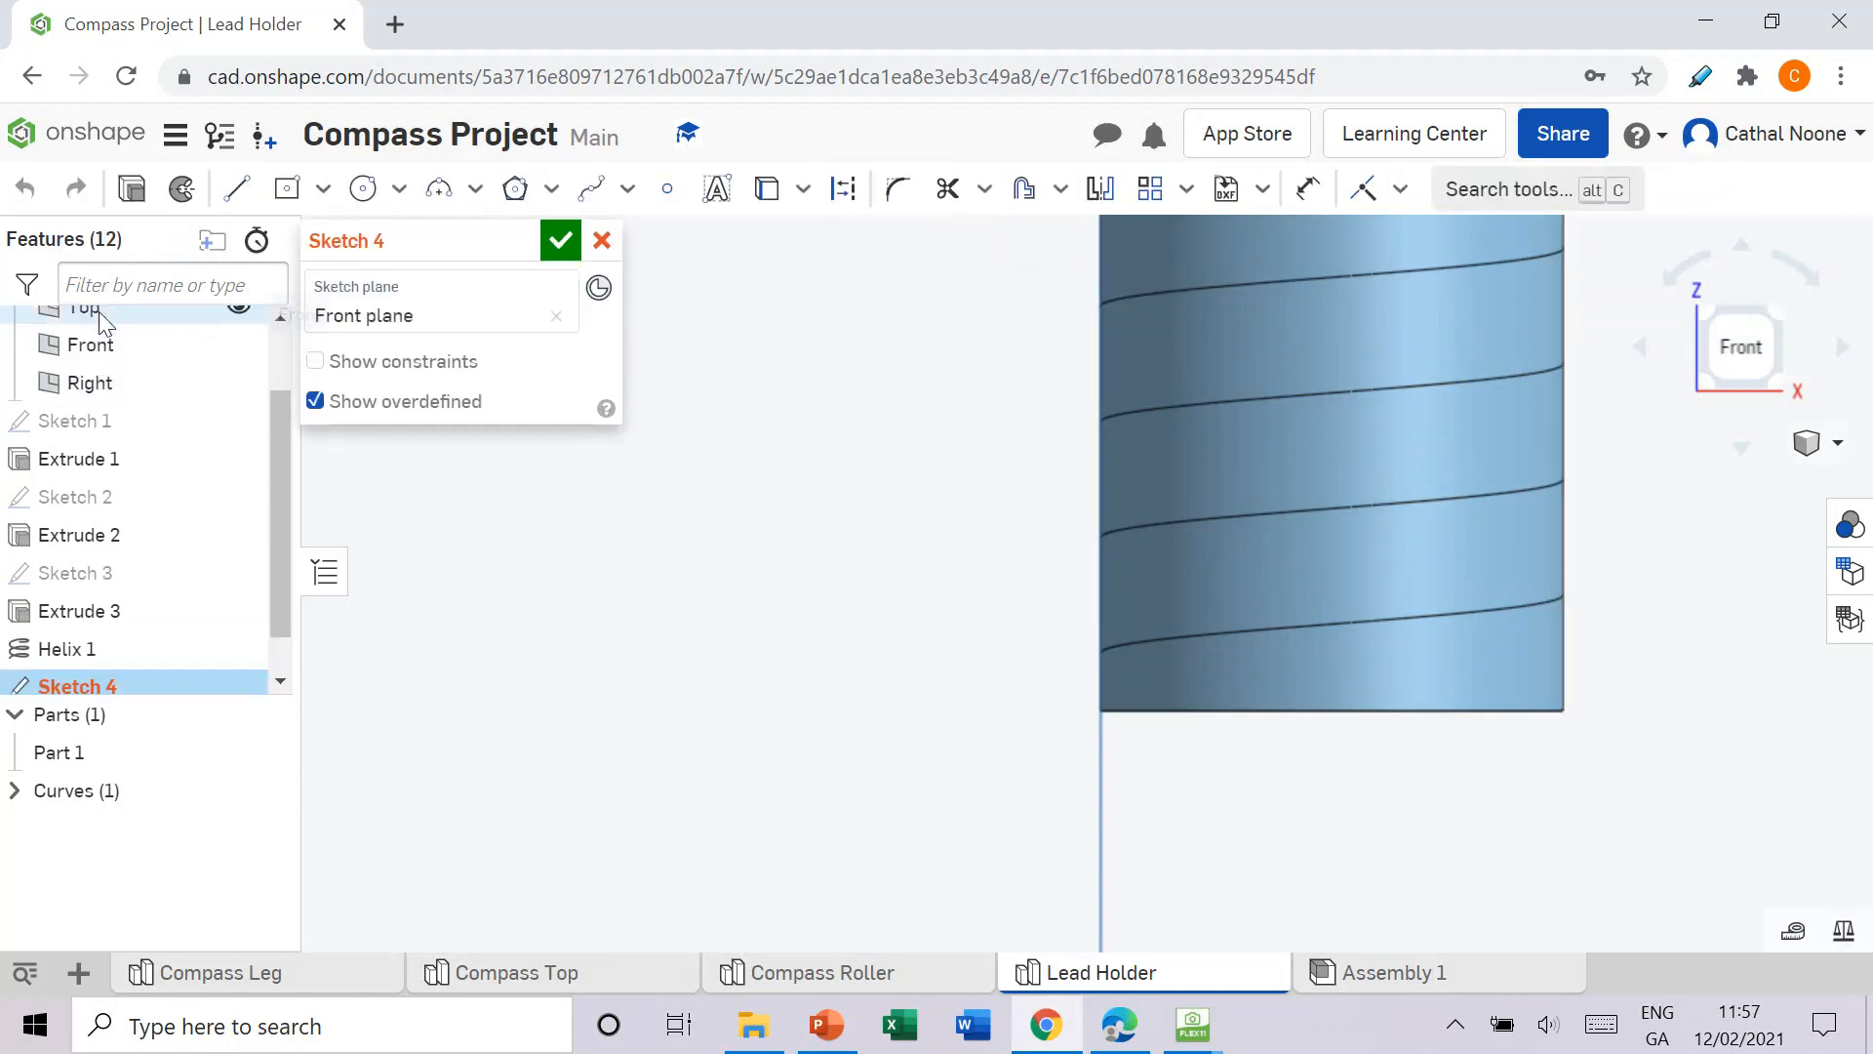
Step: Draw a corner rectangle inward from the peg's side edge across the lowest helix turn, and set it 0.1 mm wide and 0.2 mm high
left_click(323, 189)
left_click(326, 246)
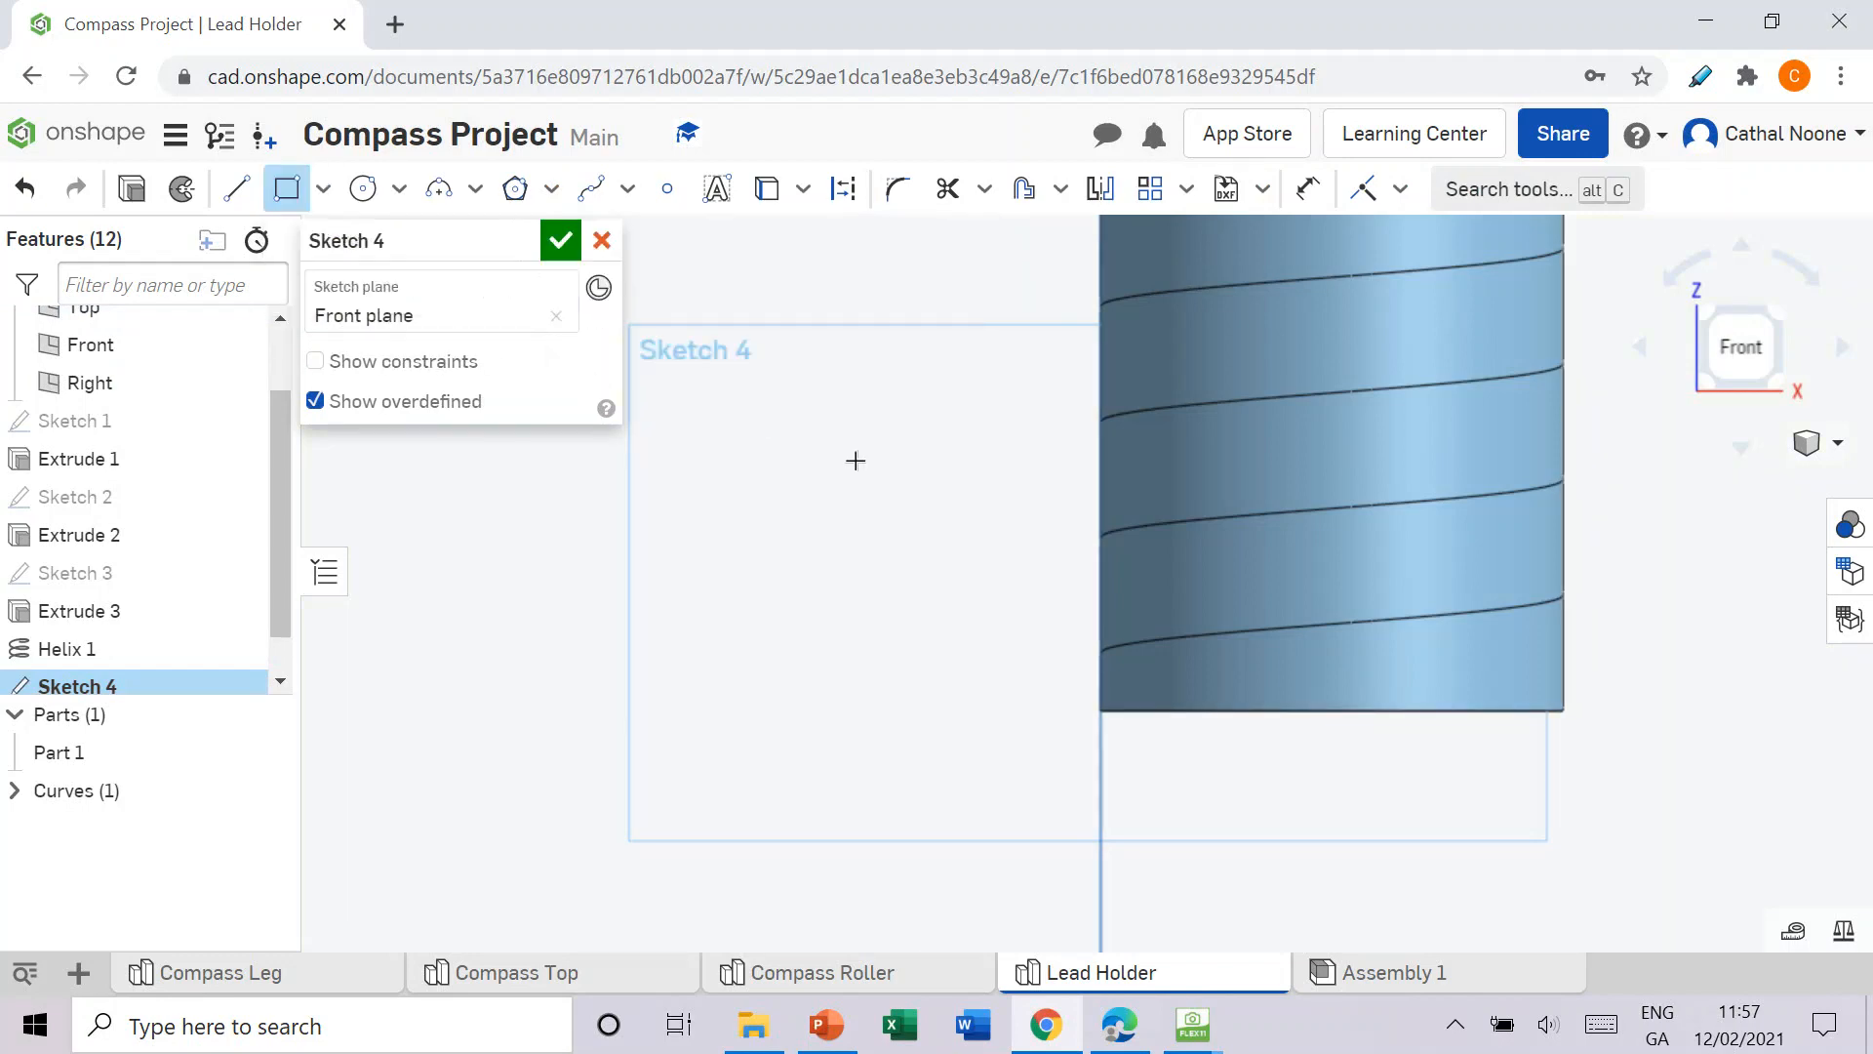
scroll(1043, 644, "up", 2)
scroll(1137, 631, "up", 3)
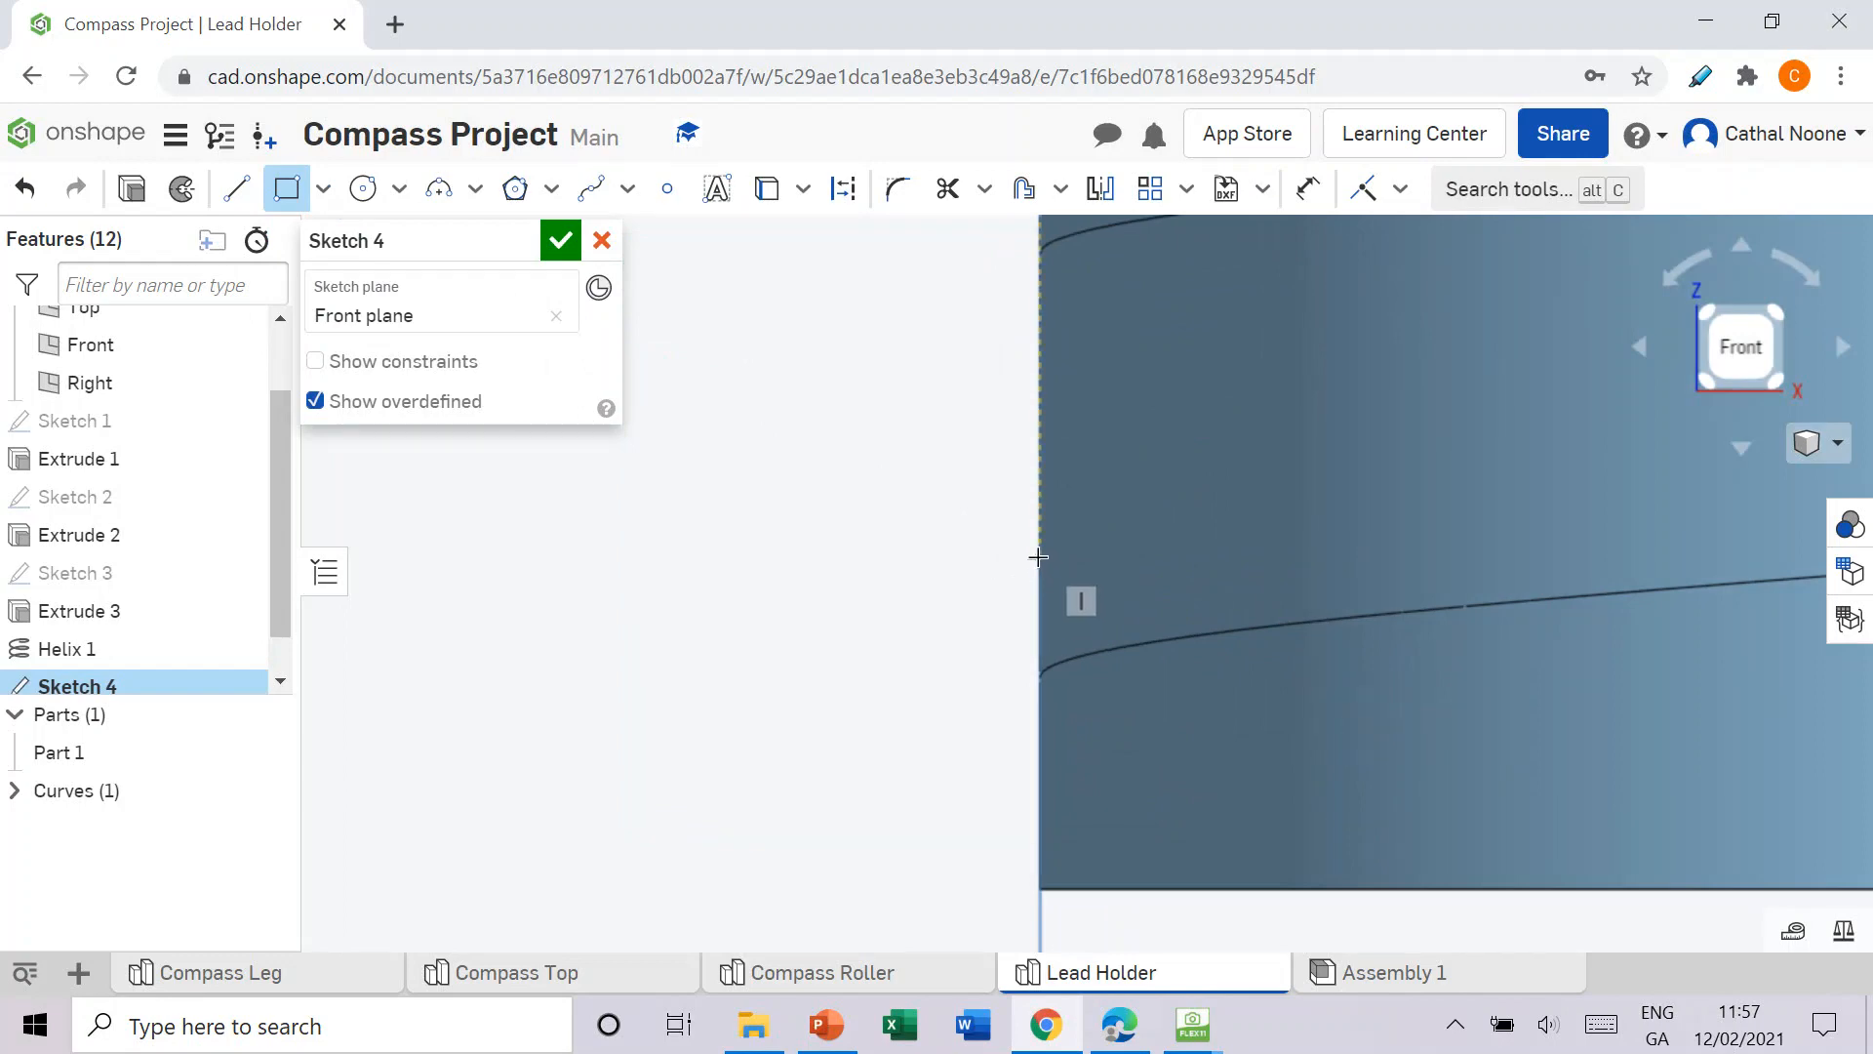
left_click(1038, 557)
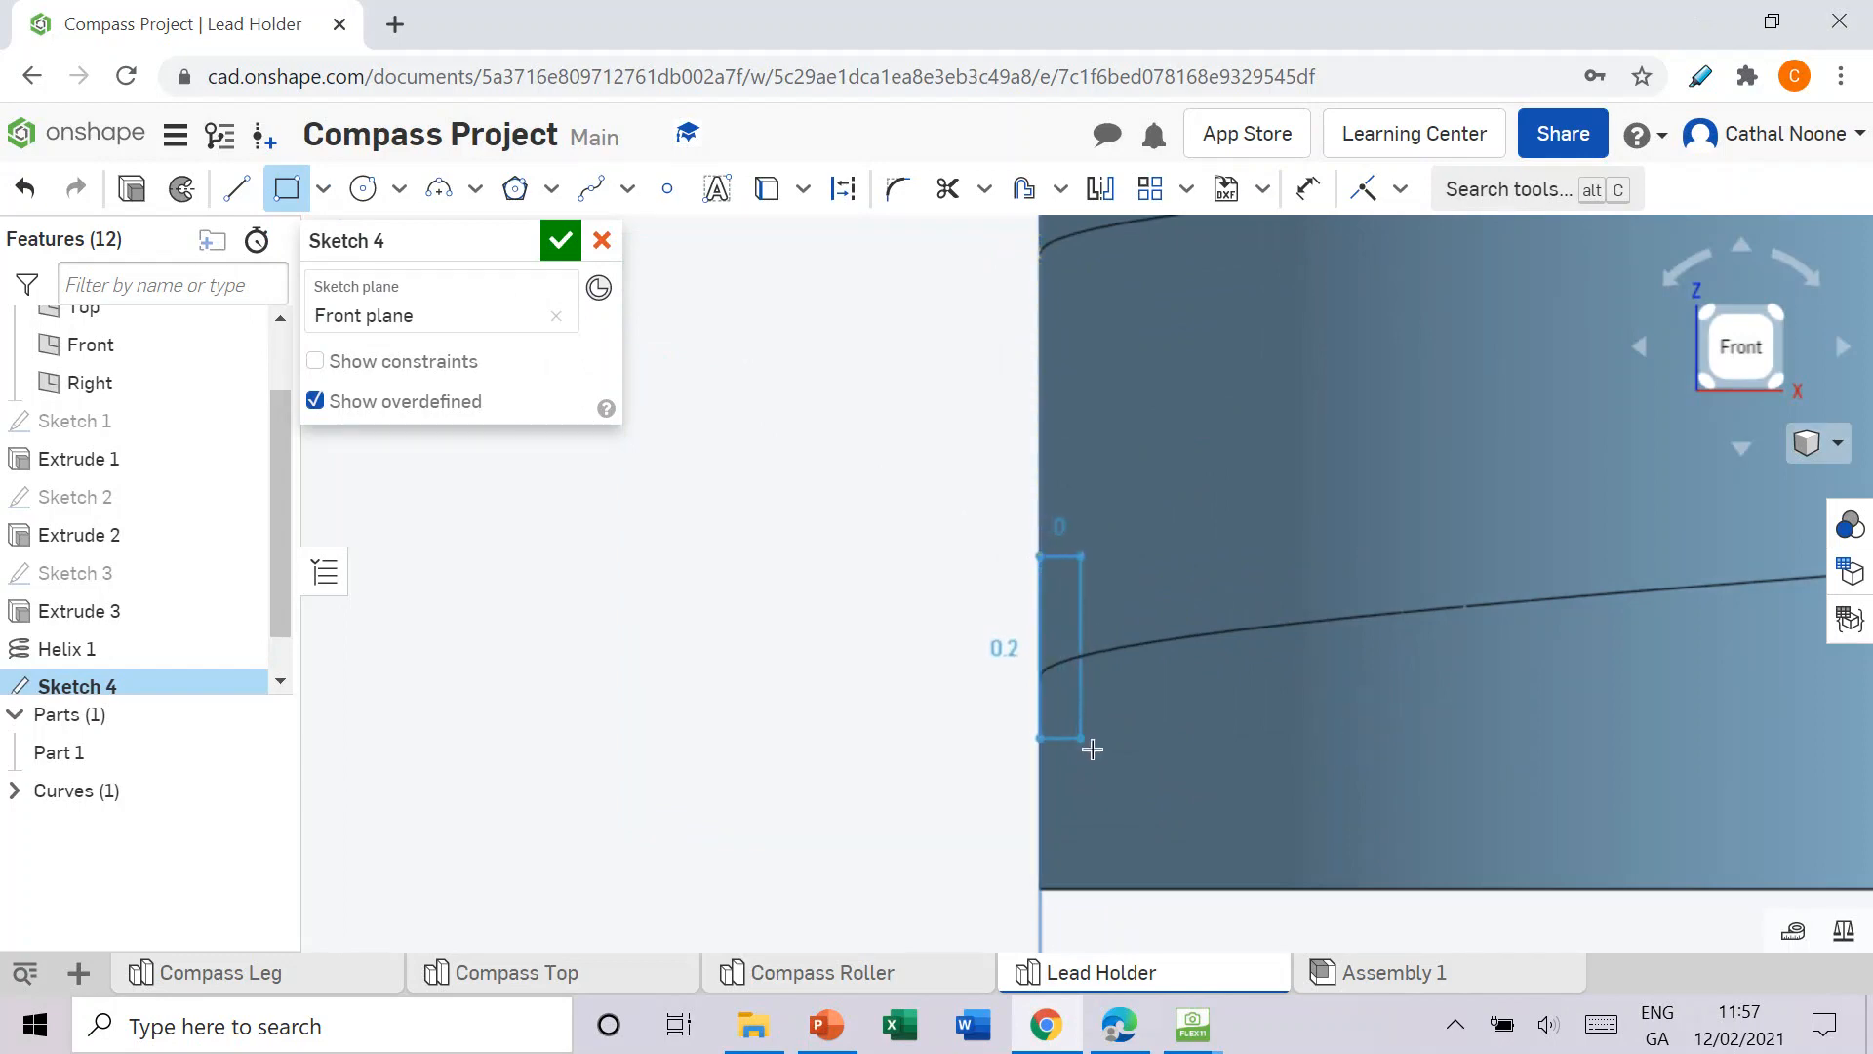
left_click(1136, 766)
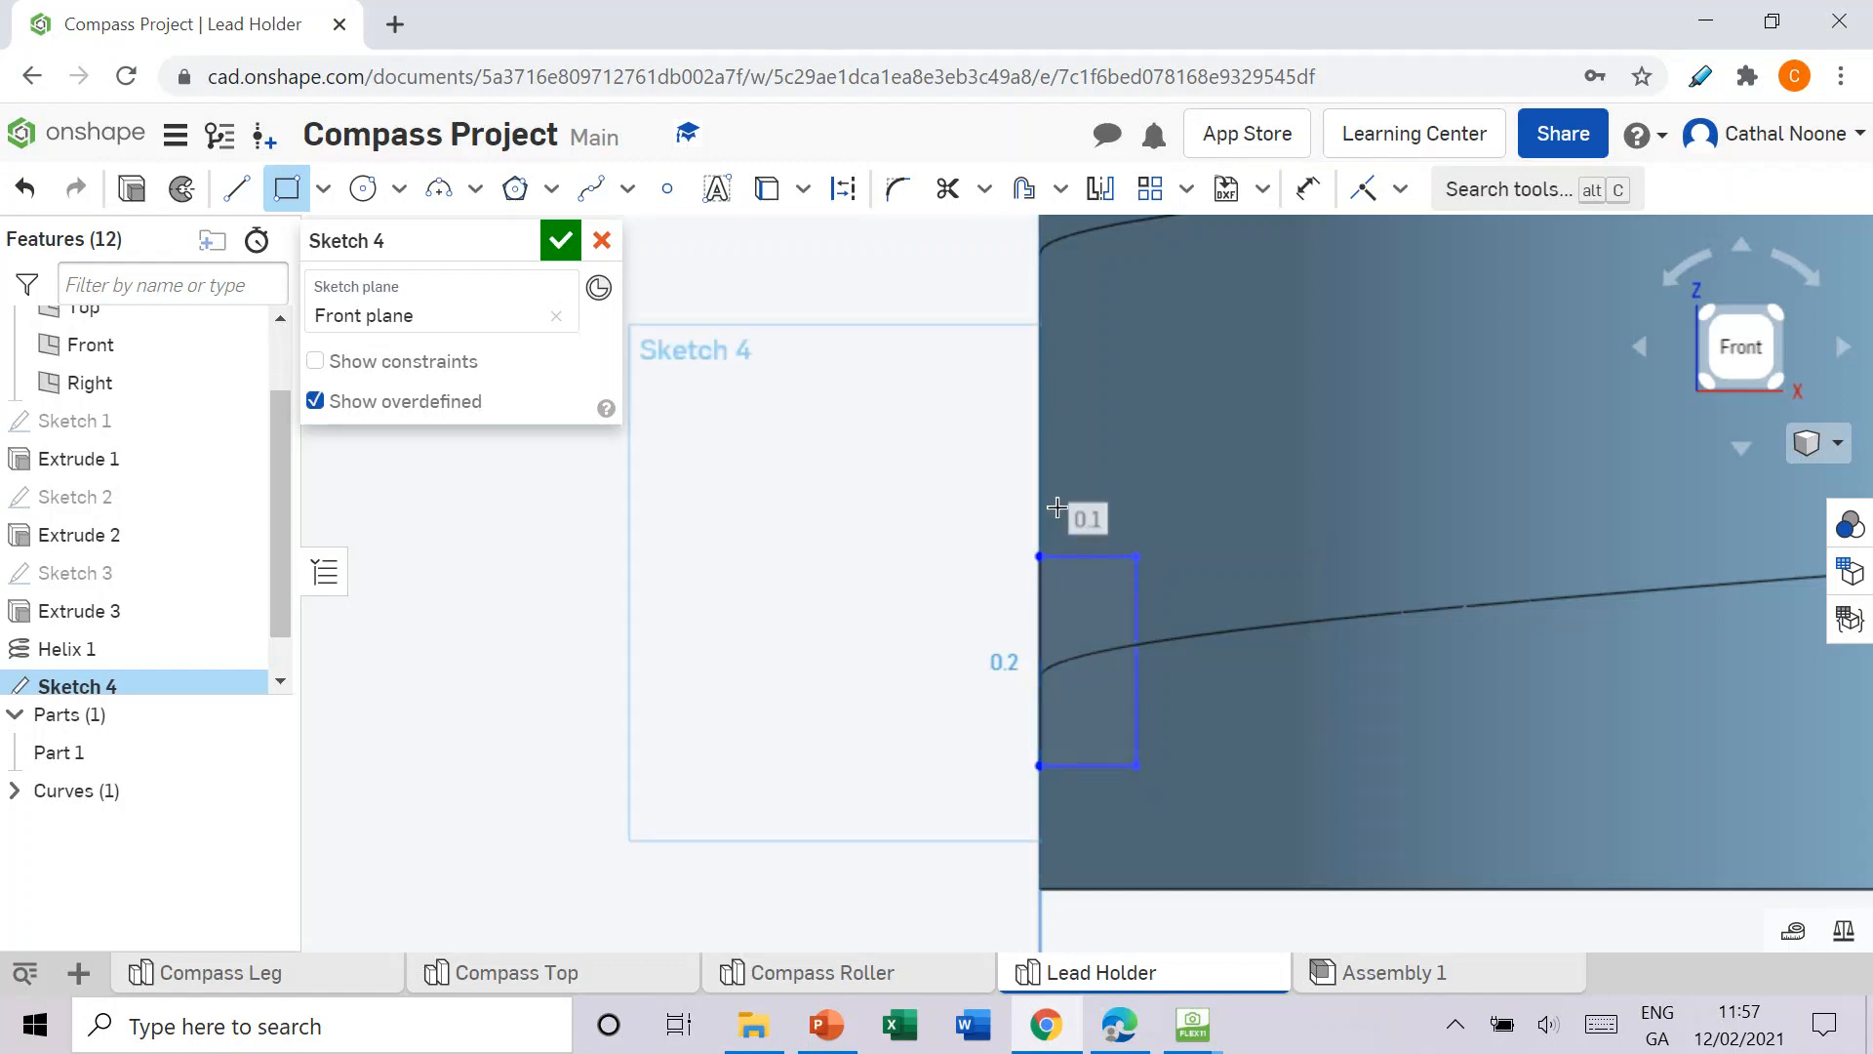
left_click(1057, 508)
key("Return")
type("0.2")
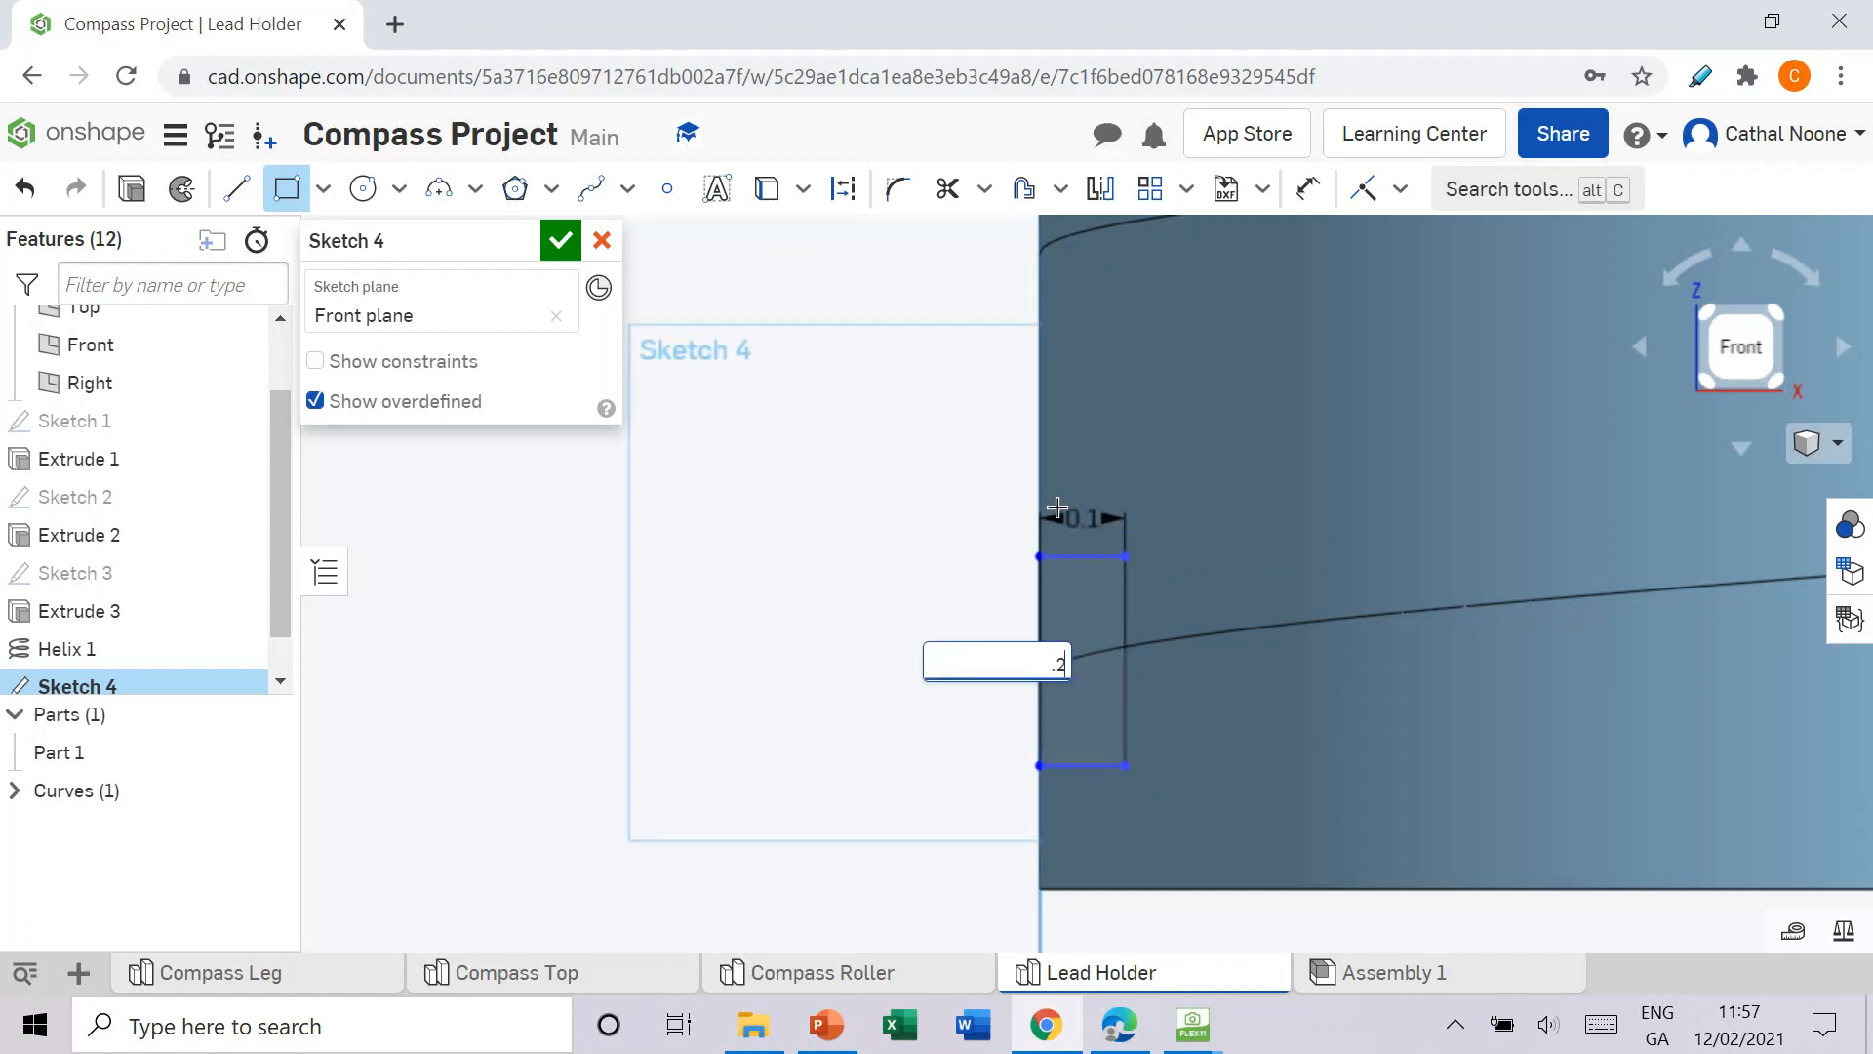
key("Return")
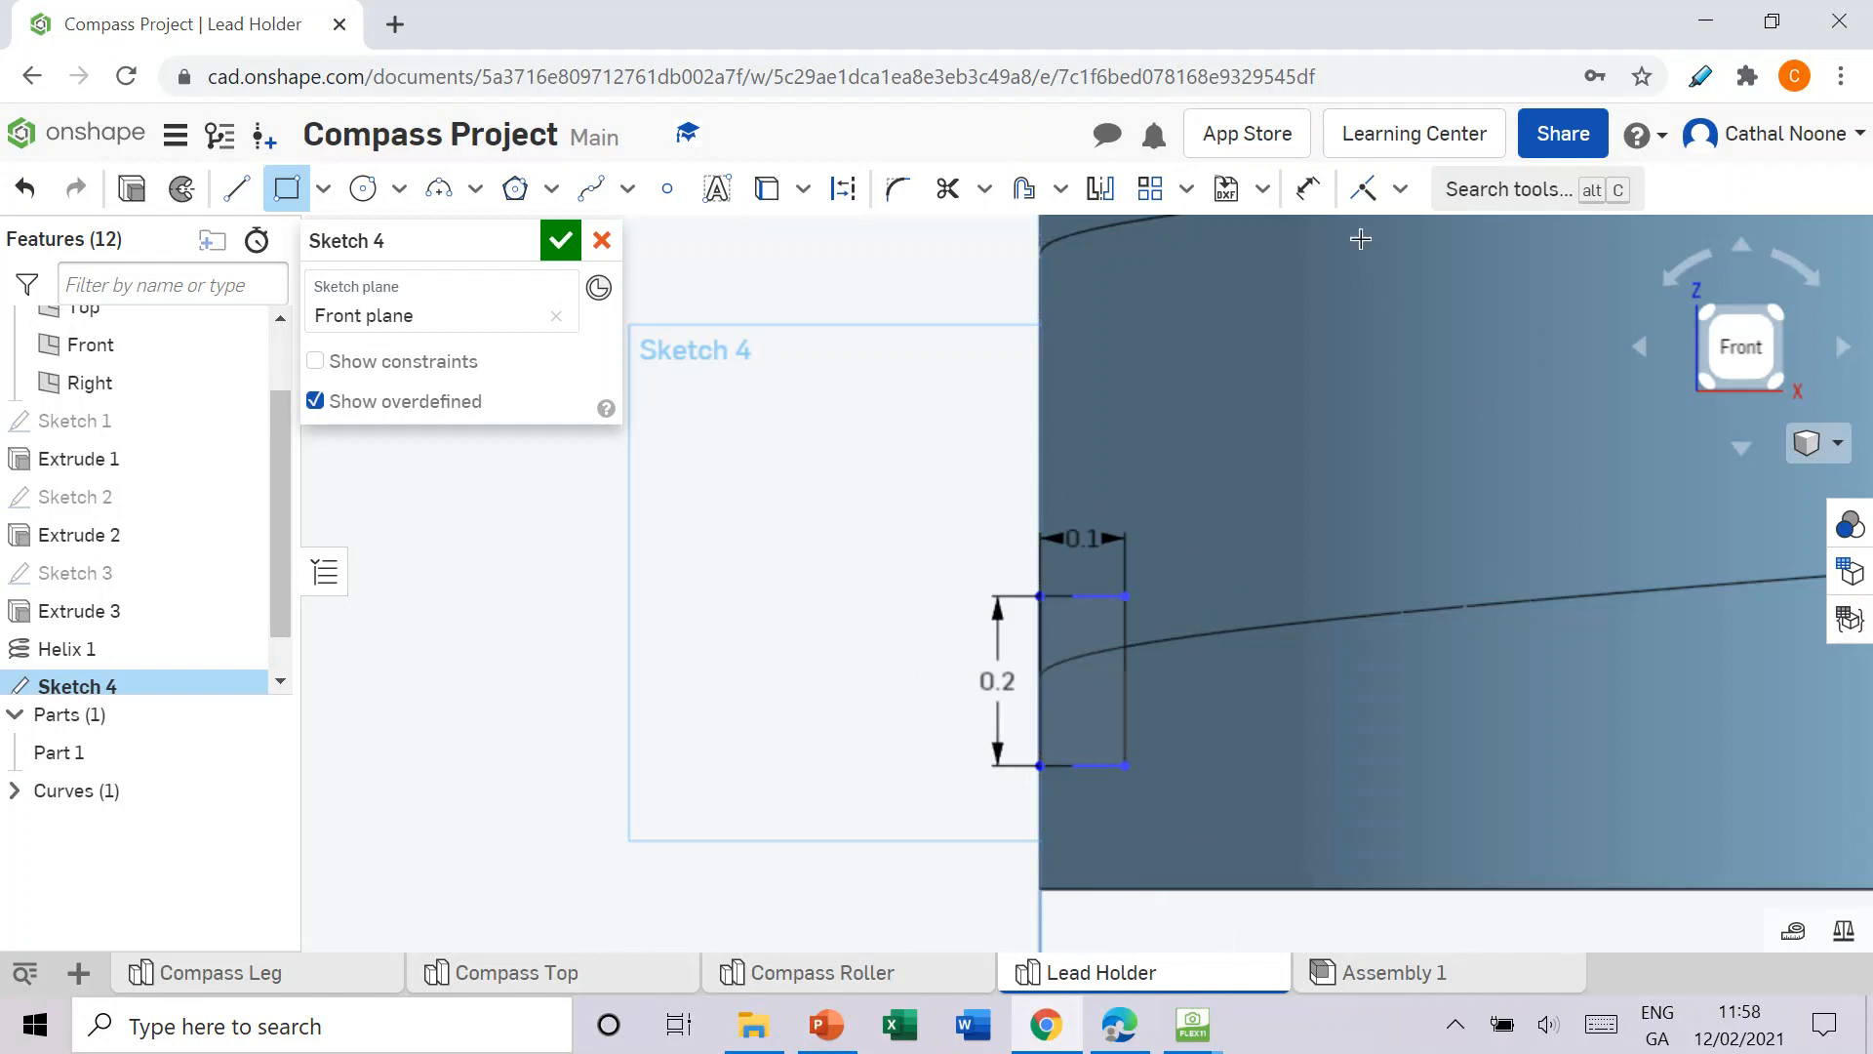
Step: Try to apply a Pierce constraint between the helix and the rectangle's edge lying along the peg's side
left_click(1400, 192)
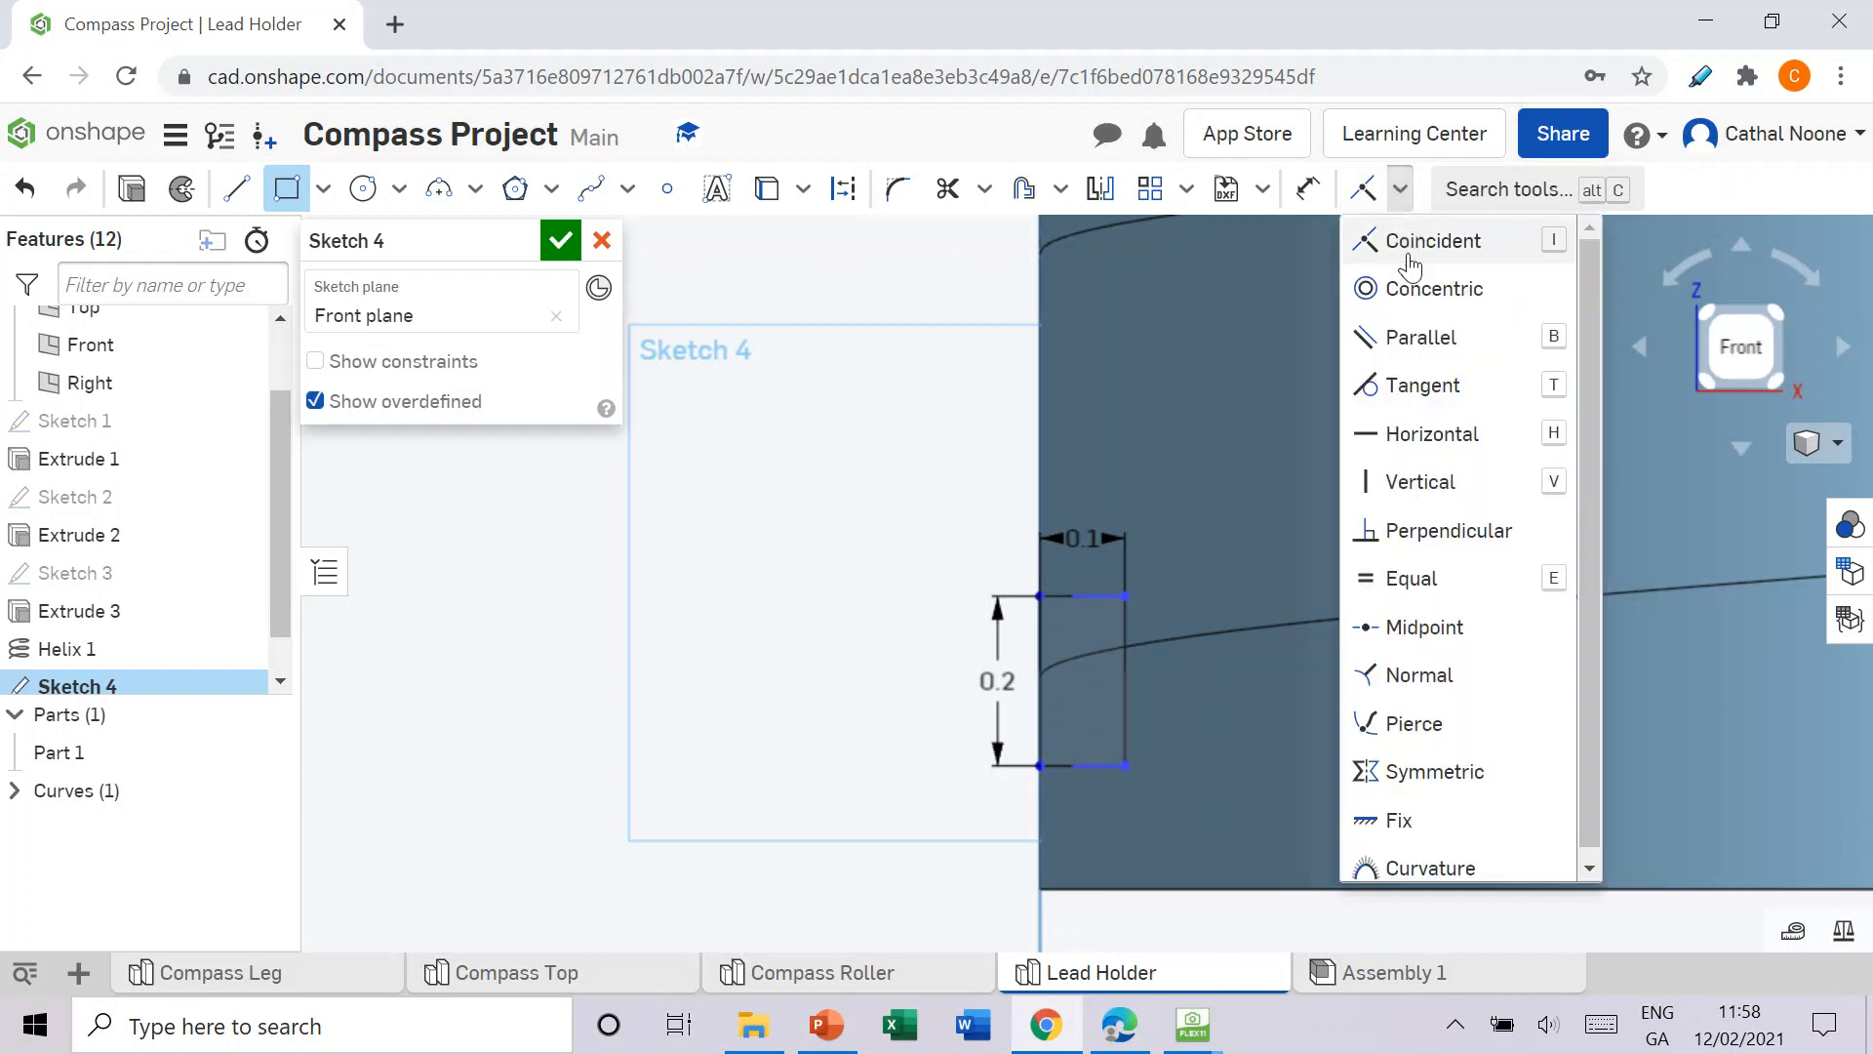
left_click(1392, 724)
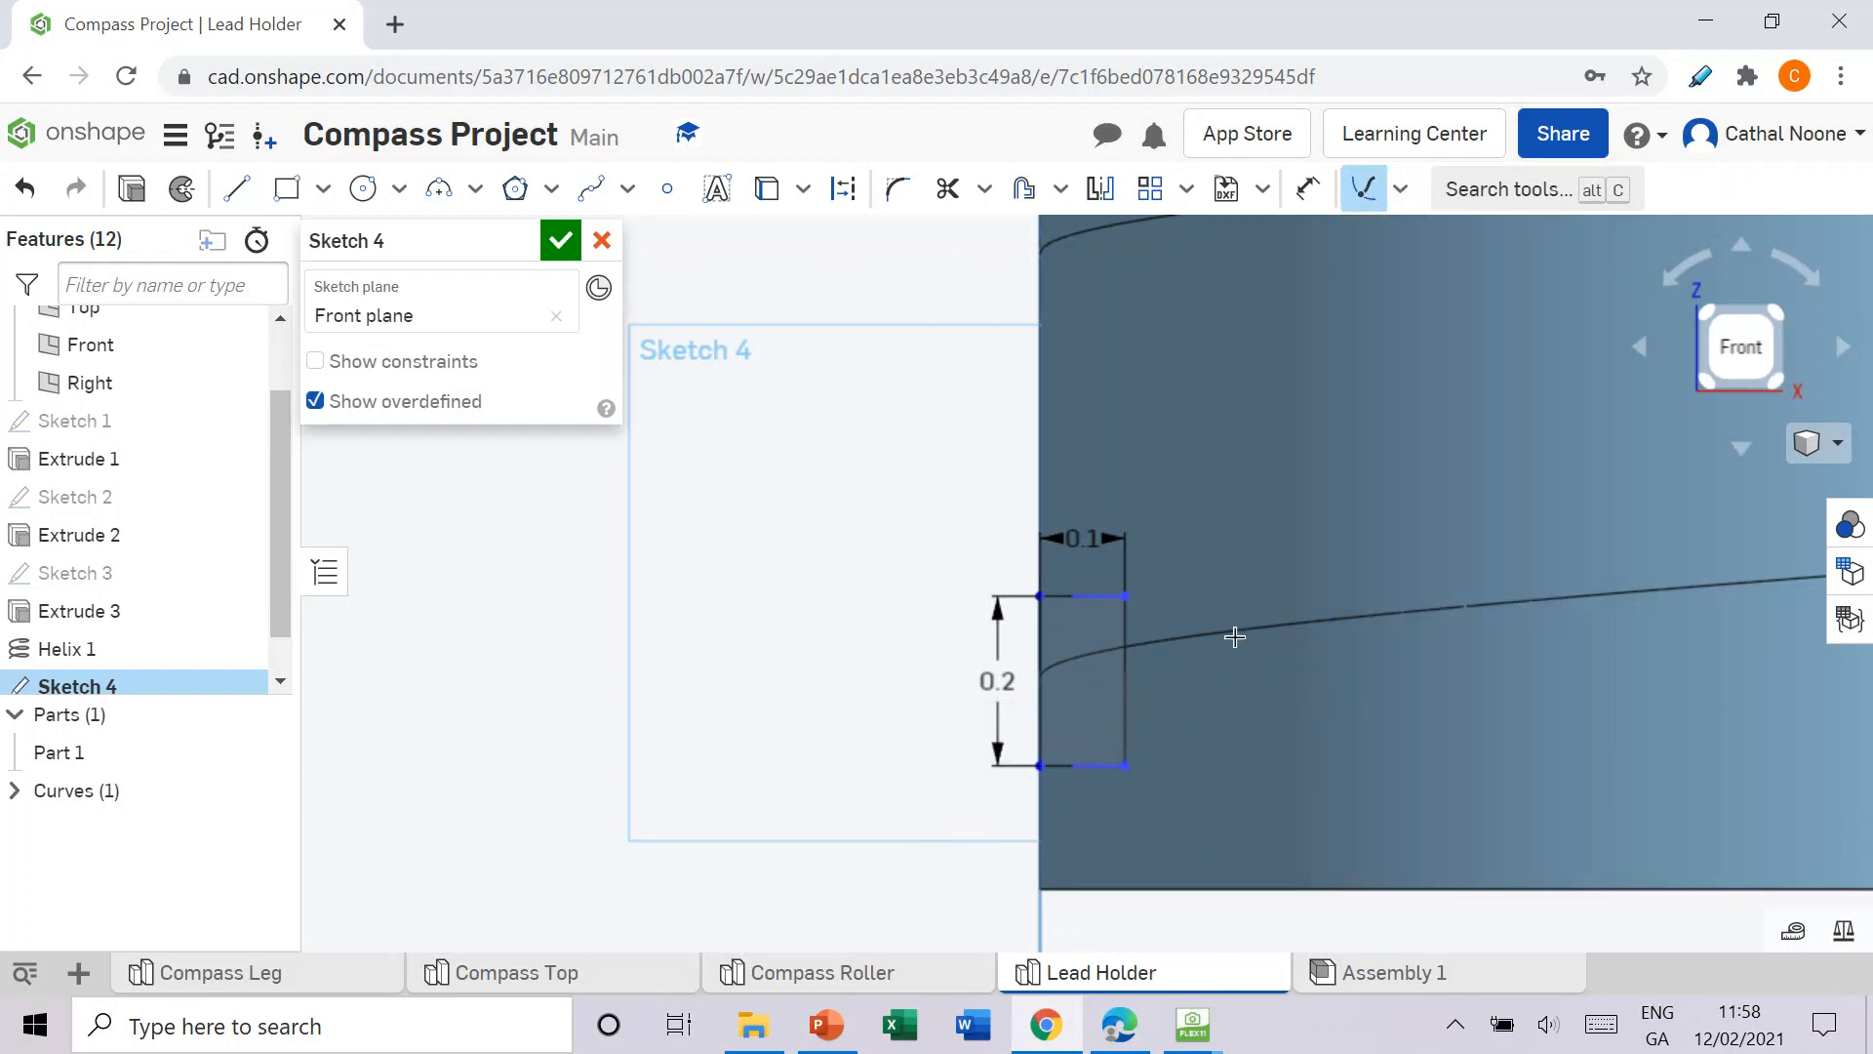
left_click(1233, 632)
left_click(1036, 645)
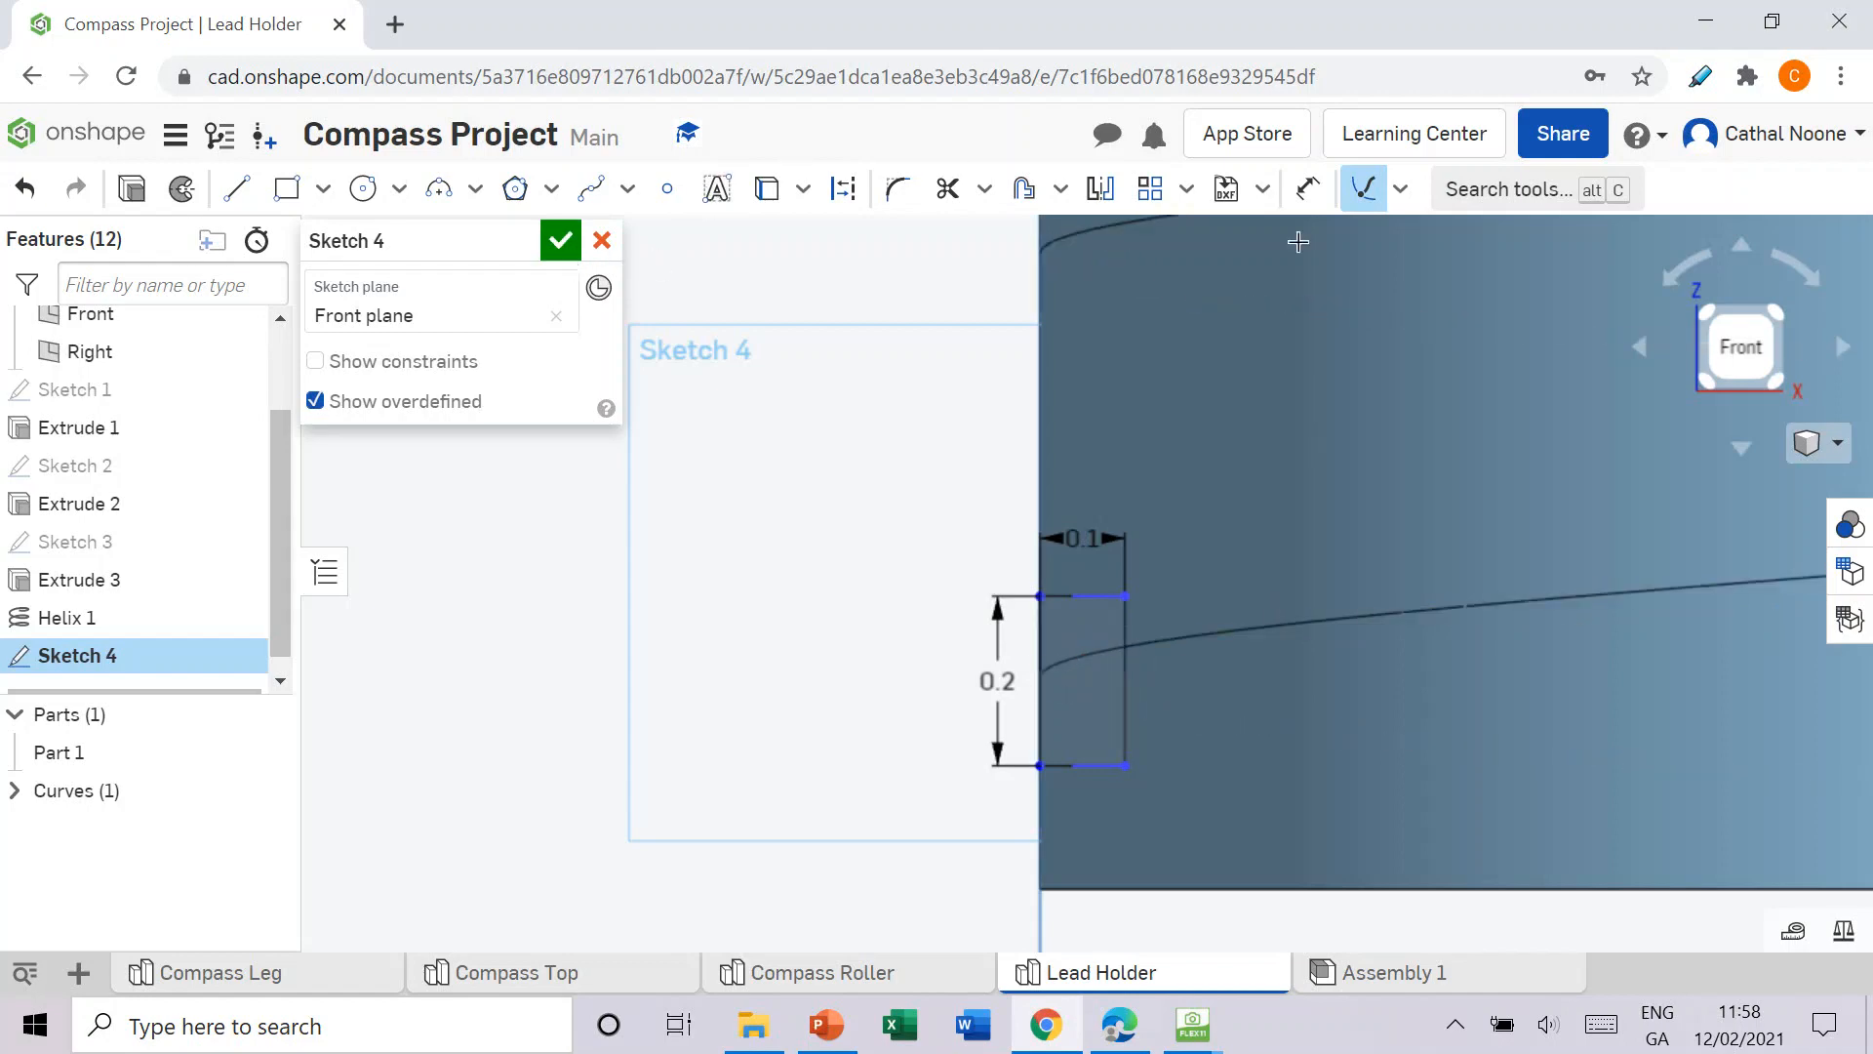
left_click(1363, 188)
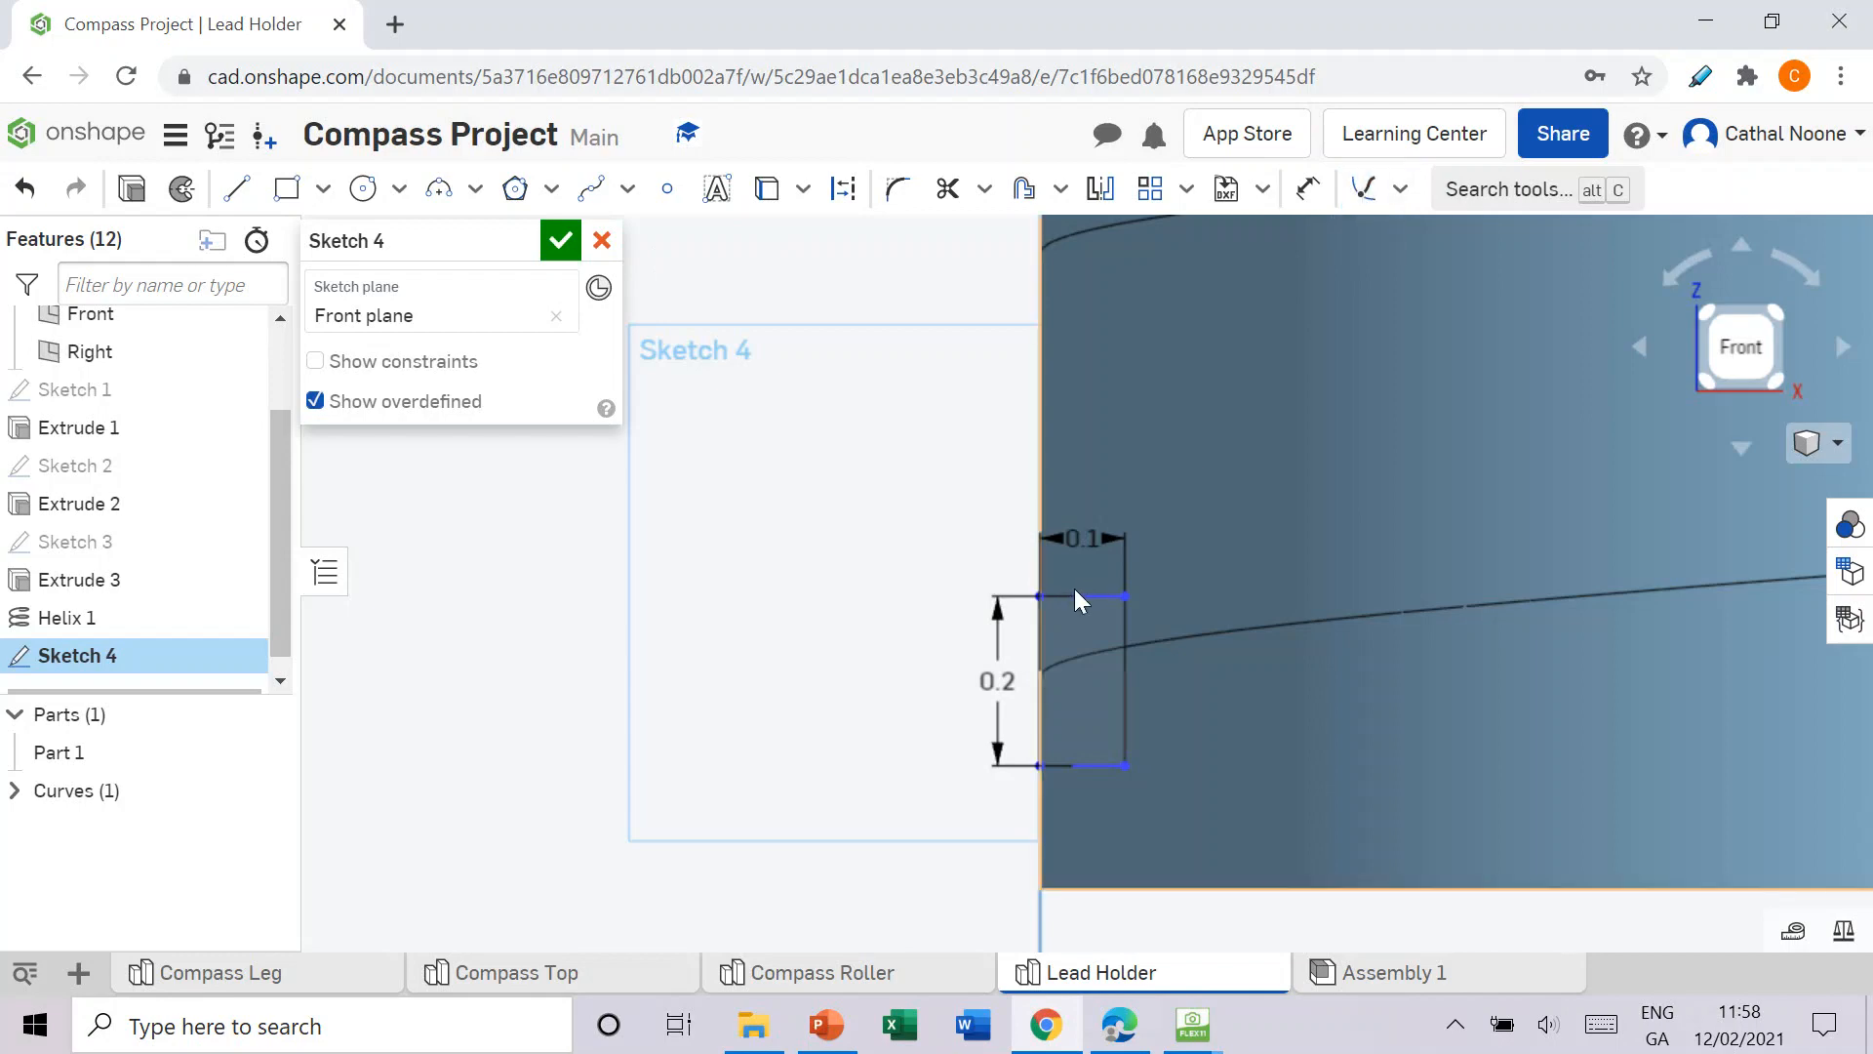
Step: Move the rectangle slightly upward by its upper edge so it is roughly centred on the helix, and accept the sketch
left_click_drag(1080, 595, 1086, 580)
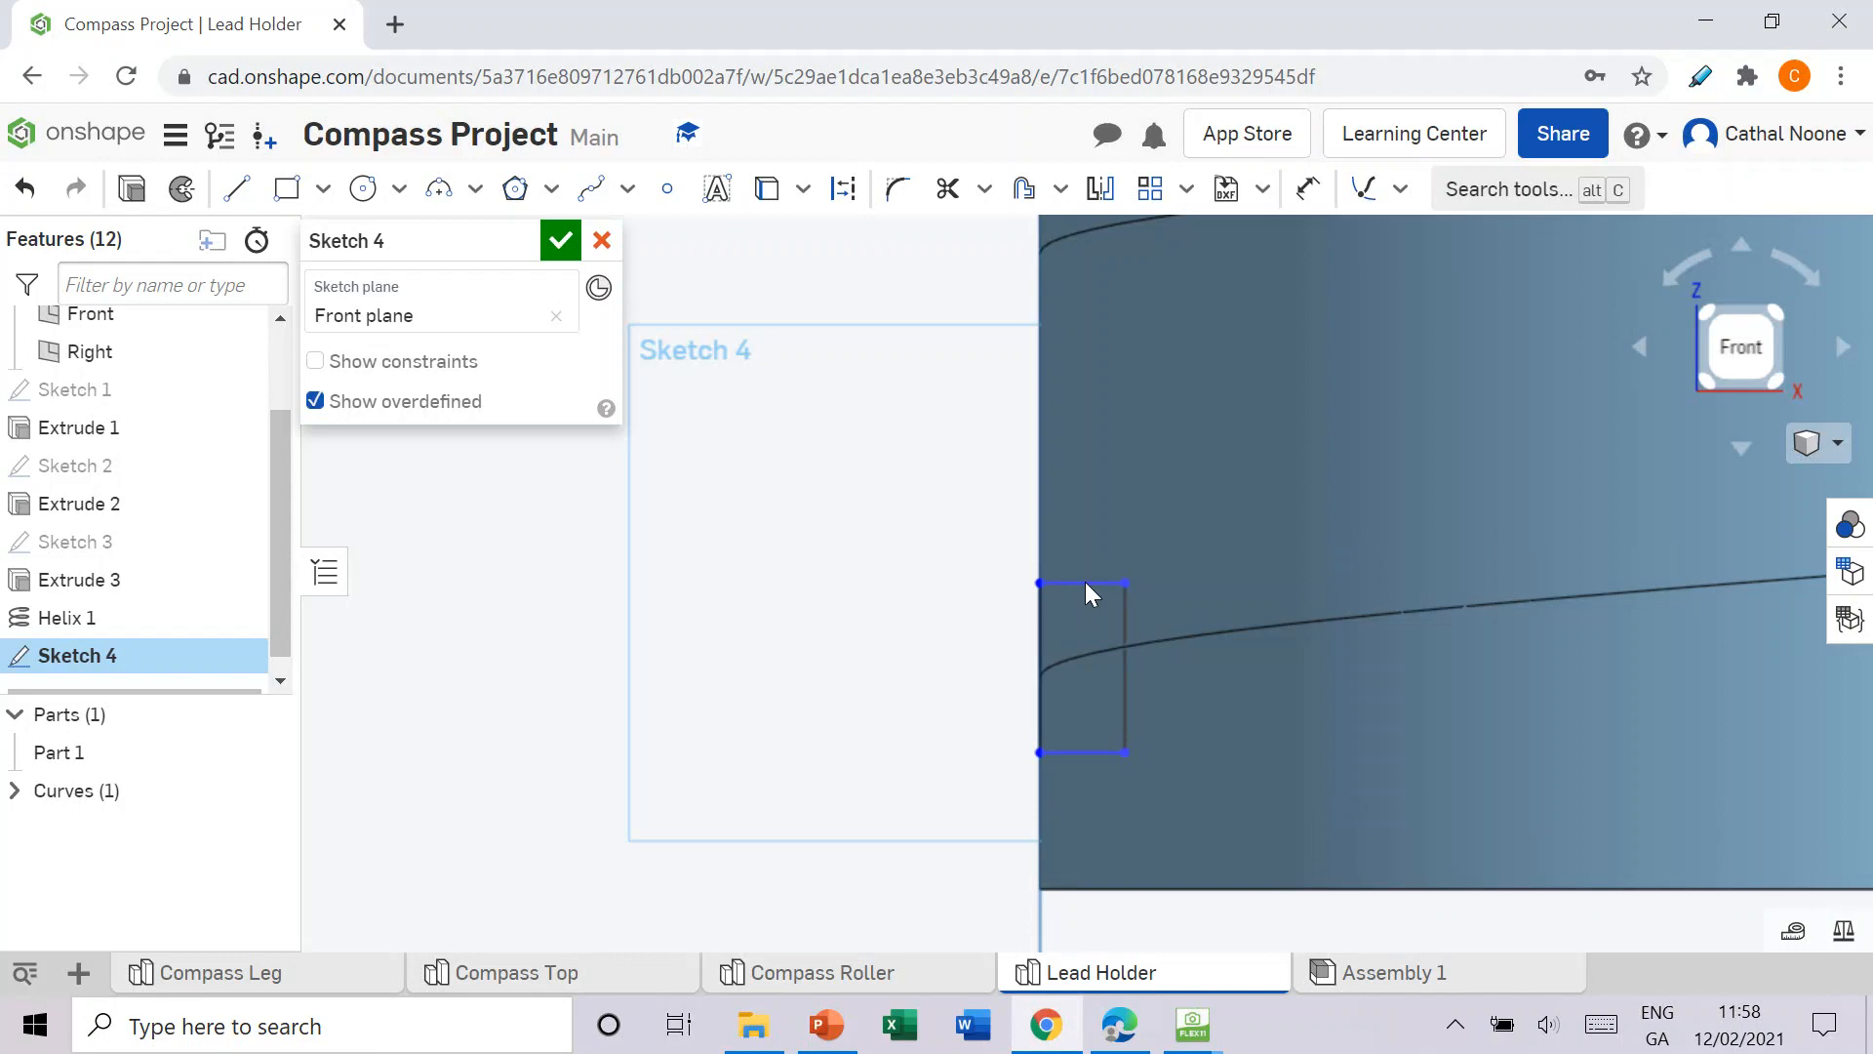
left_click_drag(1085, 582, 1085, 586)
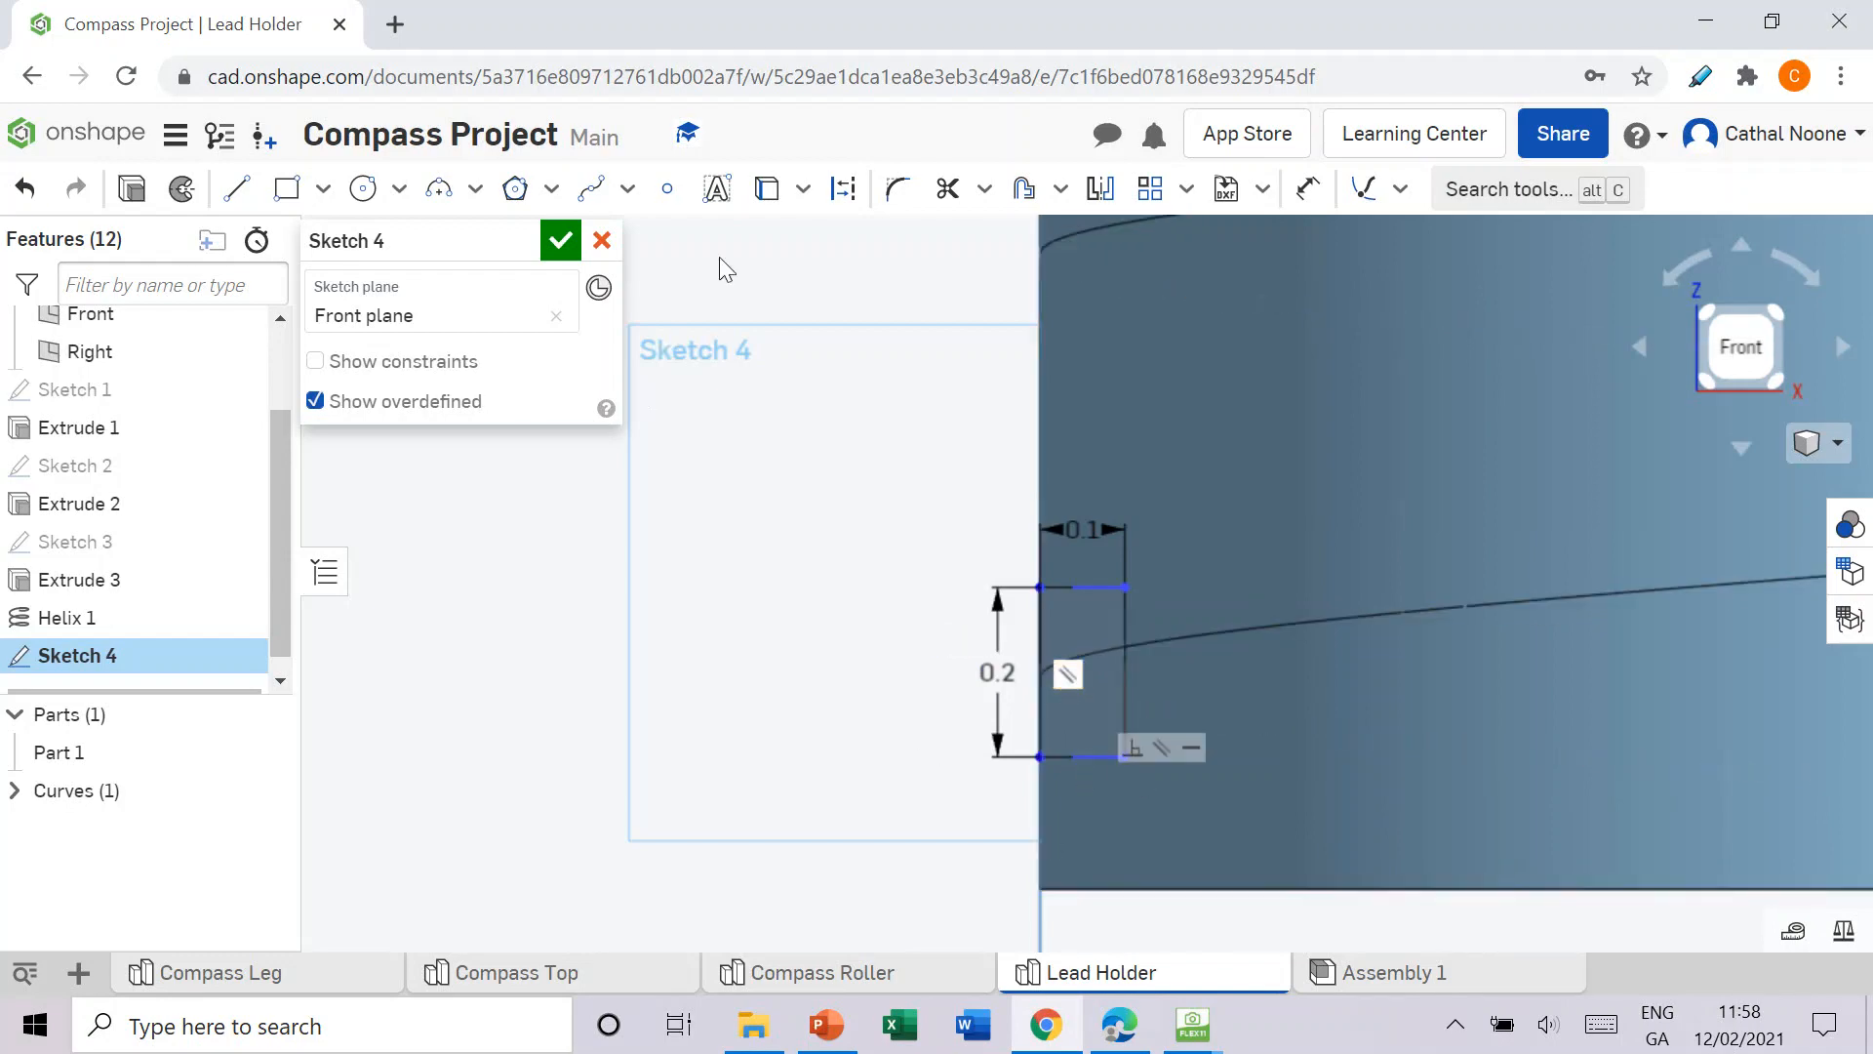
left_click(1306, 190)
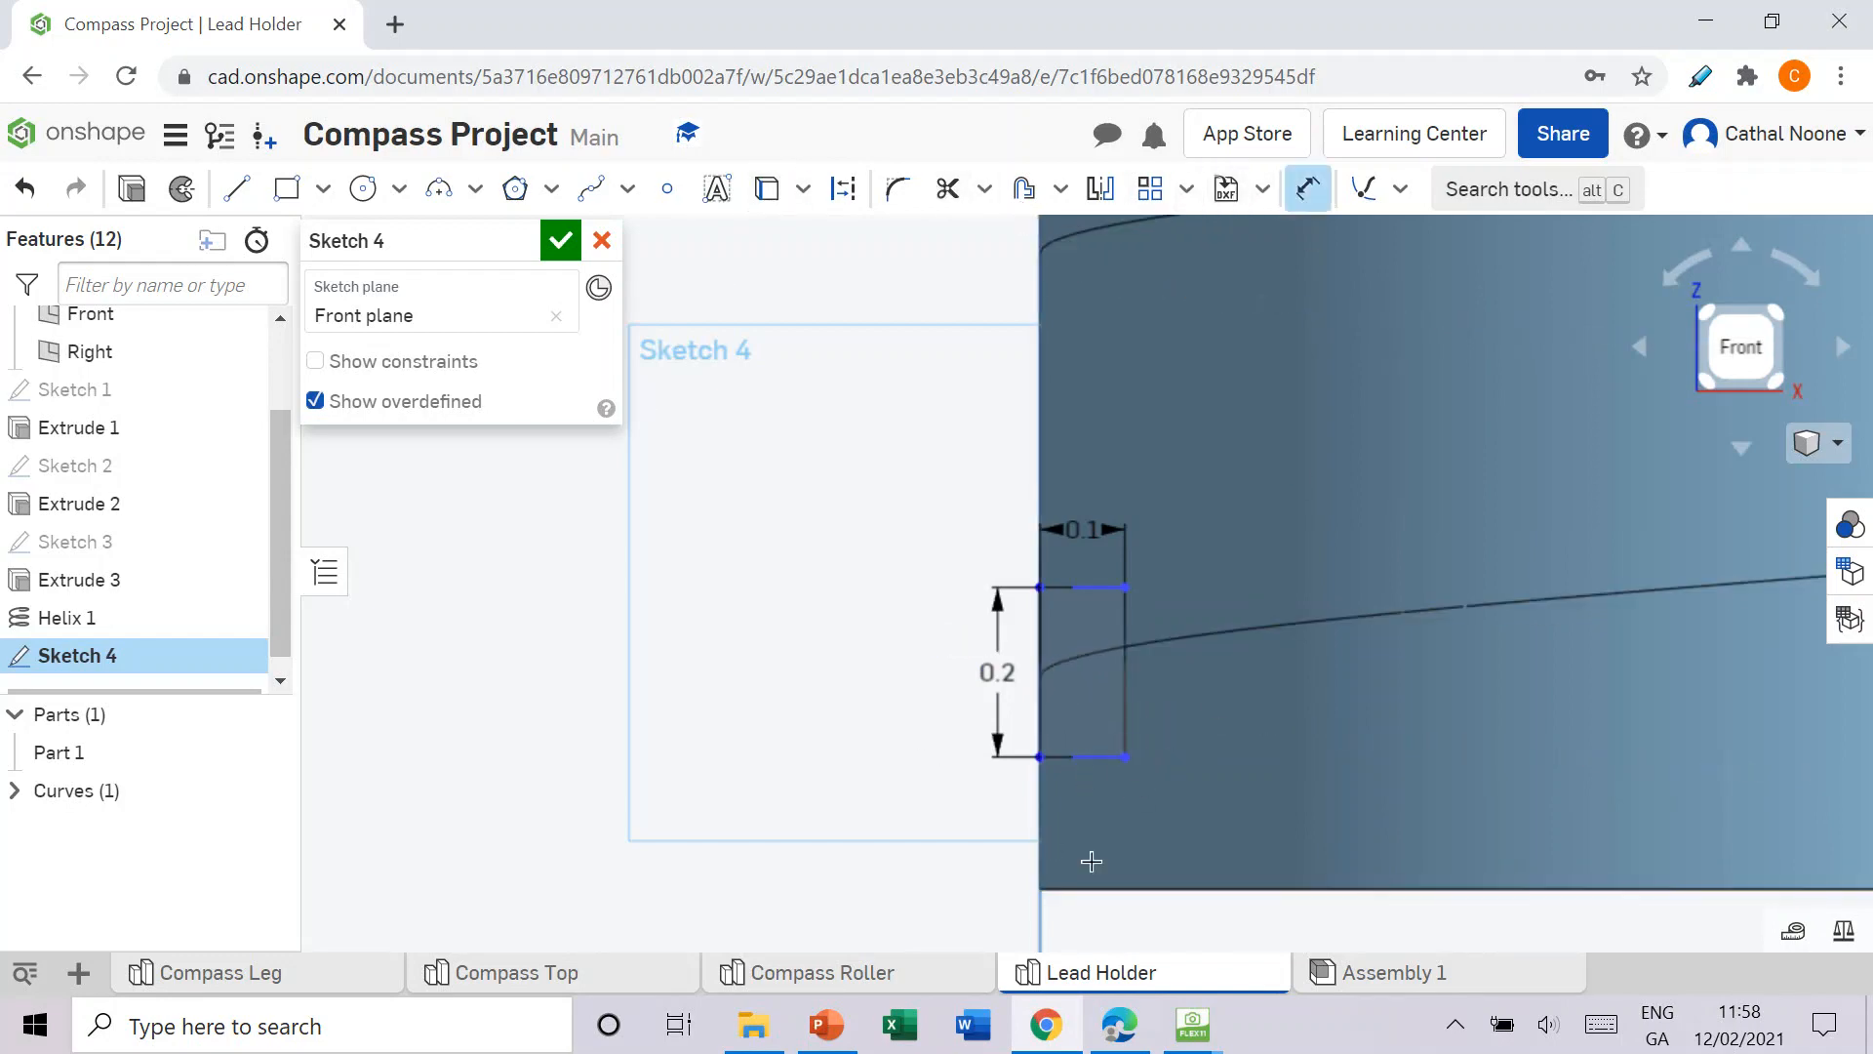
left_click(1092, 755)
key("Escape")
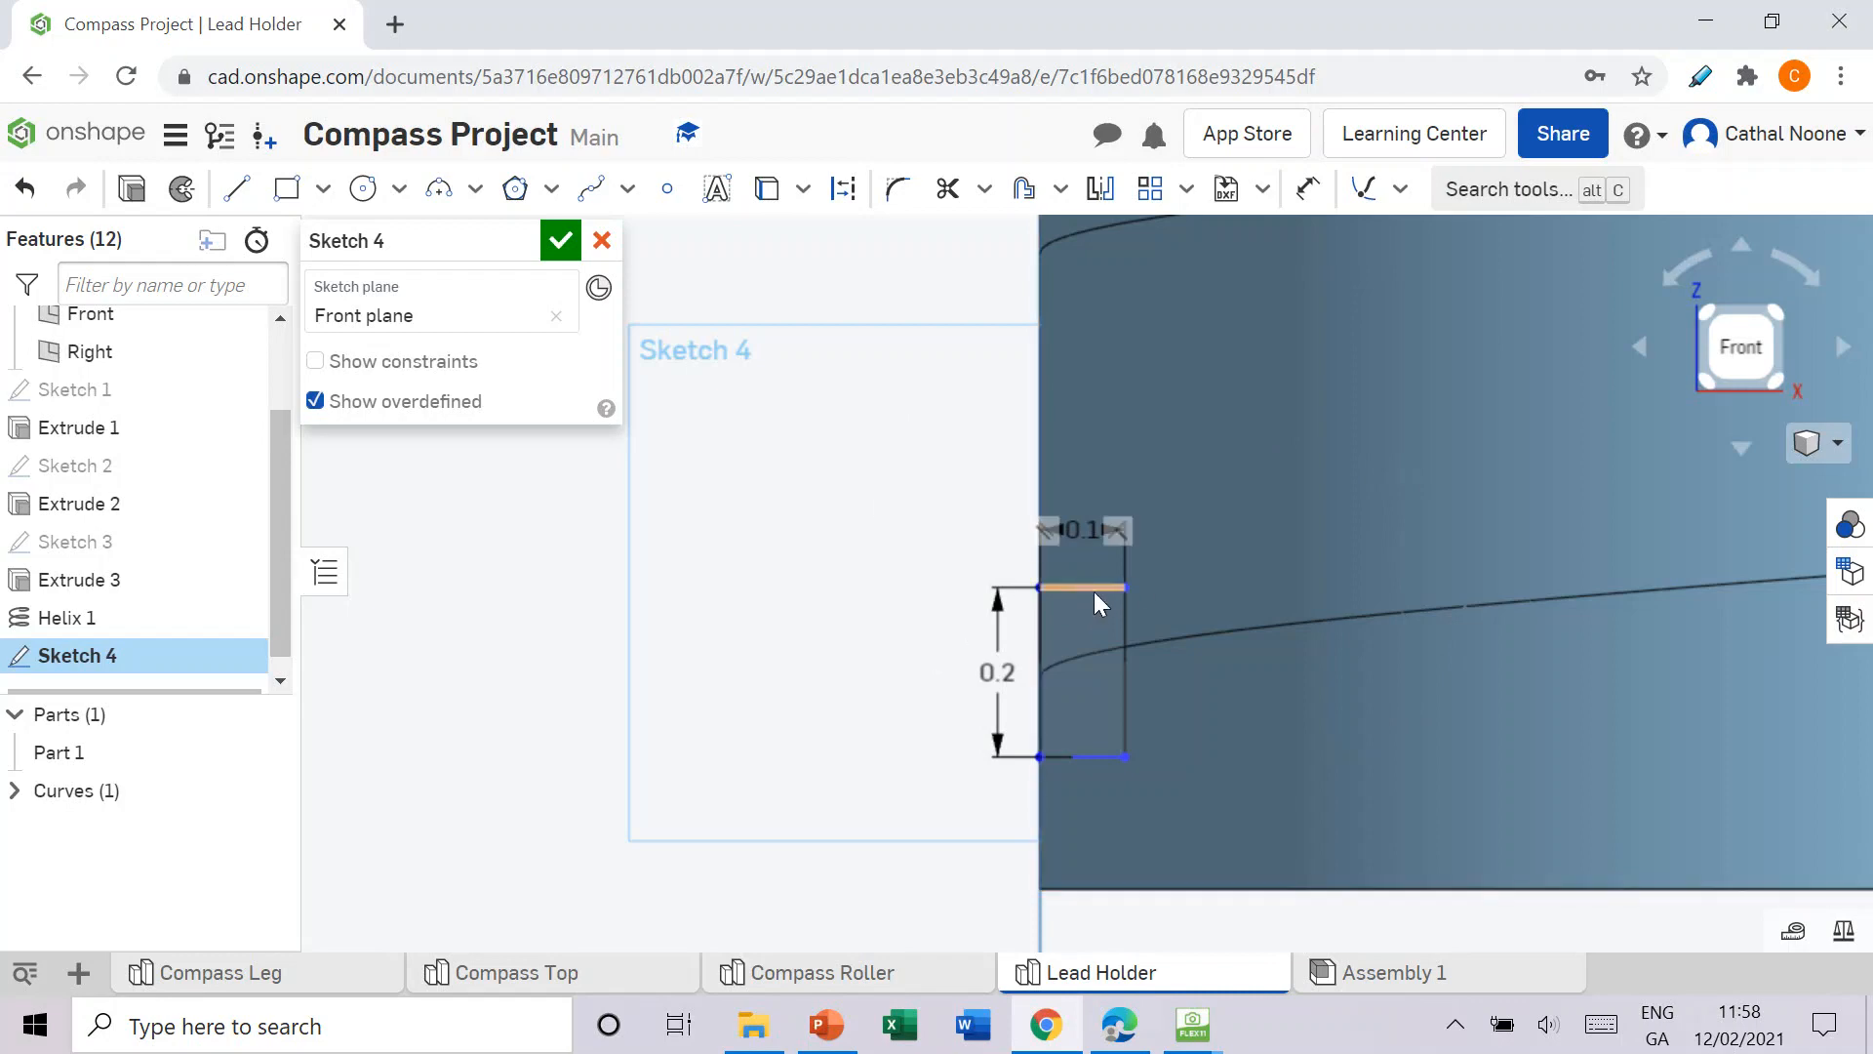
left_click(561, 244)
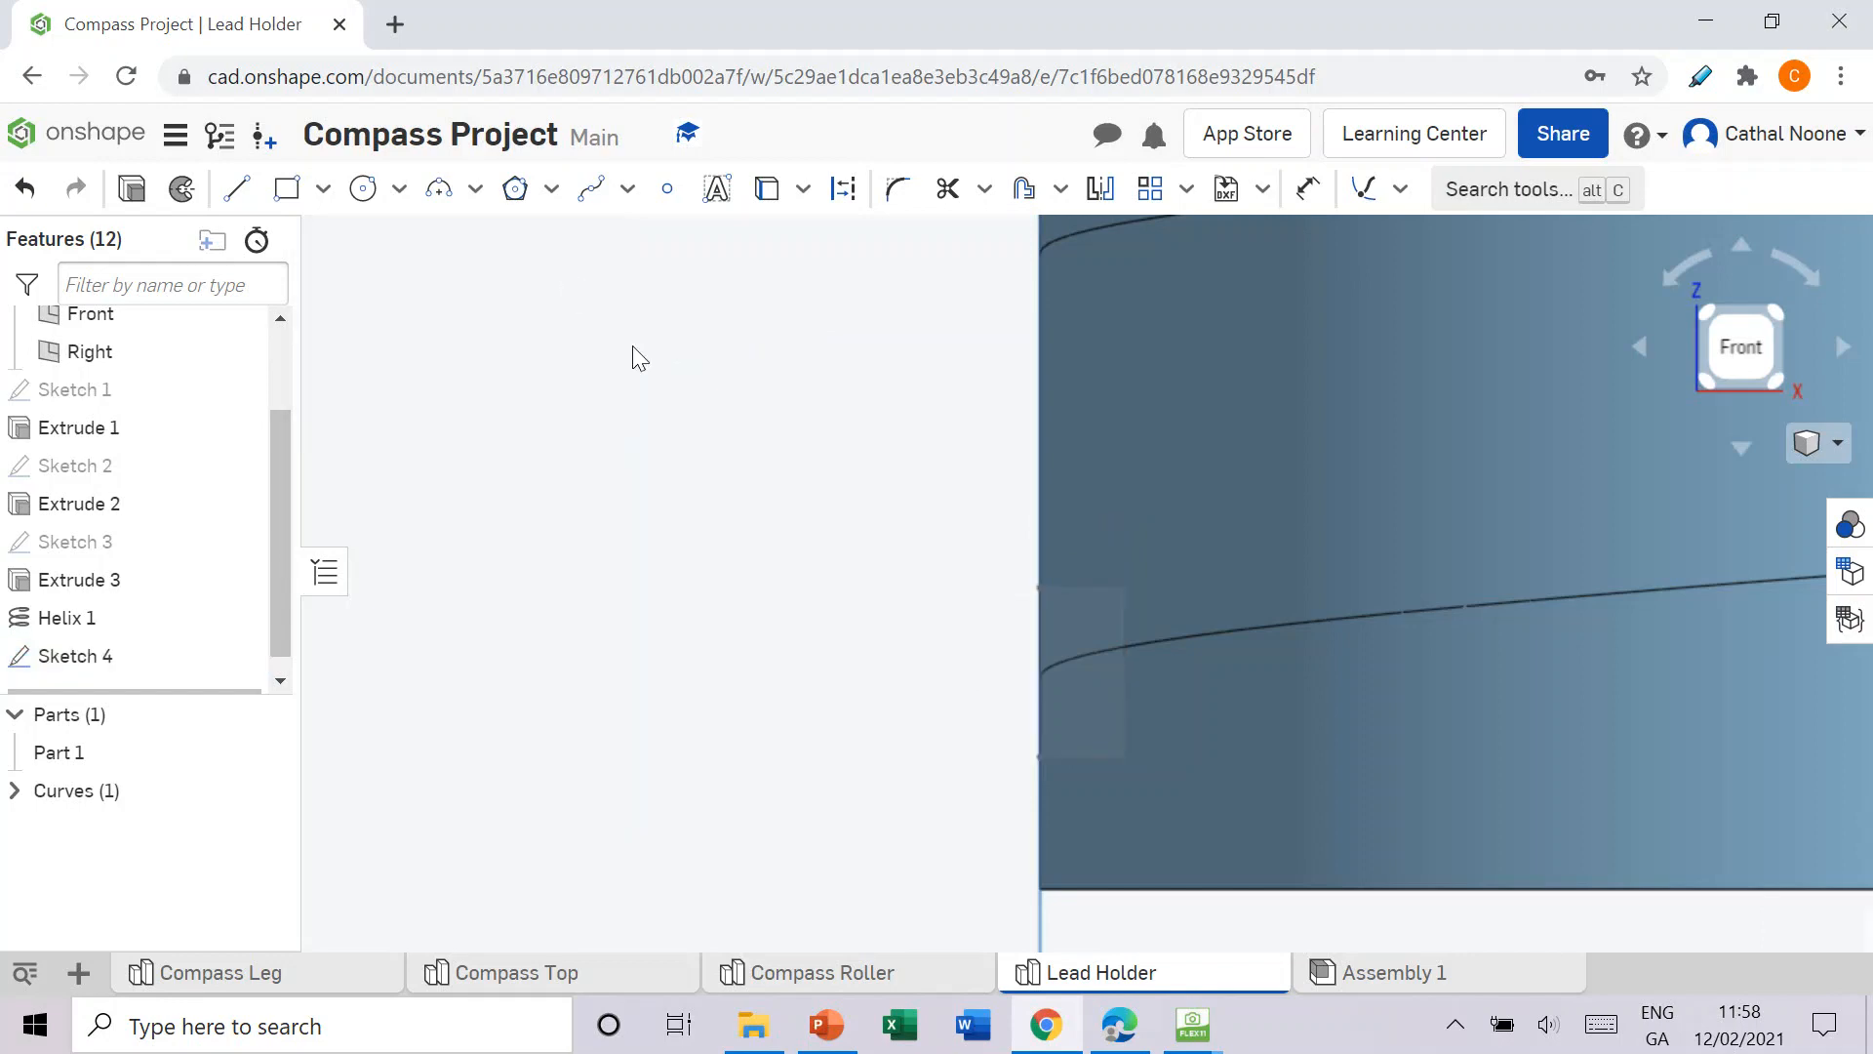
Step: Switch to the project PDF, read Step 9 on the Remove sweep along the helix, and return to Onshape
left_click(1119, 1024)
scroll(934, 570, "down", 4)
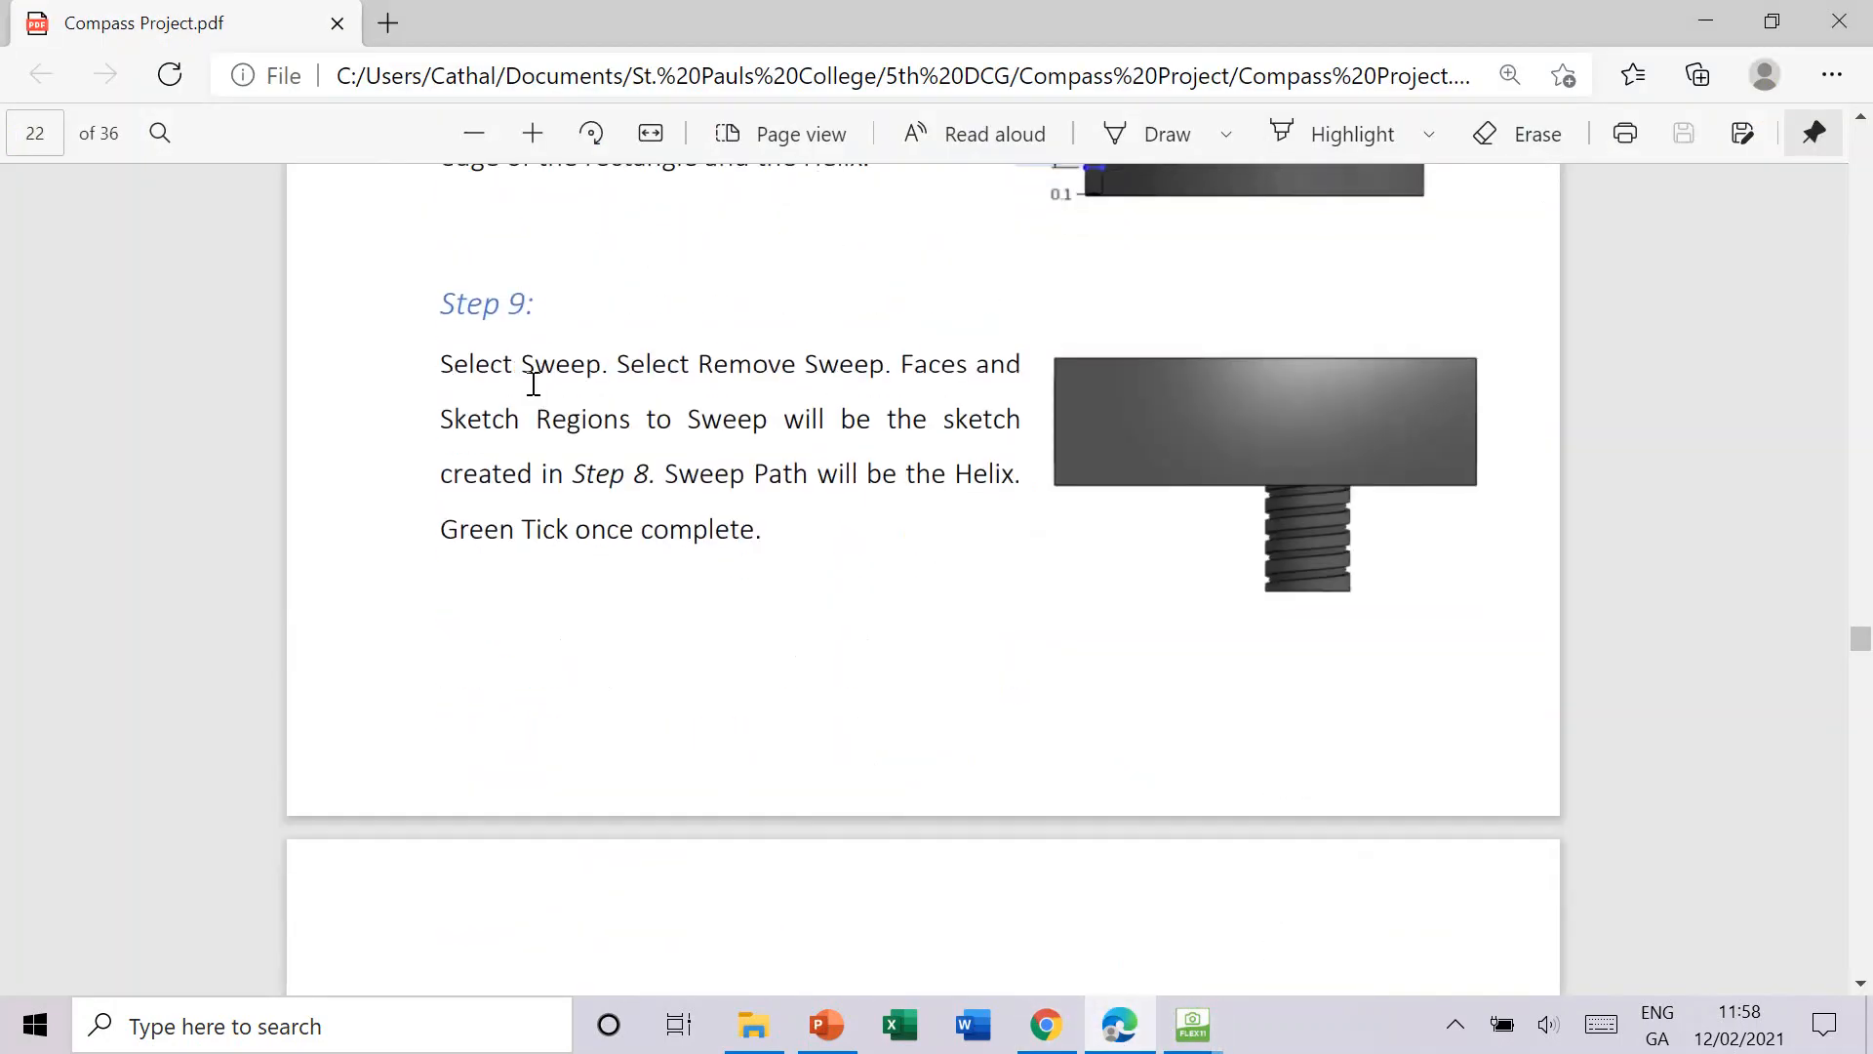
mouse_move(440, 361)
left_mouse_down()
mouse_move(880, 359)
mouse_move(1037, 380)
mouse_move(619, 384)
mouse_move(497, 414)
mouse_move(962, 430)
mouse_move(523, 469)
mouse_move(957, 475)
mouse_move(721, 543)
left_mouse_up()
left_click(845, 899)
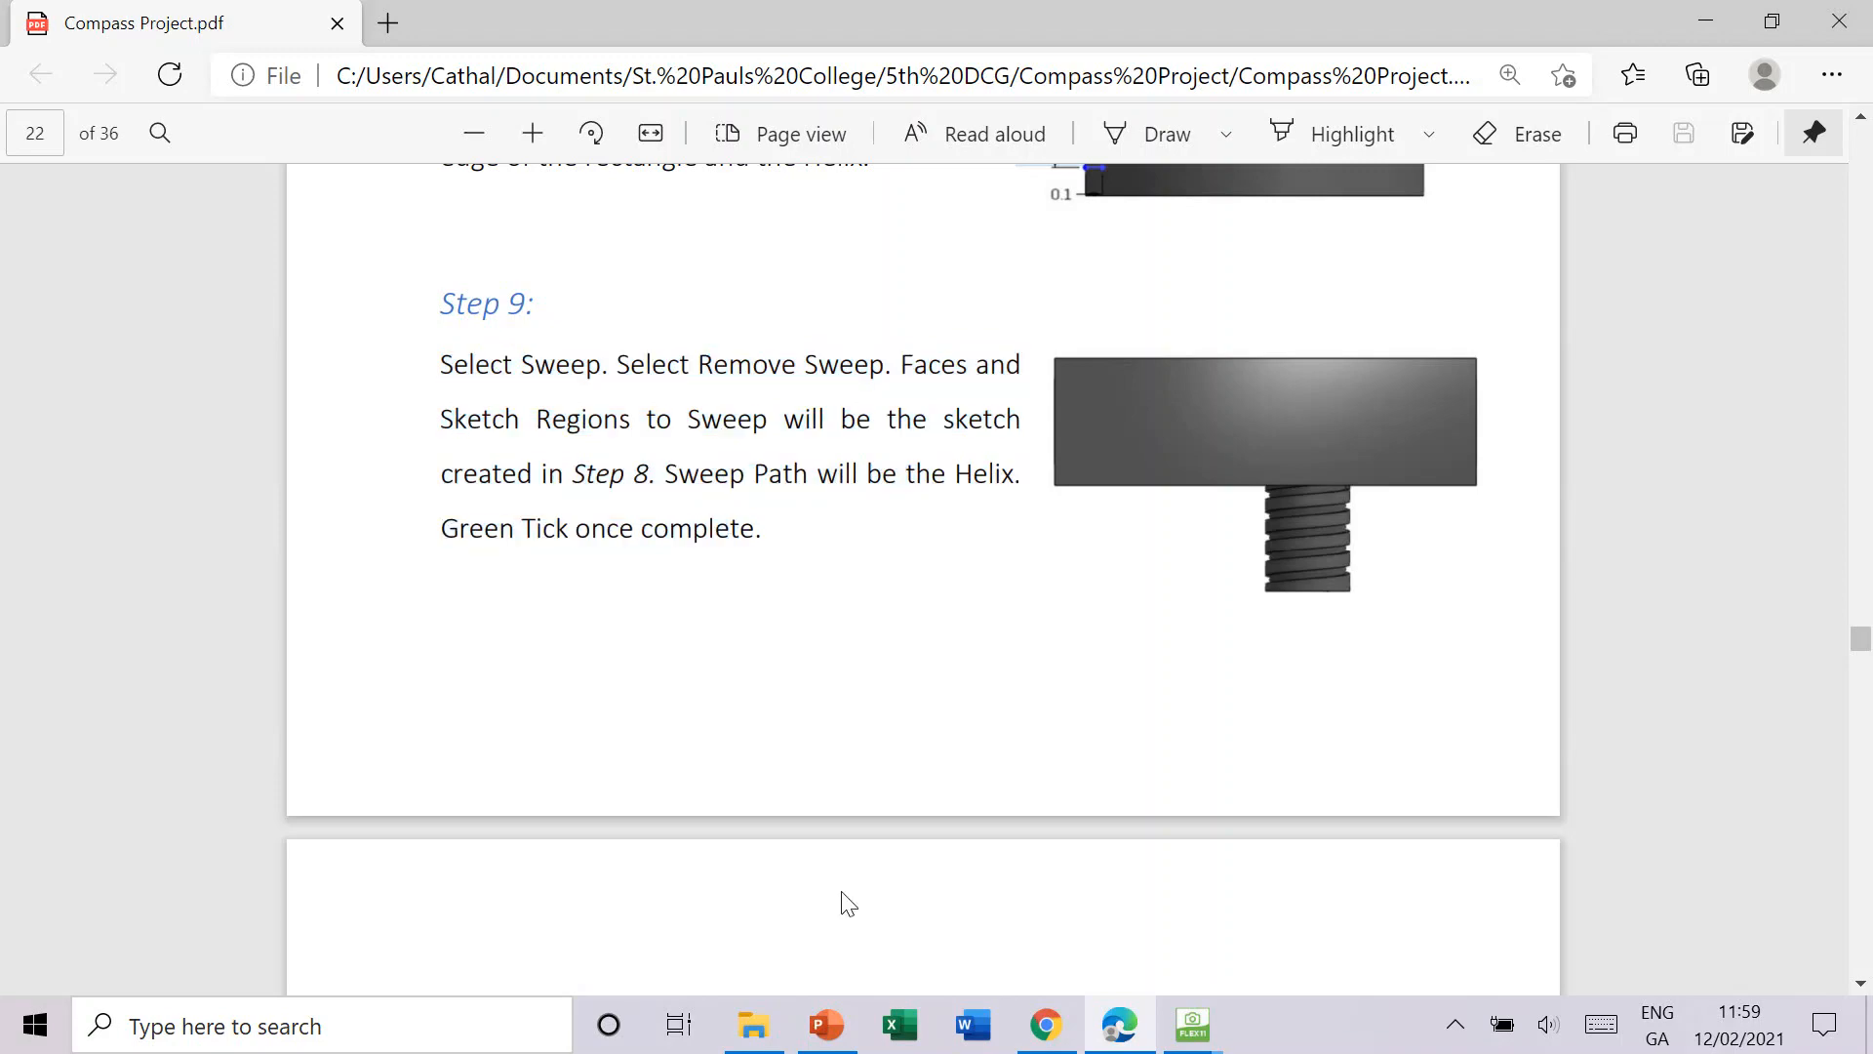
left_click(1046, 1024)
Step: Cut the thread with a solid Remove sweep, using the Sketch 4 rectangle as the profile and the helix as the path
scroll(1178, 717, "down", 4)
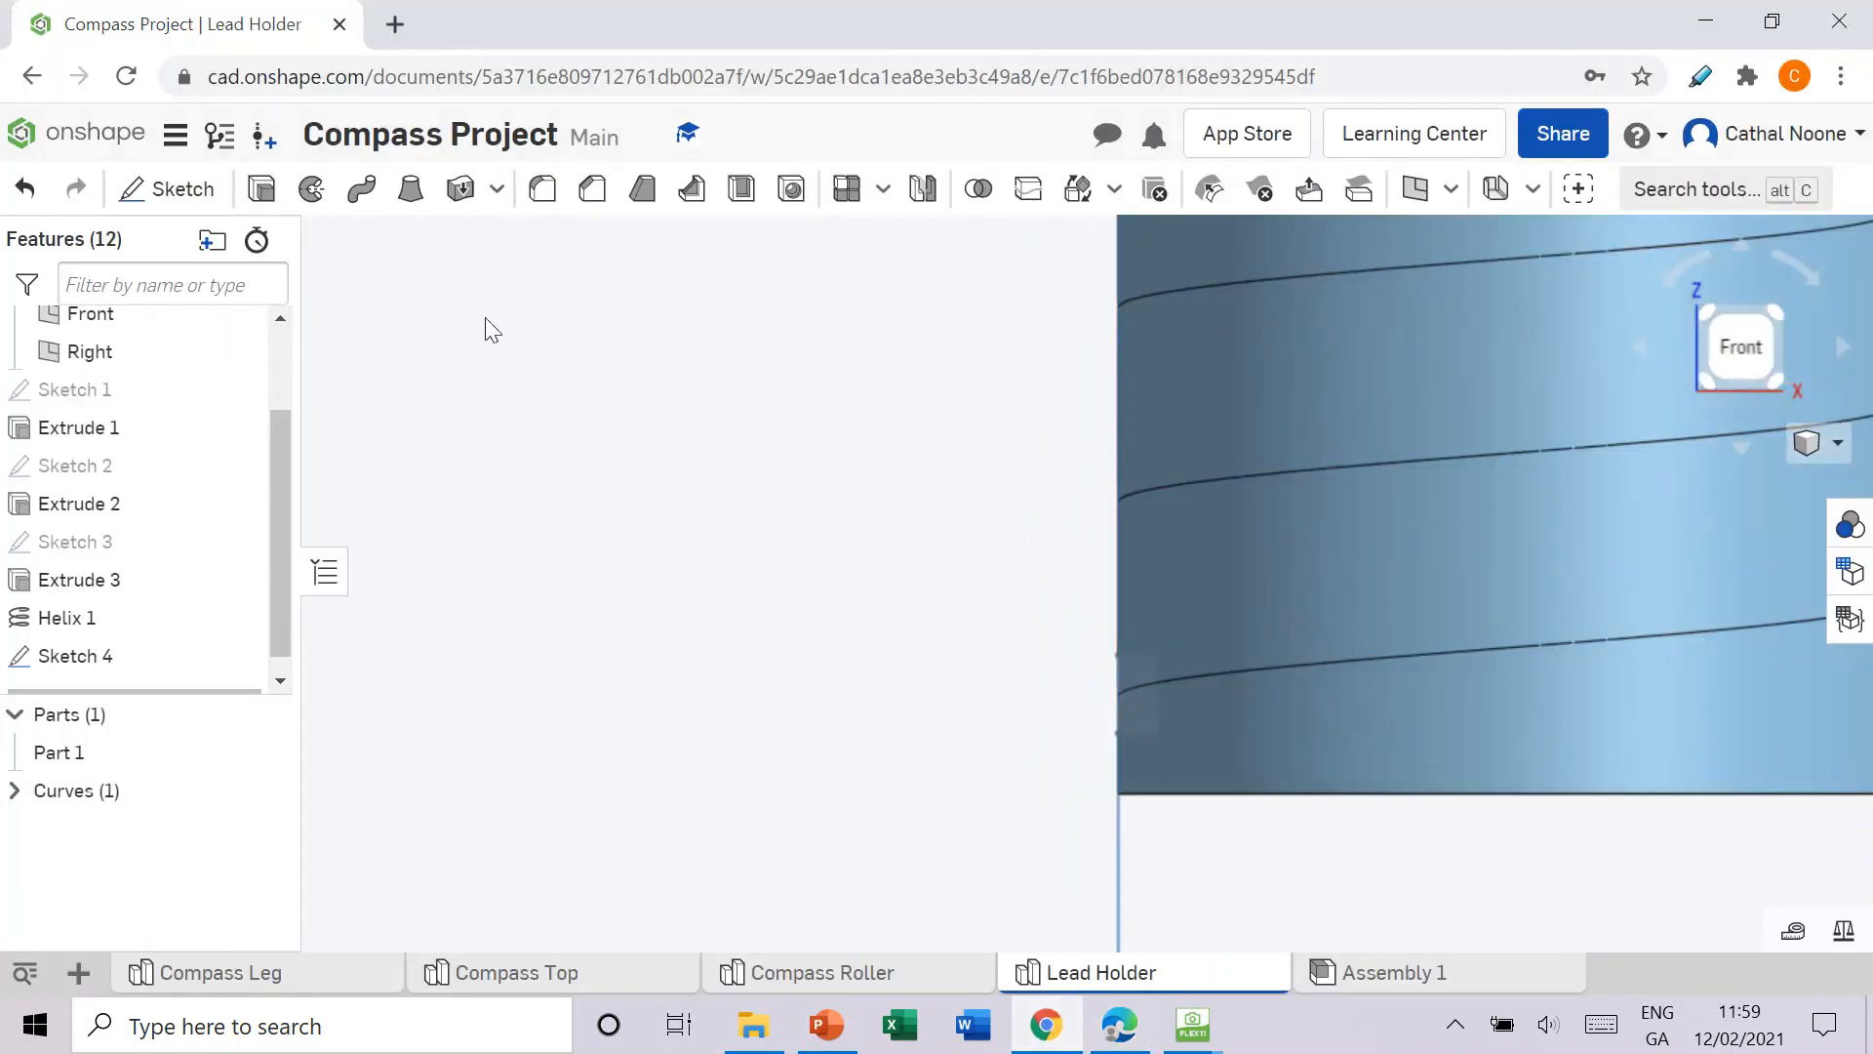
left_click(357, 202)
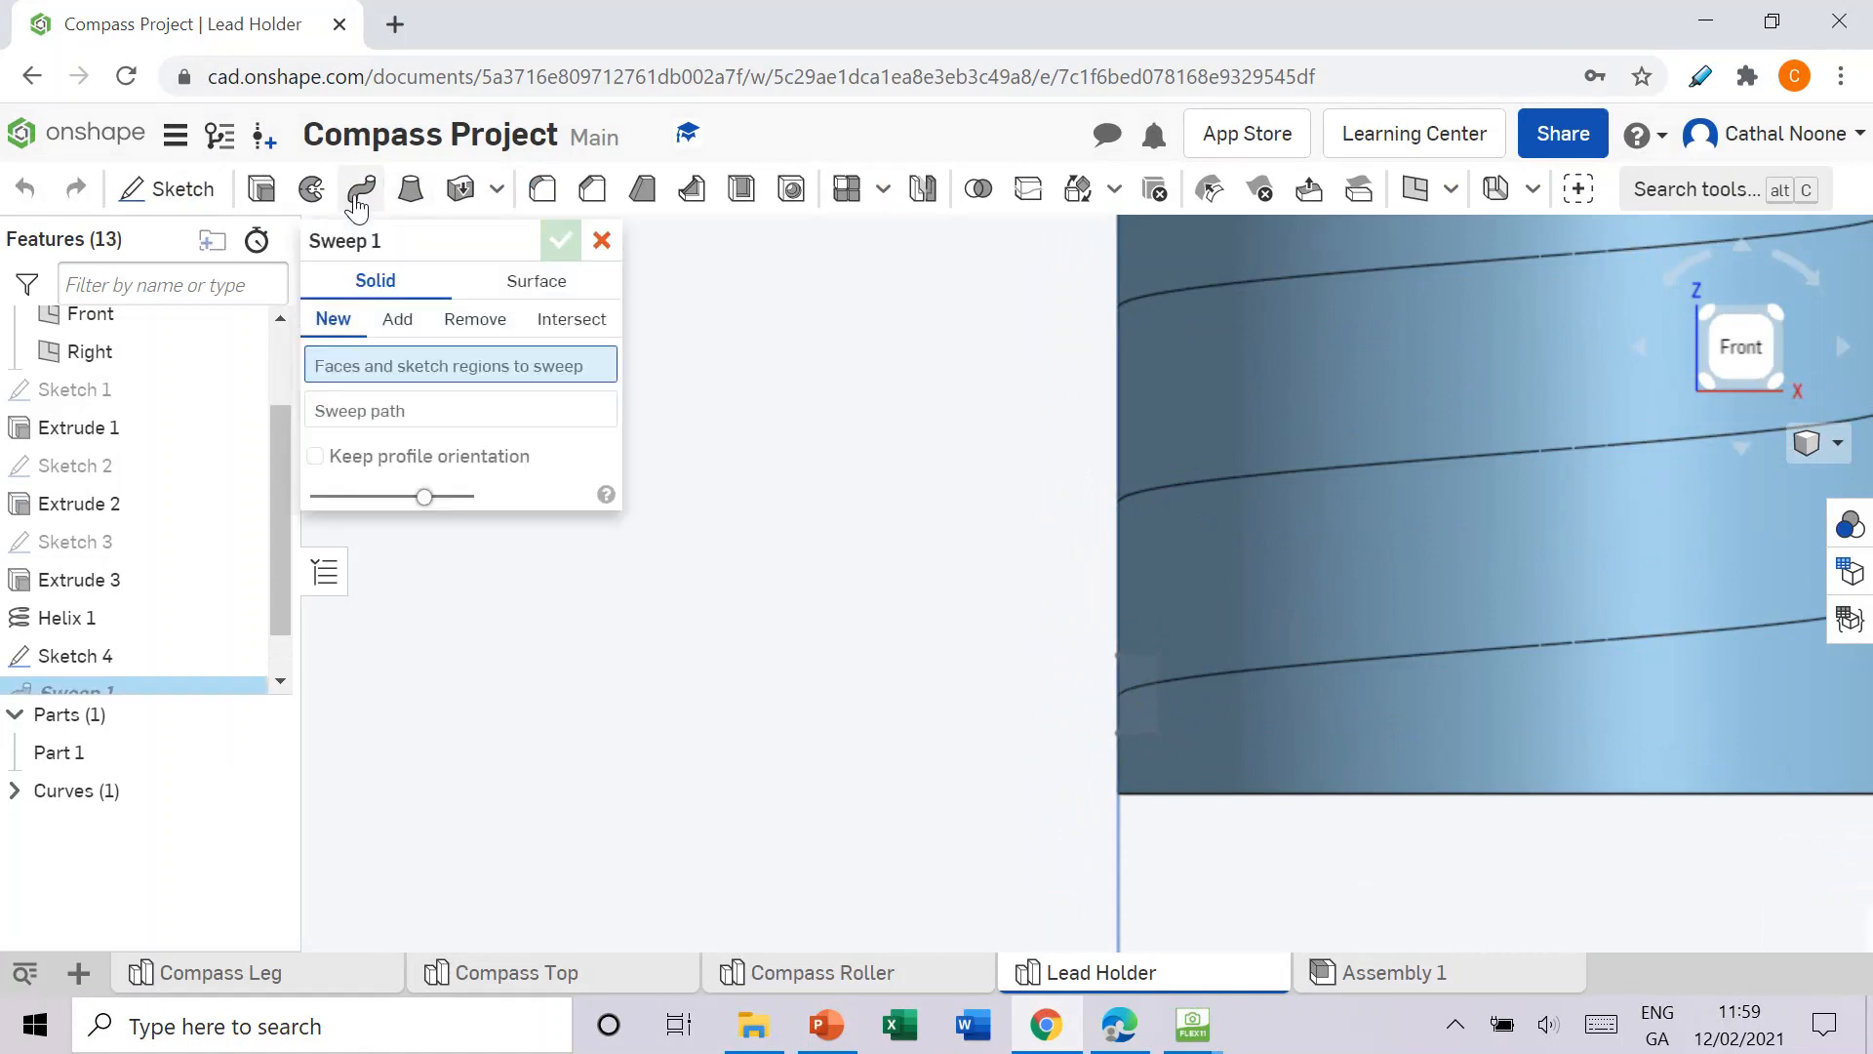
left_click(485, 322)
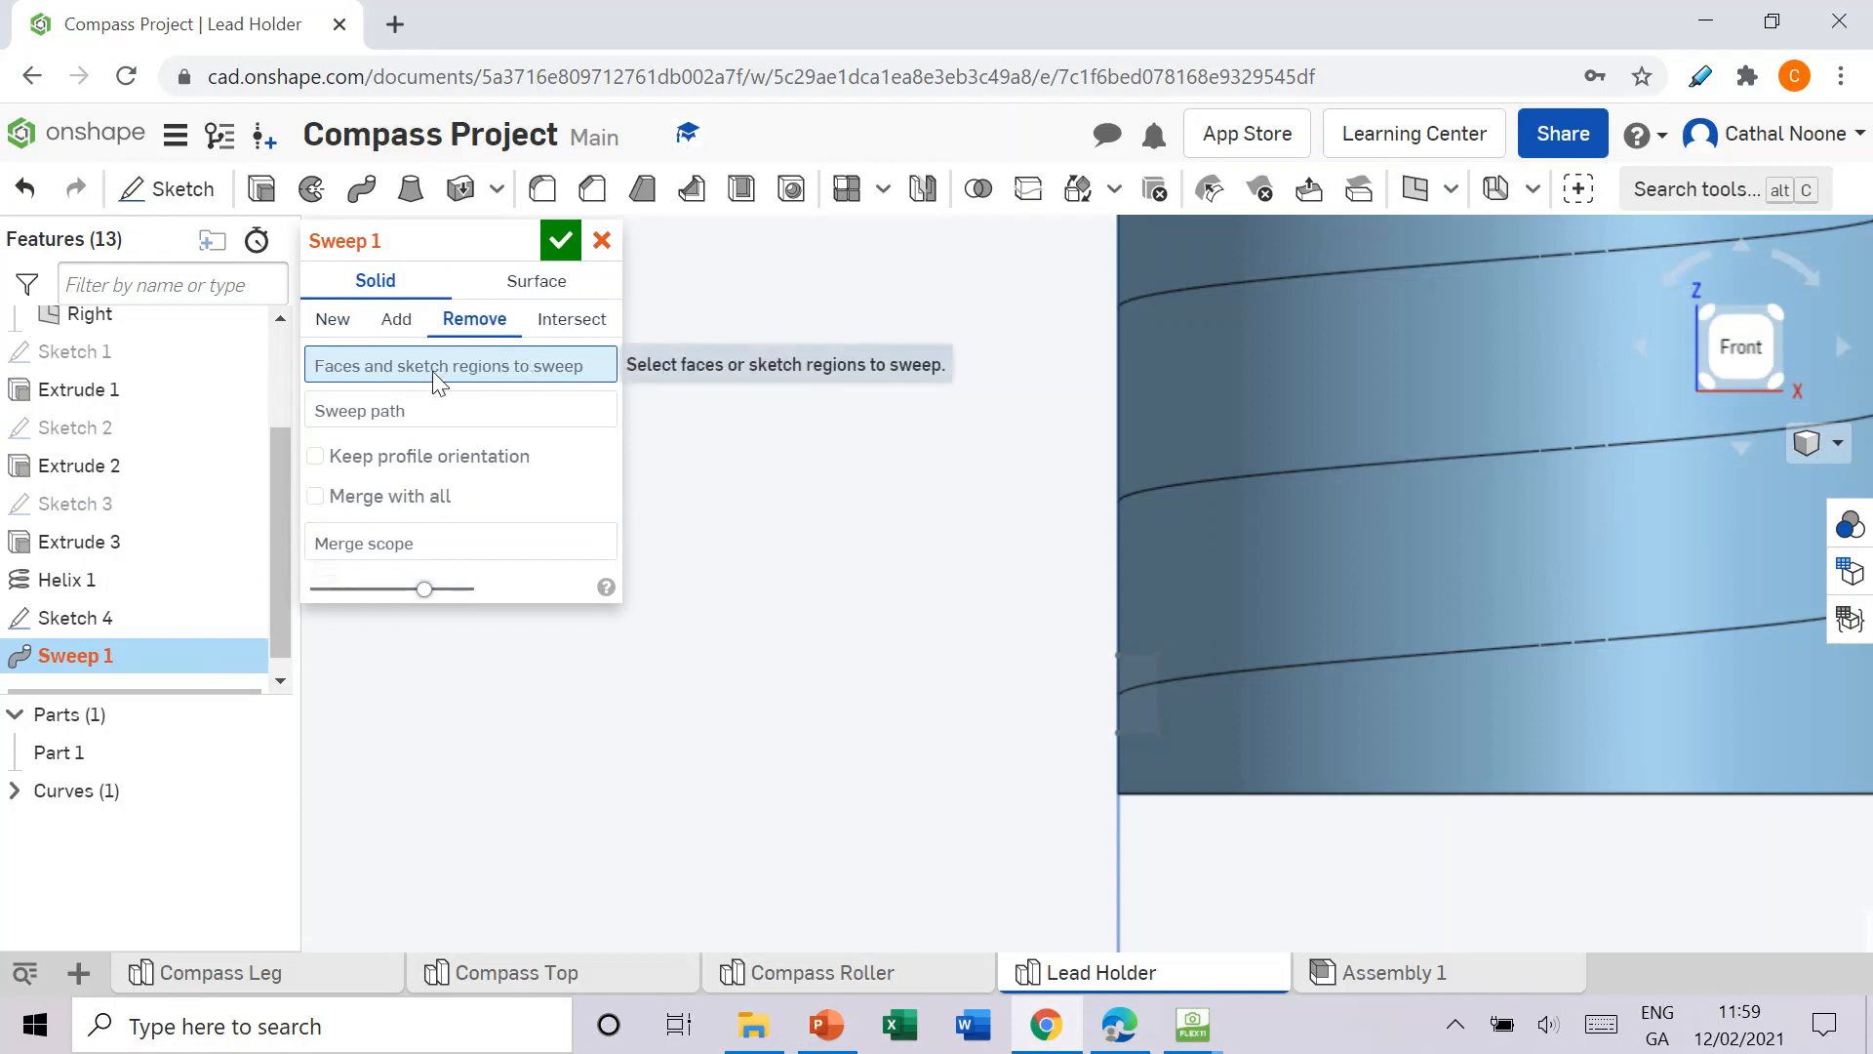
left_click(108, 620)
left_click(378, 437)
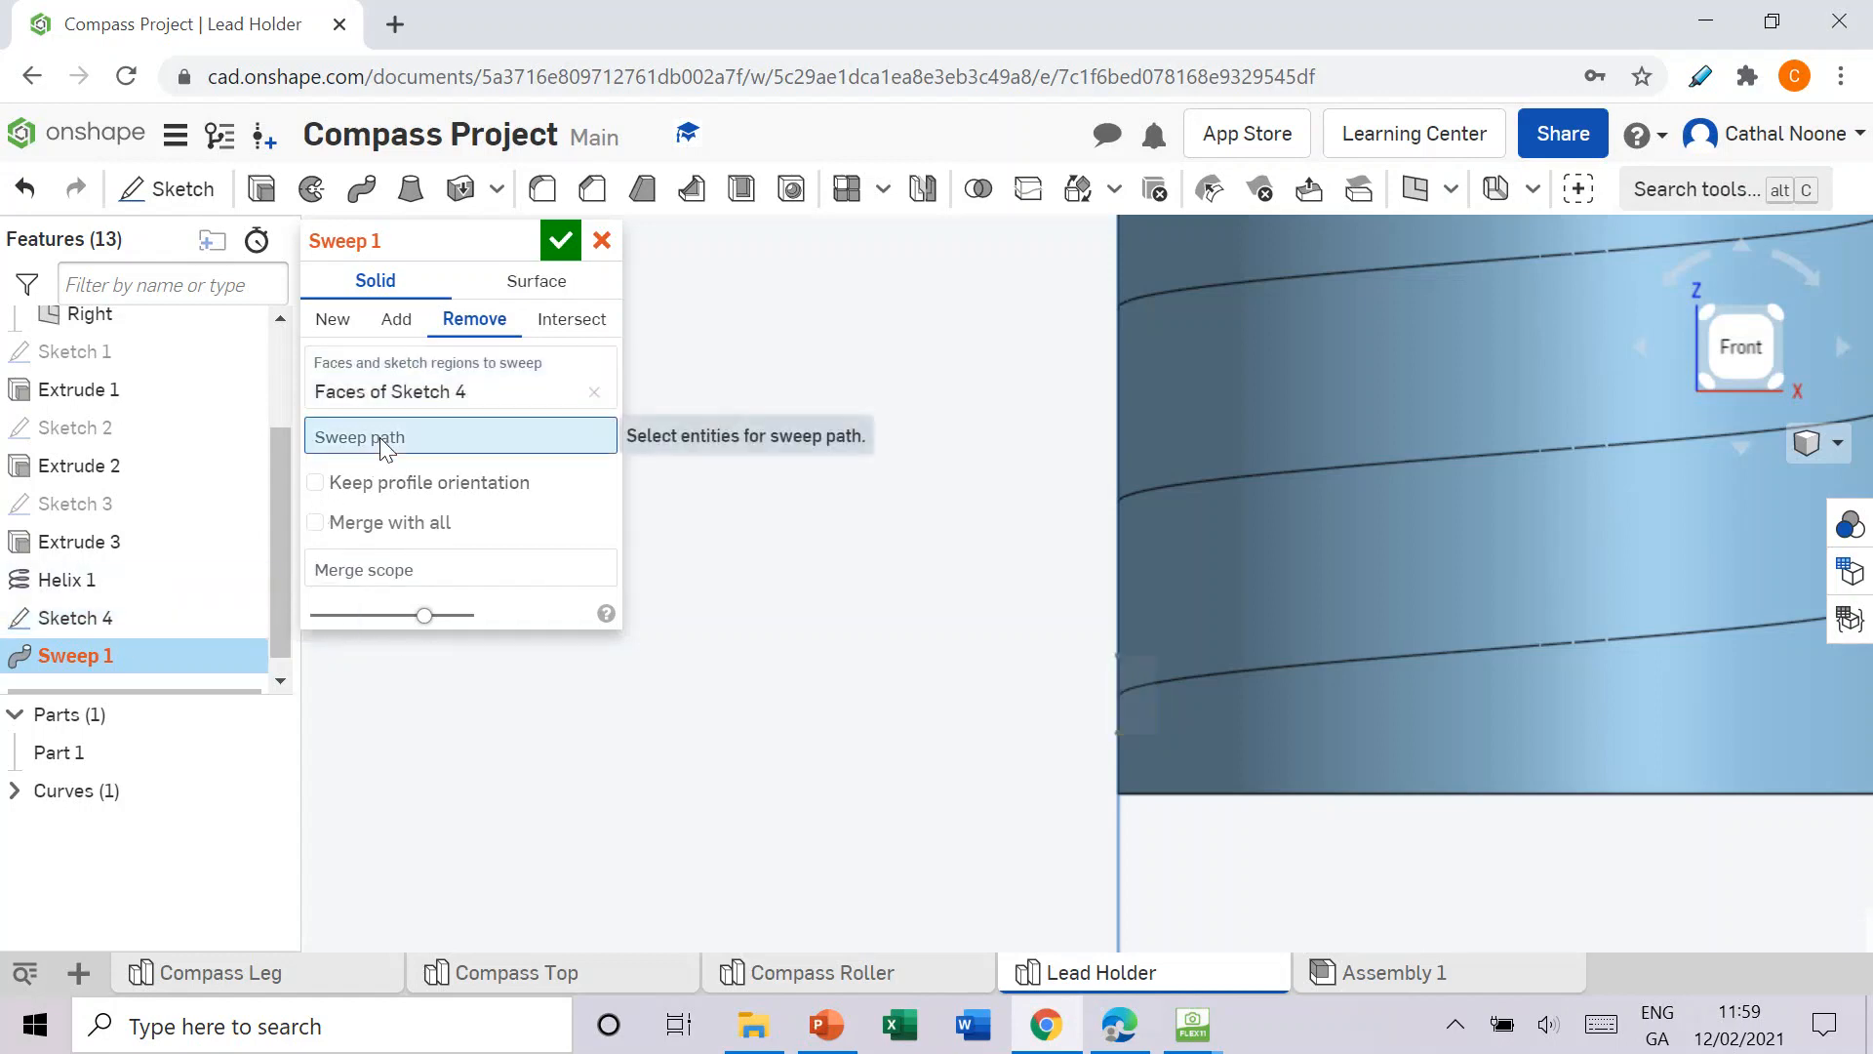
left_click(1332, 664)
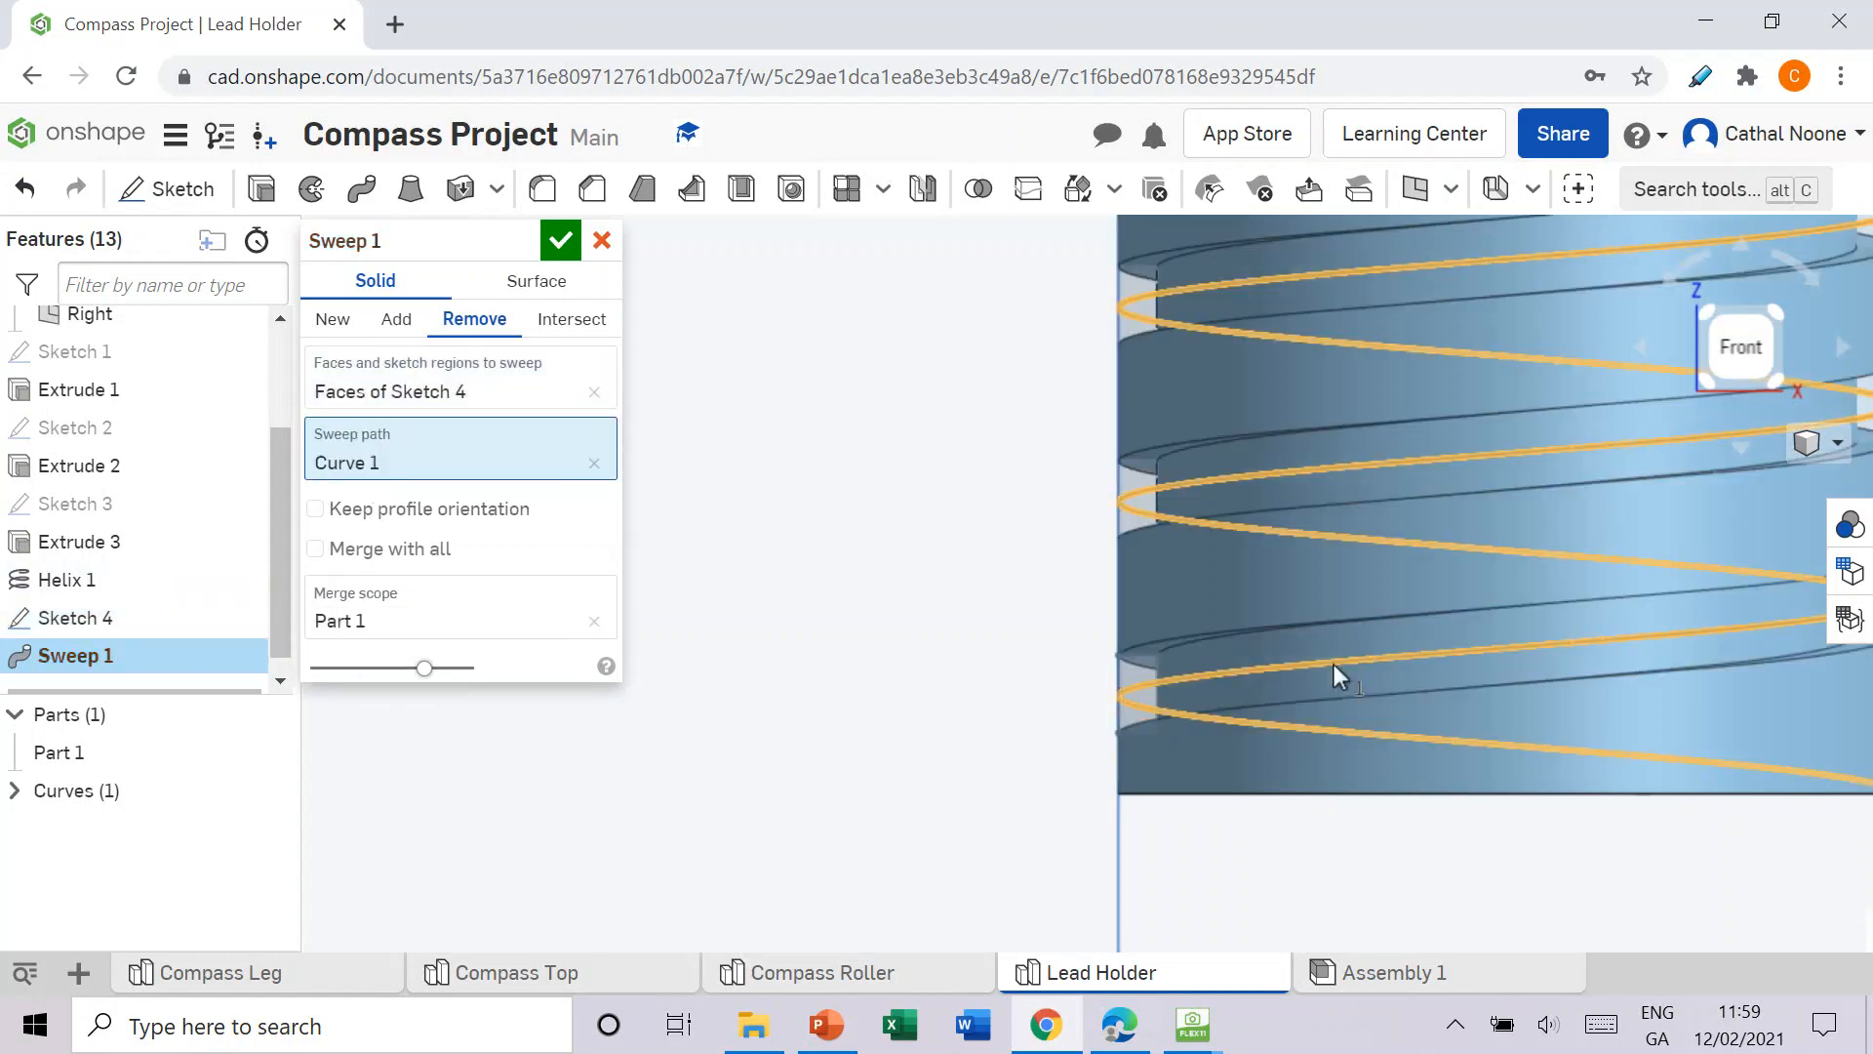
left_click(561, 242)
Step: Hide all curves in the part studio and inspect the cut thread on the peg
scroll(1506, 746, "down", 5)
scroll(1565, 636, "up", 4)
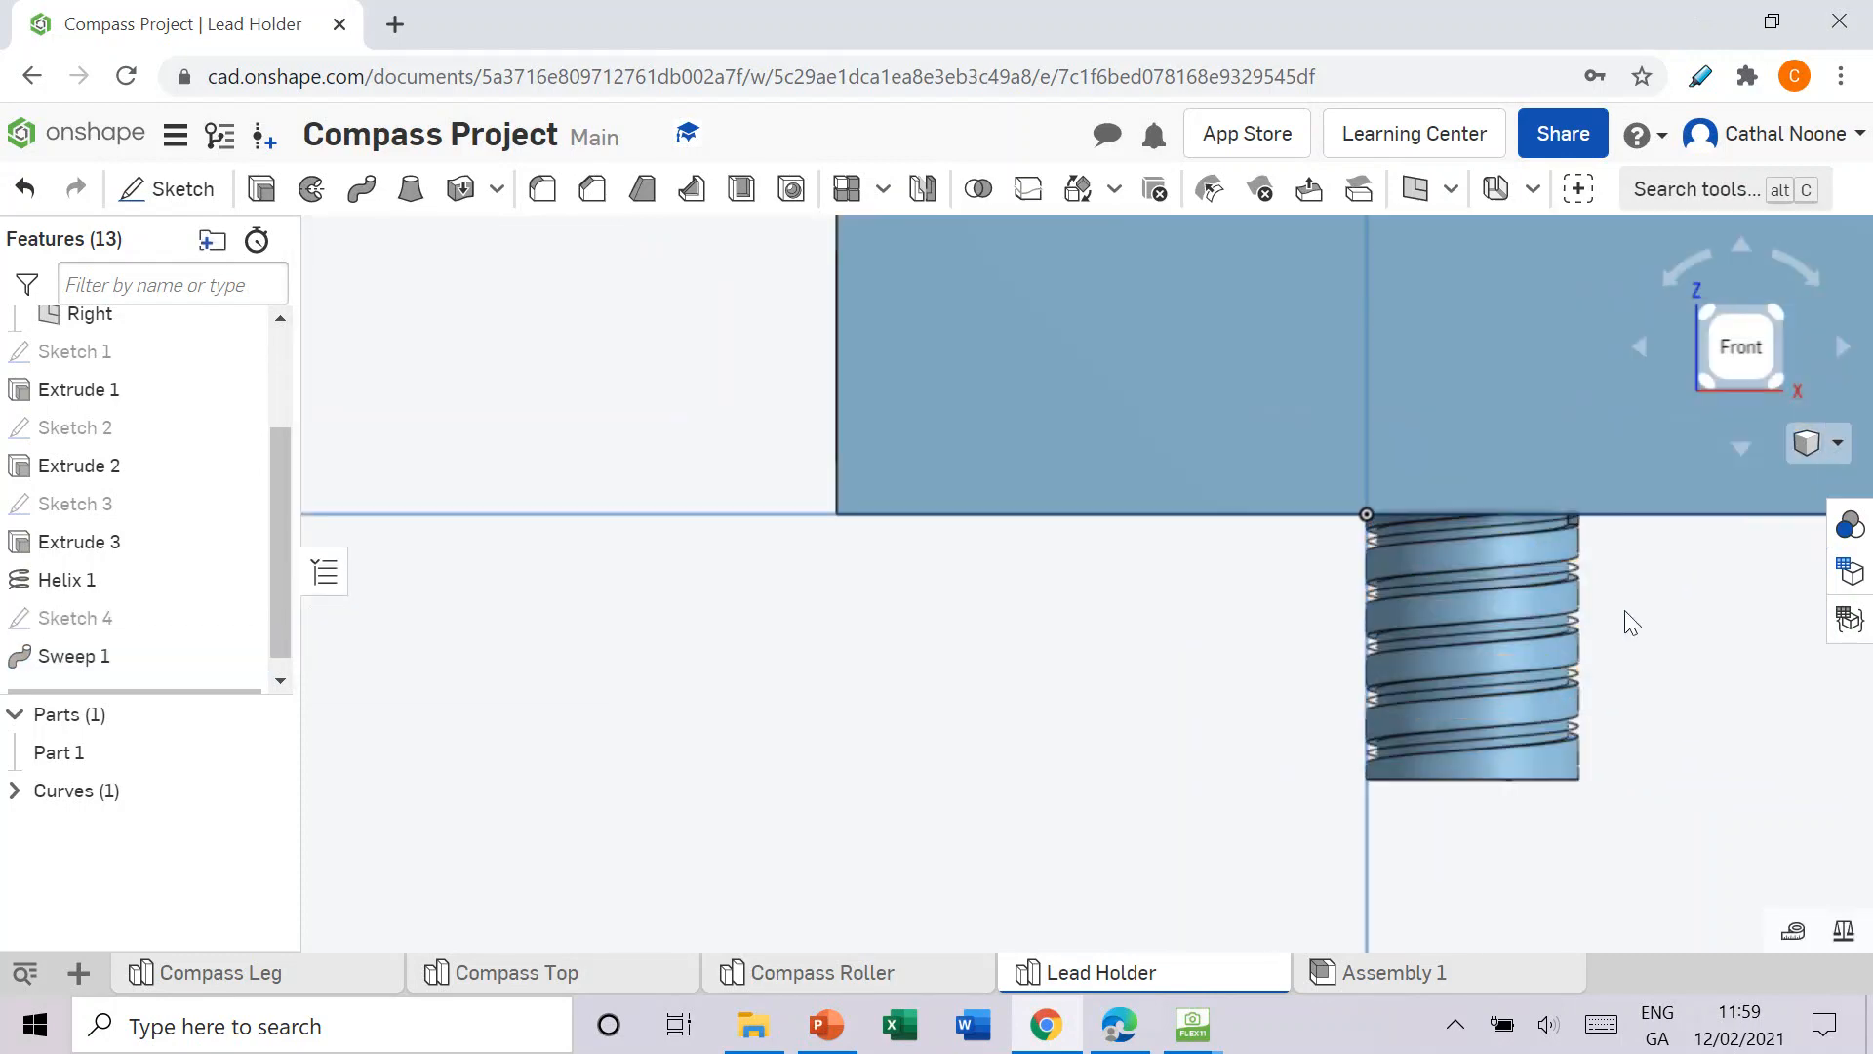
right_click_drag(1623, 815, 1616, 818)
scroll(1483, 675, "down", 3)
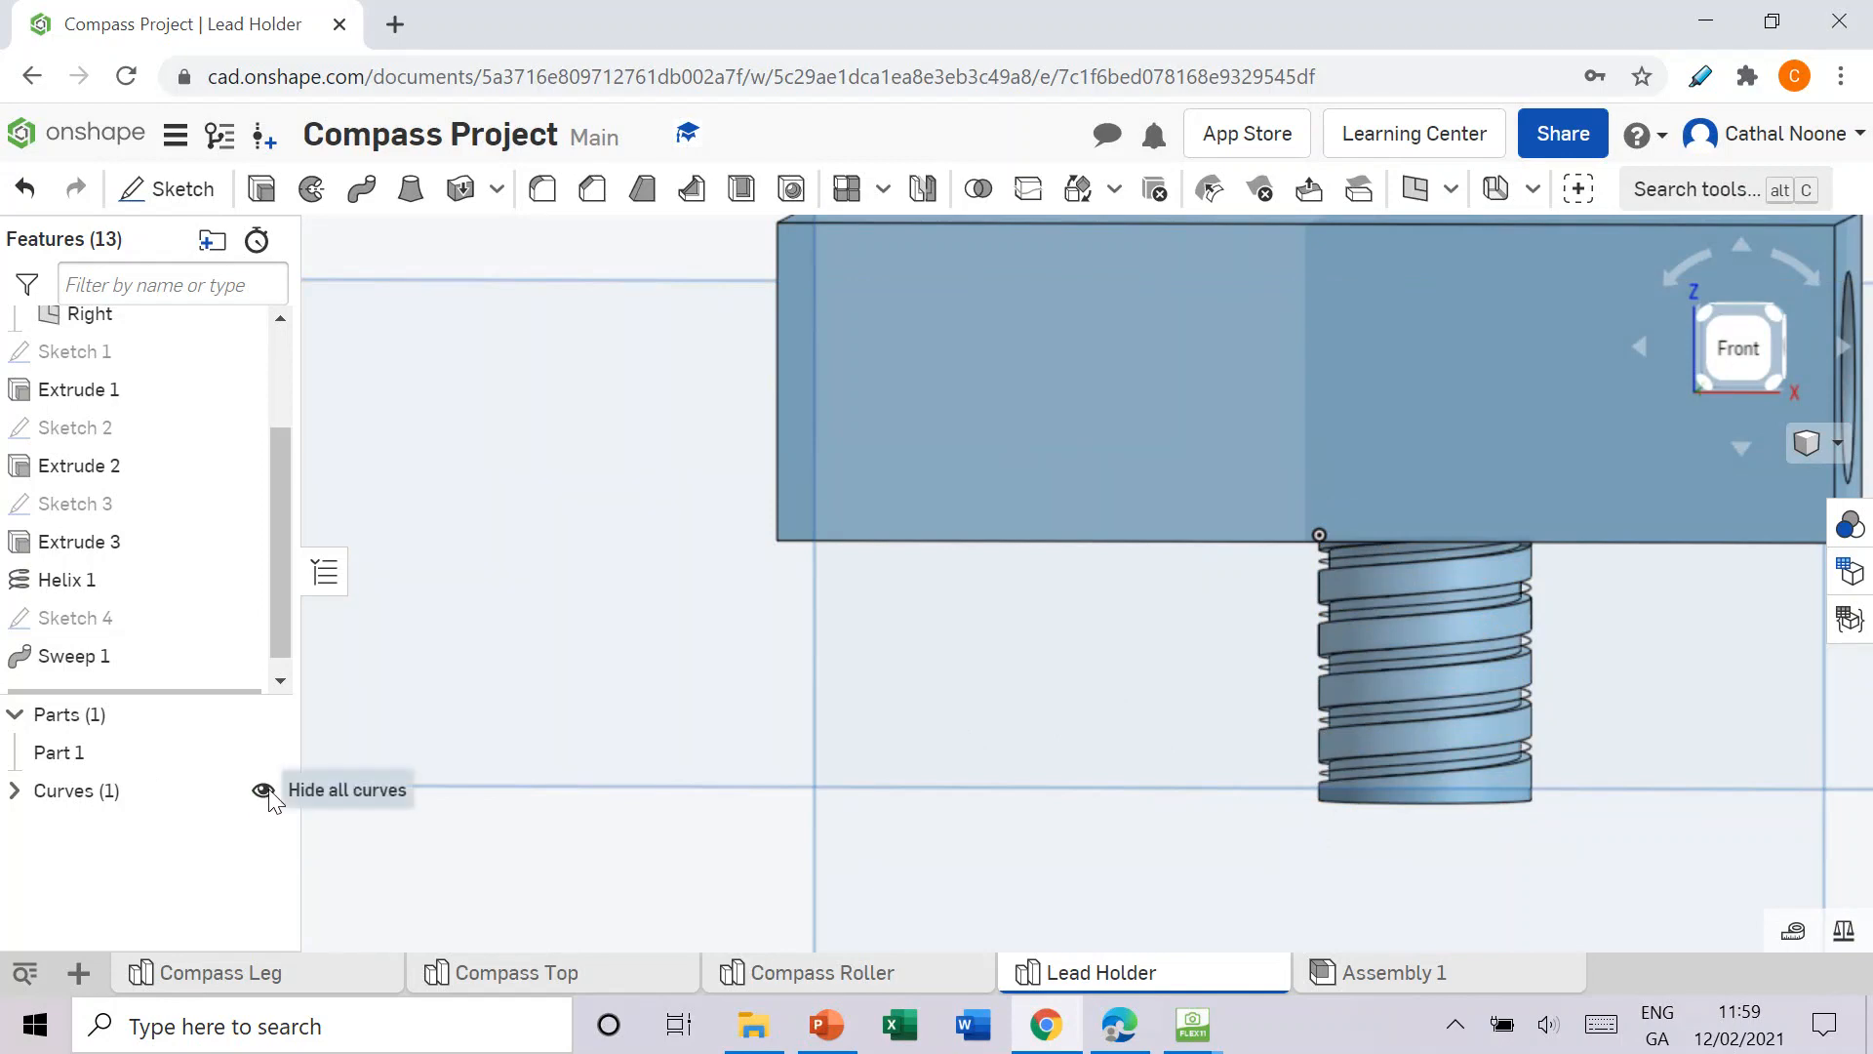
left_click(264, 791)
scroll(1708, 603, "up", 5)
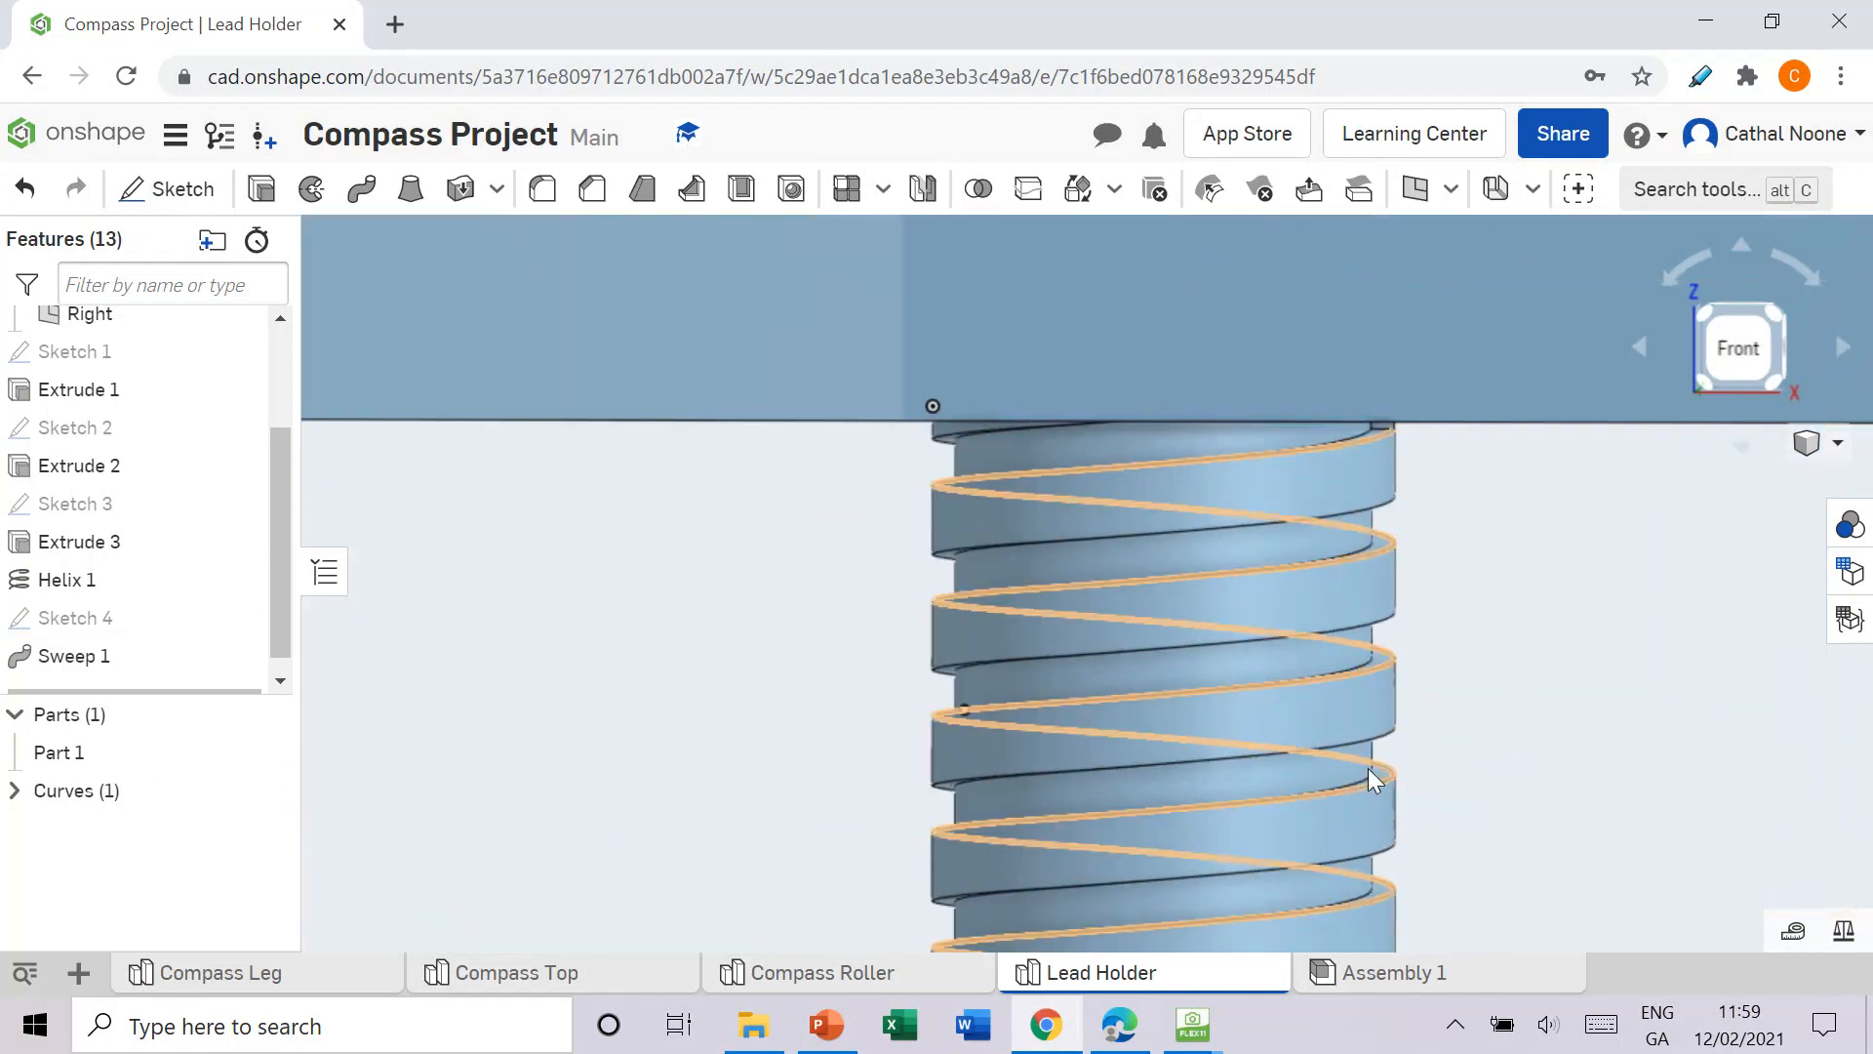
scroll(1366, 769, "down", 4)
scroll(1266, 837, "up", 2)
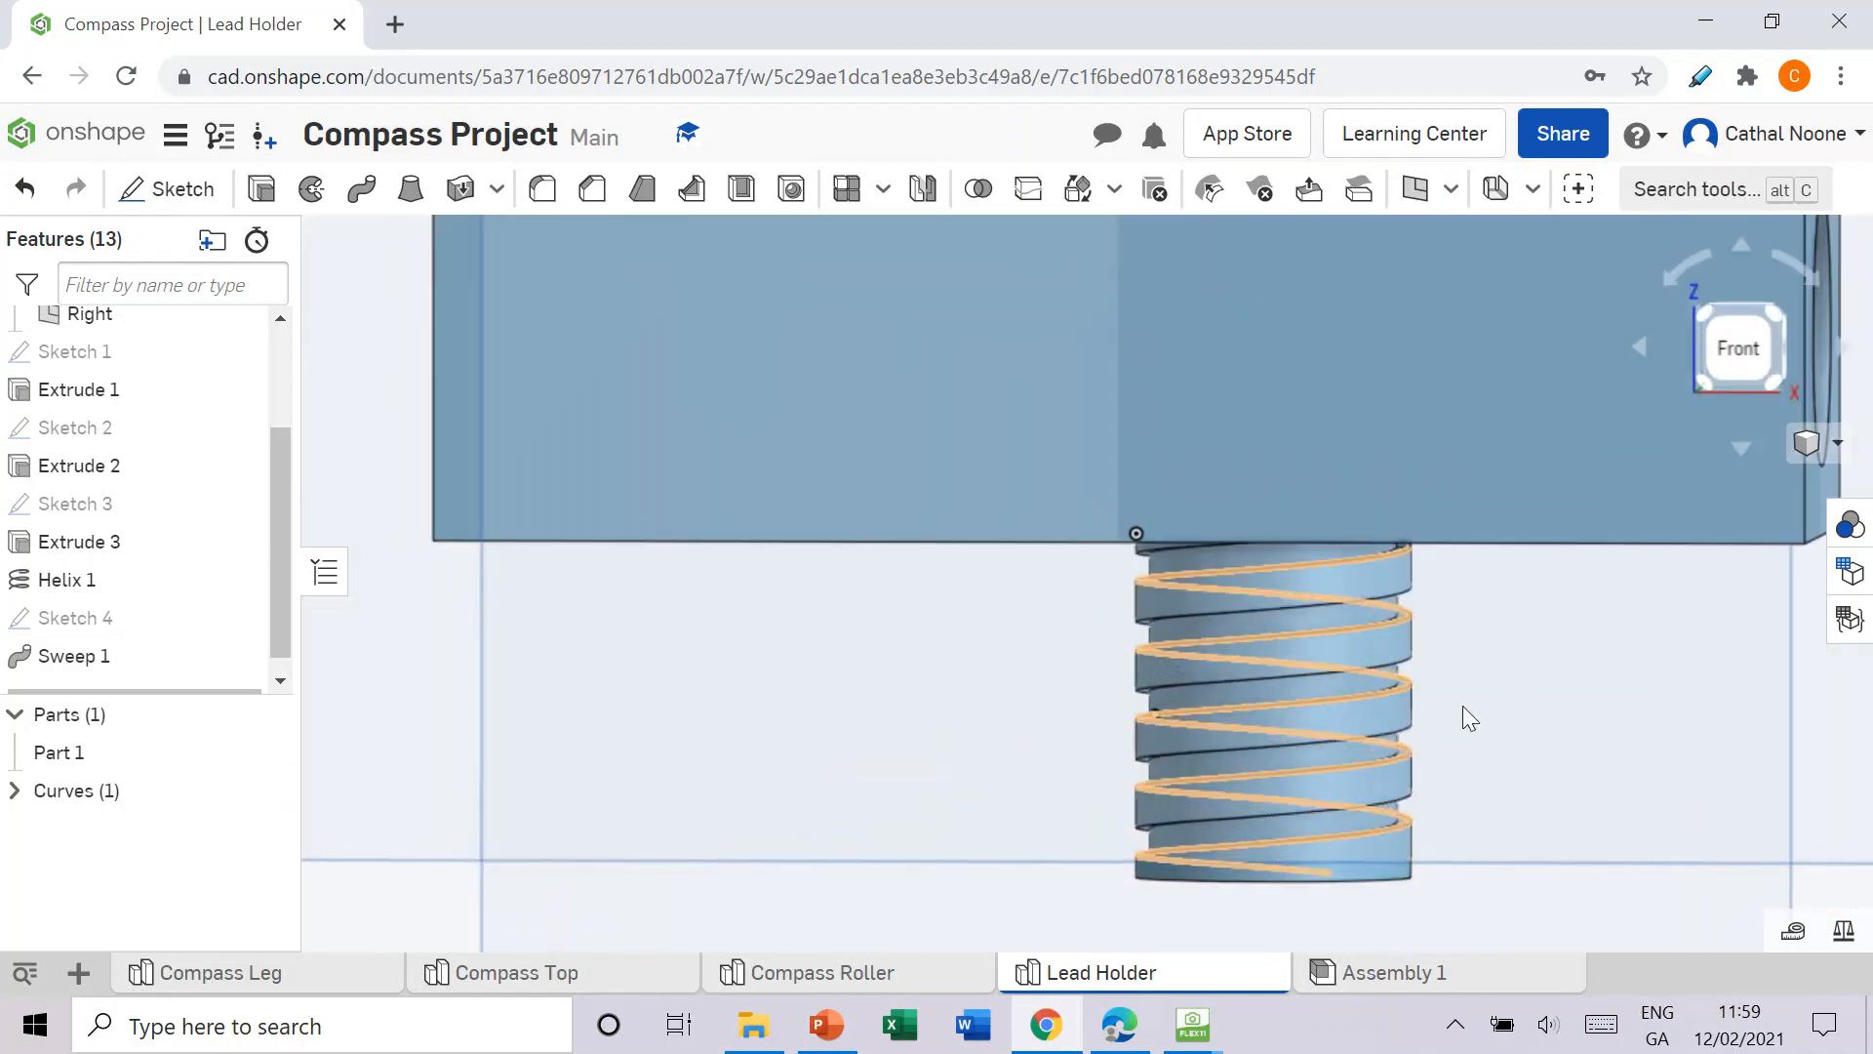
Step: Switch to the project PDF, read Step 10 on chamfering the end of the sweep, and return to Onshape
left_click(1119, 1024)
scroll(878, 629, "down", 5)
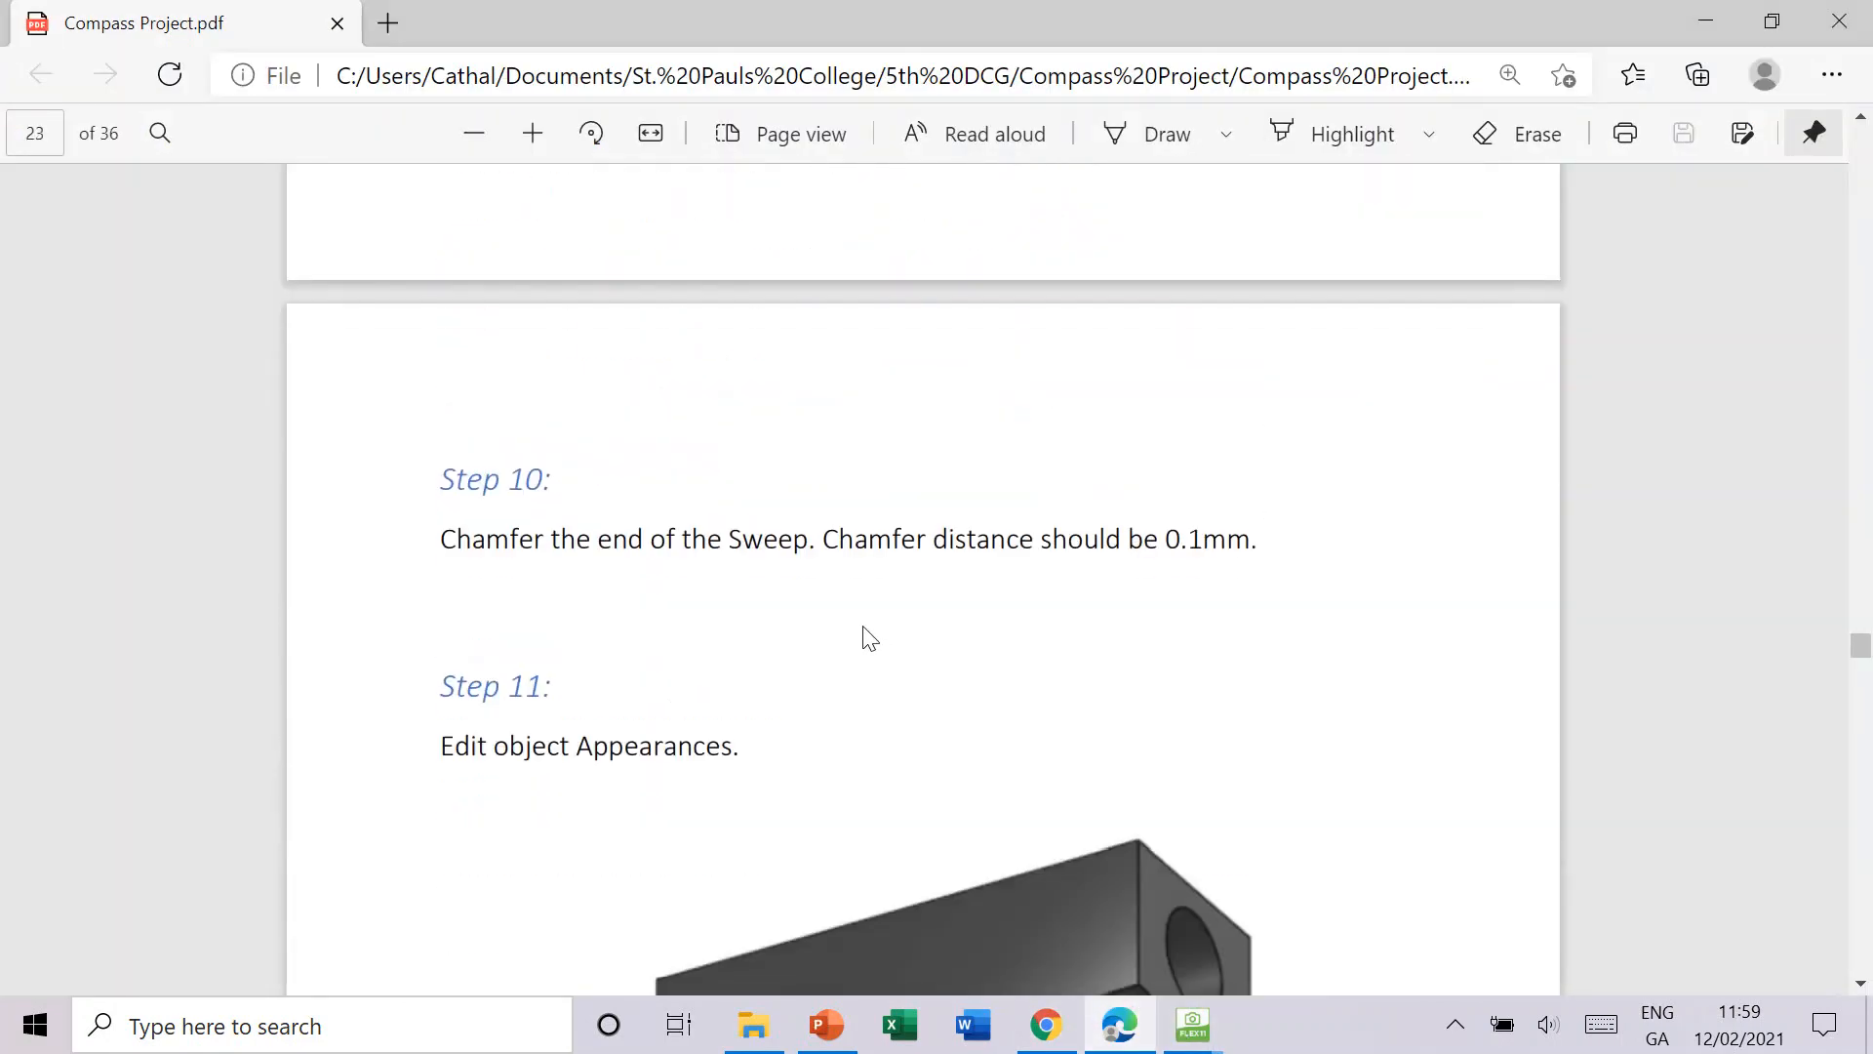
left_click_drag(620, 540, 1233, 543)
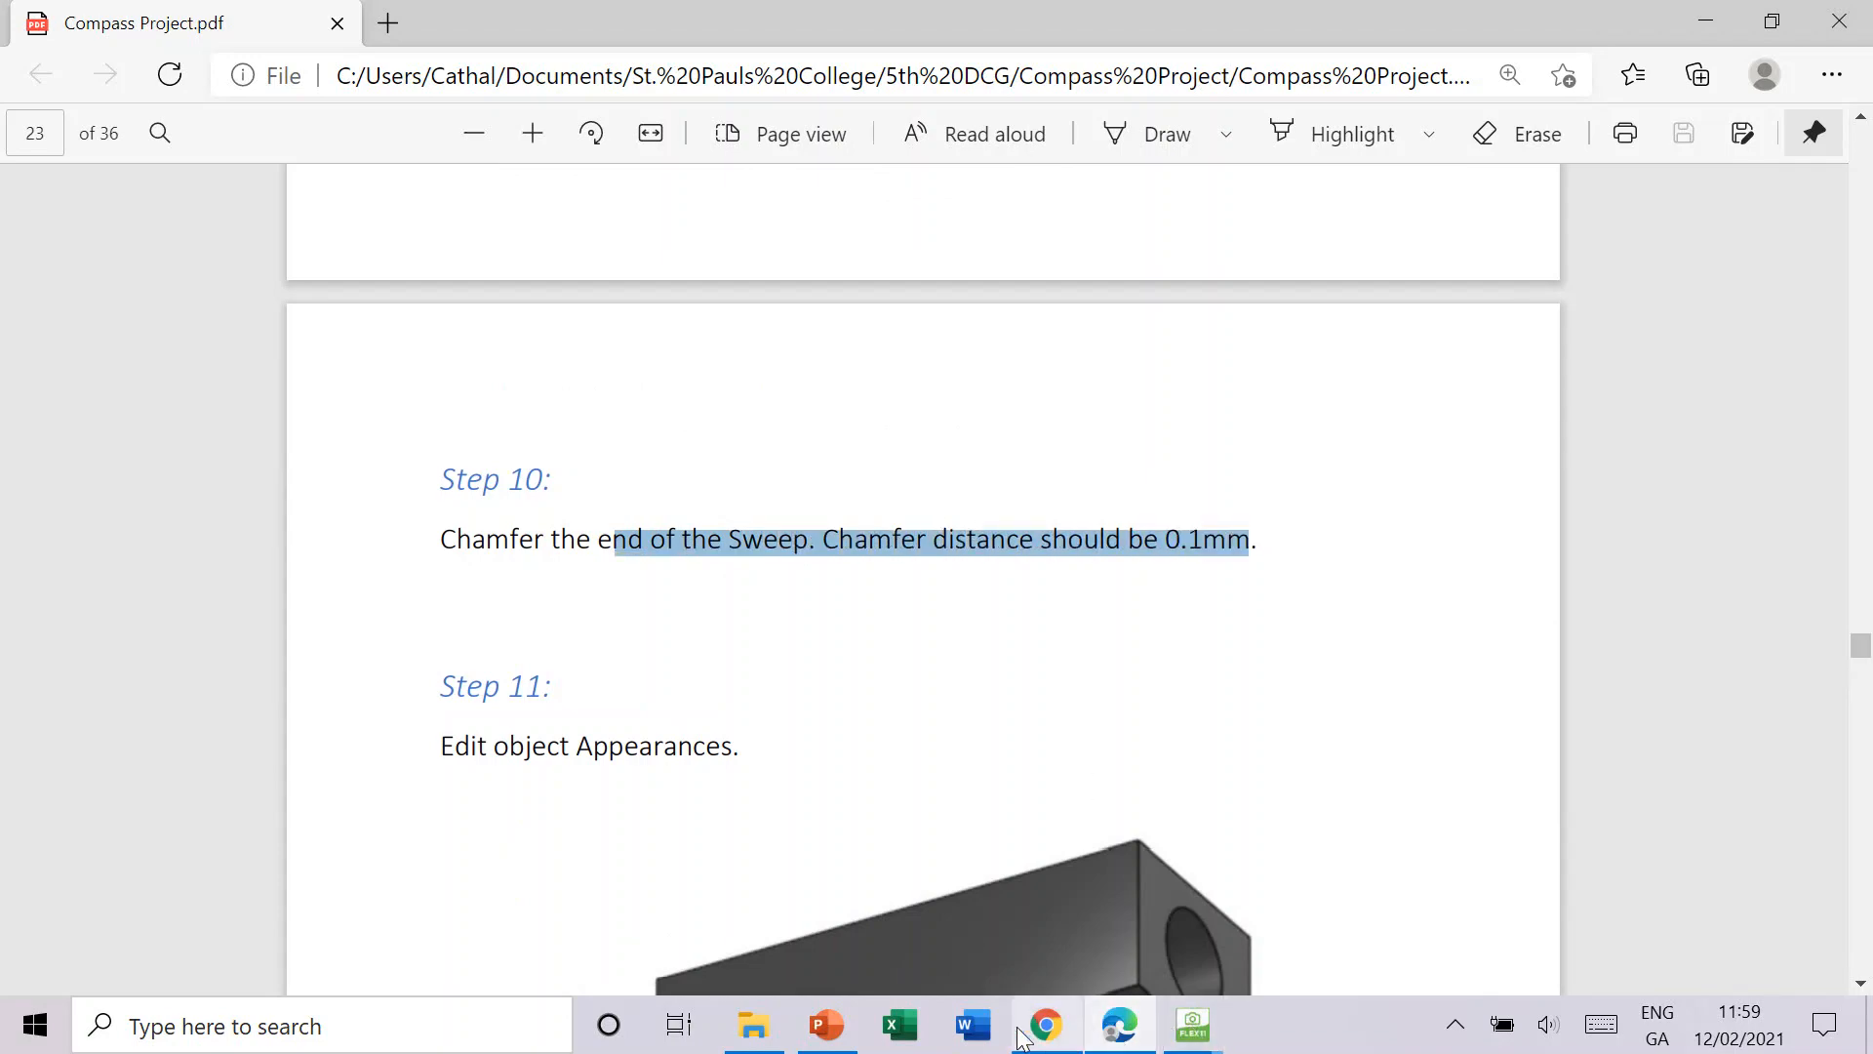
left_click(1048, 1027)
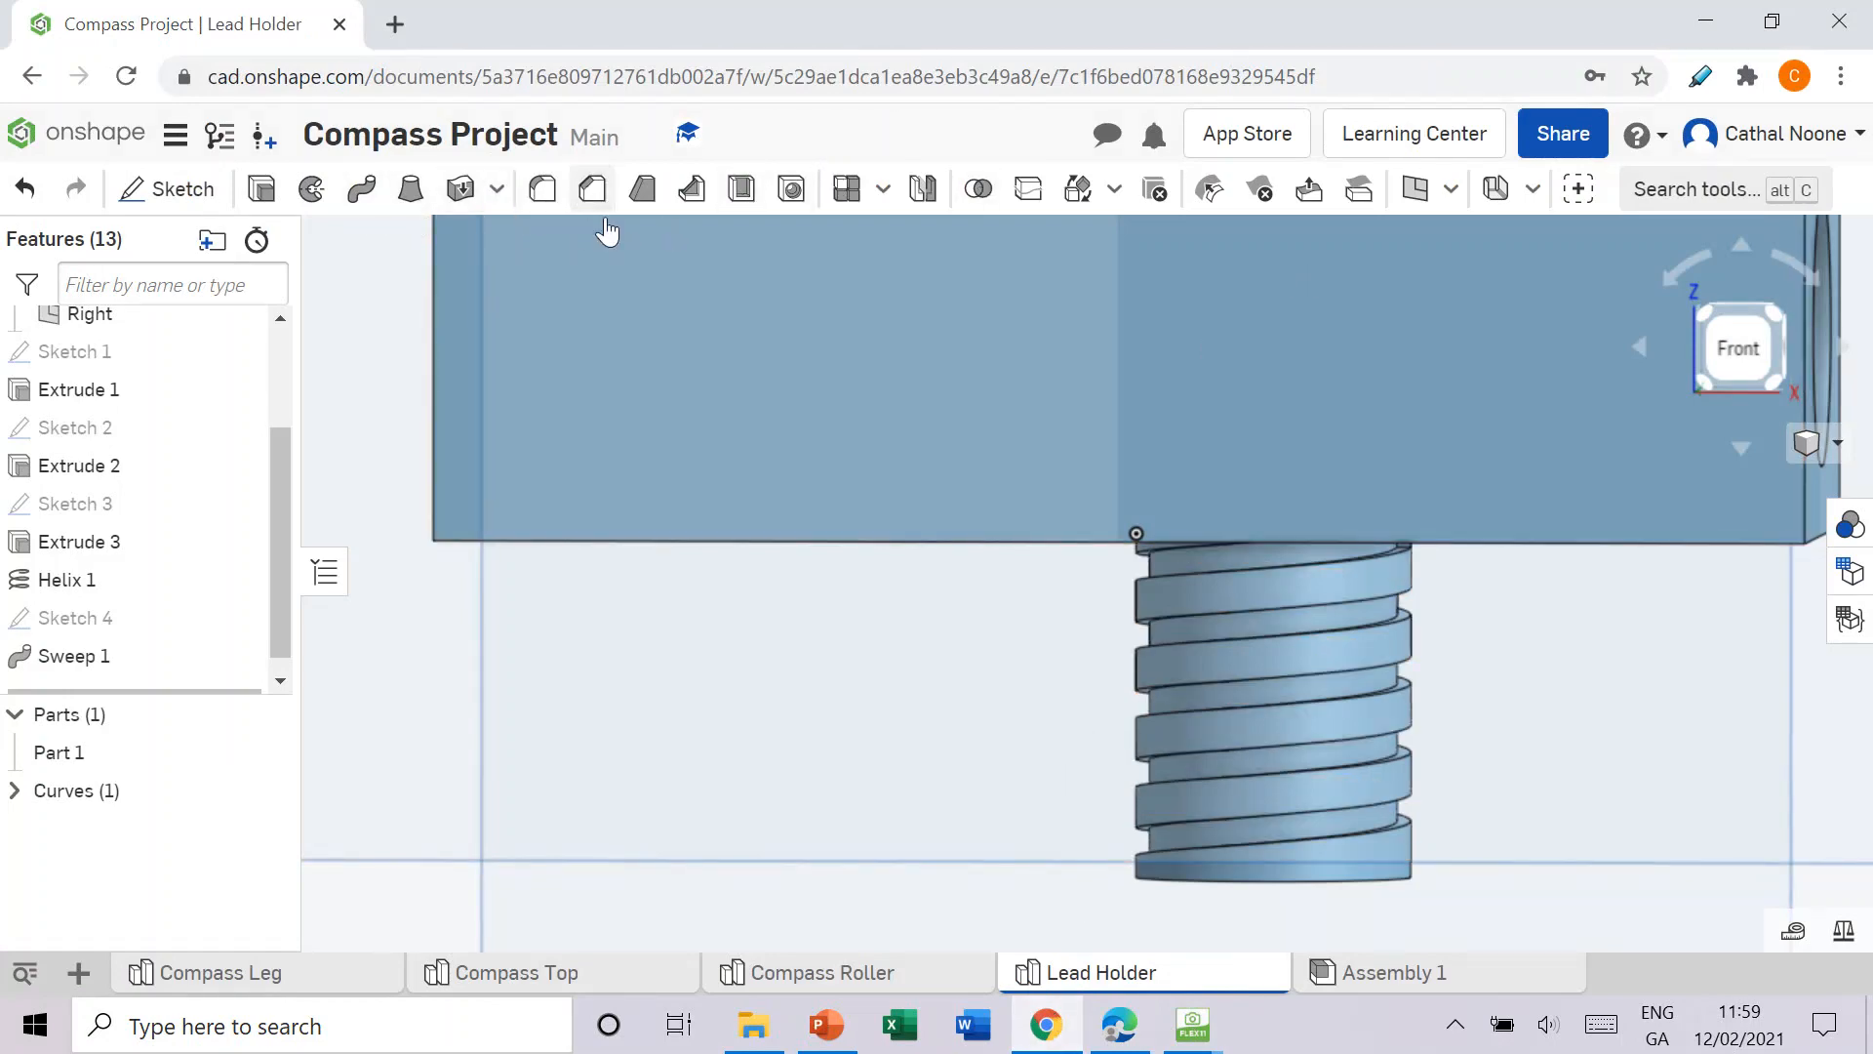
Step: Chamfer the circular edge at the free end of the threaded peg with an equal distance of 0.1 mm and inspect it
key("shift+c")
scroll(1258, 879, "up", 5)
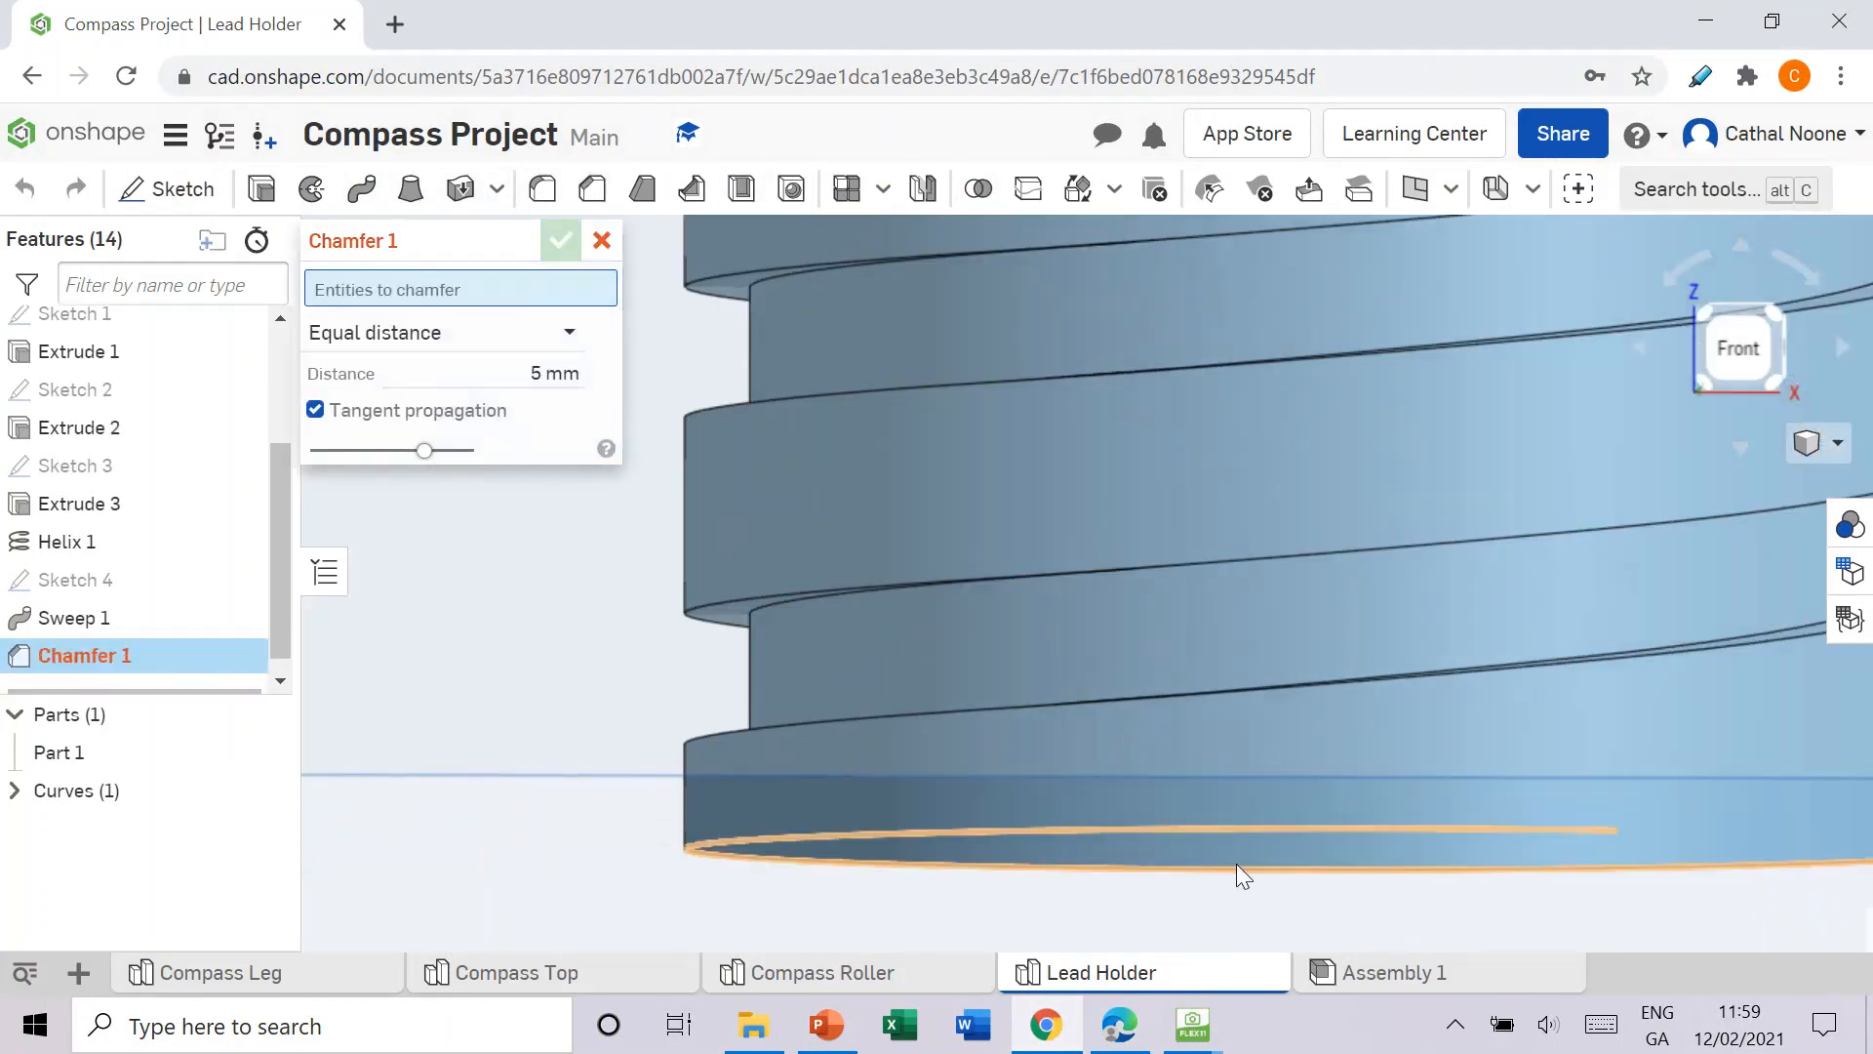
left_click(1237, 872)
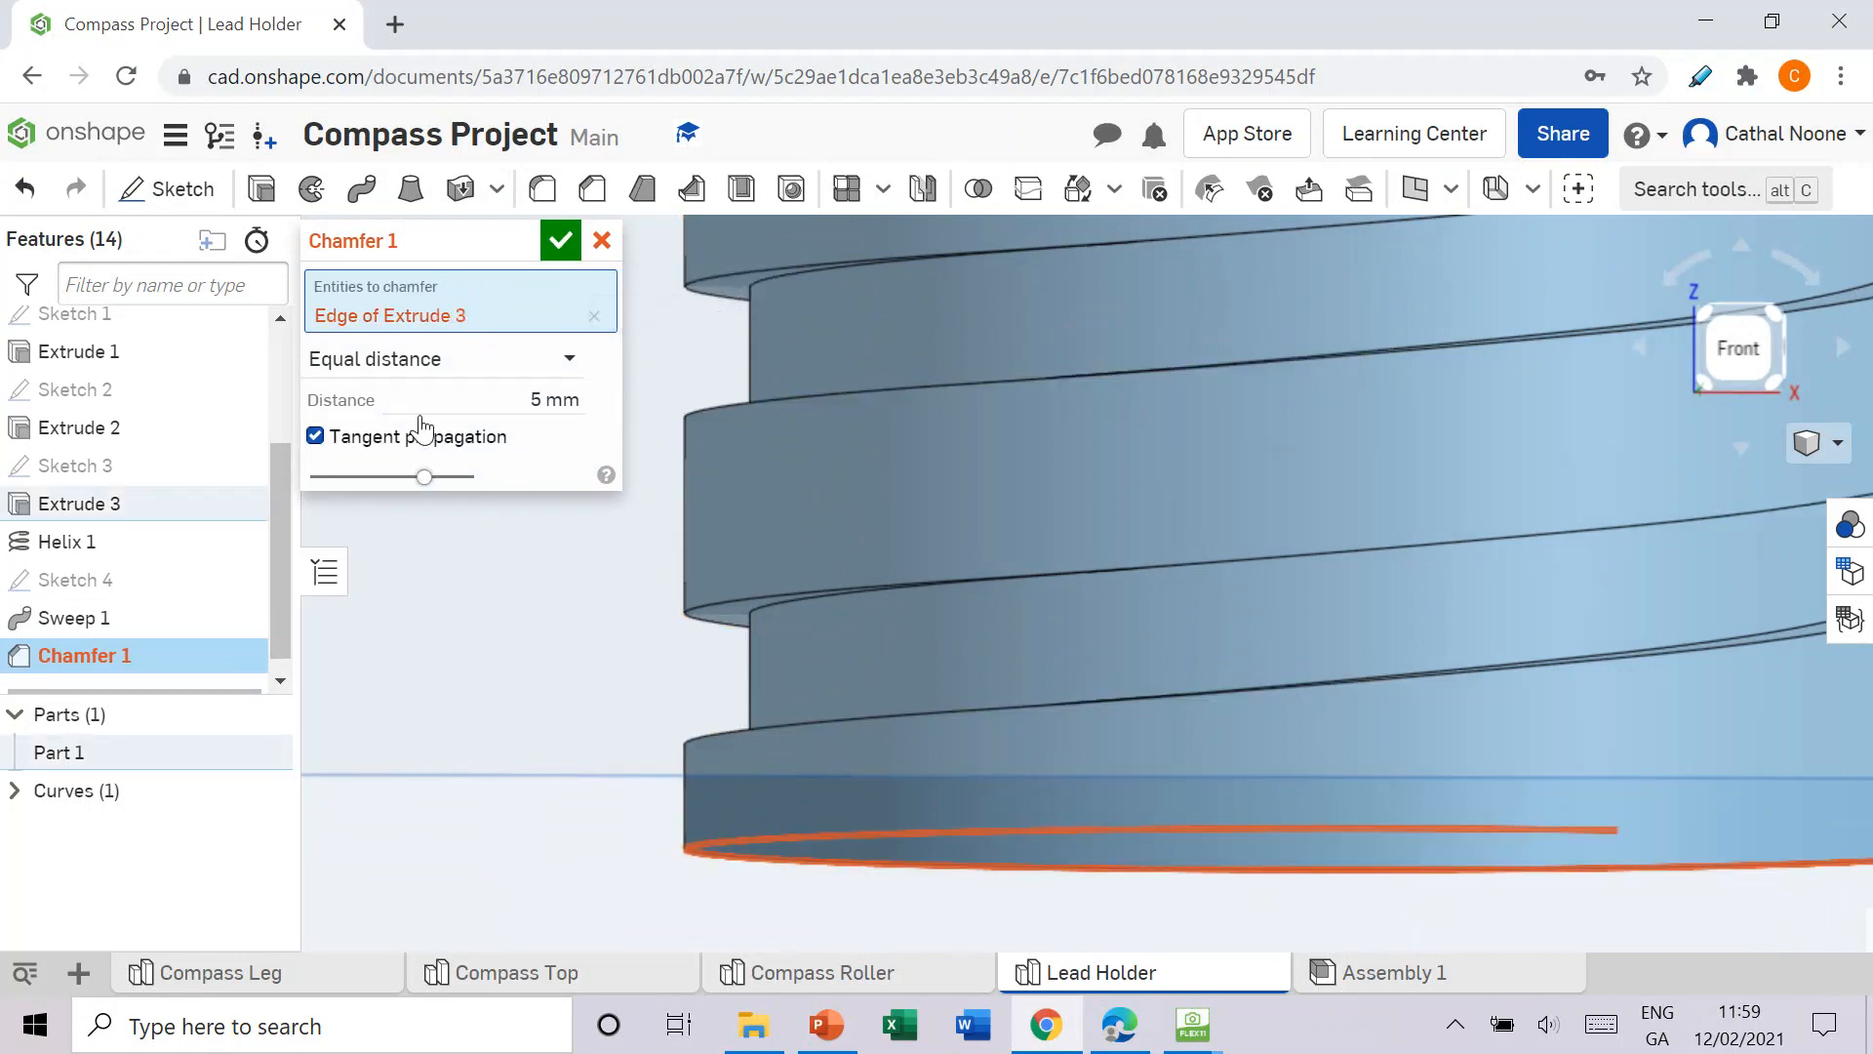
left_click(536, 401)
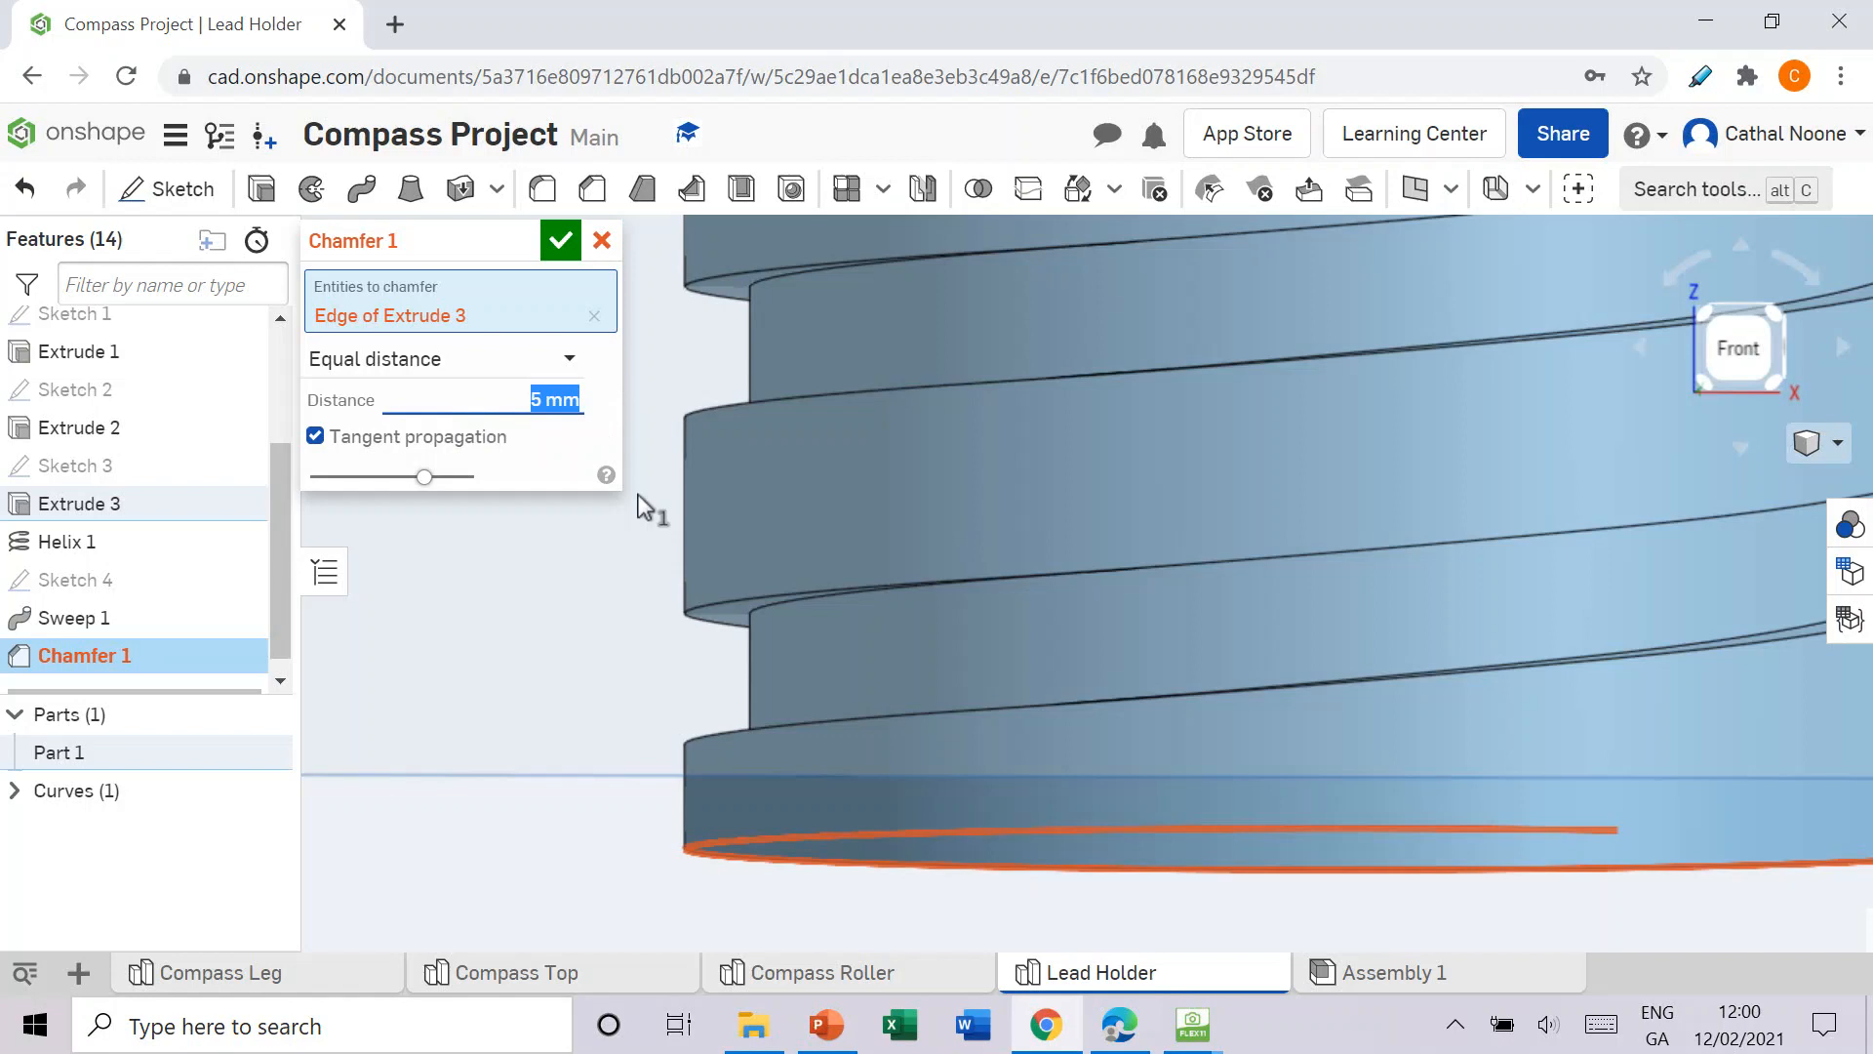
type("0.1")
key("Return")
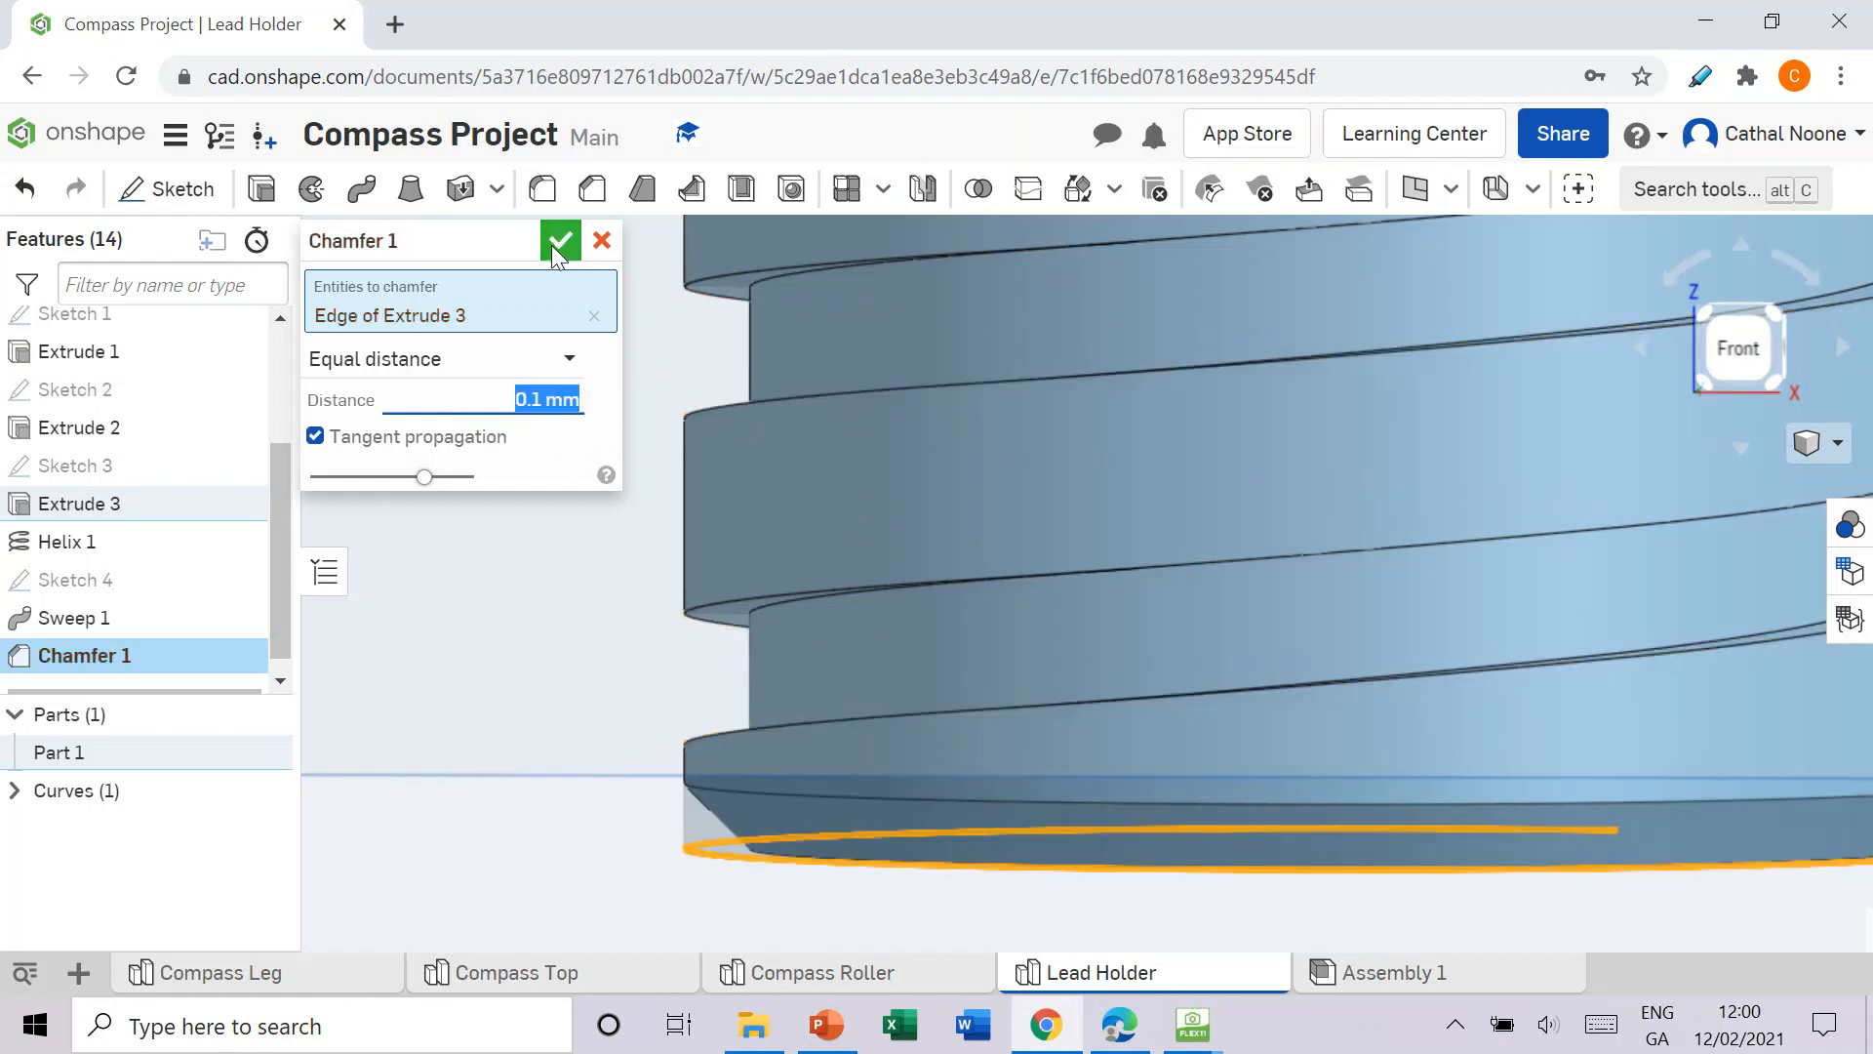
left_click(552, 243)
scroll(1116, 769, "down", 5)
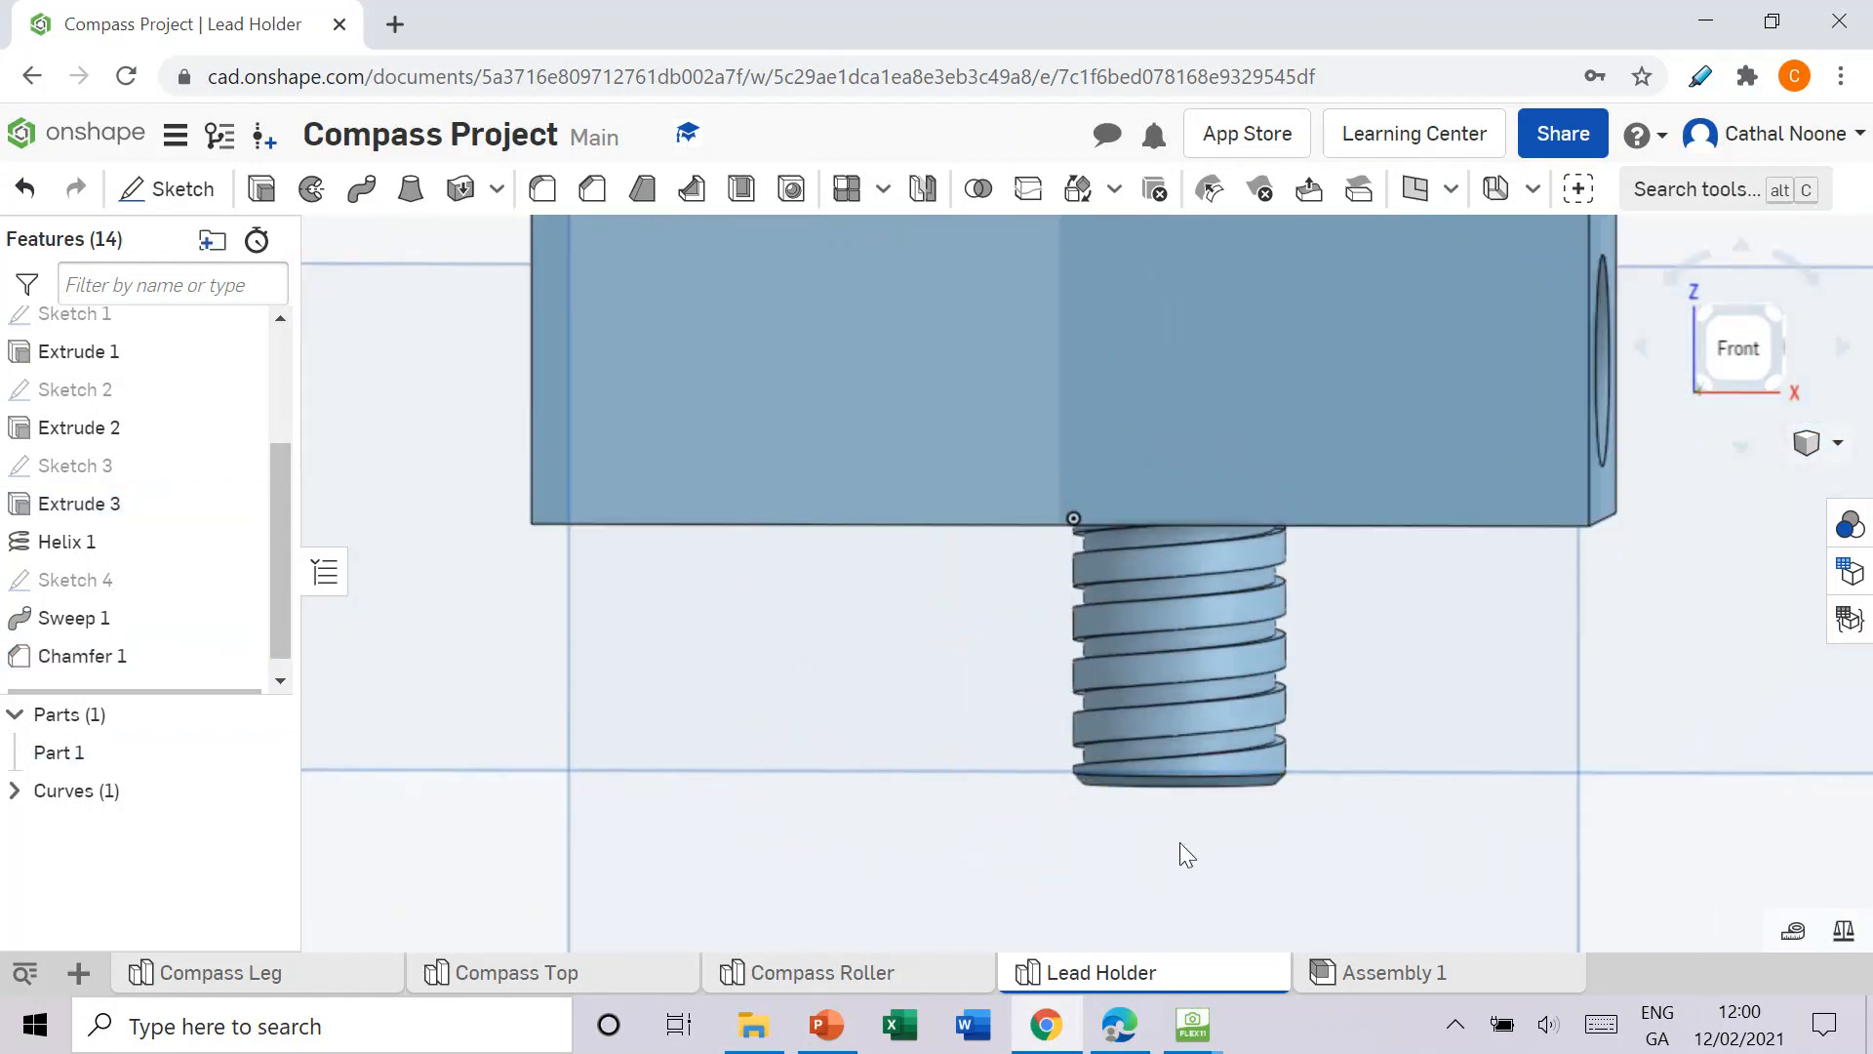
right_click_drag(1180, 841, 1244, 472)
scroll(1225, 419, "up", 5)
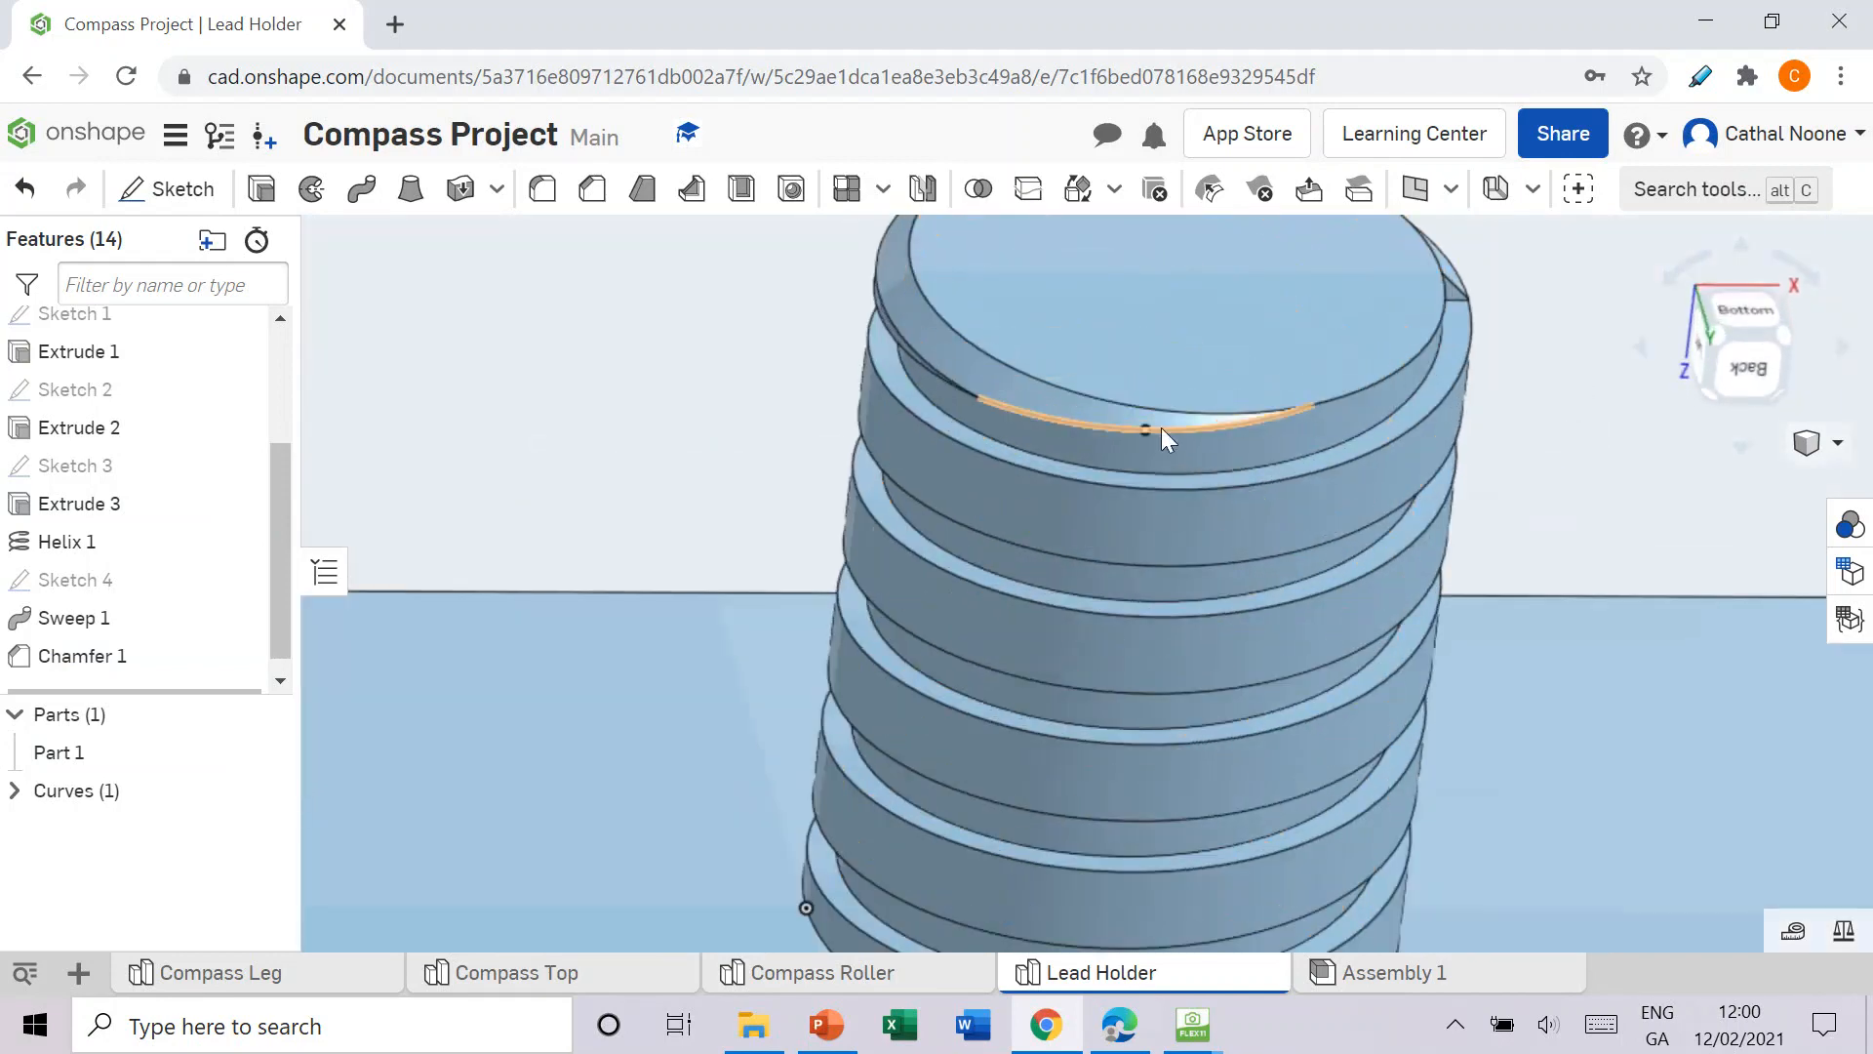
right_click_drag(1161, 428, 1325, 266)
scroll(1204, 388, "down", 5)
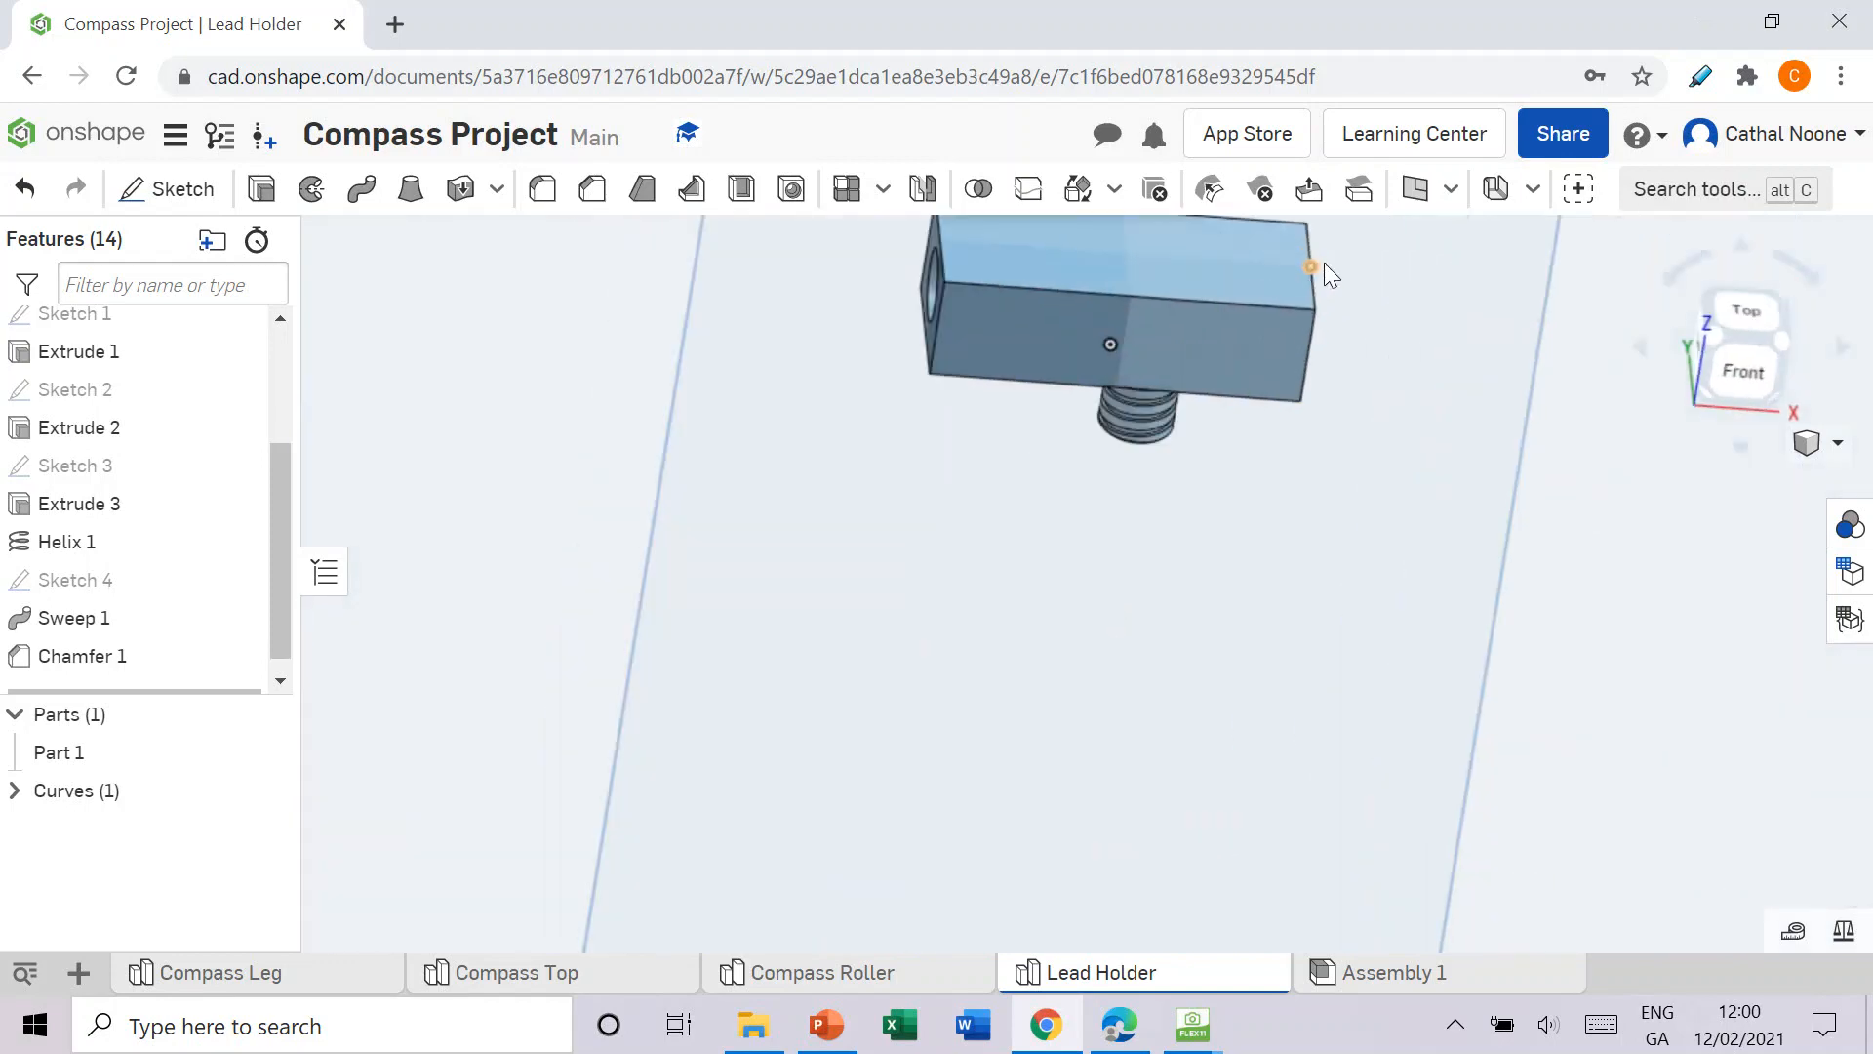
Step: Switch to the project PDF, read Step 11 on editing the object appearances, and return to Onshape
left_click(1119, 1024)
left_click(711, 798)
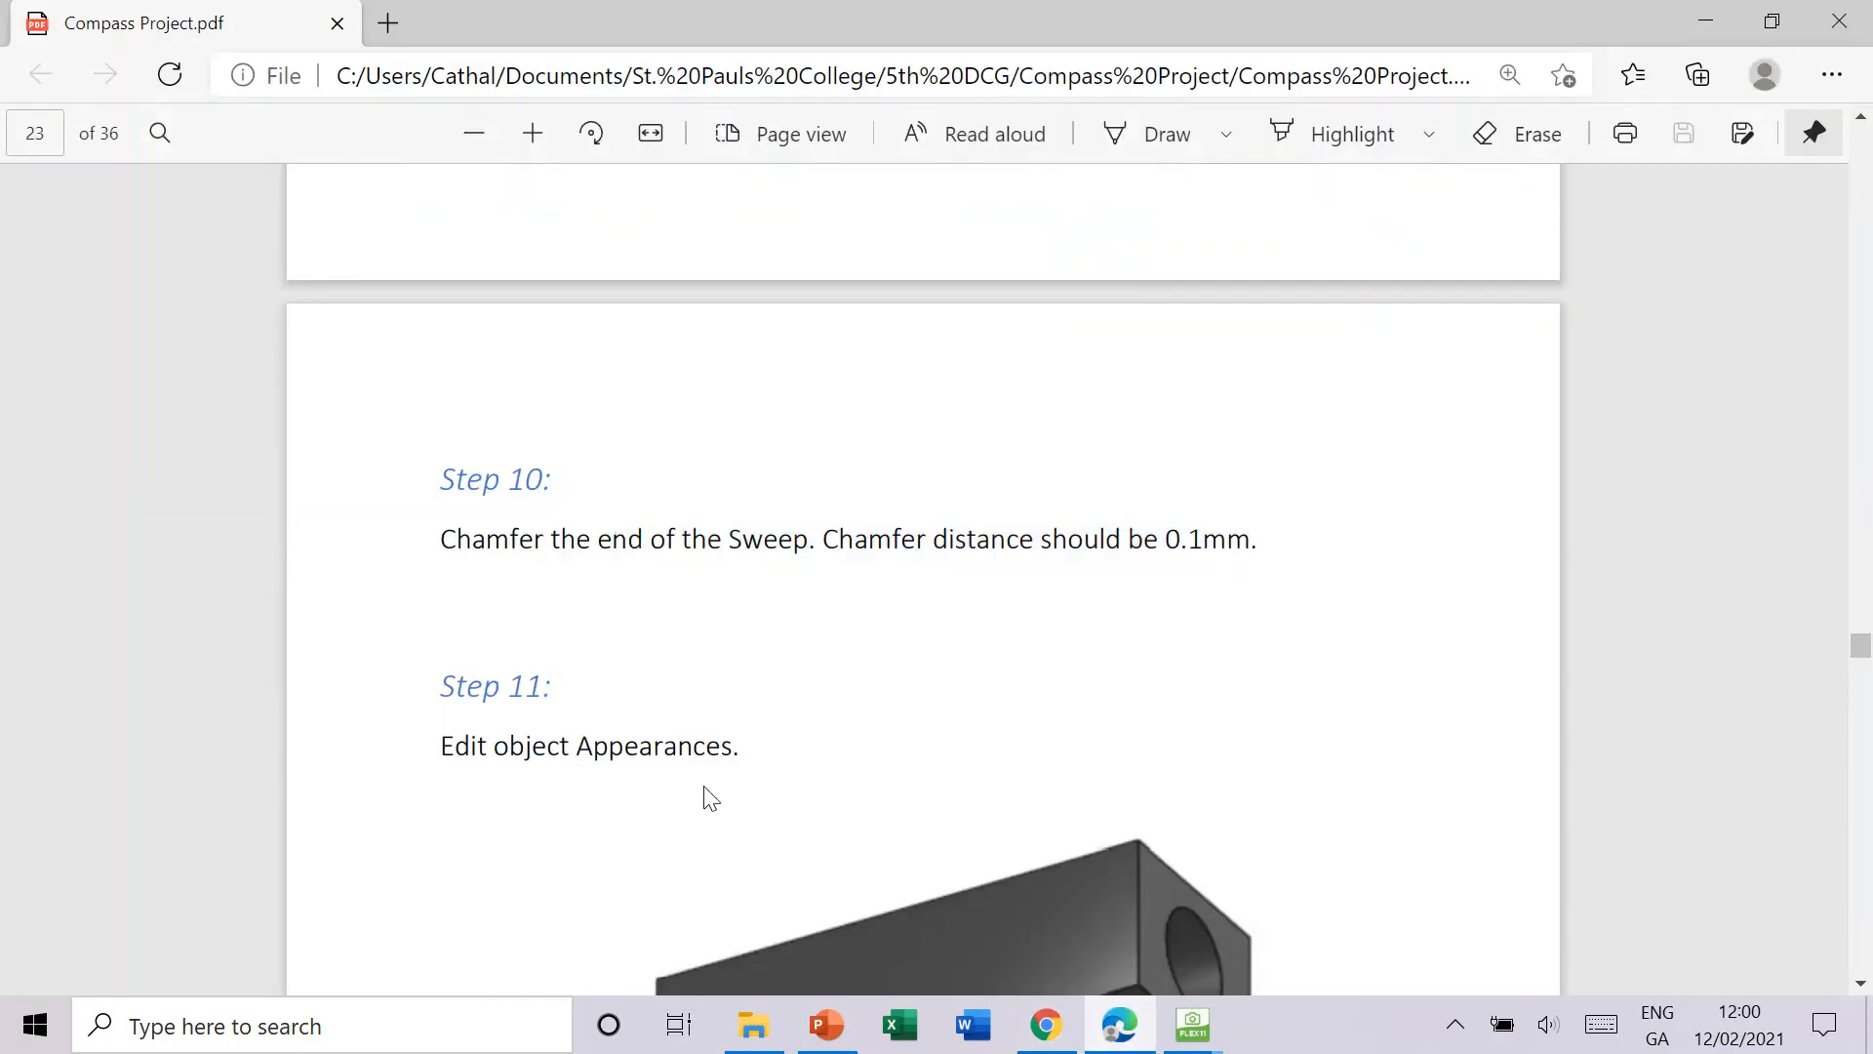
left_click(1045, 1025)
Step: Show the Lead Holder in isometric view and hide the origin and the Top, Front and Right planes
scroll(1163, 418, "down", 5)
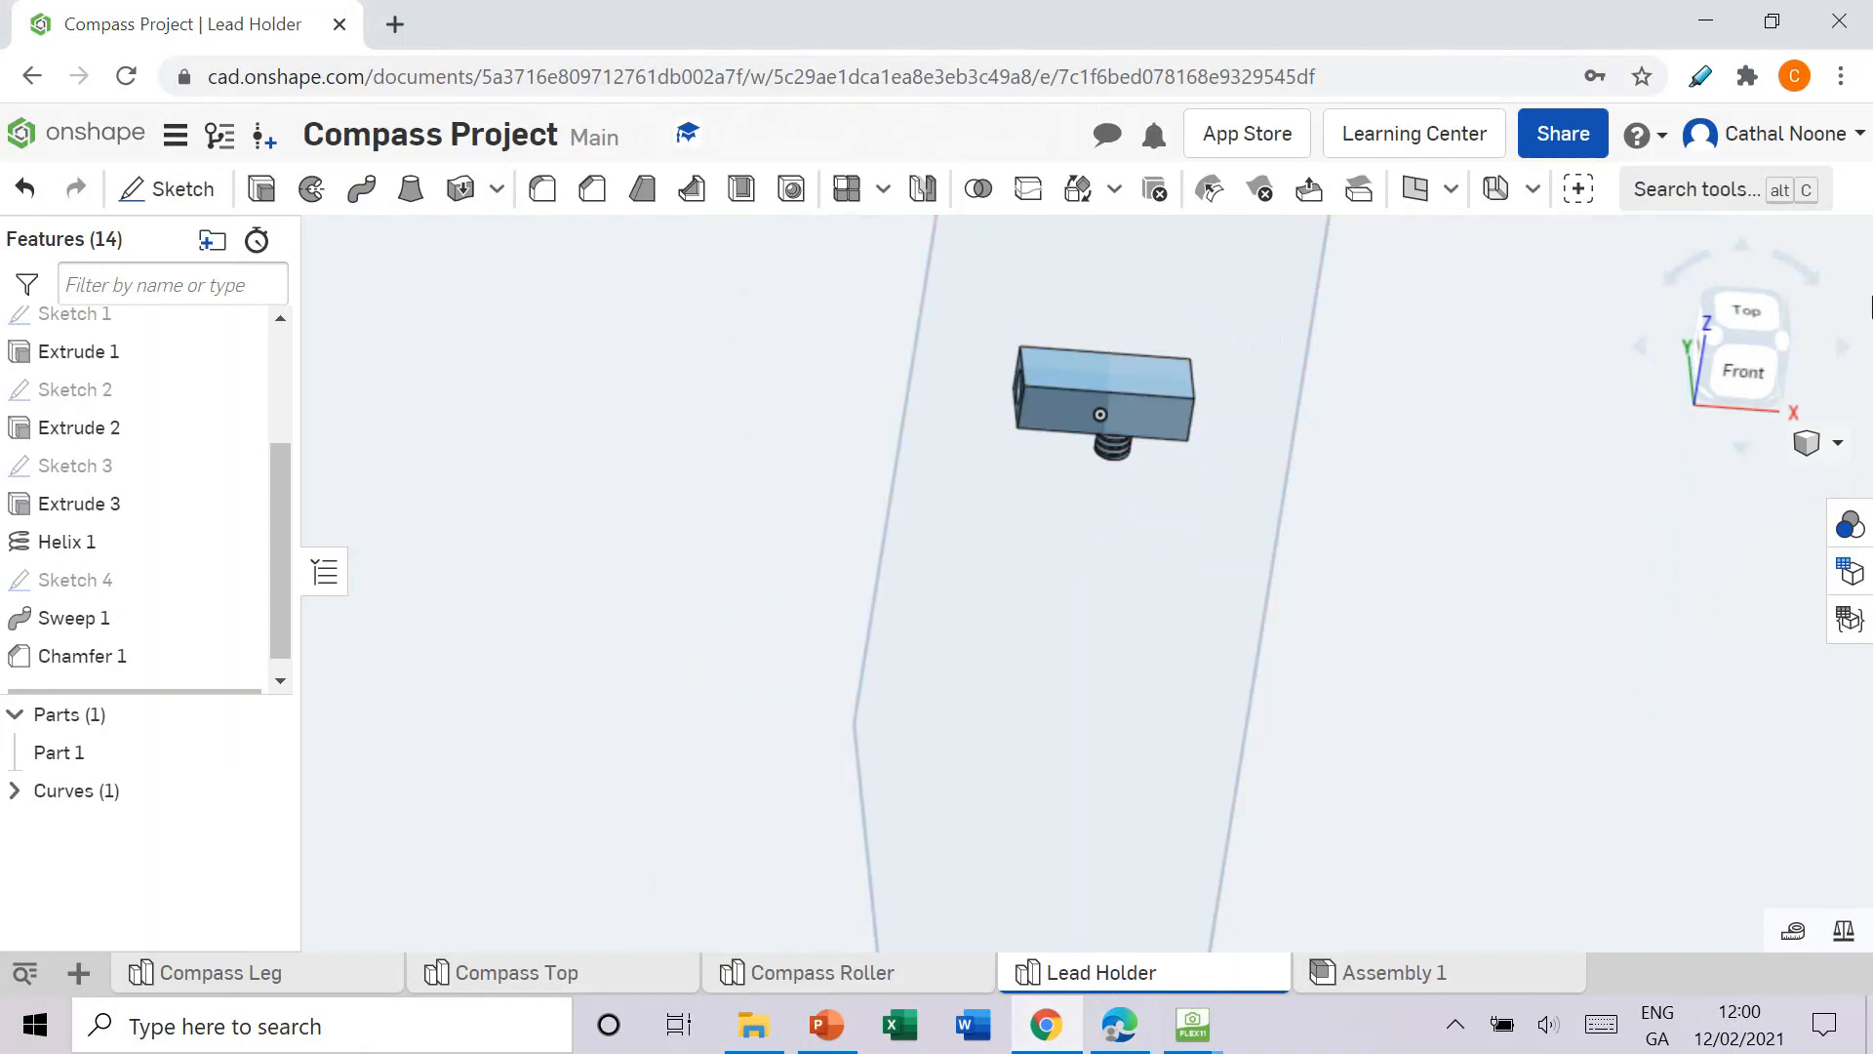
left_click(1783, 349)
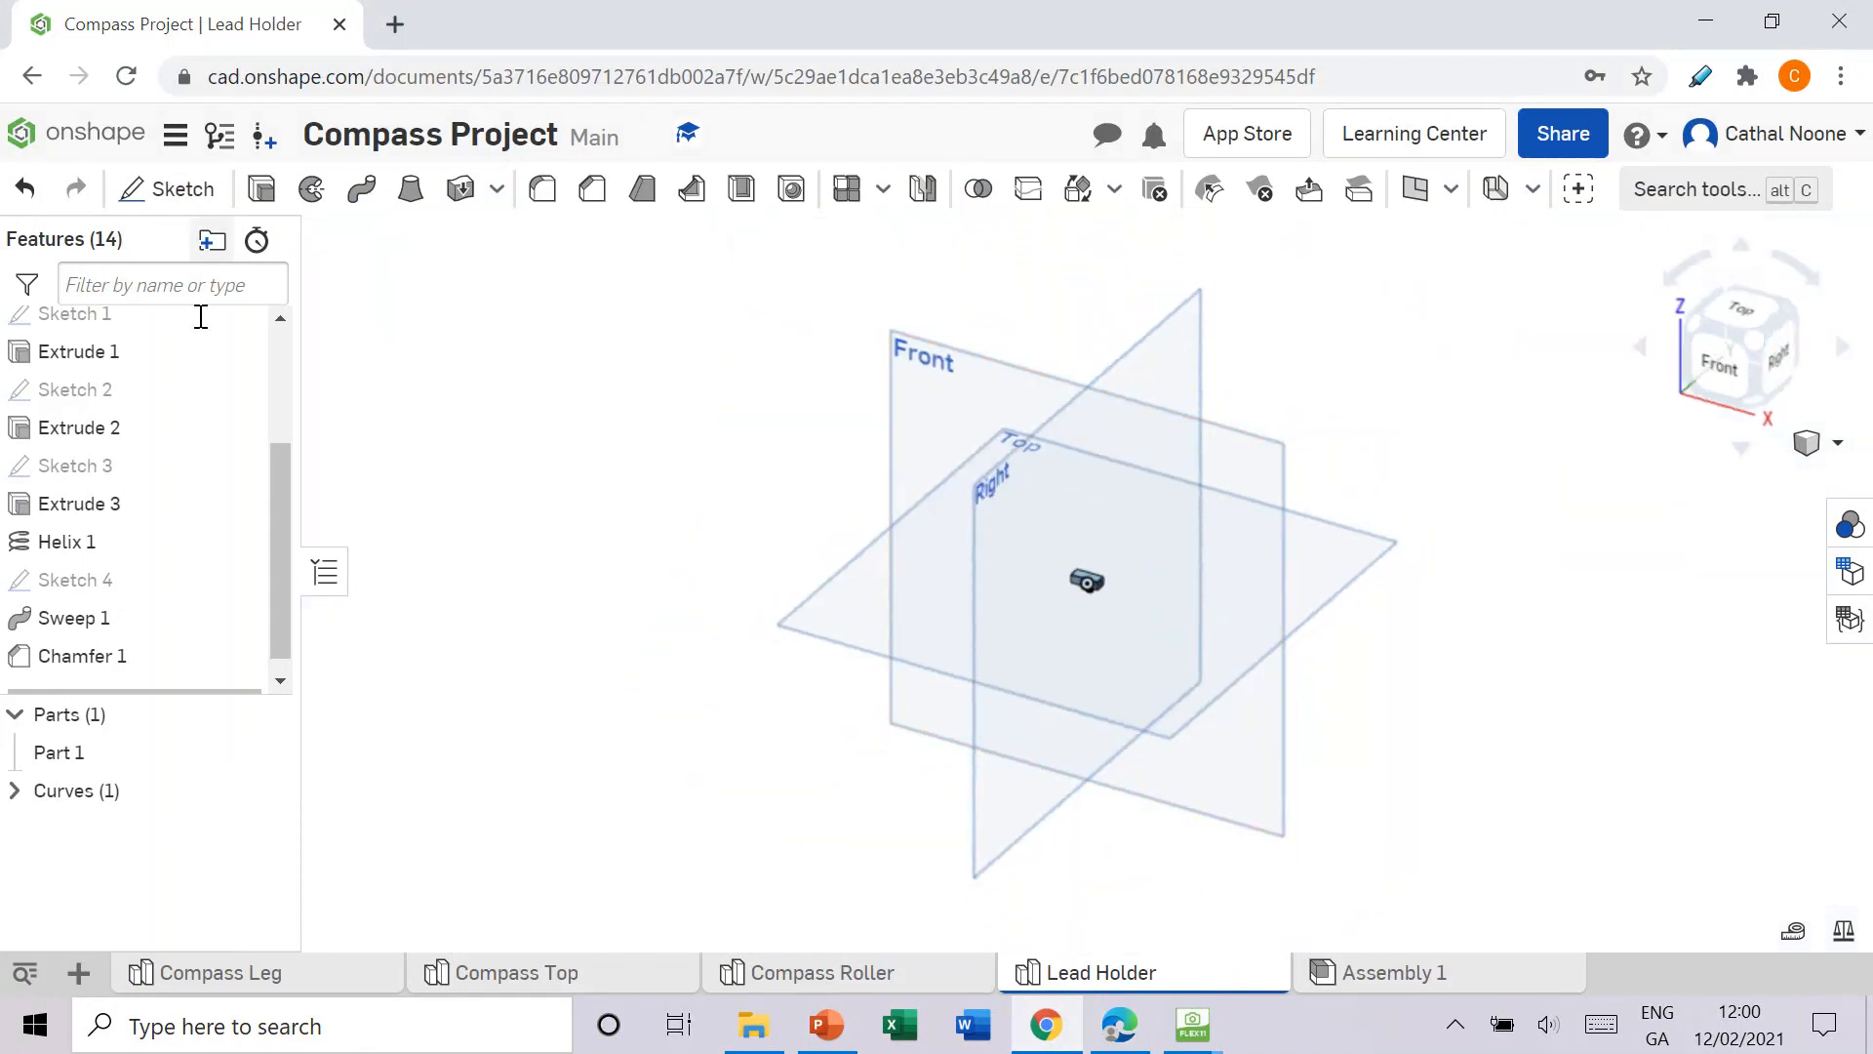
scroll(210, 391, "up", 3)
left_click(238, 363)
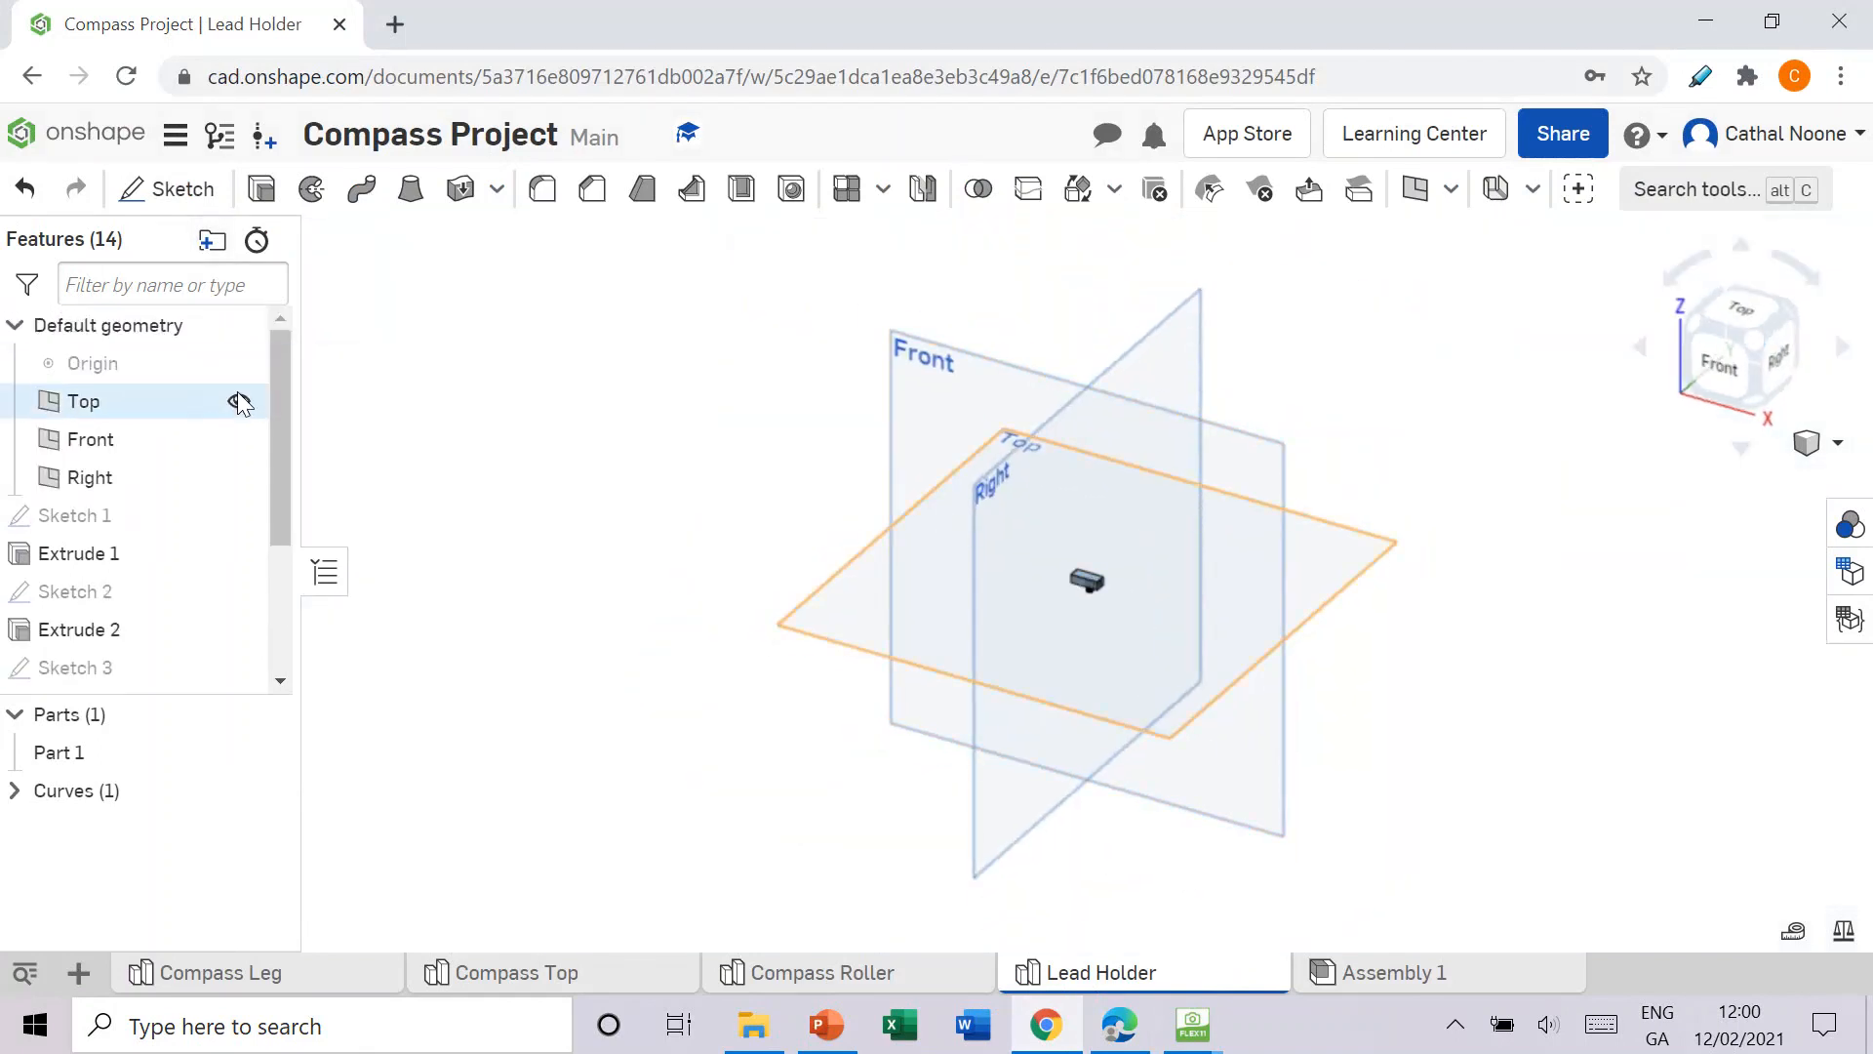
left_click(238, 401)
left_click(238, 439)
left_click(238, 477)
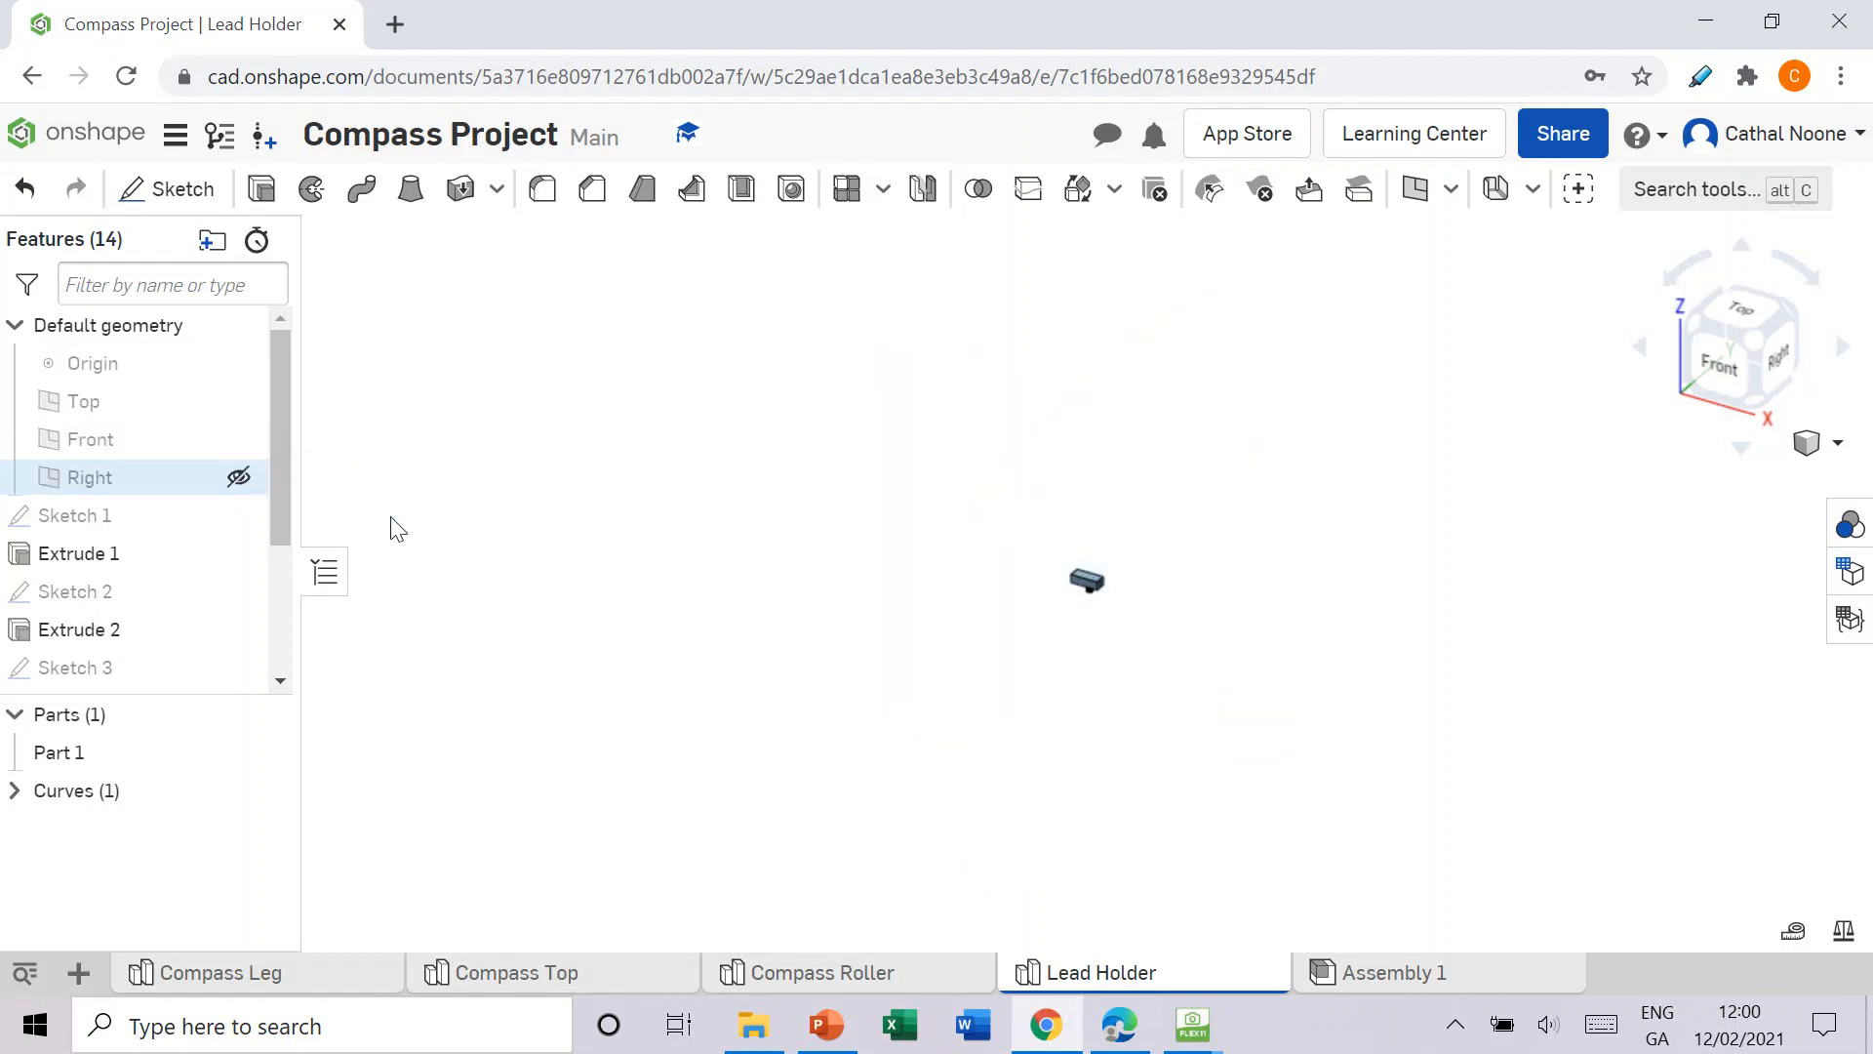
Step: Set the appearance of Part 1 to the dark grey palette colour 707980 and fit the finished part in view
scroll(1313, 515, "up", 2)
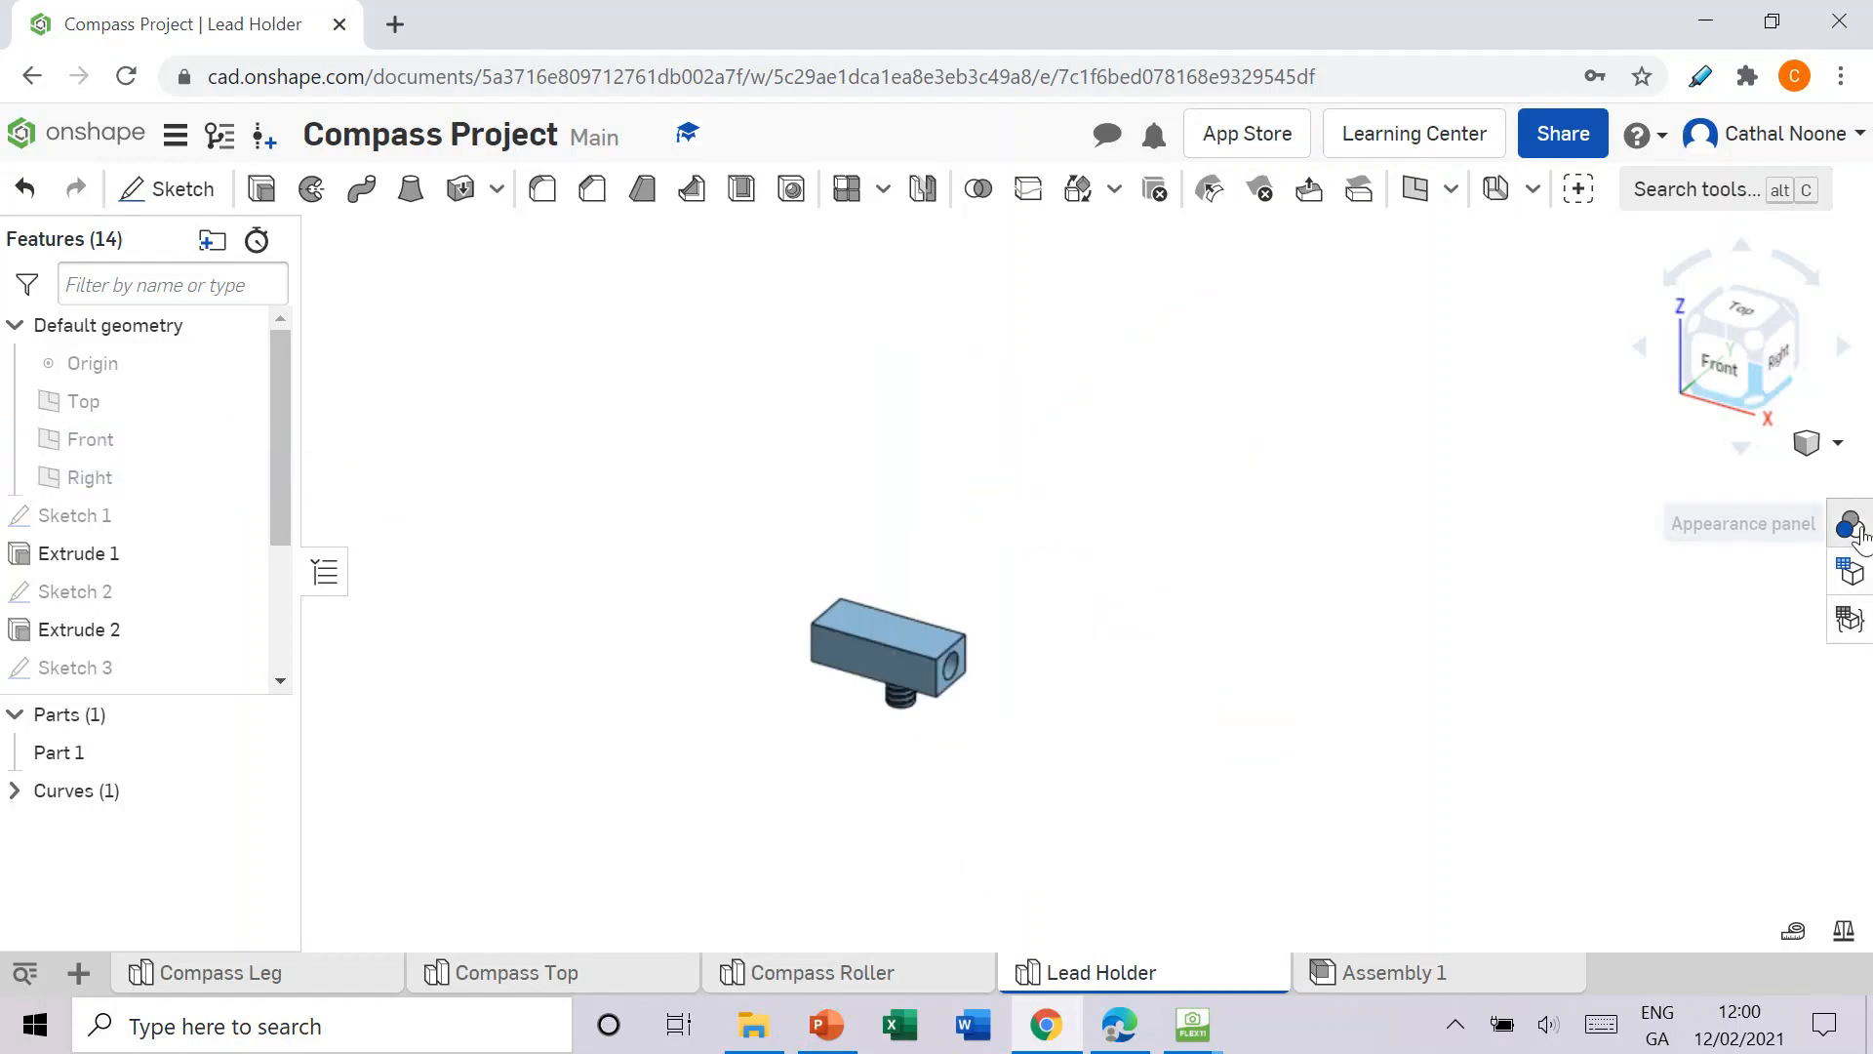
left_click(1849, 525)
left_click(1589, 303)
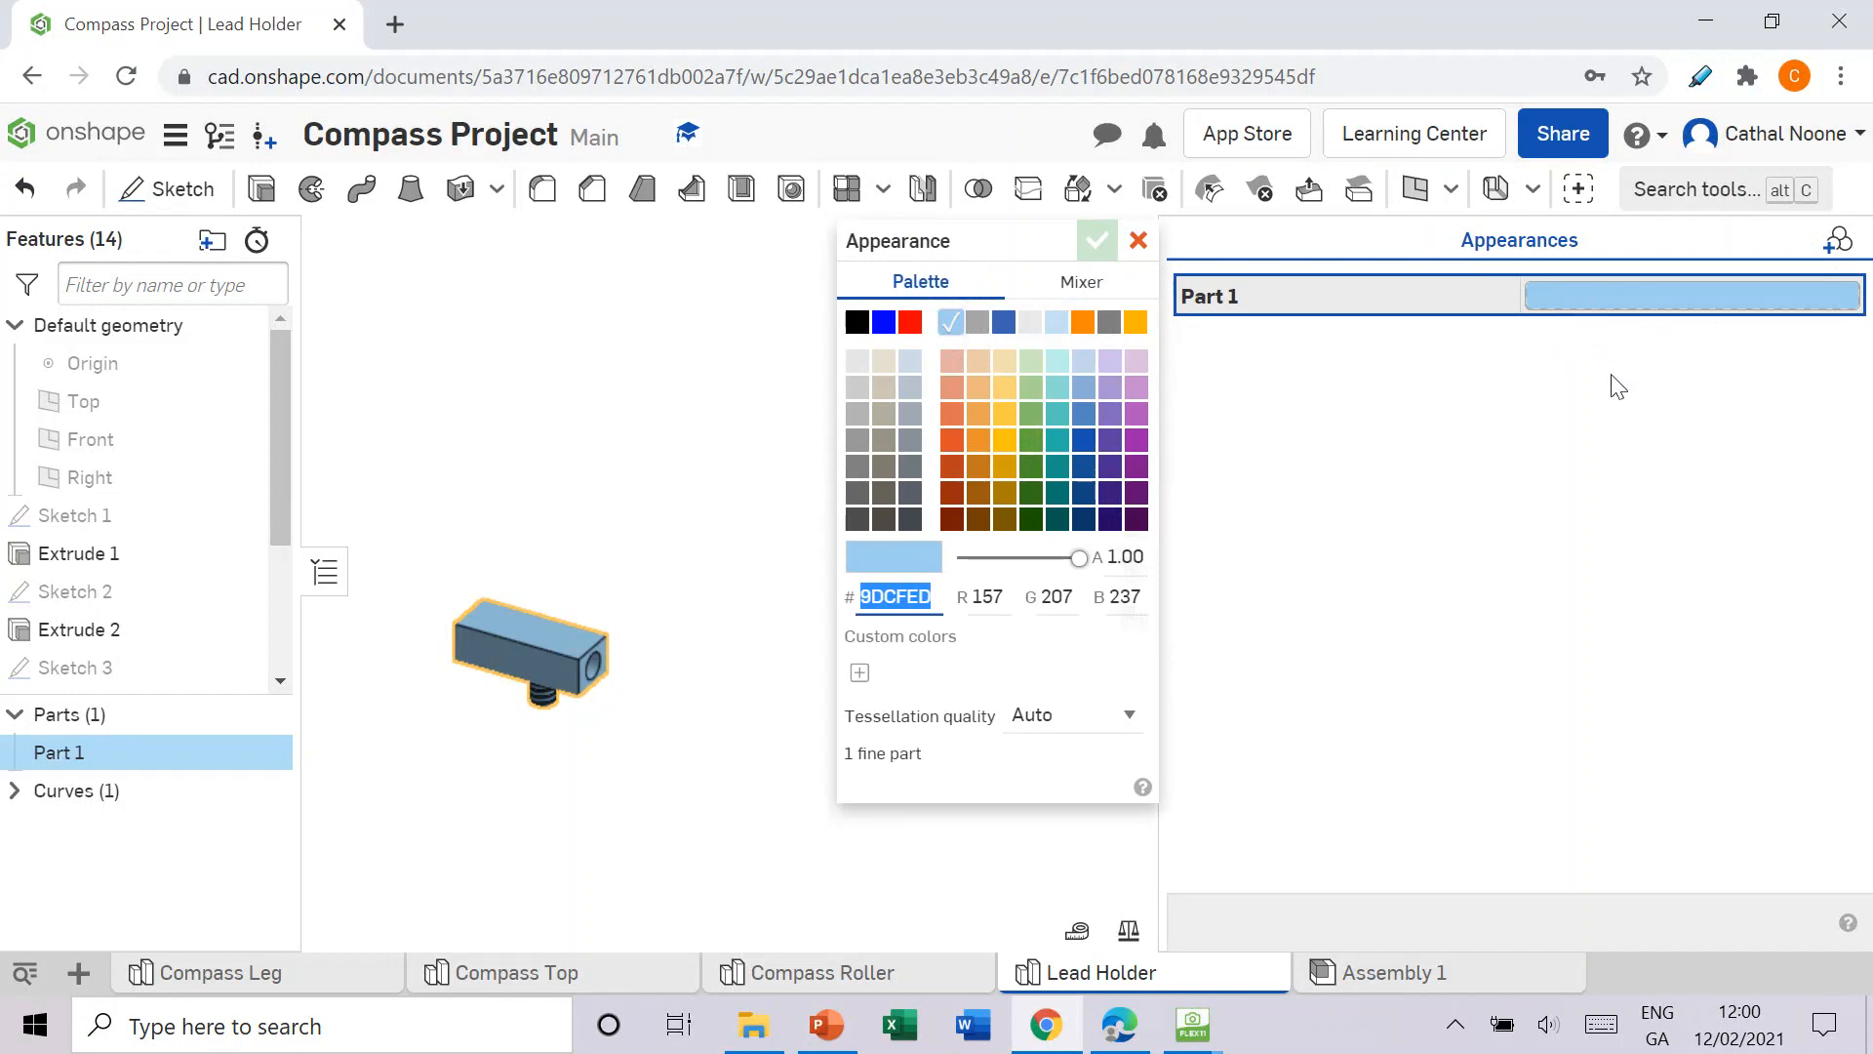
left_click(908, 495)
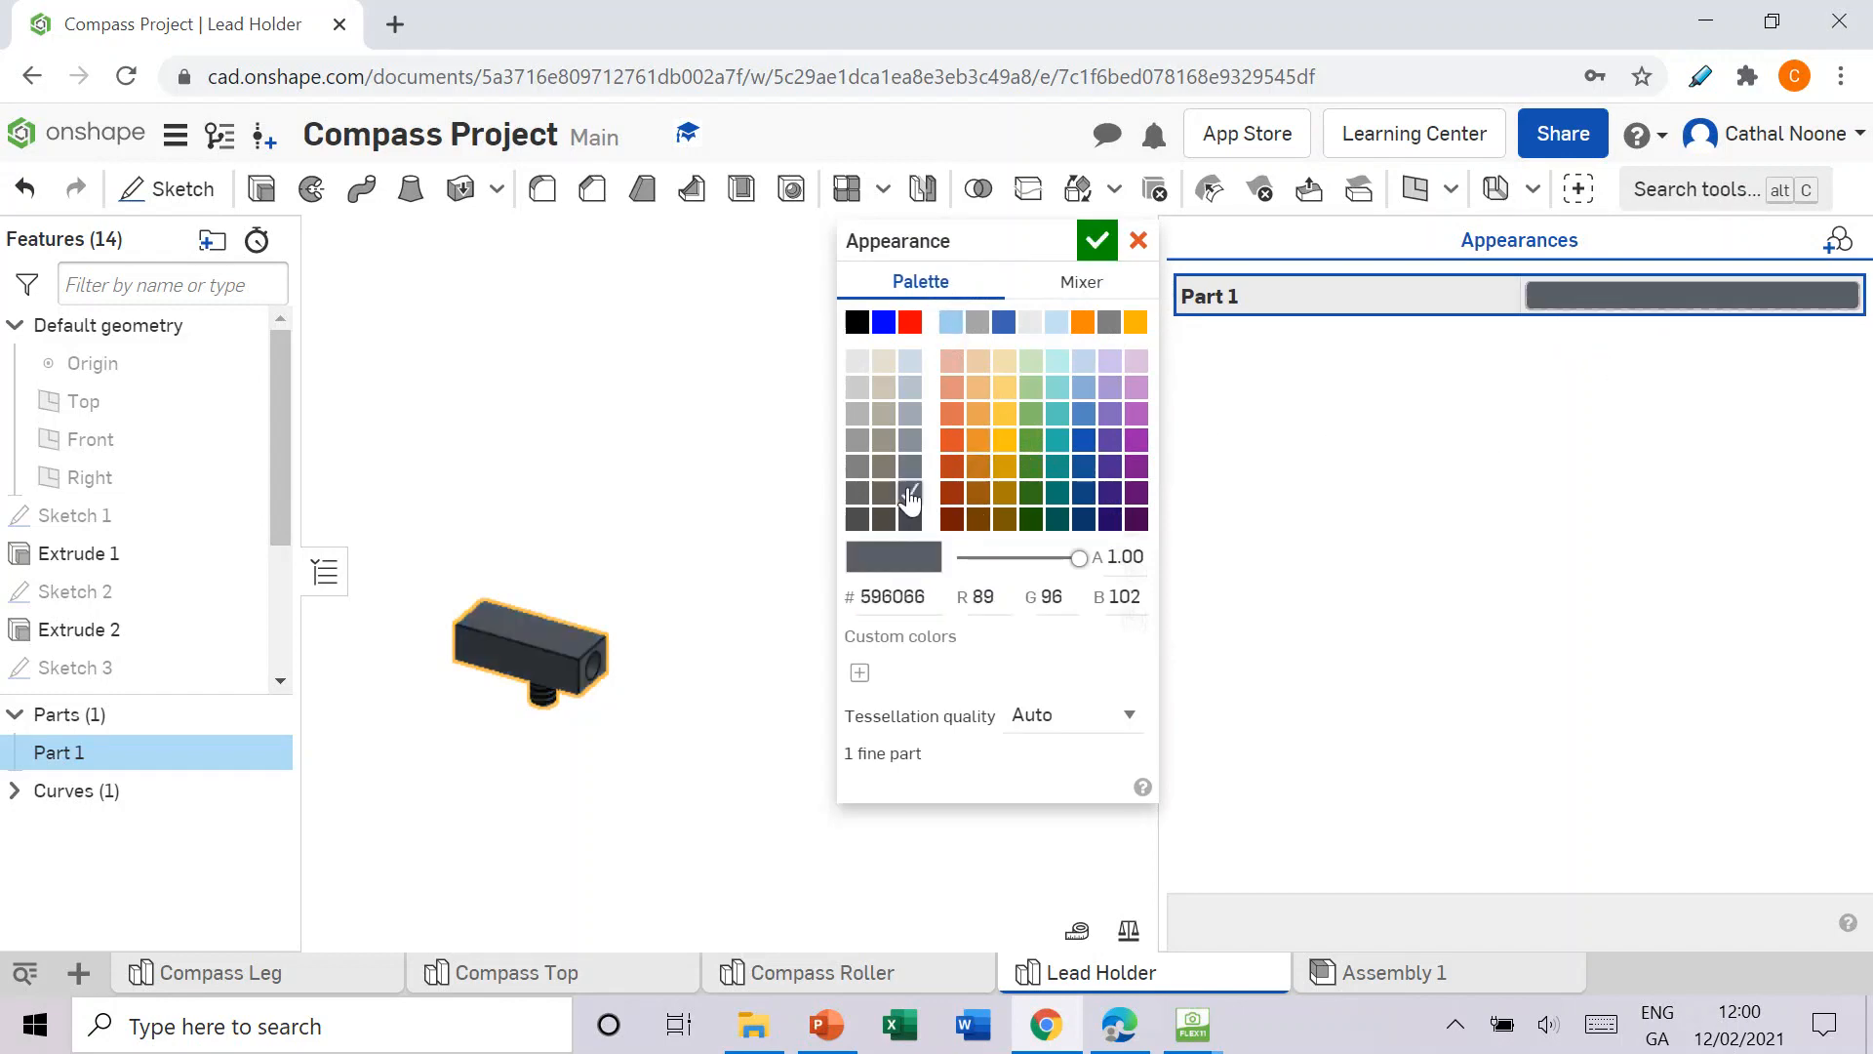
left_click(908, 466)
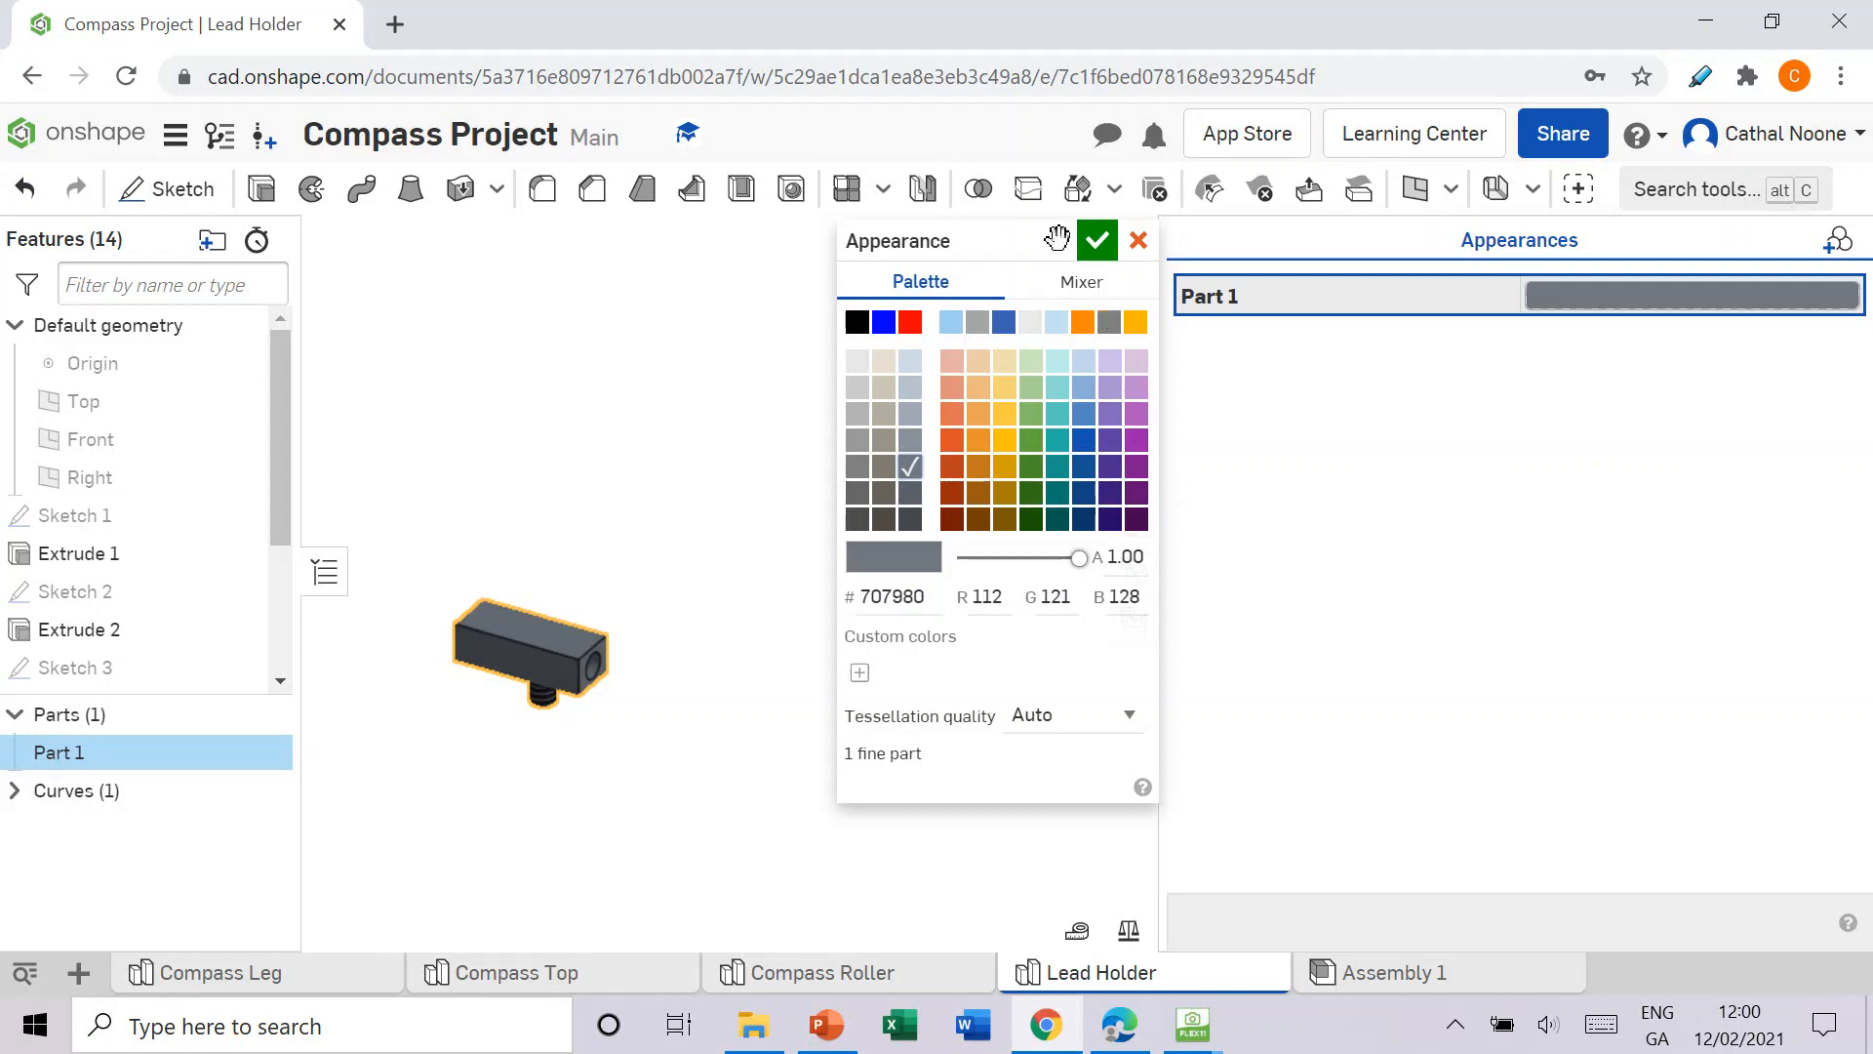
left_click(1084, 281)
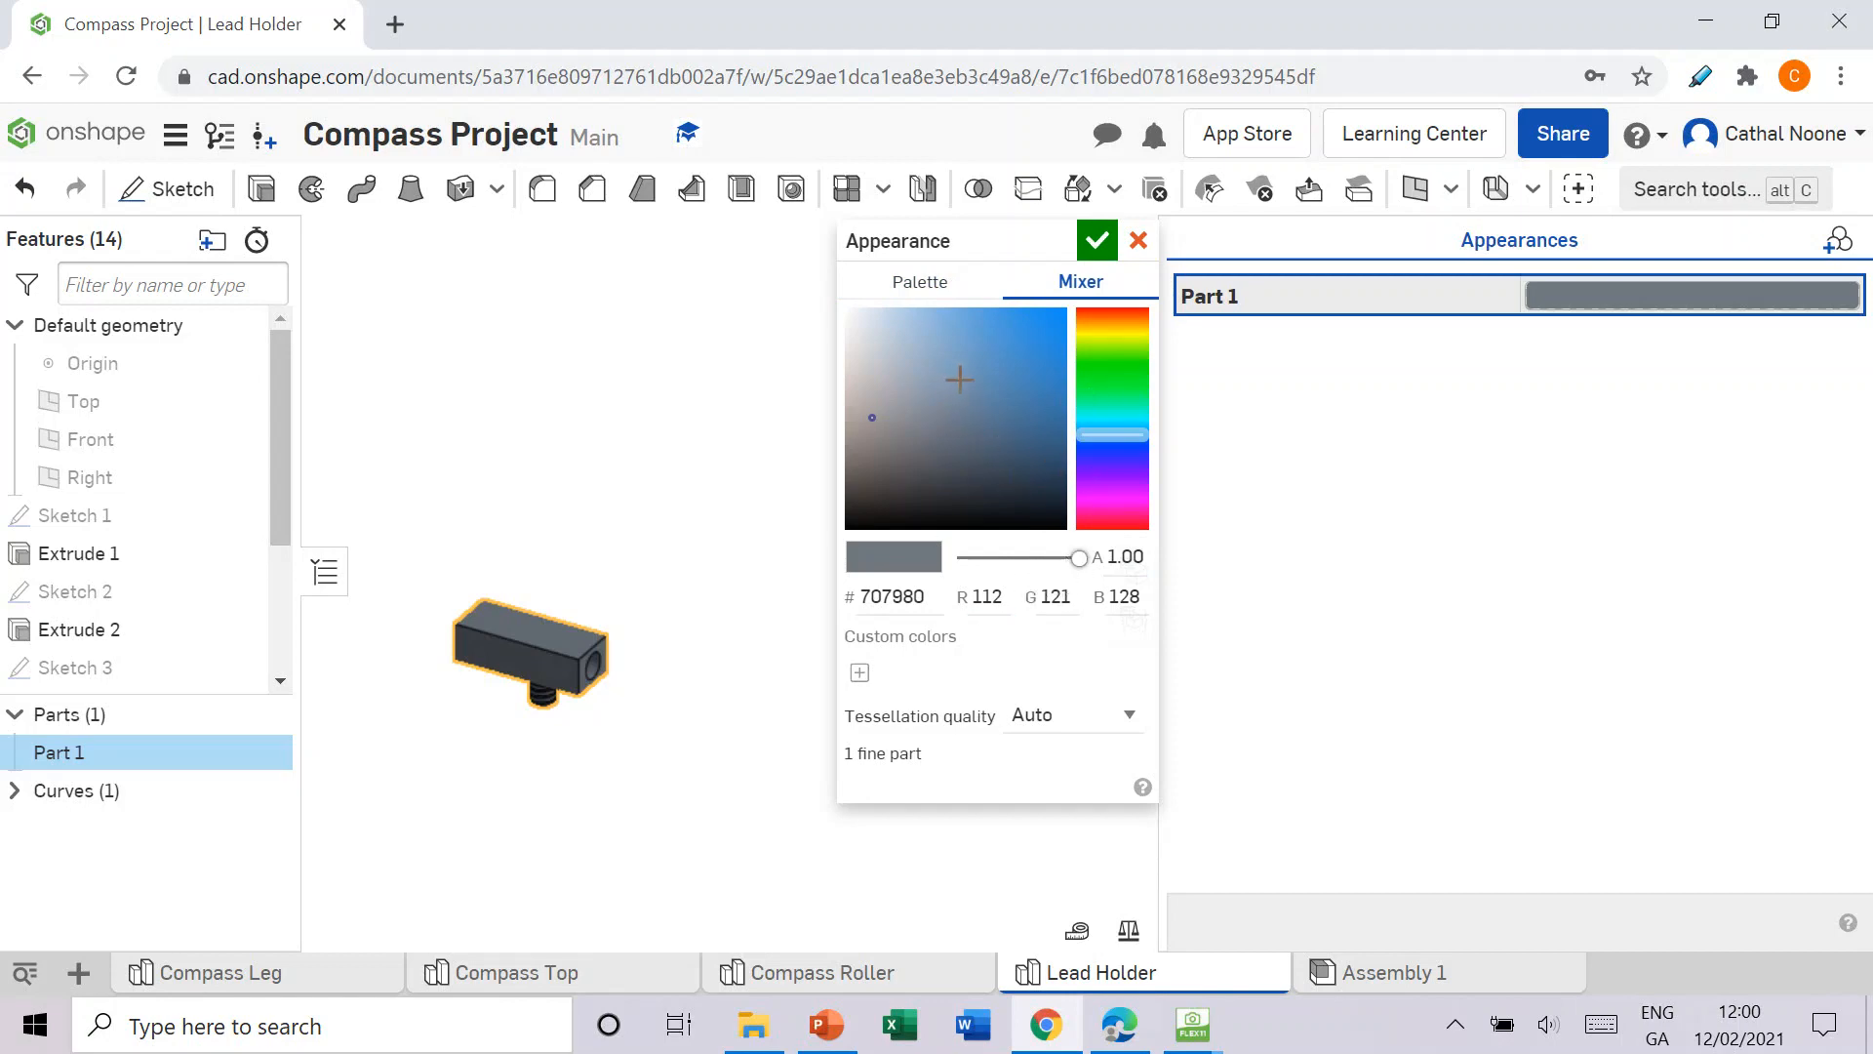
left_click(1096, 240)
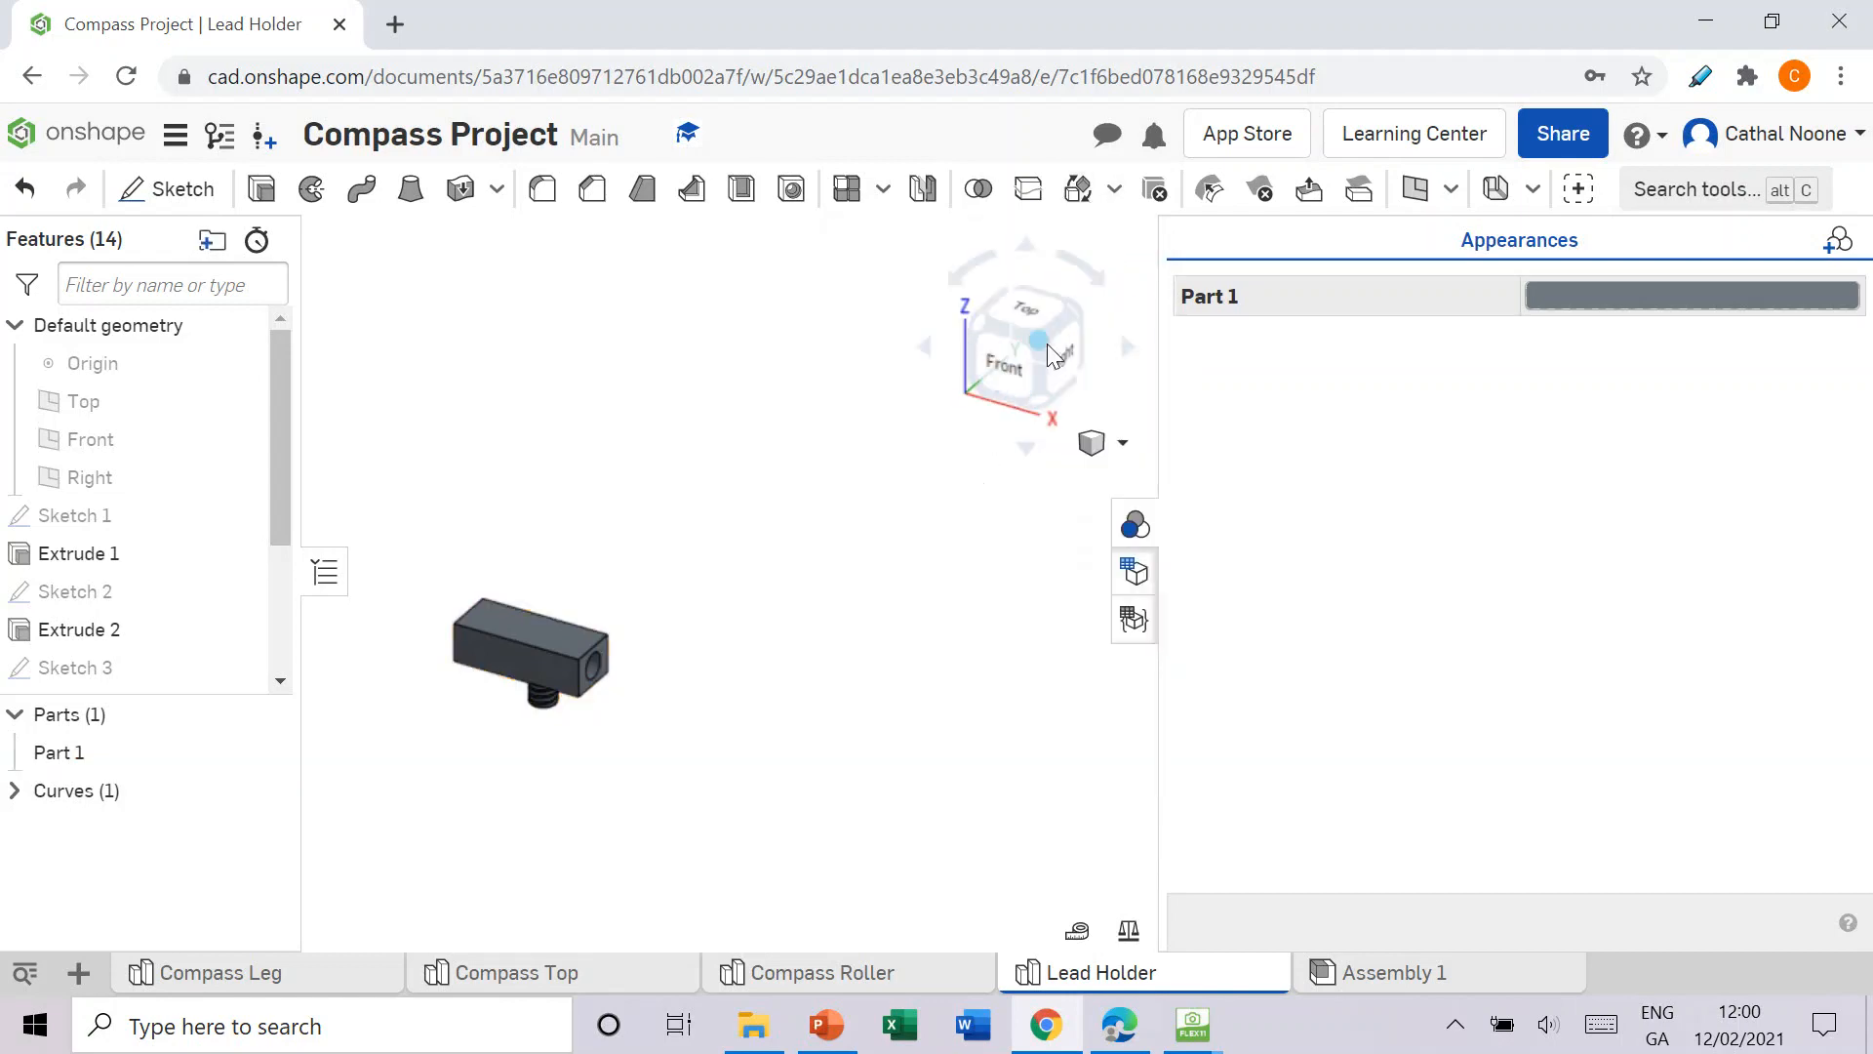
key("f")
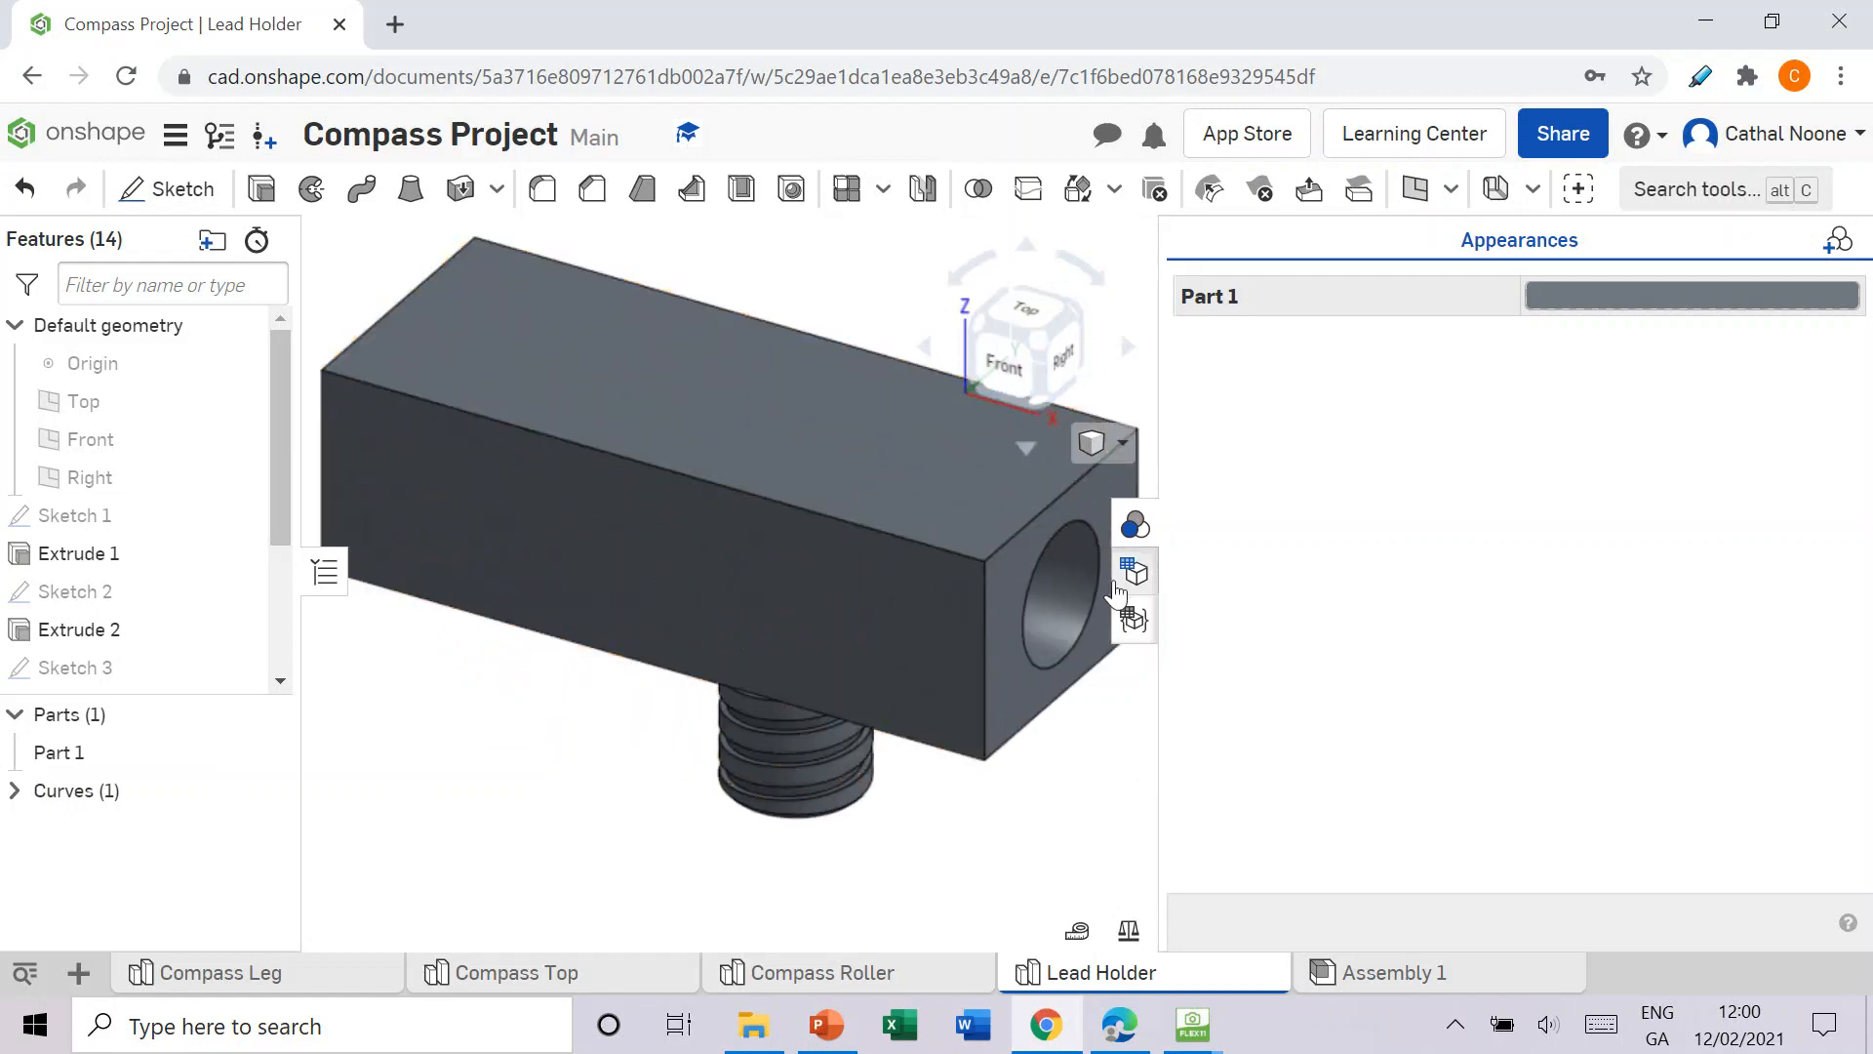
left_click(1135, 525)
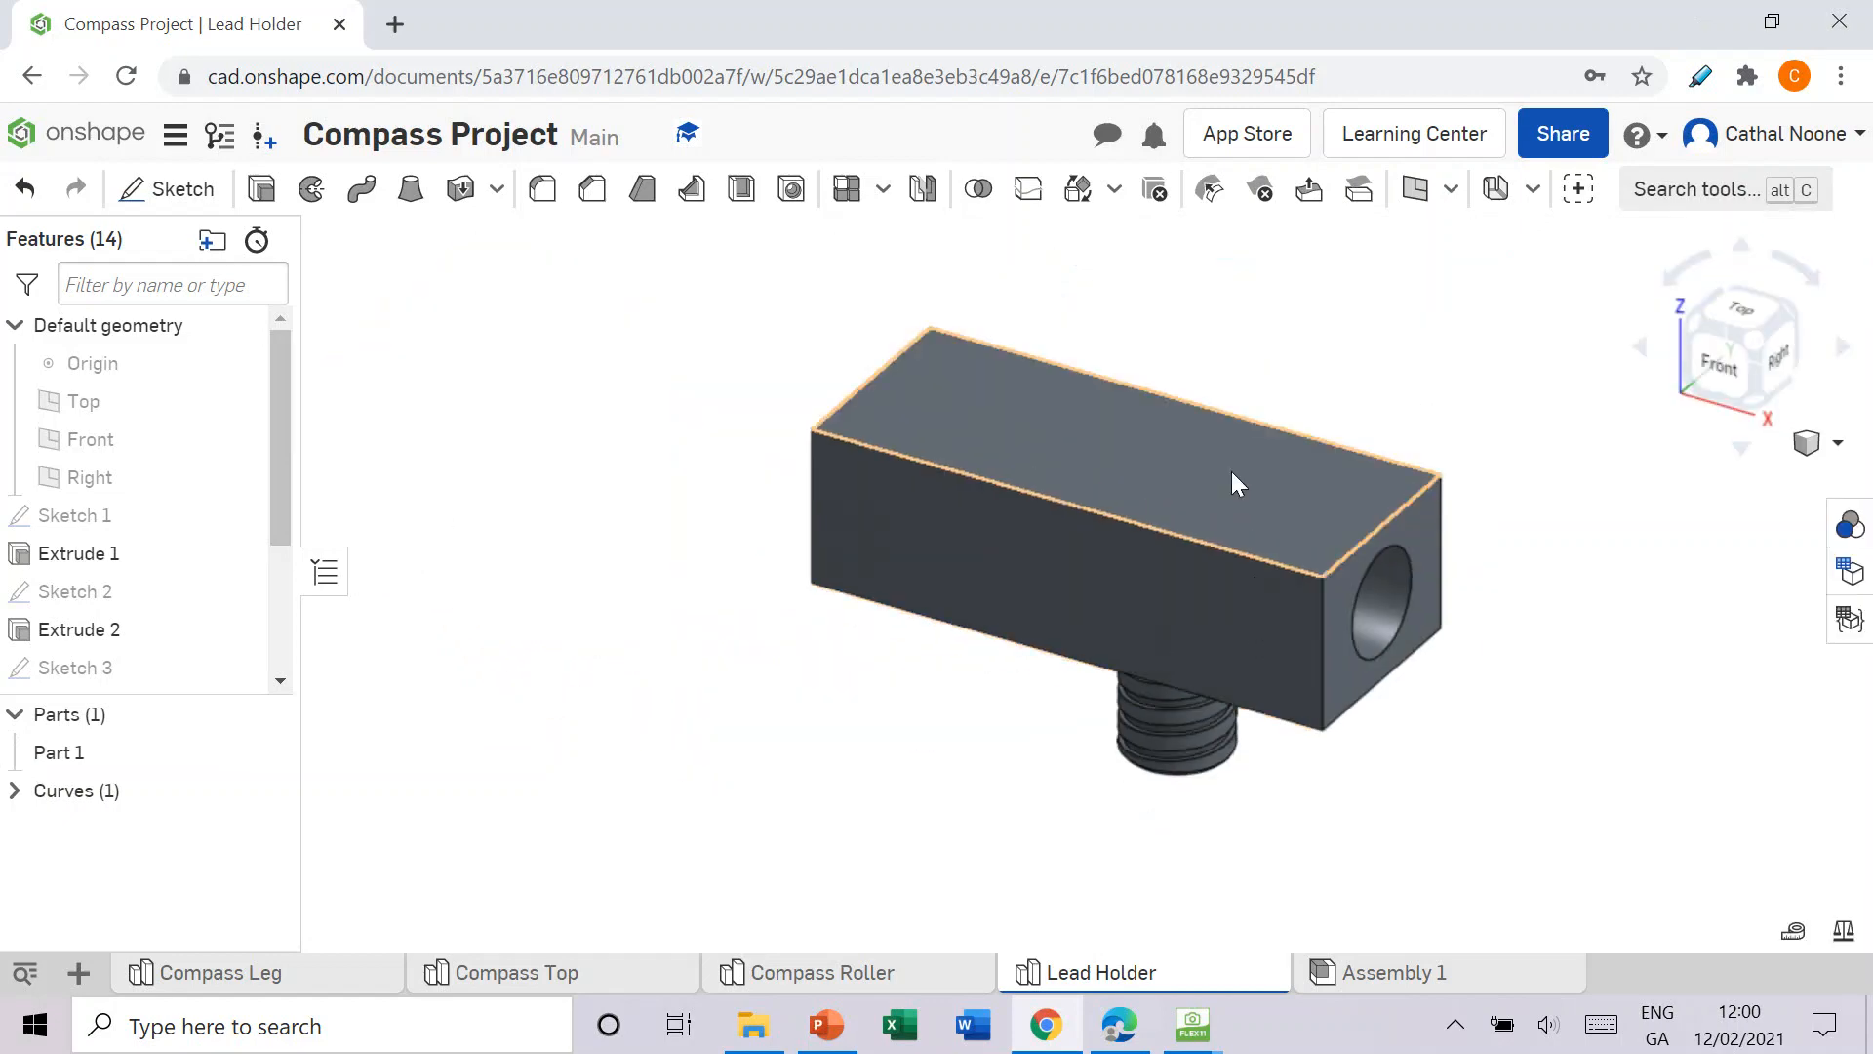
scroll(1442, 600, "down", 2)
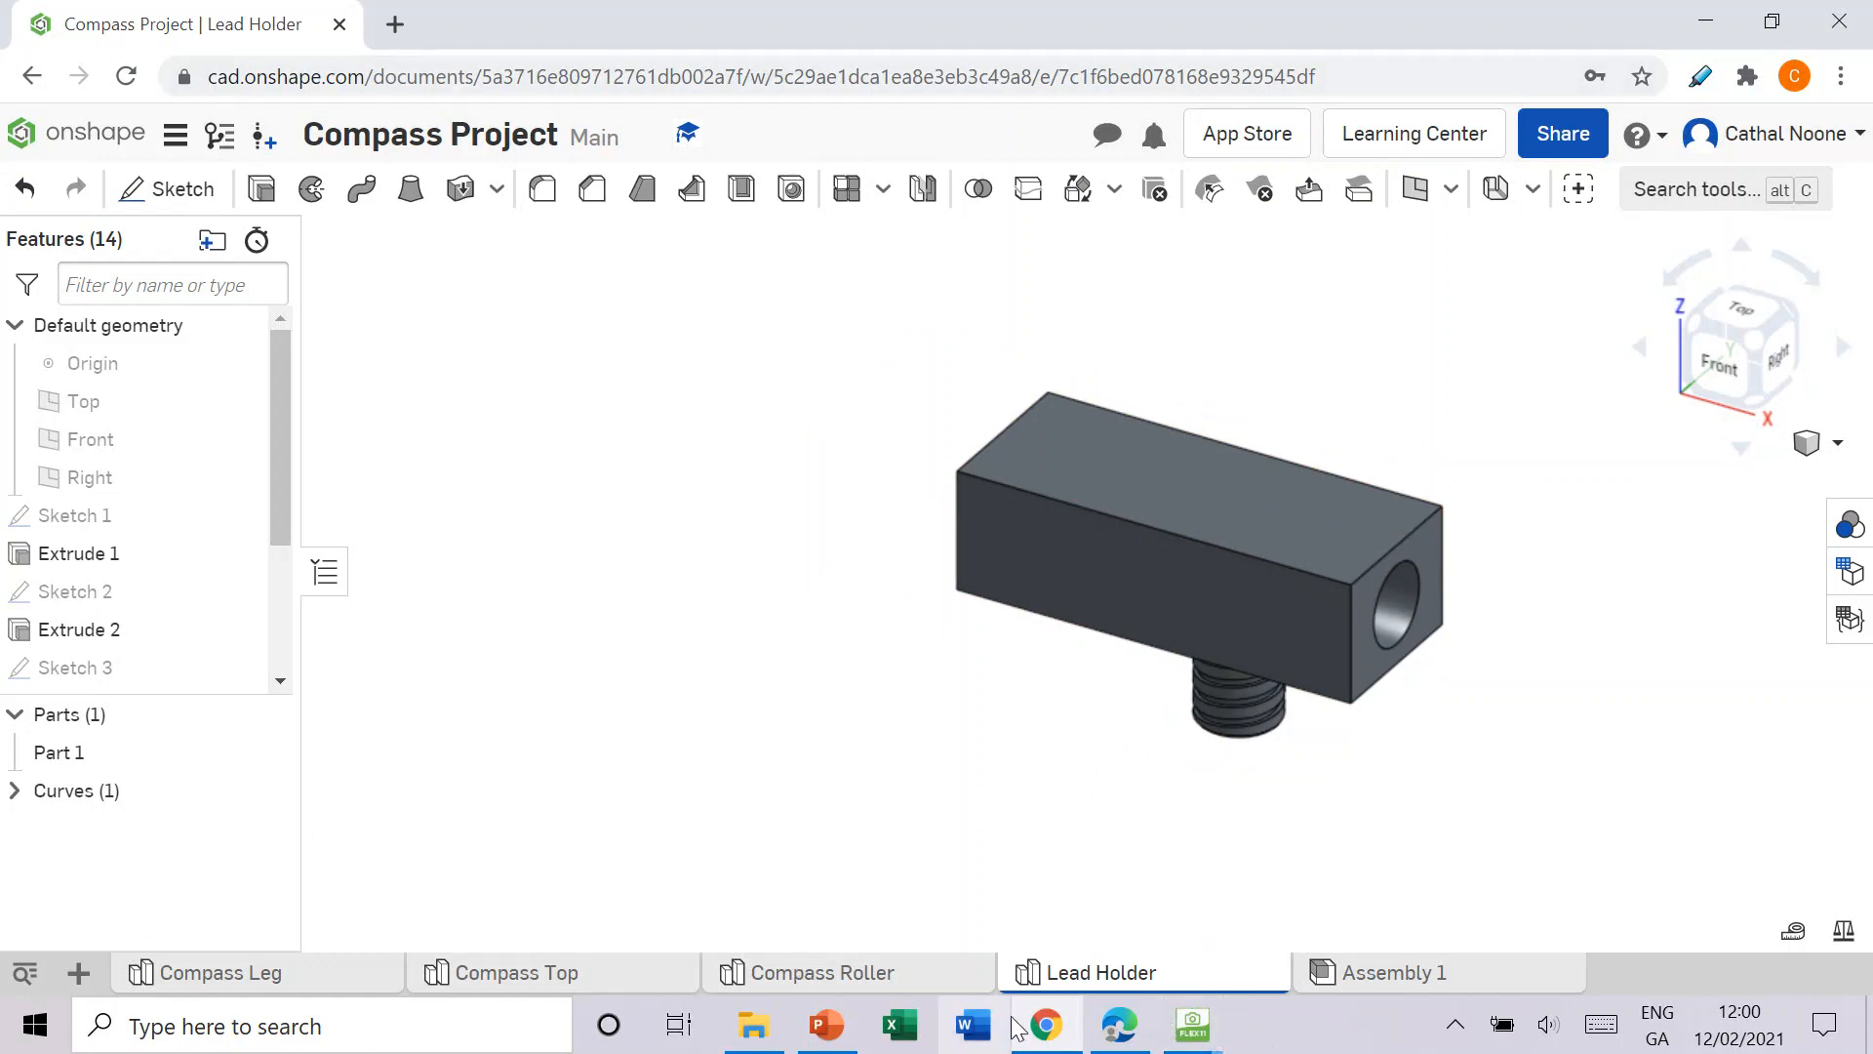
Step: Switch to the project PDF, read the opening steps of Part 5: Lead Wheel, and return to Onshape
left_click(1119, 1025)
scroll(997, 707, "down", 5)
scroll(995, 695, "down", 8)
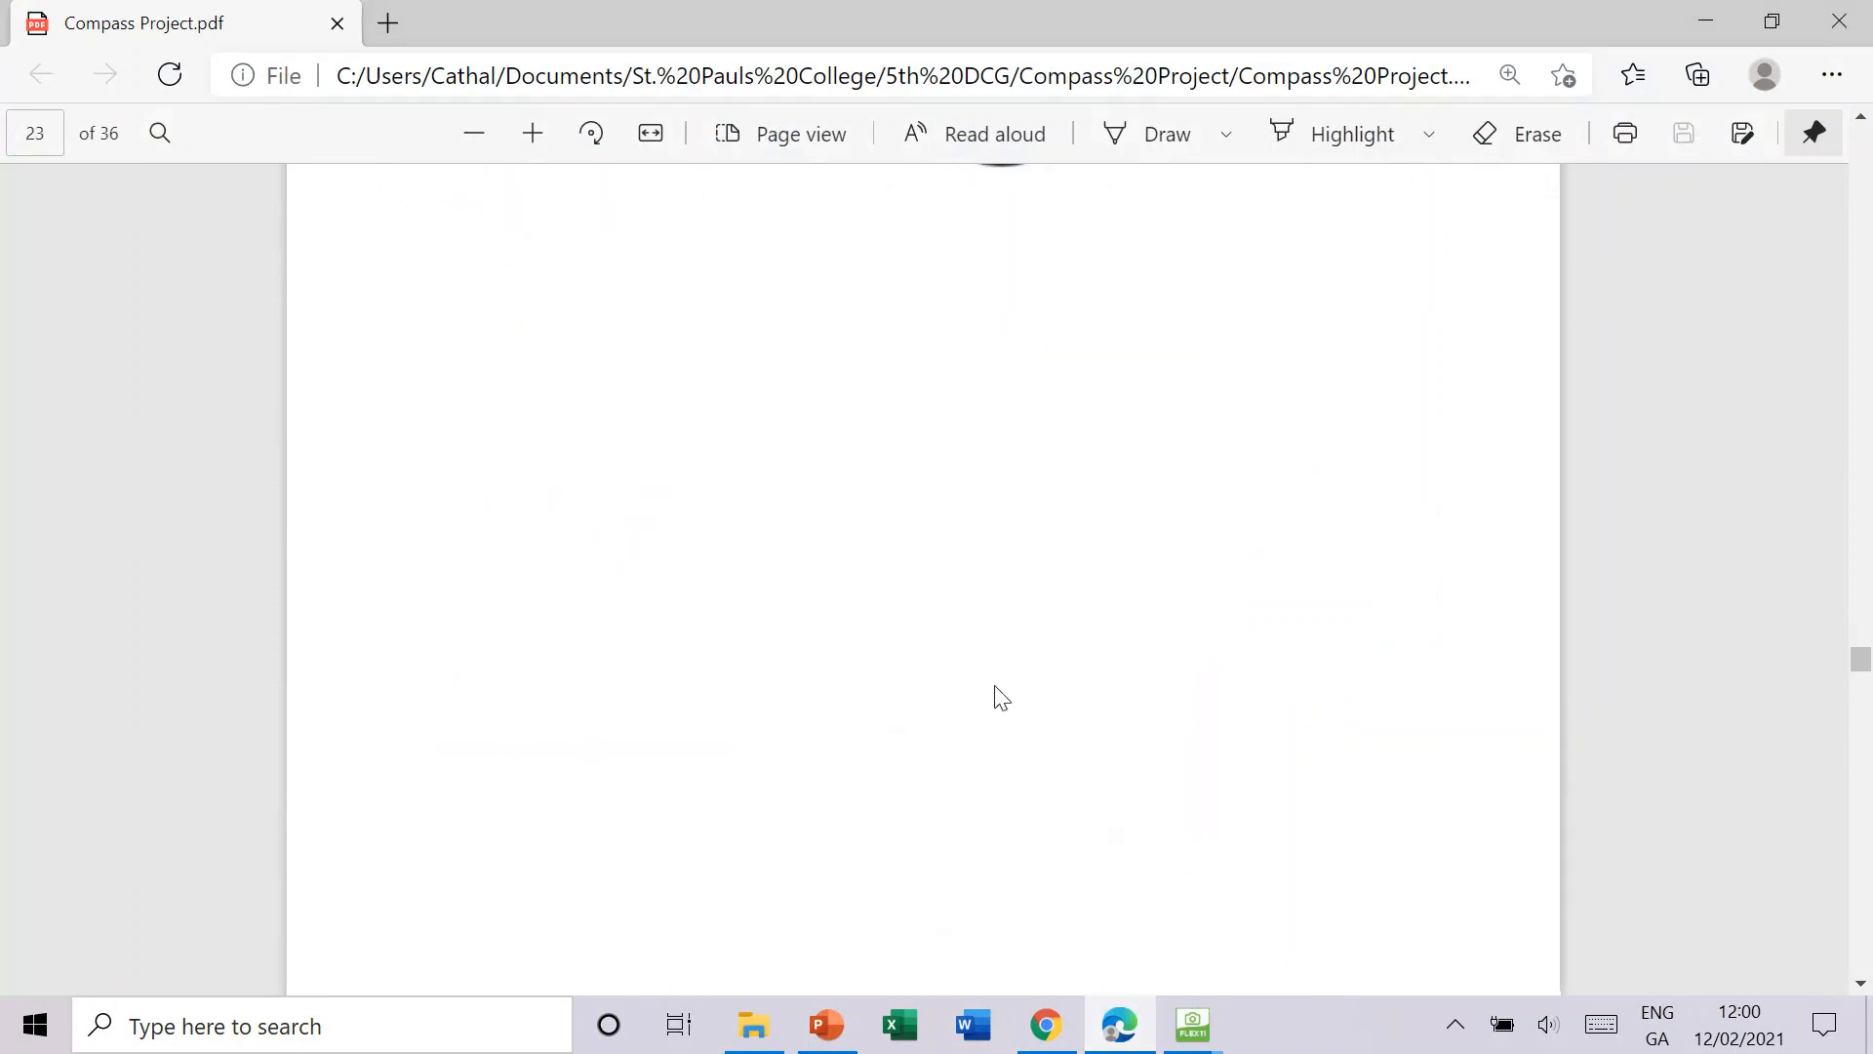
left_click_drag(508, 417, 618, 429)
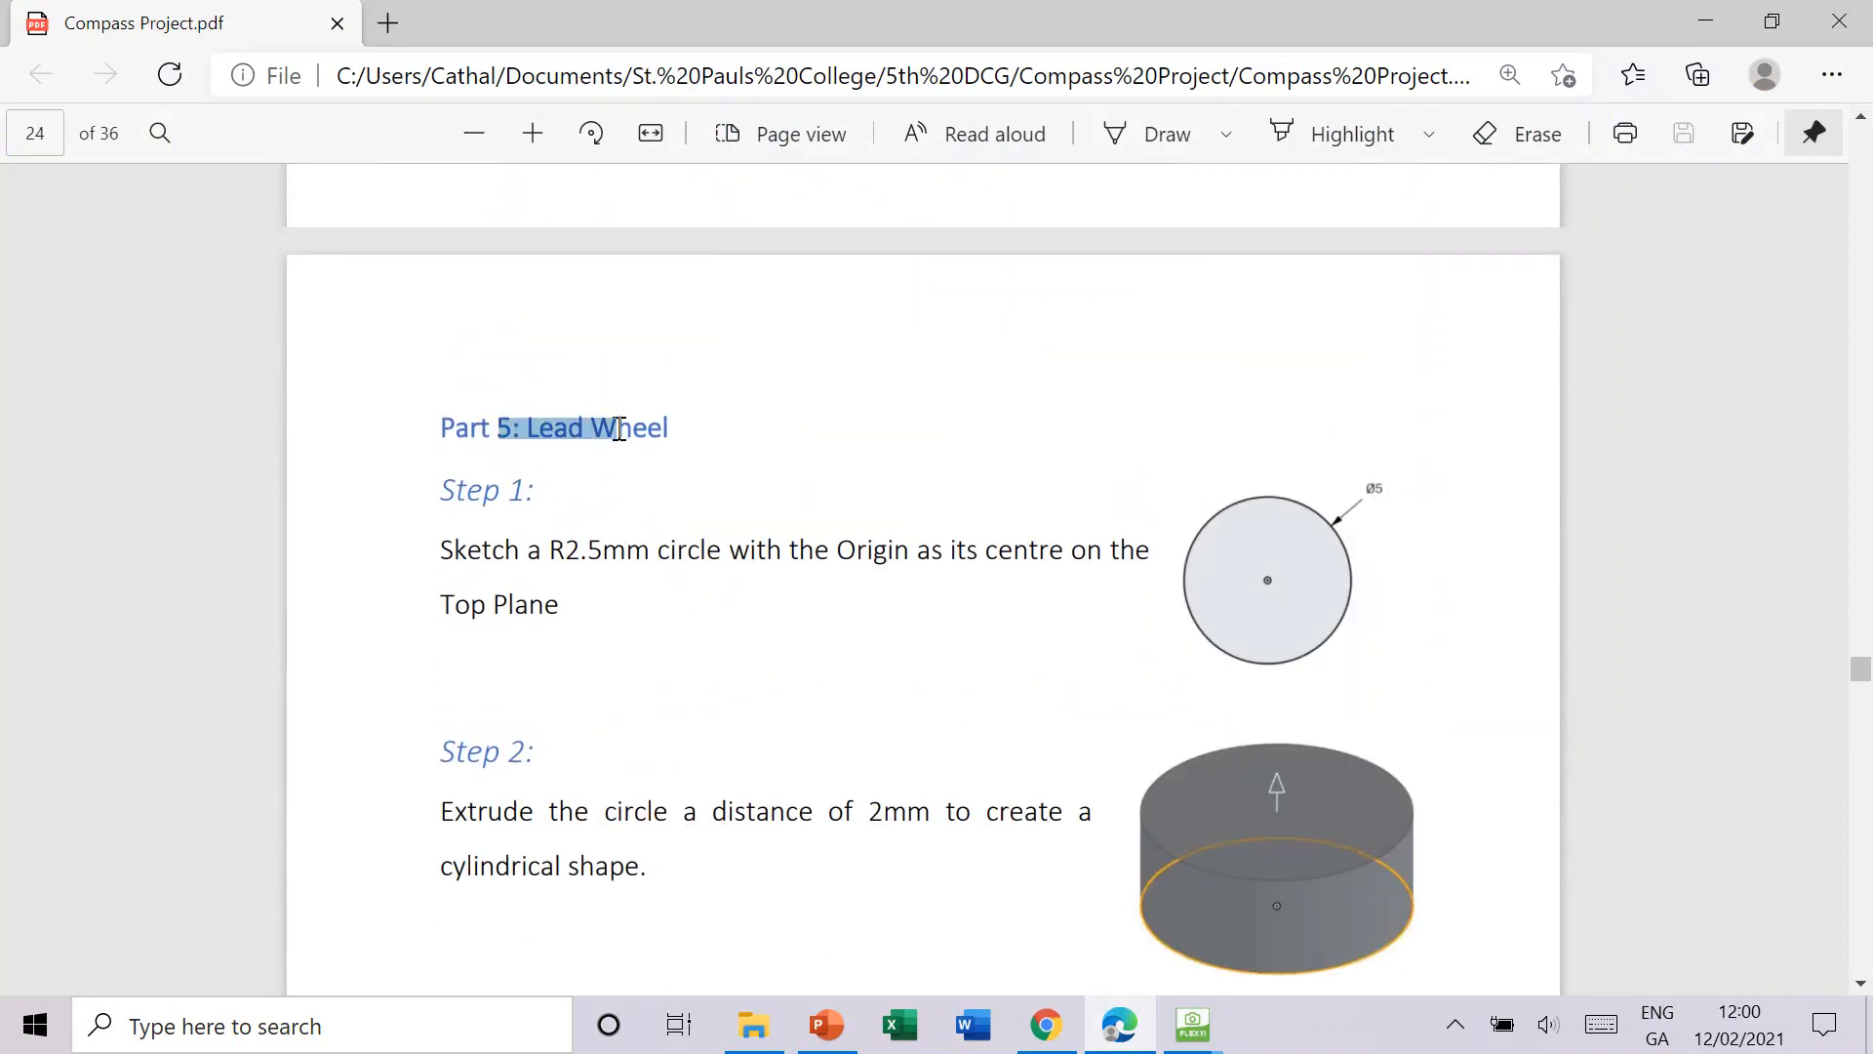
scroll(629, 476, "down", 2)
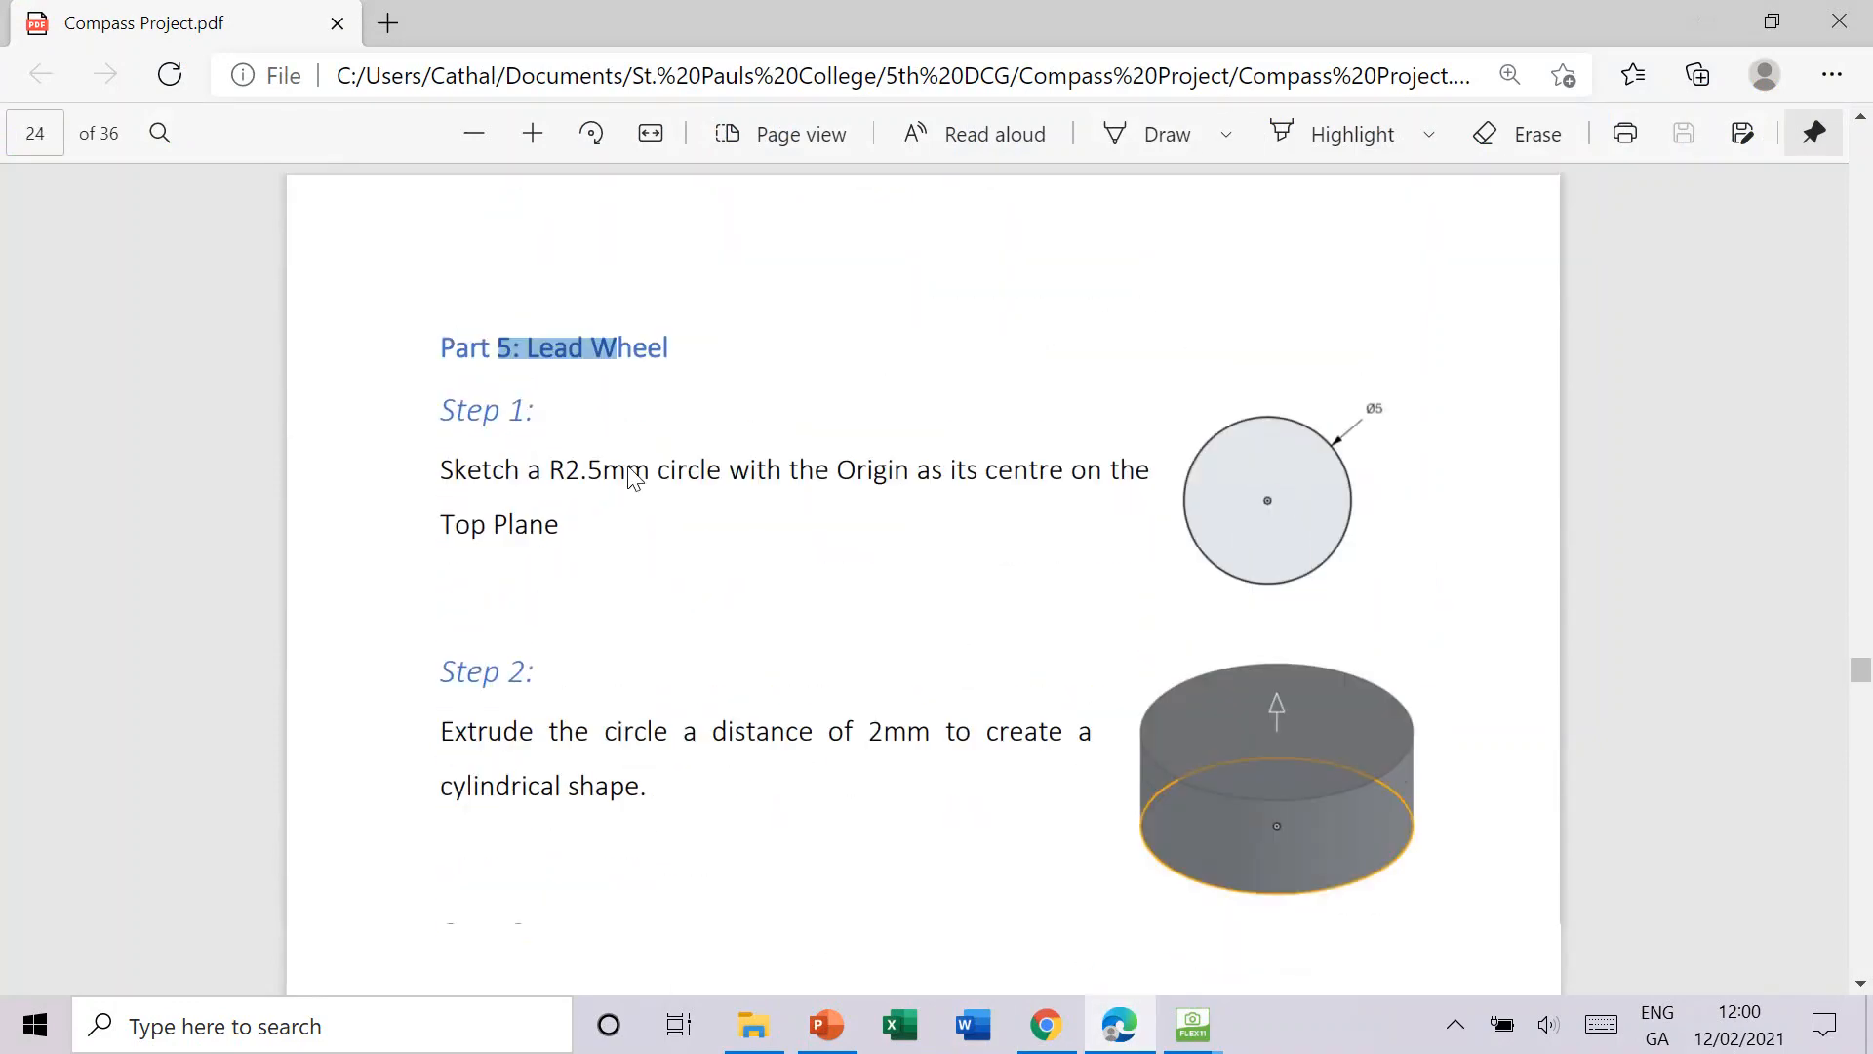
left_click(1071, 1036)
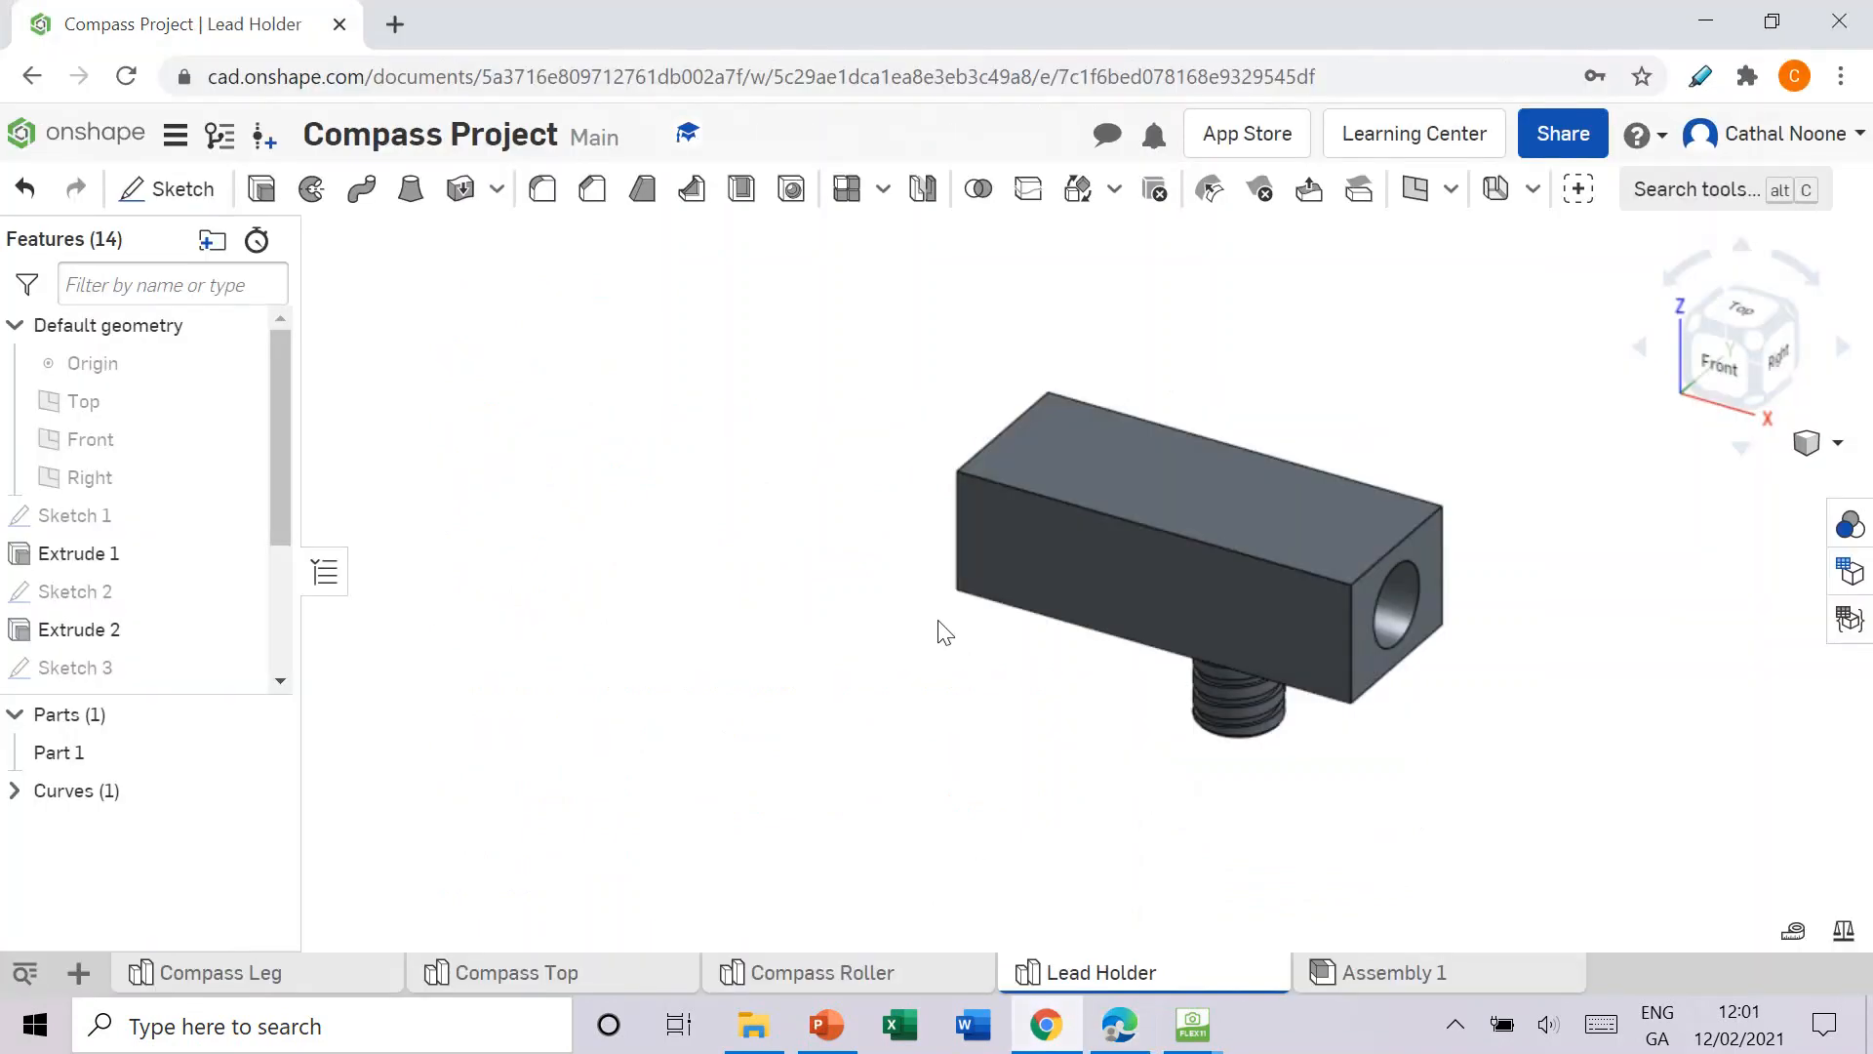
Step: Create a new part studio in the document and rename it Lead Holder Wheel
left_click(78, 973)
left_click(206, 742)
right_click(1405, 973)
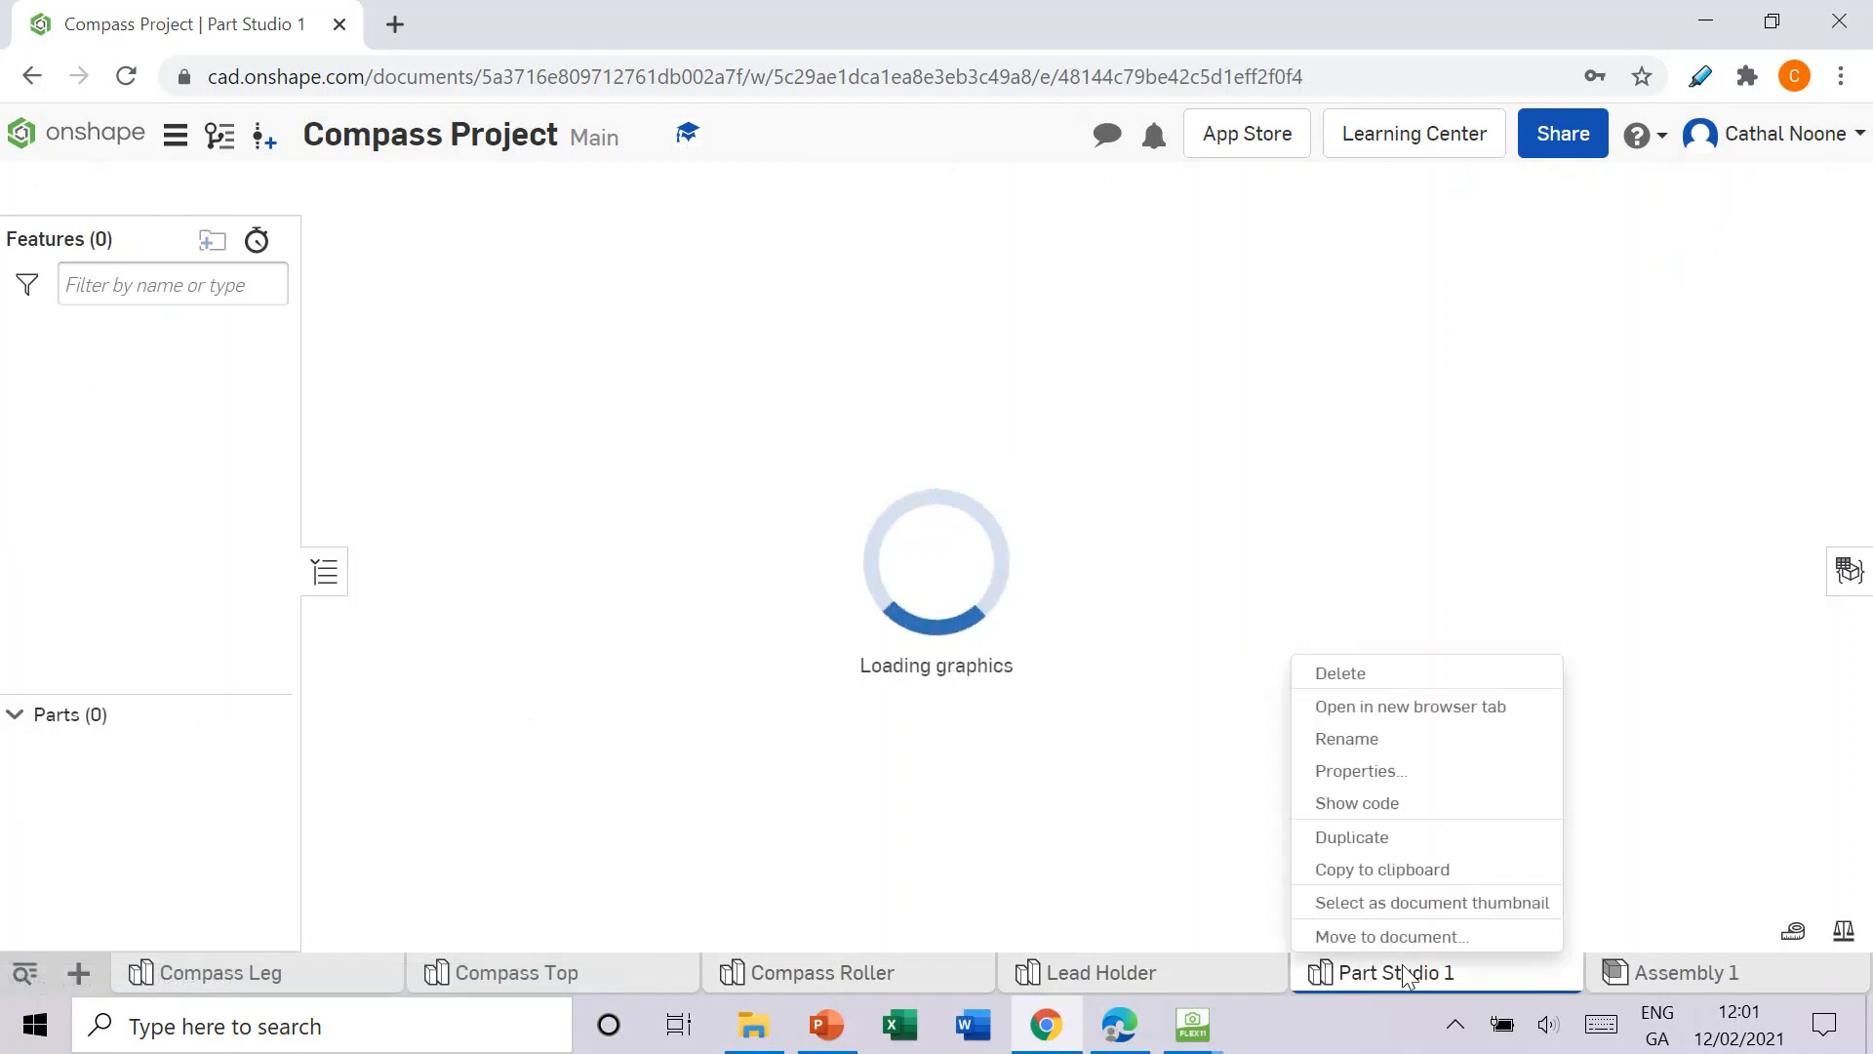
left_click(1405, 746)
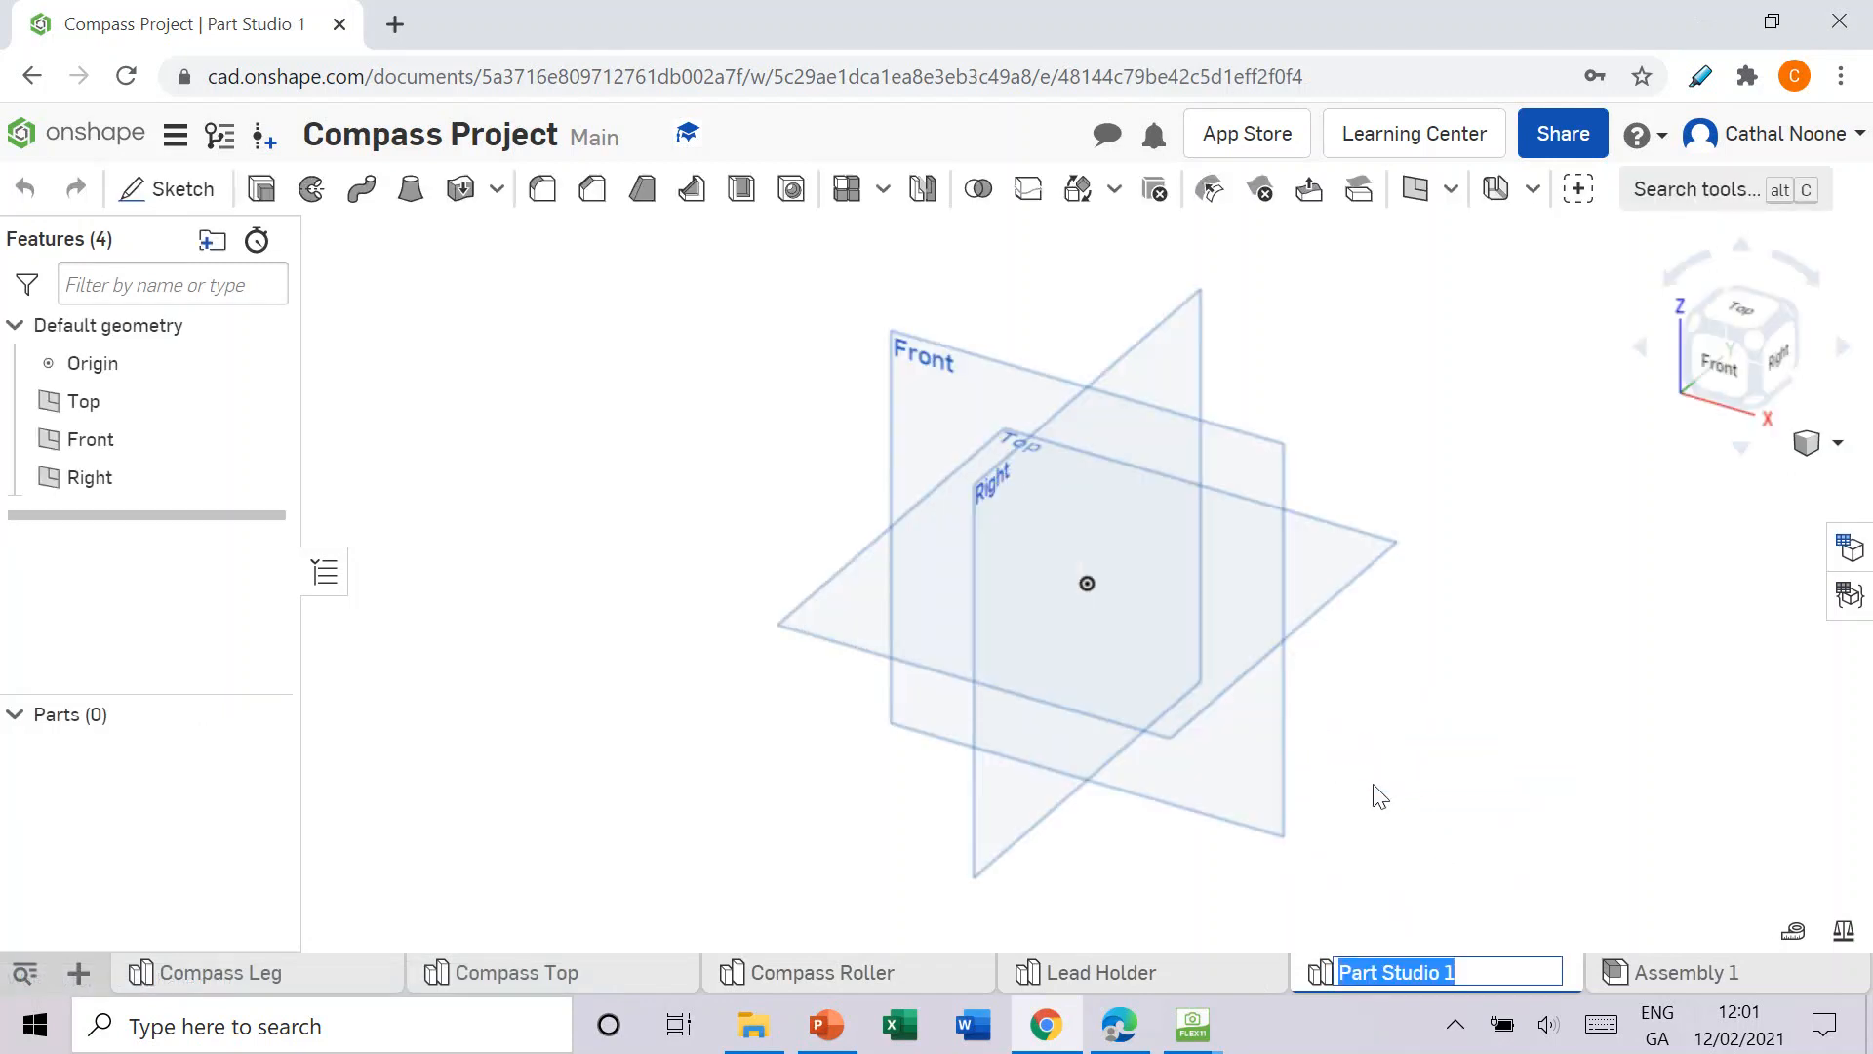
type("L")
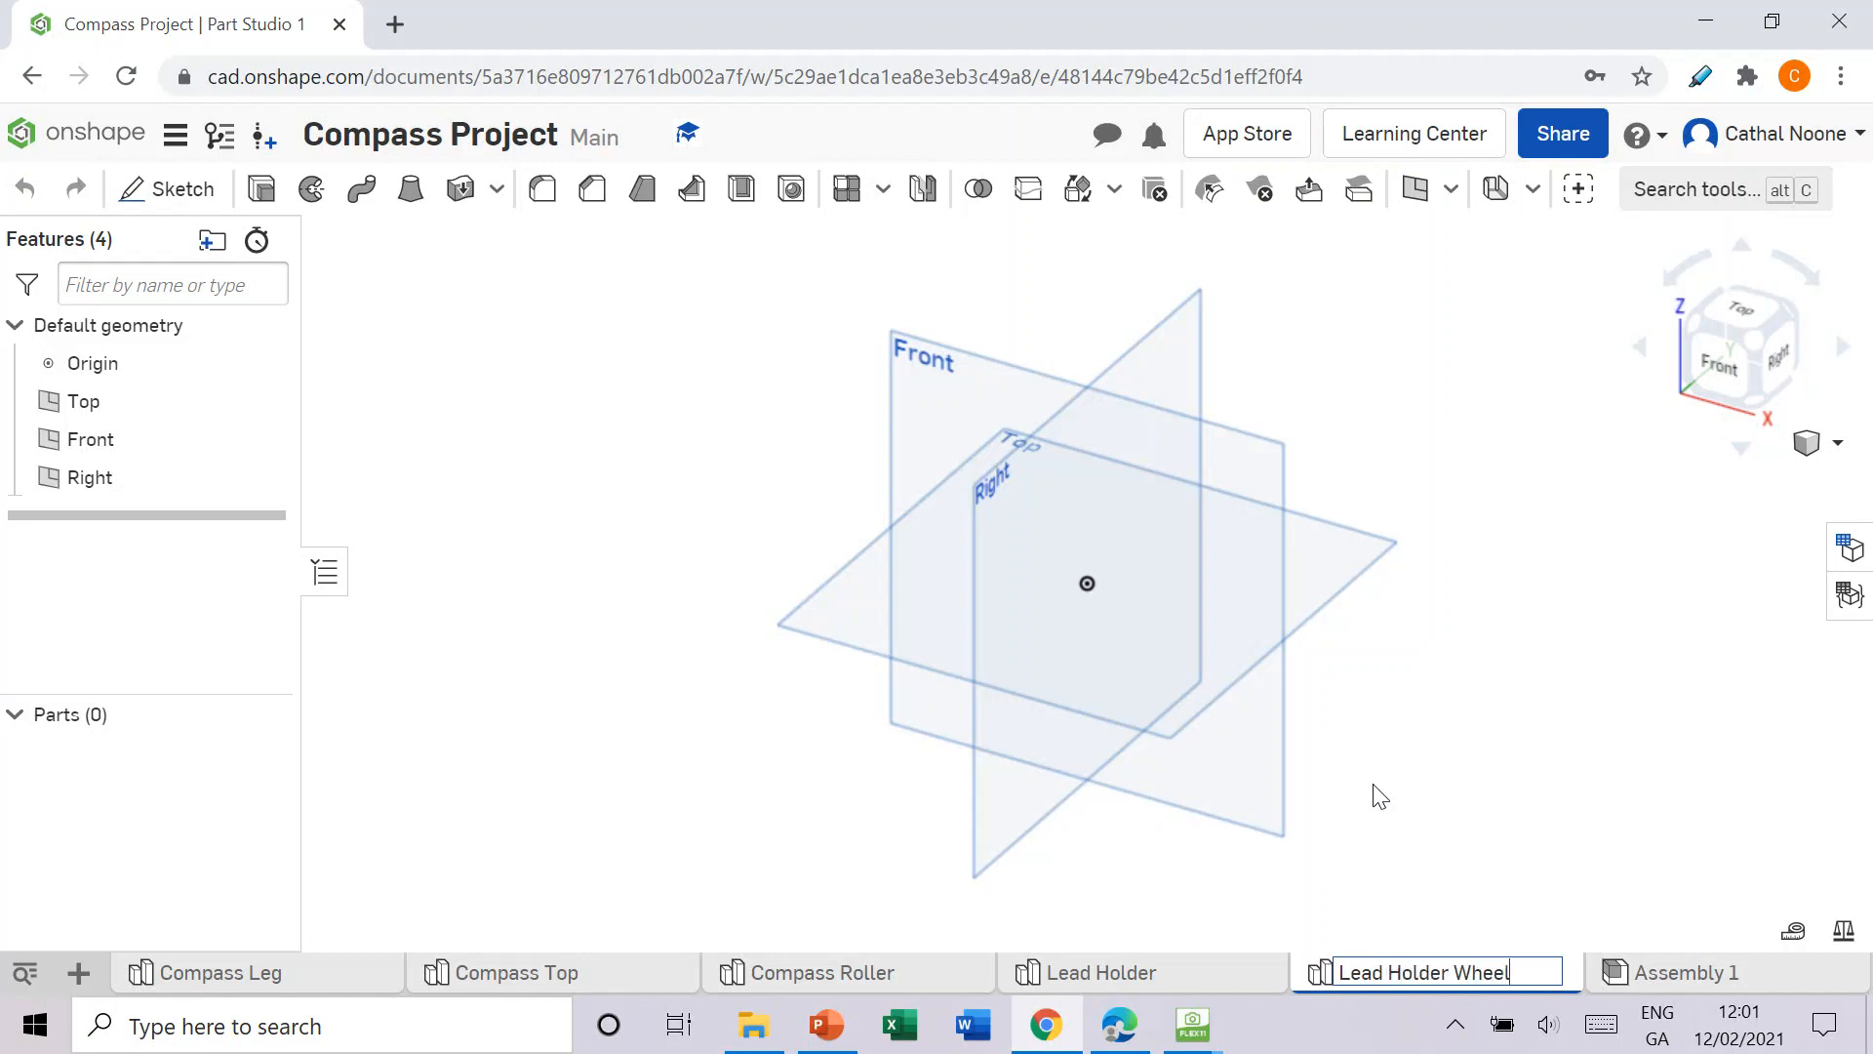
type("ead Holder Wheel")
key("Return")
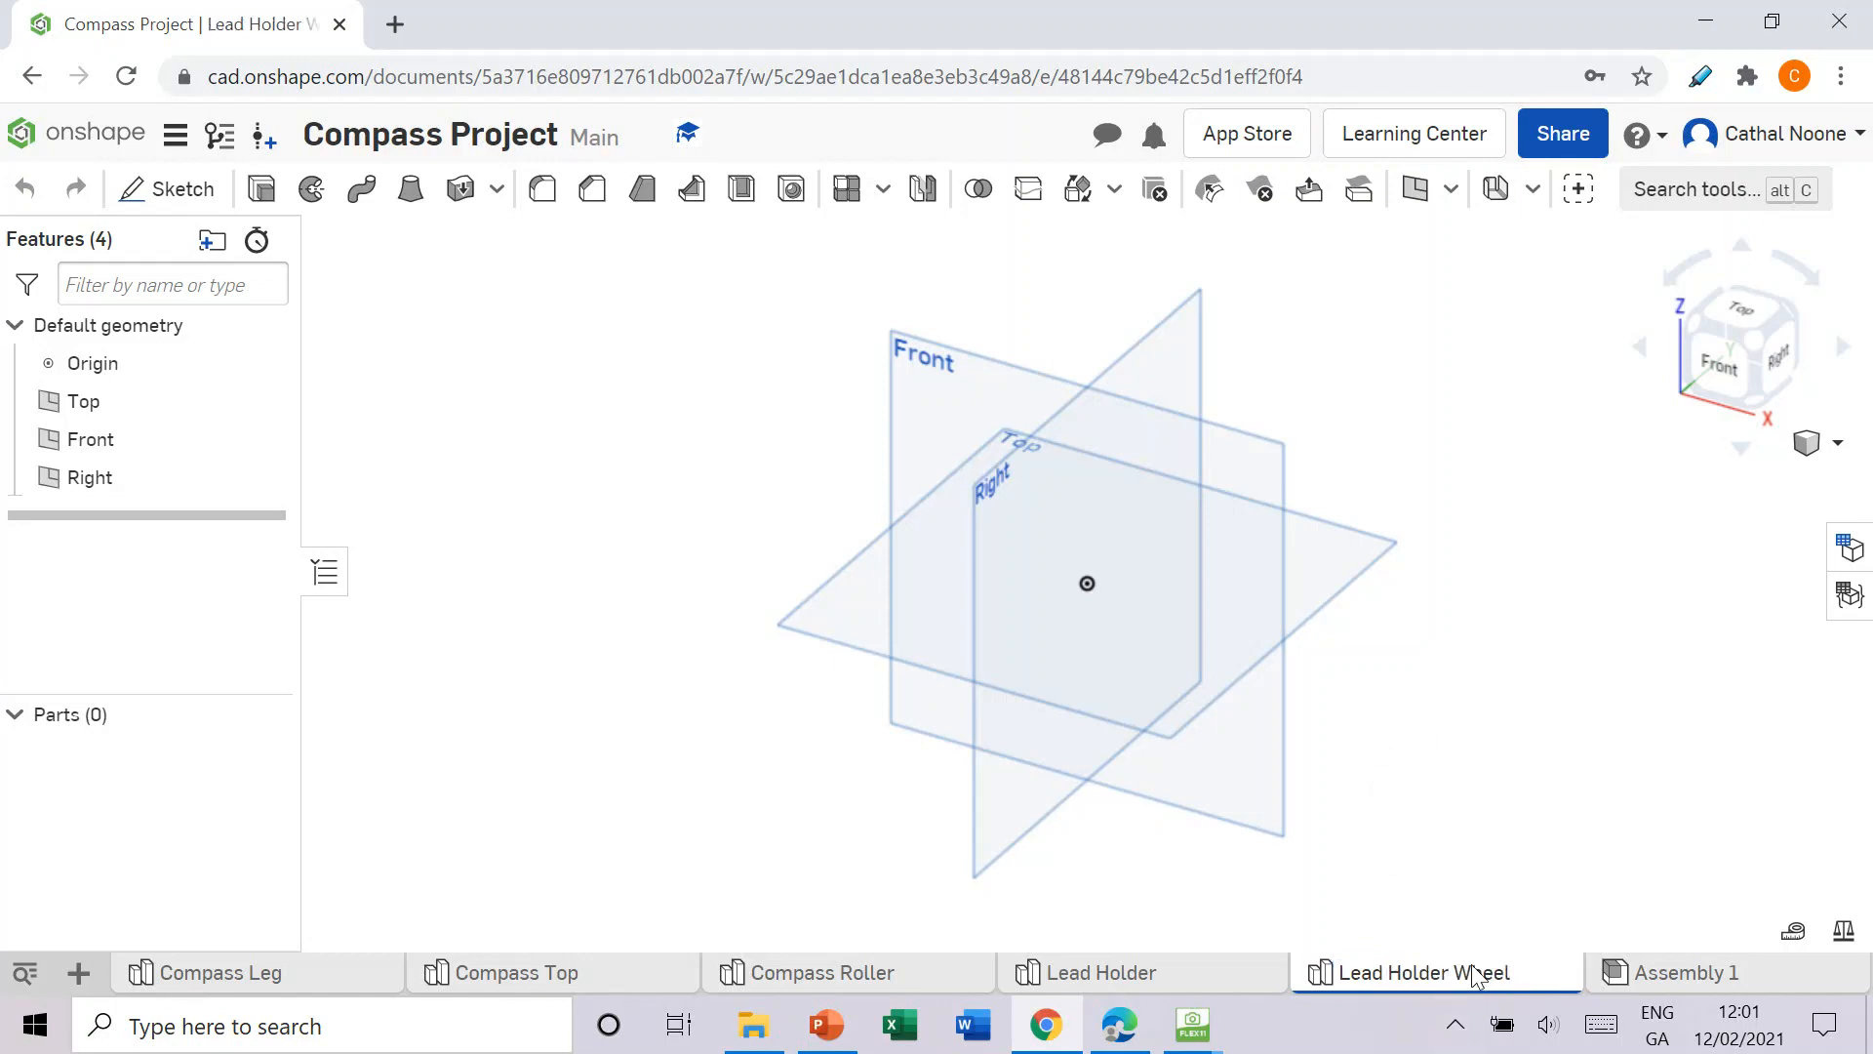
Step: Rename Part 1 in the Lead Holder part studio as Lead Holder
left_click(1184, 976)
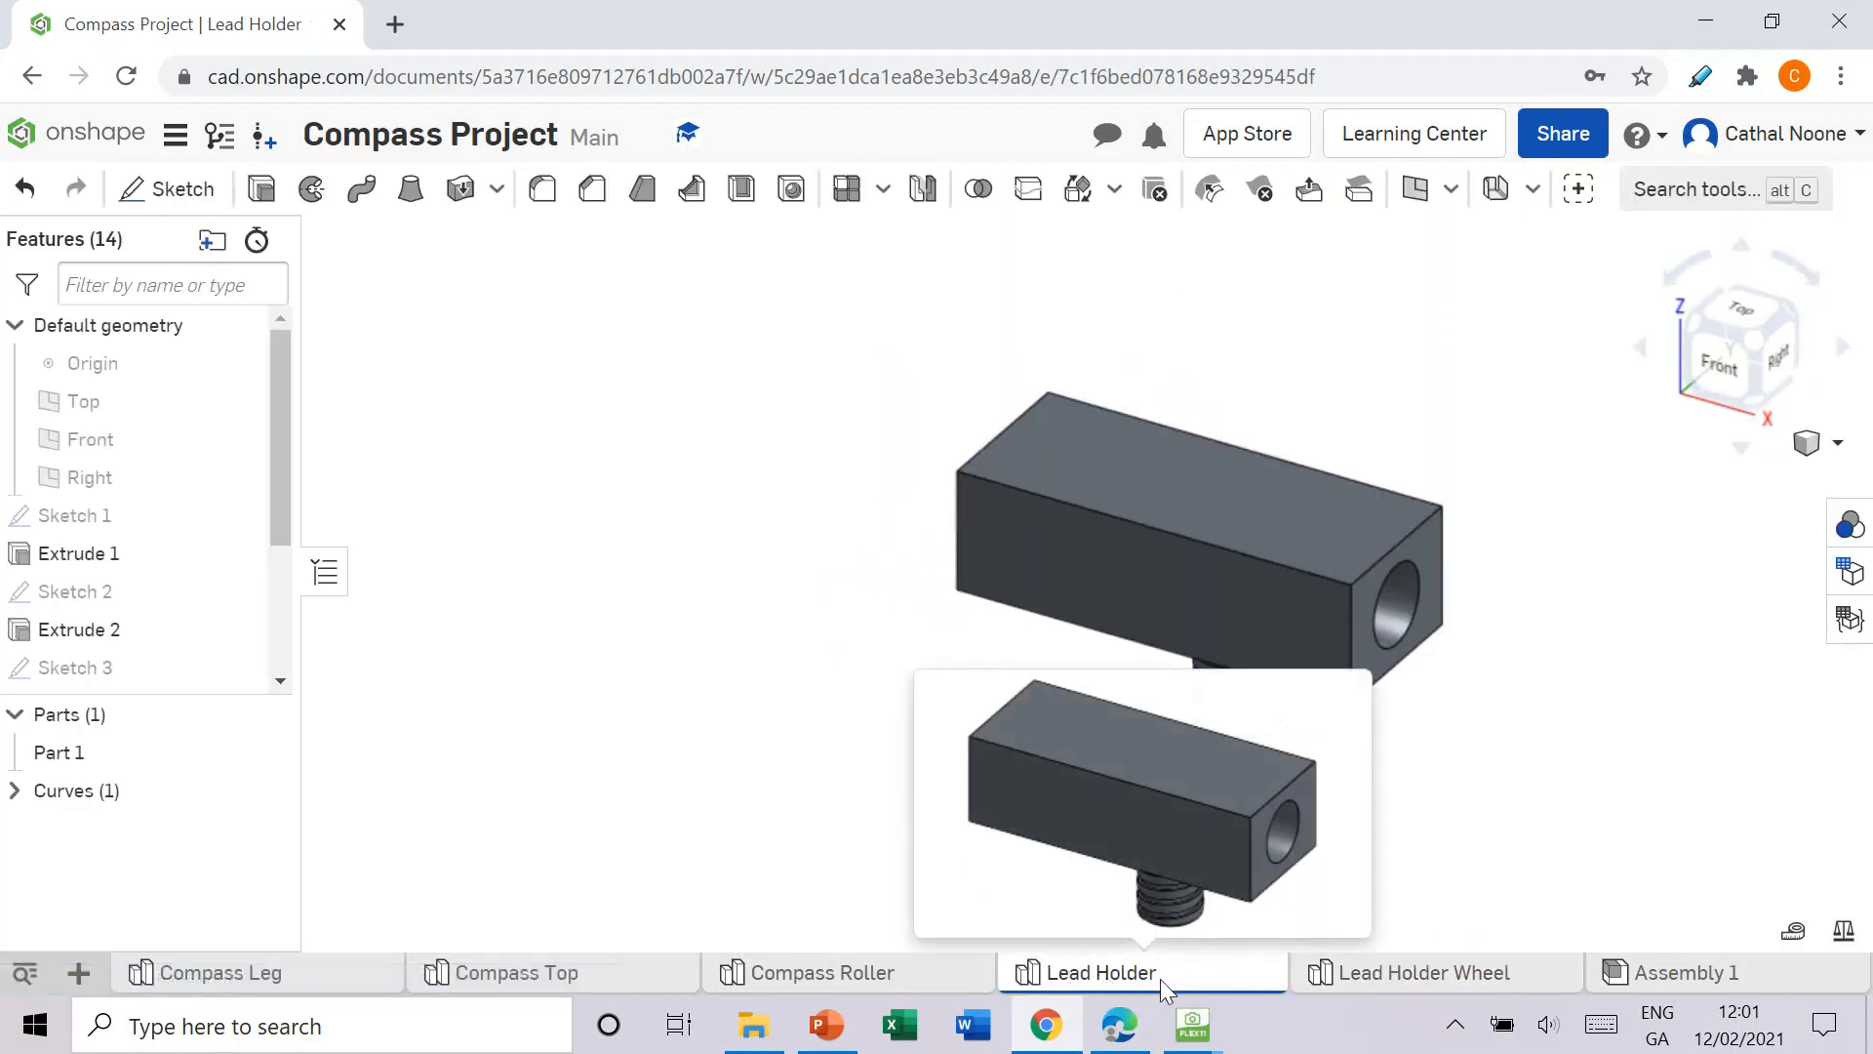
right_click(80, 745)
left_click(186, 344)
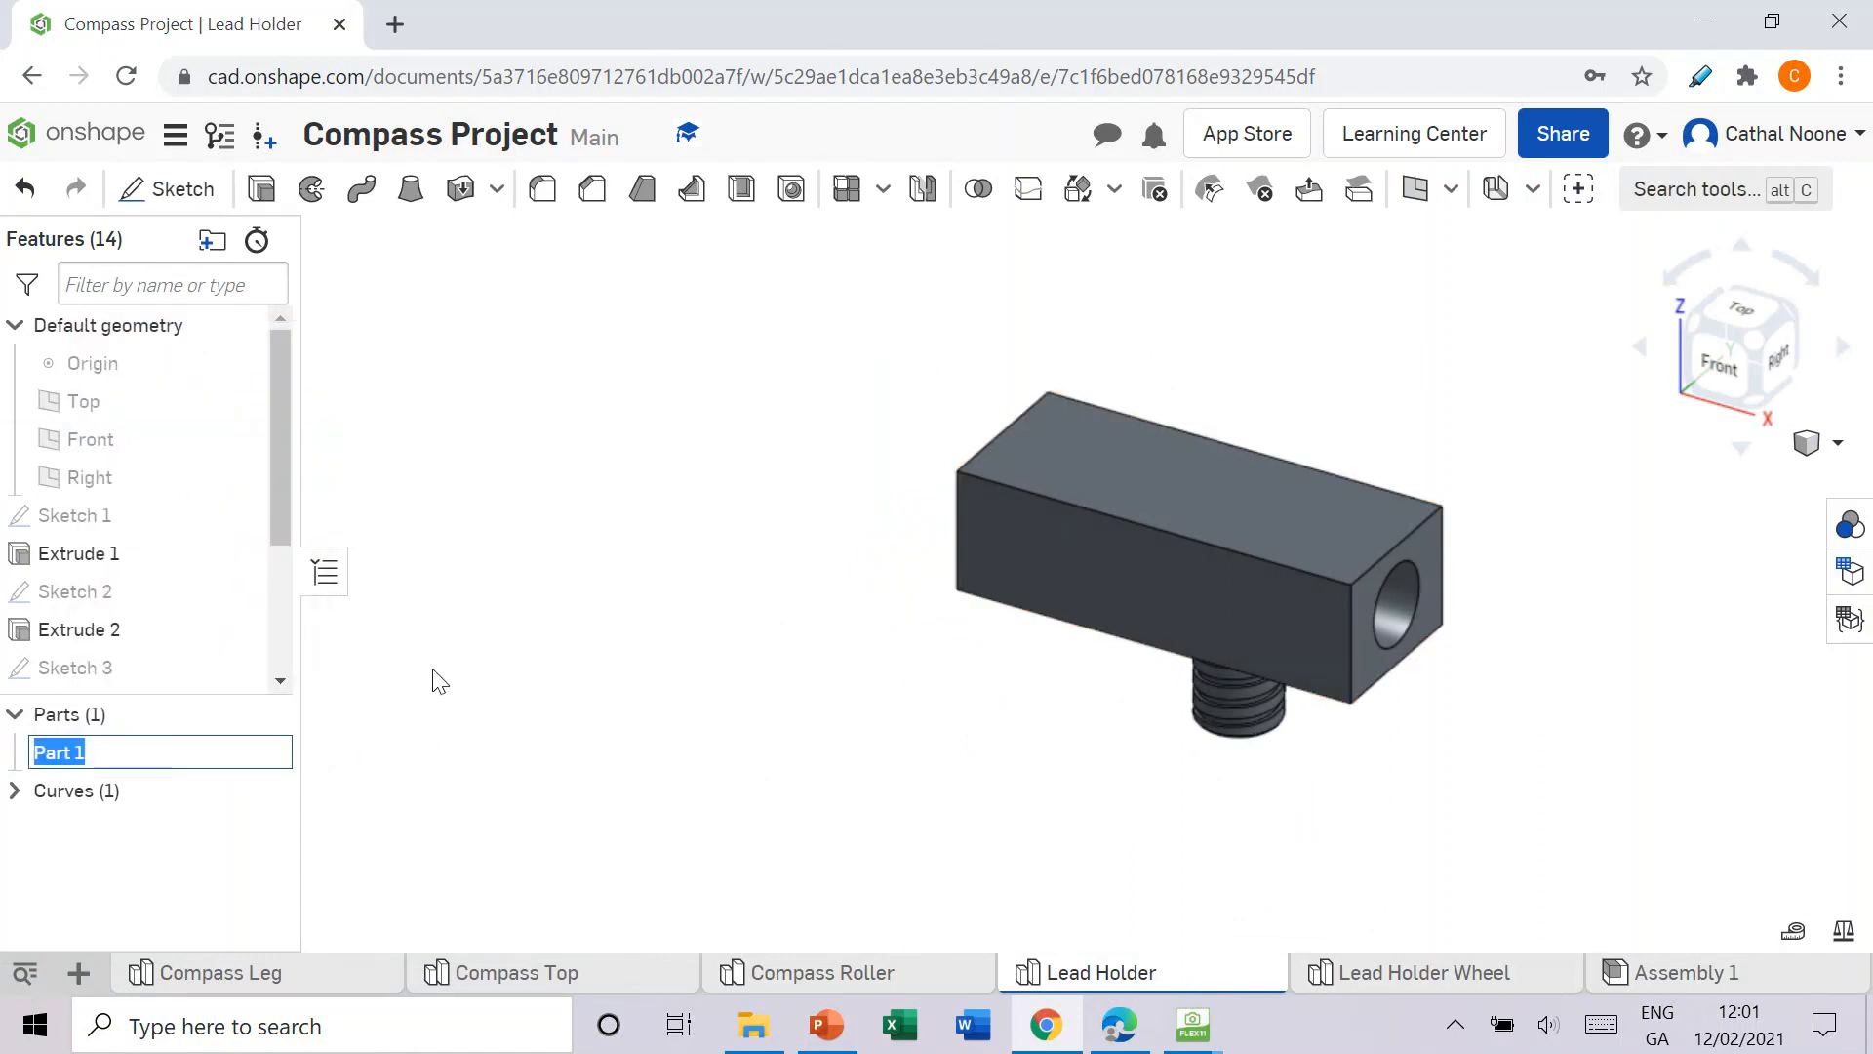
type("Lead H")
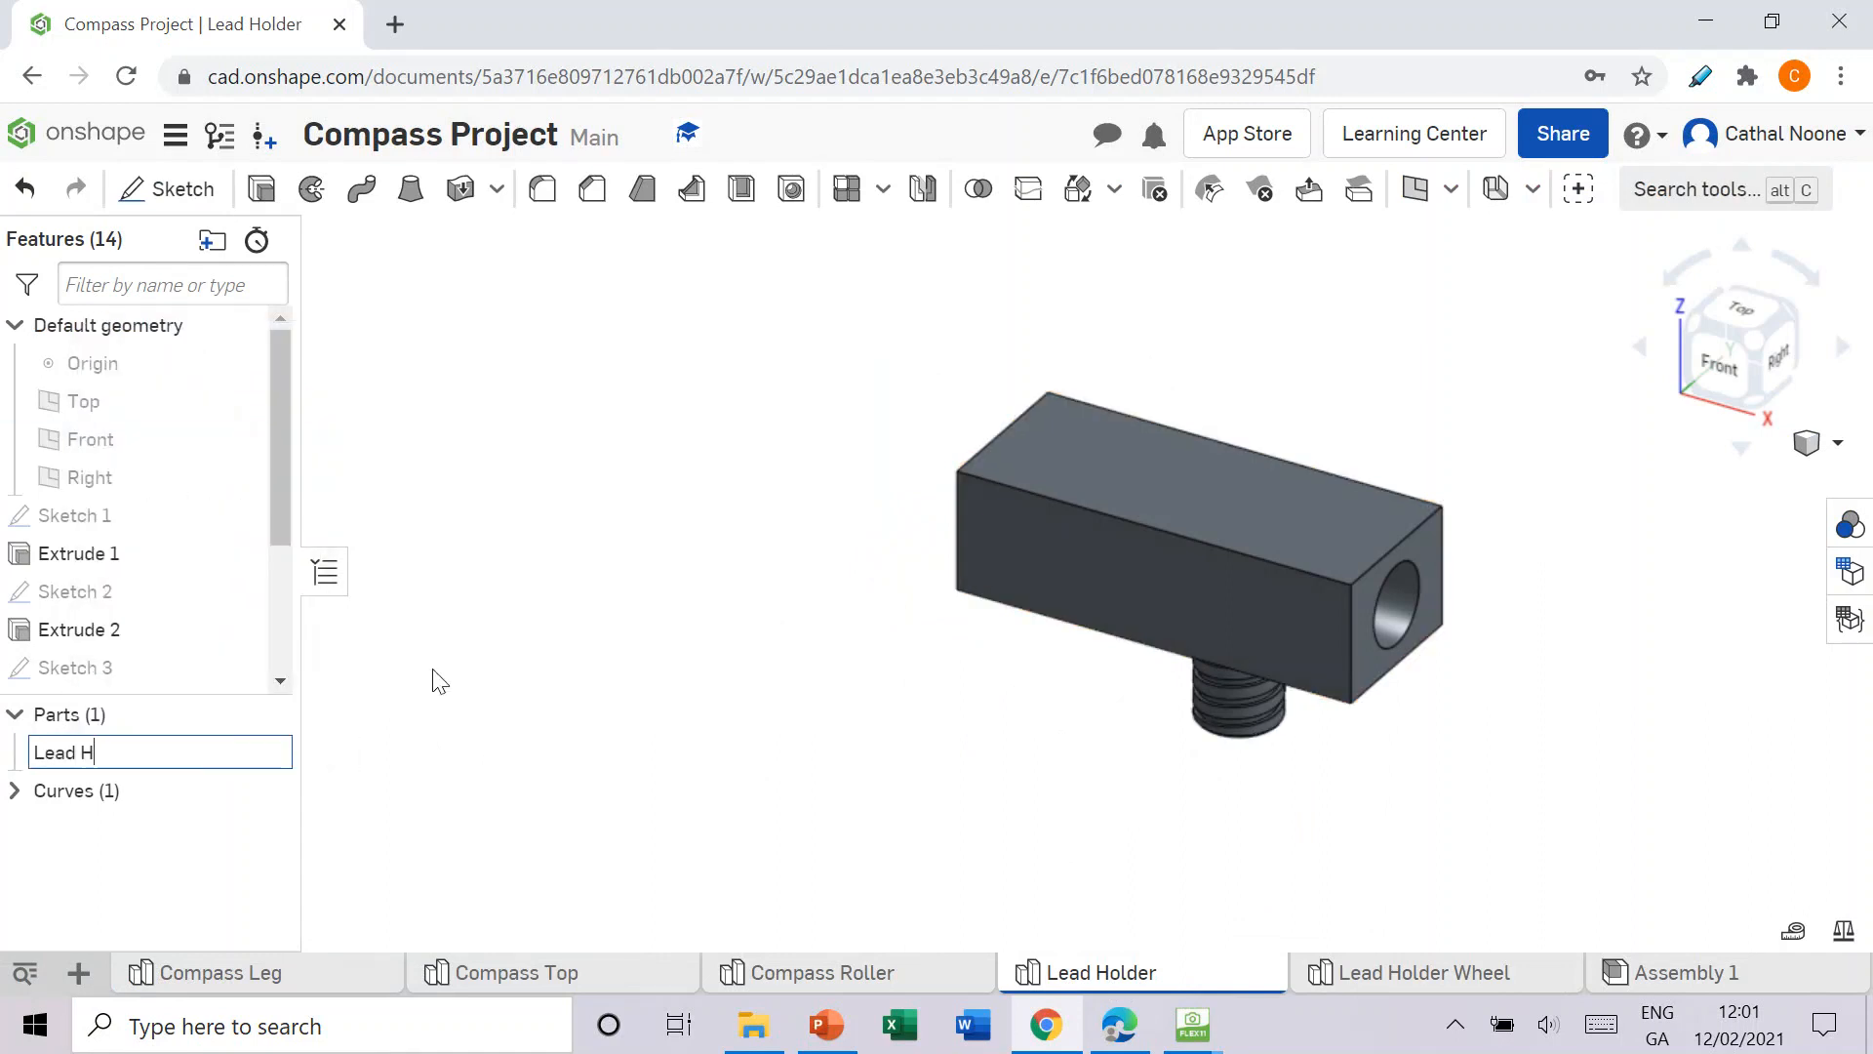
type("older")
key("Return")
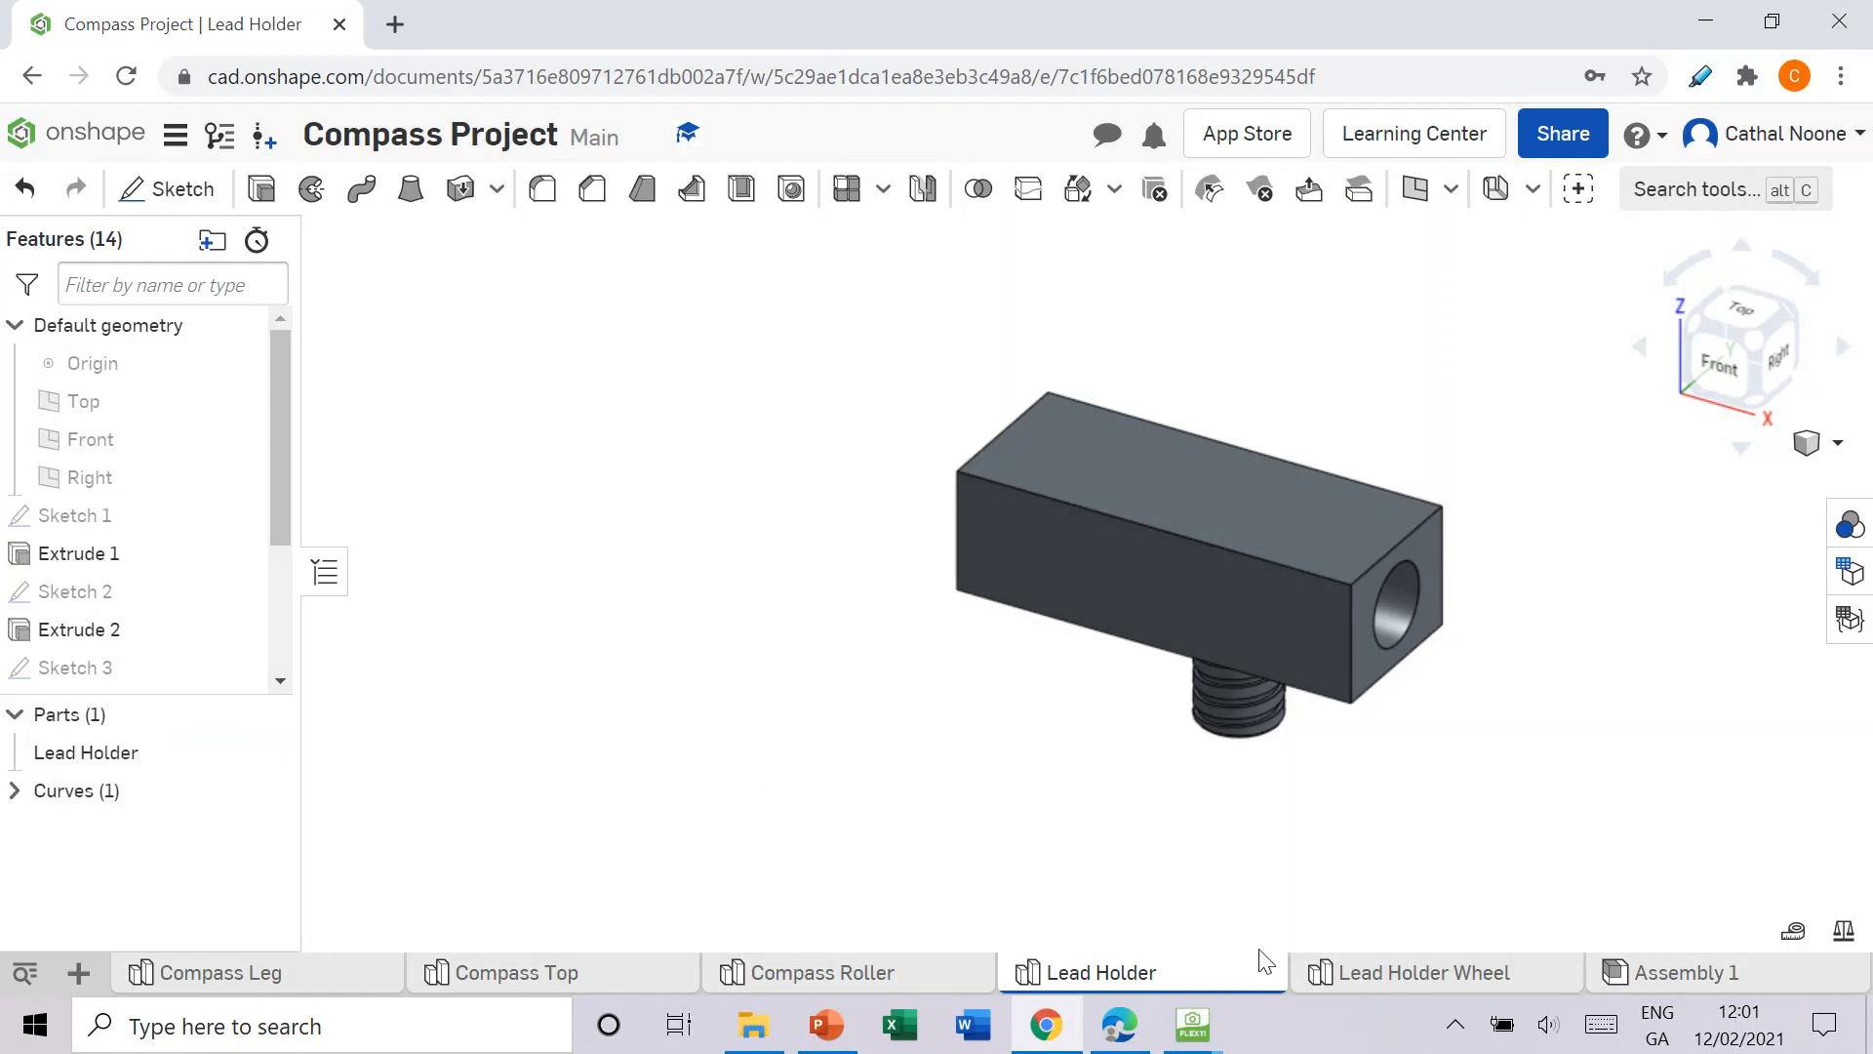
Step: Open the Lead Holder Wheel part studio, read Step 1 of Part 5: Lead Wheel in the project PDF, and return to Onshape
left_click(1371, 974)
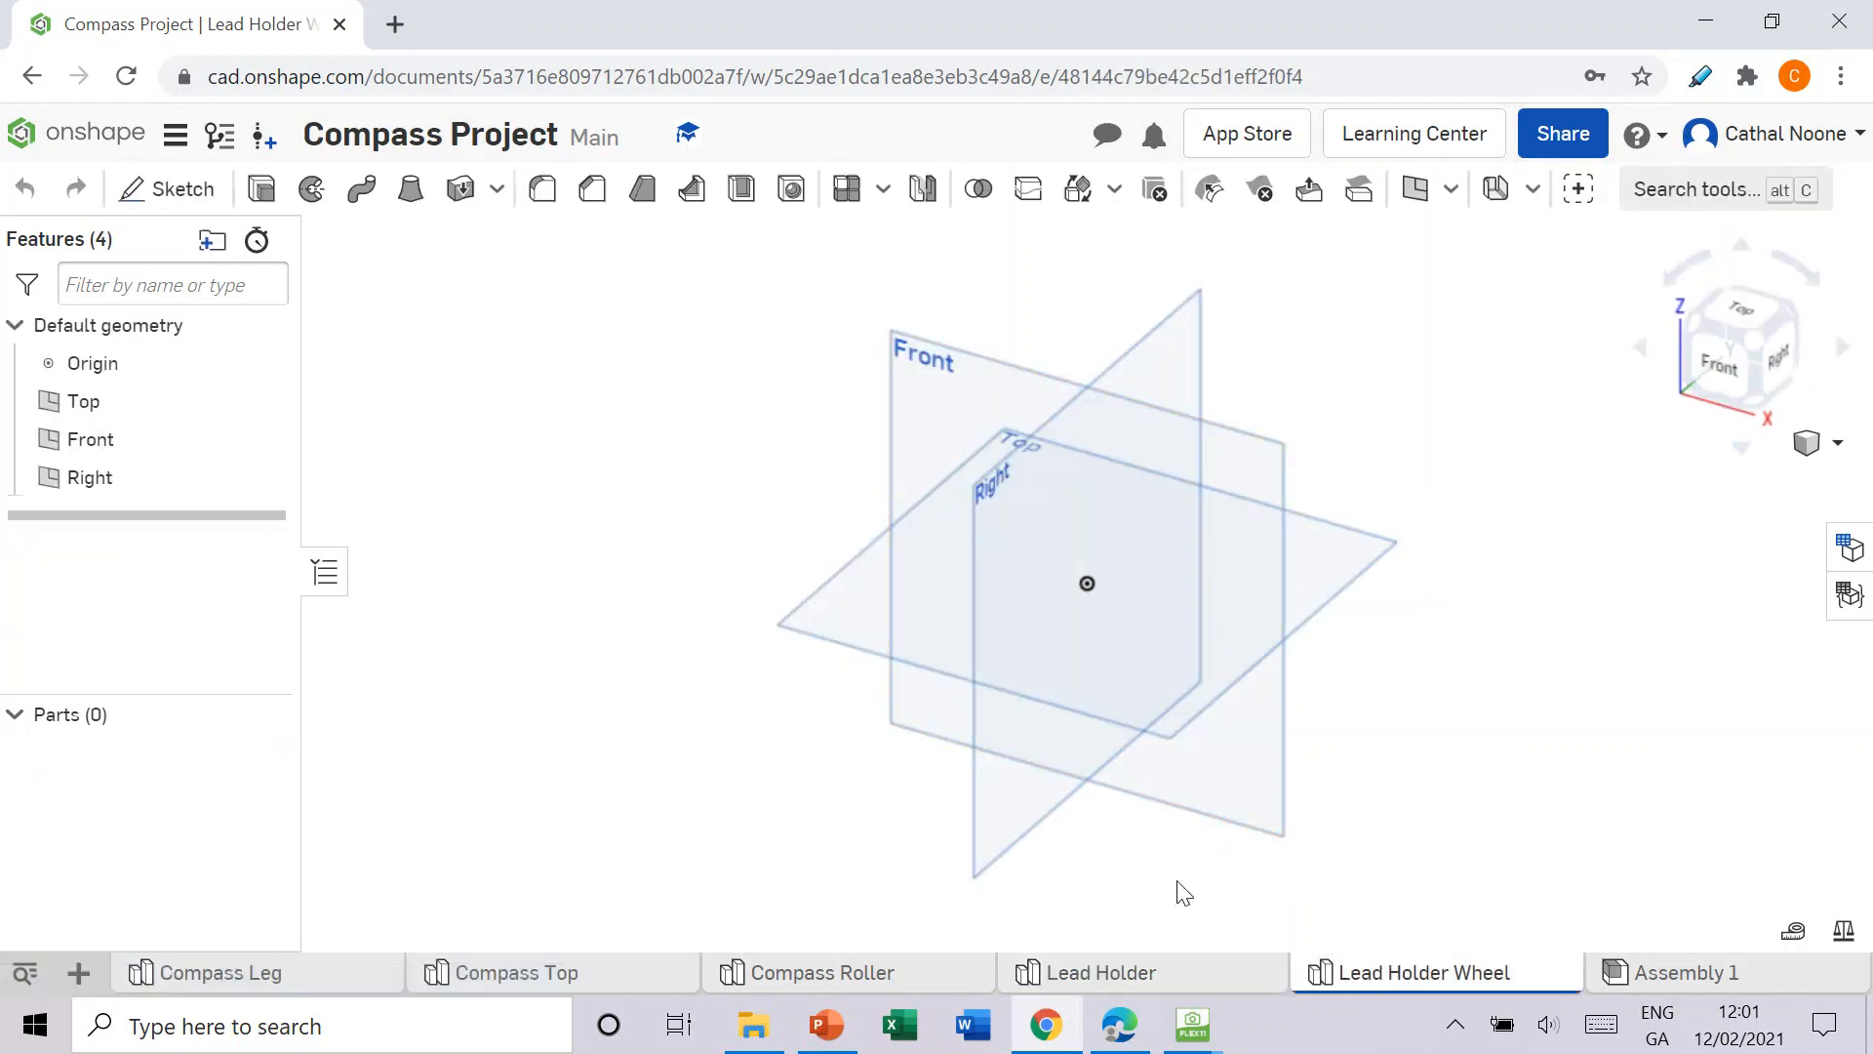
left_click(1119, 1025)
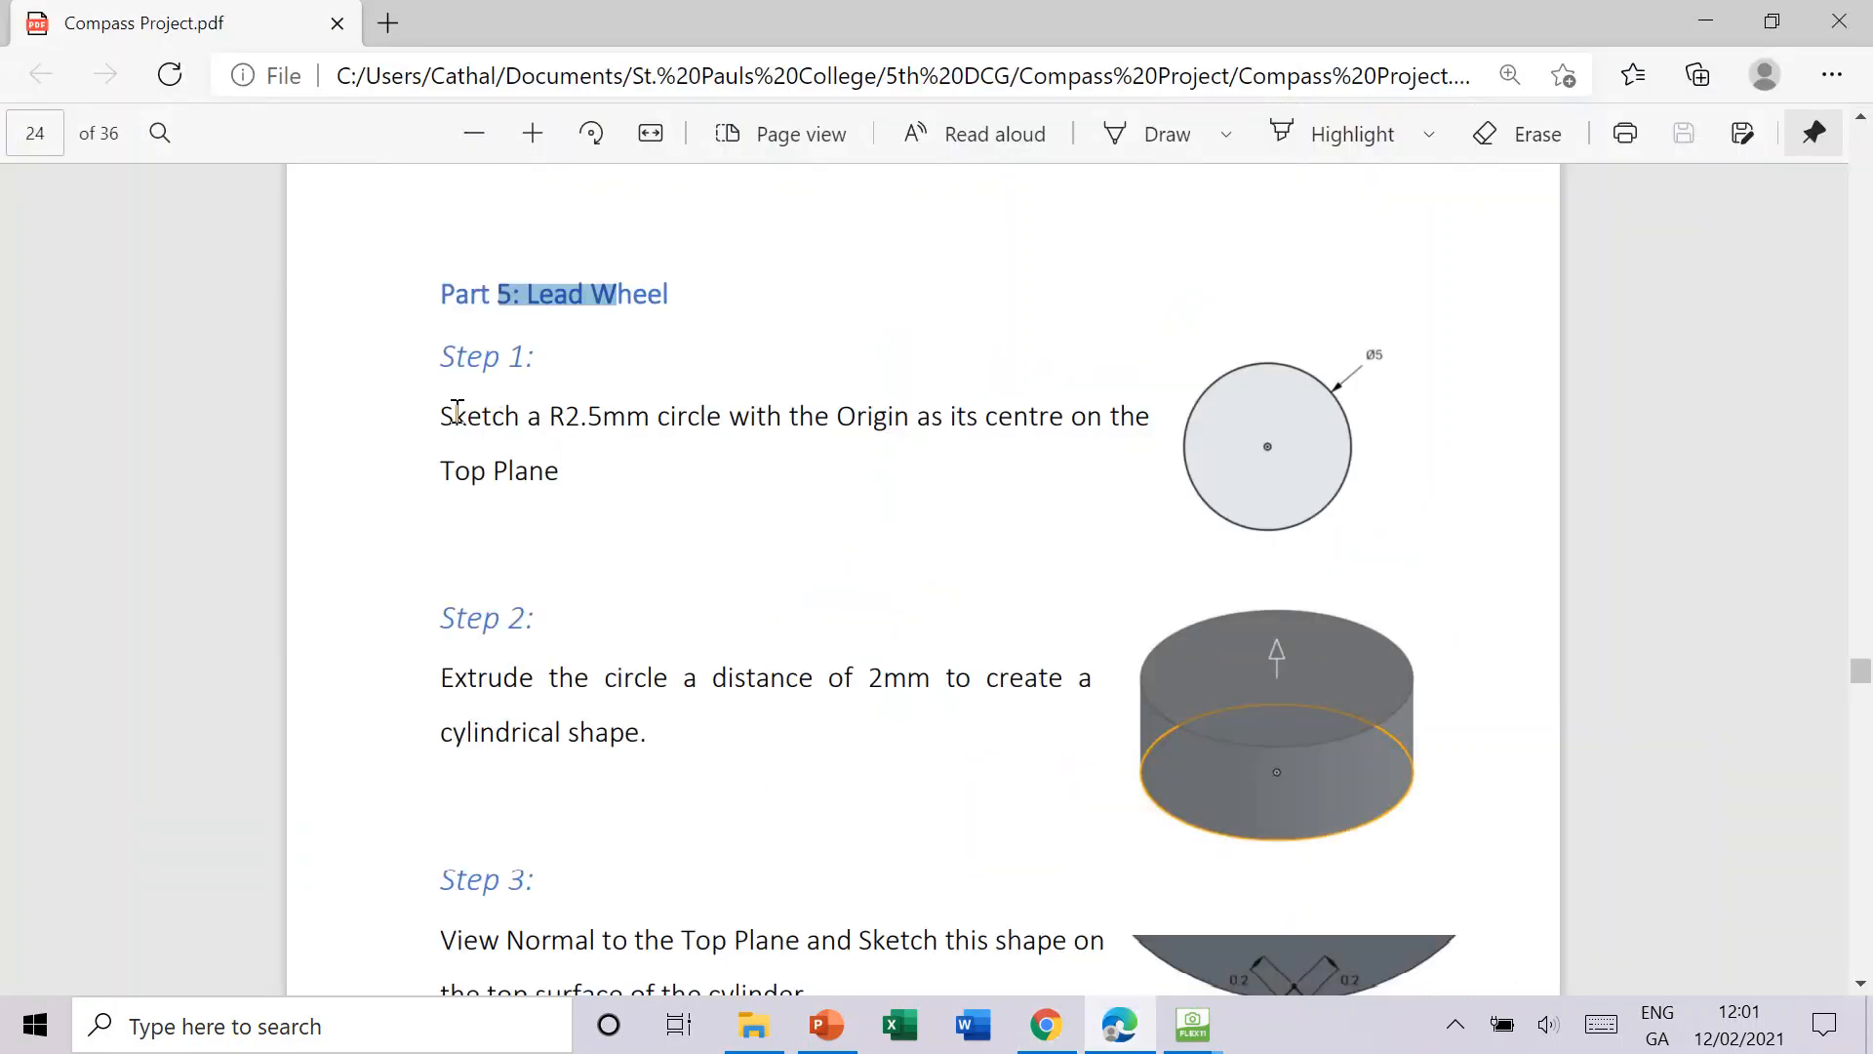
mouse_move(442, 414)
left_mouse_down()
mouse_move(895, 439)
mouse_move(1122, 415)
left_mouse_up()
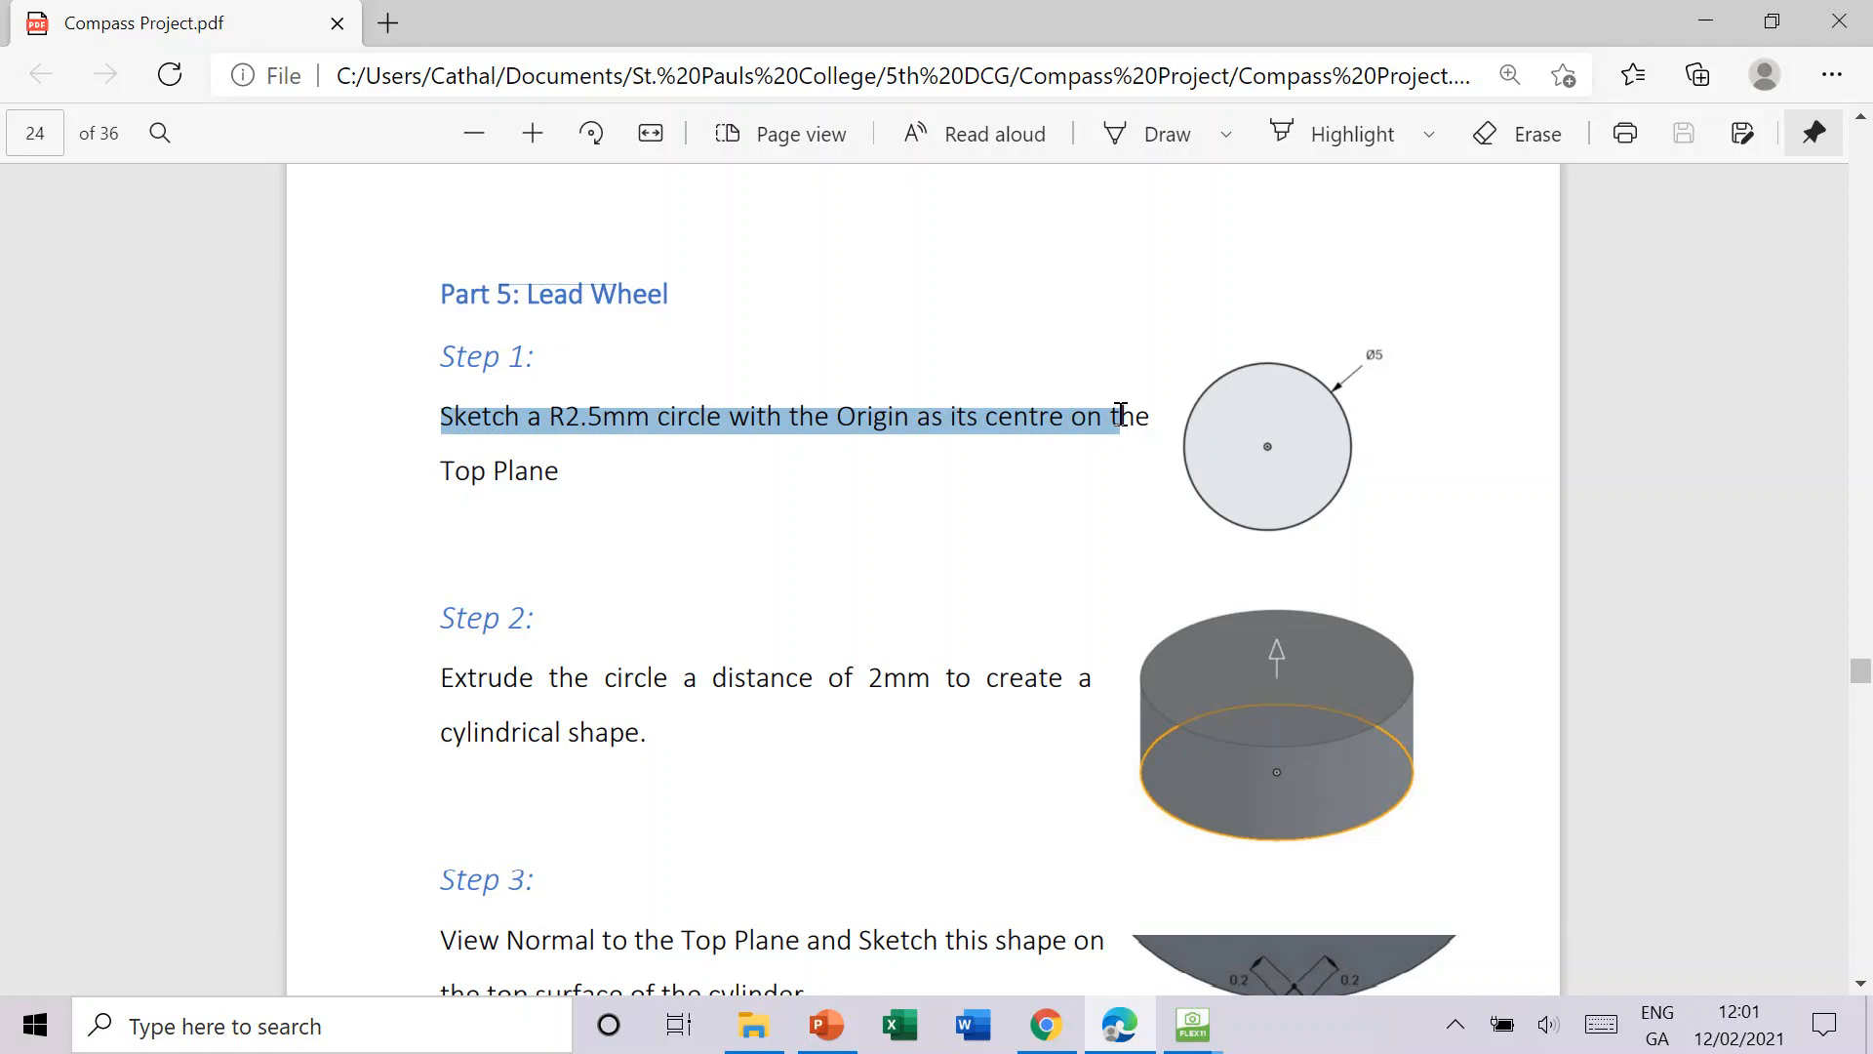
left_click(1046, 1025)
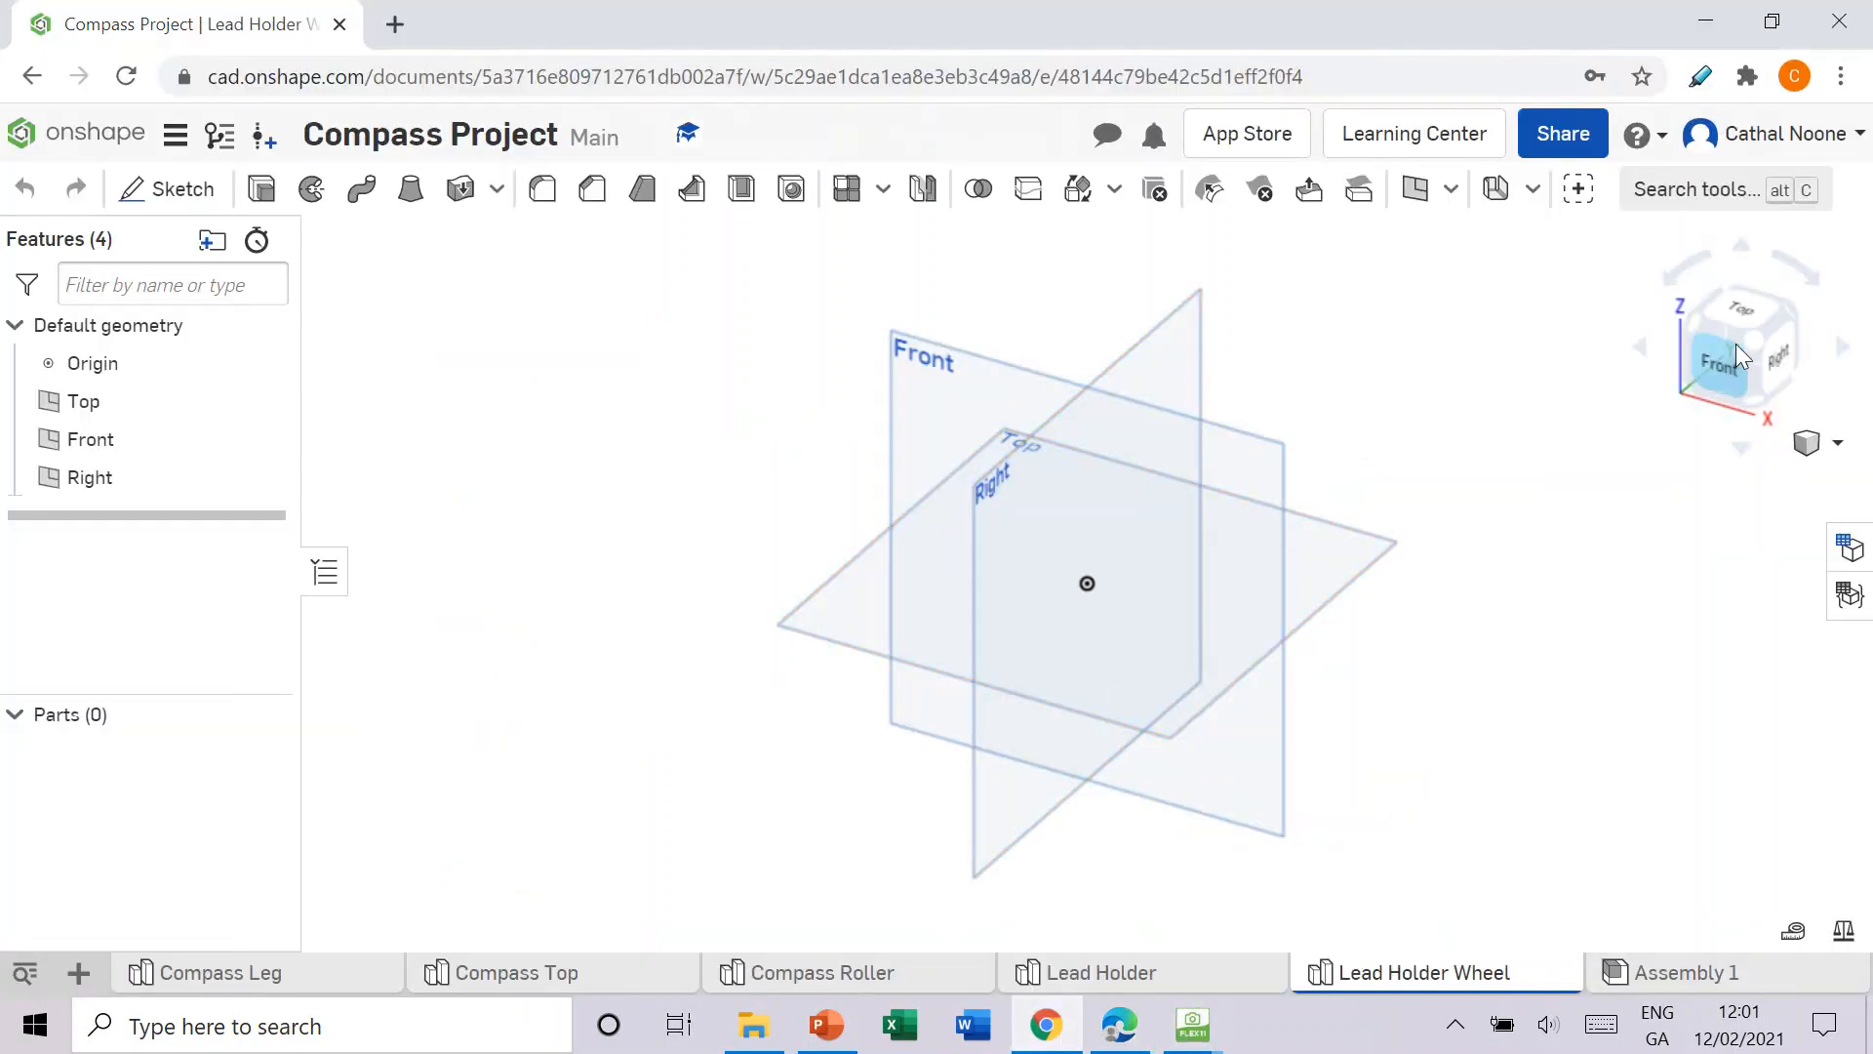
Step: Sketch a 5 mm diameter circle centred on the origin on the Top plane and finish the sketch
left_click(1757, 310)
scroll(1100, 549, "up", 5)
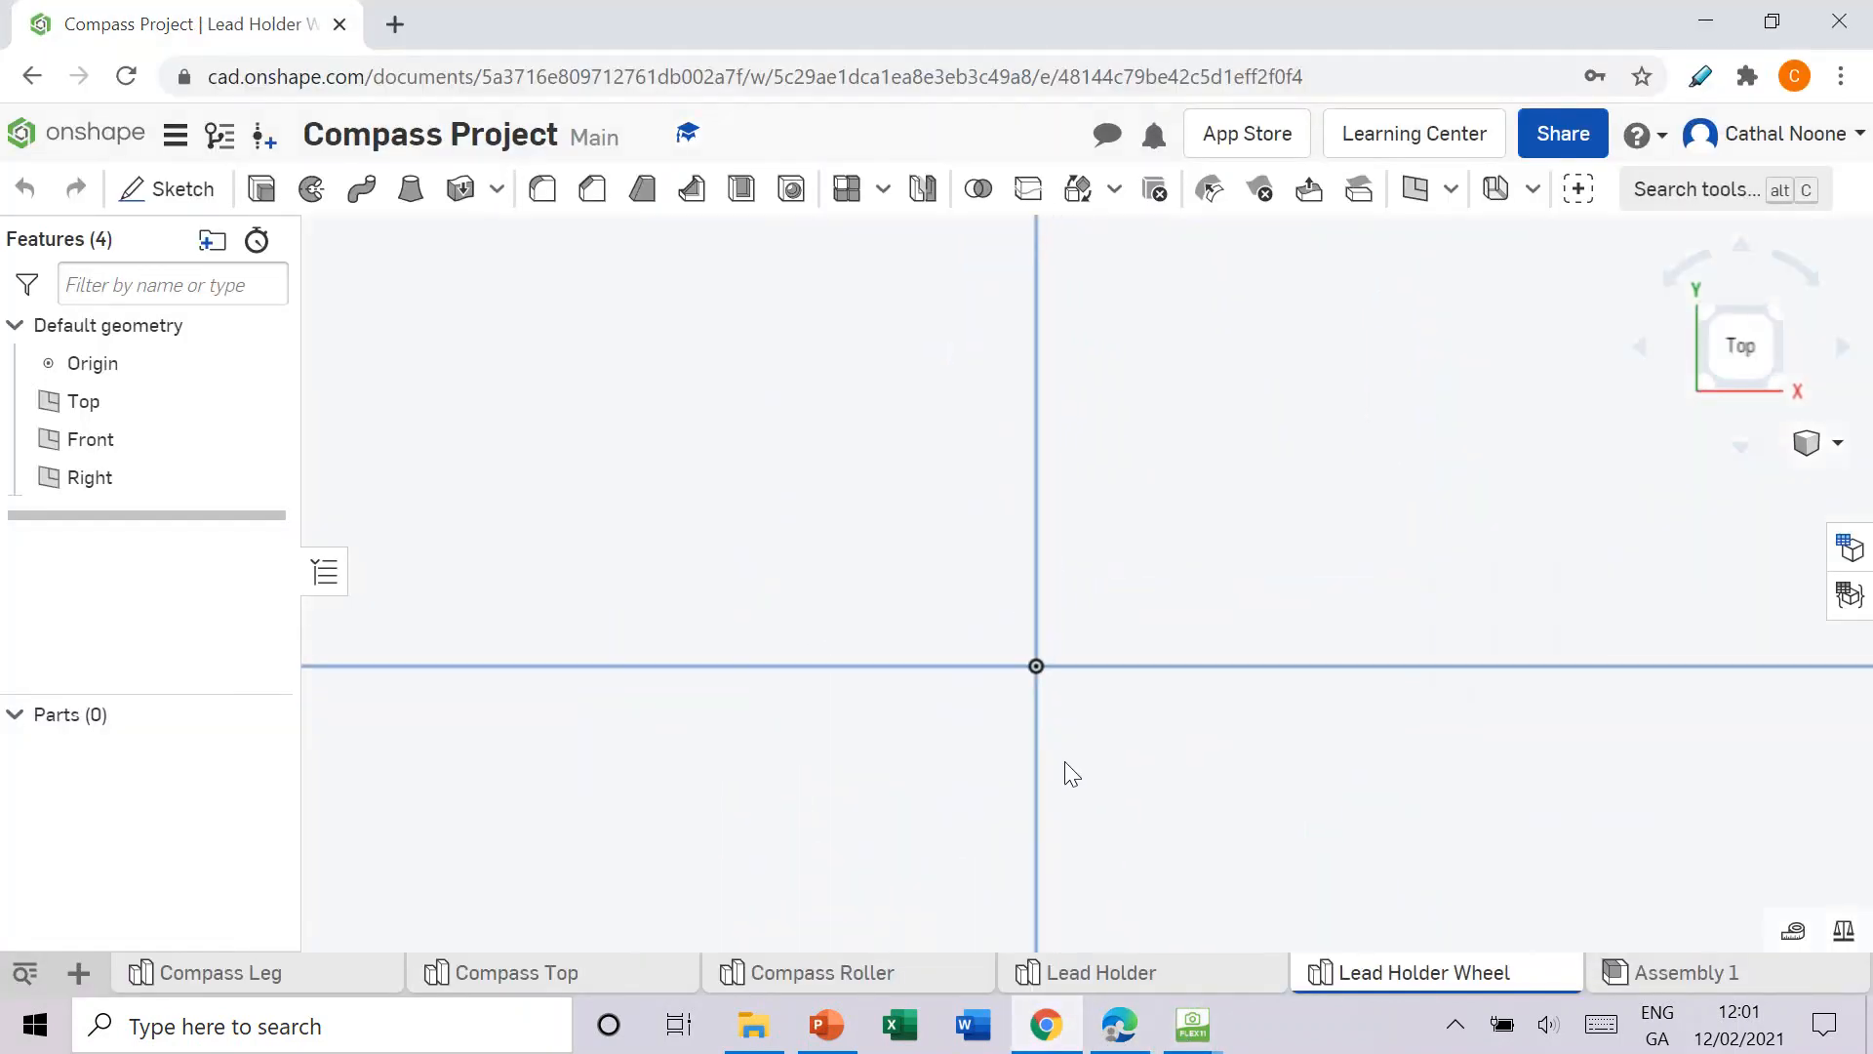
left_click(167, 188)
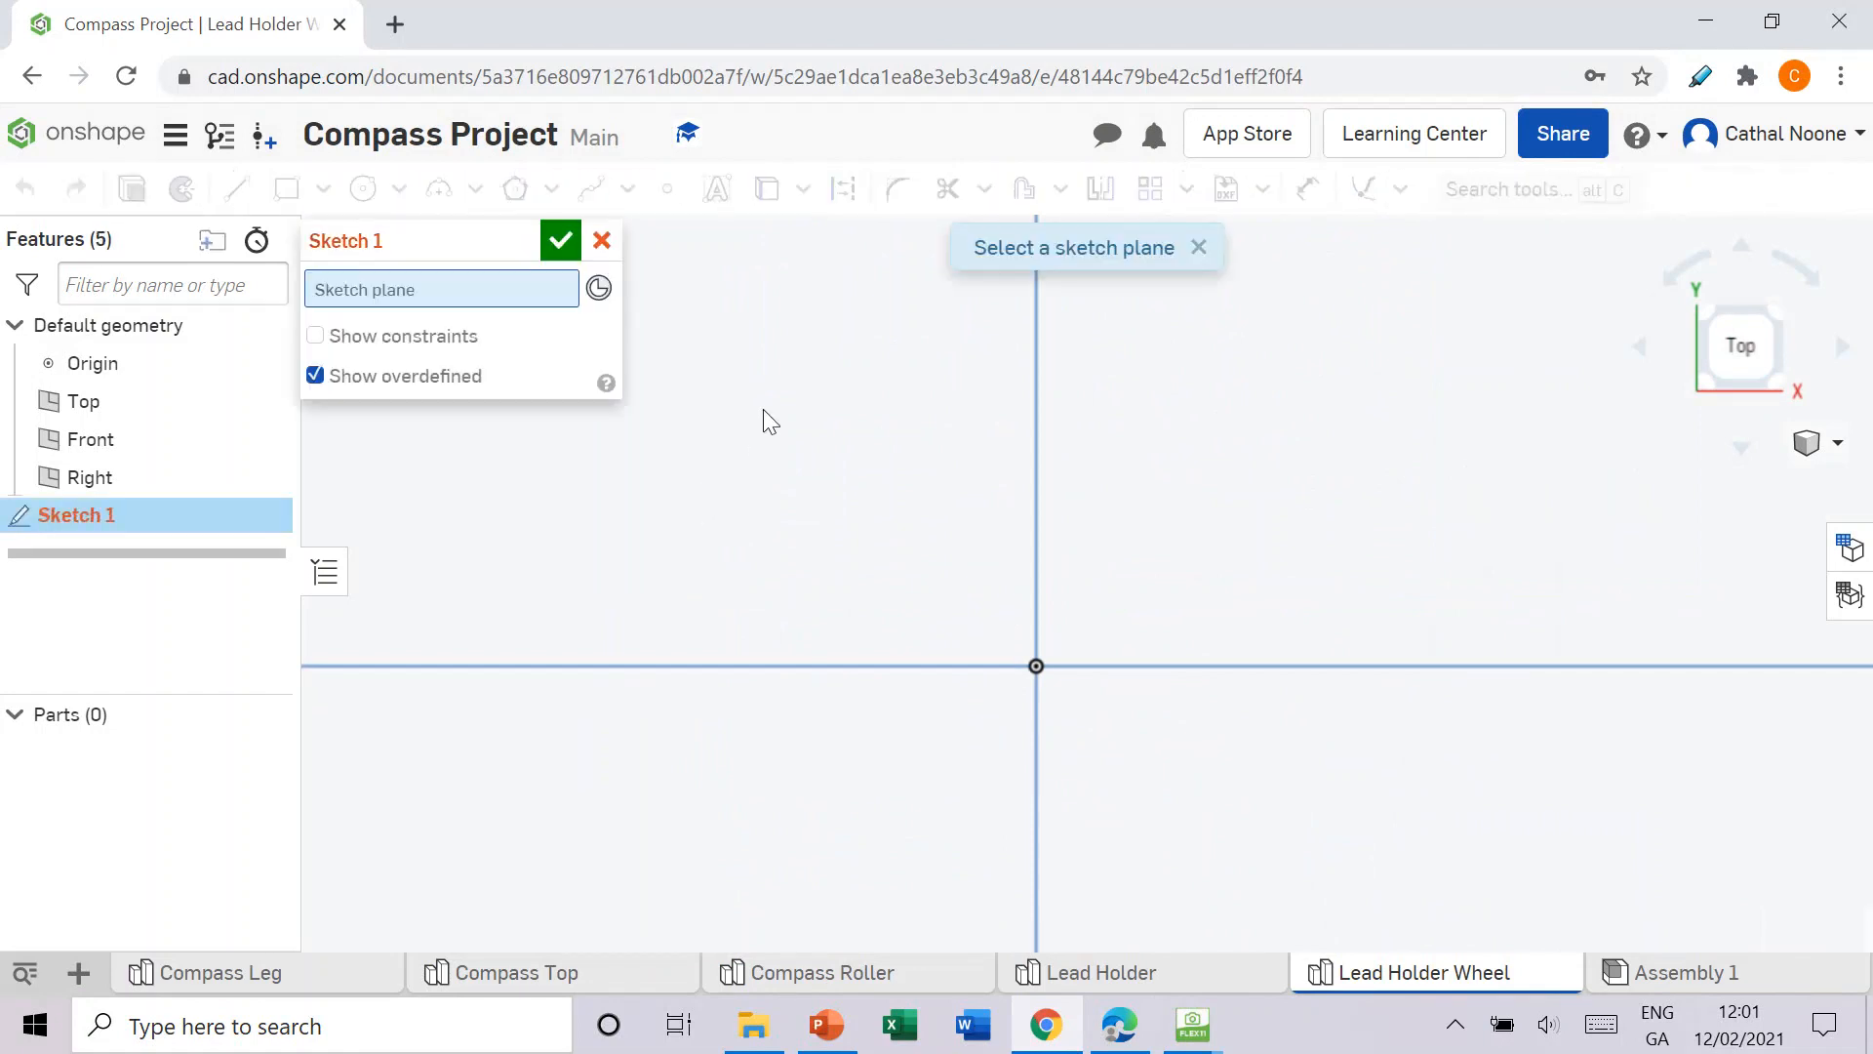
left_click(821, 451)
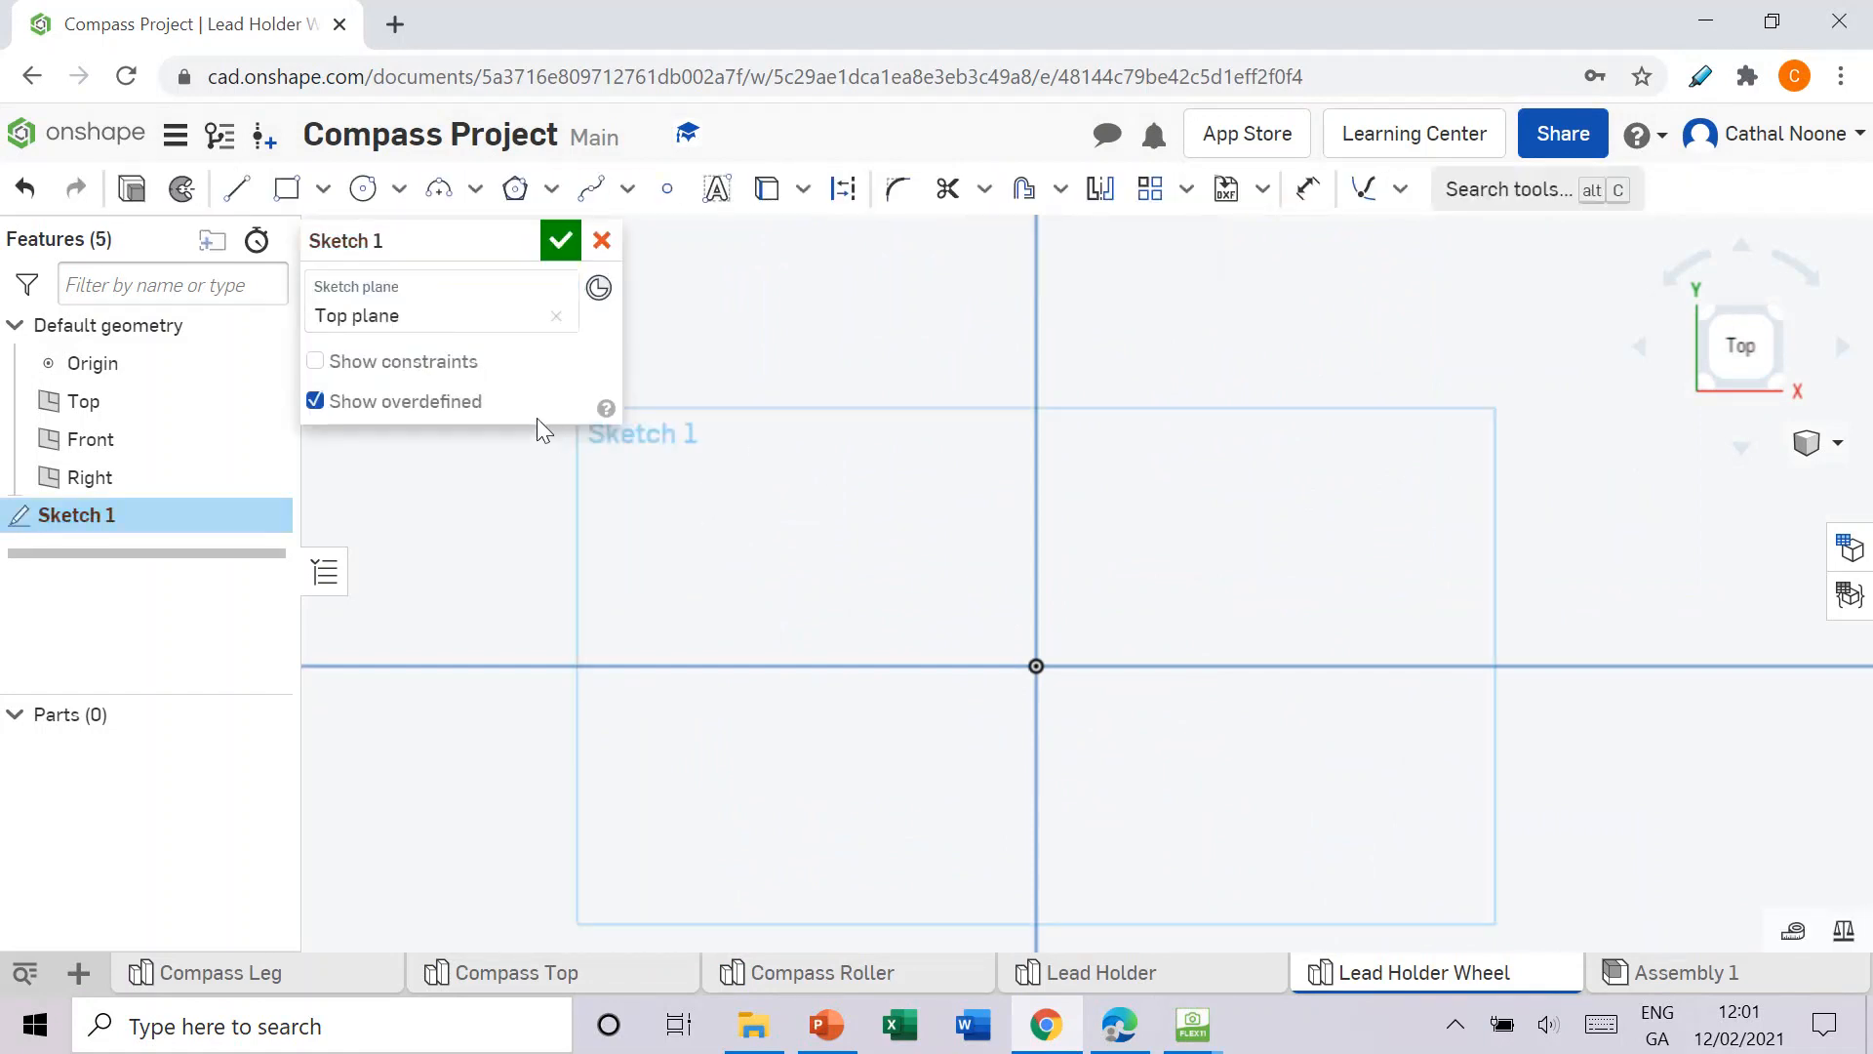
left_click(363, 190)
left_click(1036, 665)
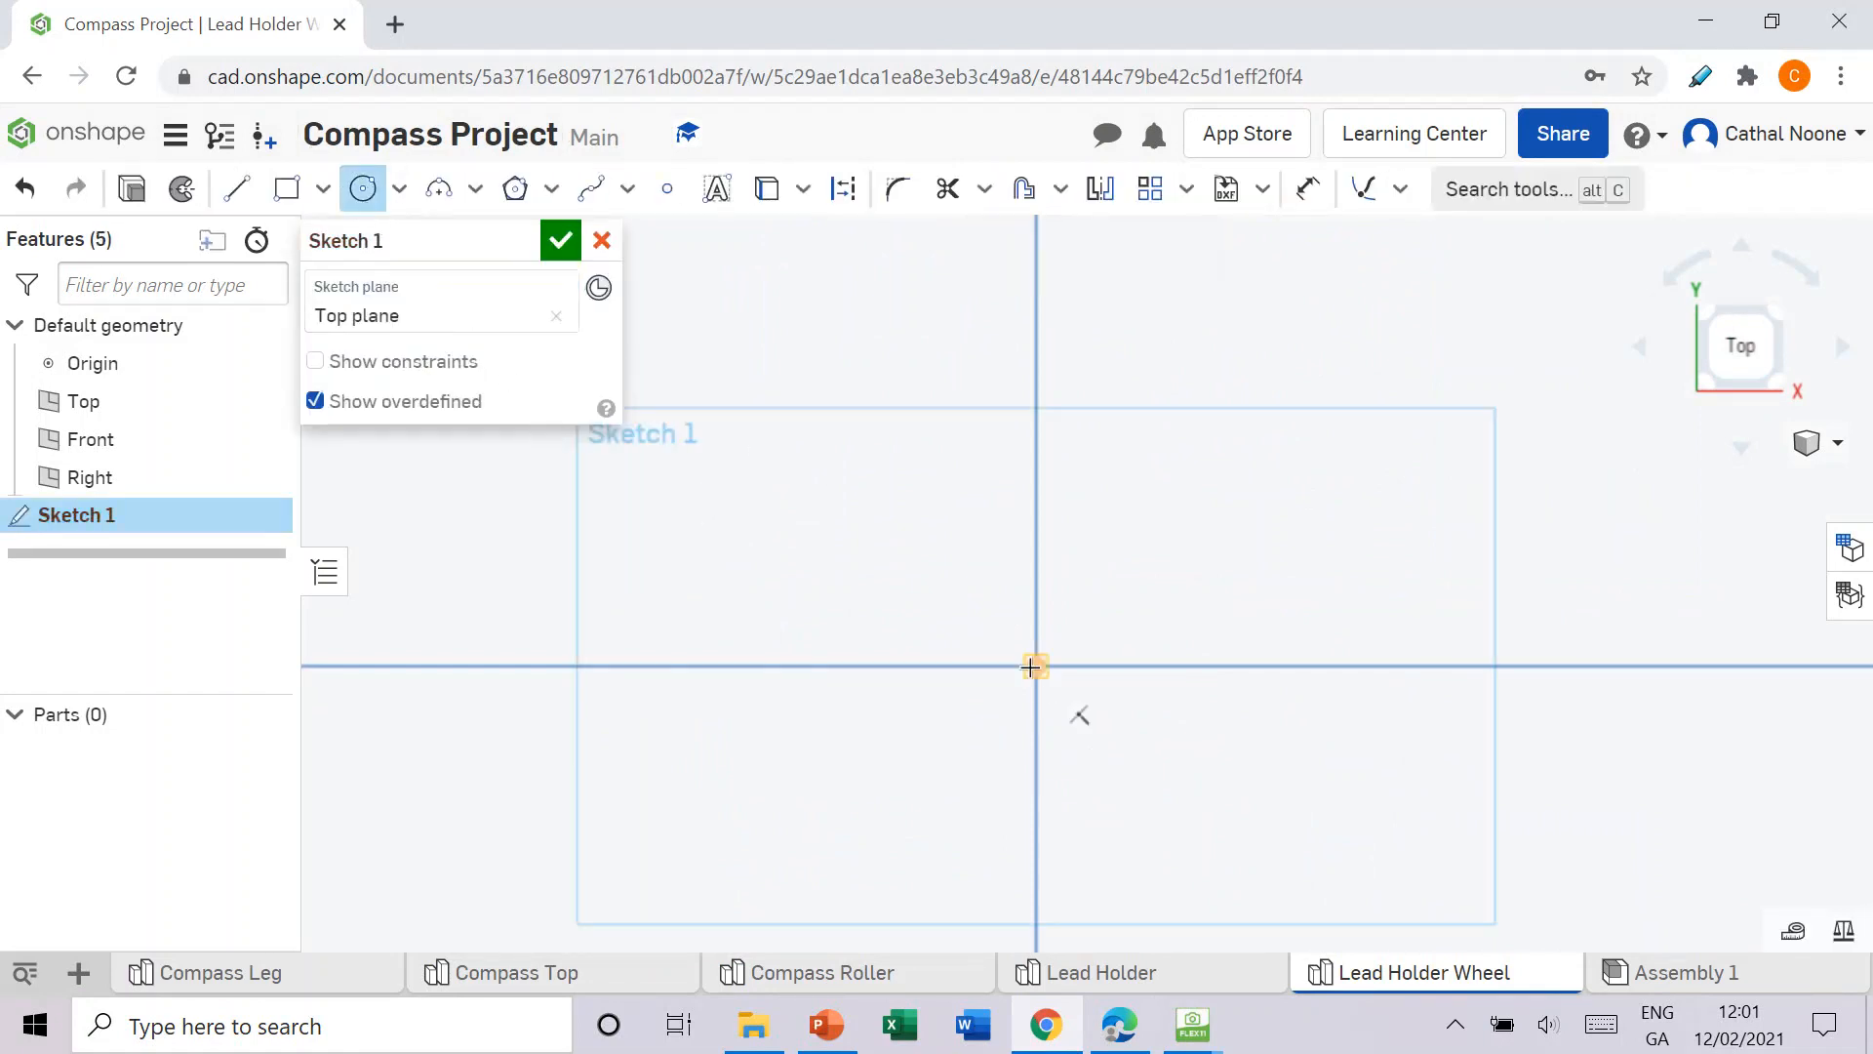
left_click(1170, 723)
type("5")
key("Return")
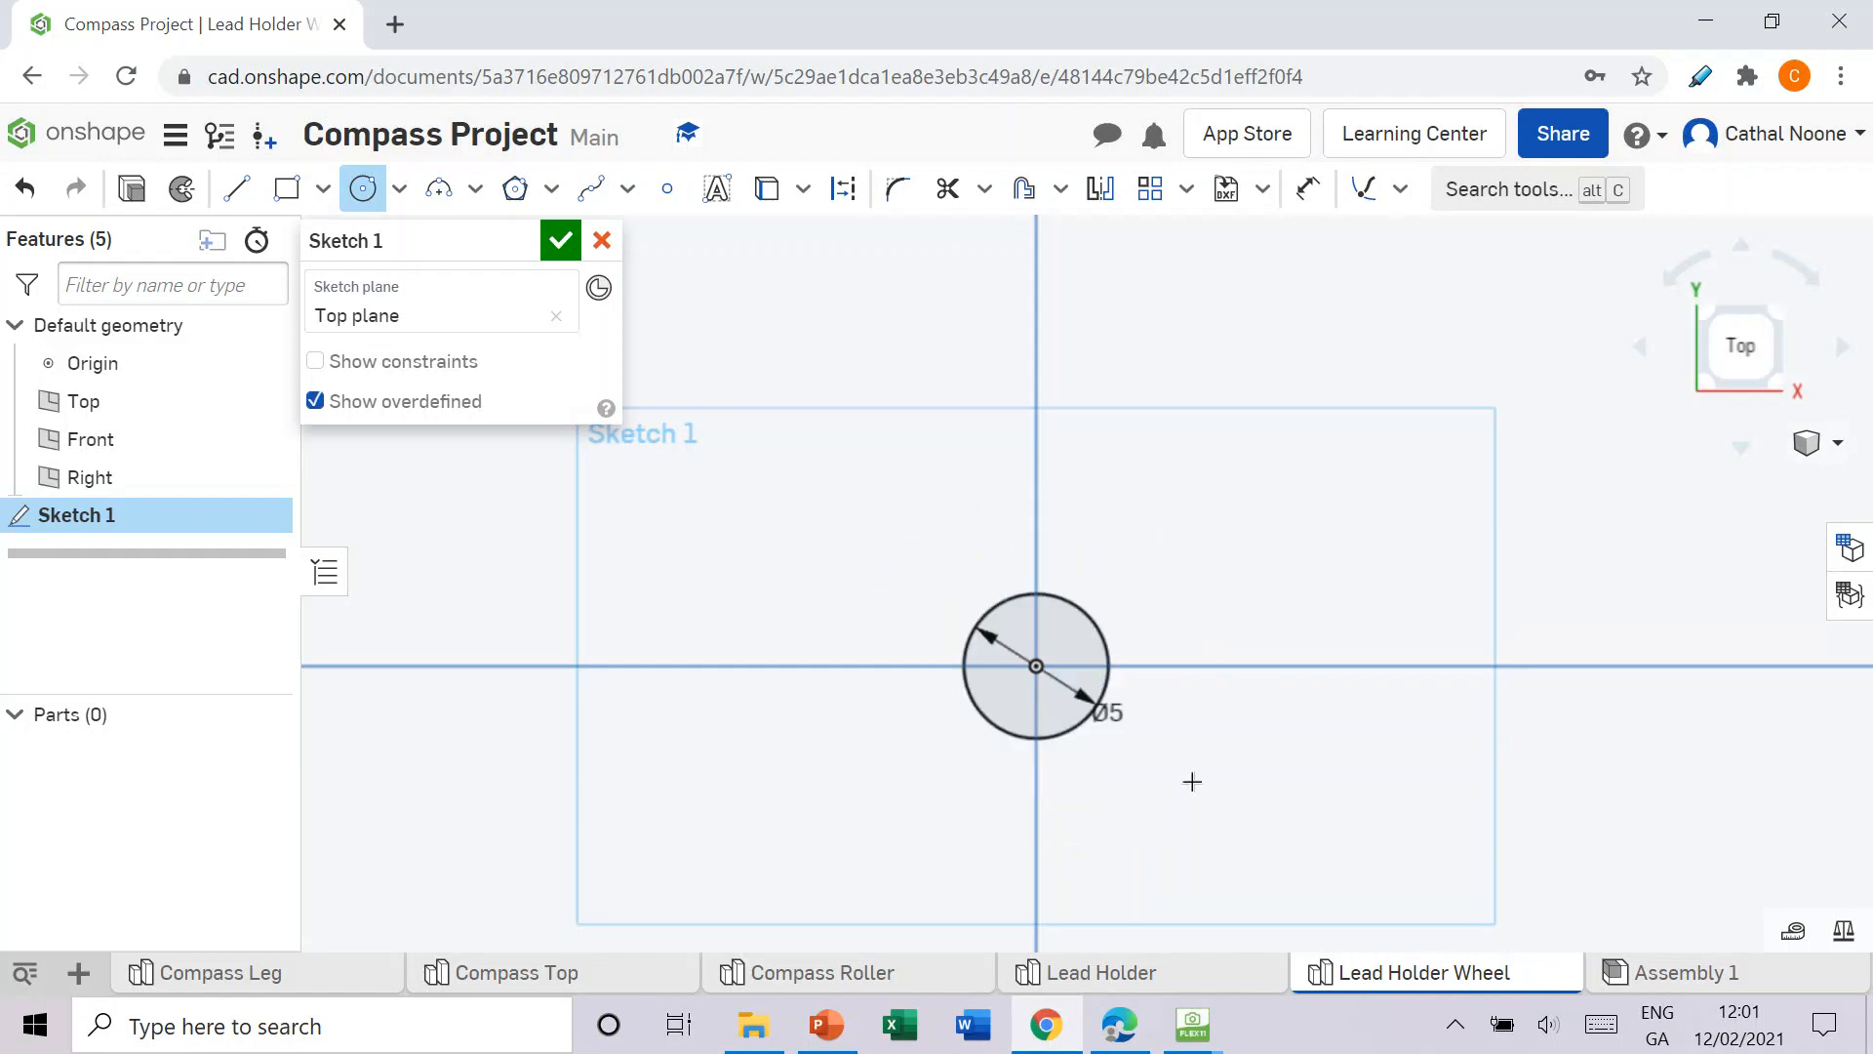
left_click(560, 240)
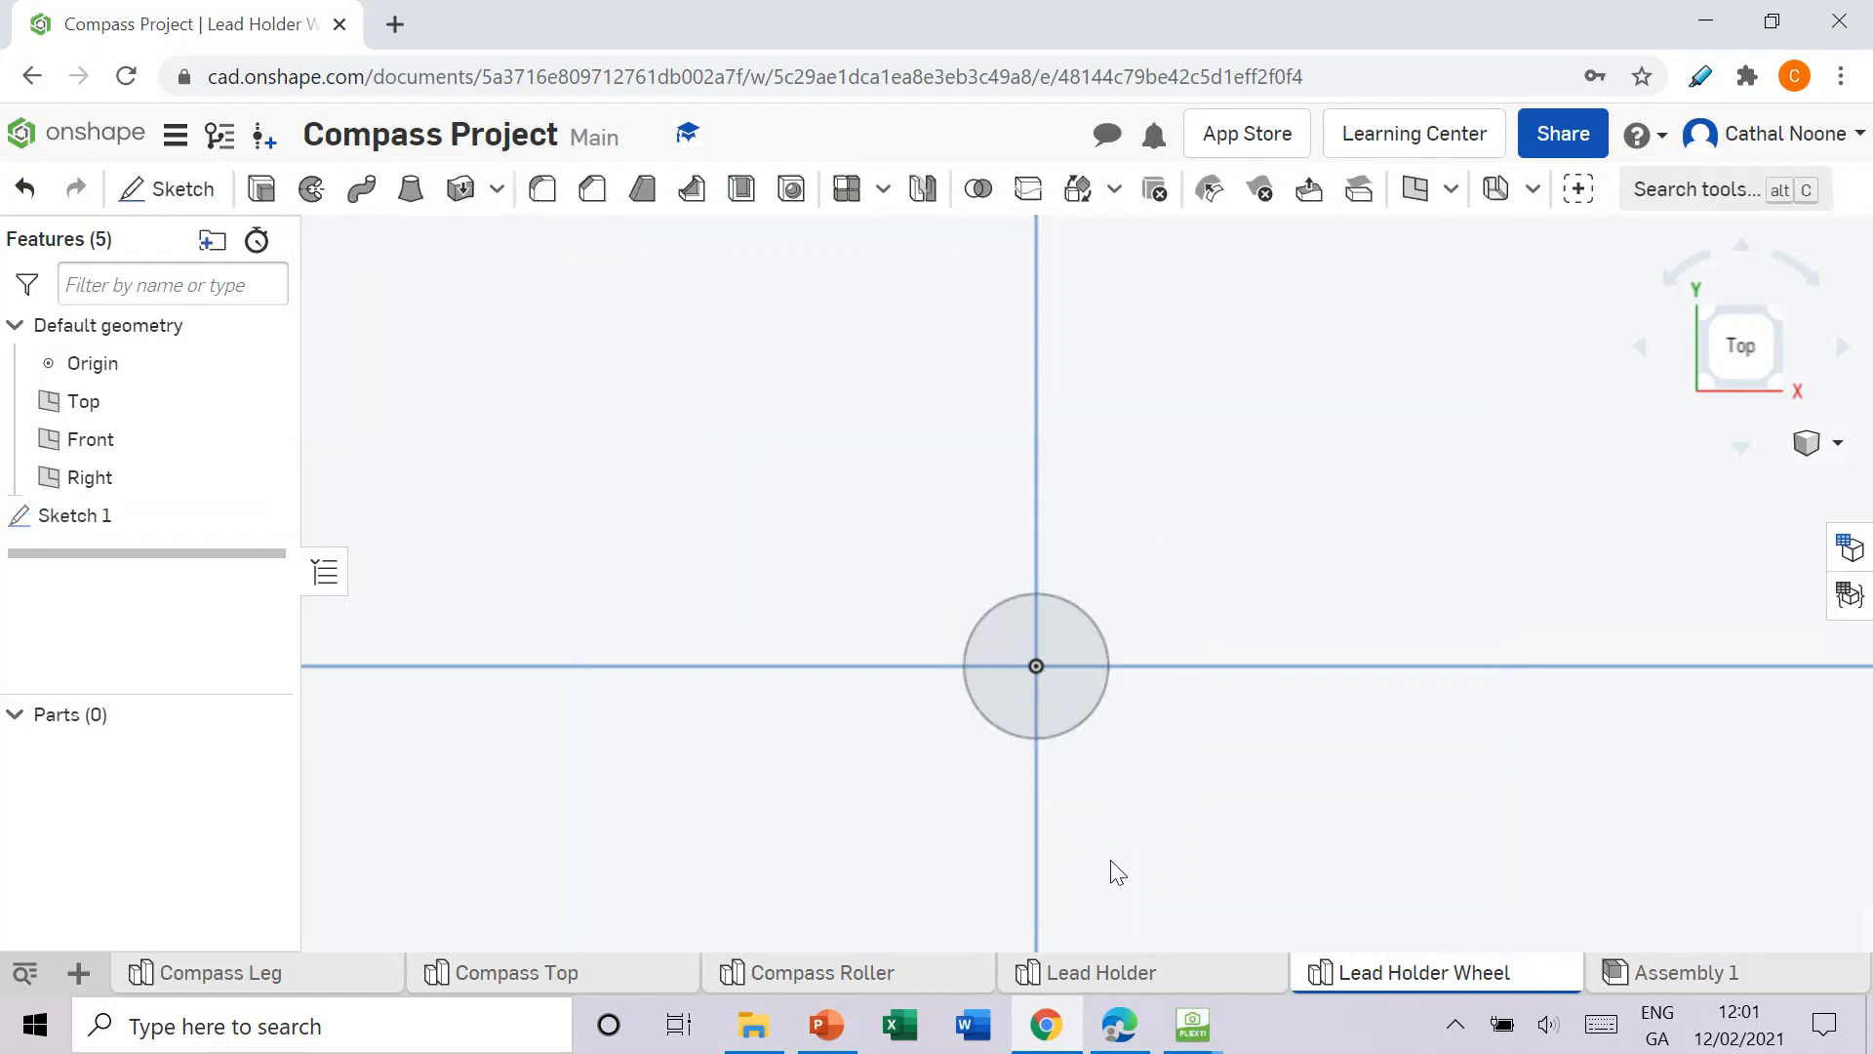
Step: Switch to the project PDF, read the Step 2 instruction for extruding the wheel, and return to Onshape
left_click(1150, 1024)
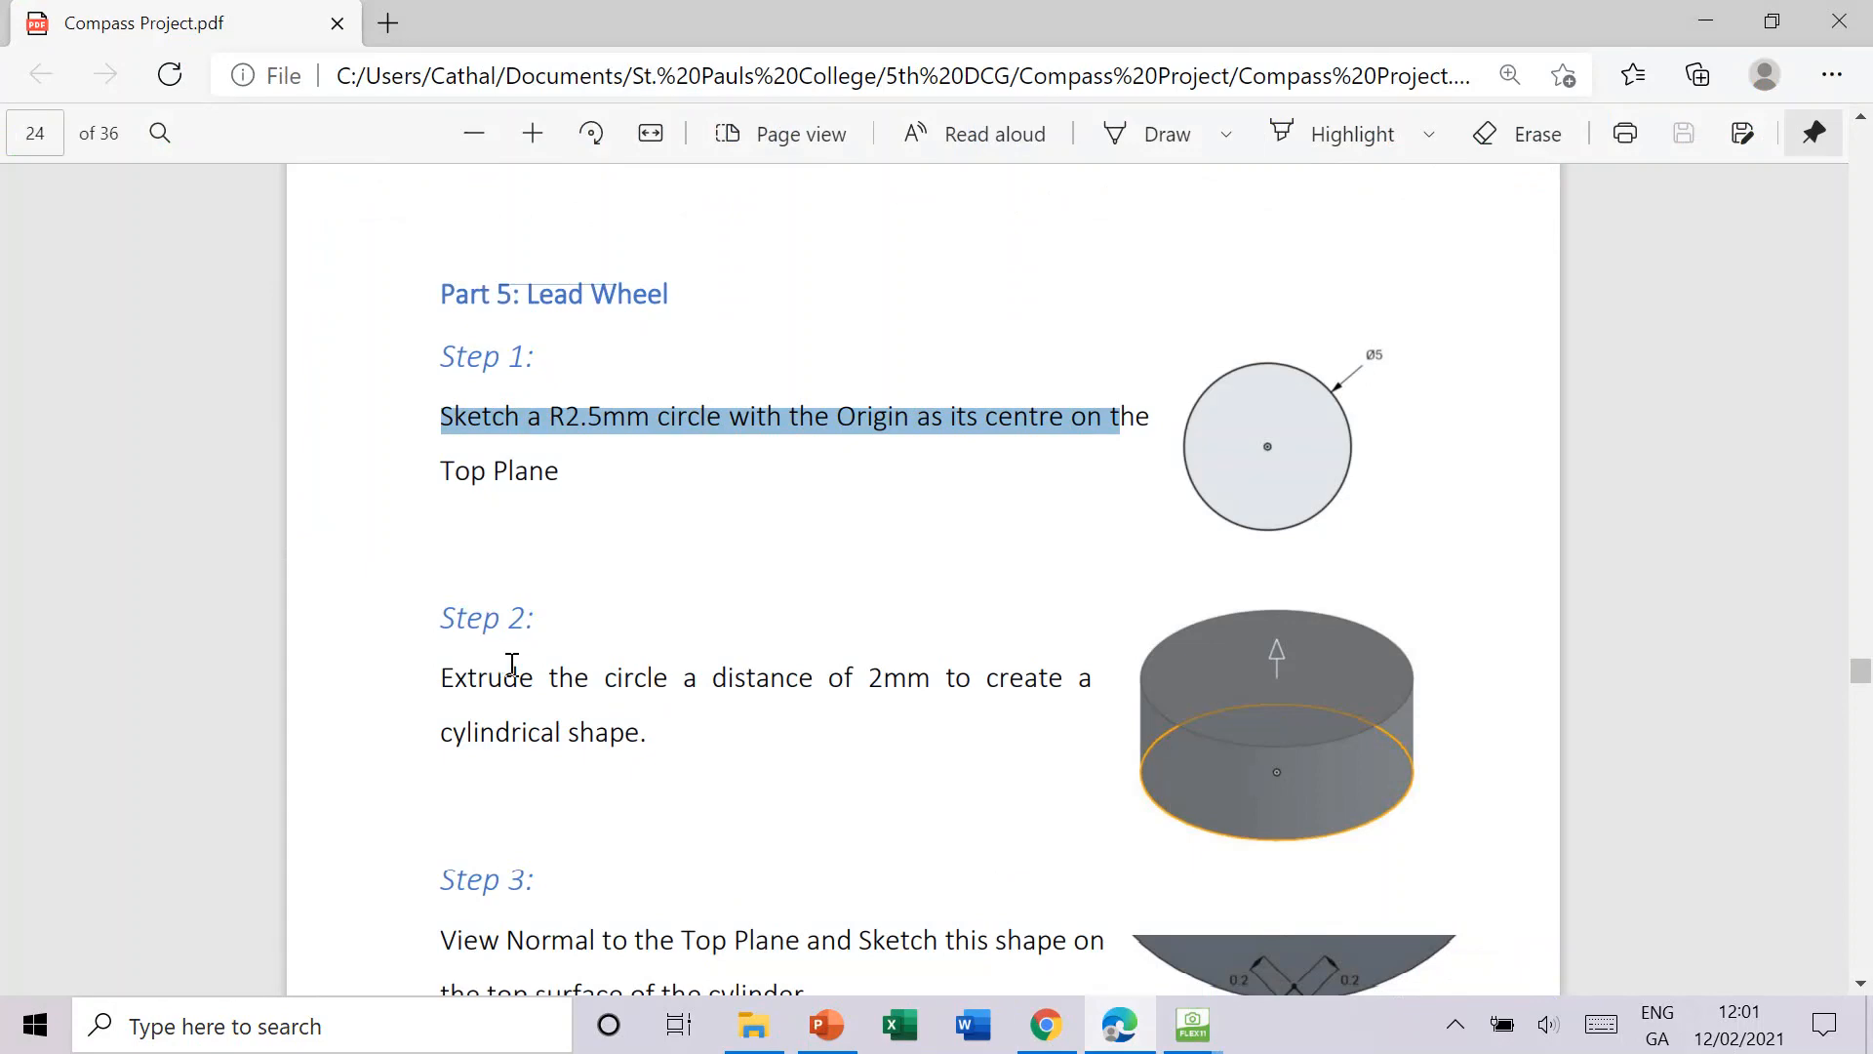
left_click(473, 625)
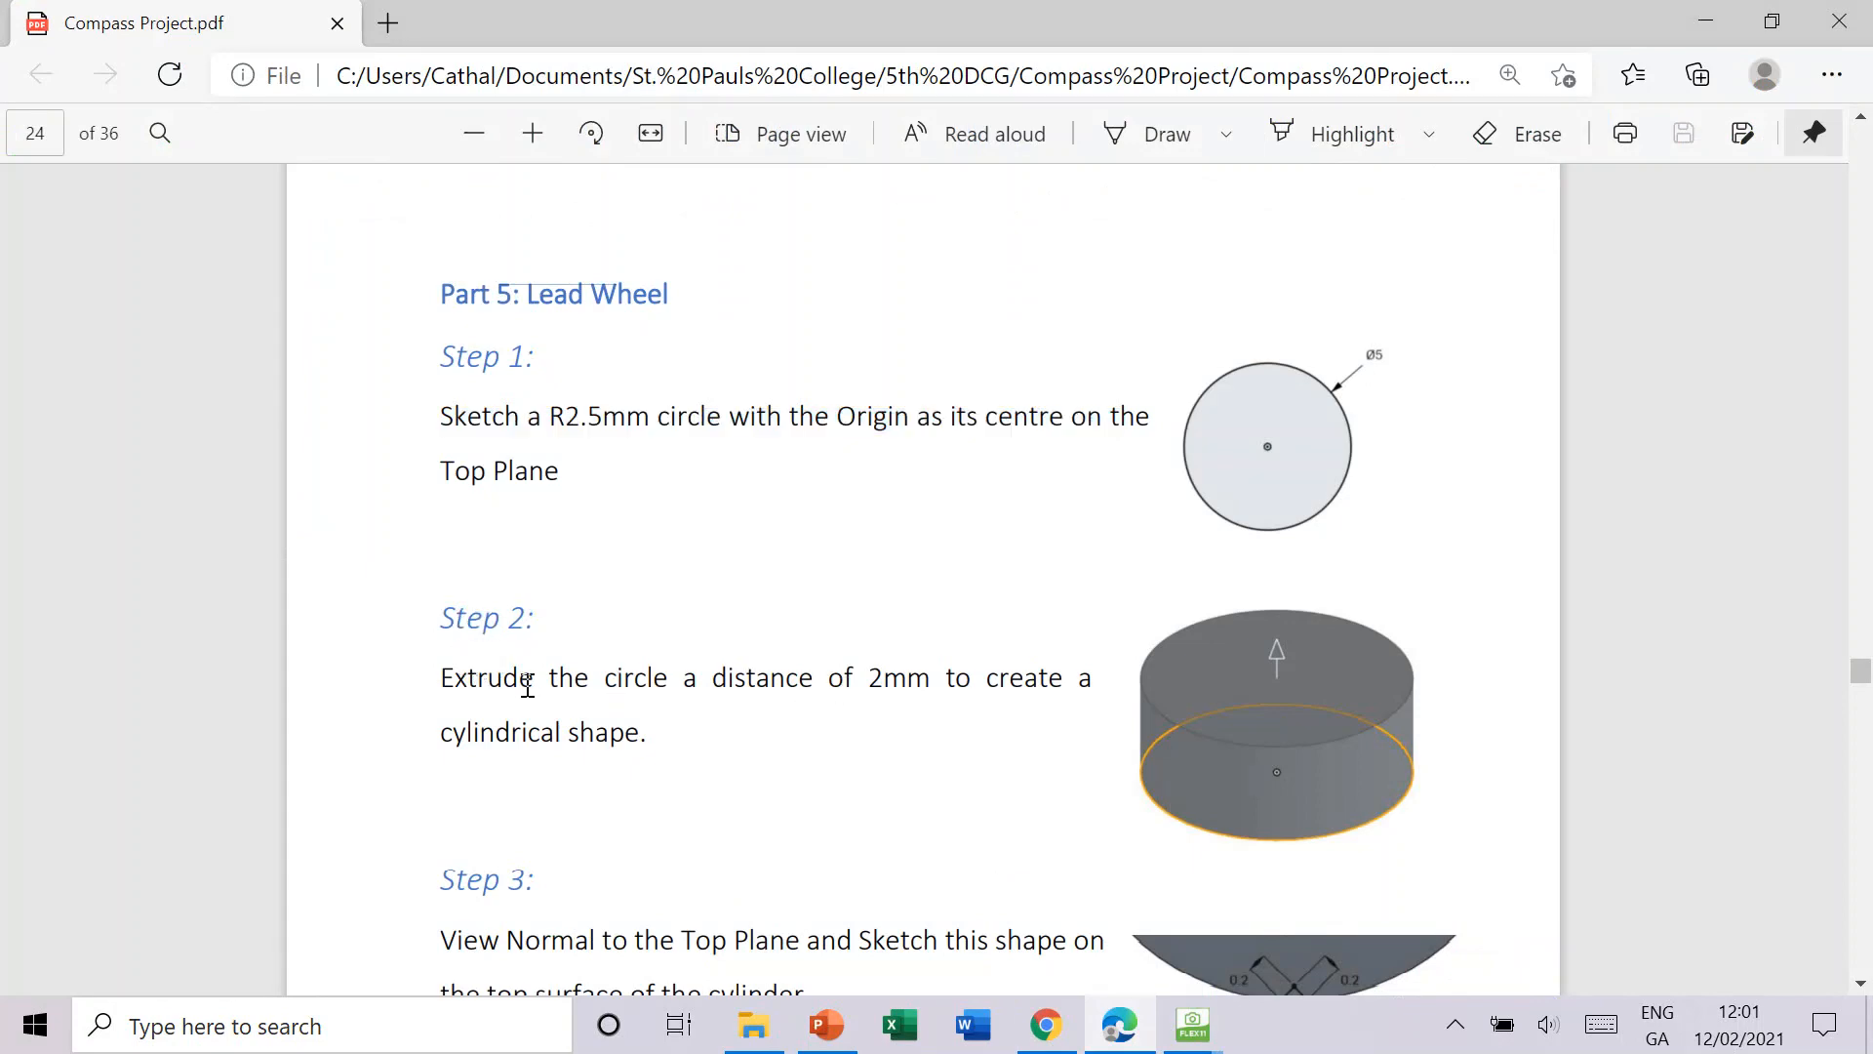
left_click_drag(456, 683, 835, 722)
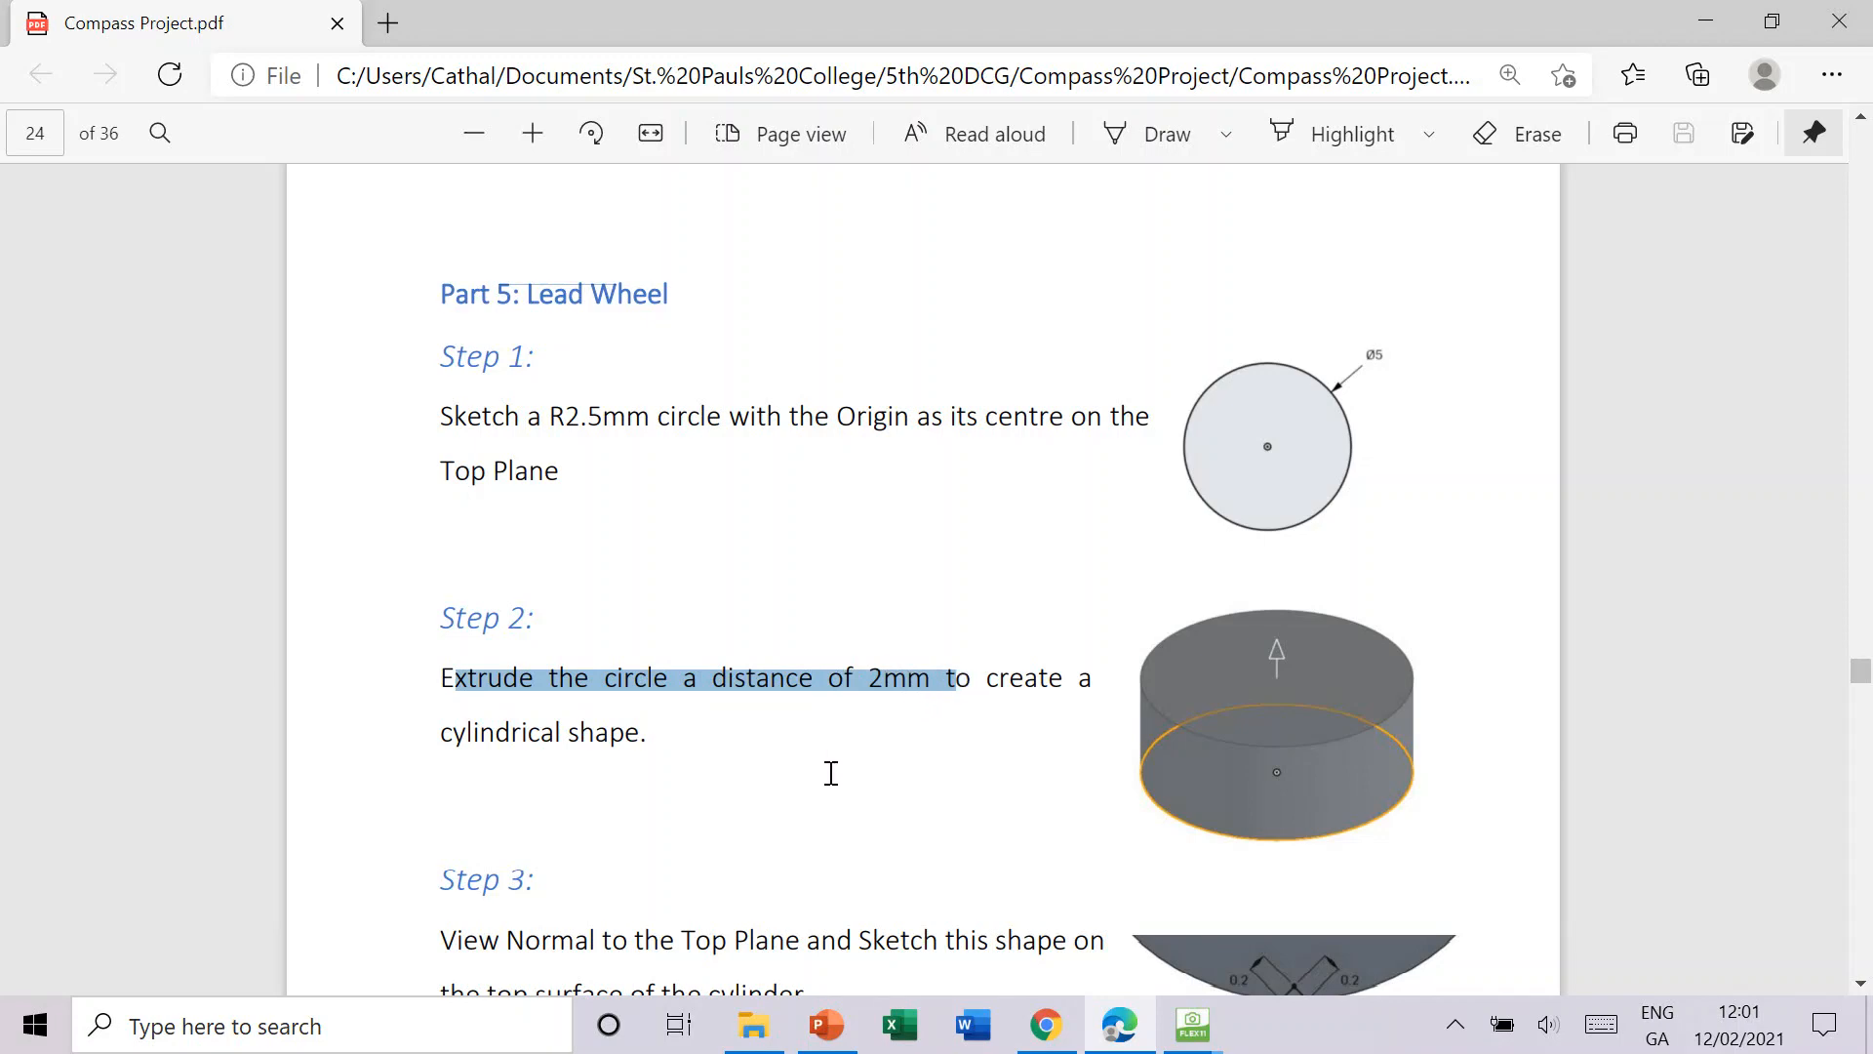
left_click(1046, 1025)
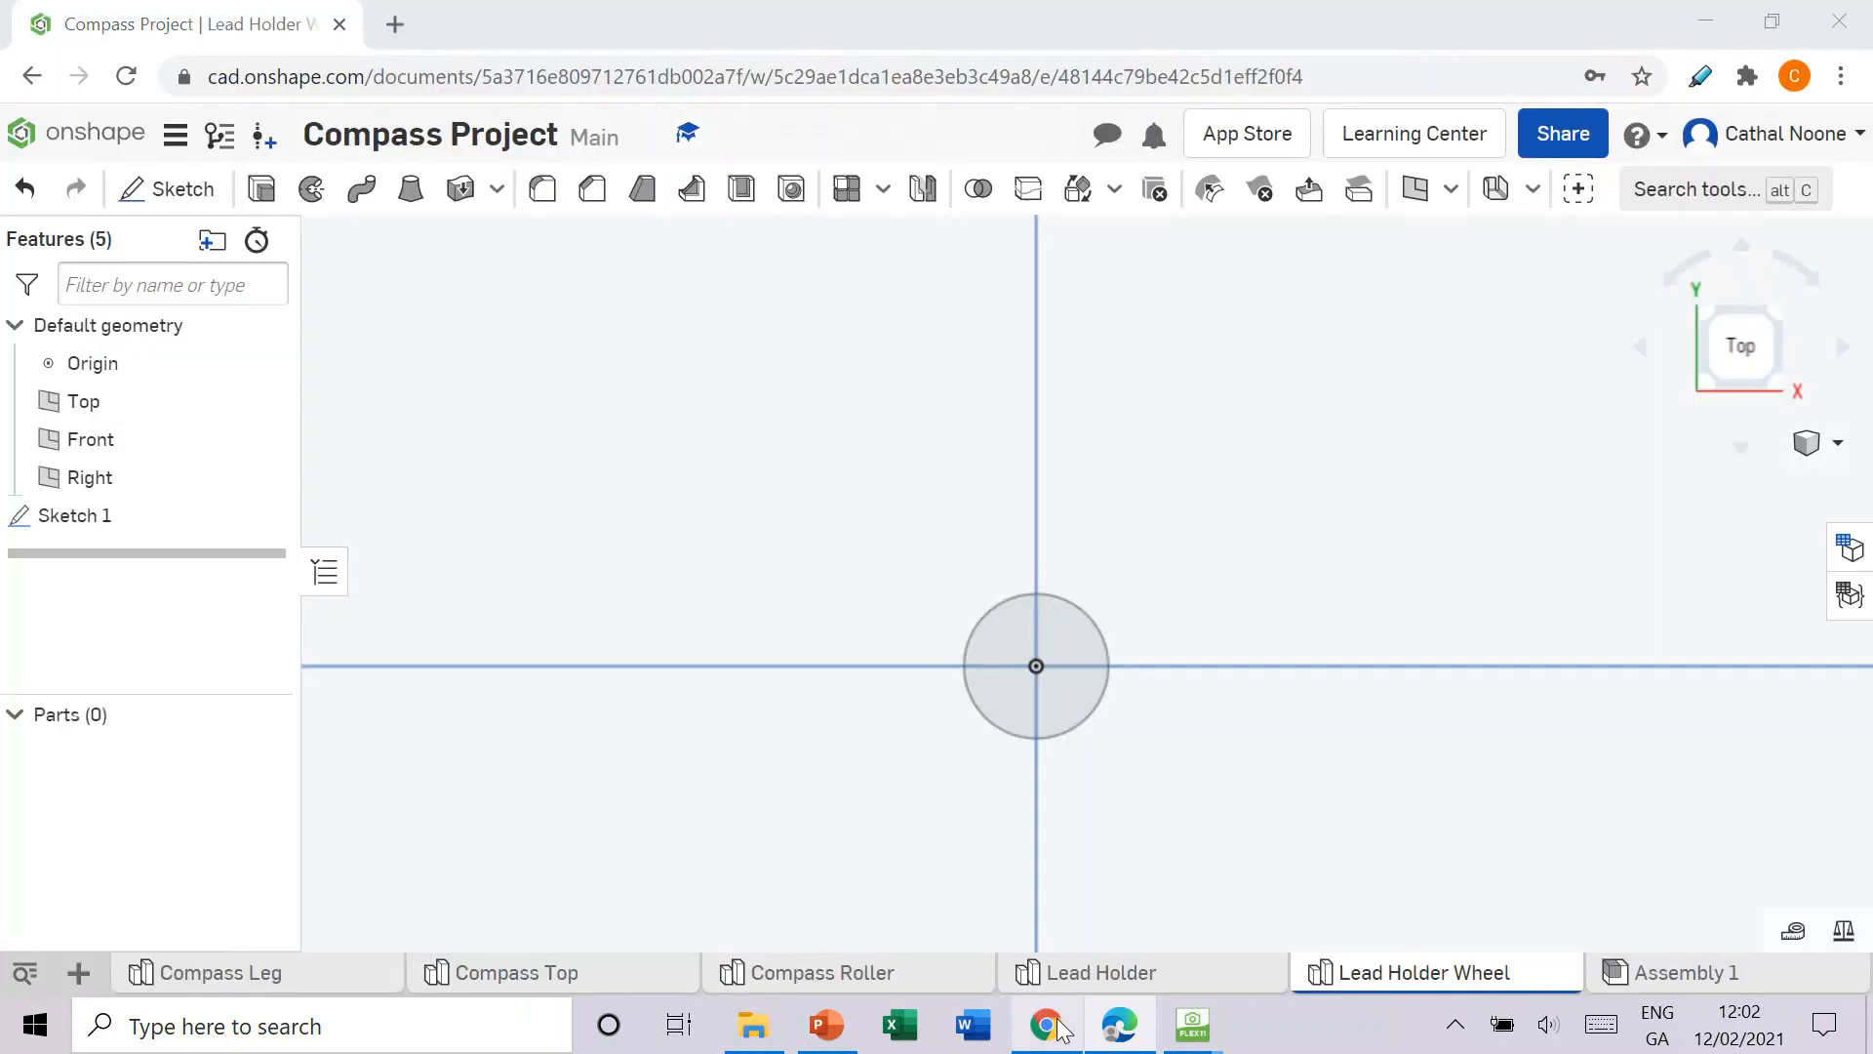
Step: Extrude the circle 2 mm as a new solid and inspect the cylinder in an isometric view
left_click(261, 190)
left_click(551, 449)
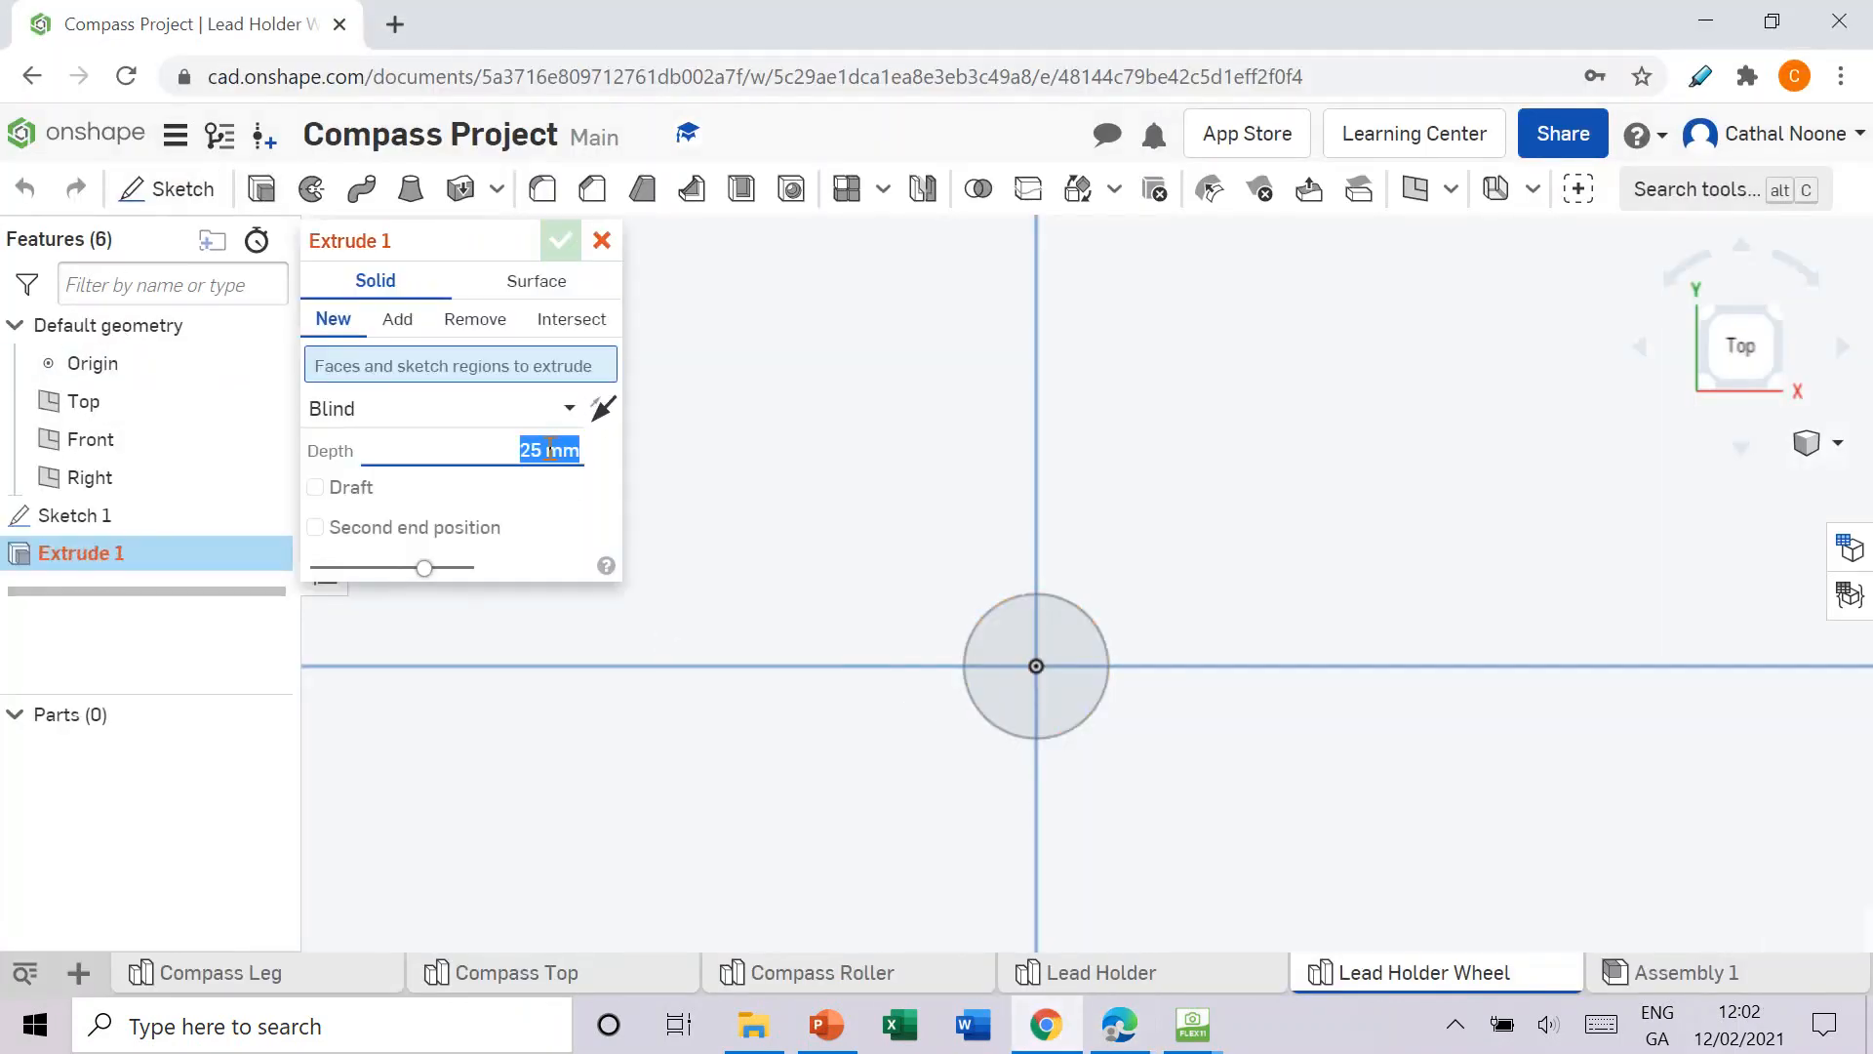
type("2")
left_click(1028, 640)
left_click(561, 240)
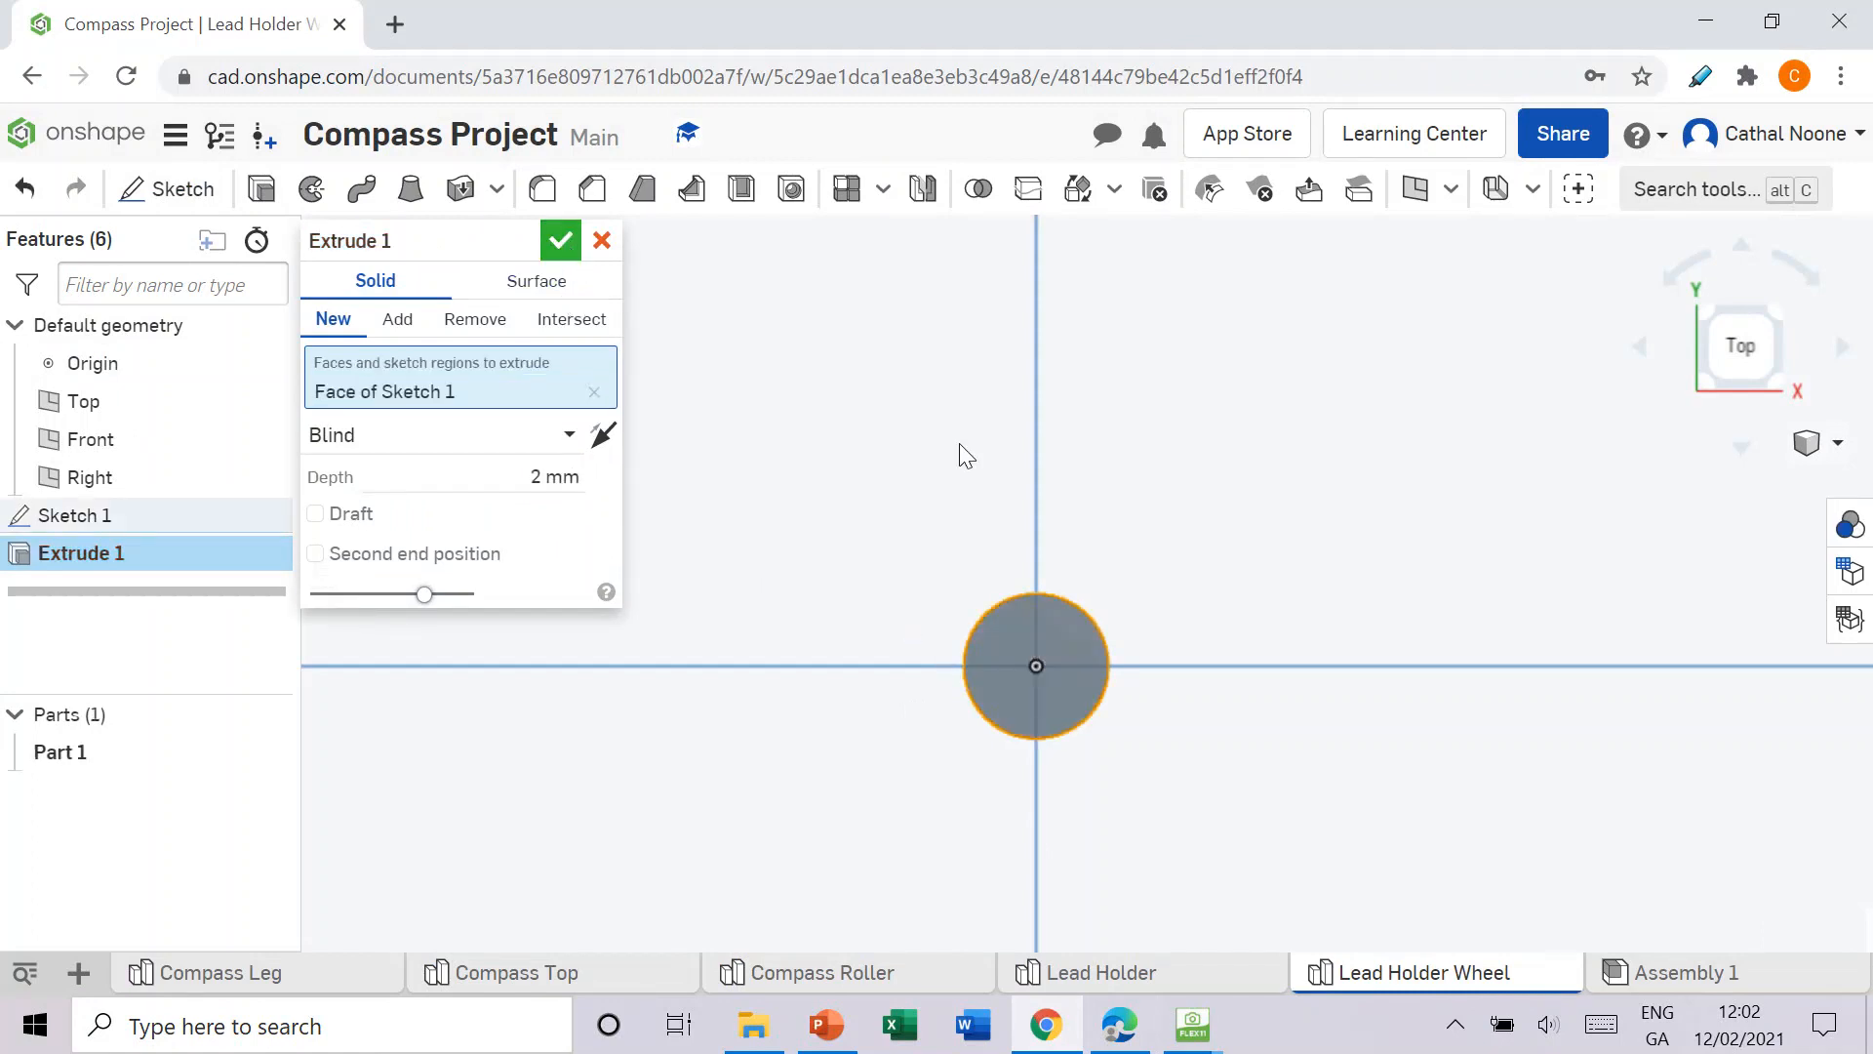
left_click(1780, 309)
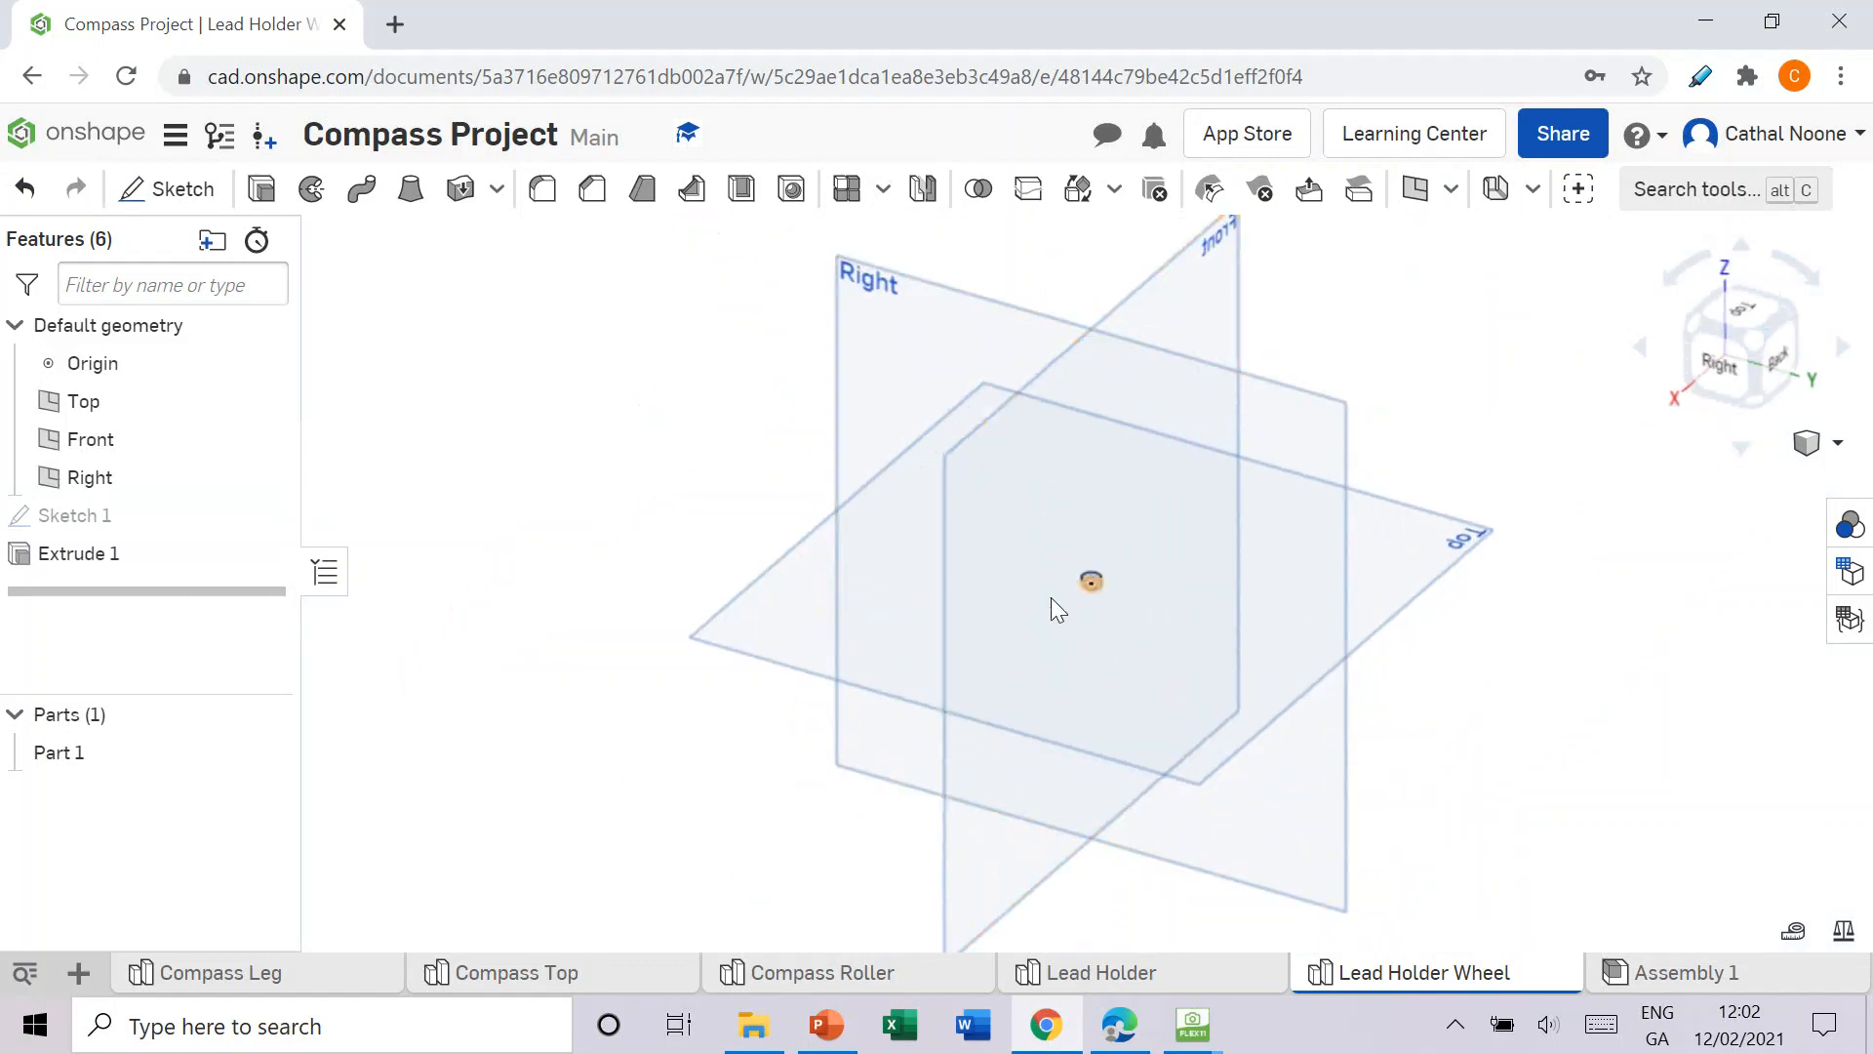
scroll(1269, 473, "up", 4)
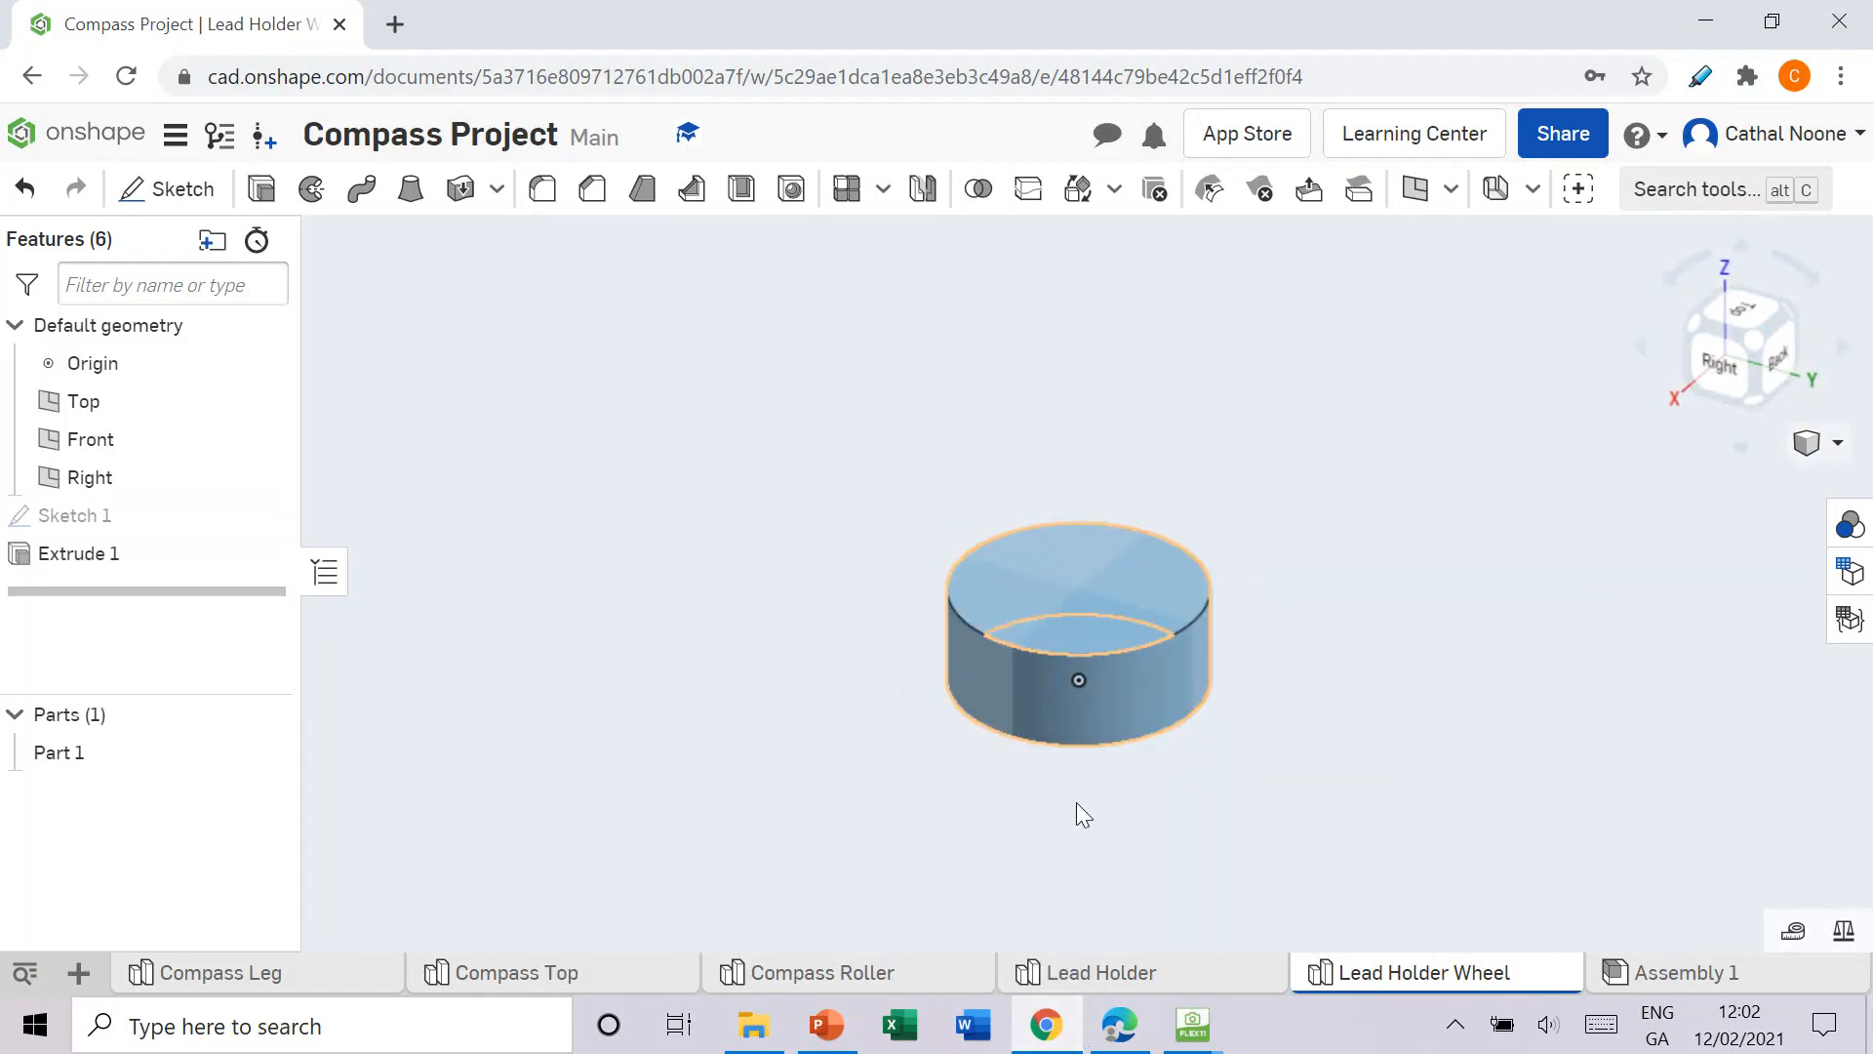
Step: Switch to the project PDF, read the Step 3 instruction for the notch sketch, and return to Onshape
left_click(1137, 1042)
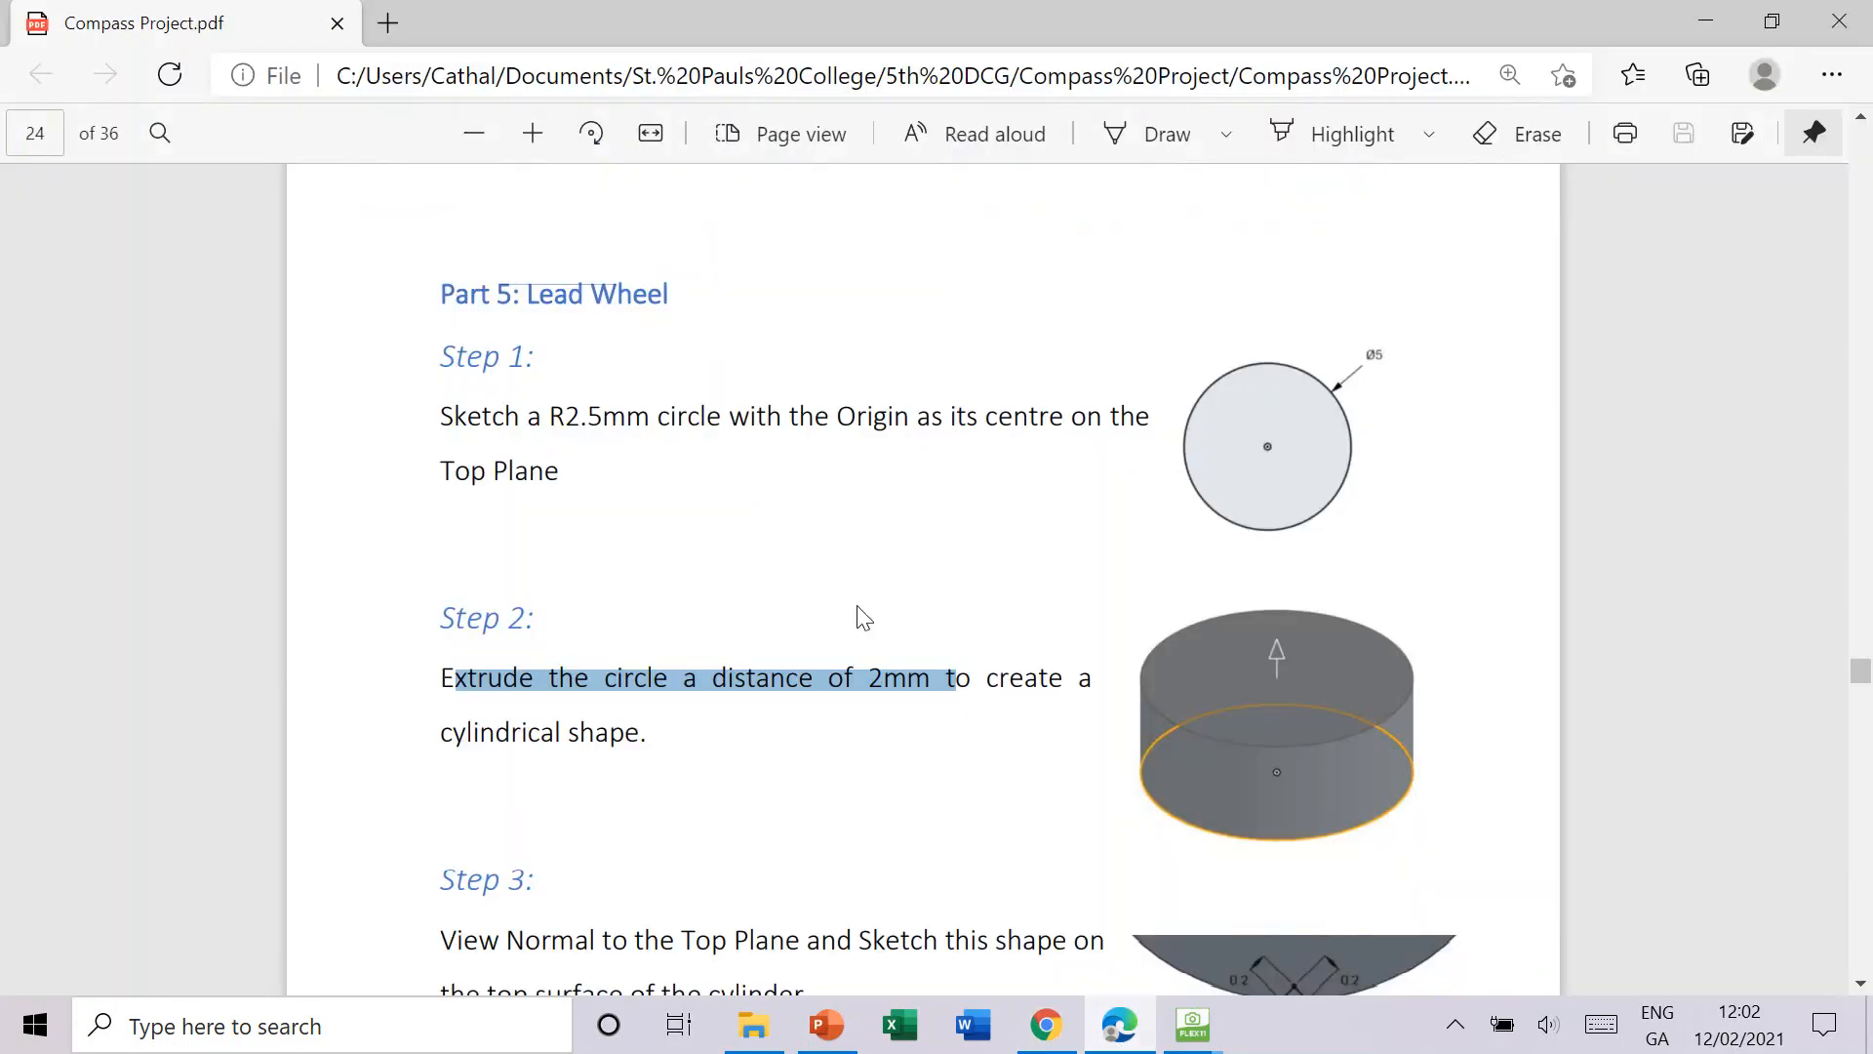
scroll(861, 617, "down", 4)
mouse_move(483, 539)
left_mouse_down()
mouse_move(824, 528)
mouse_move(1096, 549)
mouse_move(996, 589)
mouse_move(606, 598)
mouse_move(779, 597)
left_mouse_up()
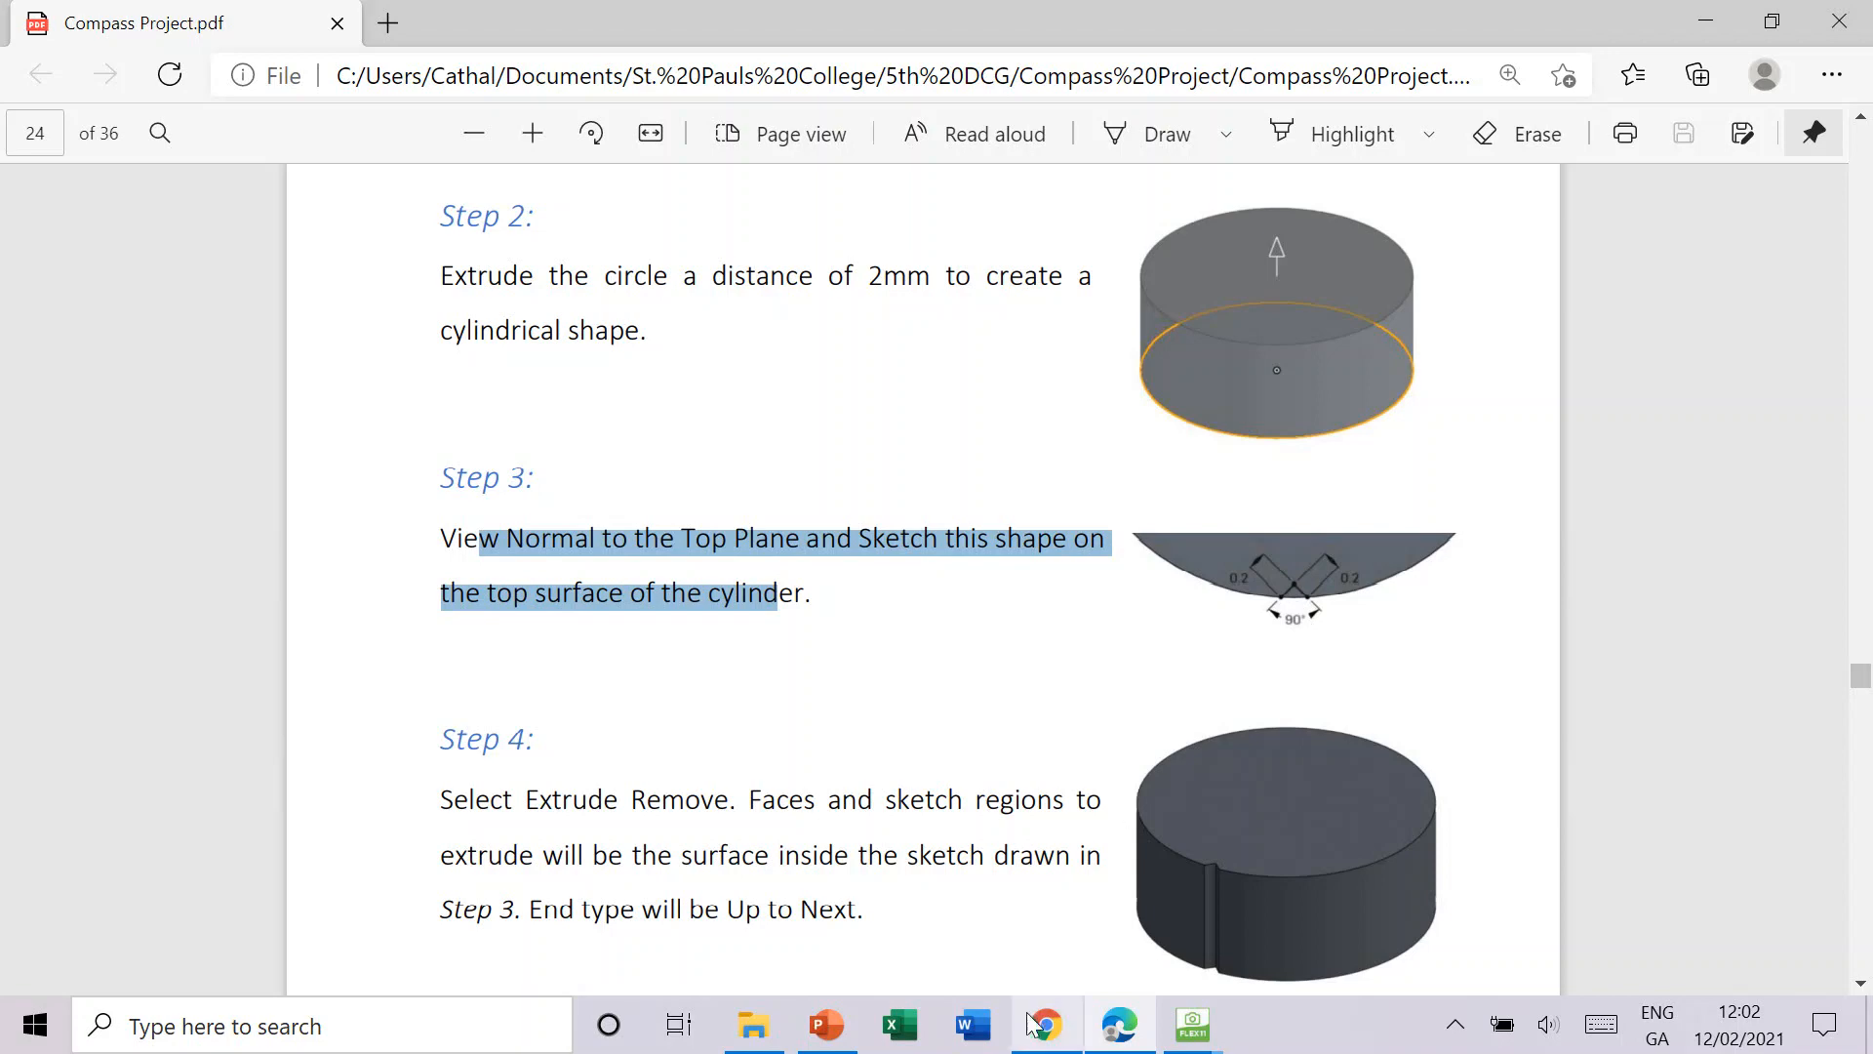
key("alt+Tab")
Step: On the cylinder's top face, sketch an inverted V from the lower edge with its apex on the vertical centreline, legs about 0.8 and 0.7 mm
left_click(1736, 310)
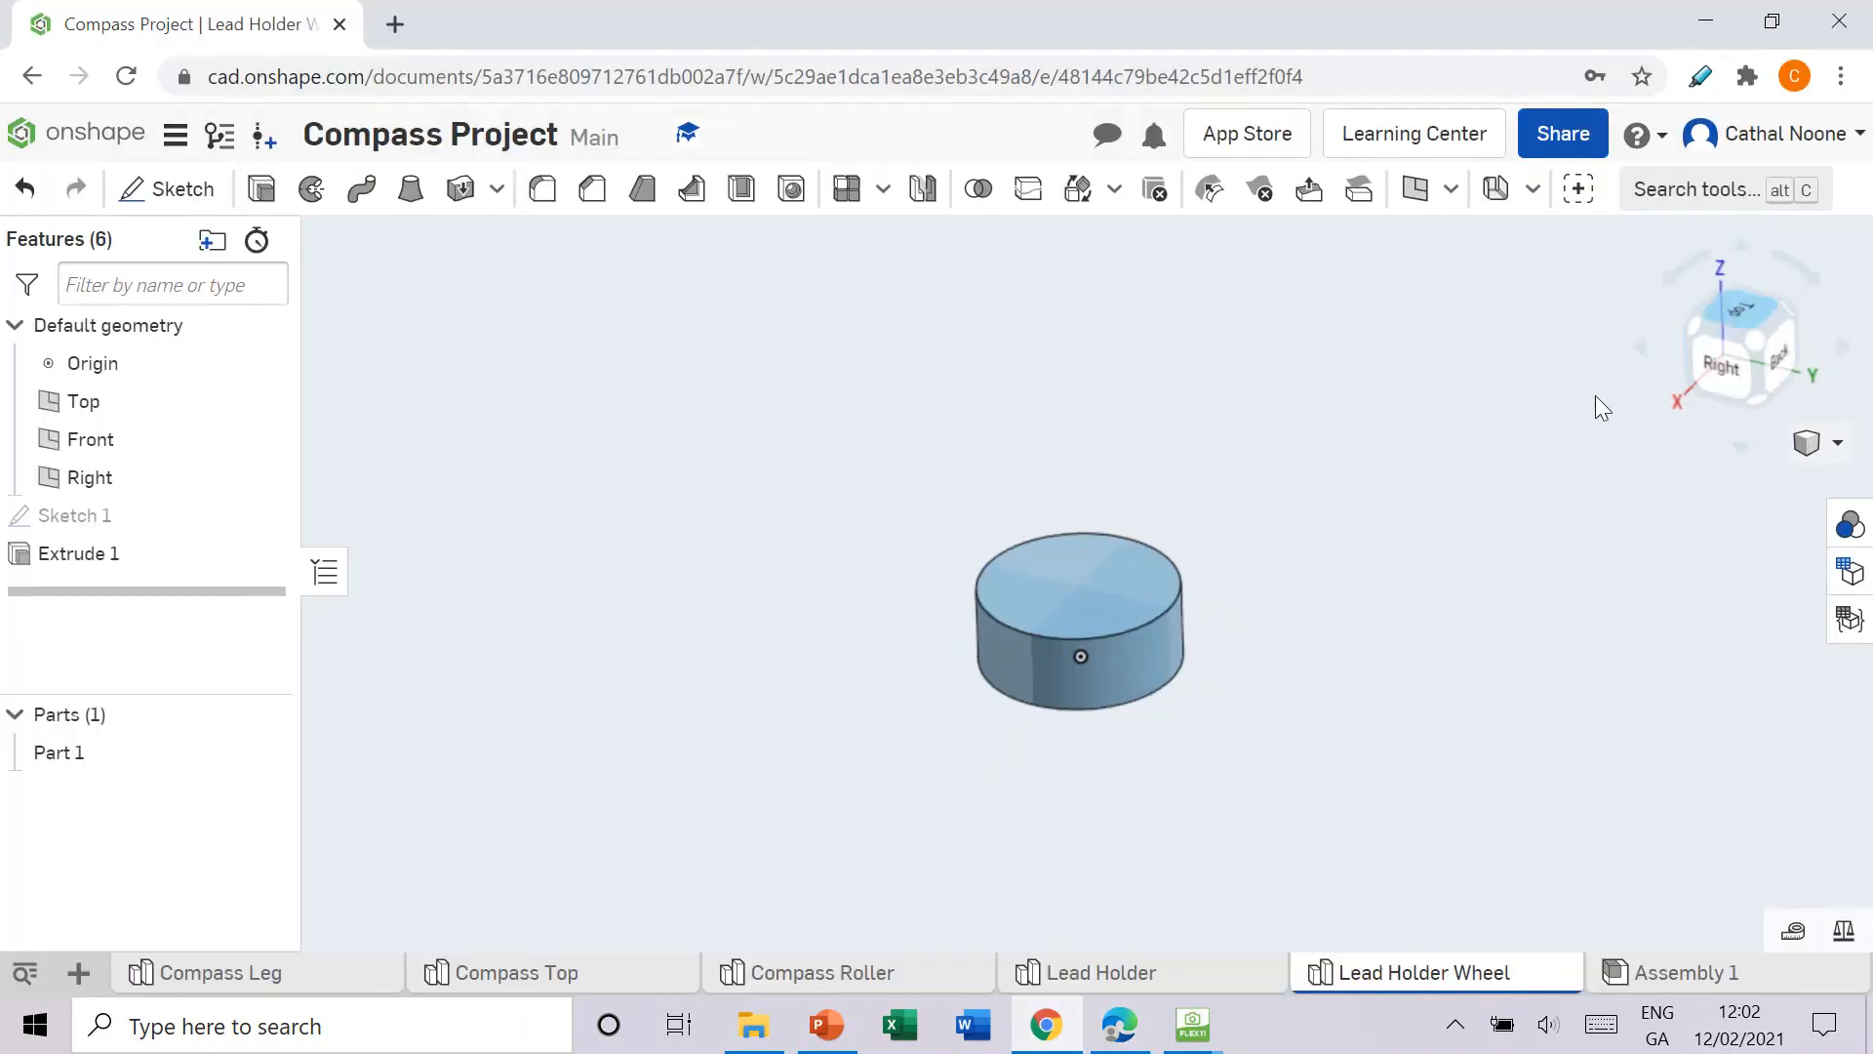
scroll(820, 552, "up", 3)
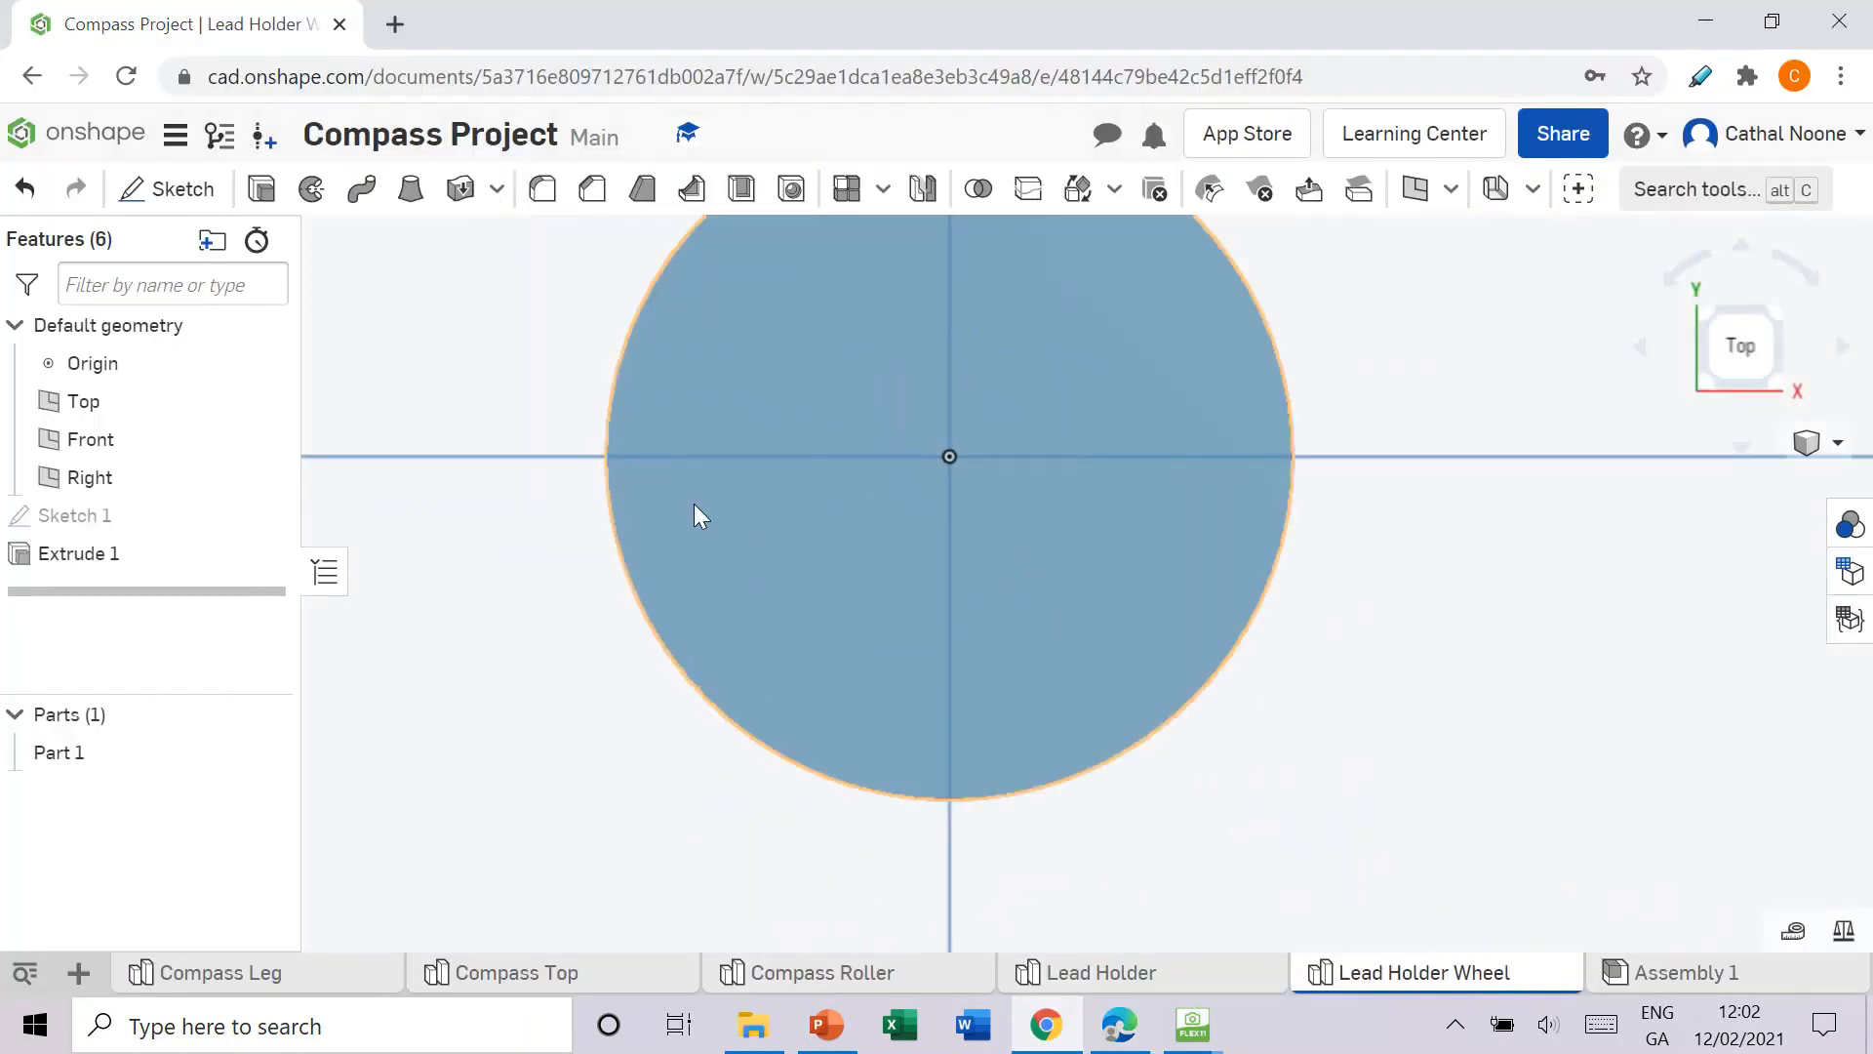
left_click(166, 188)
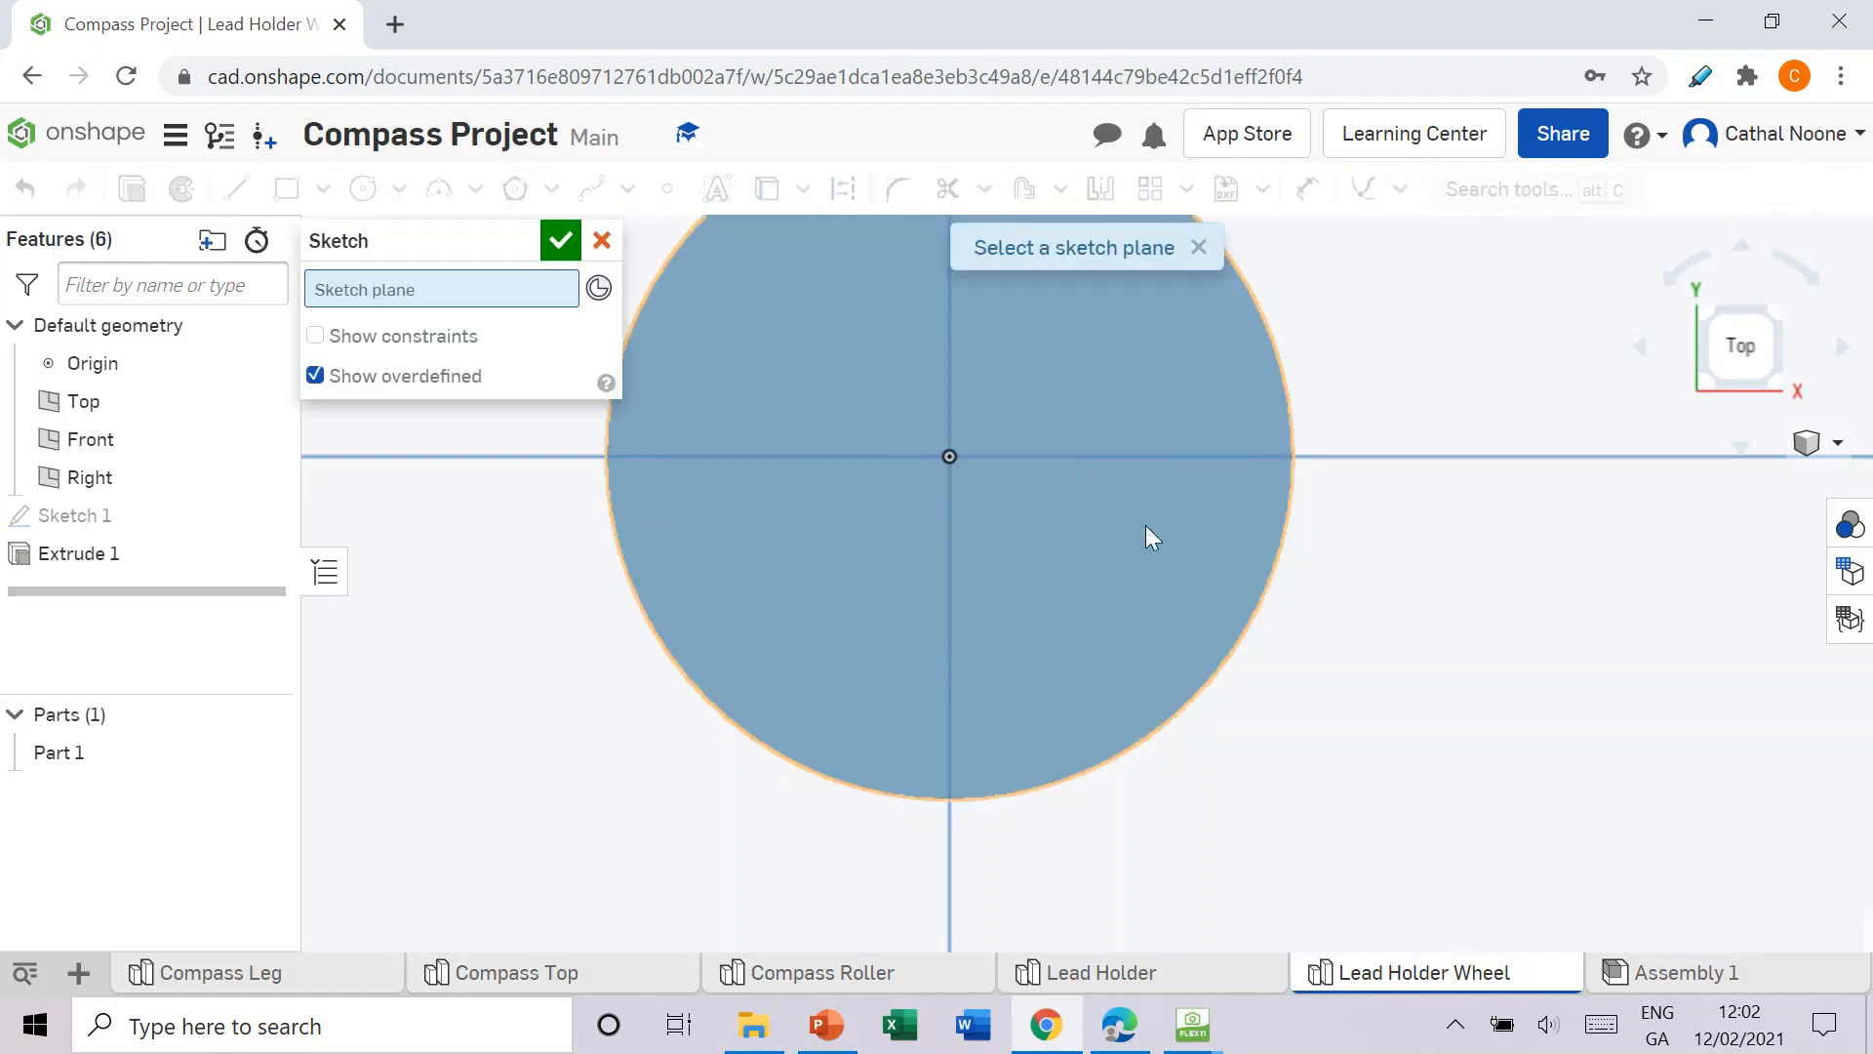
left_click(1132, 584)
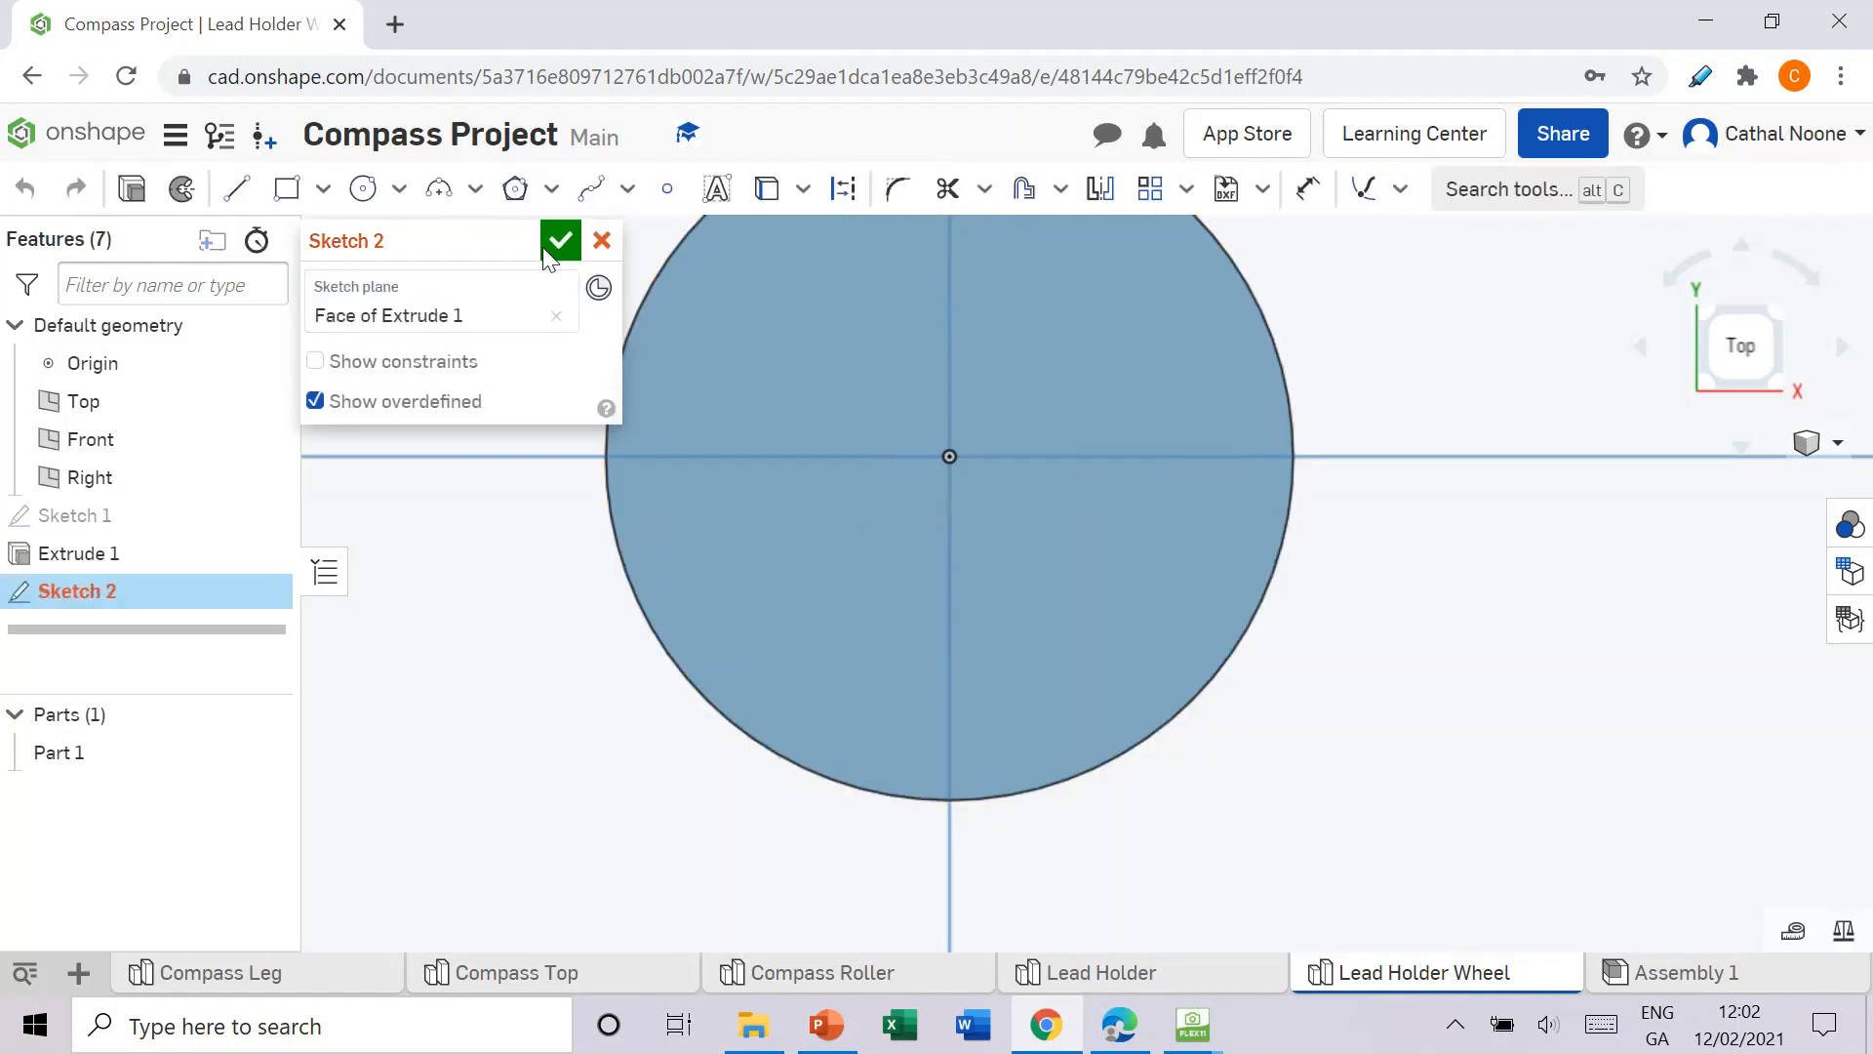
left_click(236, 188)
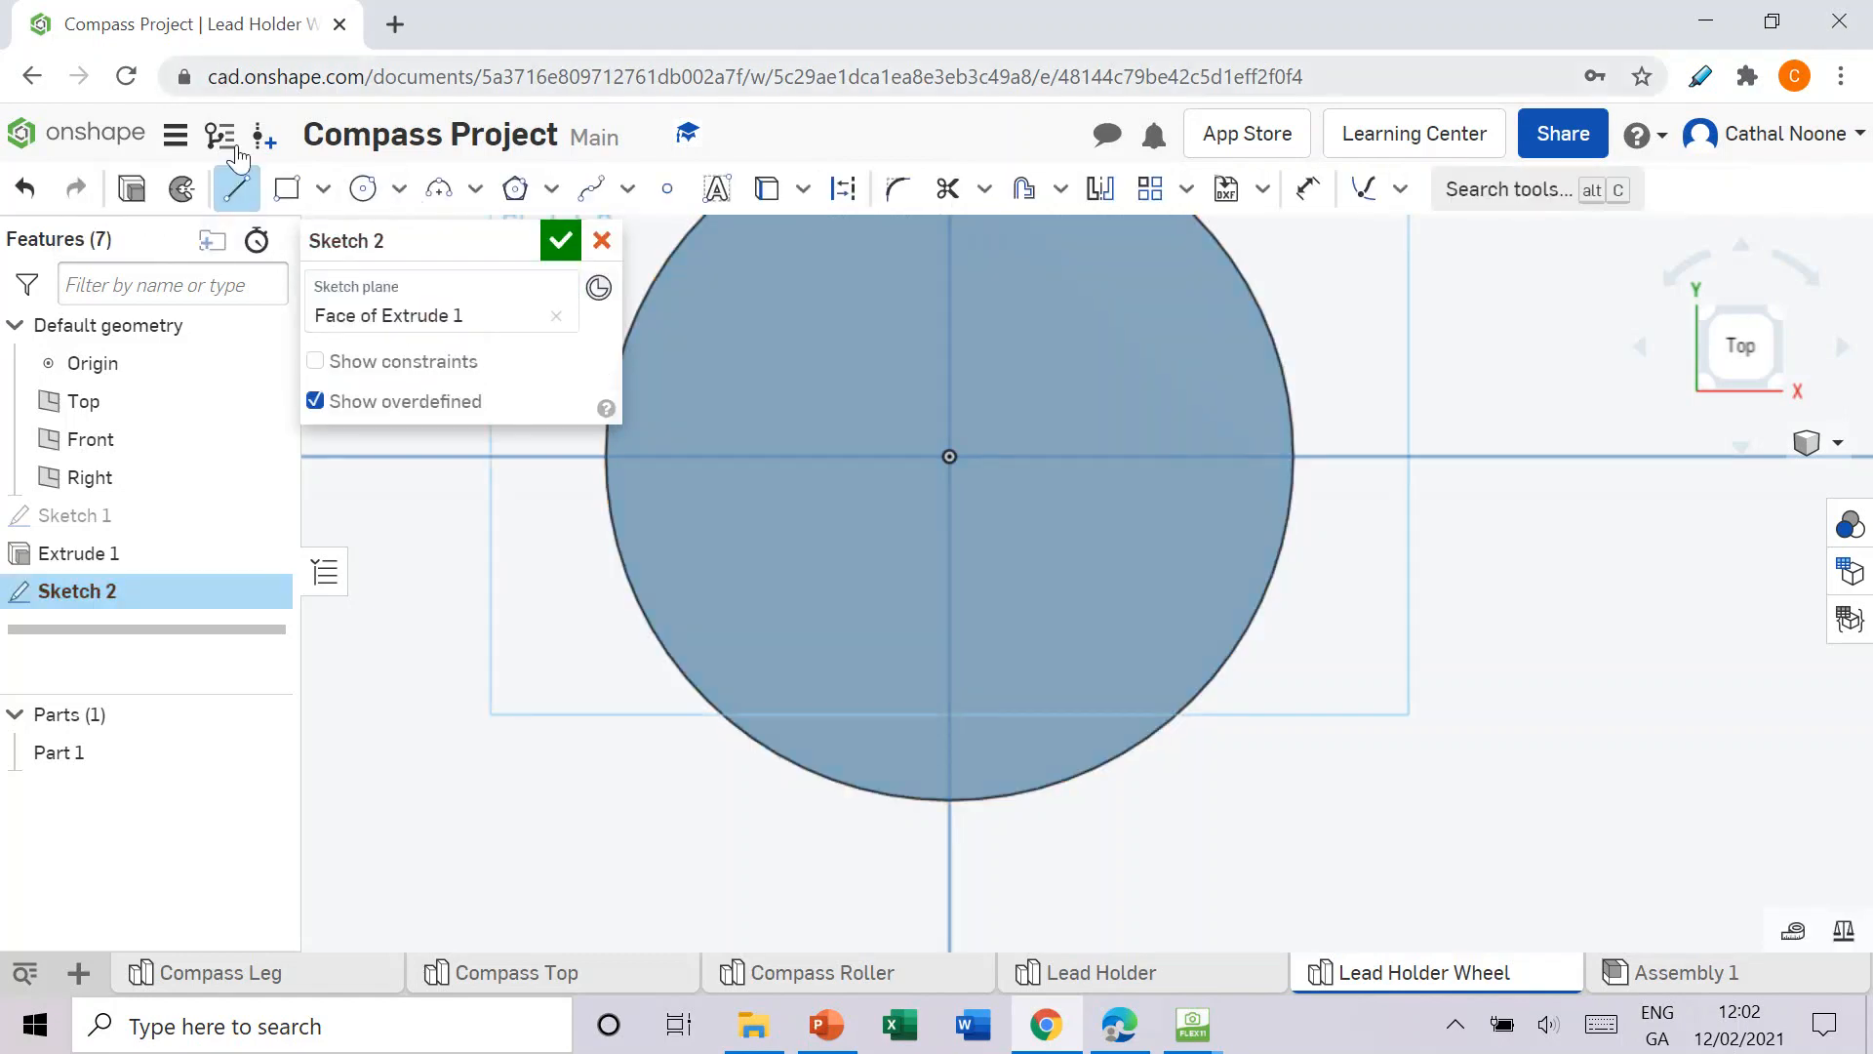
left_click(875, 793)
left_click(949, 717)
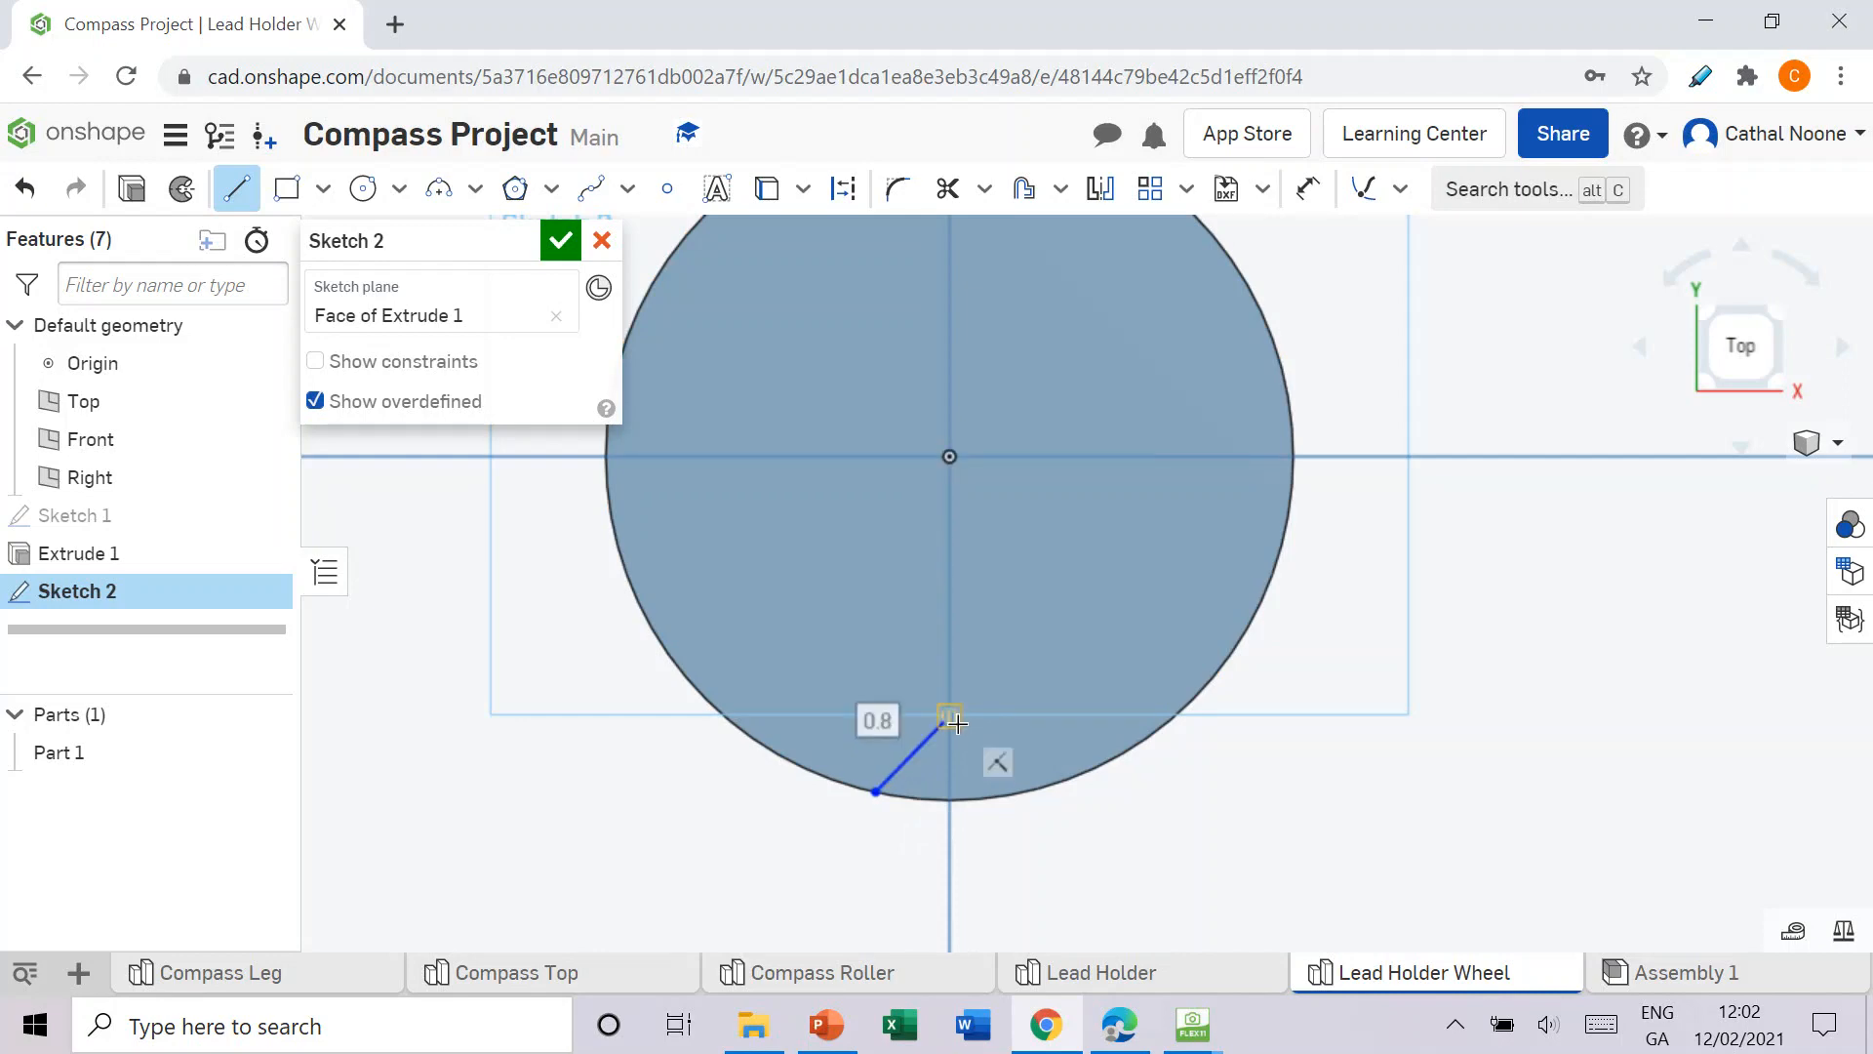
left_click(1015, 794)
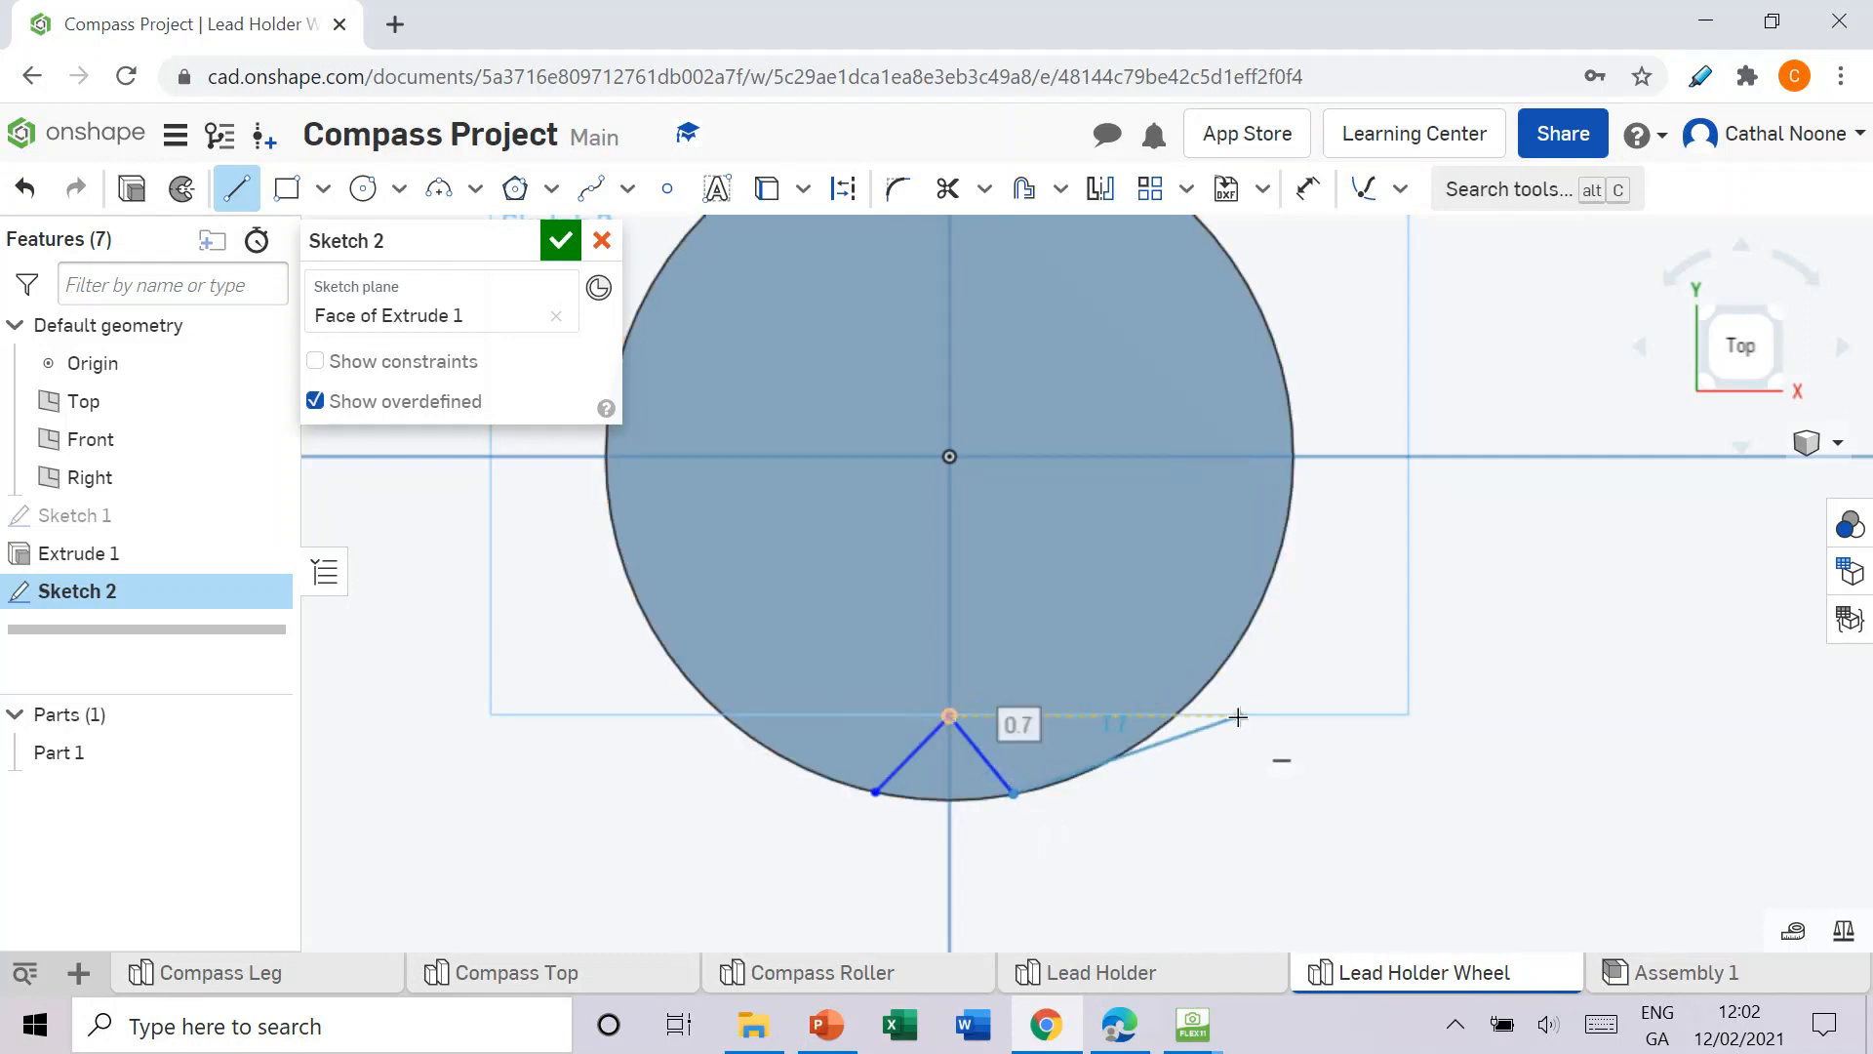
Step: Dimension both legs of the V-shaped notch to 0.2 mm each
left_click(1308, 188)
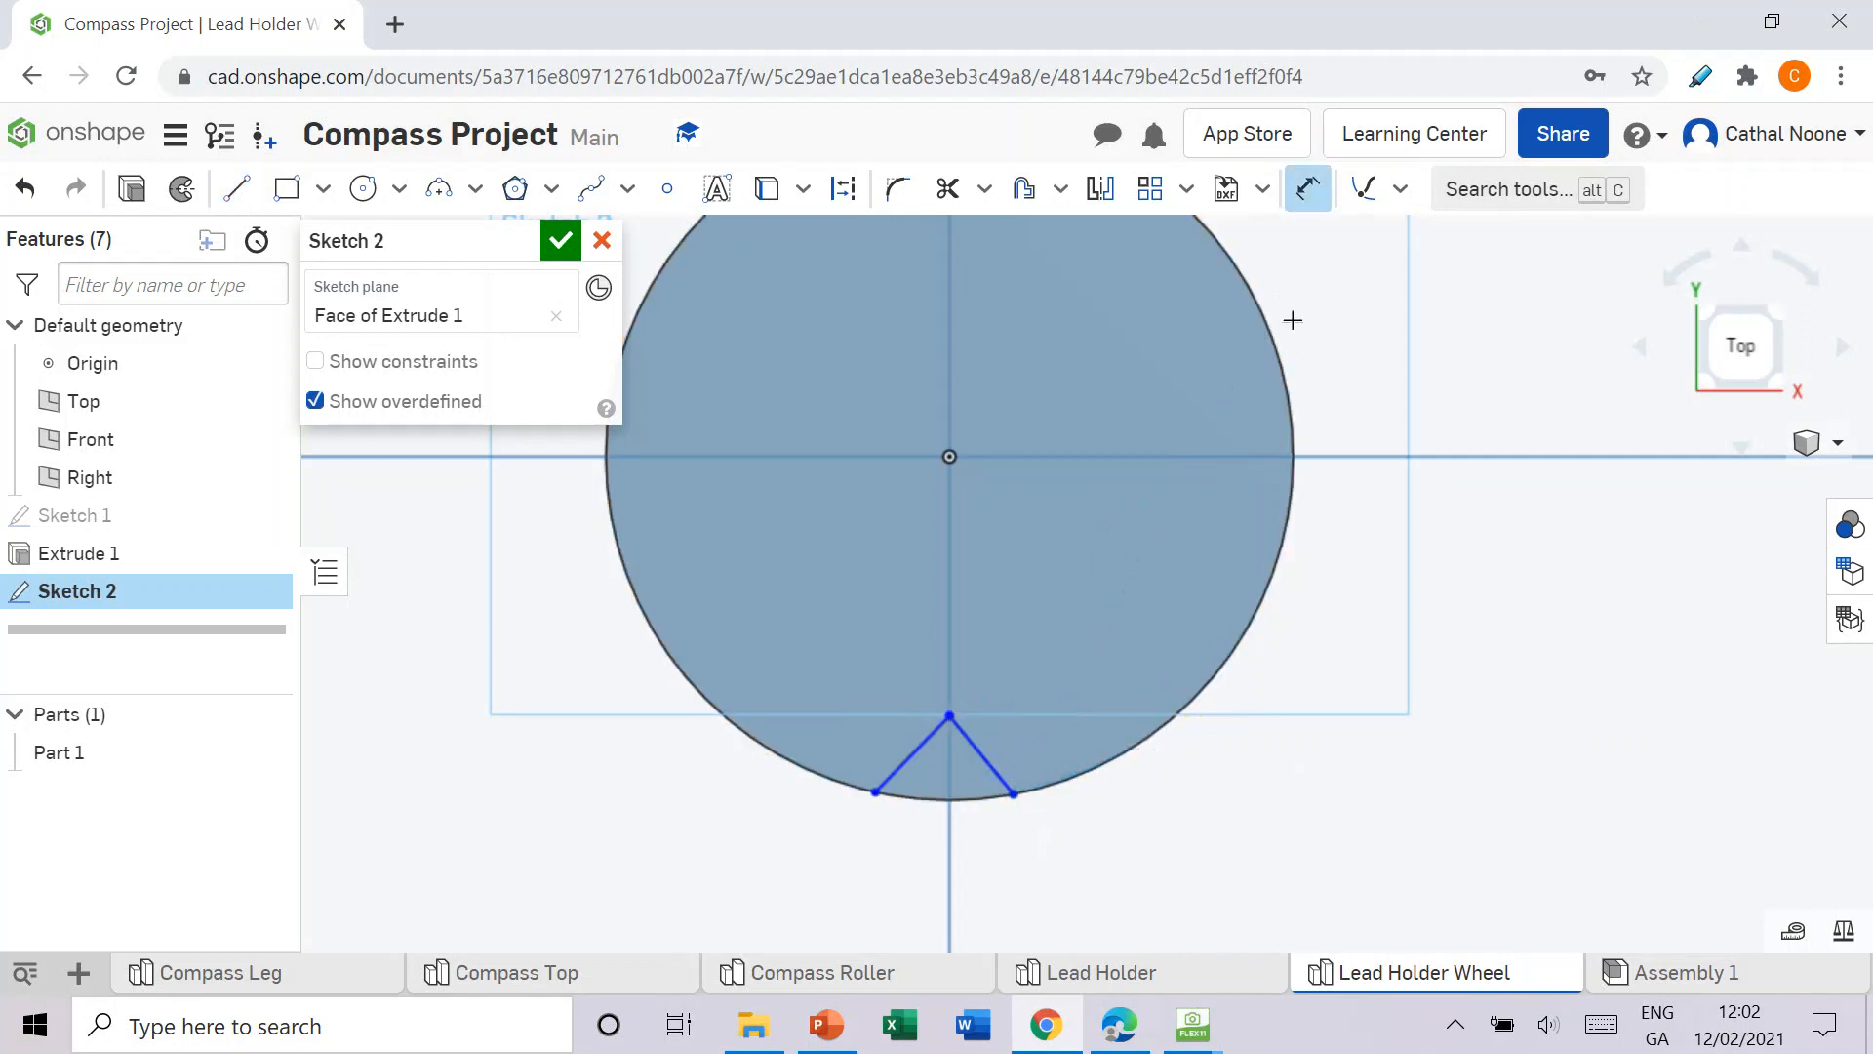
left_click(977, 743)
left_click(1064, 699)
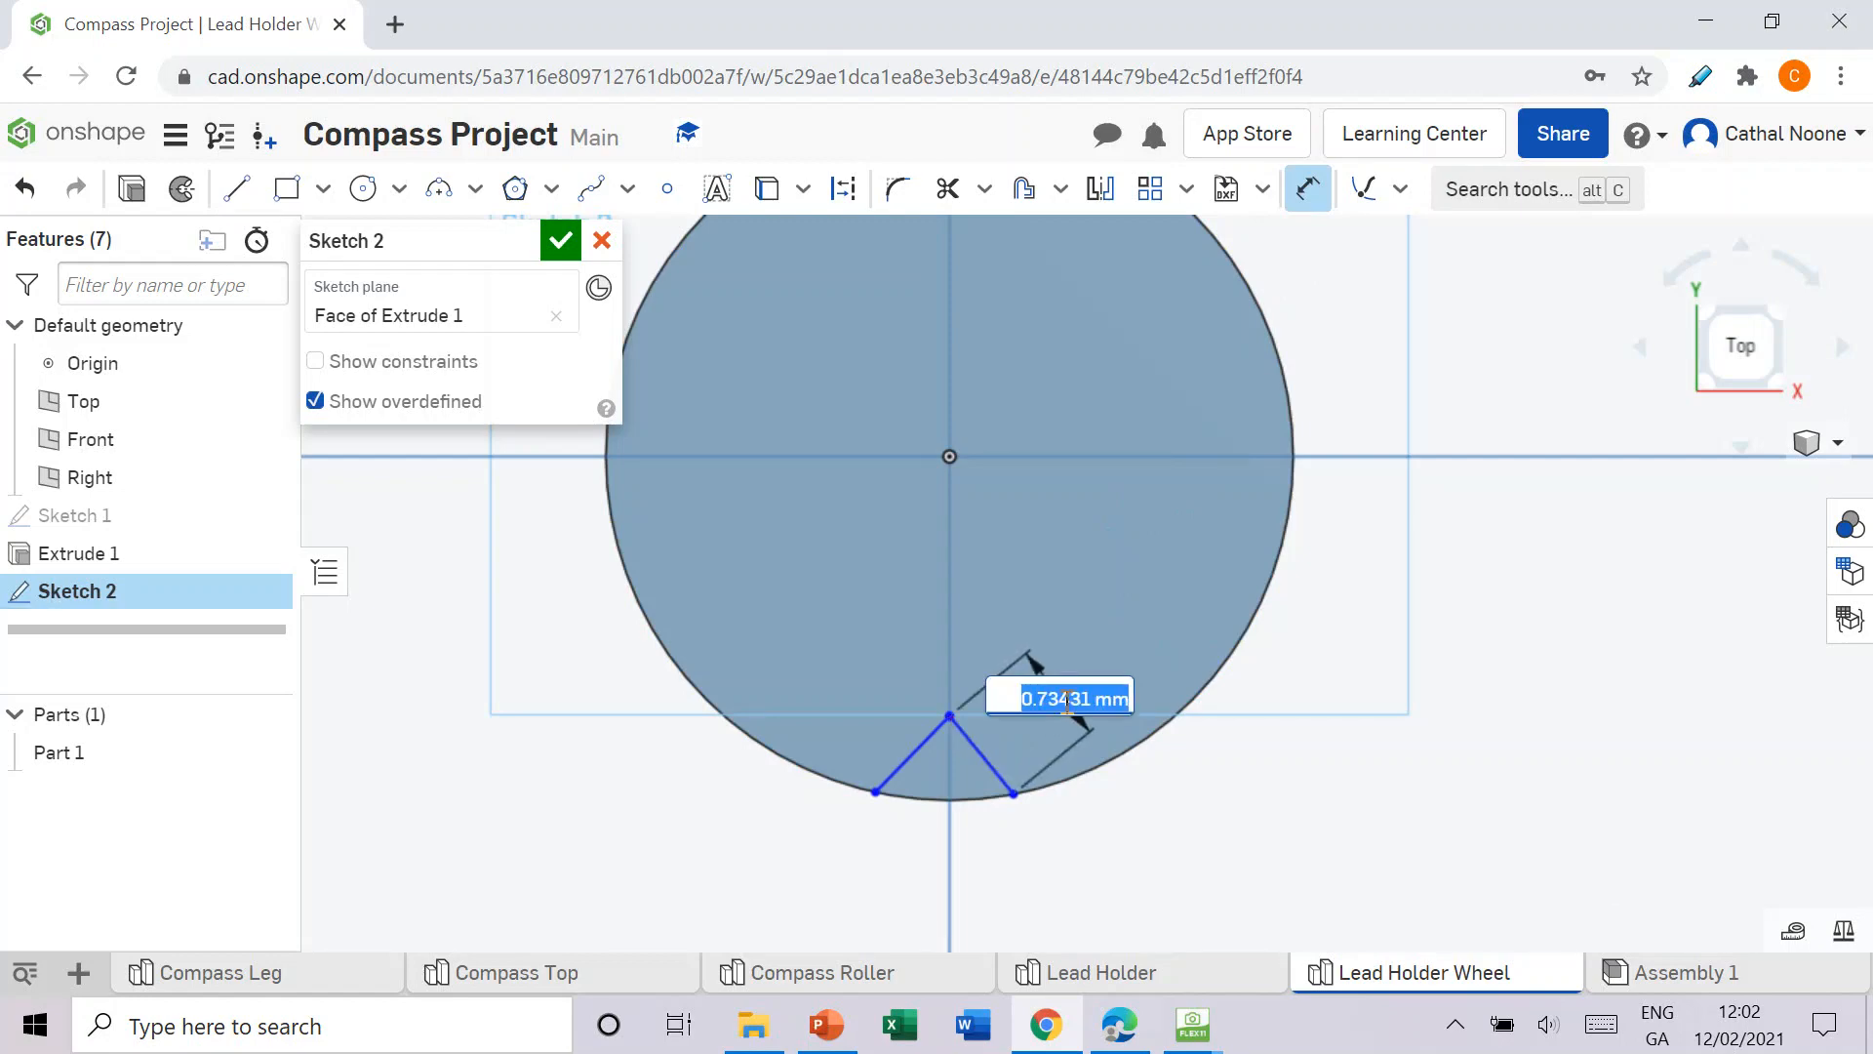
key("BackSpace")
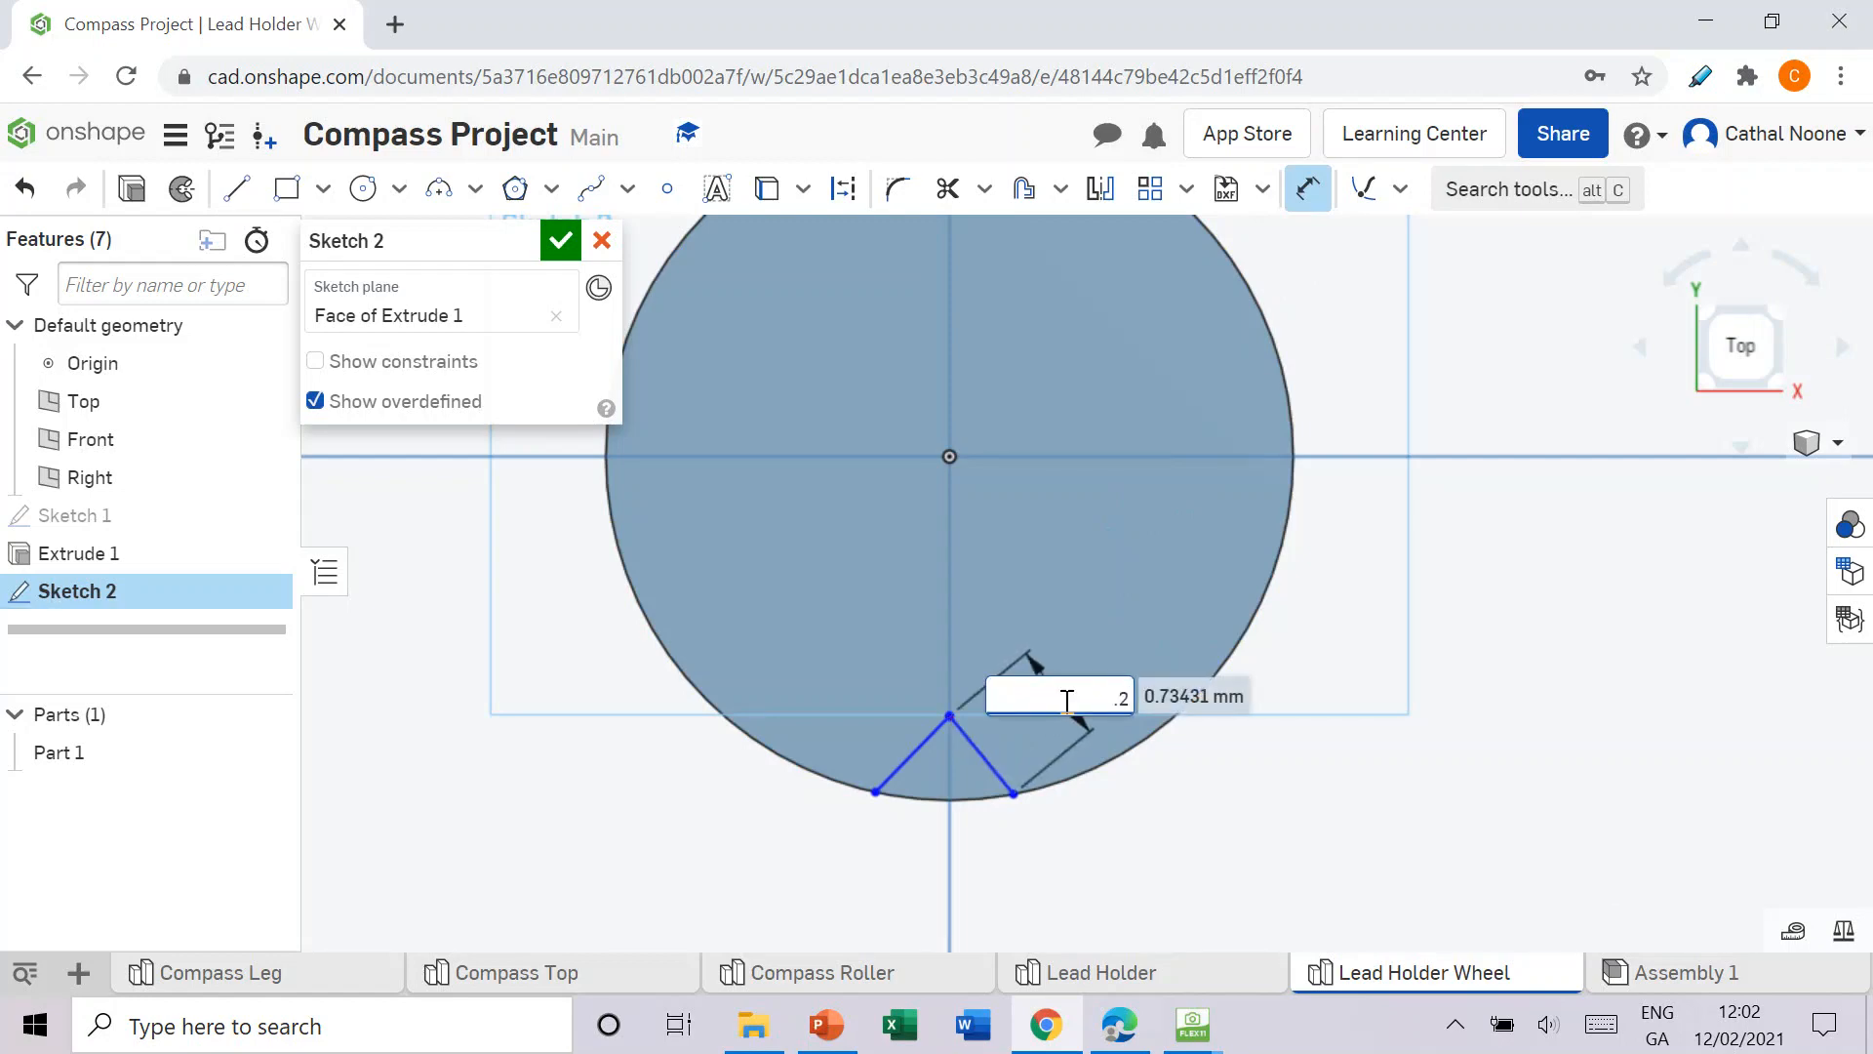
key("Return")
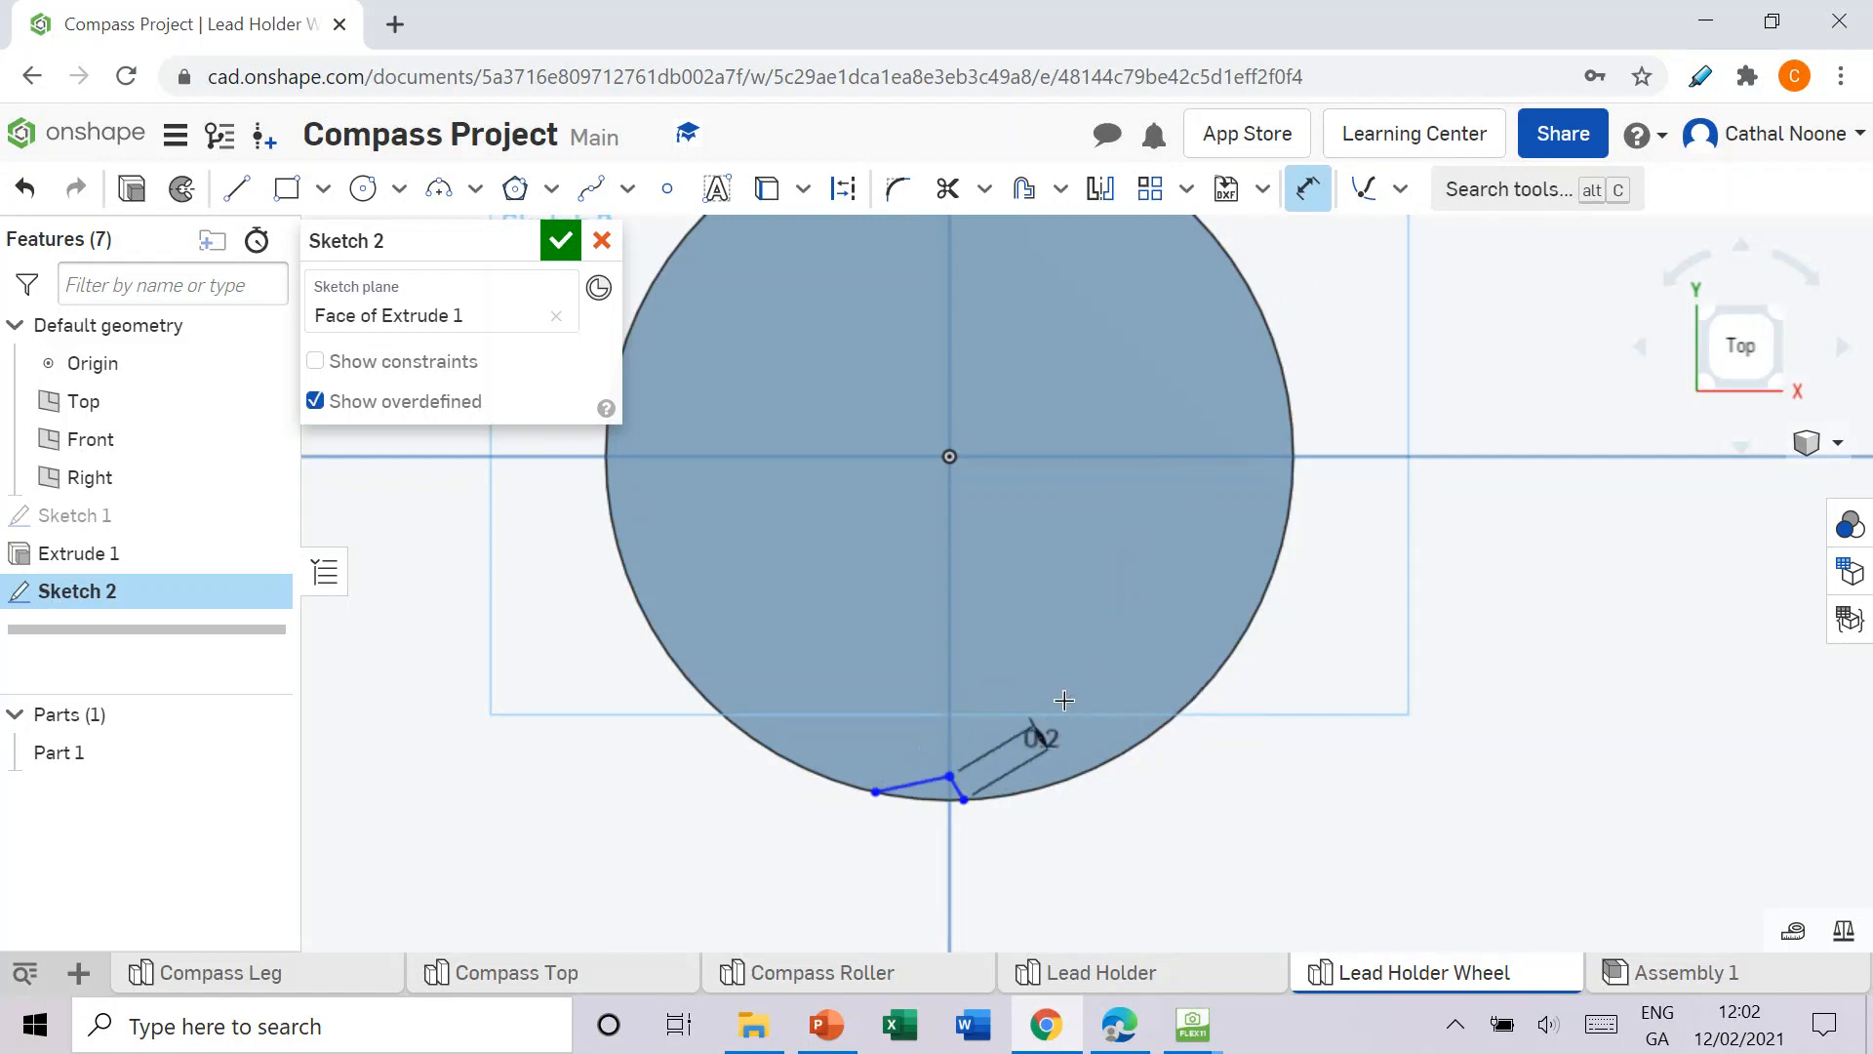
left_click(919, 780)
left_click(996, 868)
key("BackSpace")
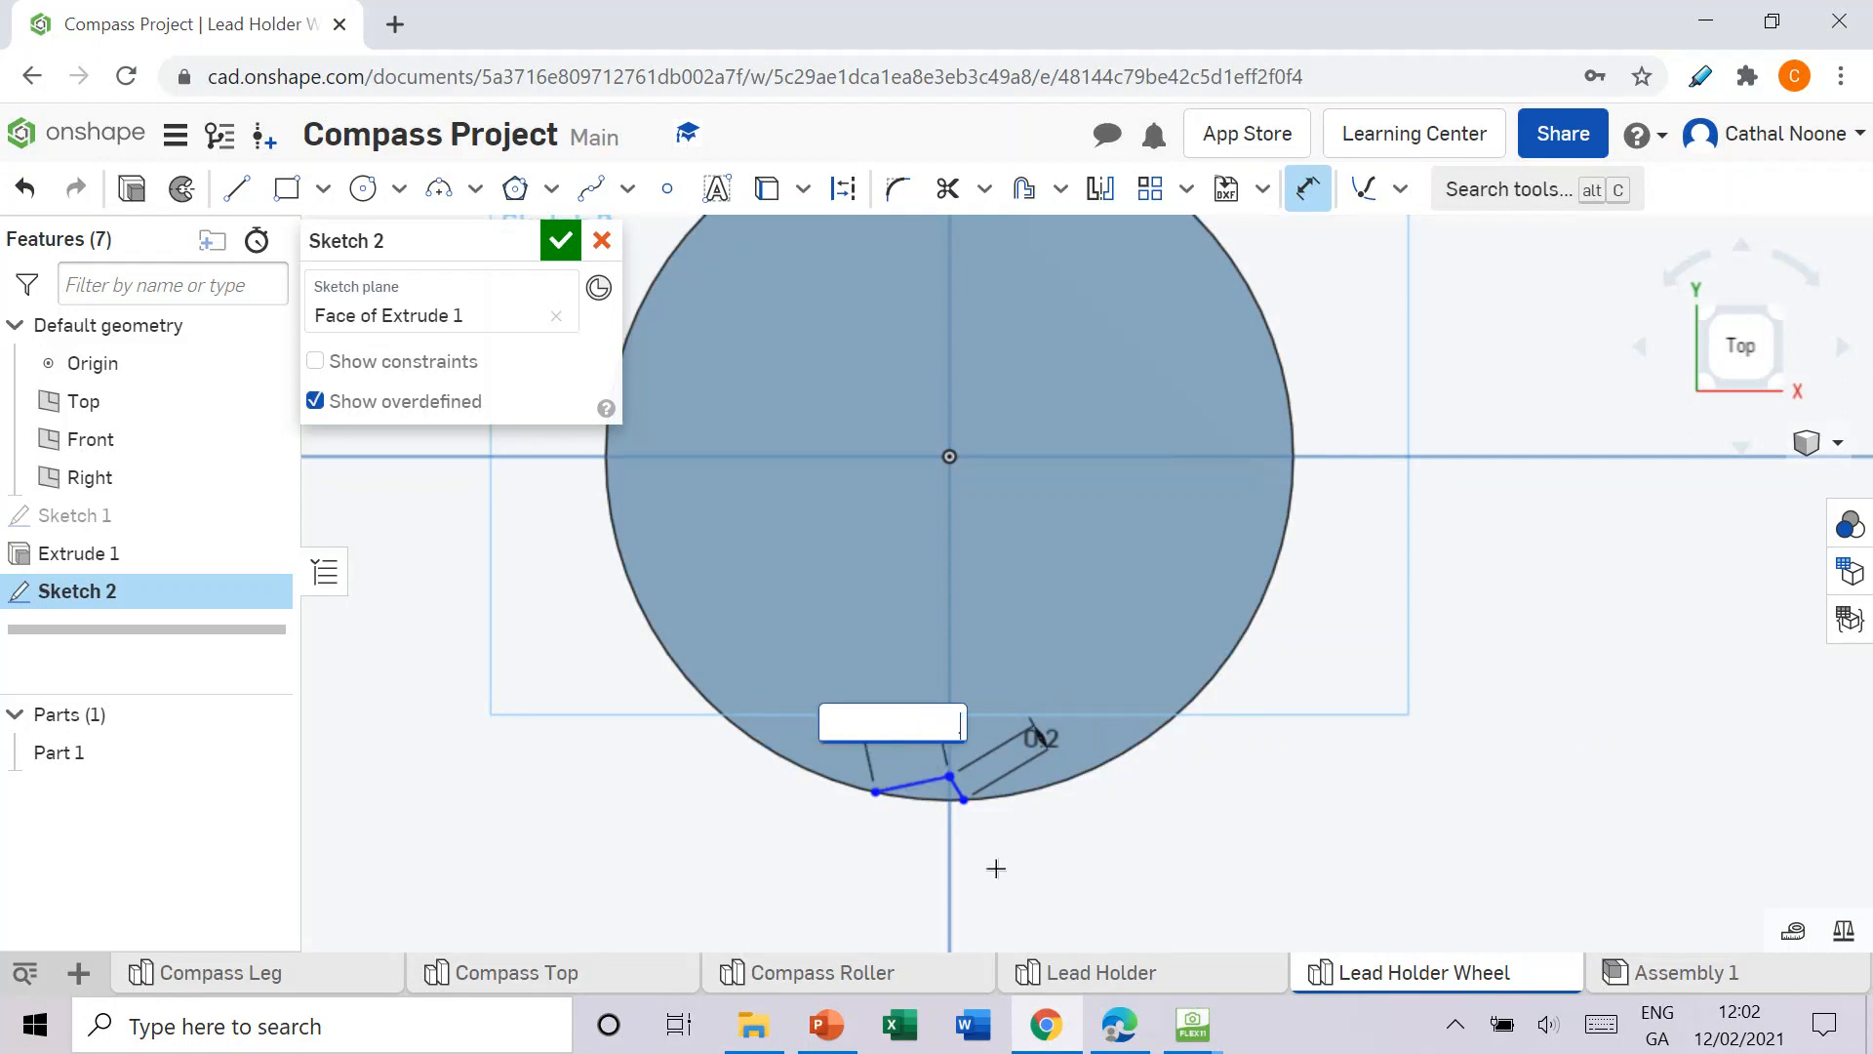
key("Return")
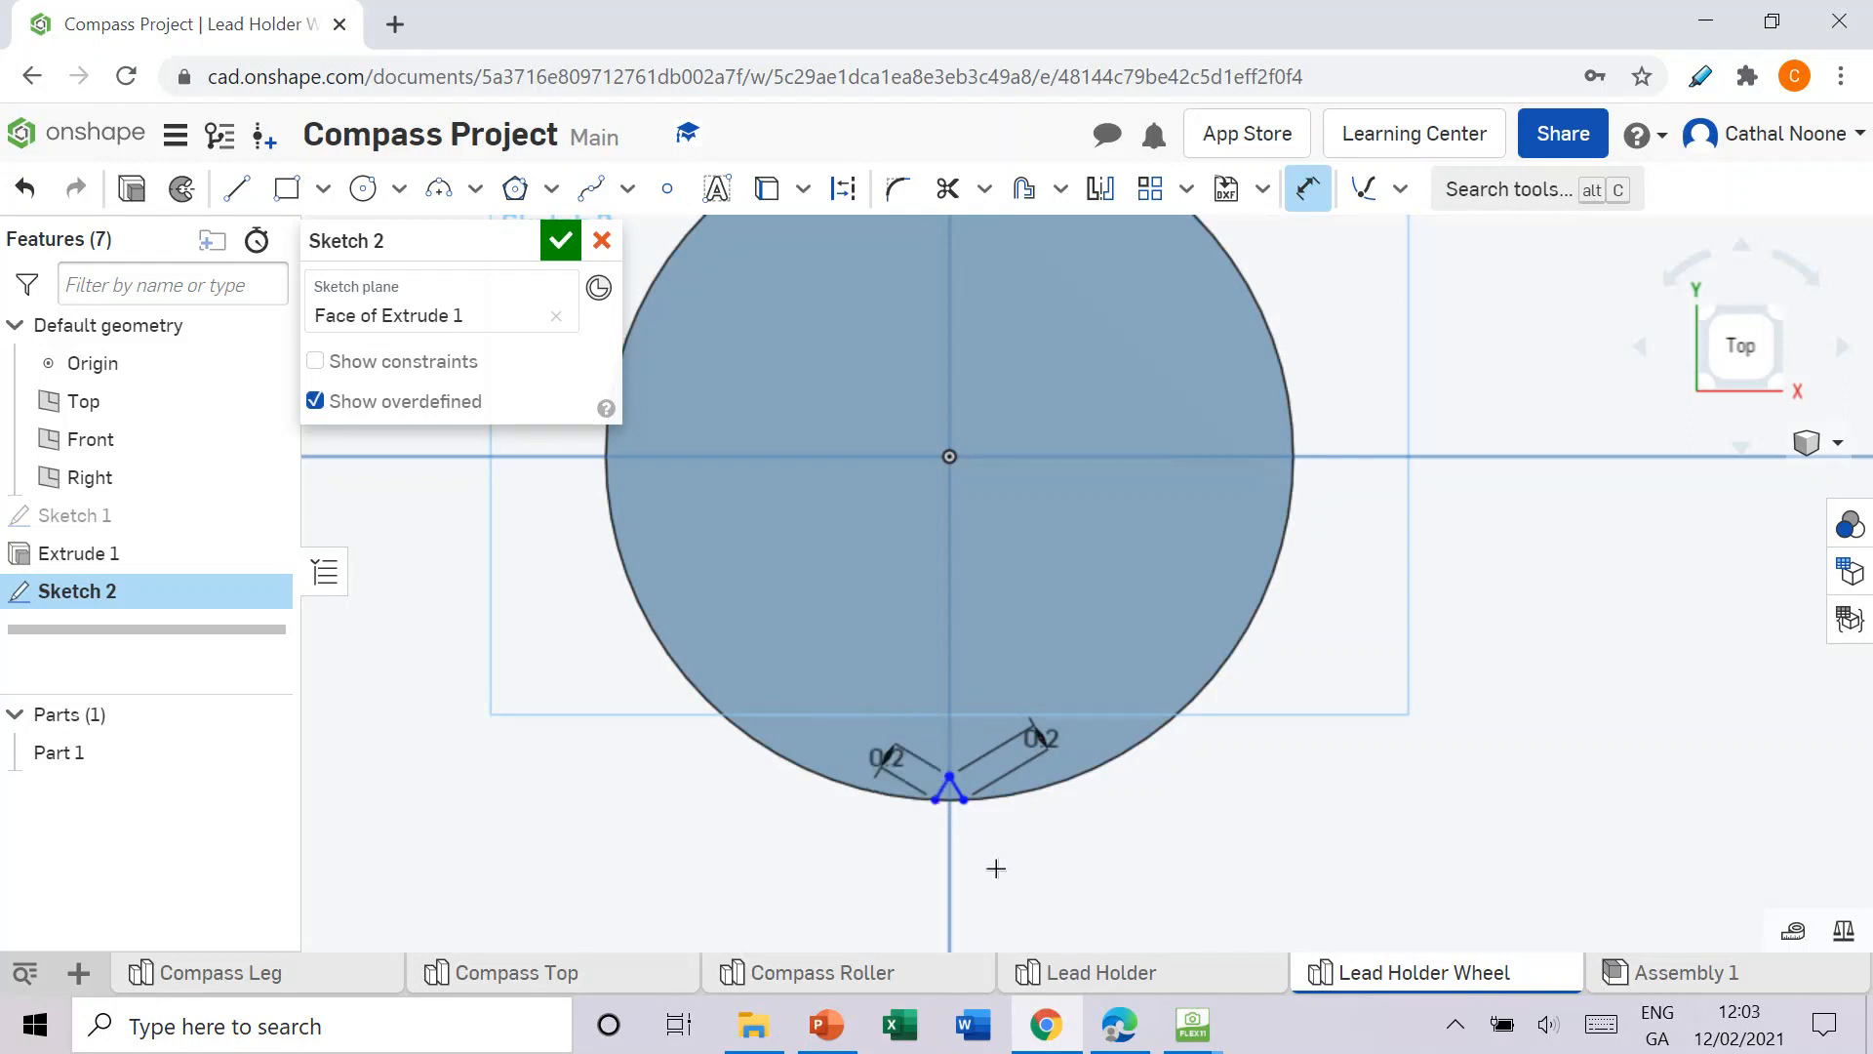
Step: Dimension the angle between the two notch legs to 90° and finish the sketch
scroll(960, 846, "up", 8)
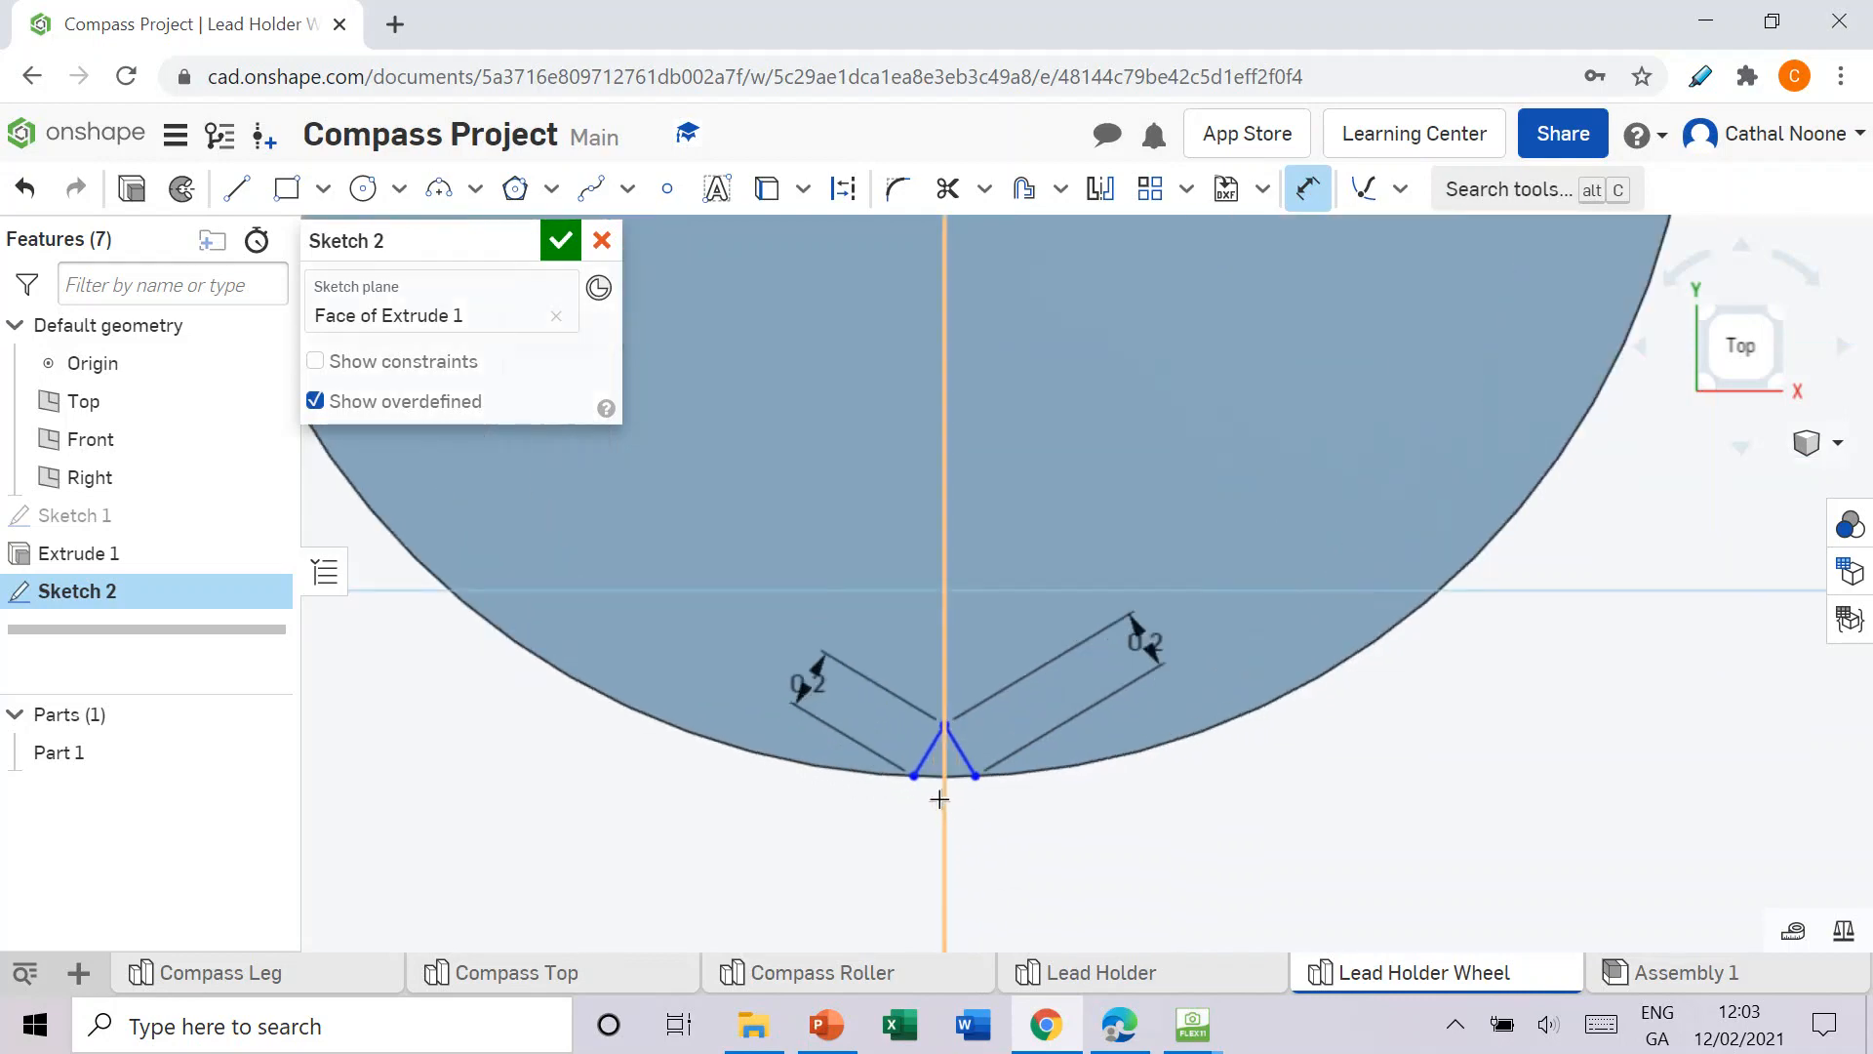
left_click(914, 630)
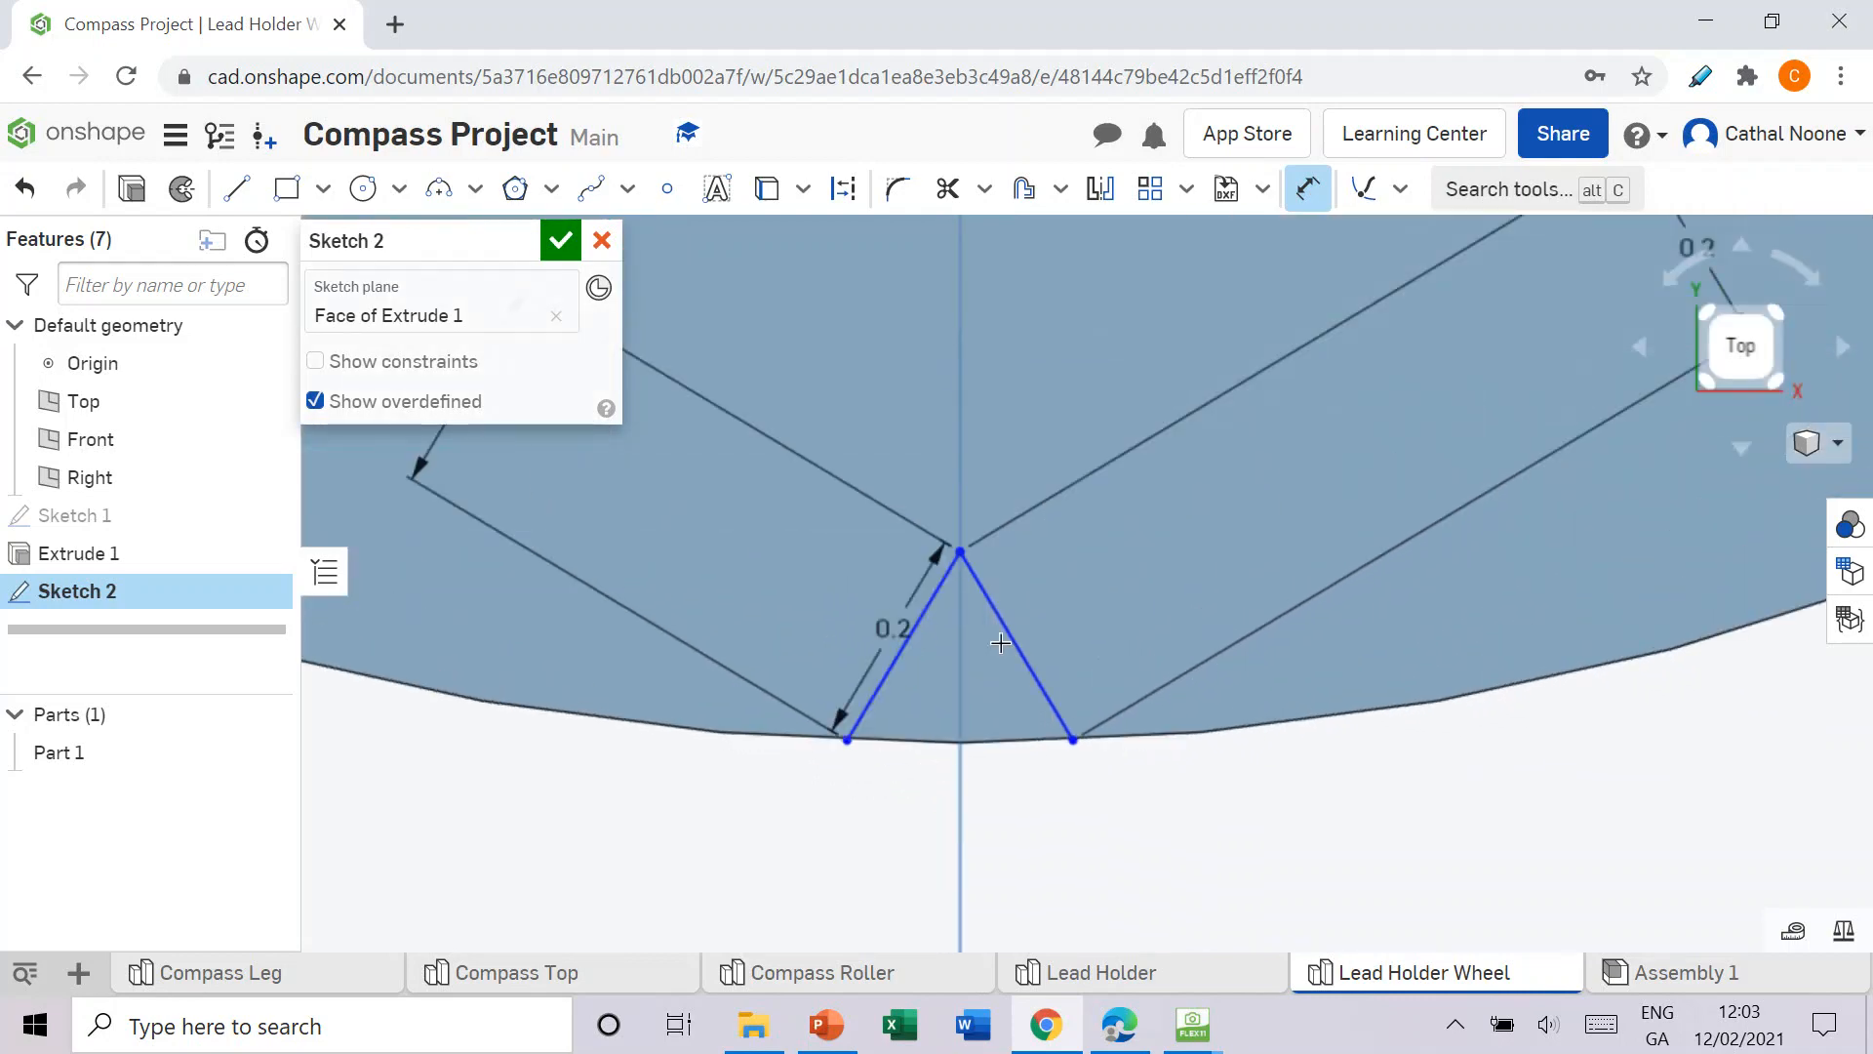
left_click(1012, 639)
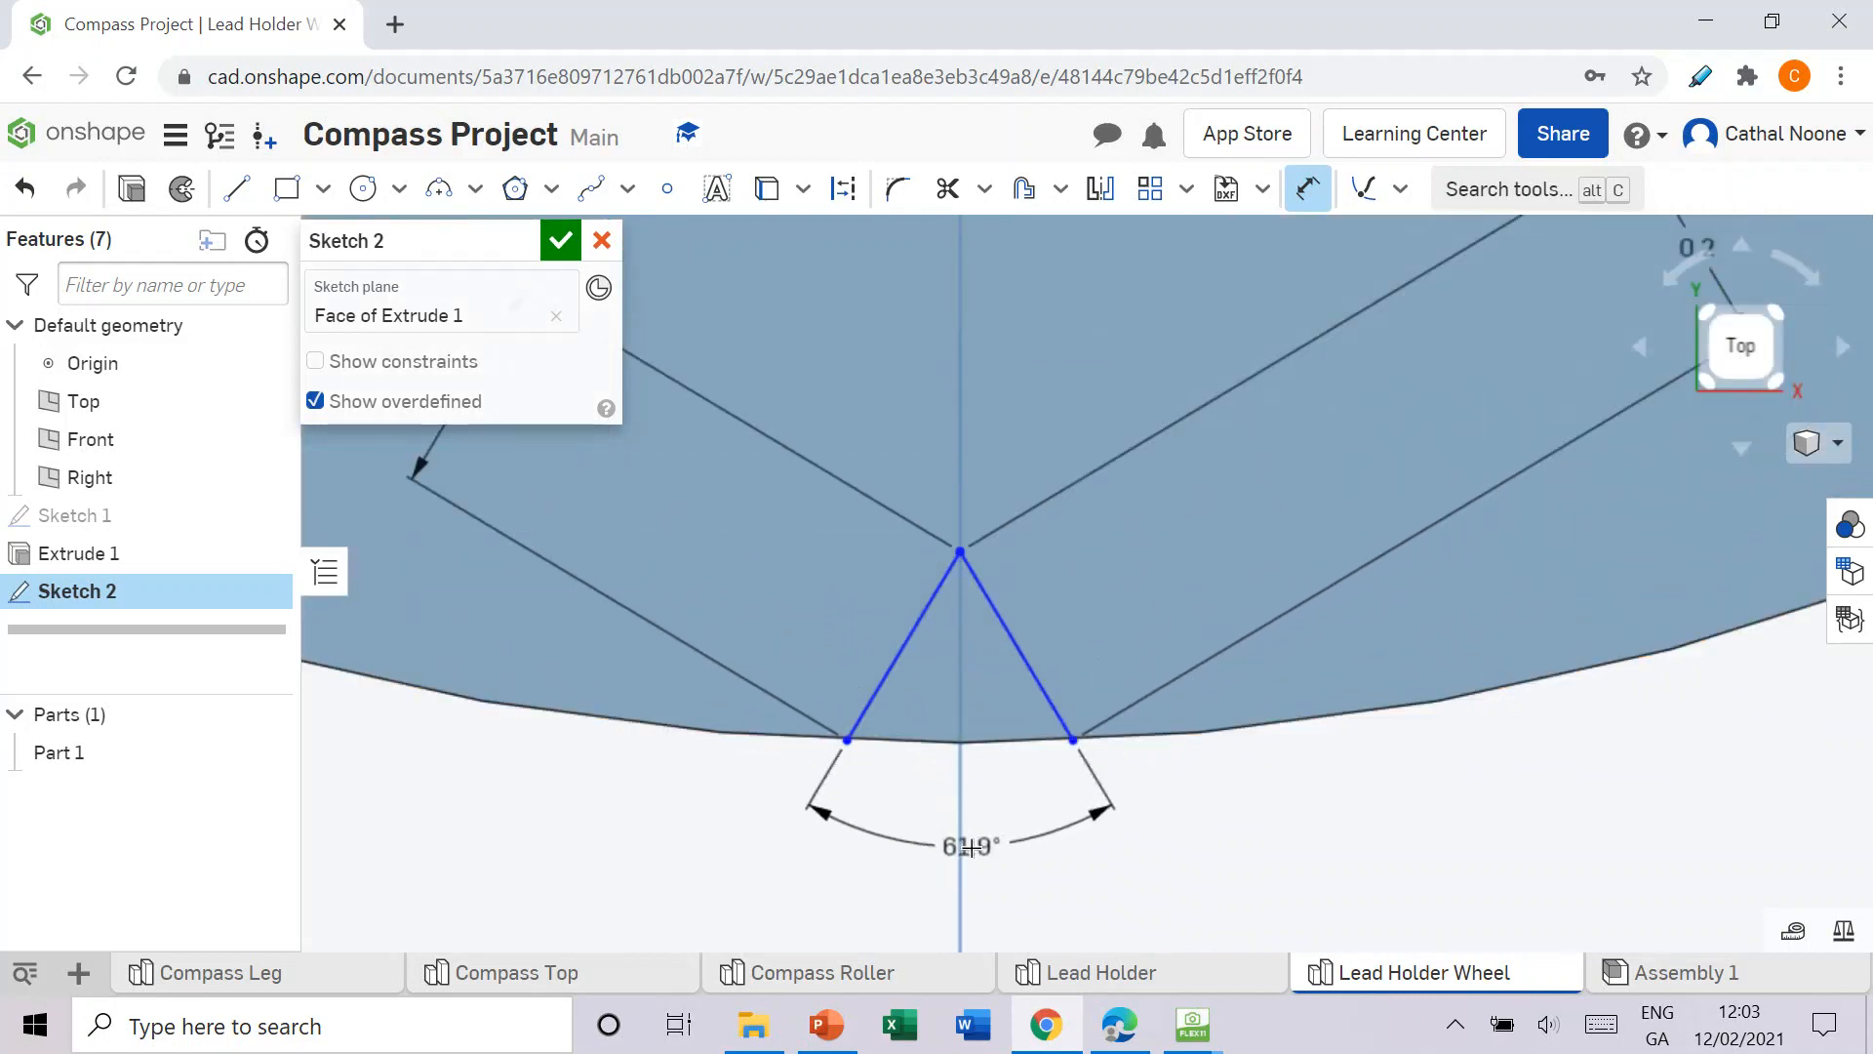
type("90")
key("Return")
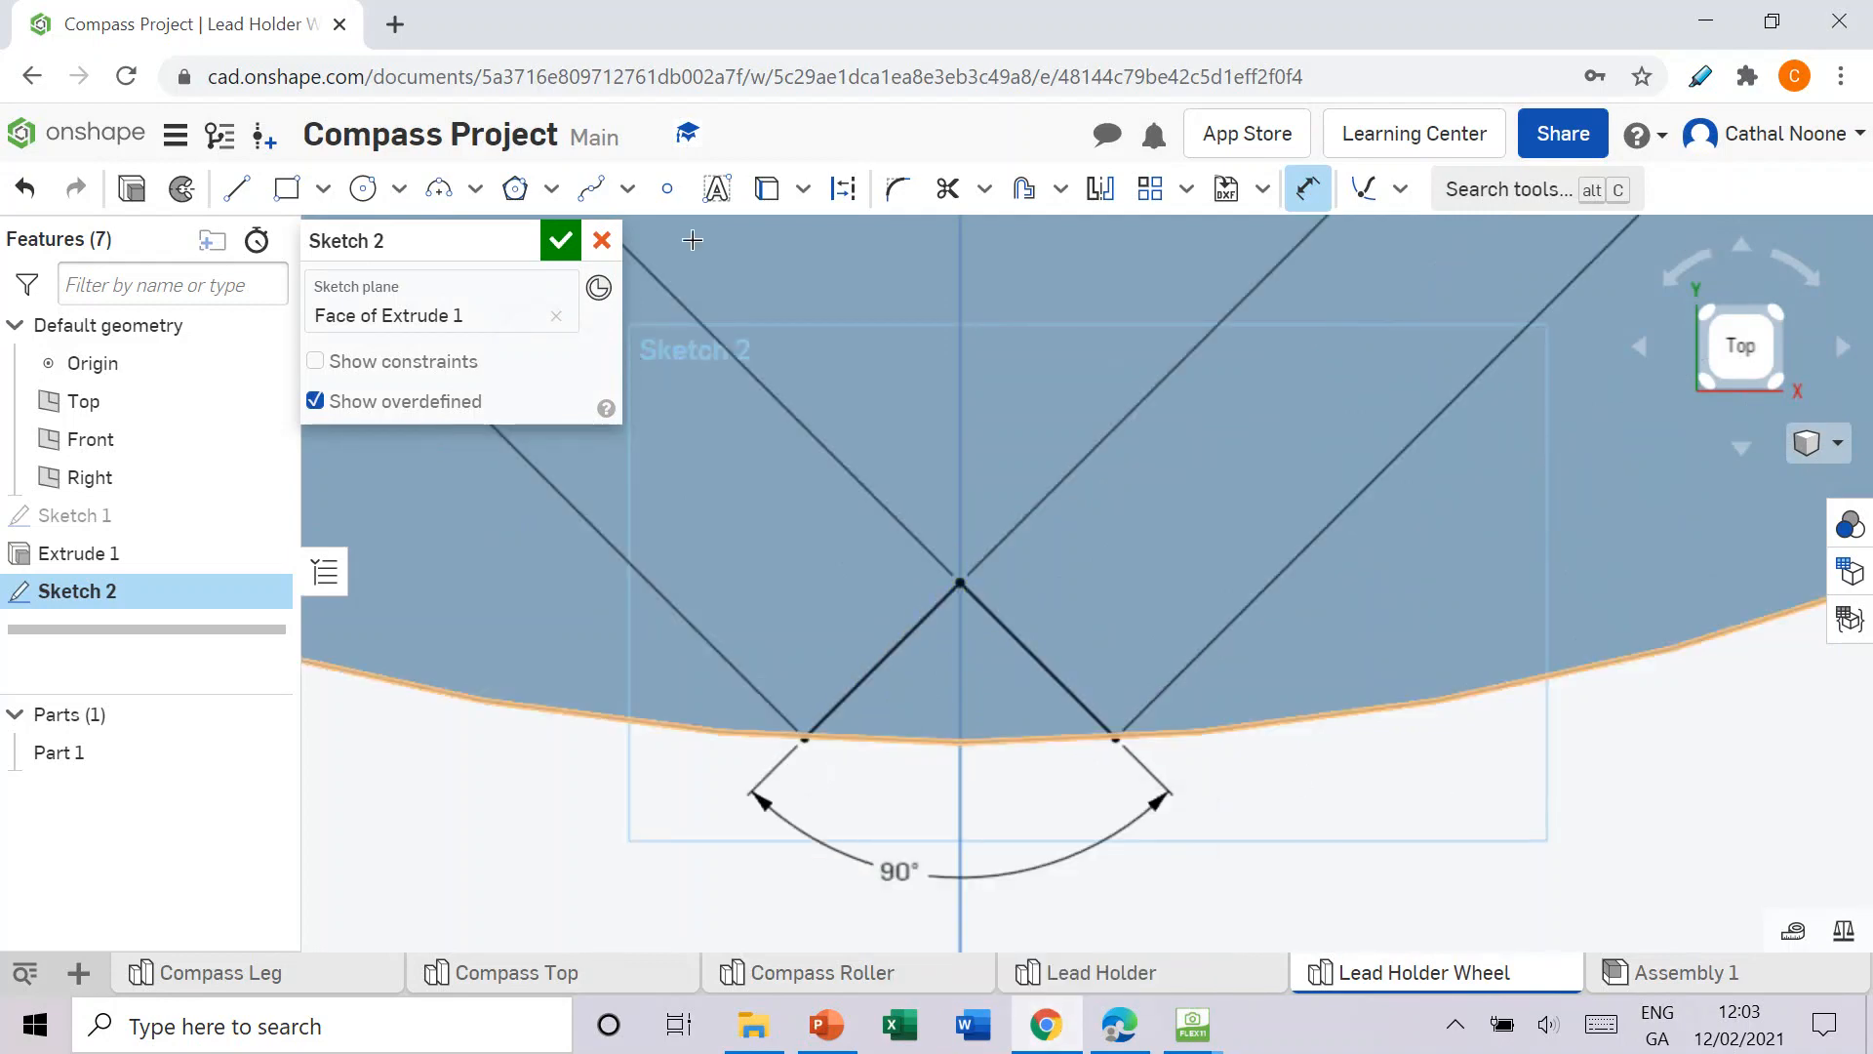
left_click(560, 241)
scroll(974, 804, "down", 5)
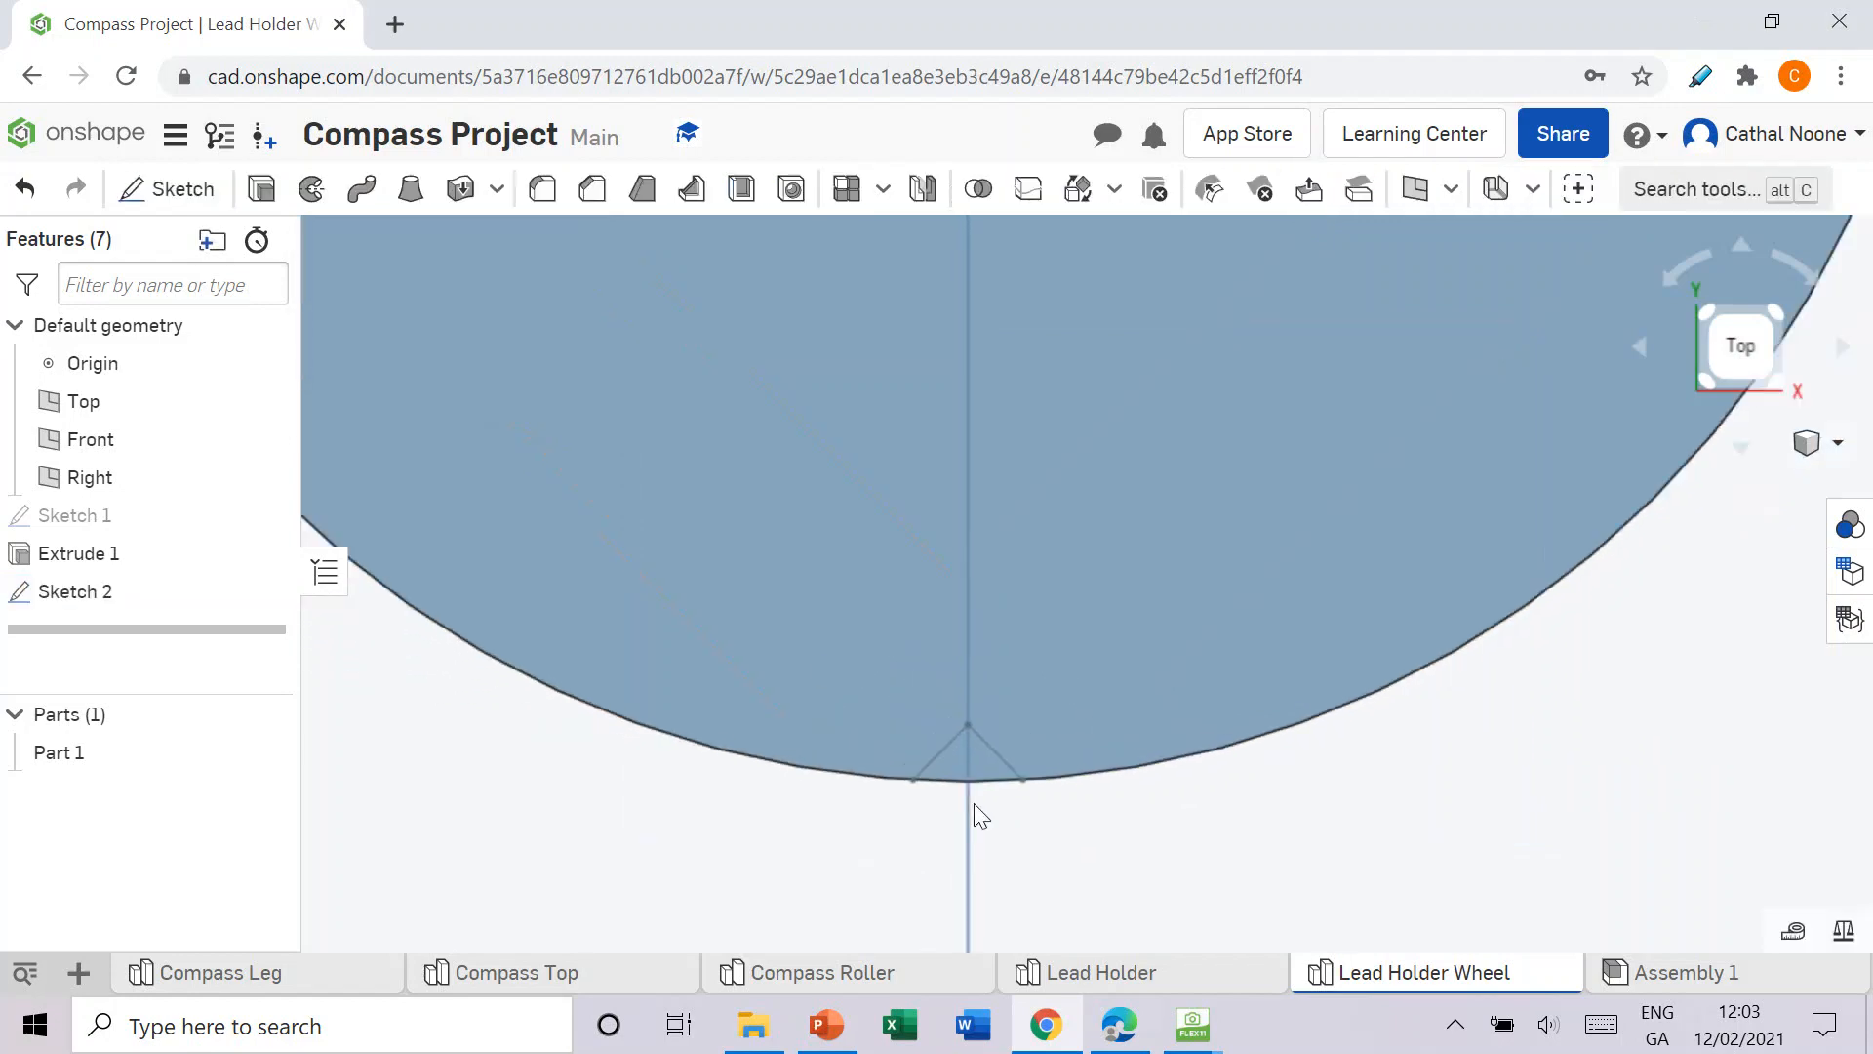
scroll(993, 851, "down", 5)
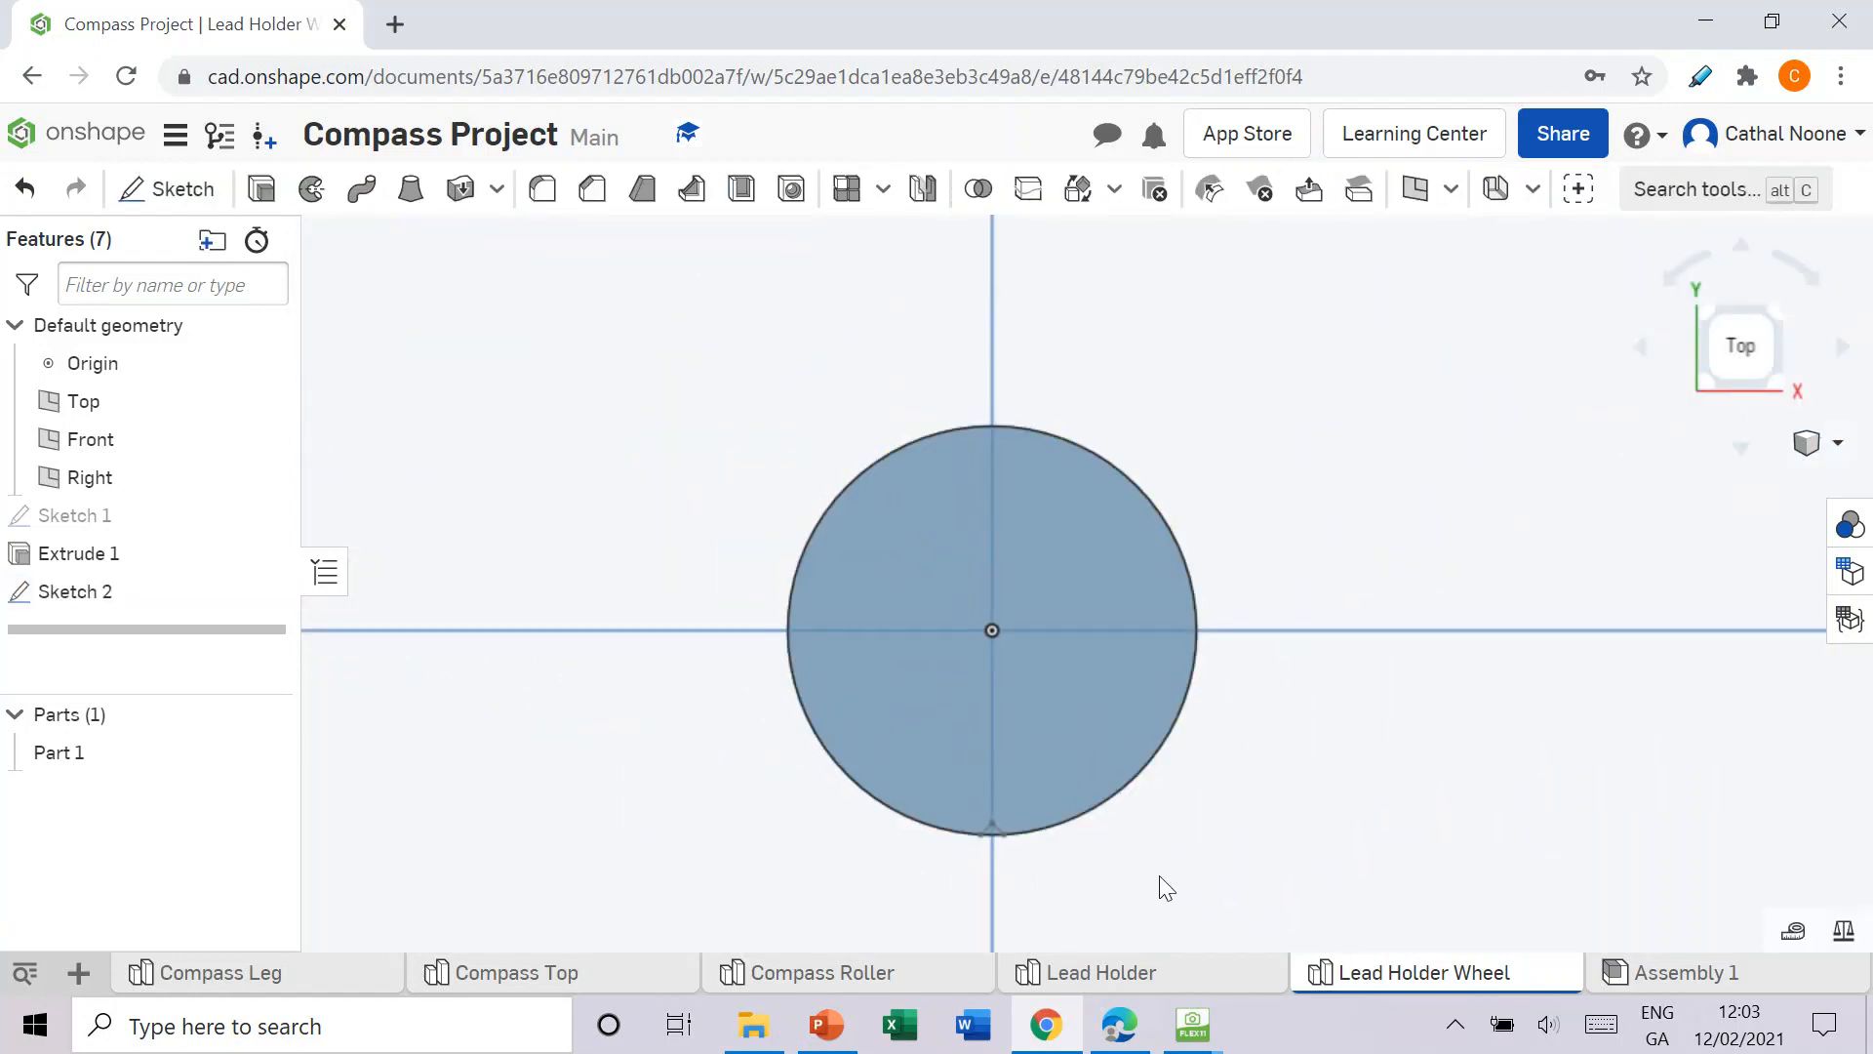
Step: Switch to the project PDF, read the Step 4 instruction for cutting the notch, and return to Onshape
mouse_move(1154, 972)
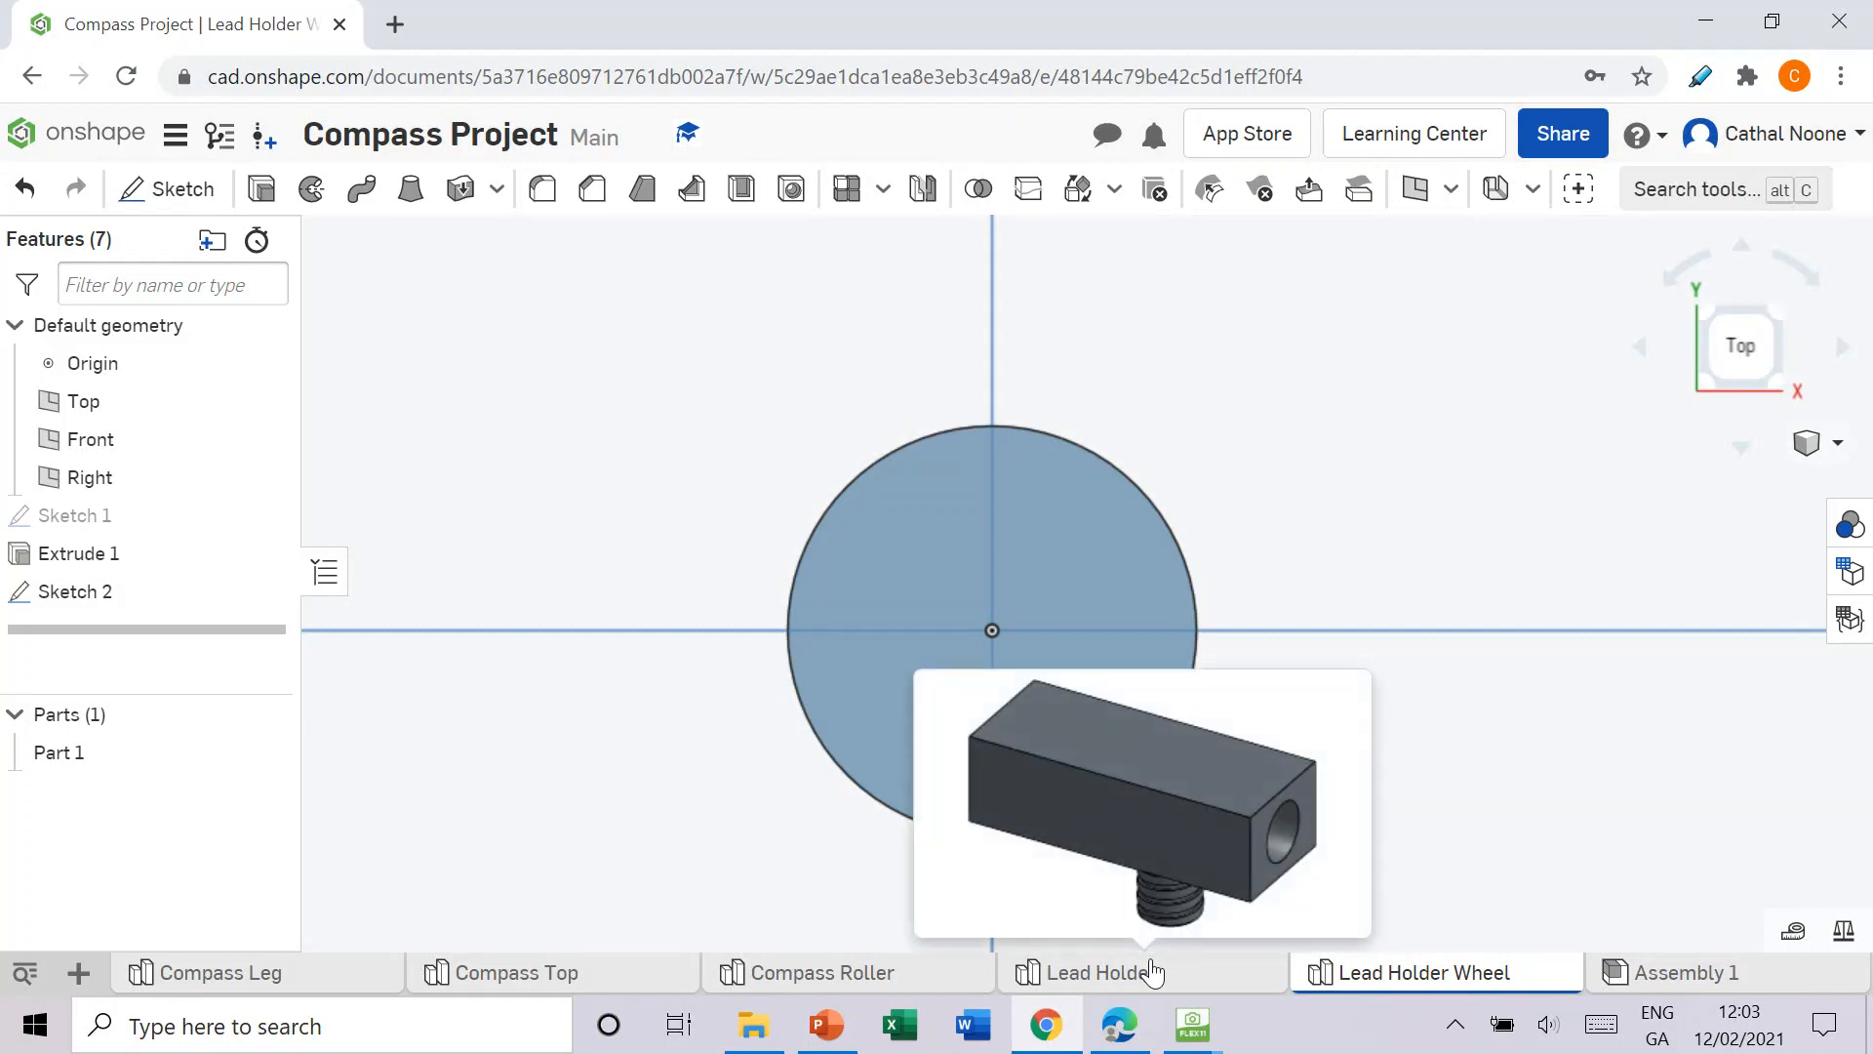
left_click(1119, 1025)
scroll(605, 522, "down", 3)
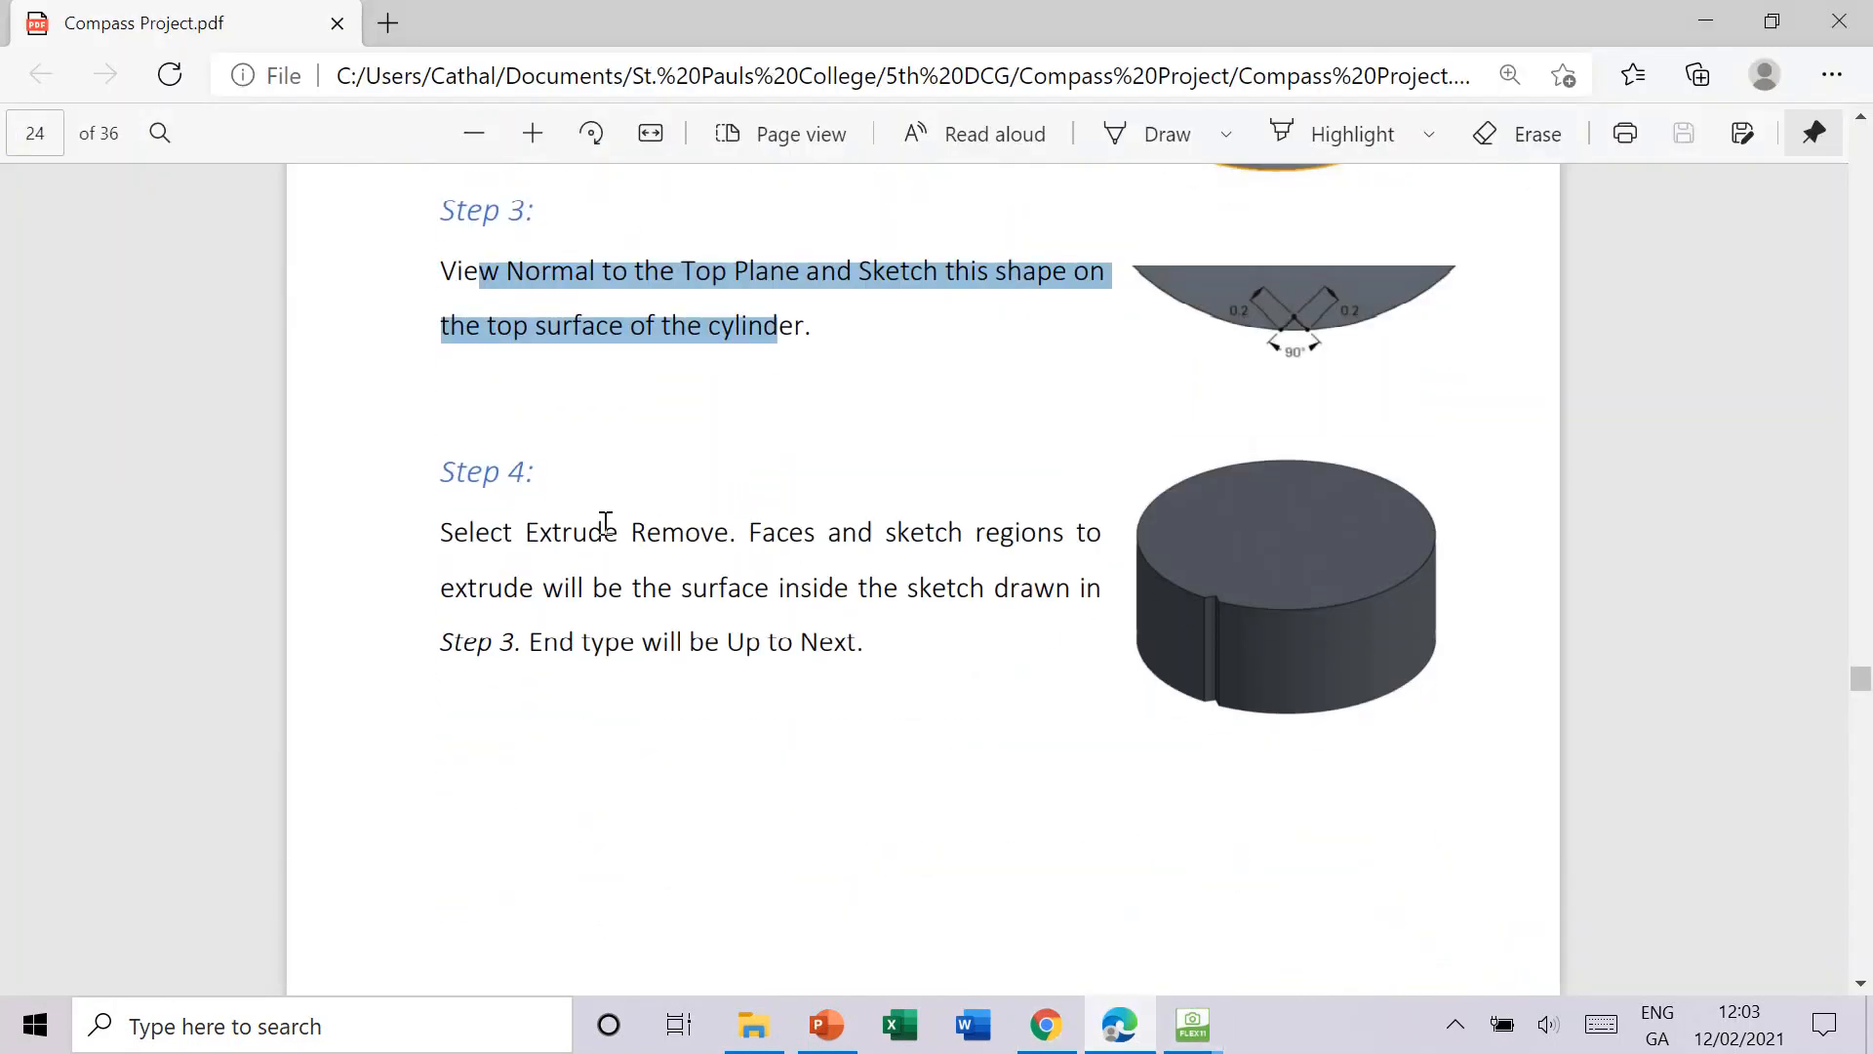
mouse_move(444, 532)
left_mouse_down()
mouse_move(1025, 536)
mouse_move(515, 575)
mouse_move(1051, 583)
mouse_move(543, 592)
mouse_move(518, 655)
left_mouse_up()
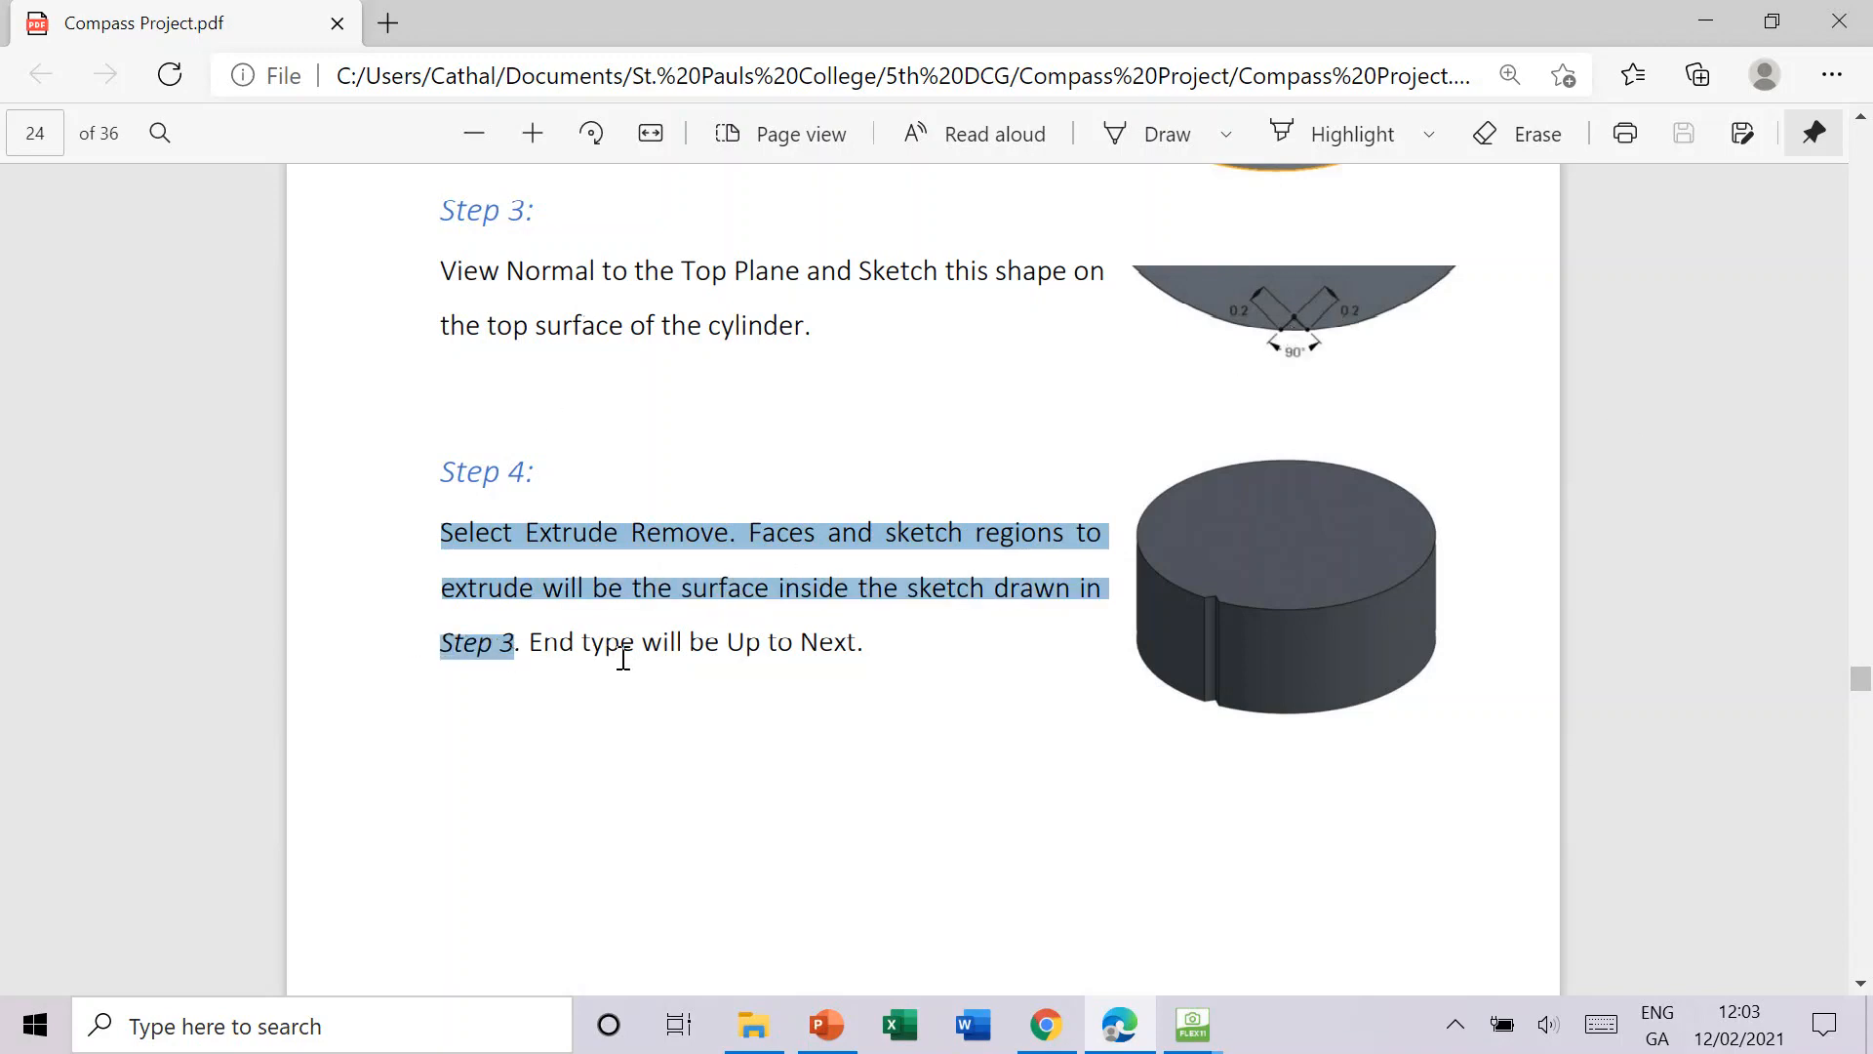
left_click(1046, 1025)
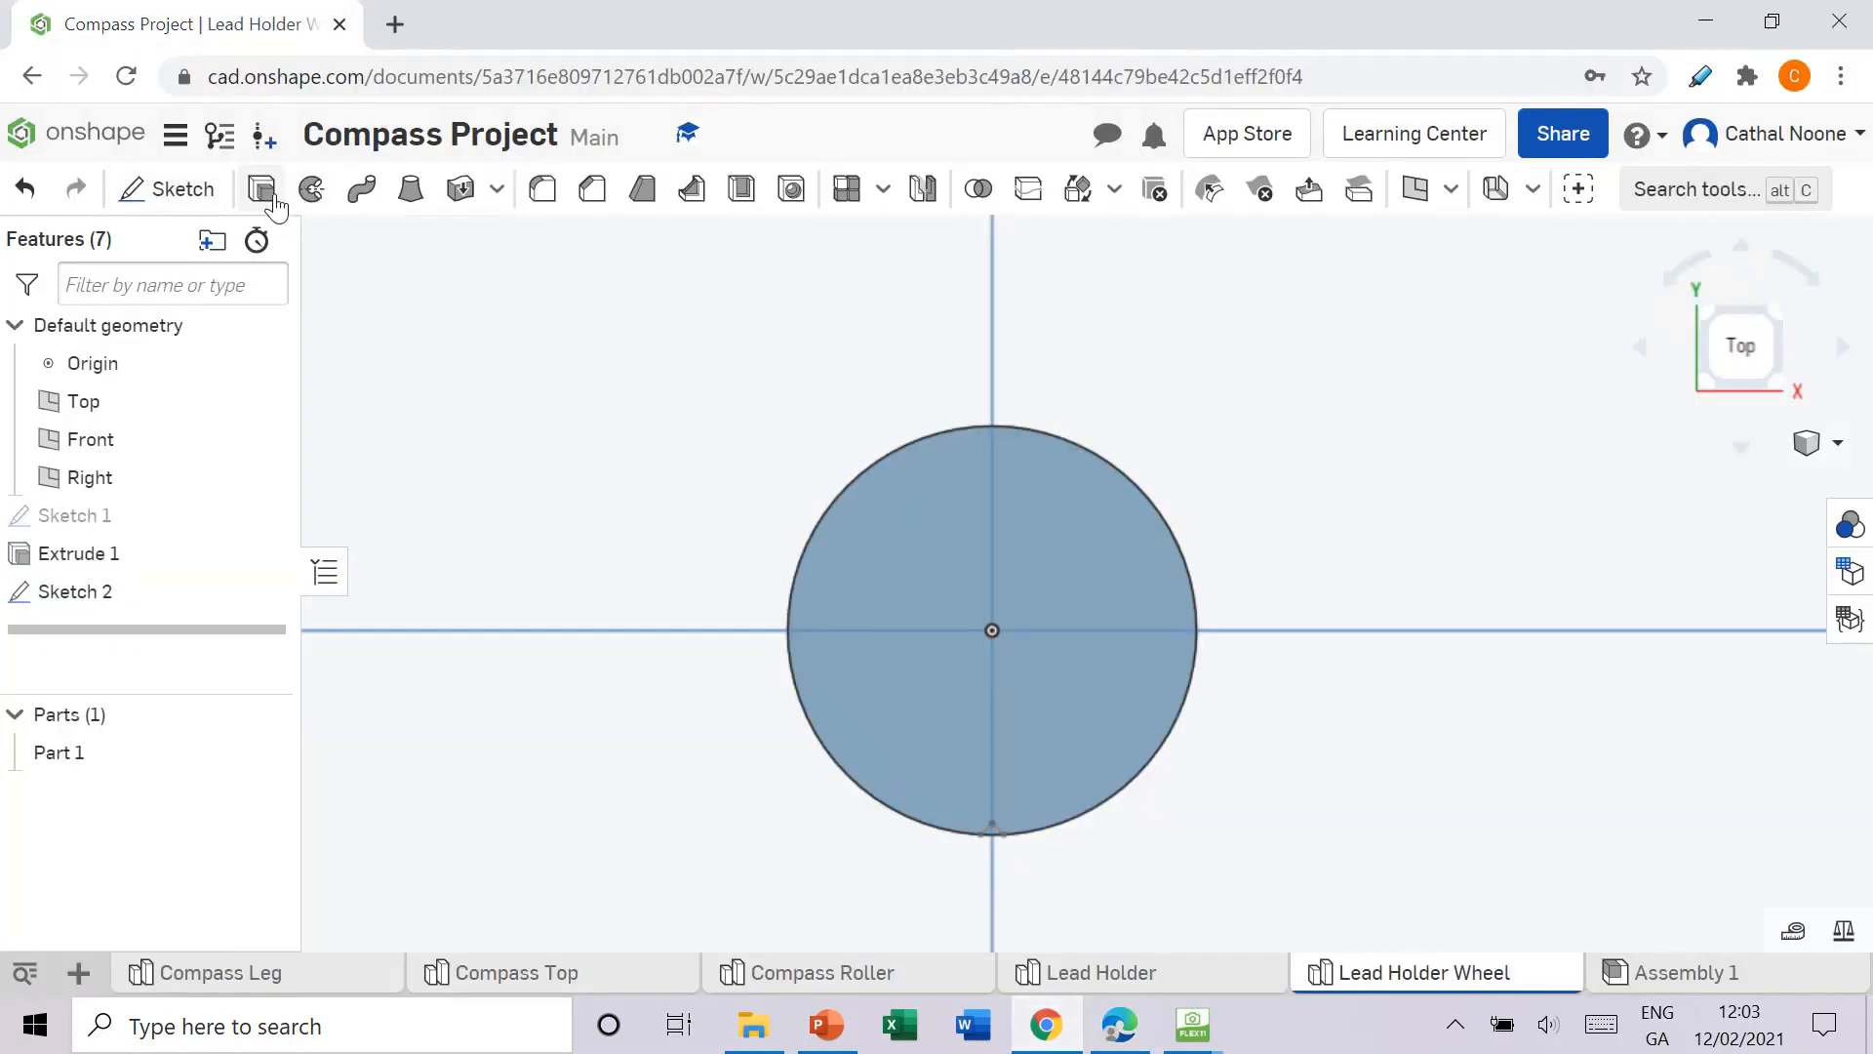
Step: Extrude the triangular notch region as a Remove with end type Up to next, cutting the V-notch through the cylinder's side
key("shift+e")
scroll(1026, 769, "up", 3)
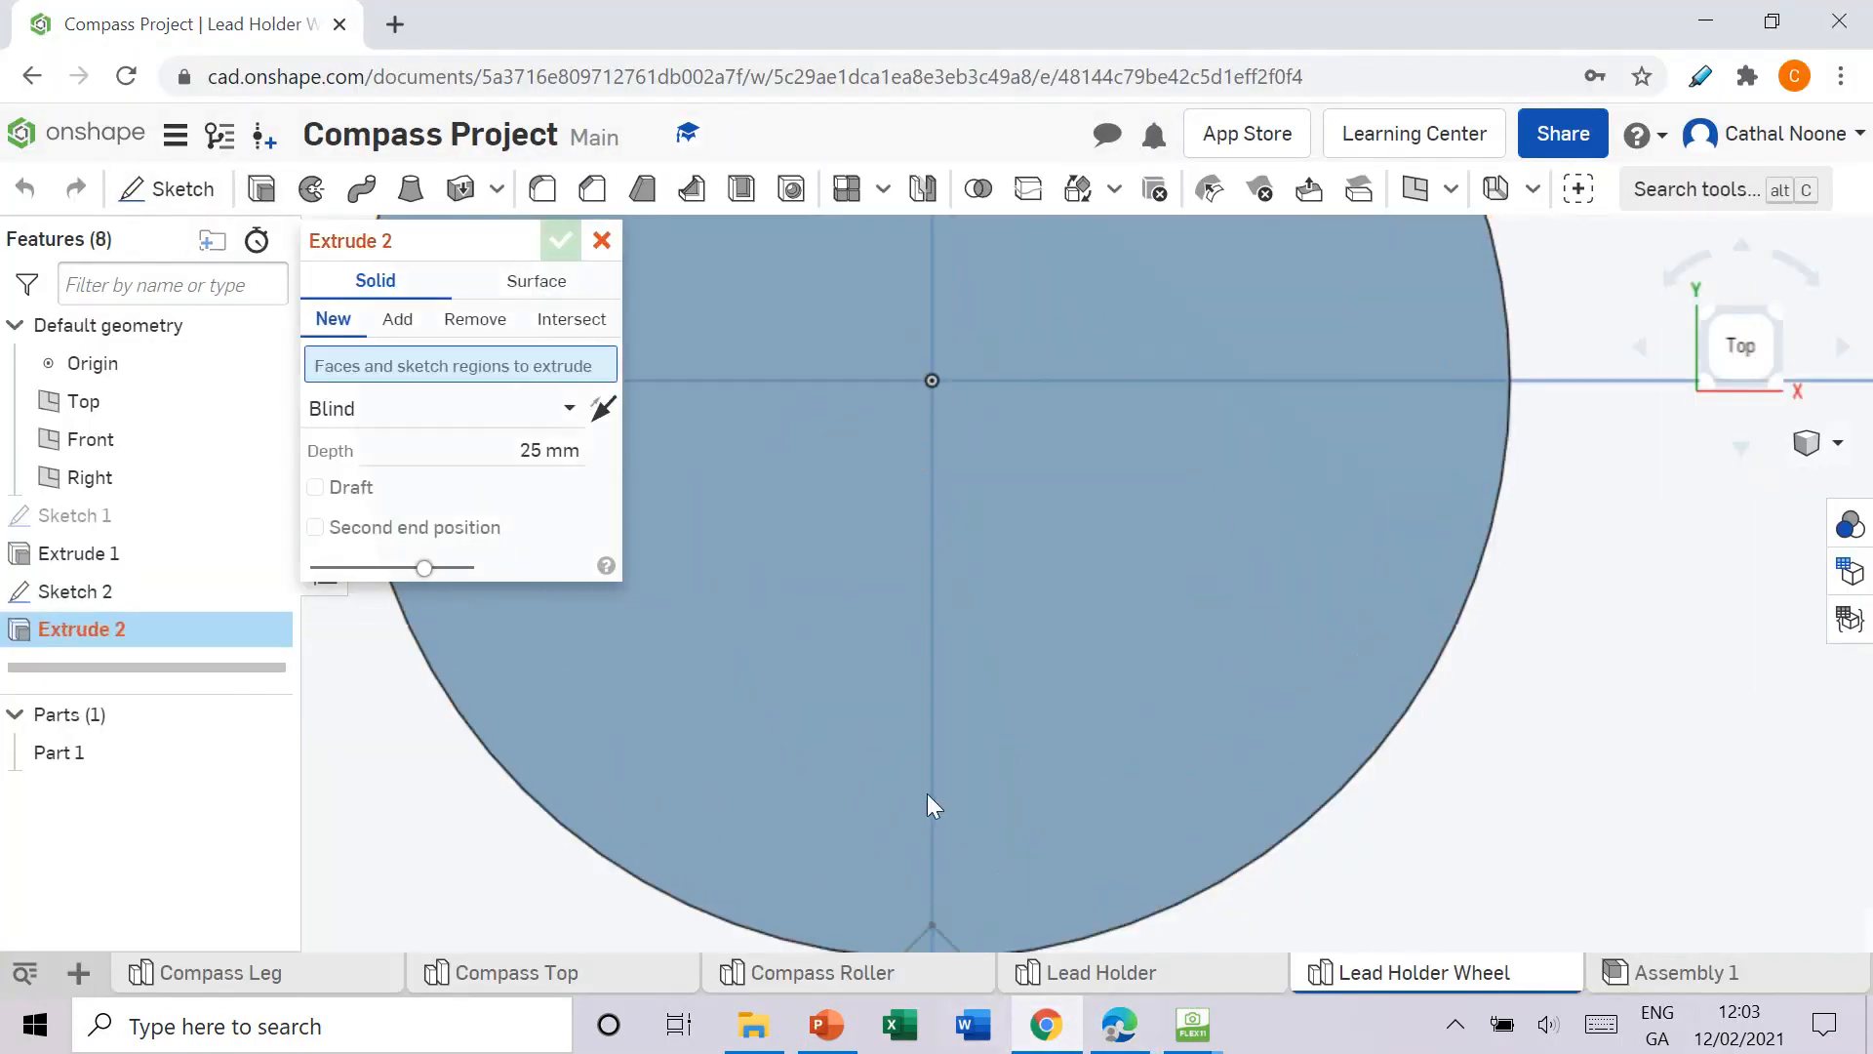
scroll(927, 793, "down", 4)
scroll(941, 875, "up", 4)
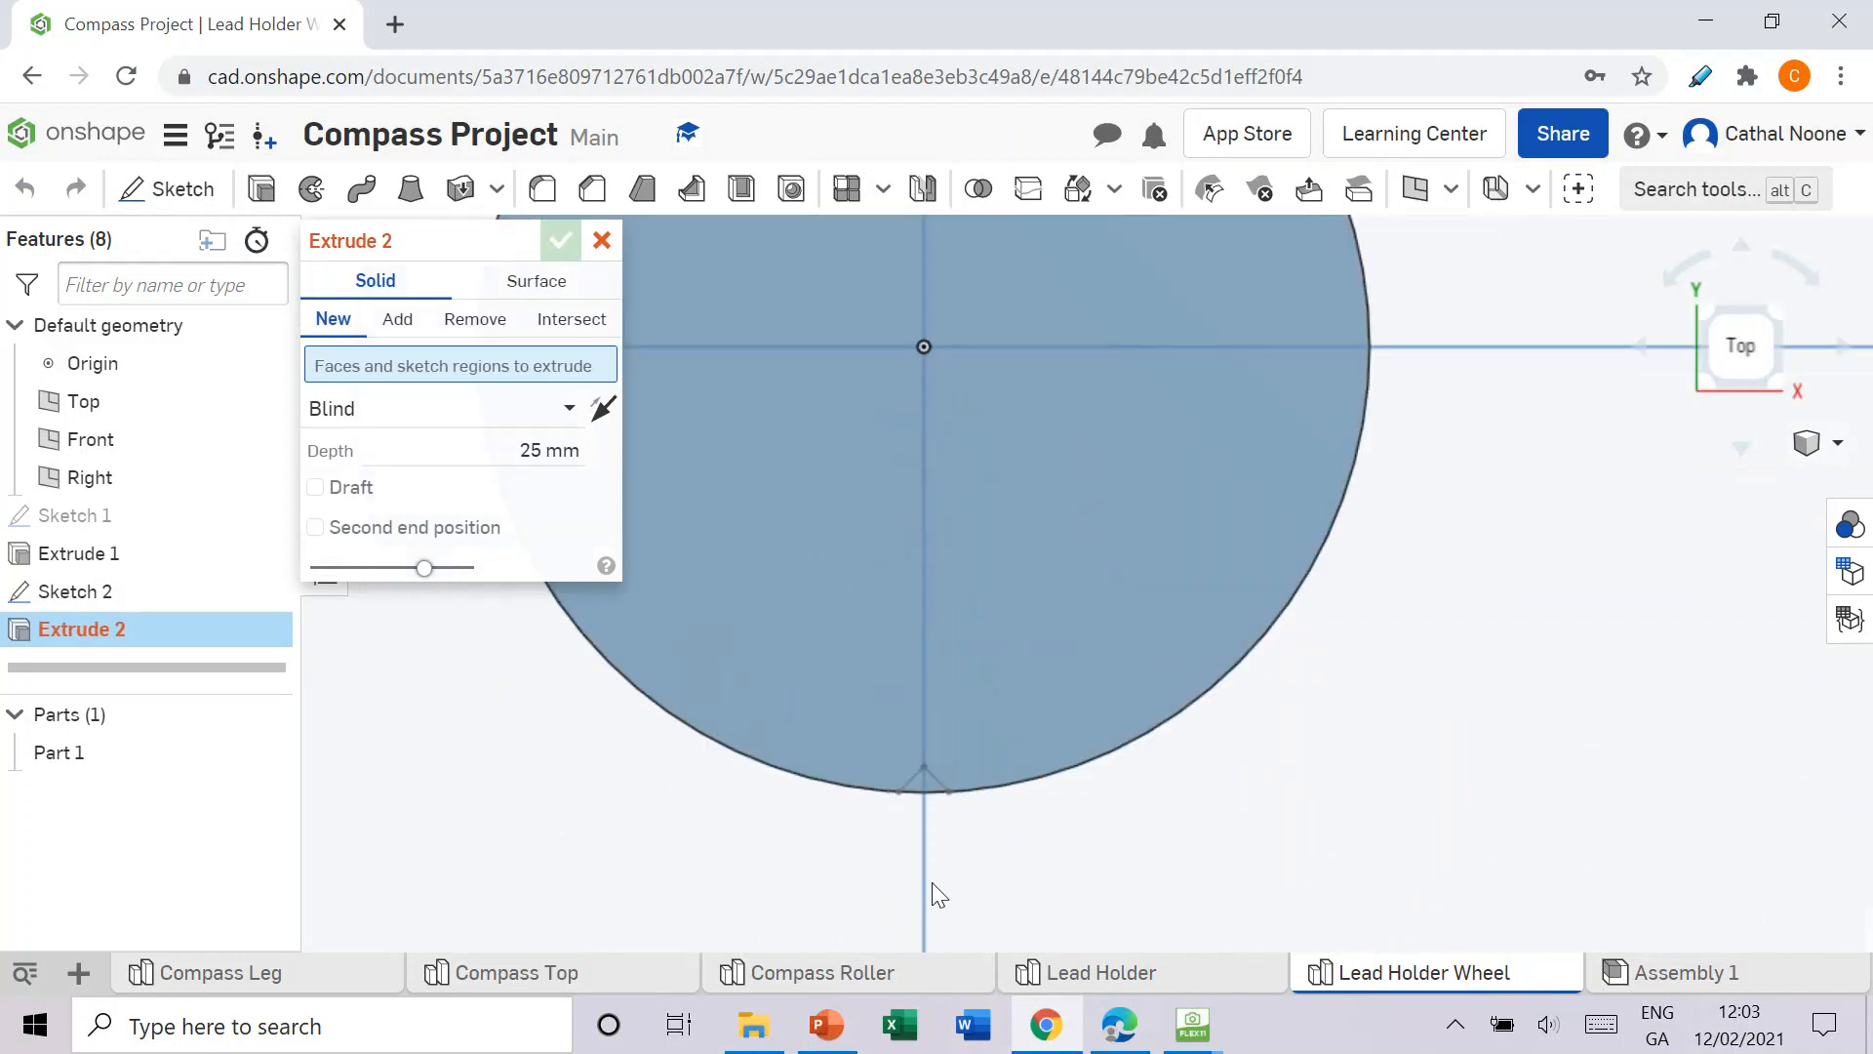
left_click(925, 782)
left_click(438, 439)
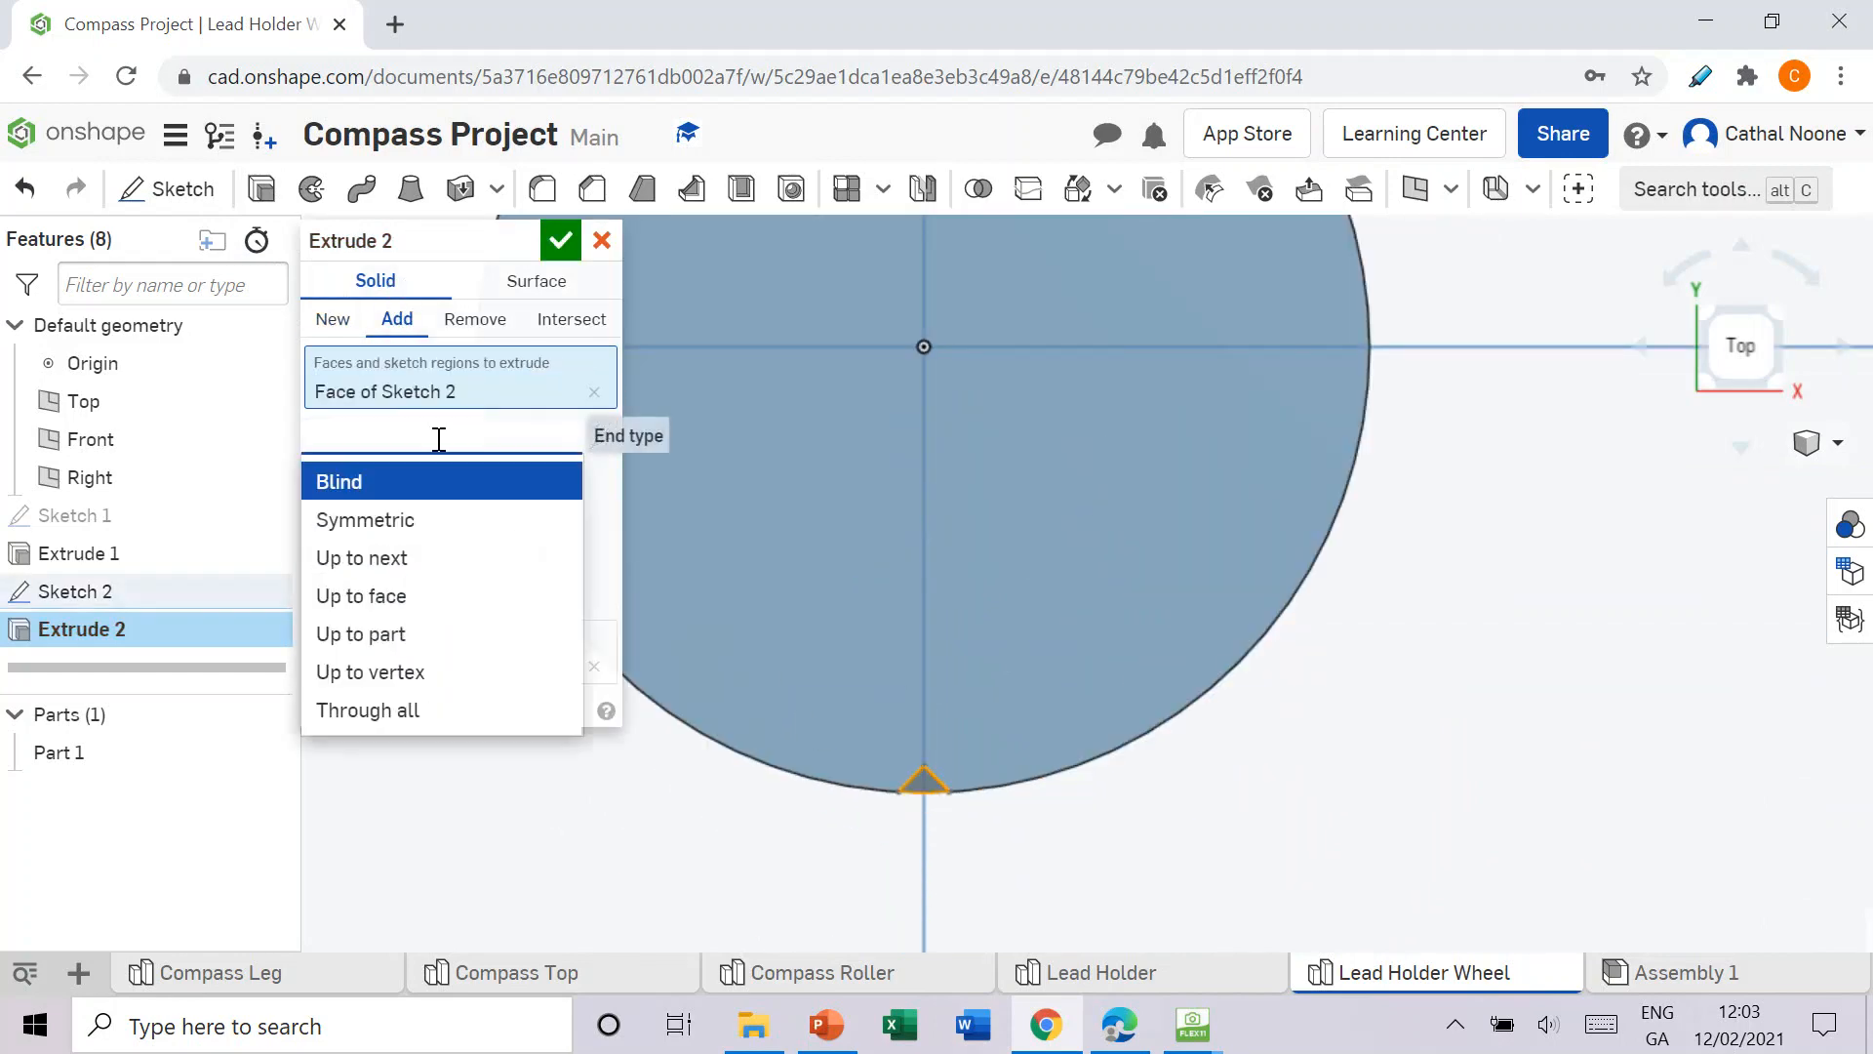
left_click(414, 557)
right_click_drag(992, 830, 1004, 753)
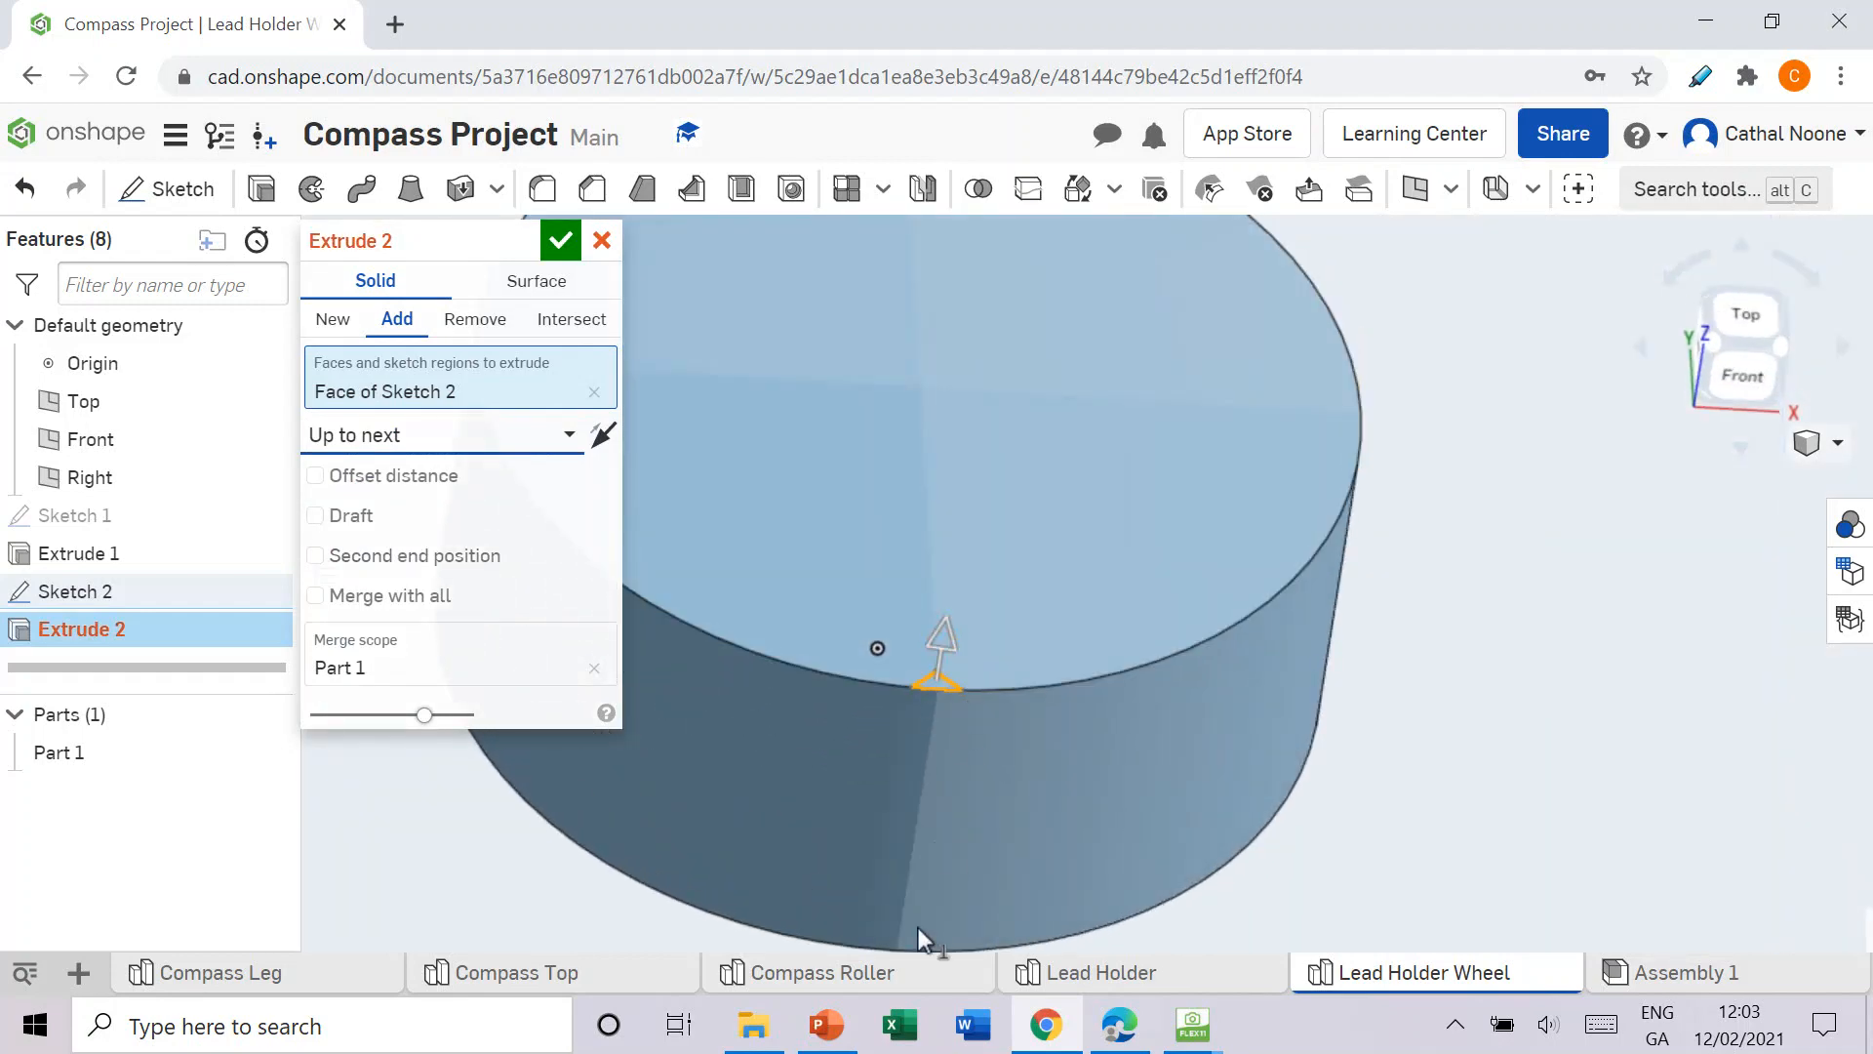
left_click(476, 319)
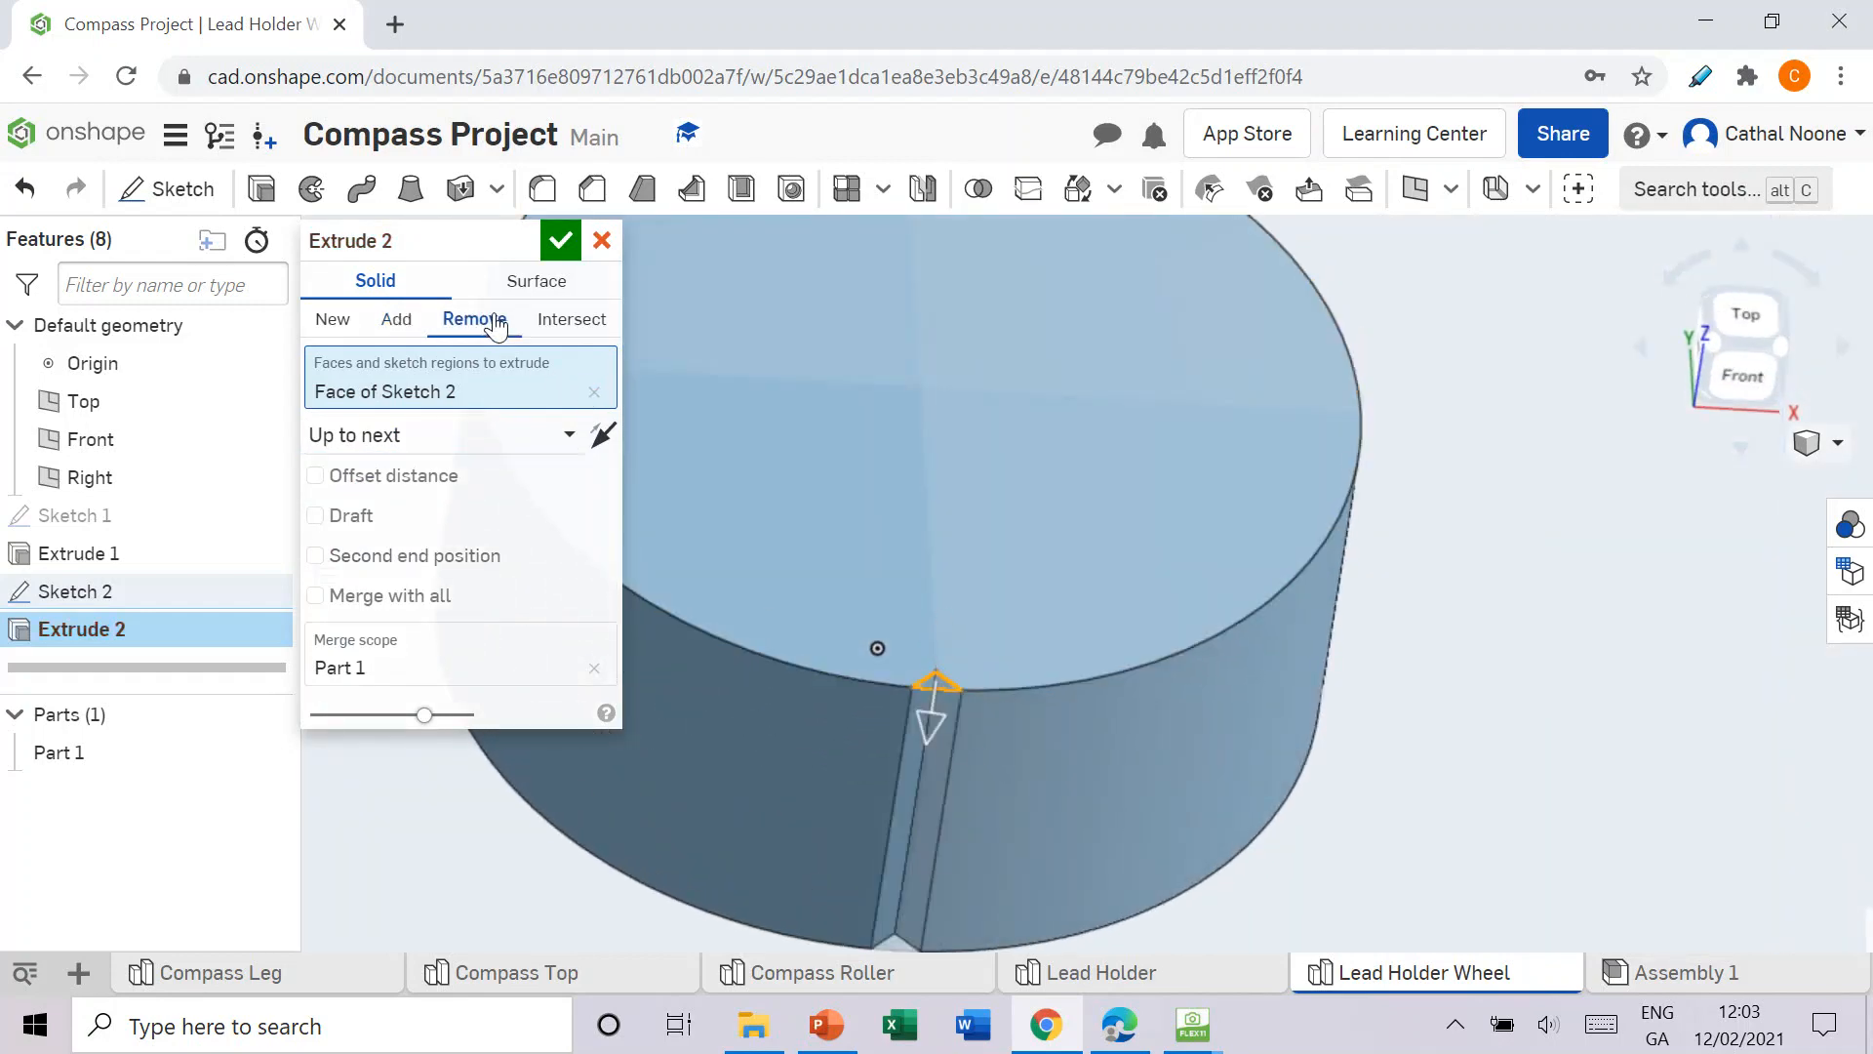
left_click(568, 243)
scroll(1302, 851, "down", 5)
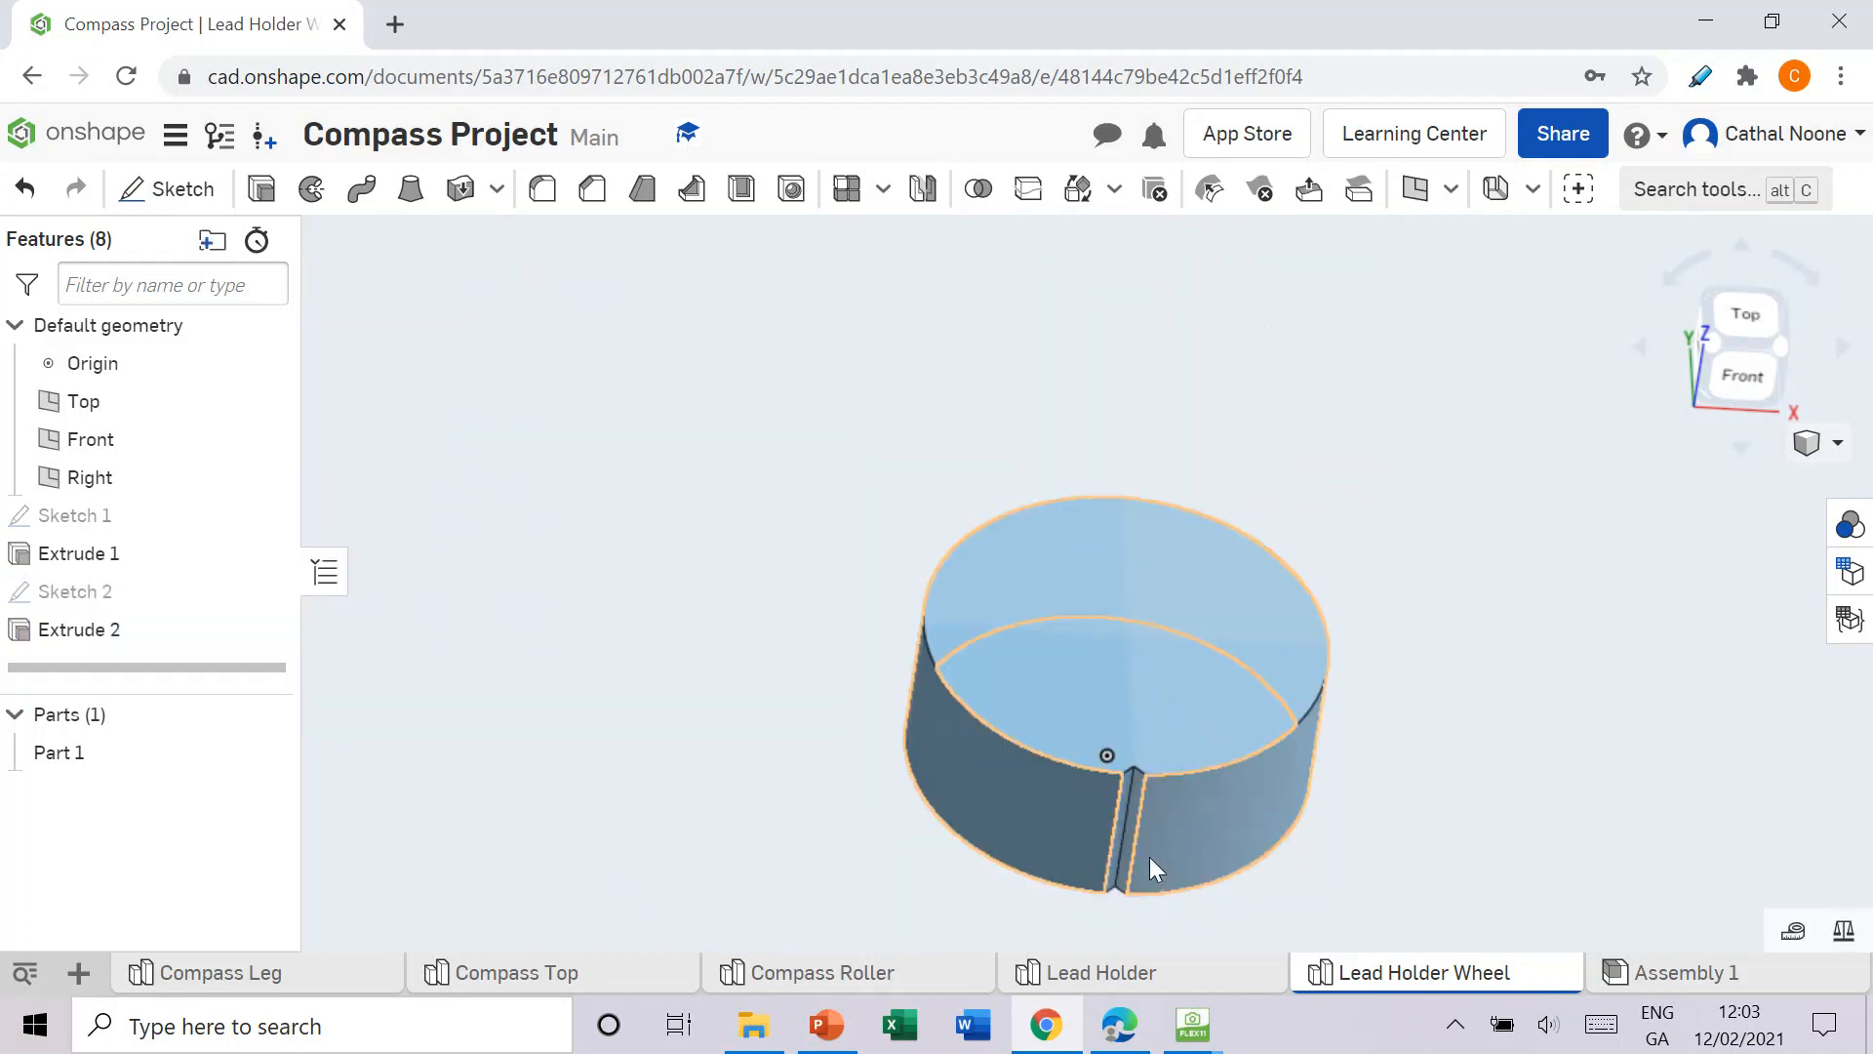
right_click_drag(1149, 856, 1085, 853)
scroll(1135, 787, "up", 4)
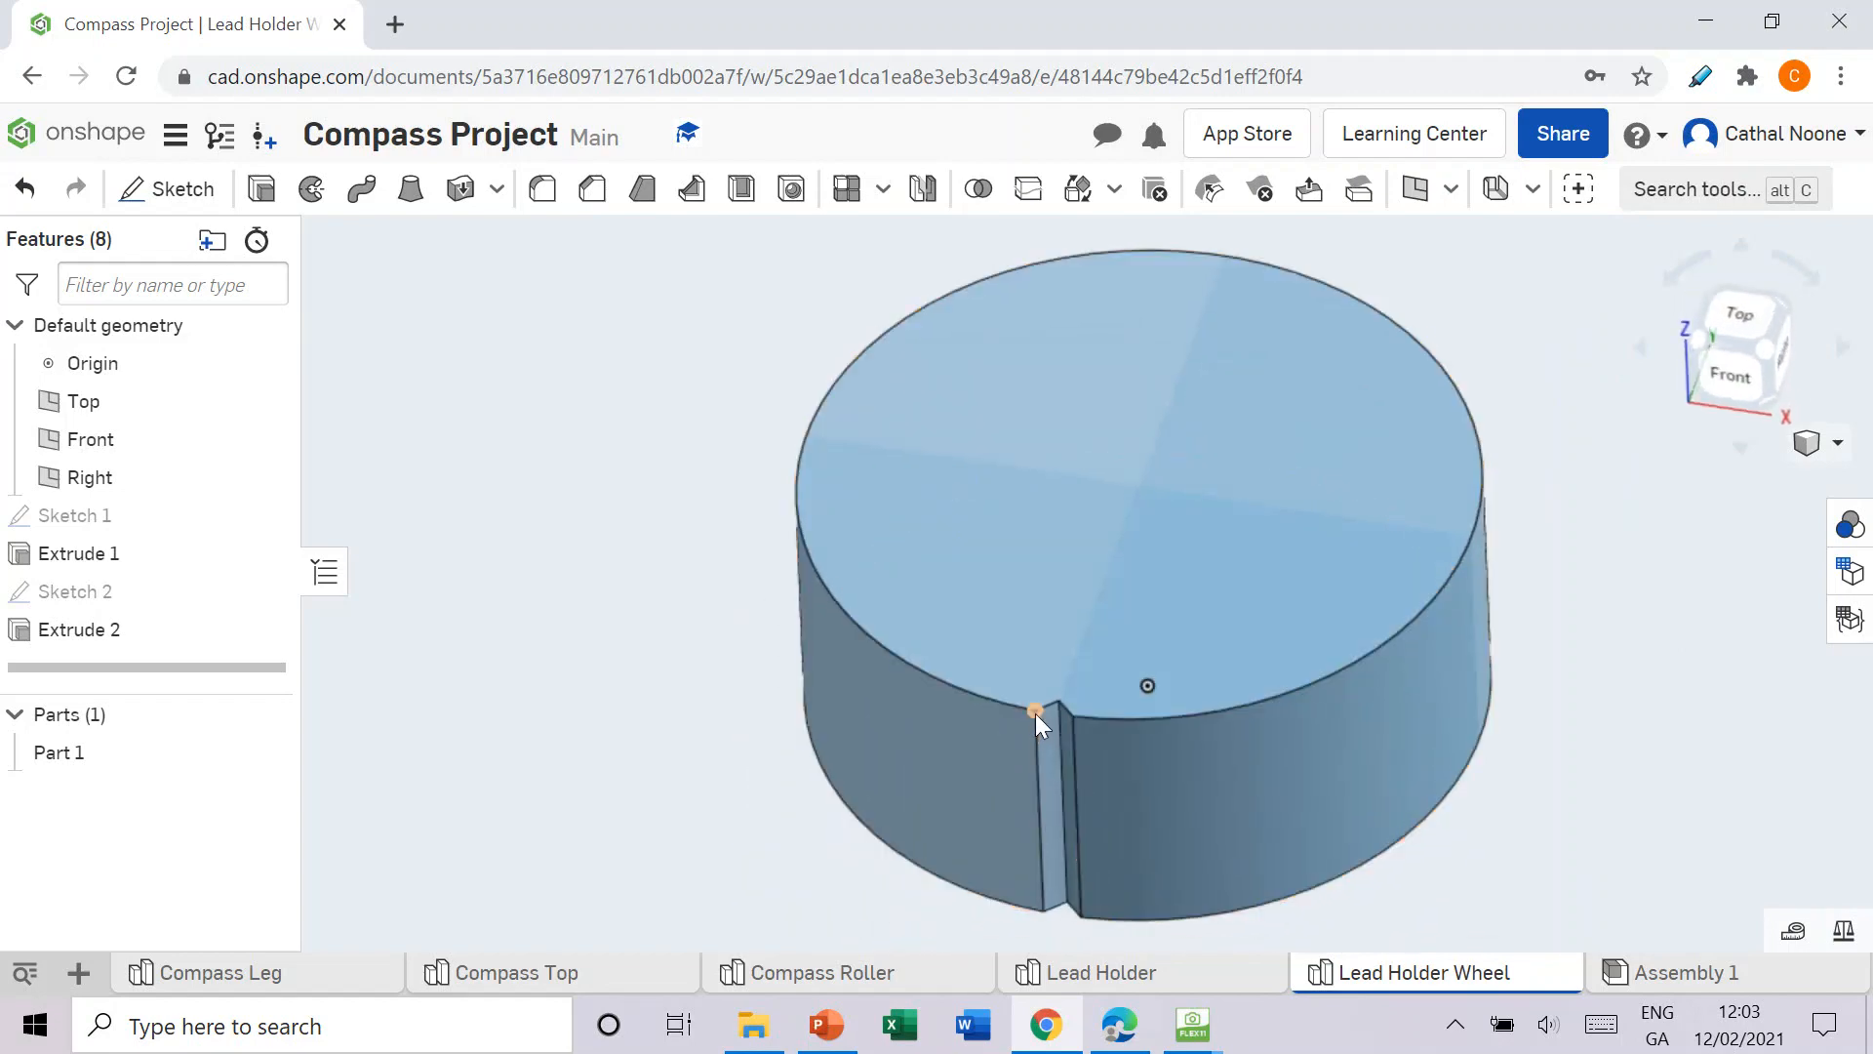
left_click(1059, 699)
Step: Switch to the project PDF, read the Step 5 circular pattern instructions, and return to Onshape
left_click(1119, 1025)
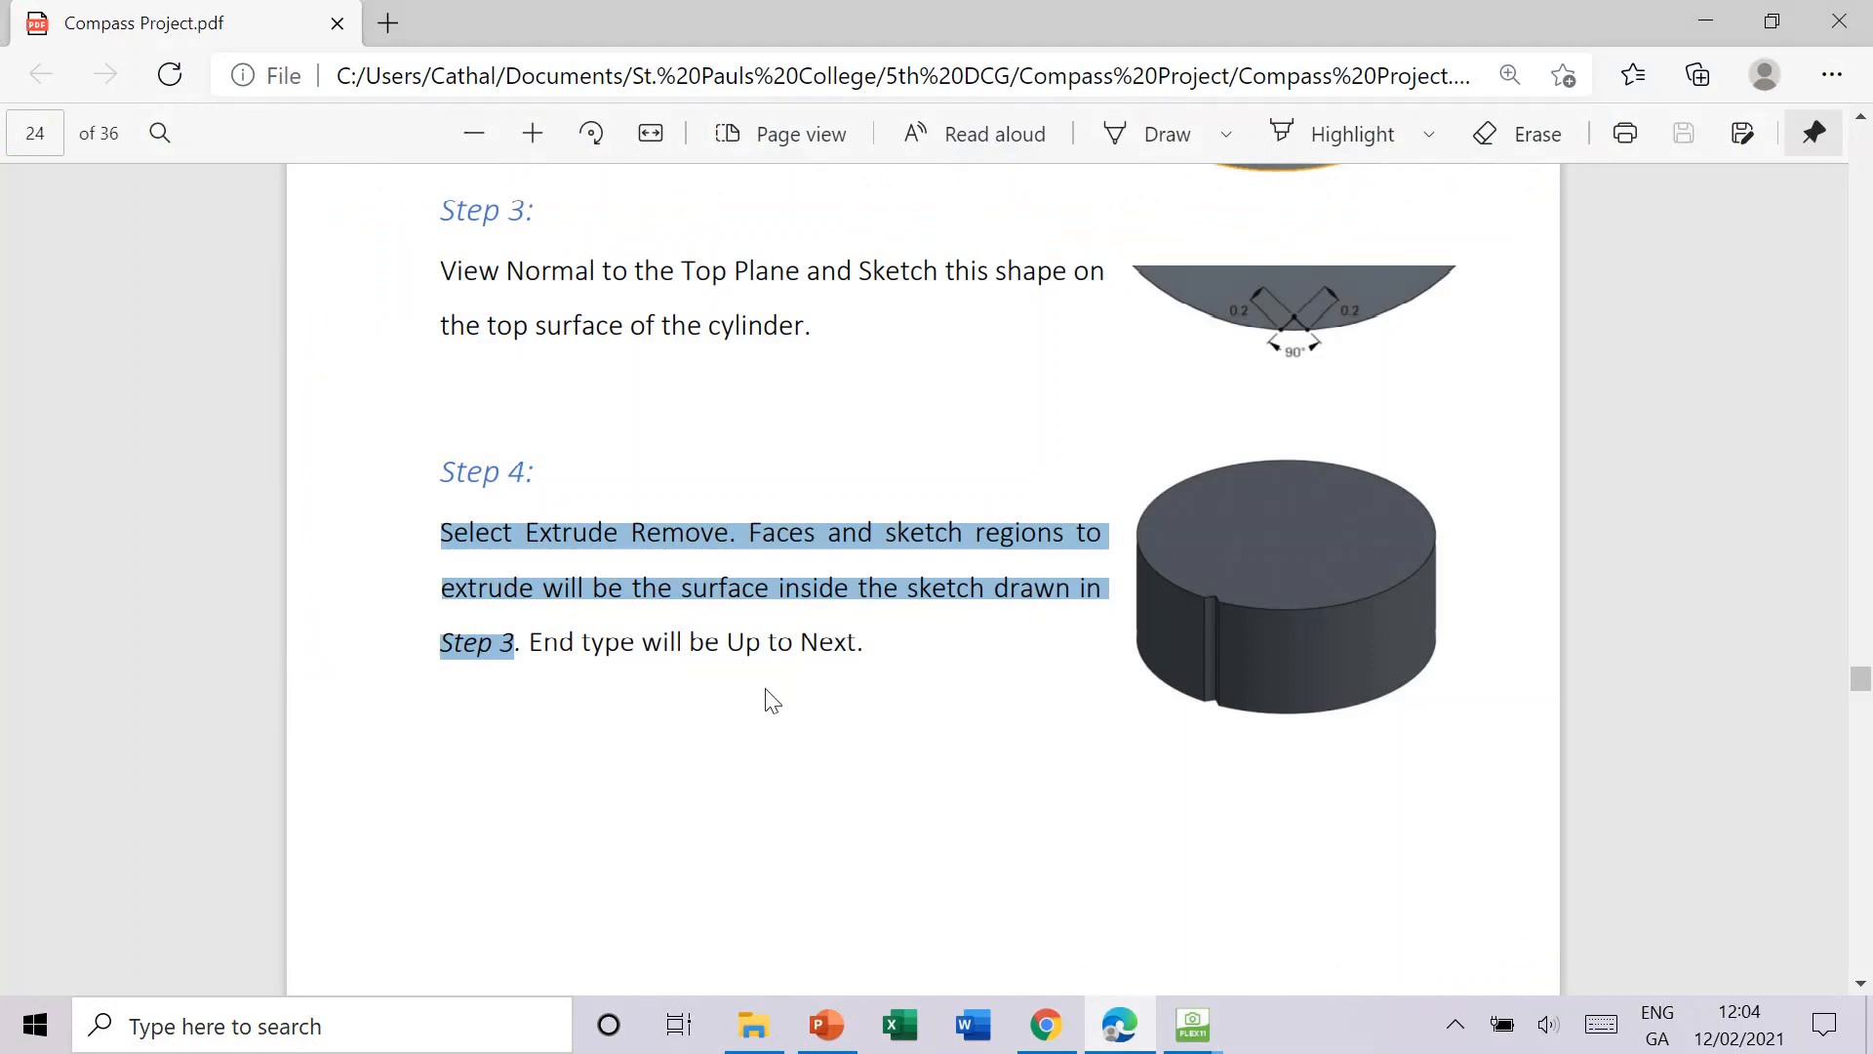
scroll(771, 699, "down", 10)
scroll(543, 335, "up", 3)
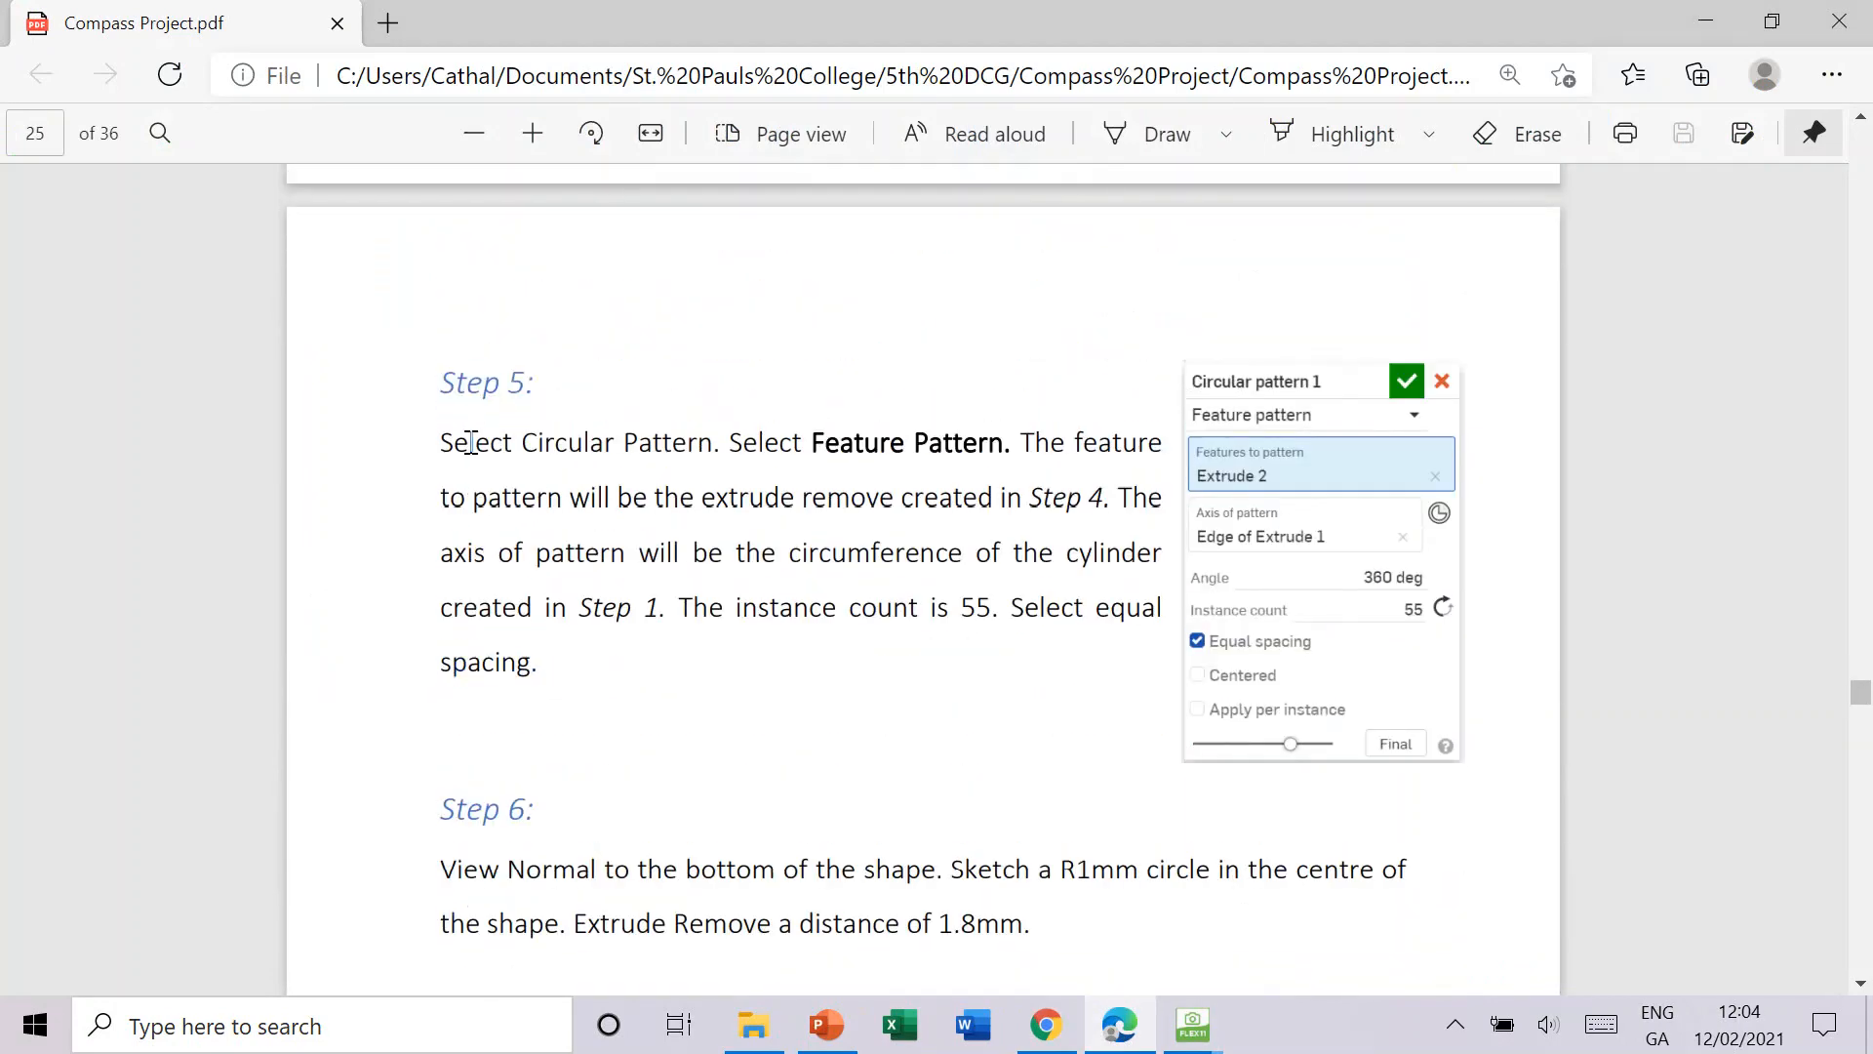
left_click_drag(450, 438, 990, 444)
left_click(941, 442)
left_click_drag(809, 436, 989, 447)
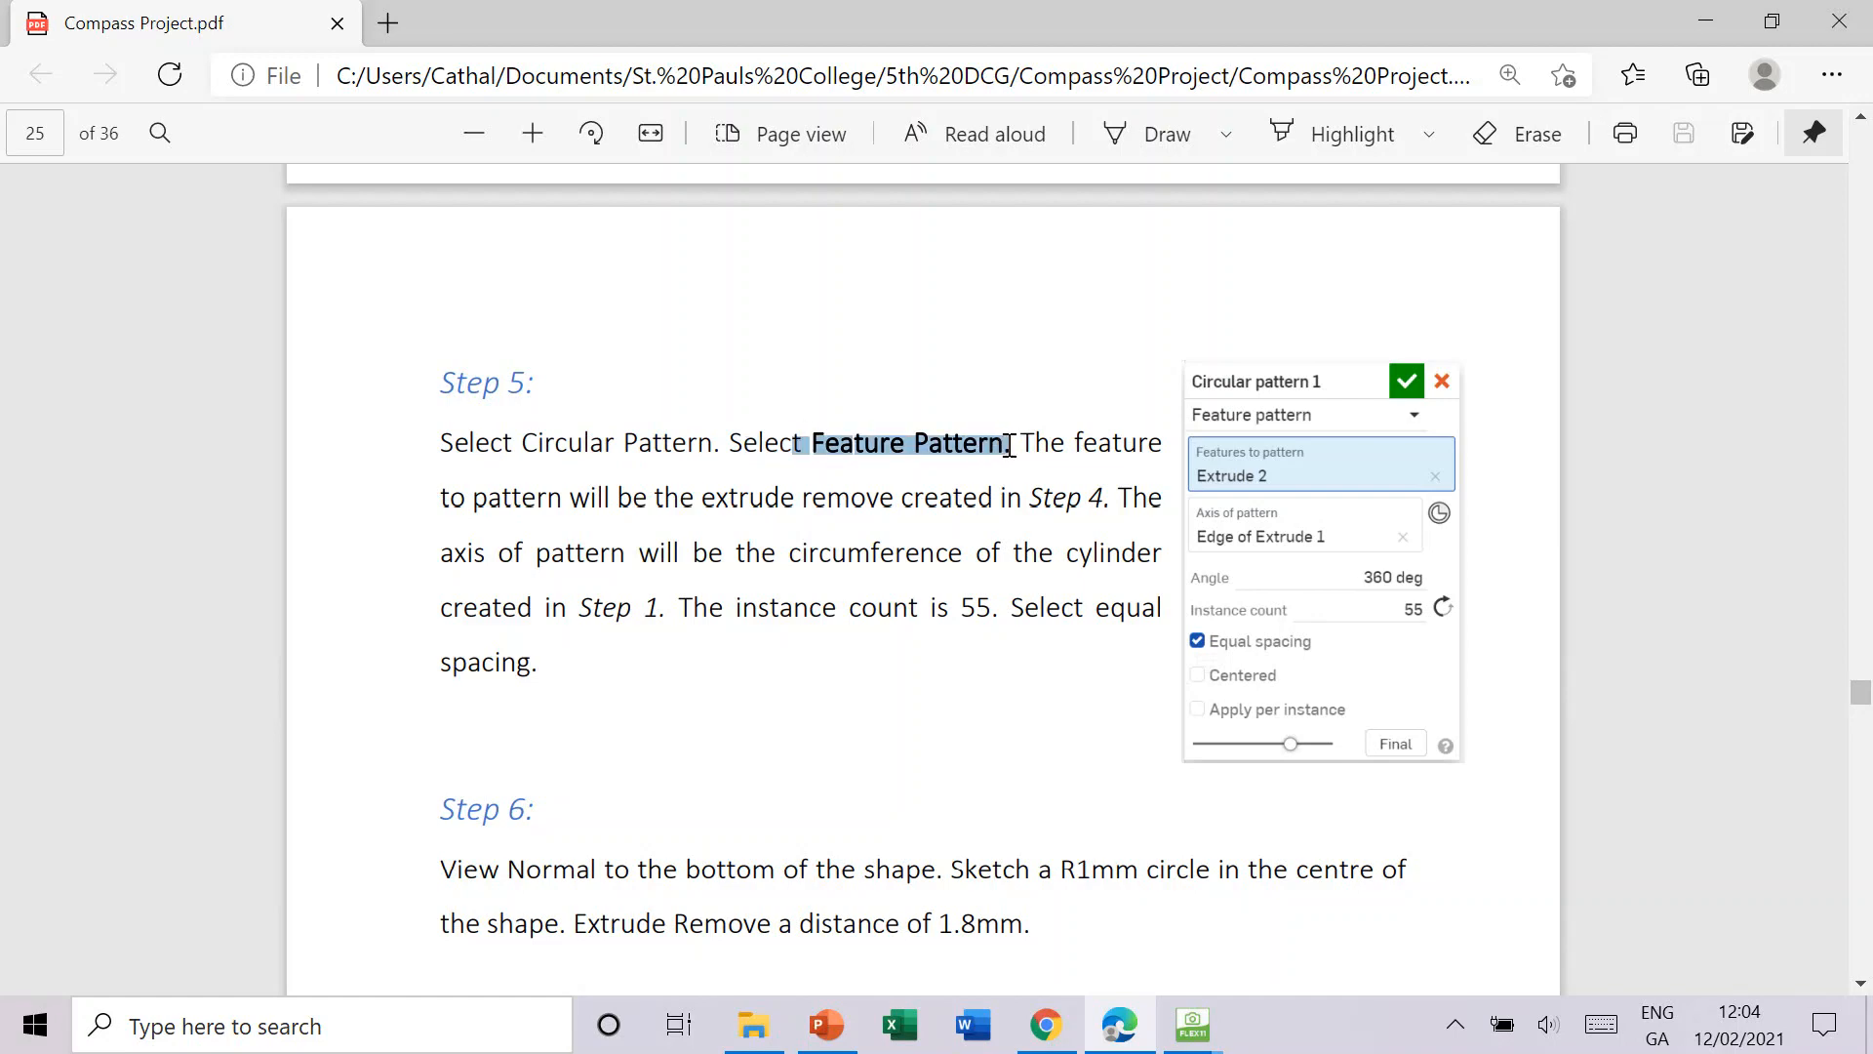
left_click(903, 445)
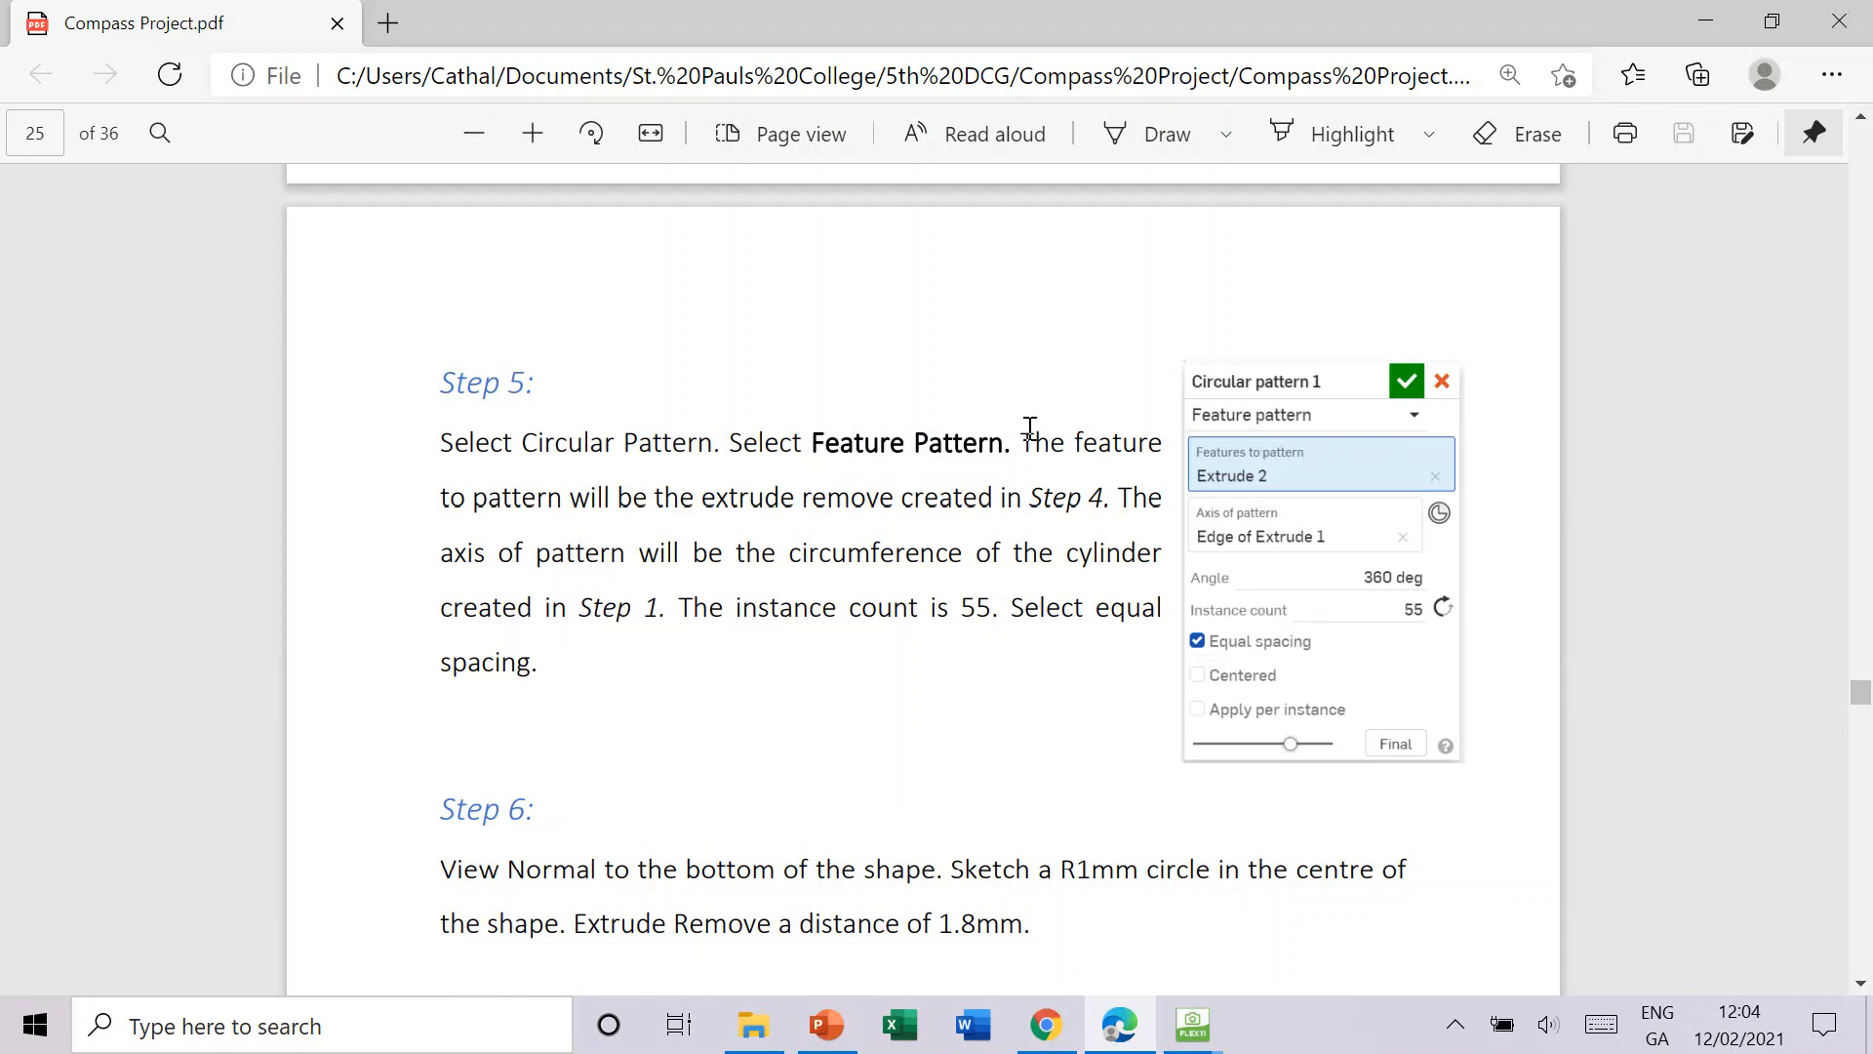
left_click_drag(1149, 444, 1021, 444)
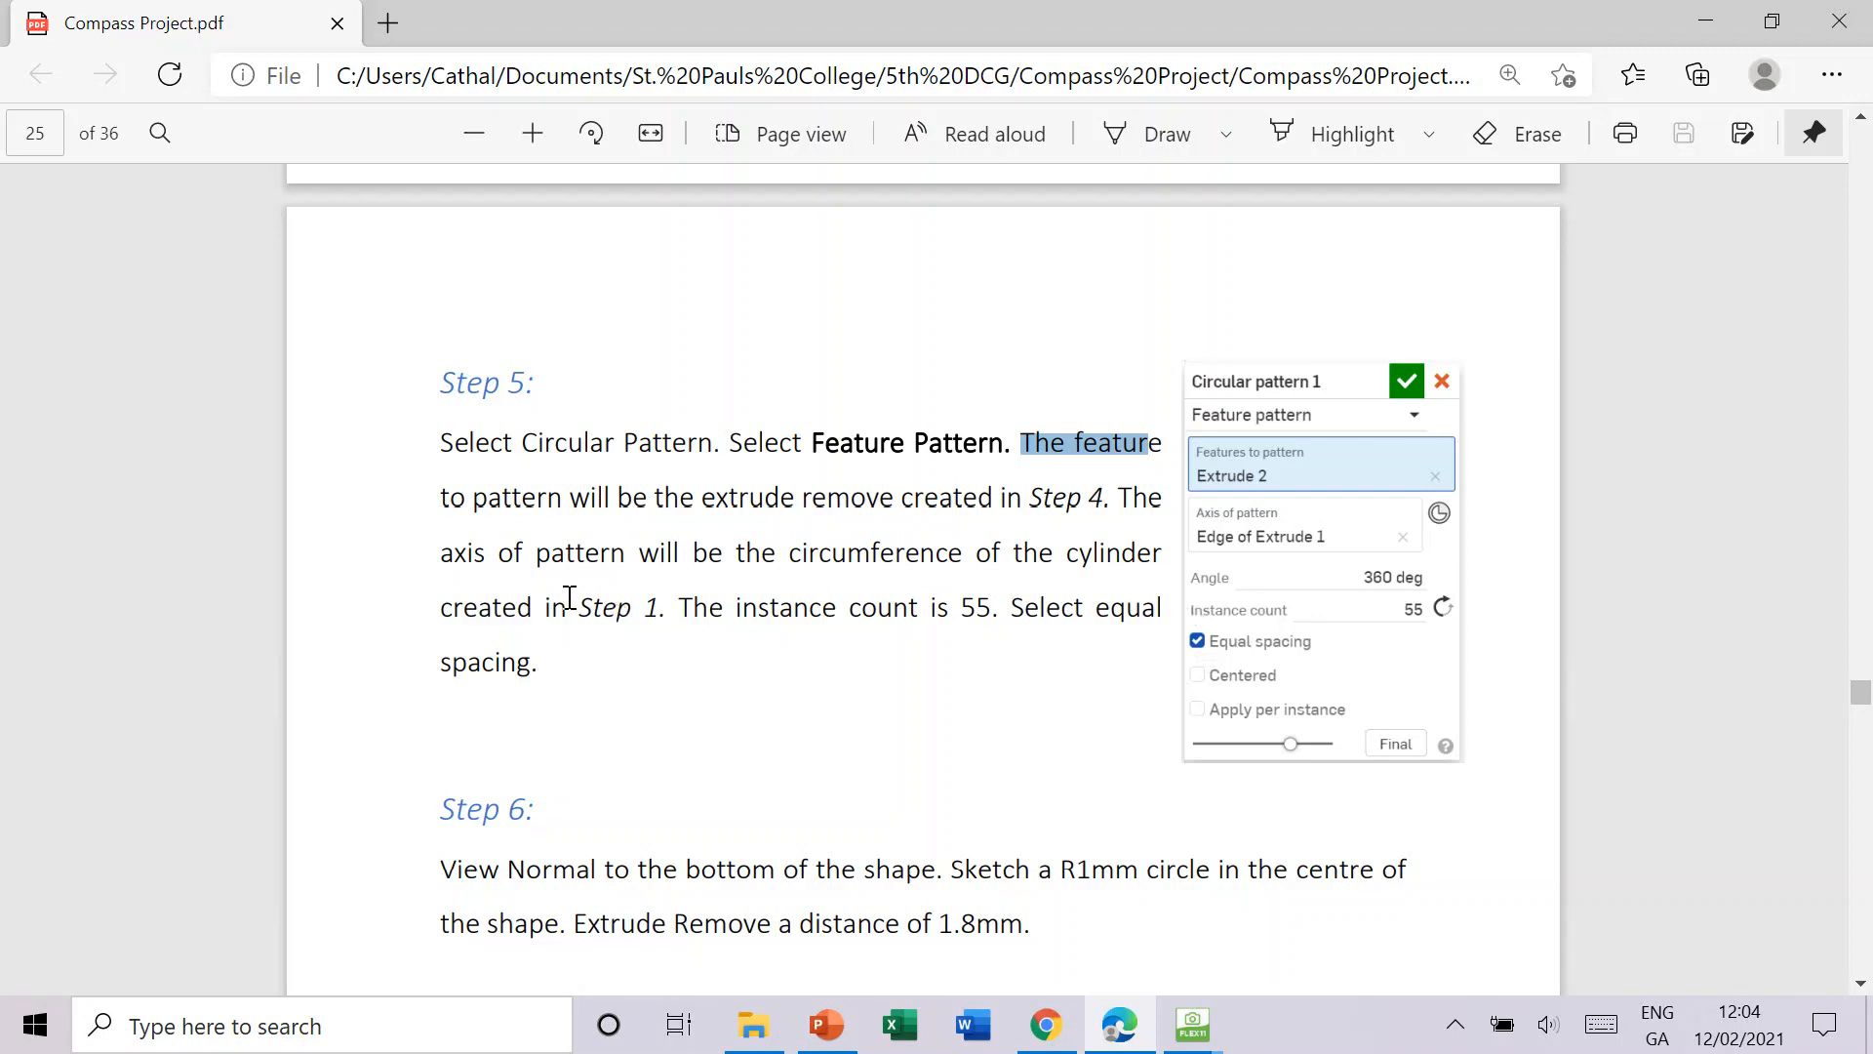
left_click_drag(578, 607, 1066, 608)
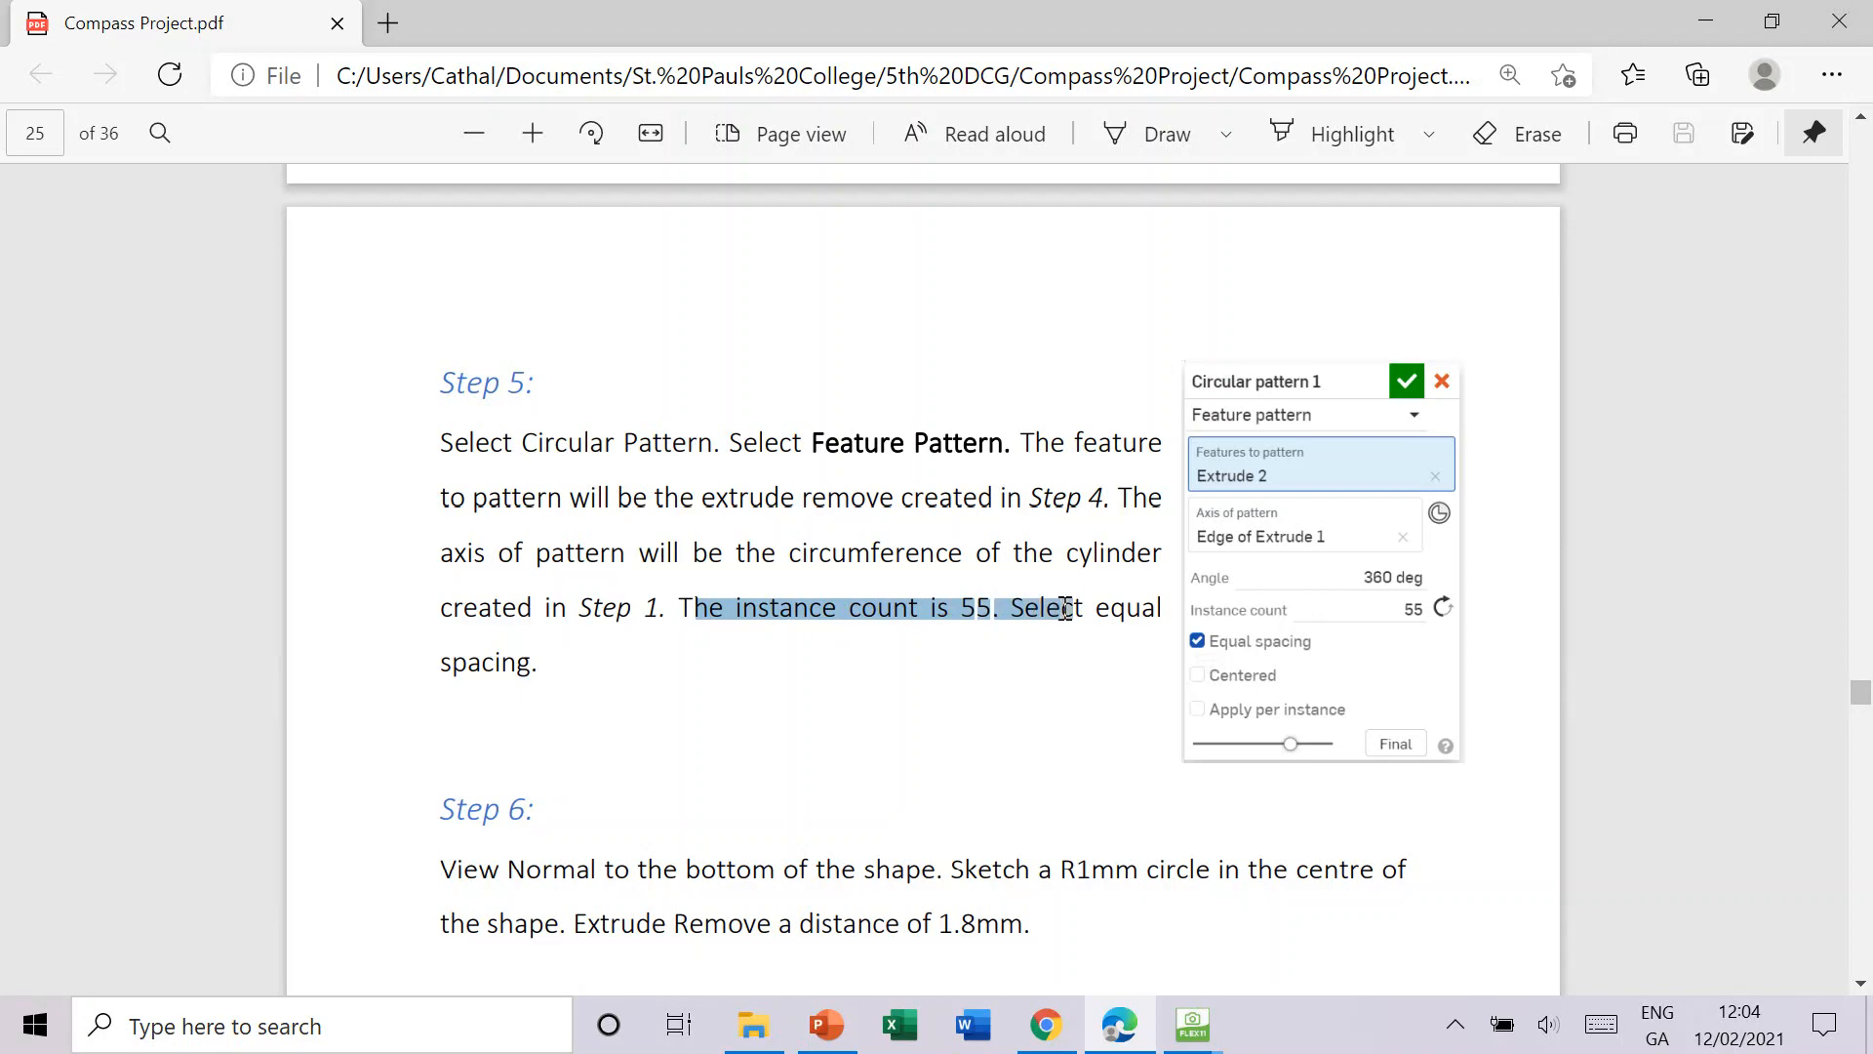
left_click(1046, 1025)
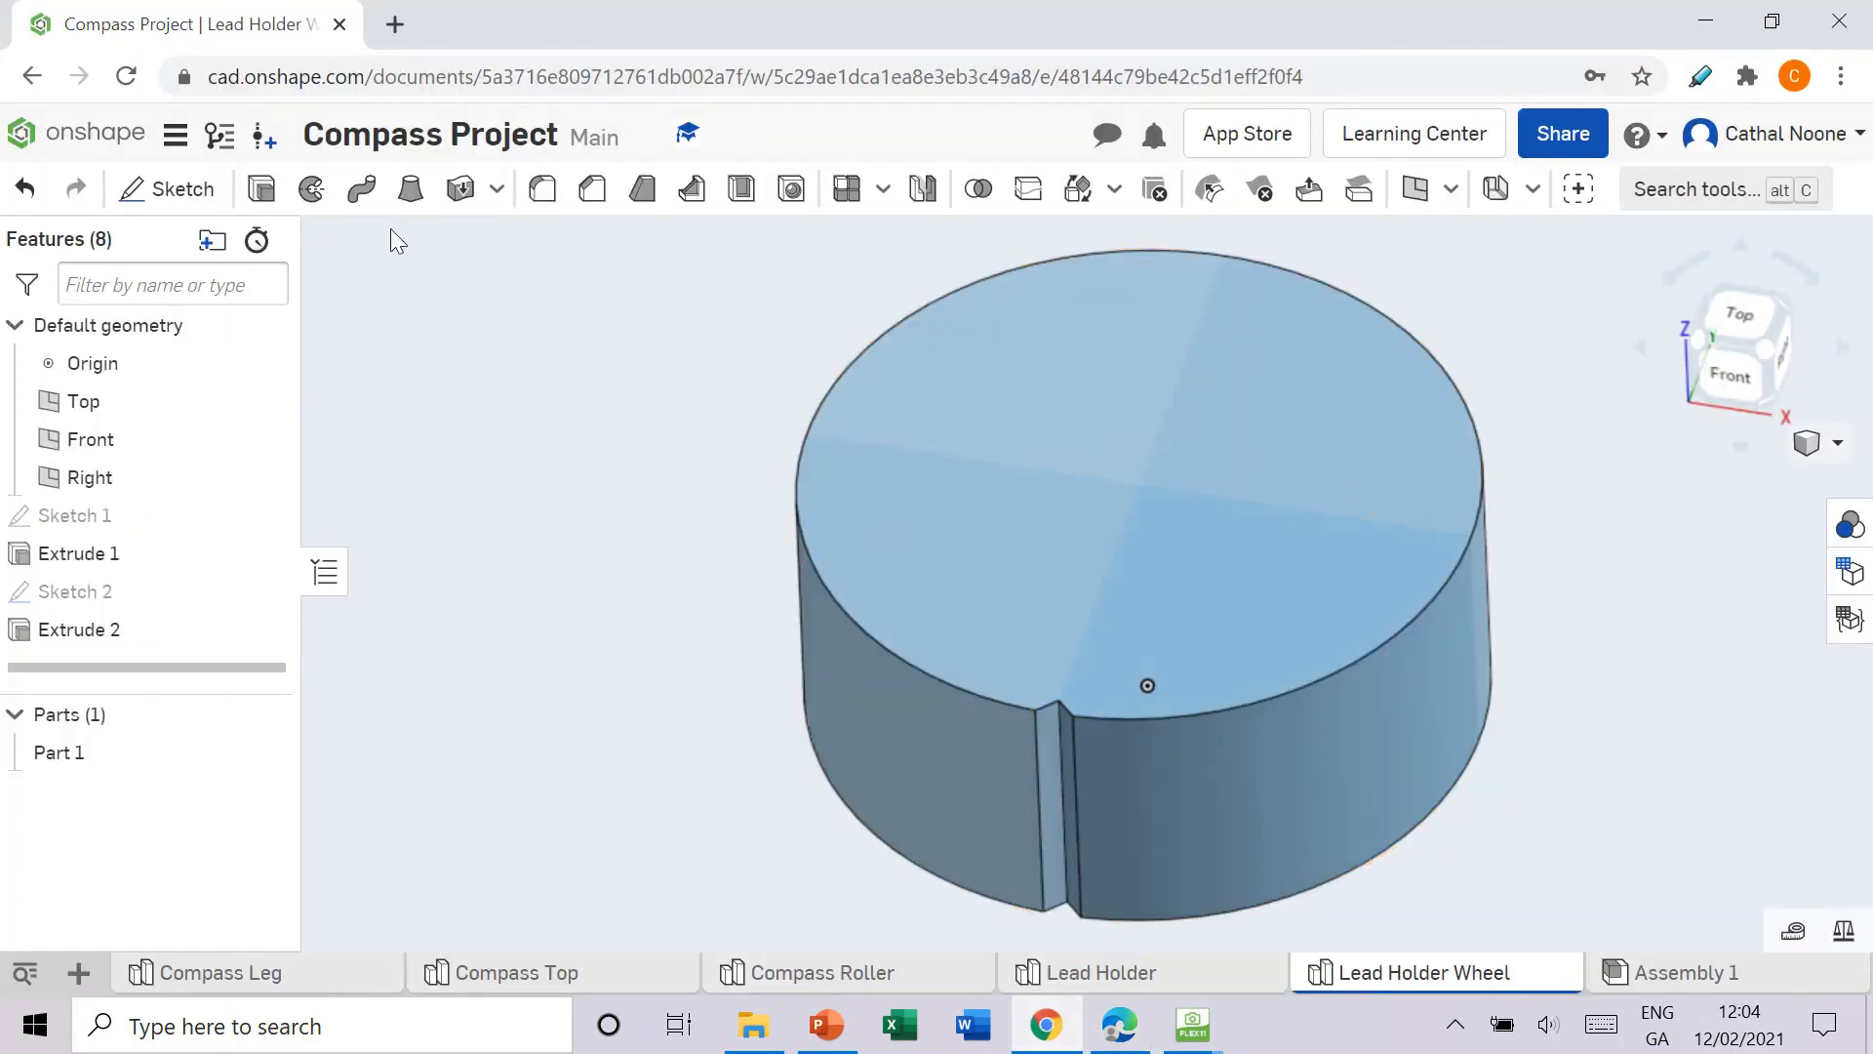
Step: Start a circular feature pattern of the notch cut, using the cylinder's top circular edge as the axis
left_click(884, 191)
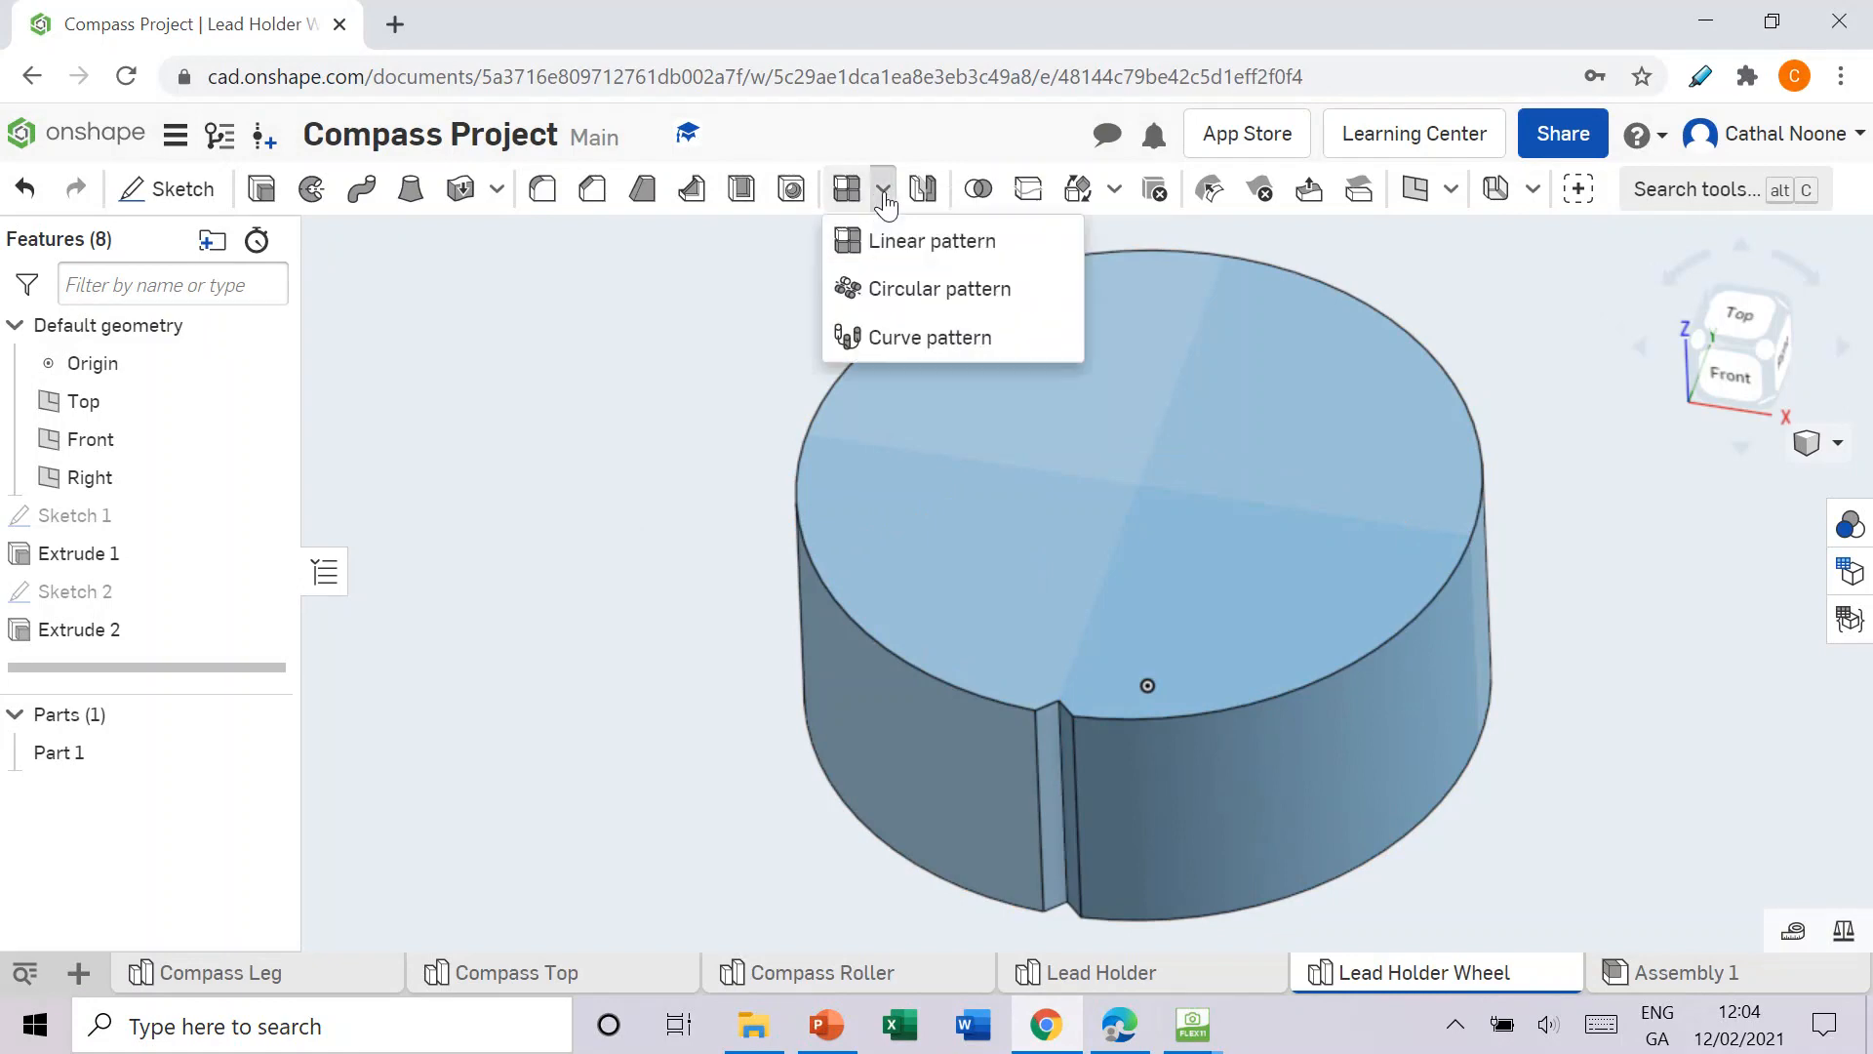
left_click(917, 291)
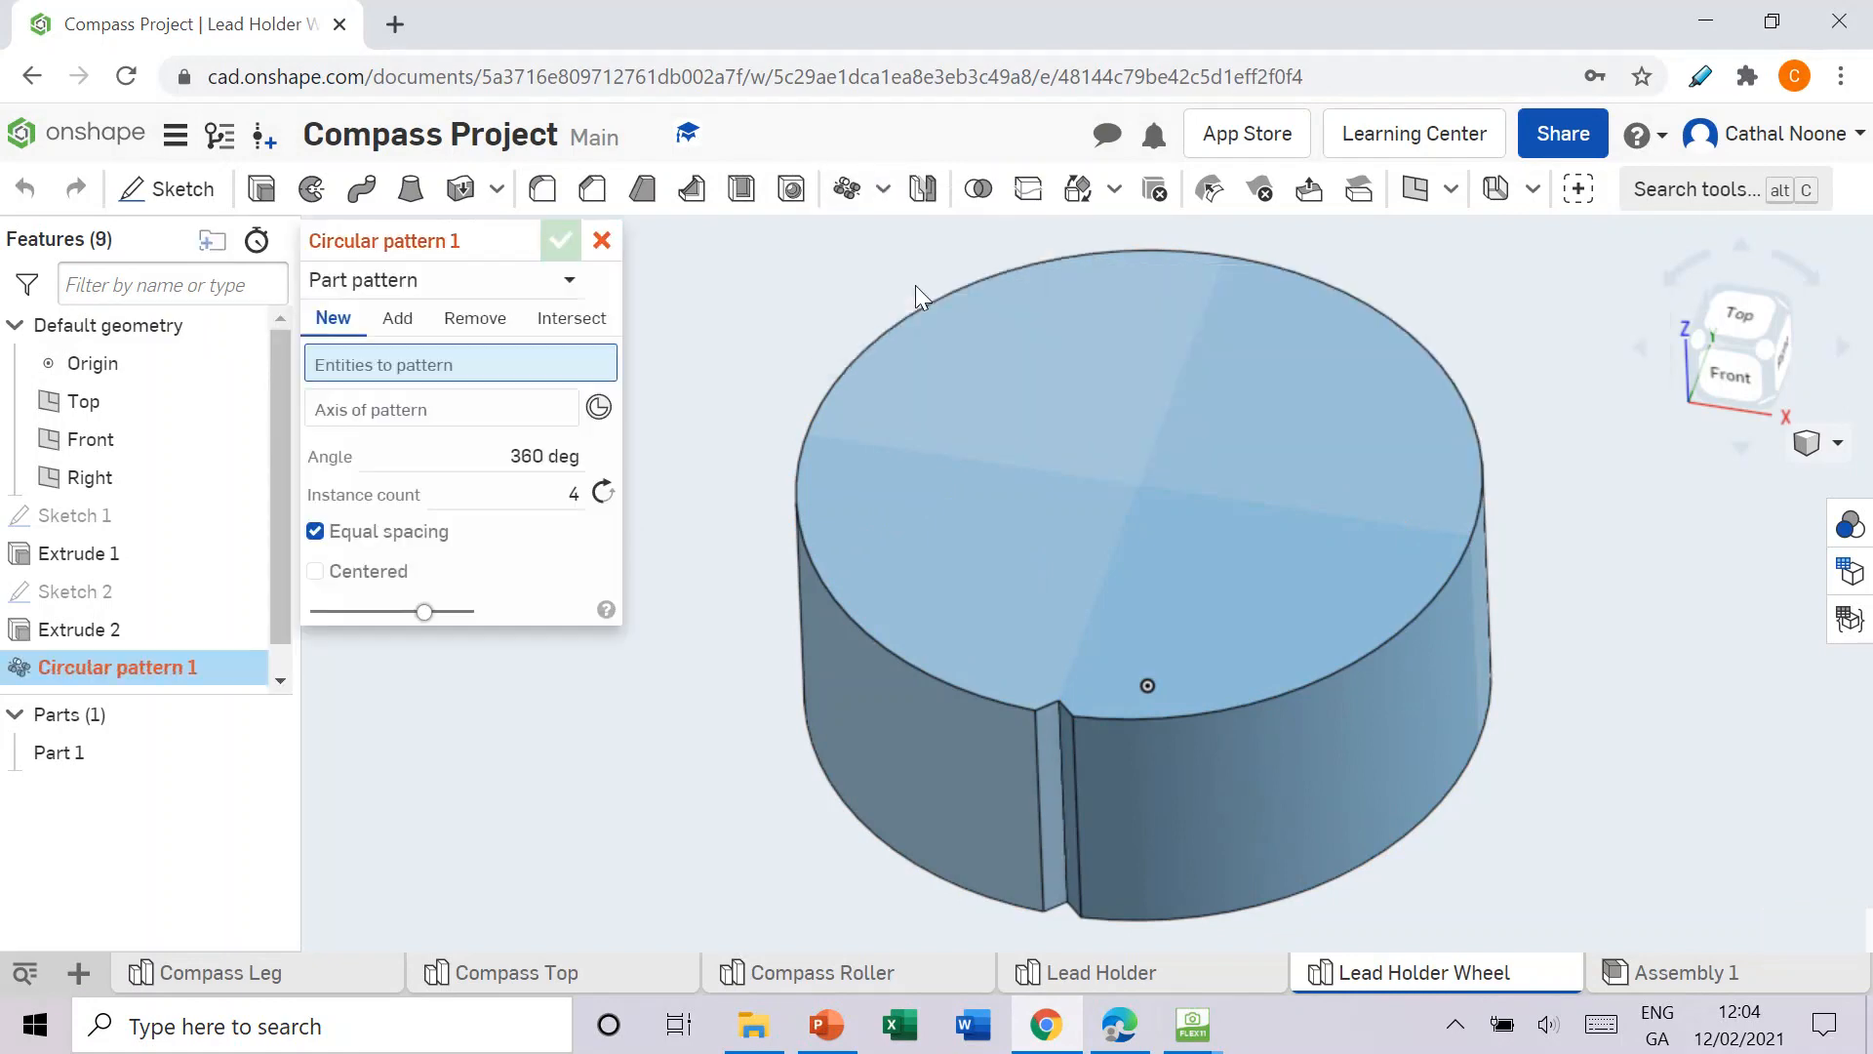
left_click(379, 291)
left_click(390, 365)
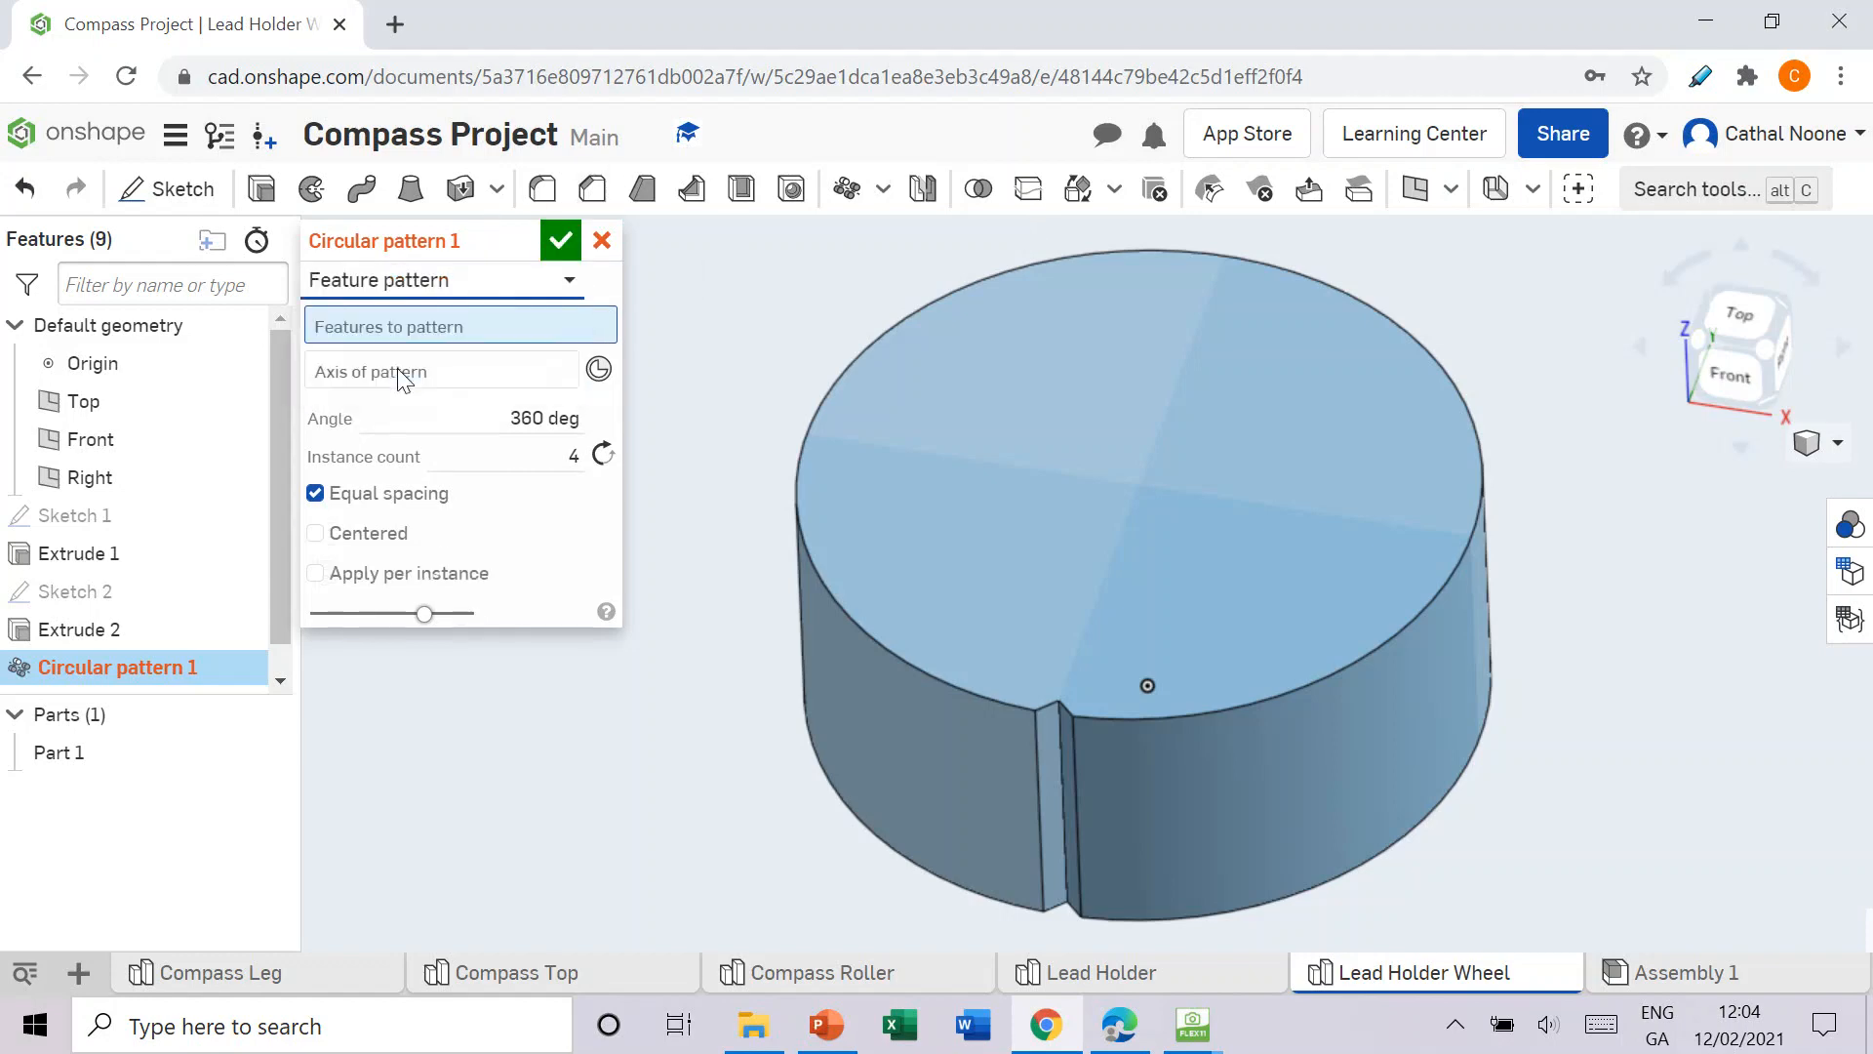
left_click(102, 630)
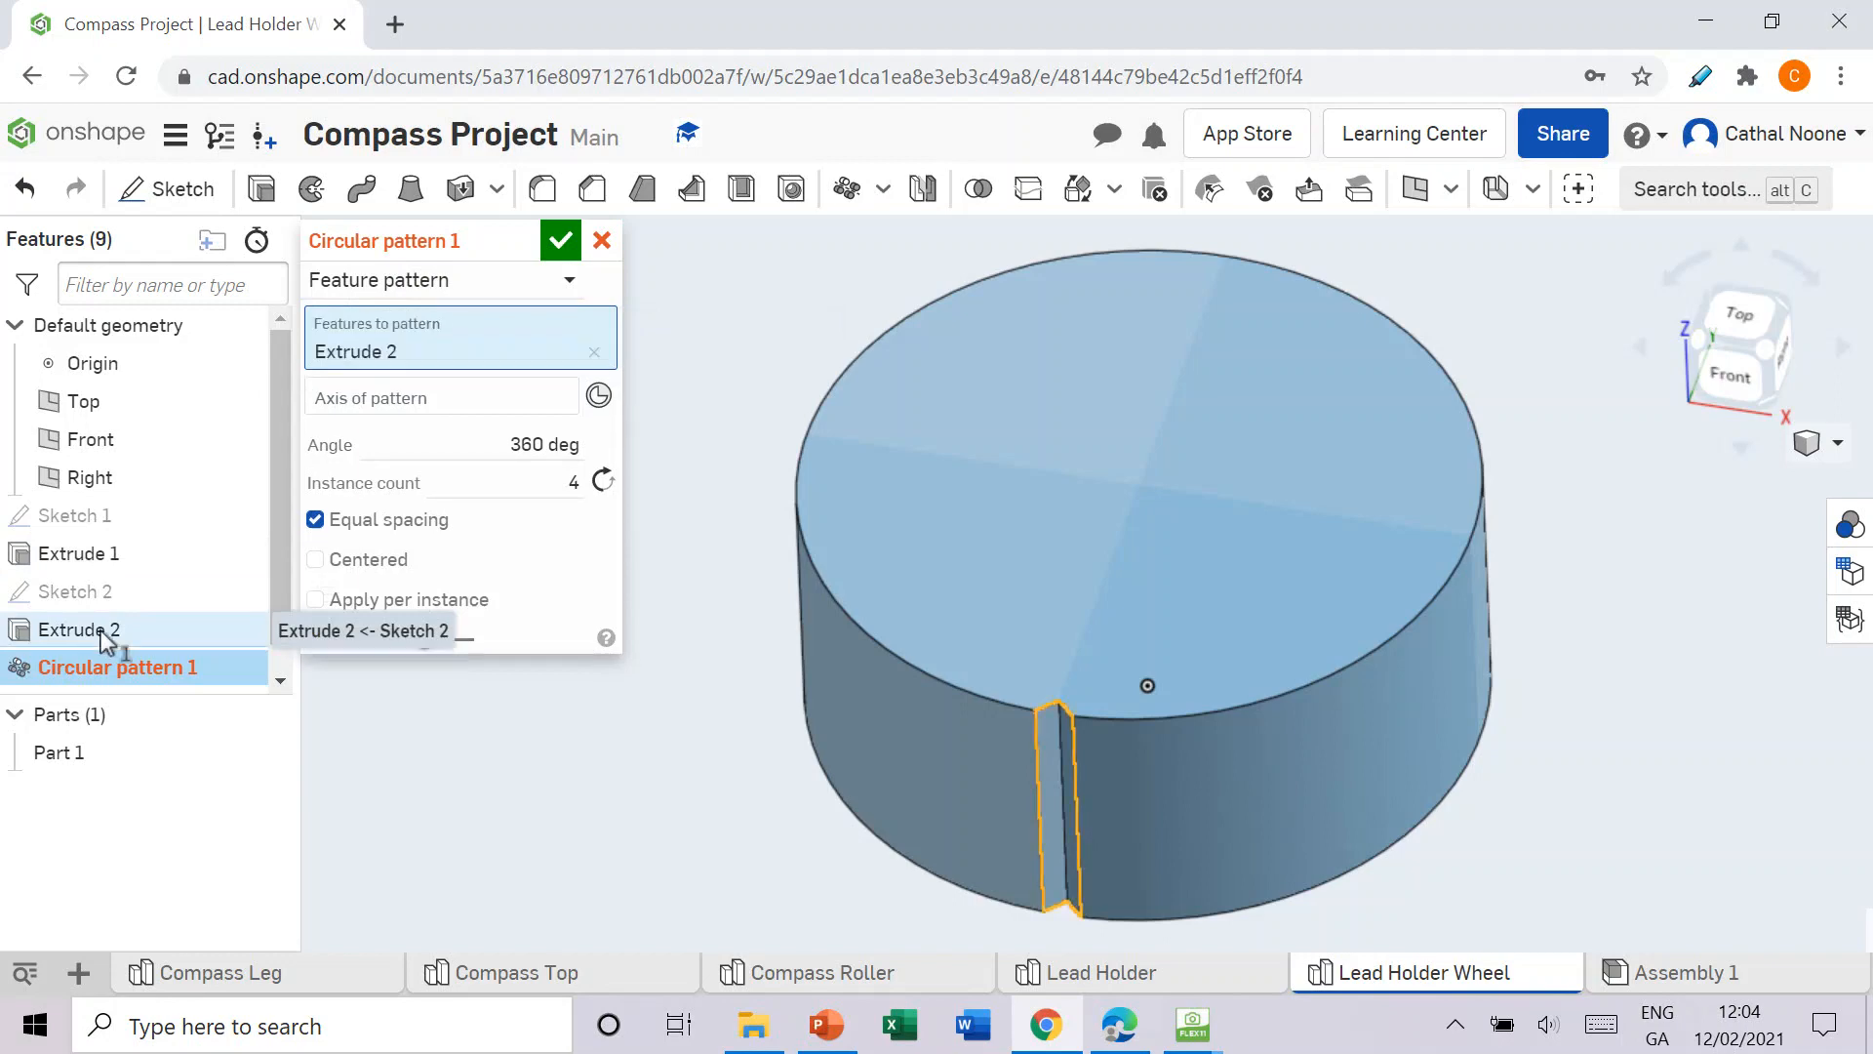
left_click(435, 390)
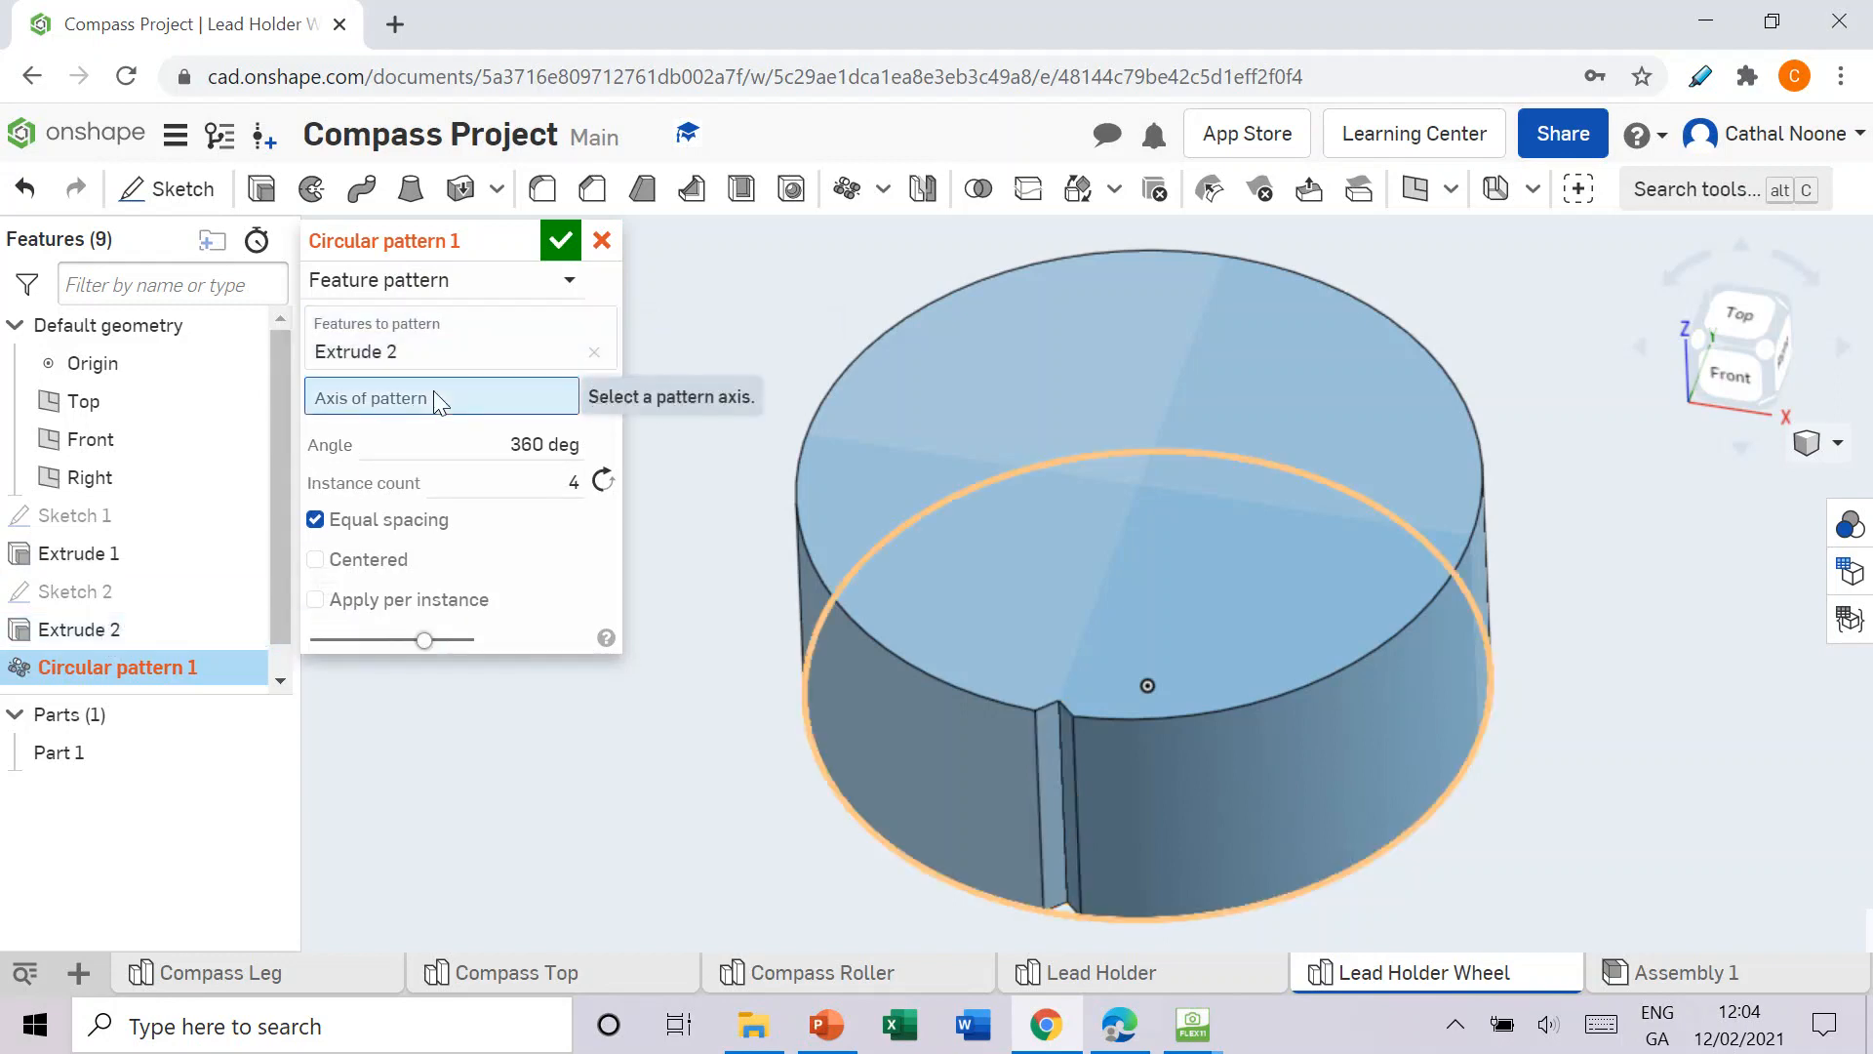
left_click(1005, 704)
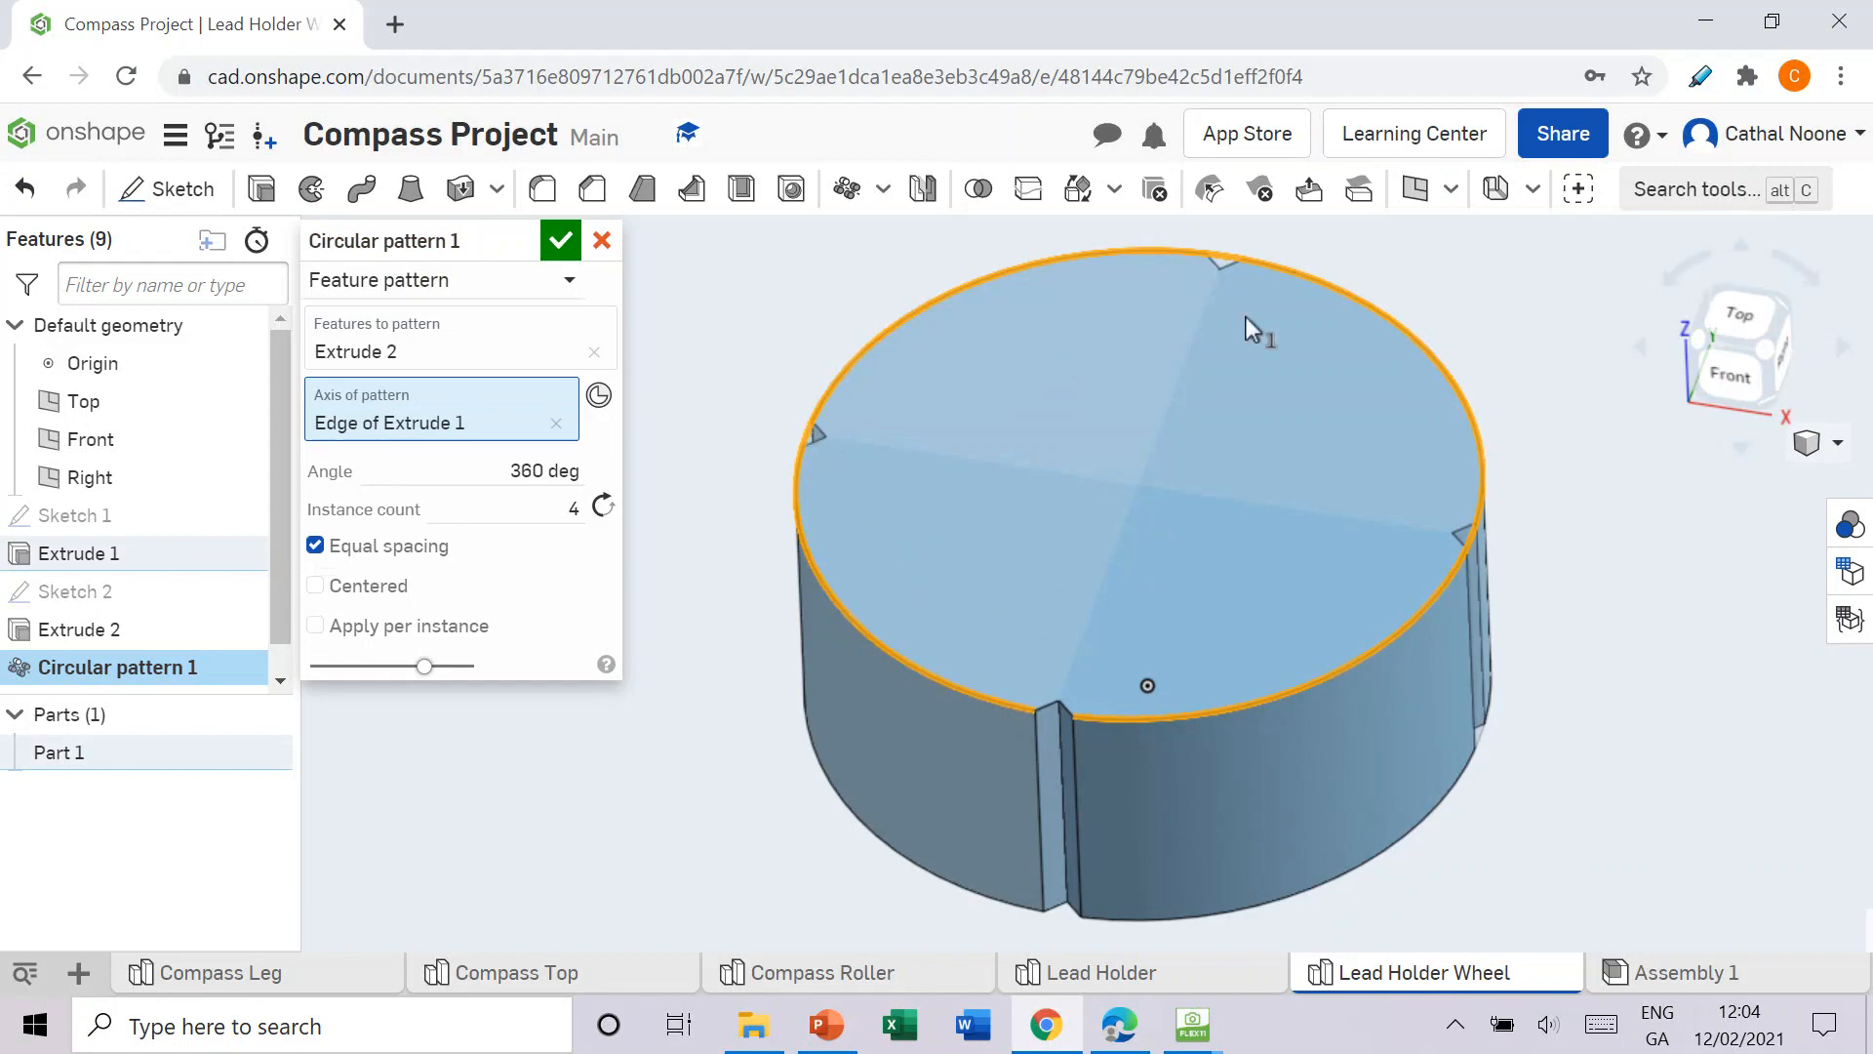
Step: Set the circular pattern's instance count to 55 and accept it
left_click(582, 511)
key("Up")
key("Up")
key("Up")
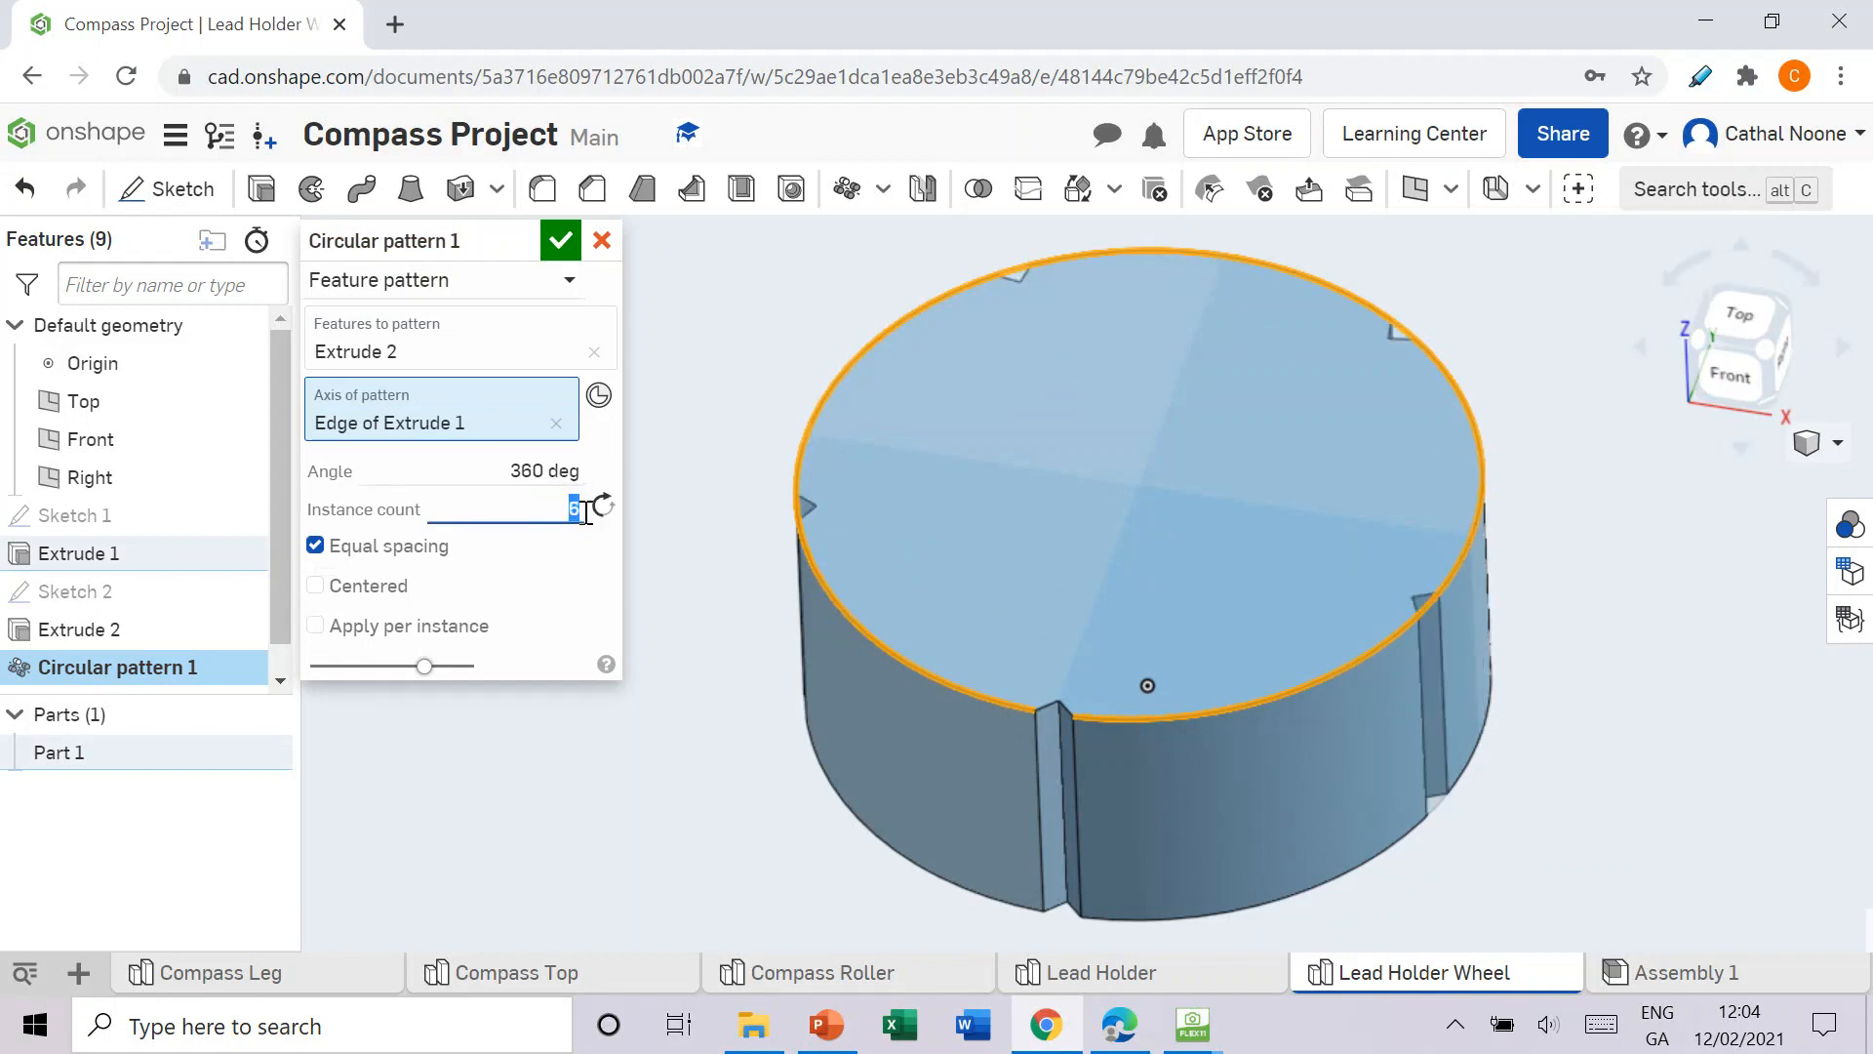
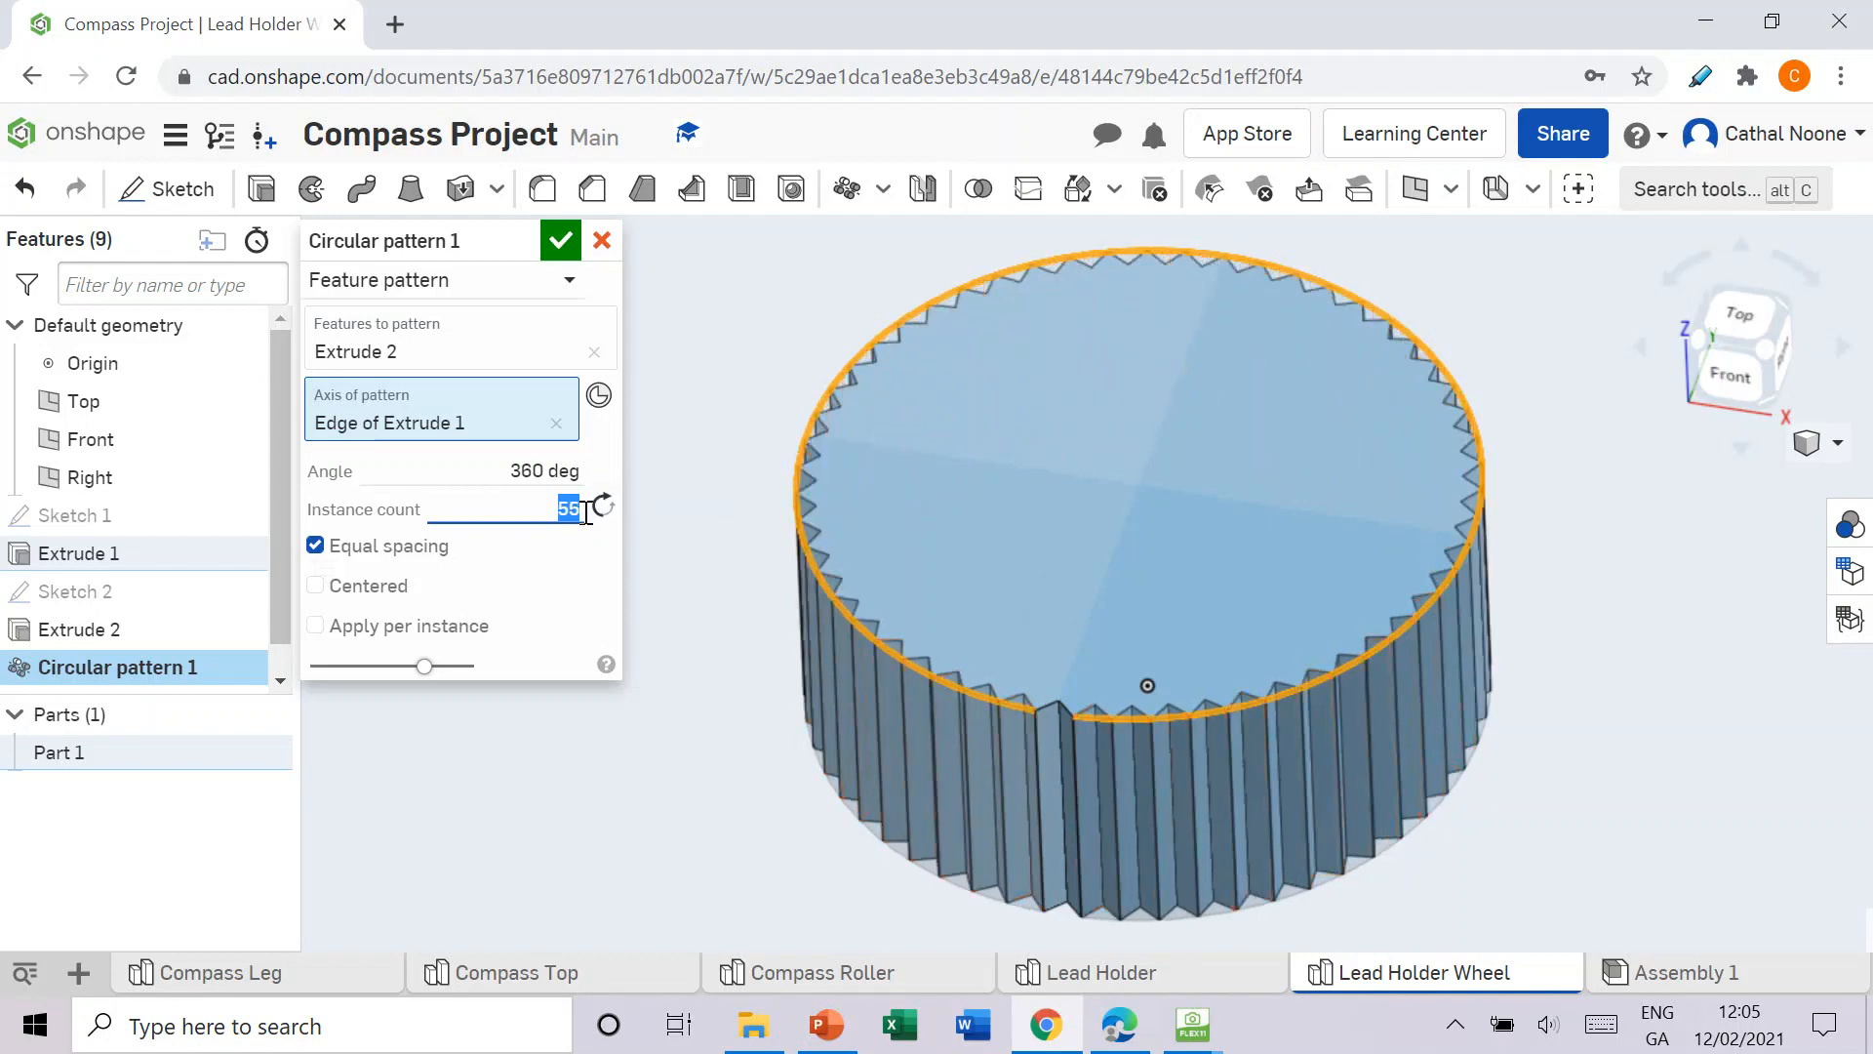
left_click(562, 243)
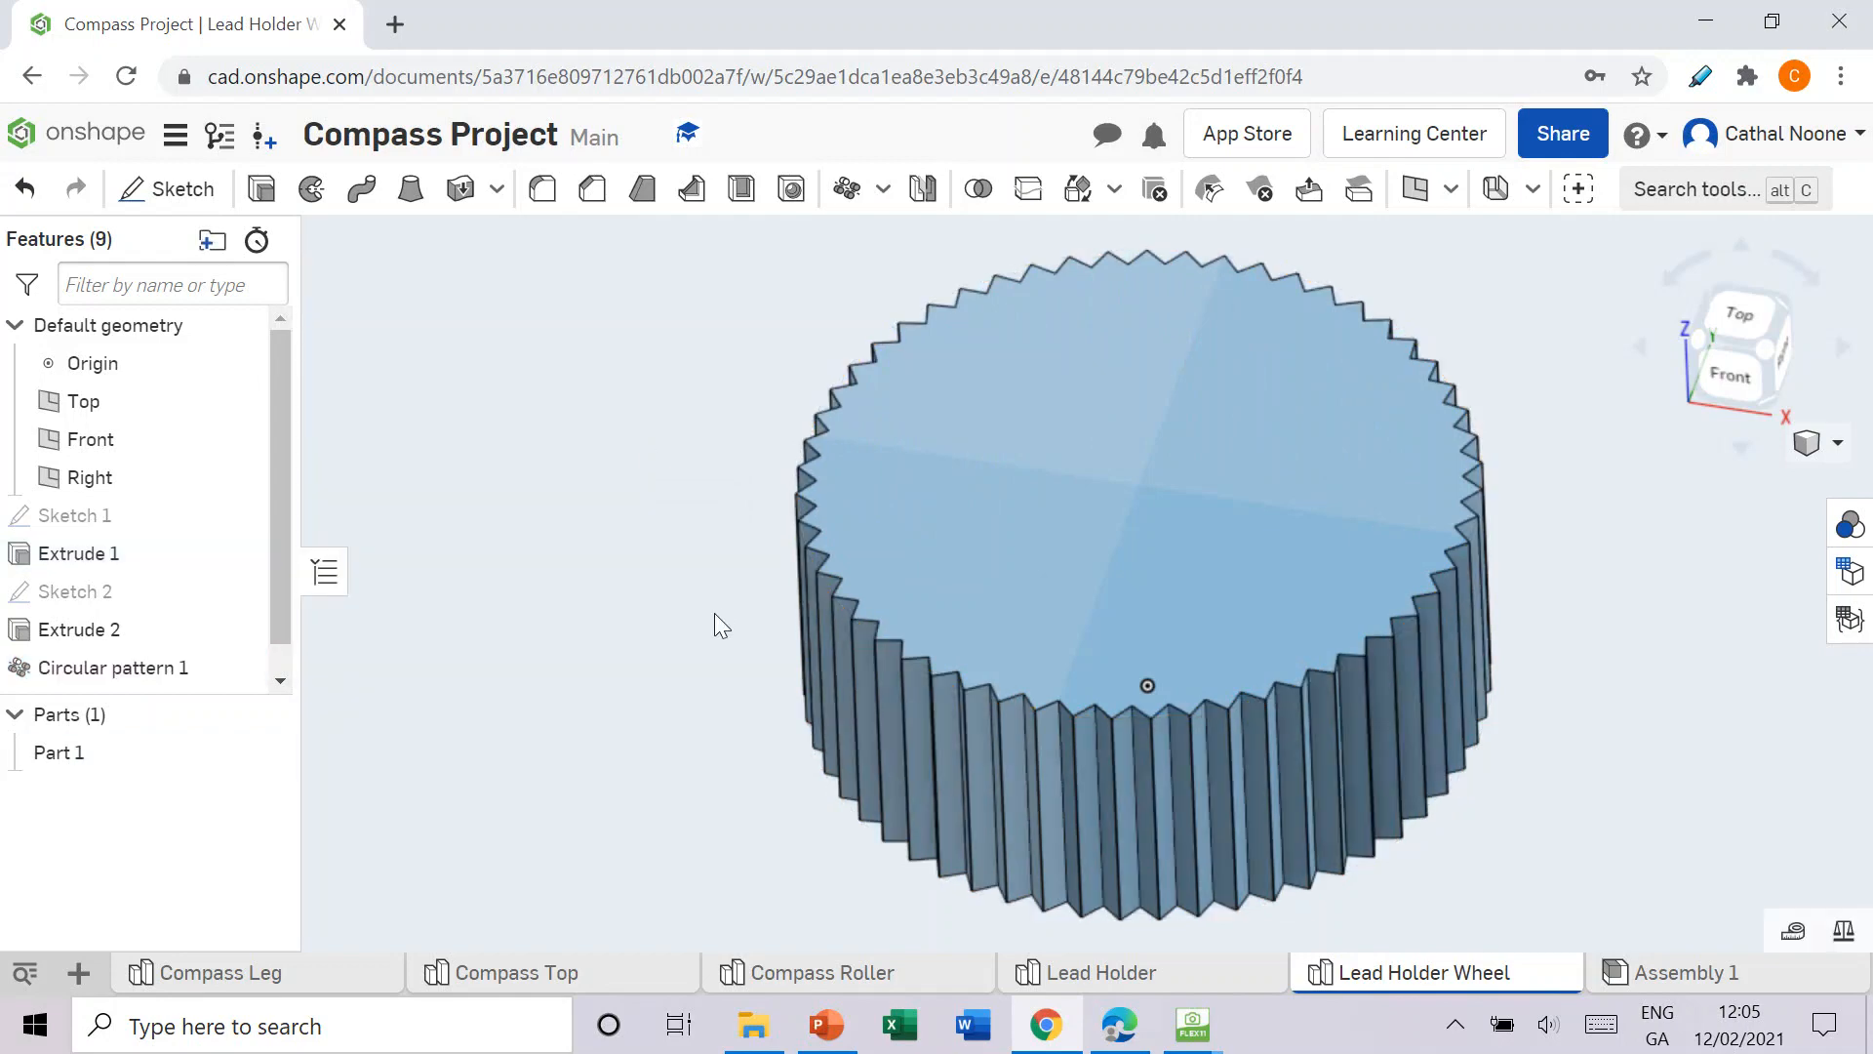
mouse_move(1198, 841)
right_mouse_down()
mouse_move(1157, 808)
mouse_move(1199, 839)
mouse_move(1200, 819)
right_mouse_up()
Step: Switch to the project PDF, read the Step 6 instructions for the bottom hole, and return to Onshape
left_click(1119, 1025)
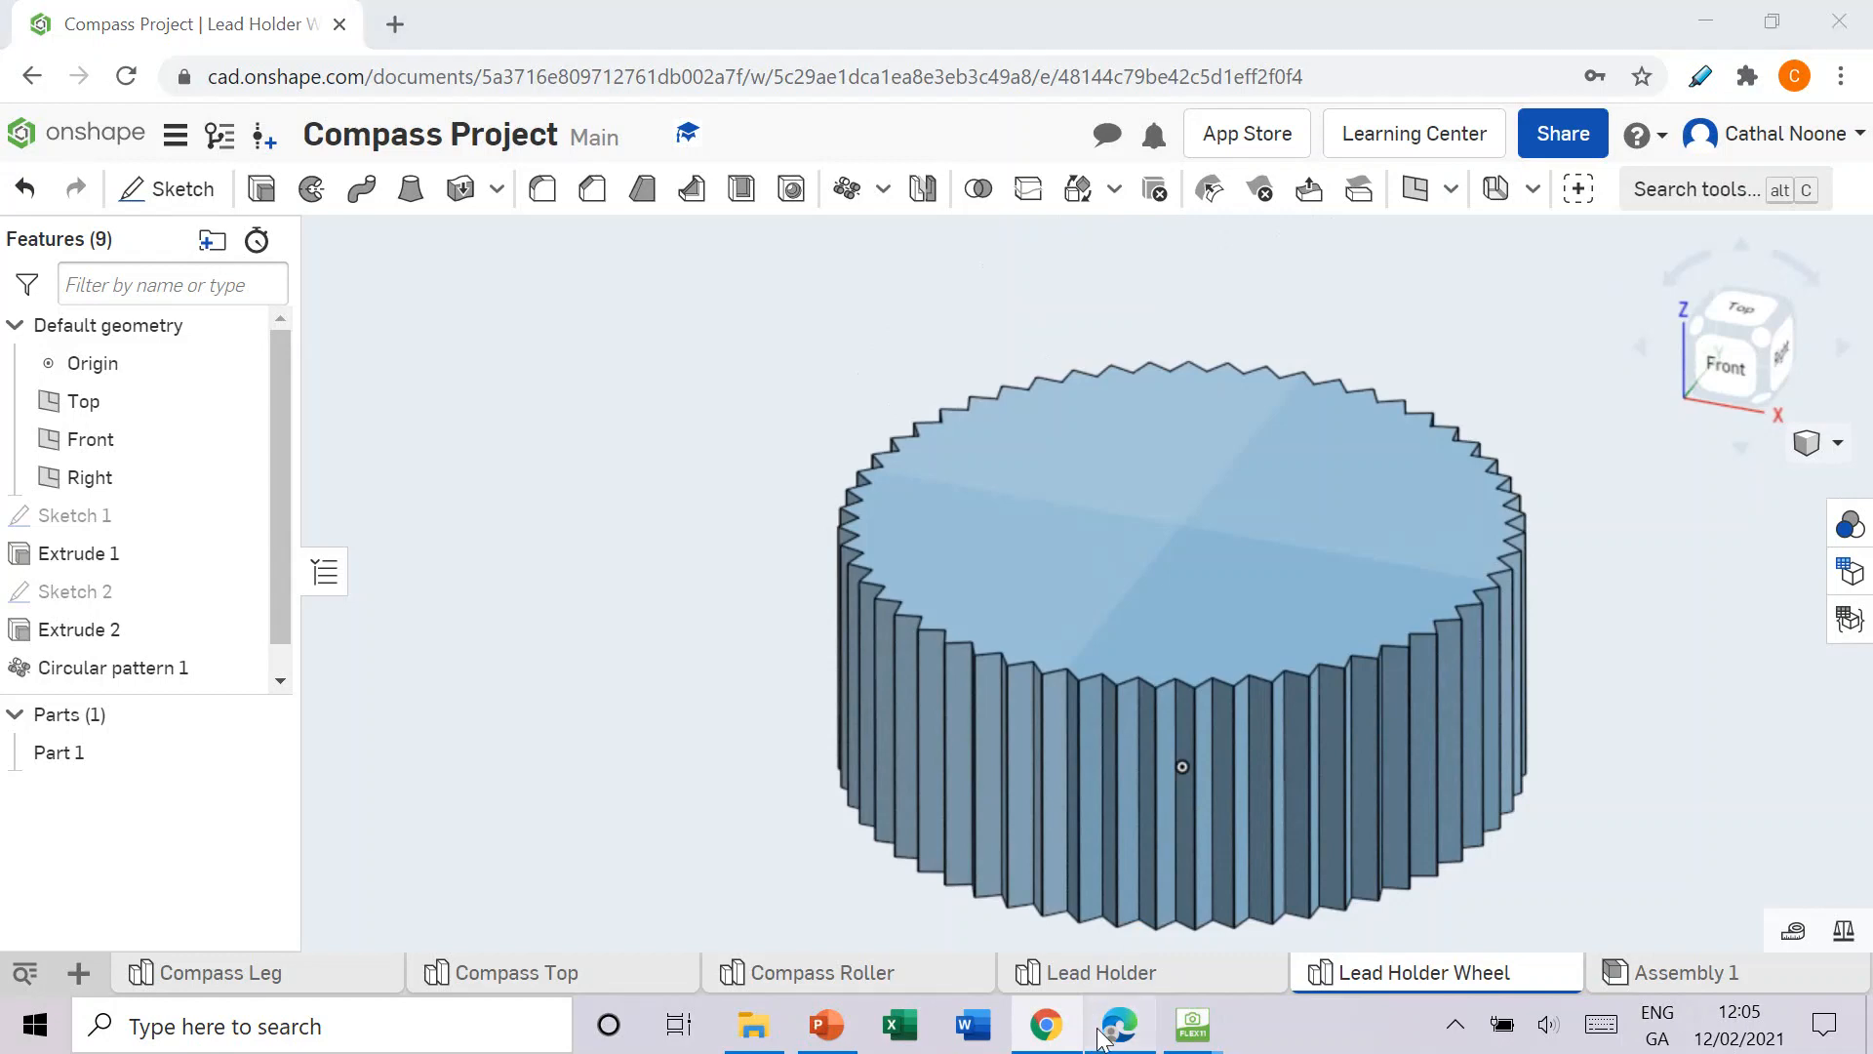
scroll(915, 706, "down", 4)
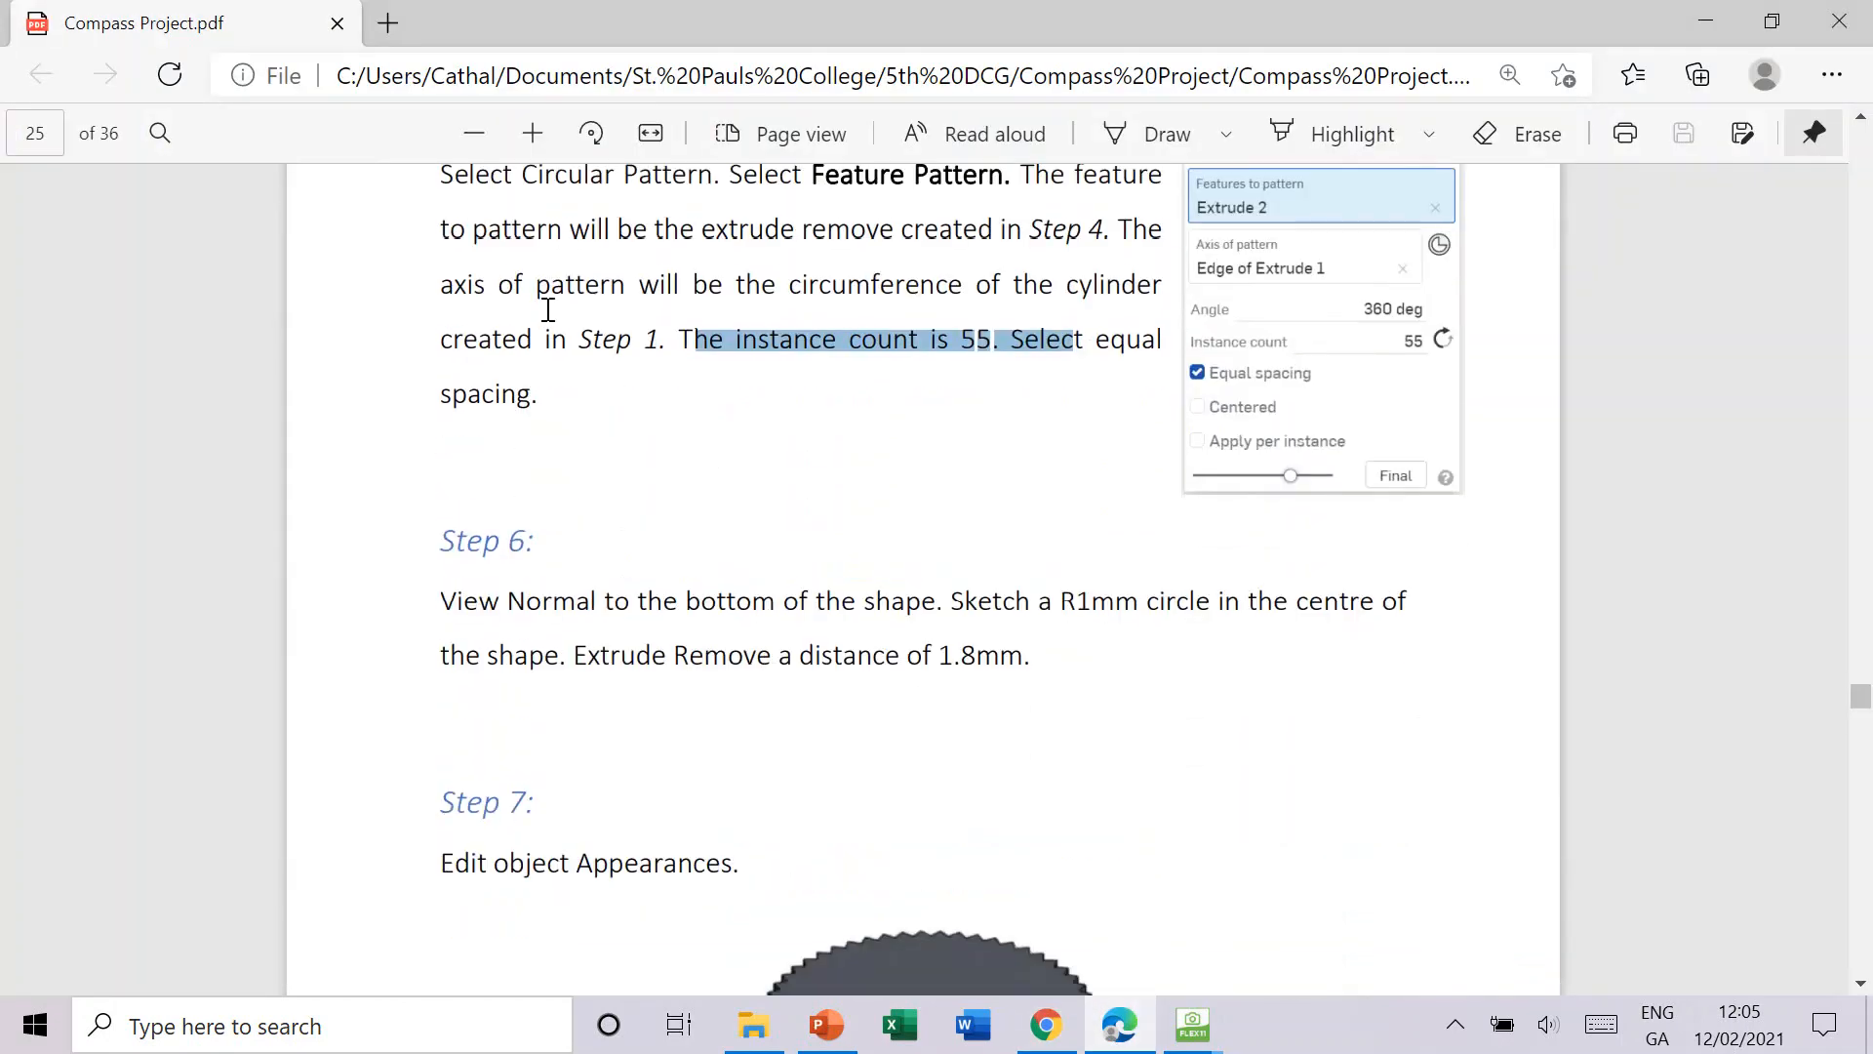
left_click_drag(466, 468, 1009, 524)
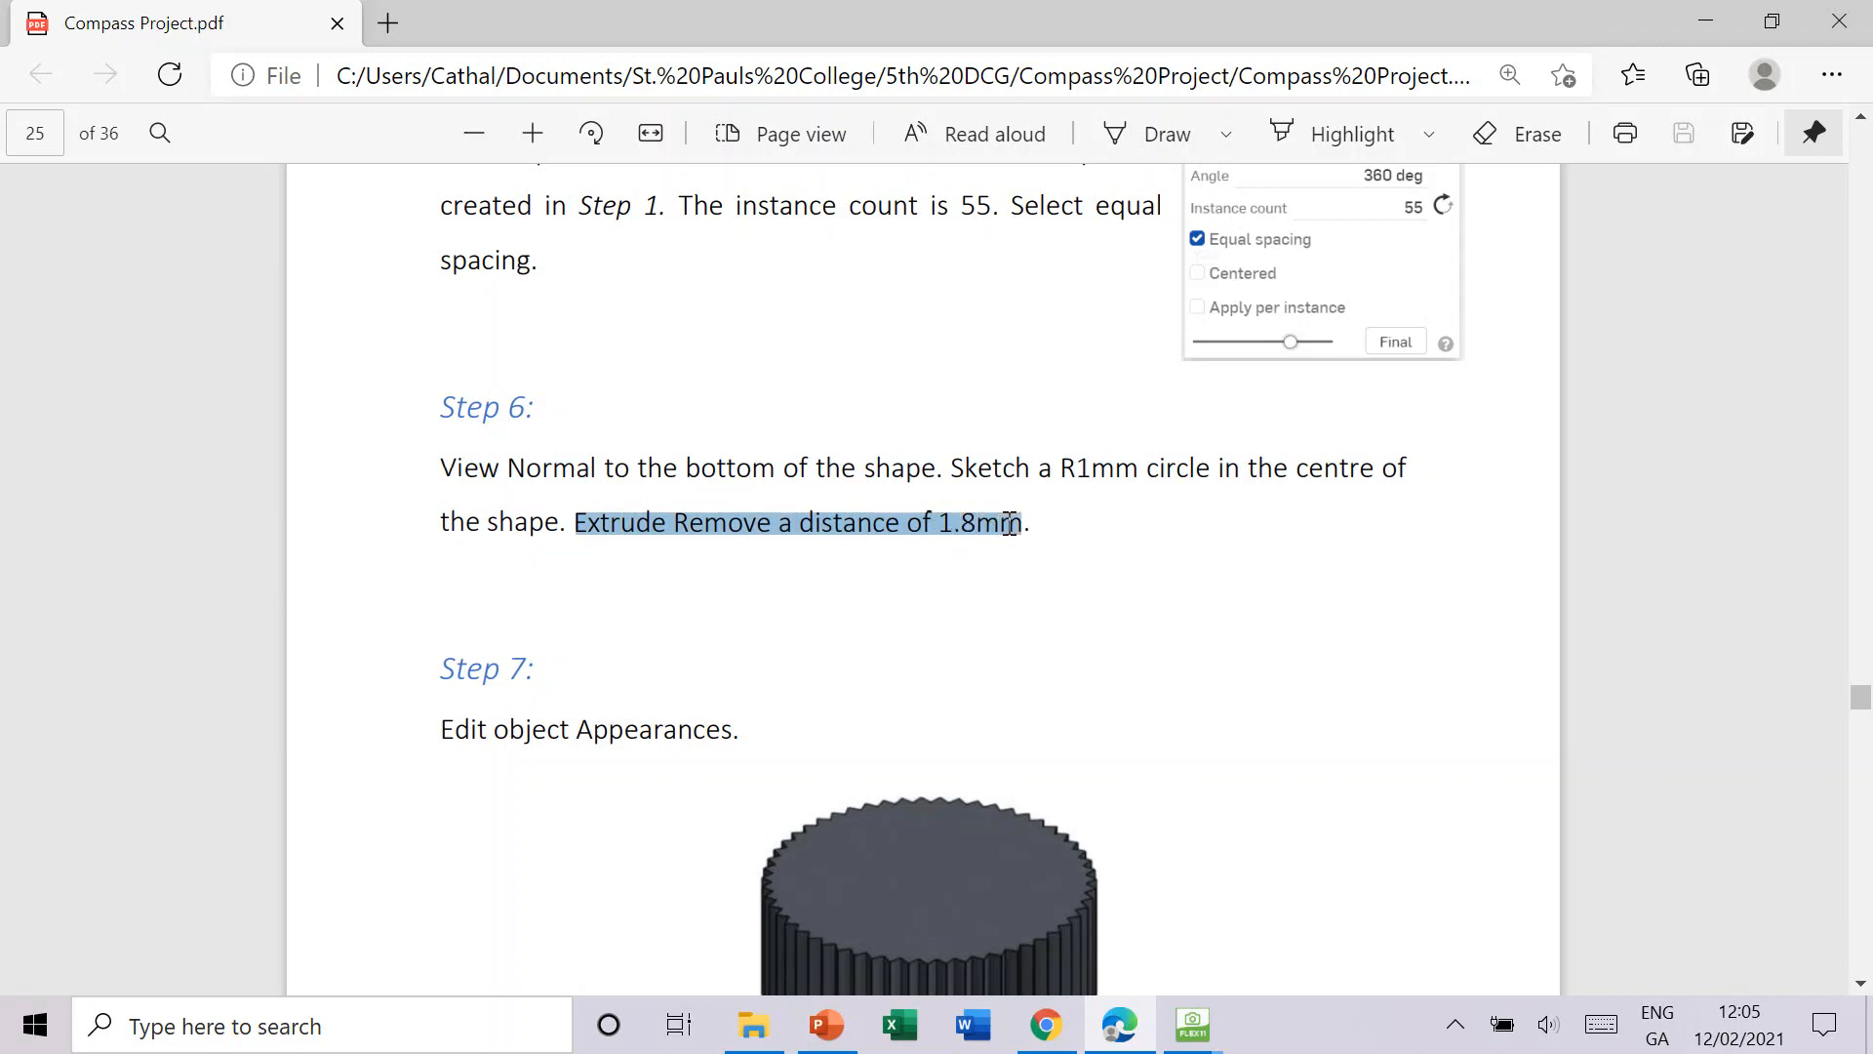
left_click(1046, 1024)
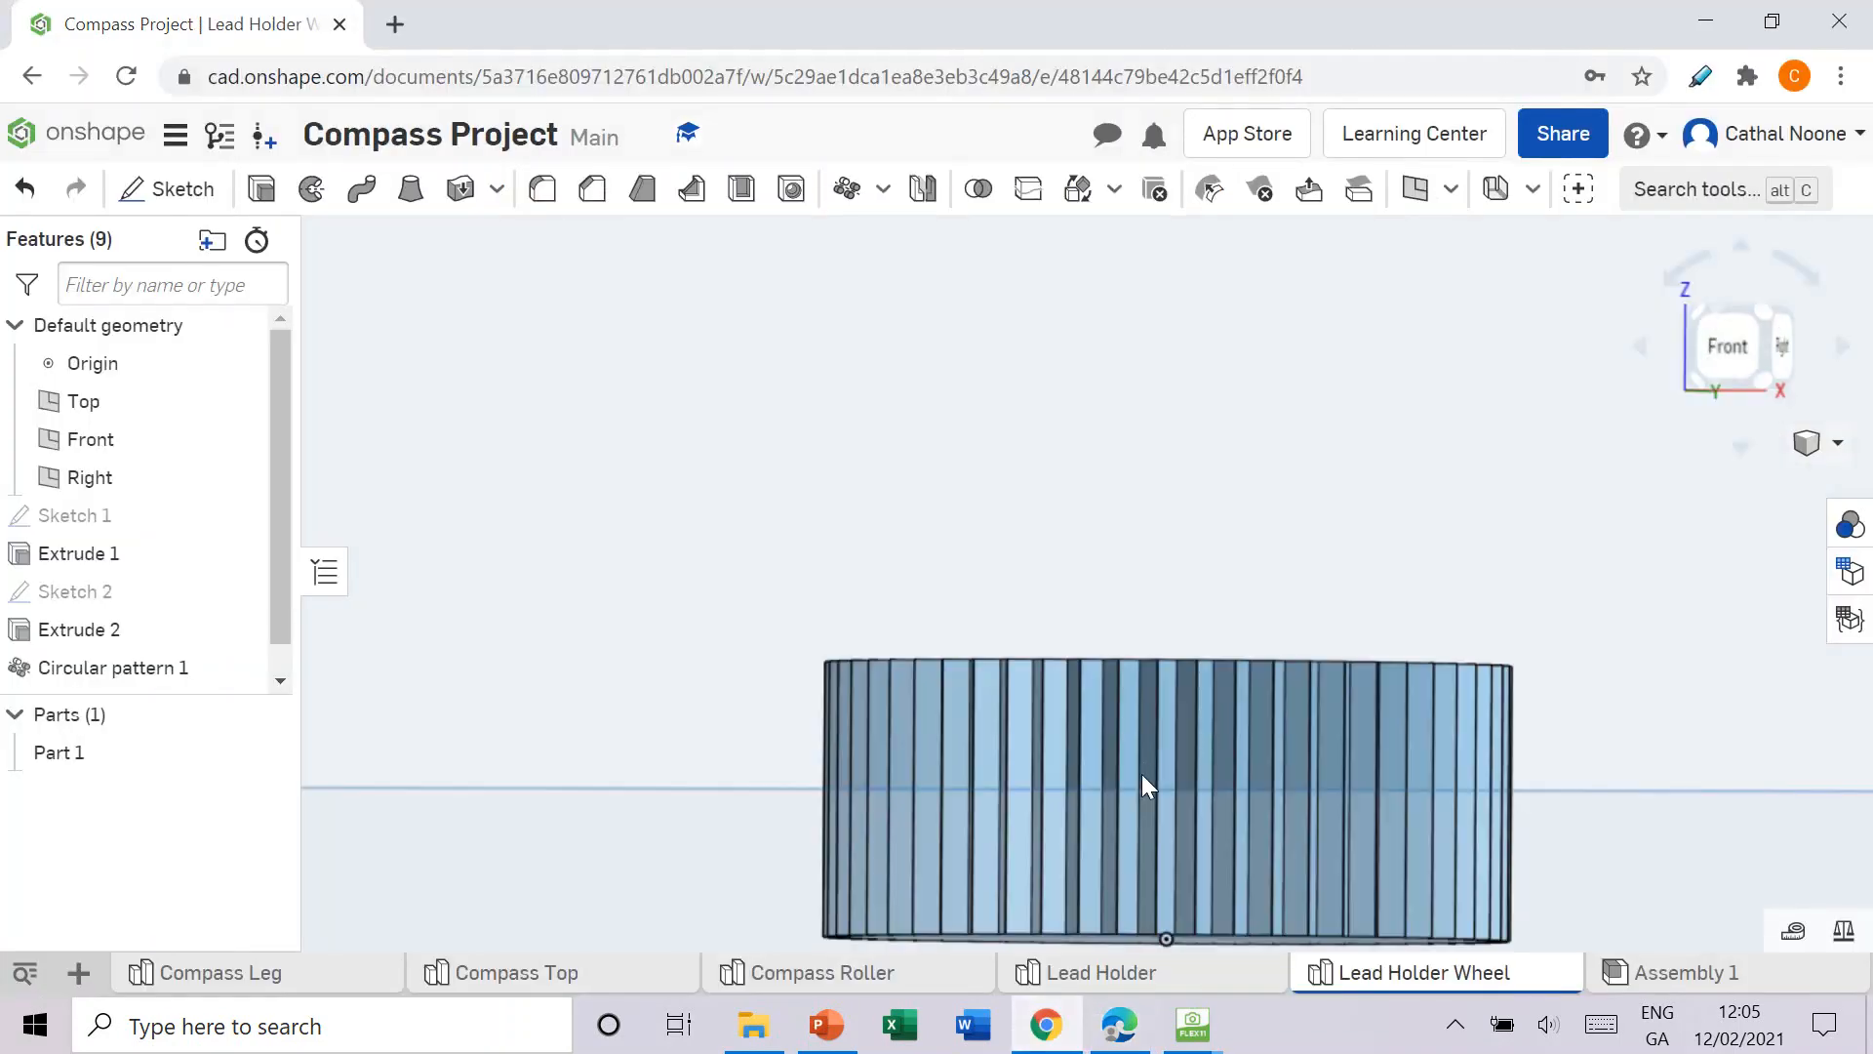
Step: Sketch a 2 mm diameter circle centred on the origin on the wheel's bottom face and accept the sketch
left_click(1730, 394)
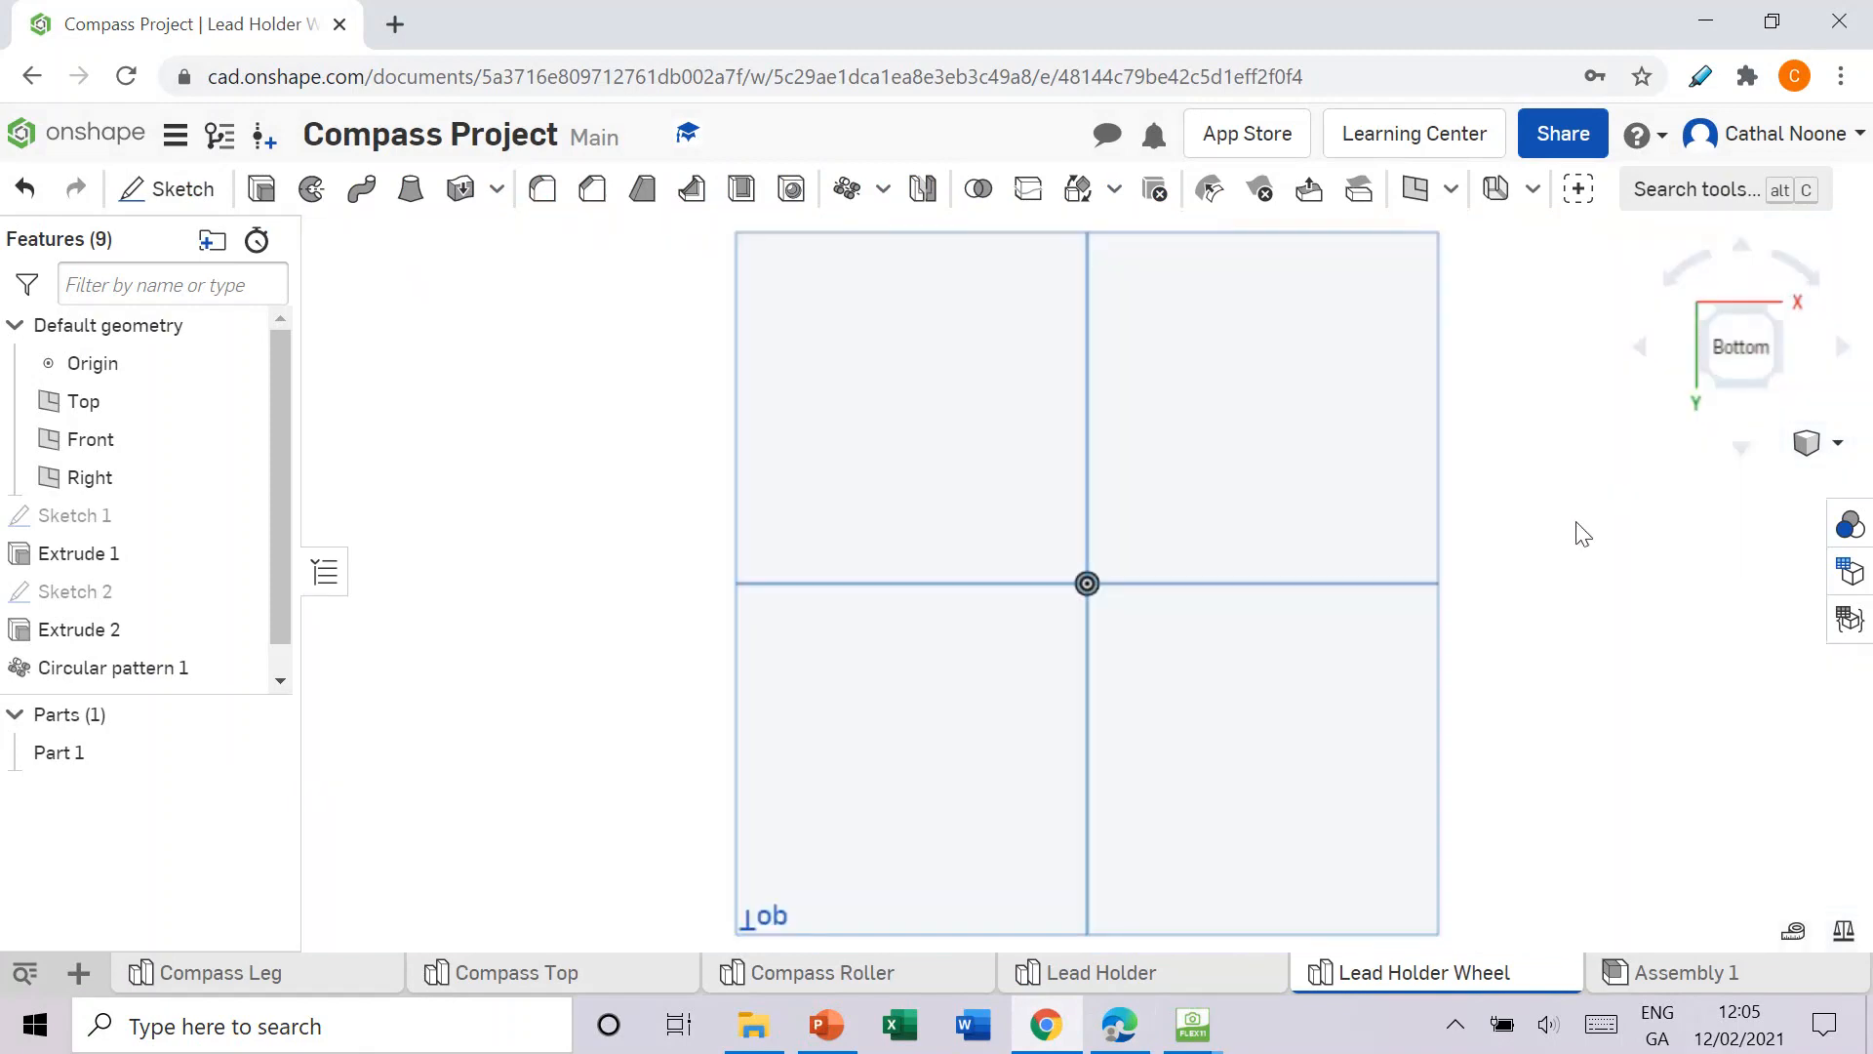
scroll(1181, 648, "up", 10)
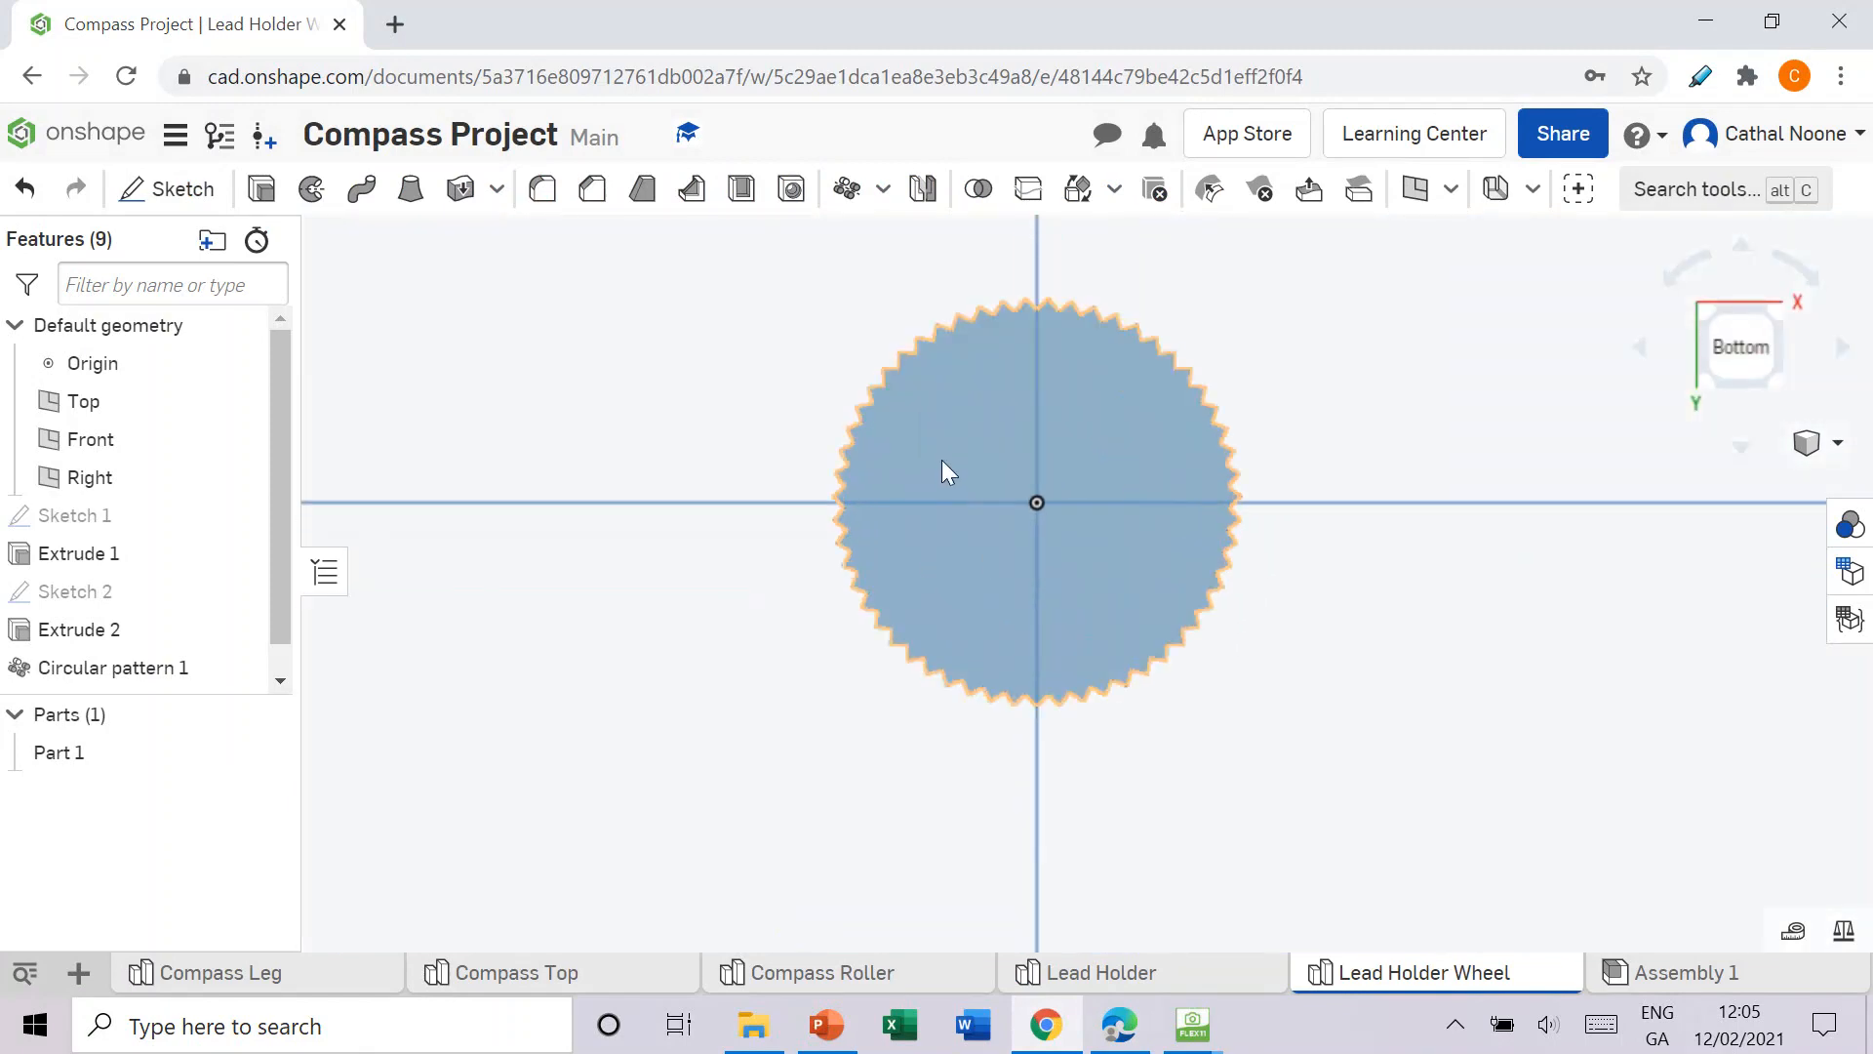
left_click(168, 188)
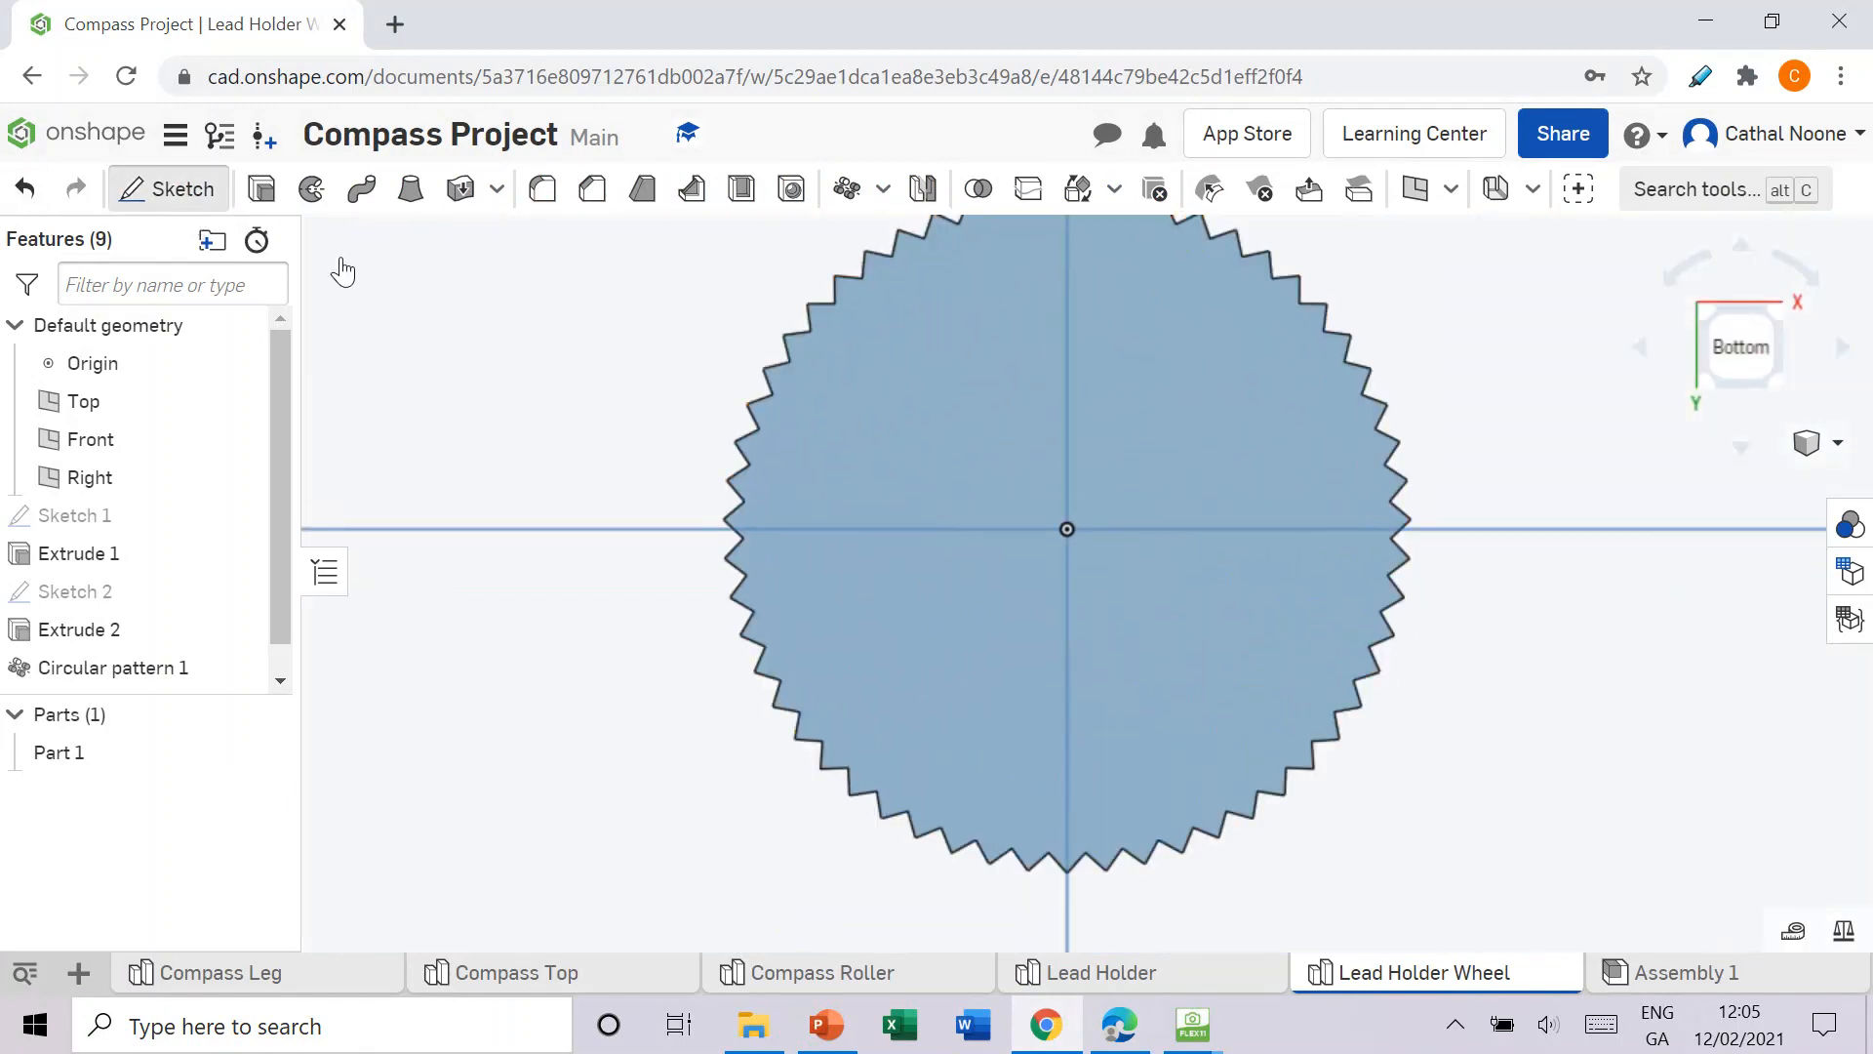
left_click(1063, 588)
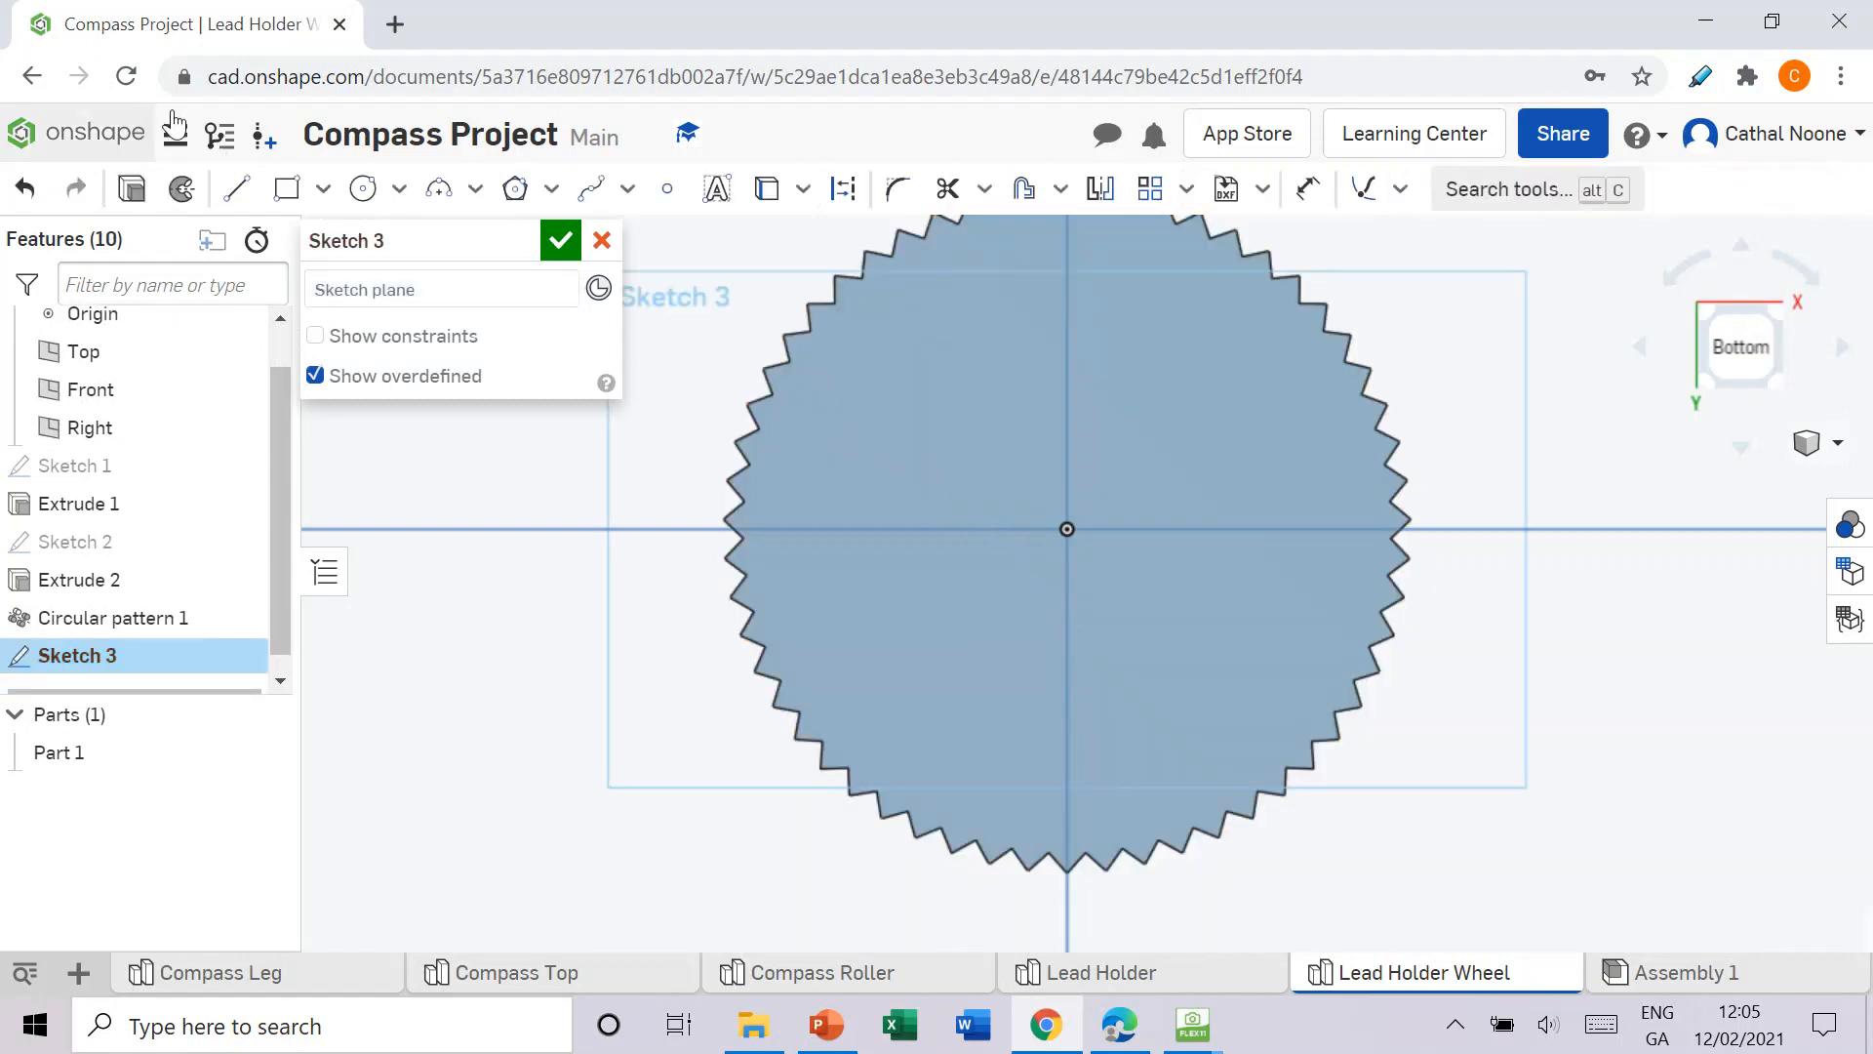
left_click(363, 188)
left_click(1066, 529)
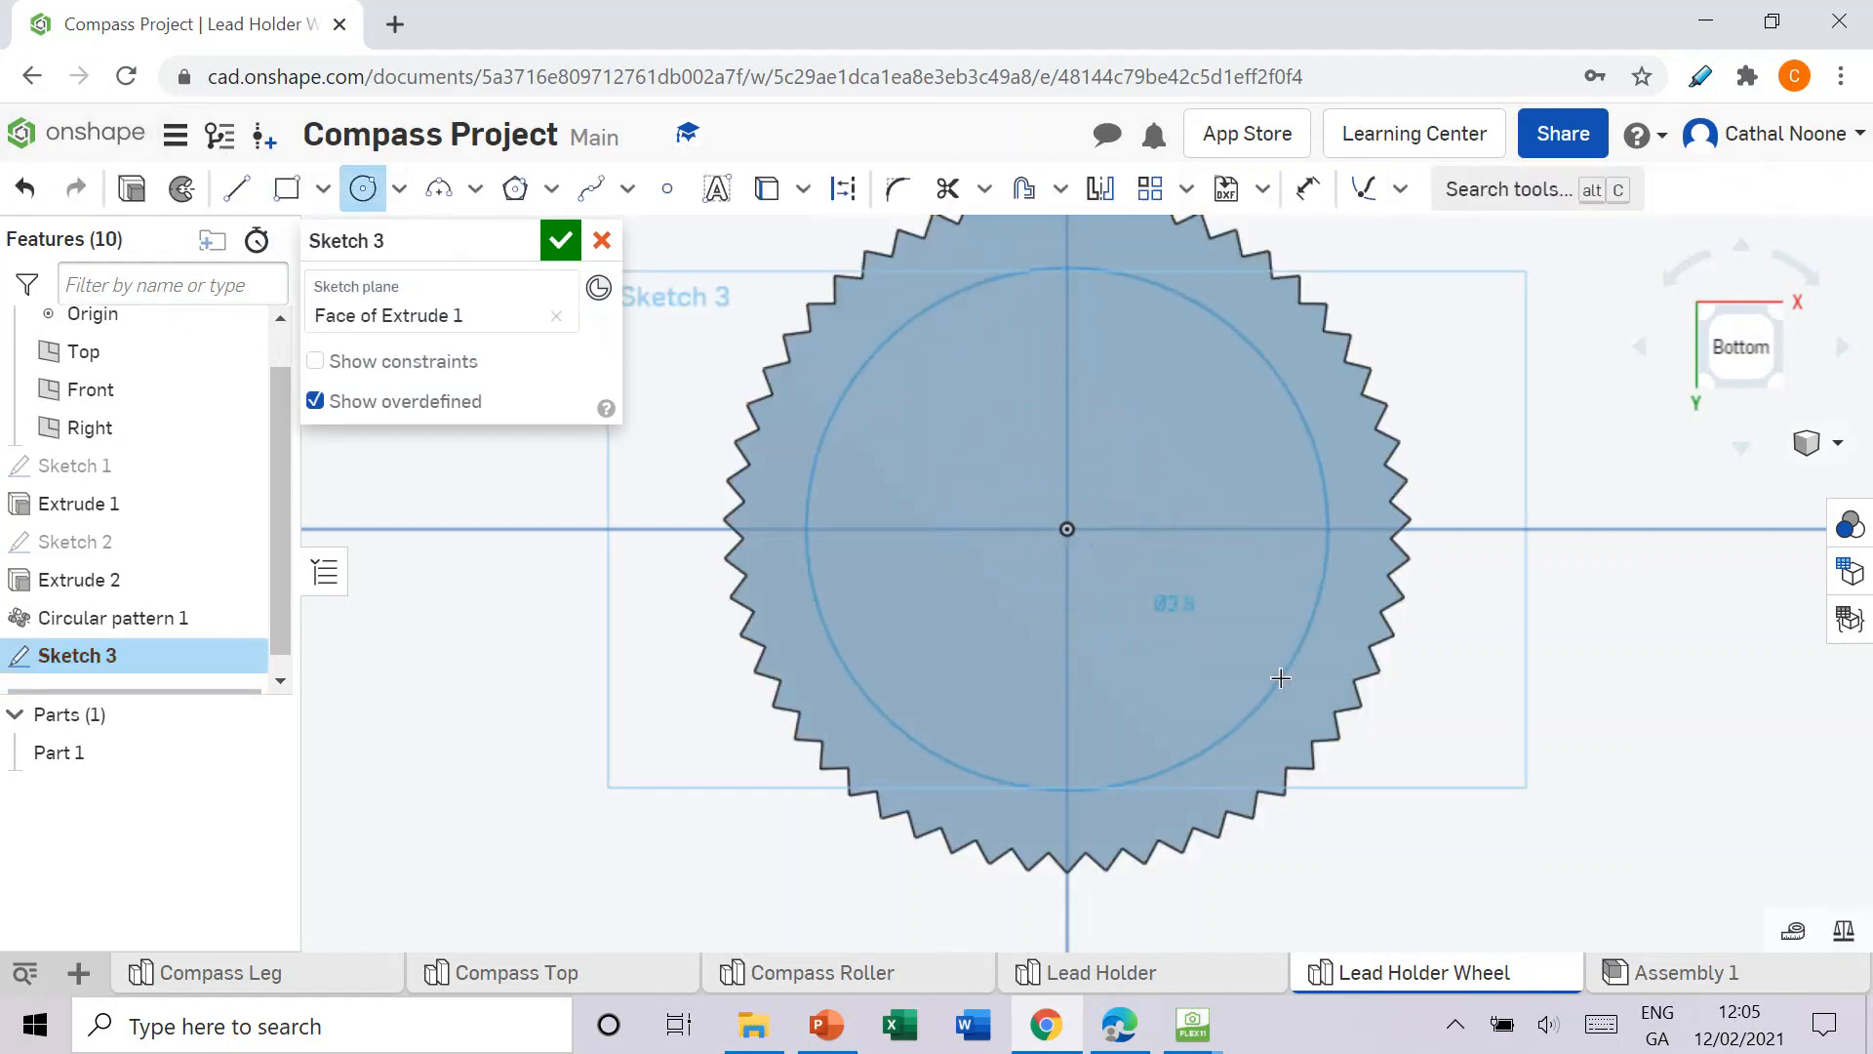
left_click(895, 482)
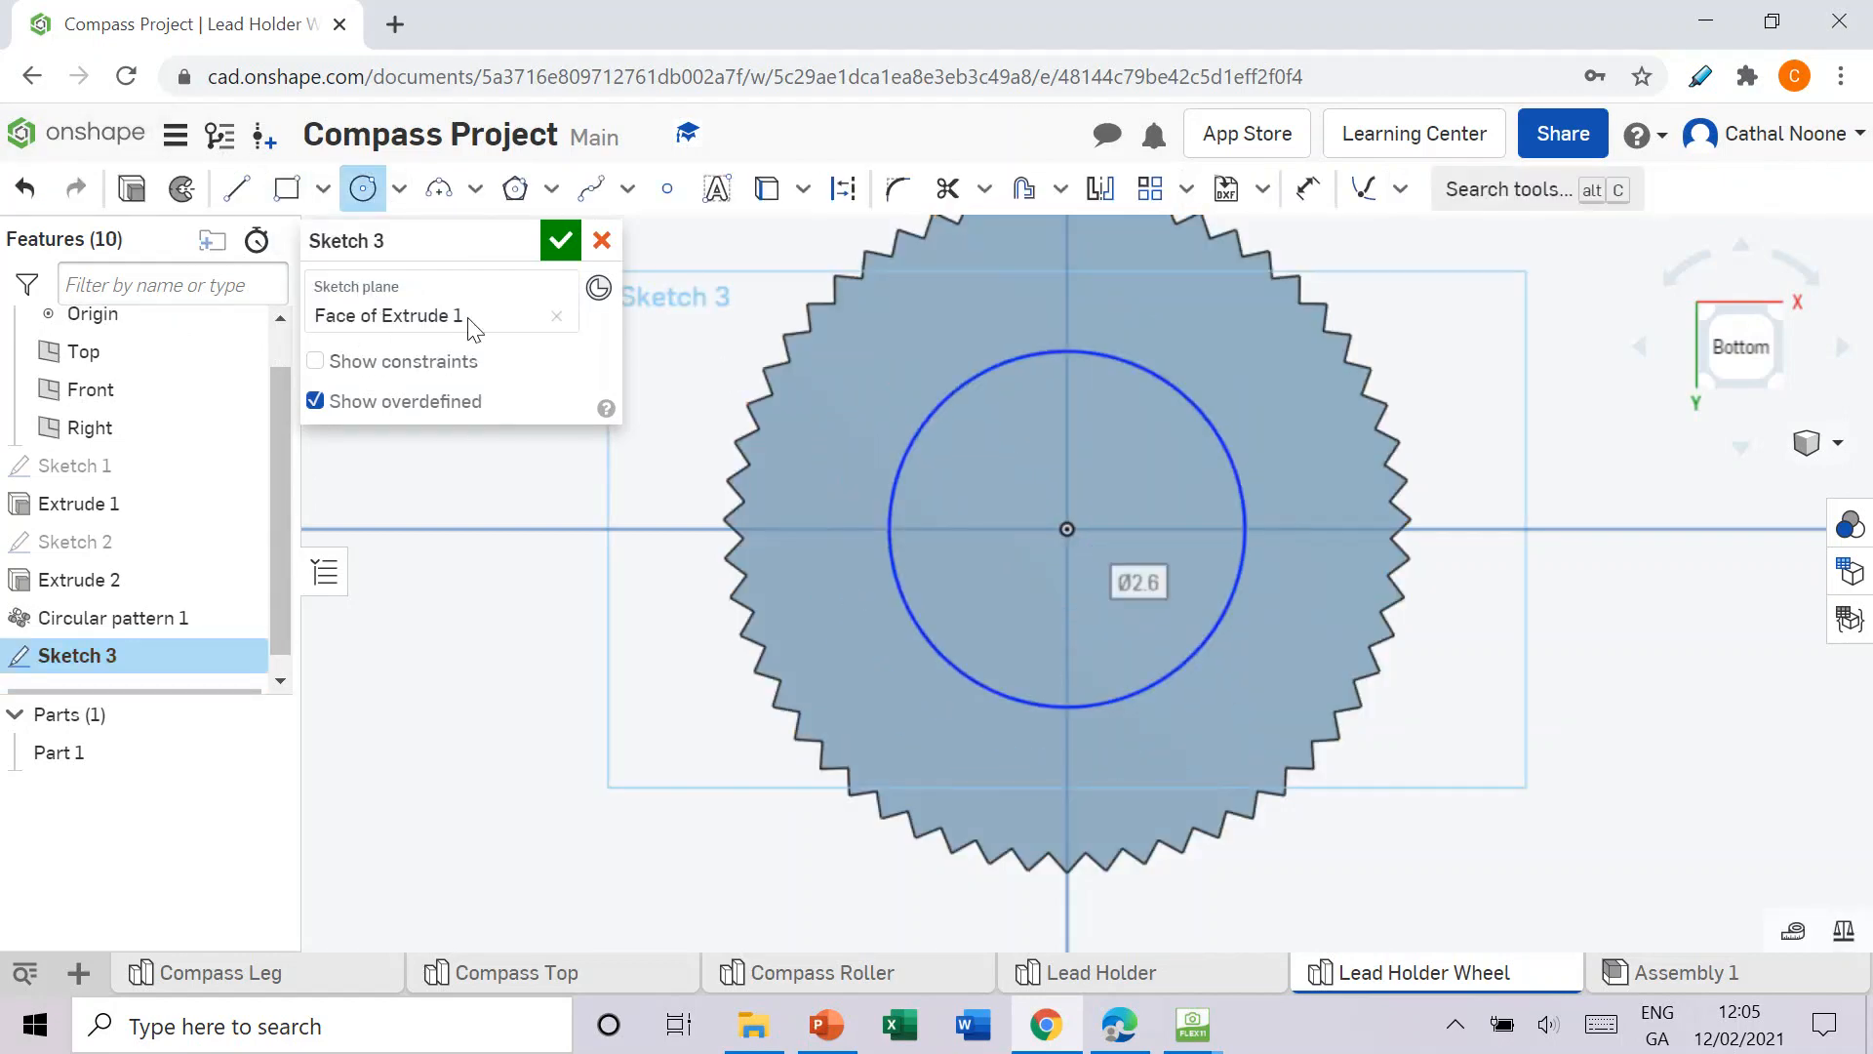
type("2")
key("Return")
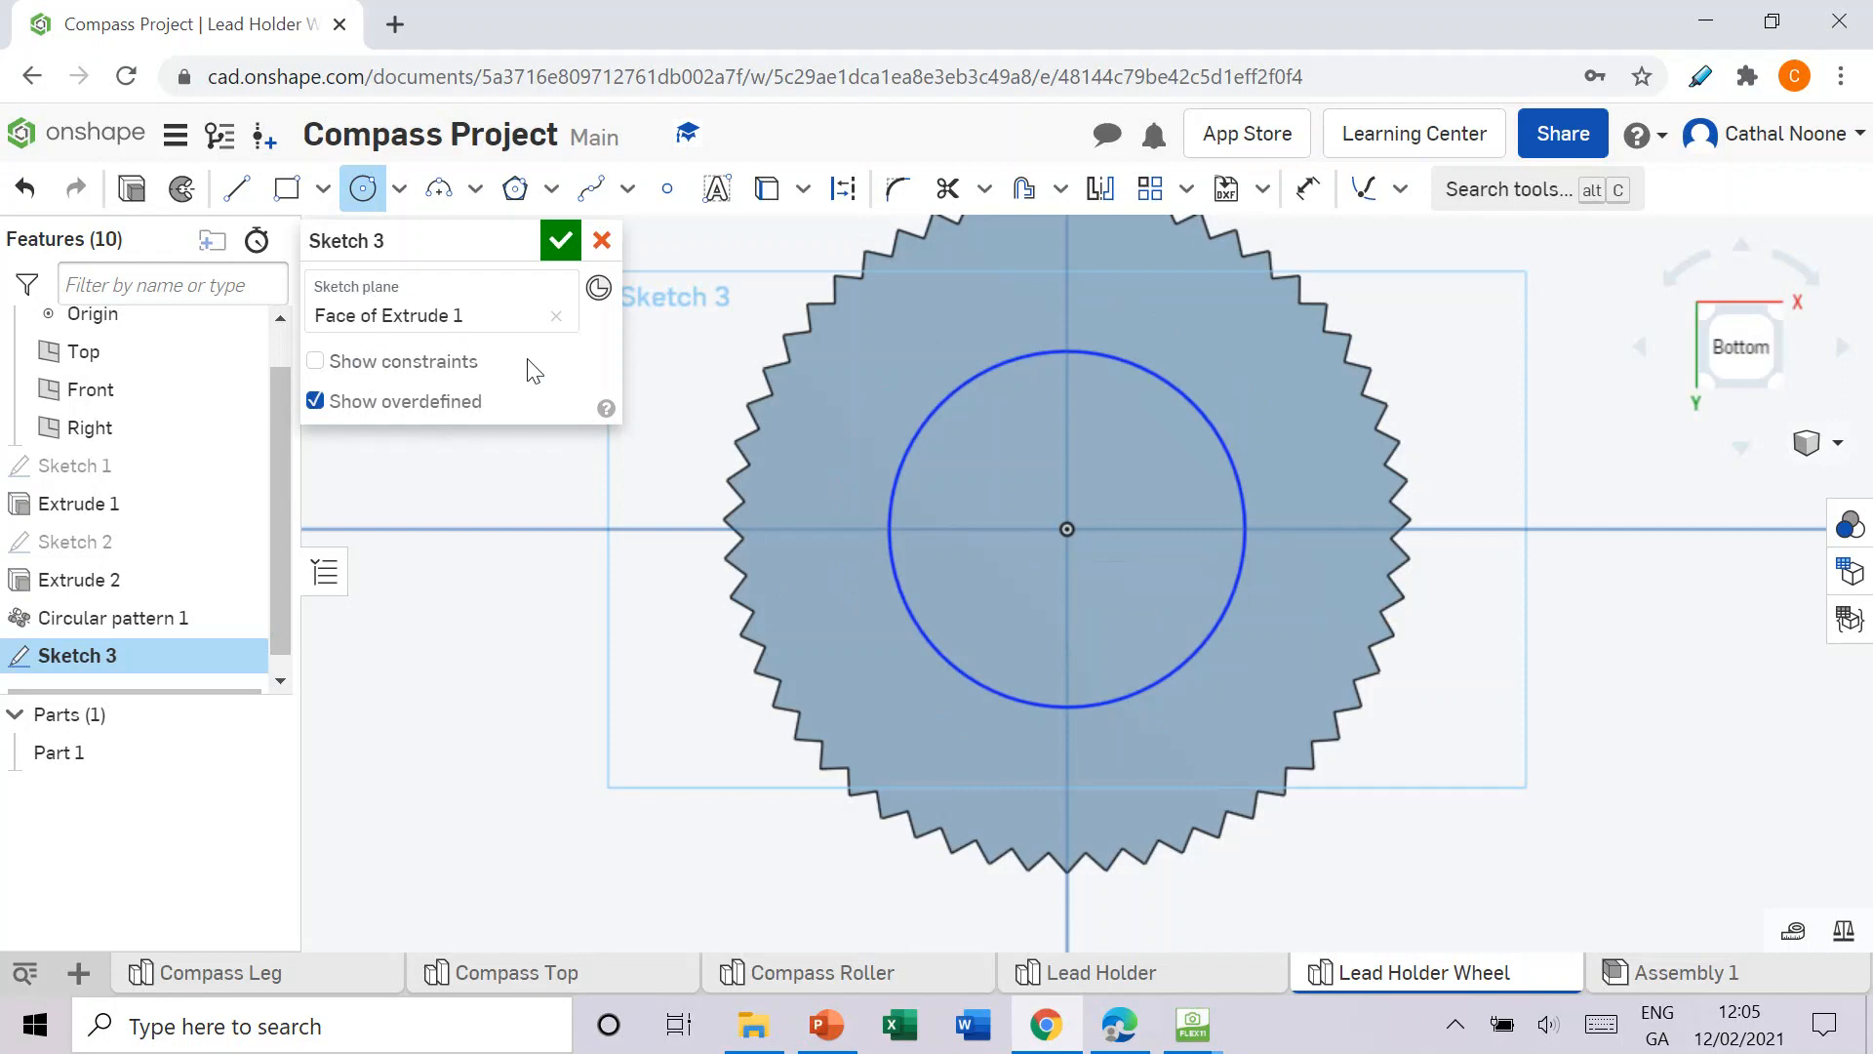
left_click(558, 242)
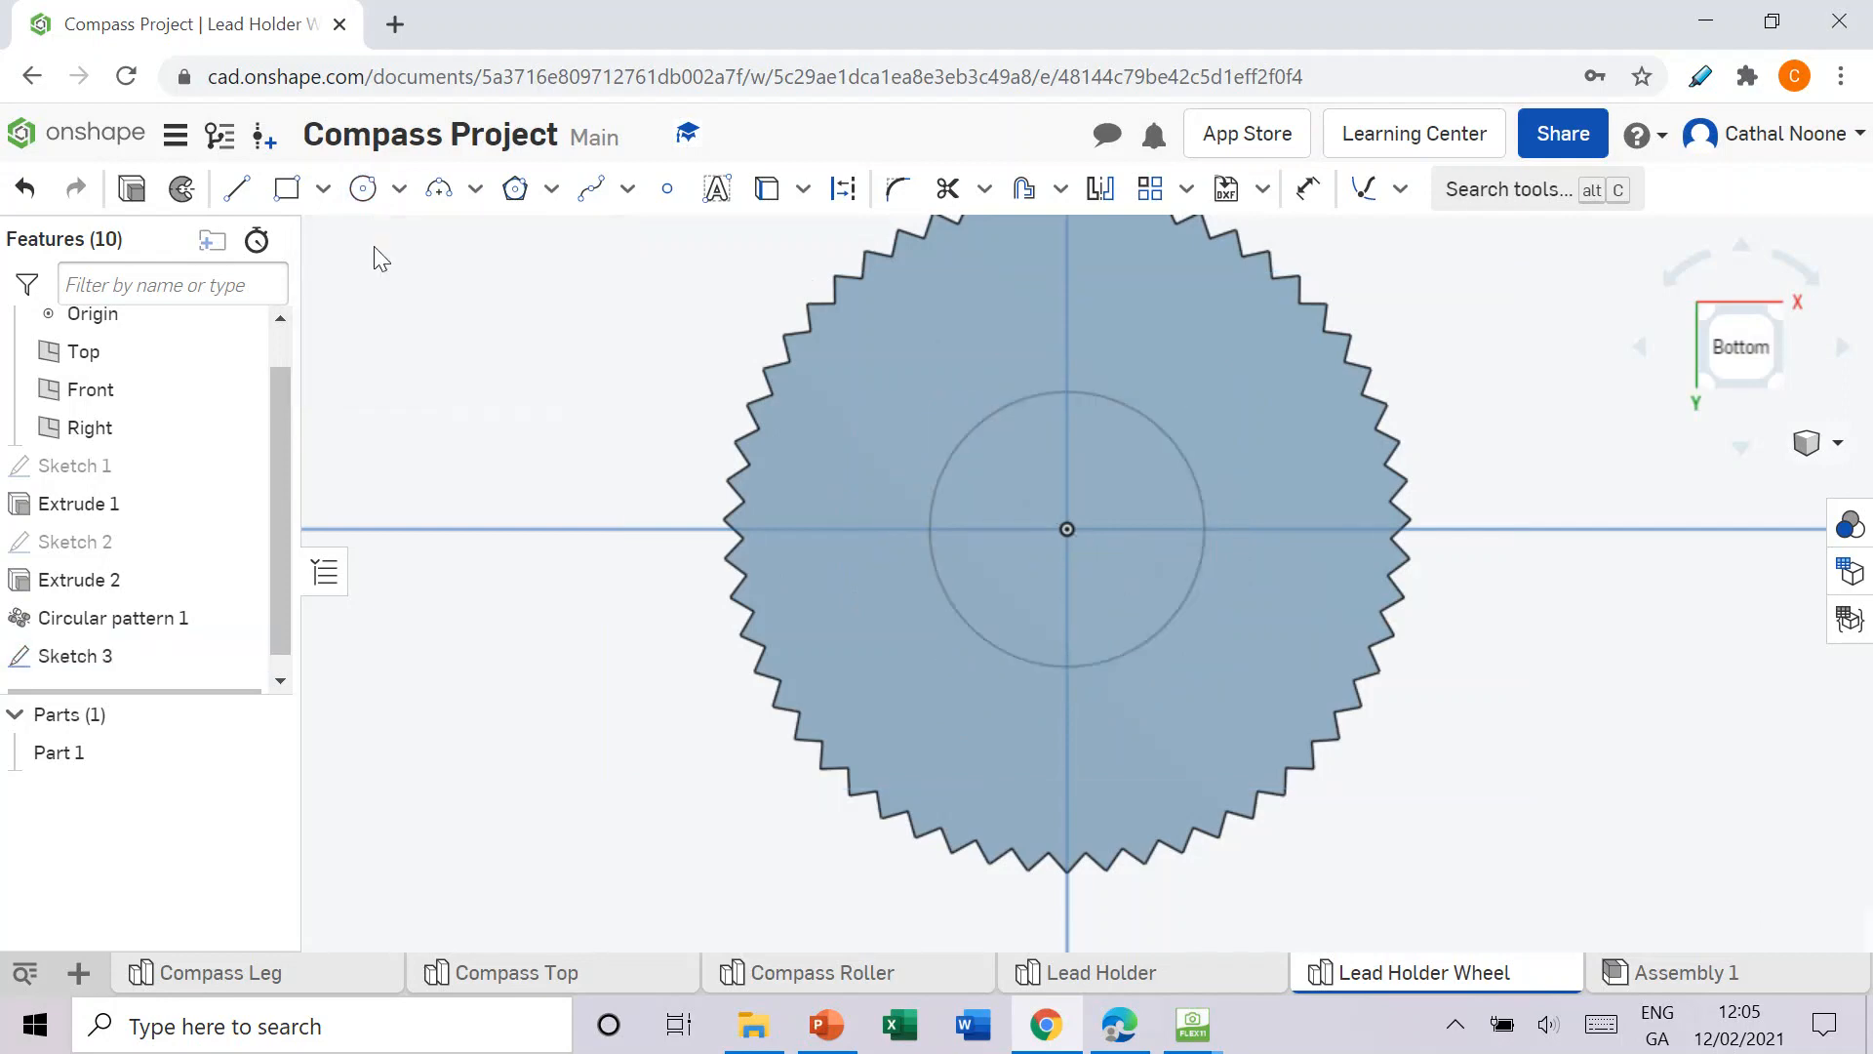
Step: Extrude the bottom circle as a Blind Remove with a depth of 1.8 mm
left_click(273, 200)
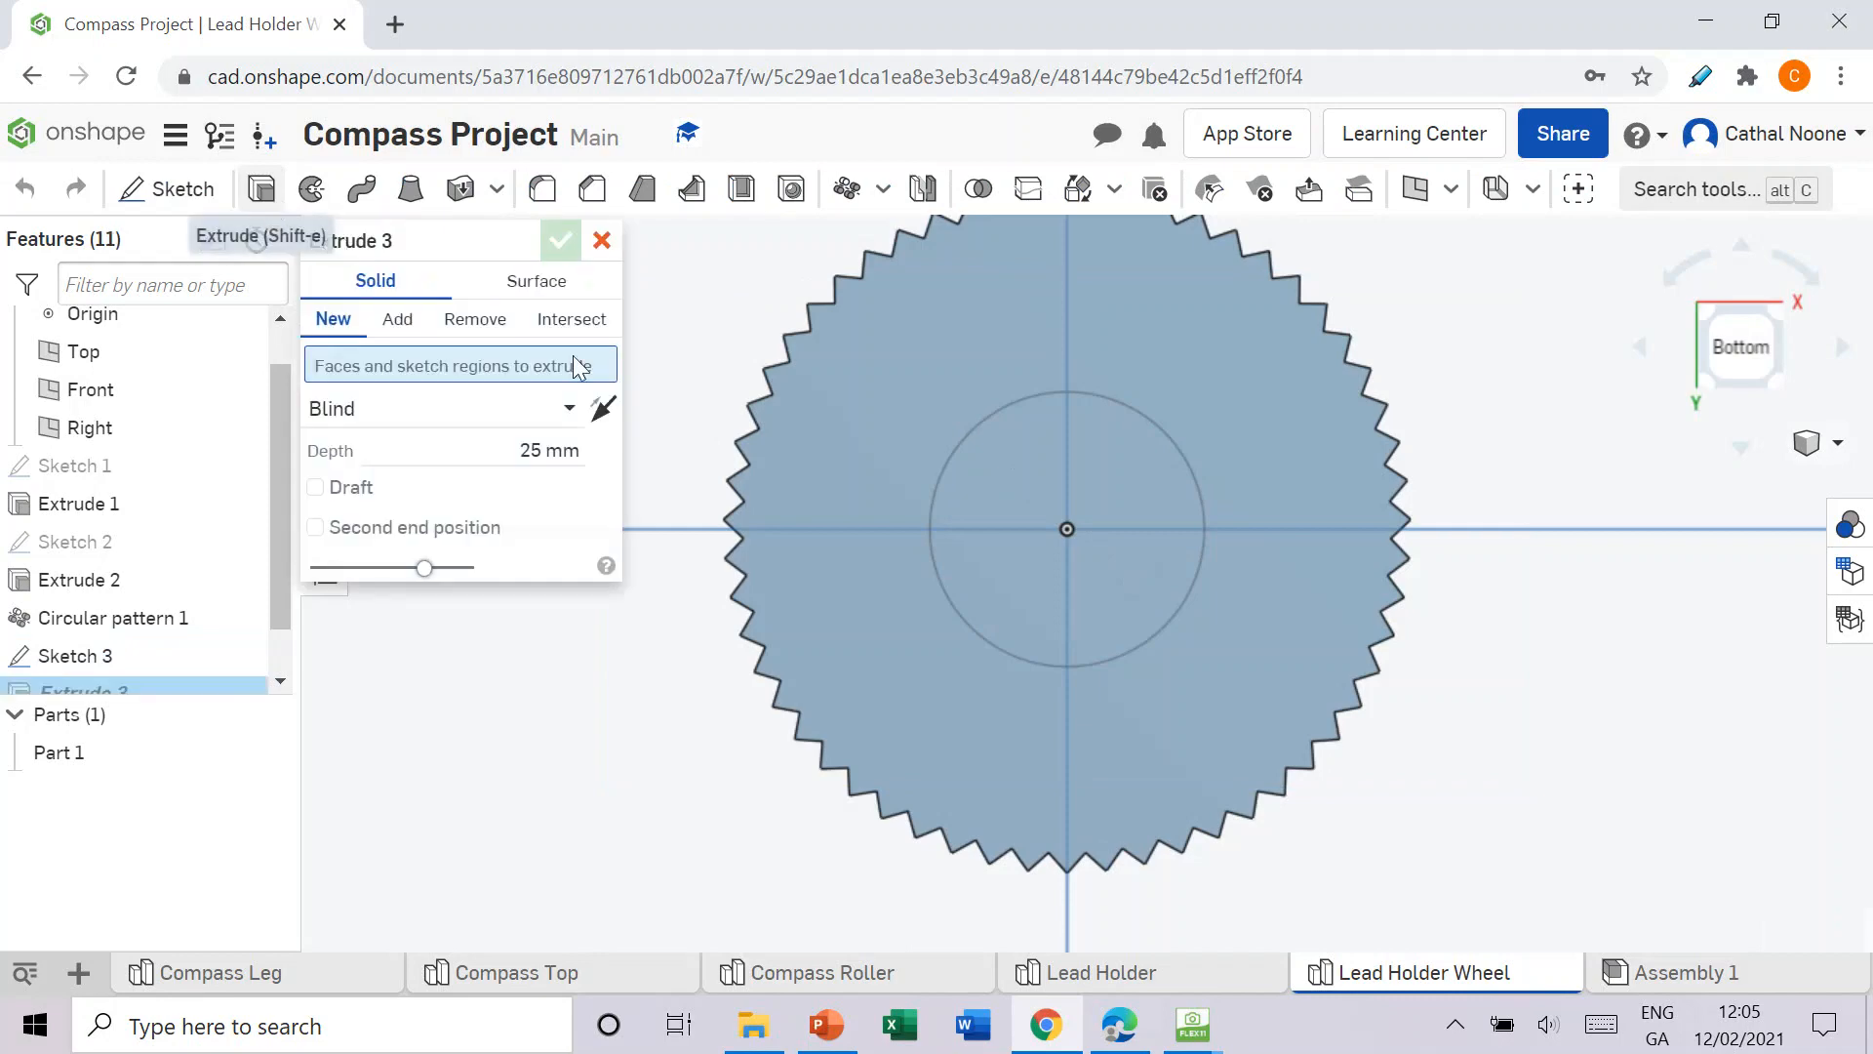
left_click(475, 320)
left_click(543, 450)
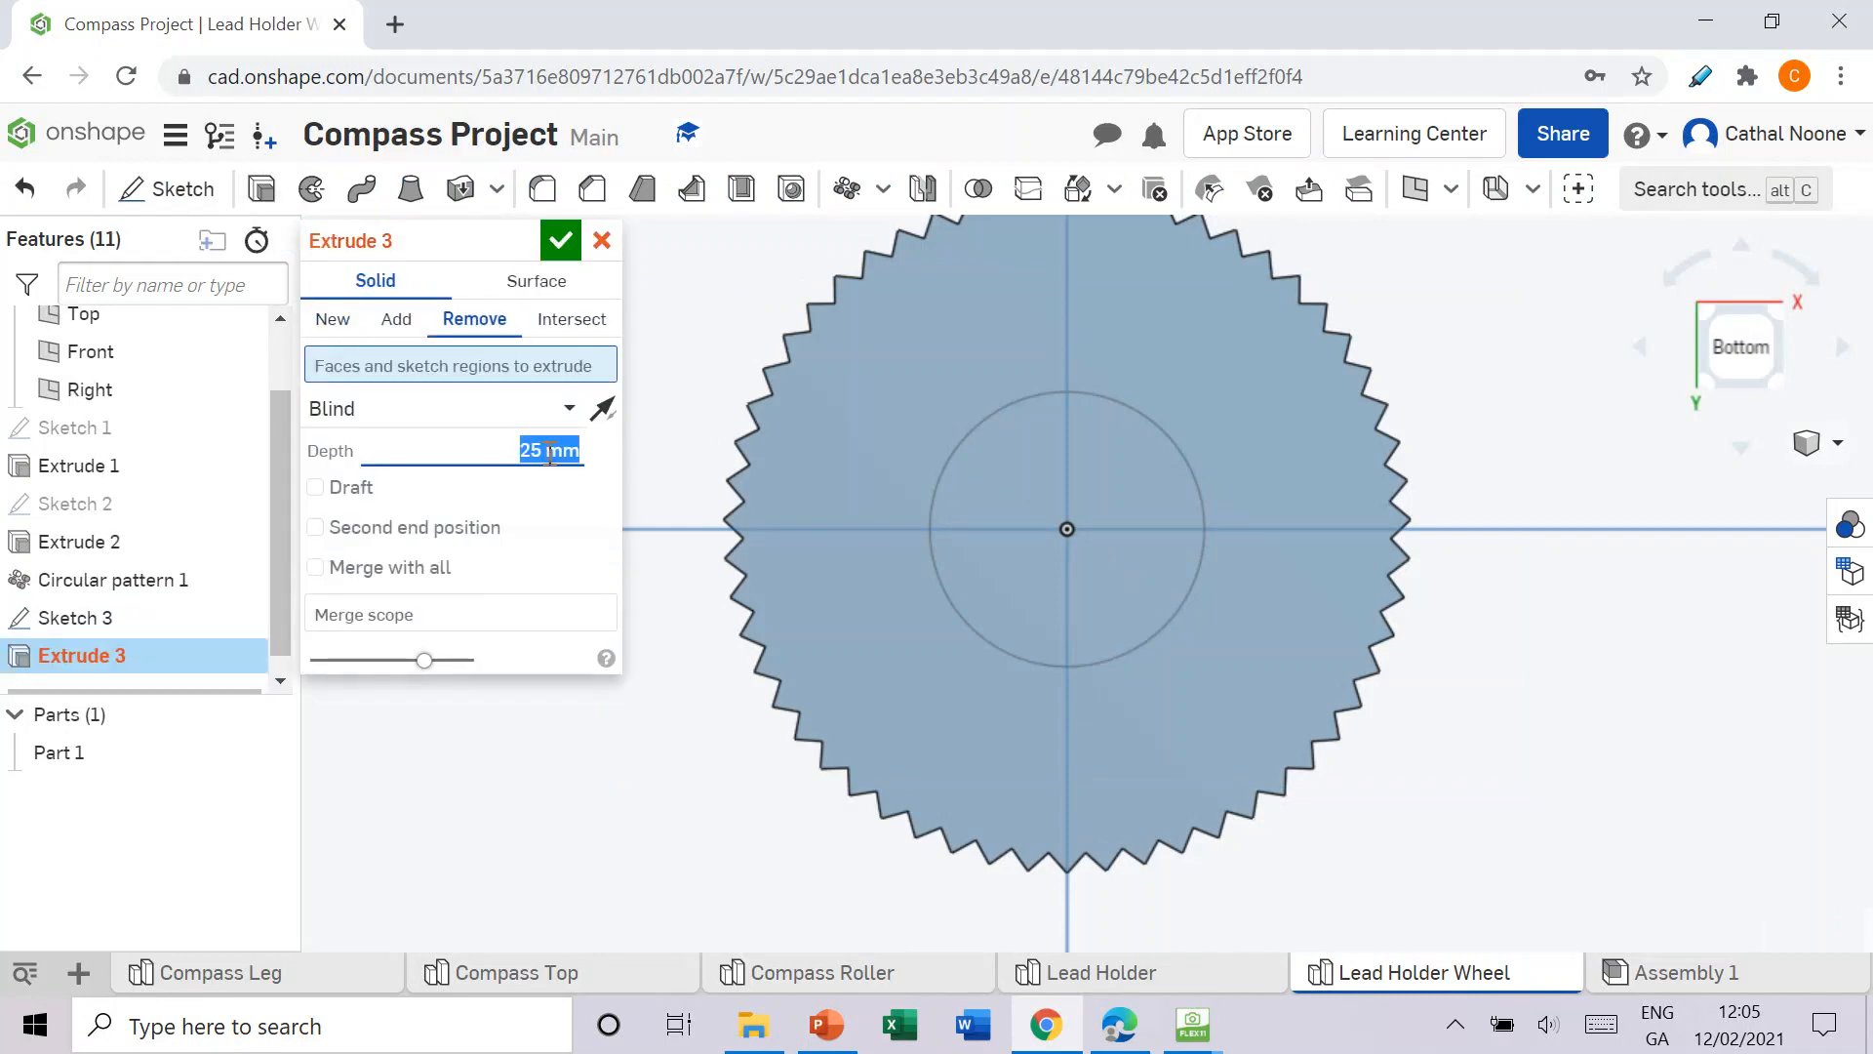
type("1.8")
key("Return")
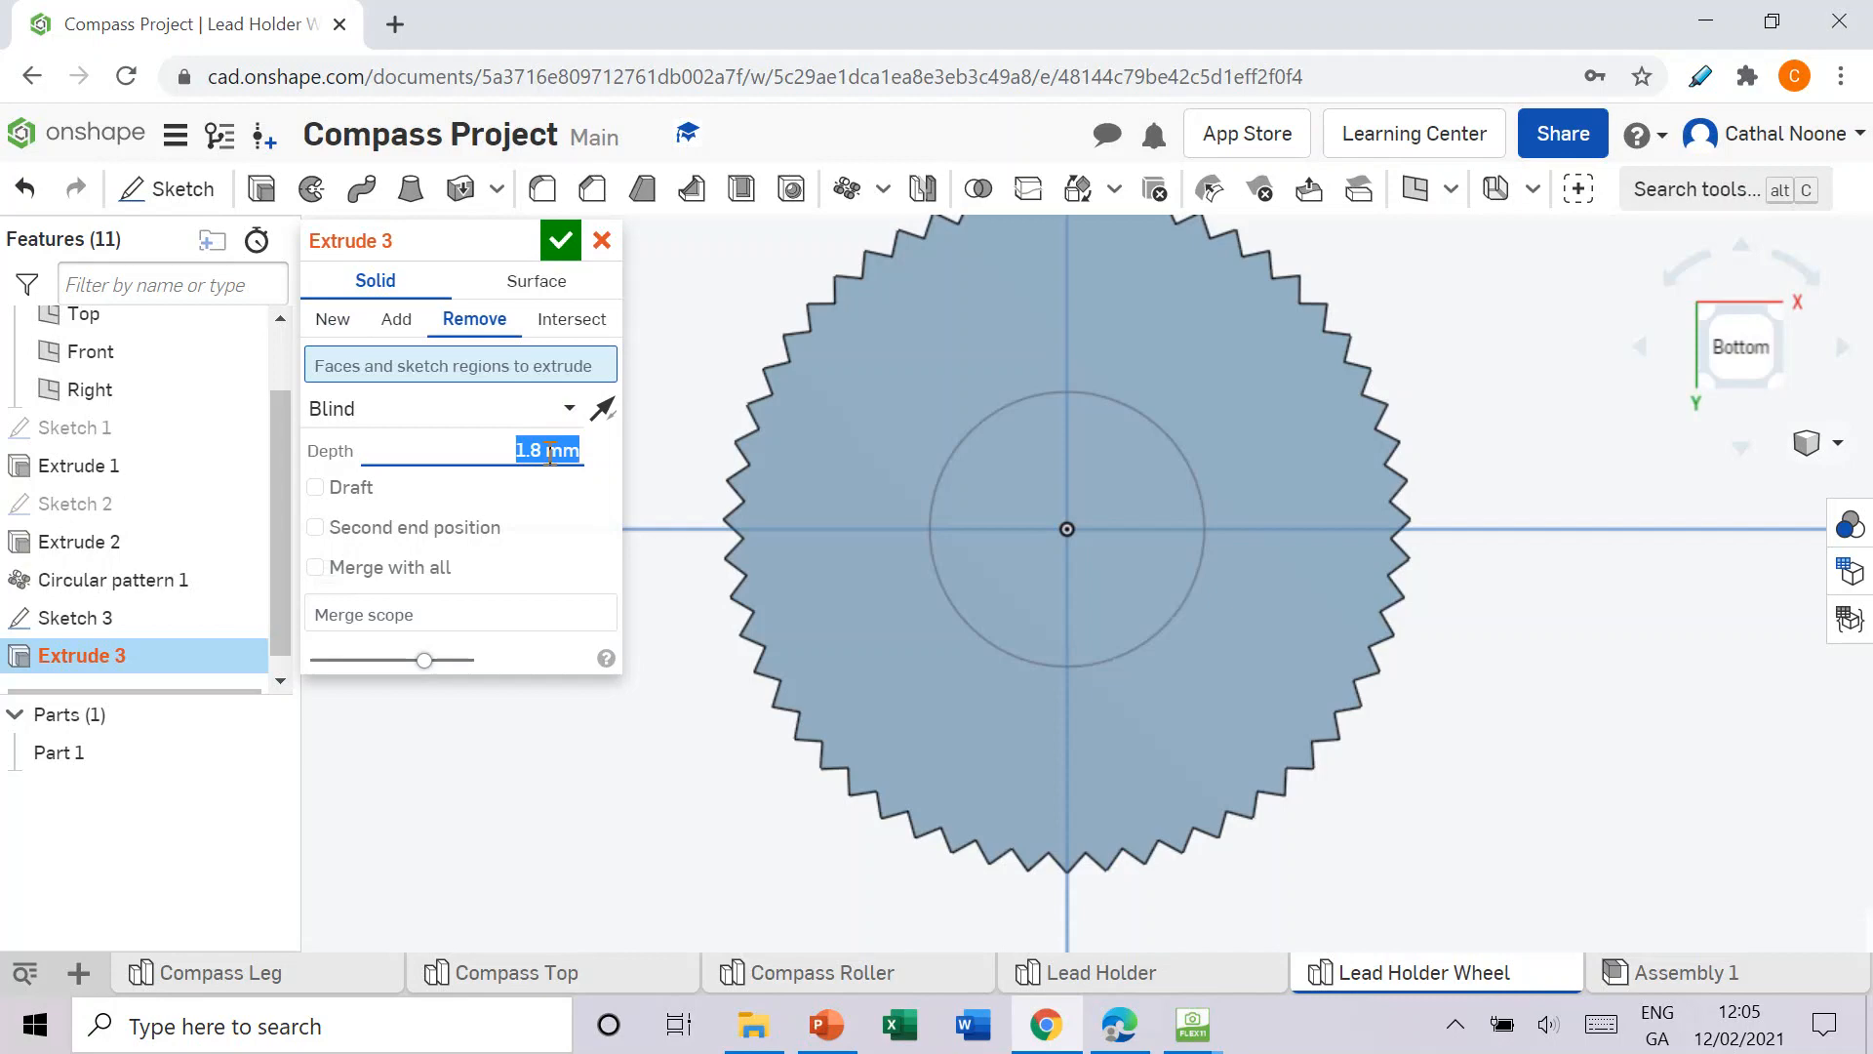
left_click(561, 240)
Step: Edit the circle's extrude to add Part 1 as the merge scope, and accept it
right_click_drag(1204, 512, 1177, 541)
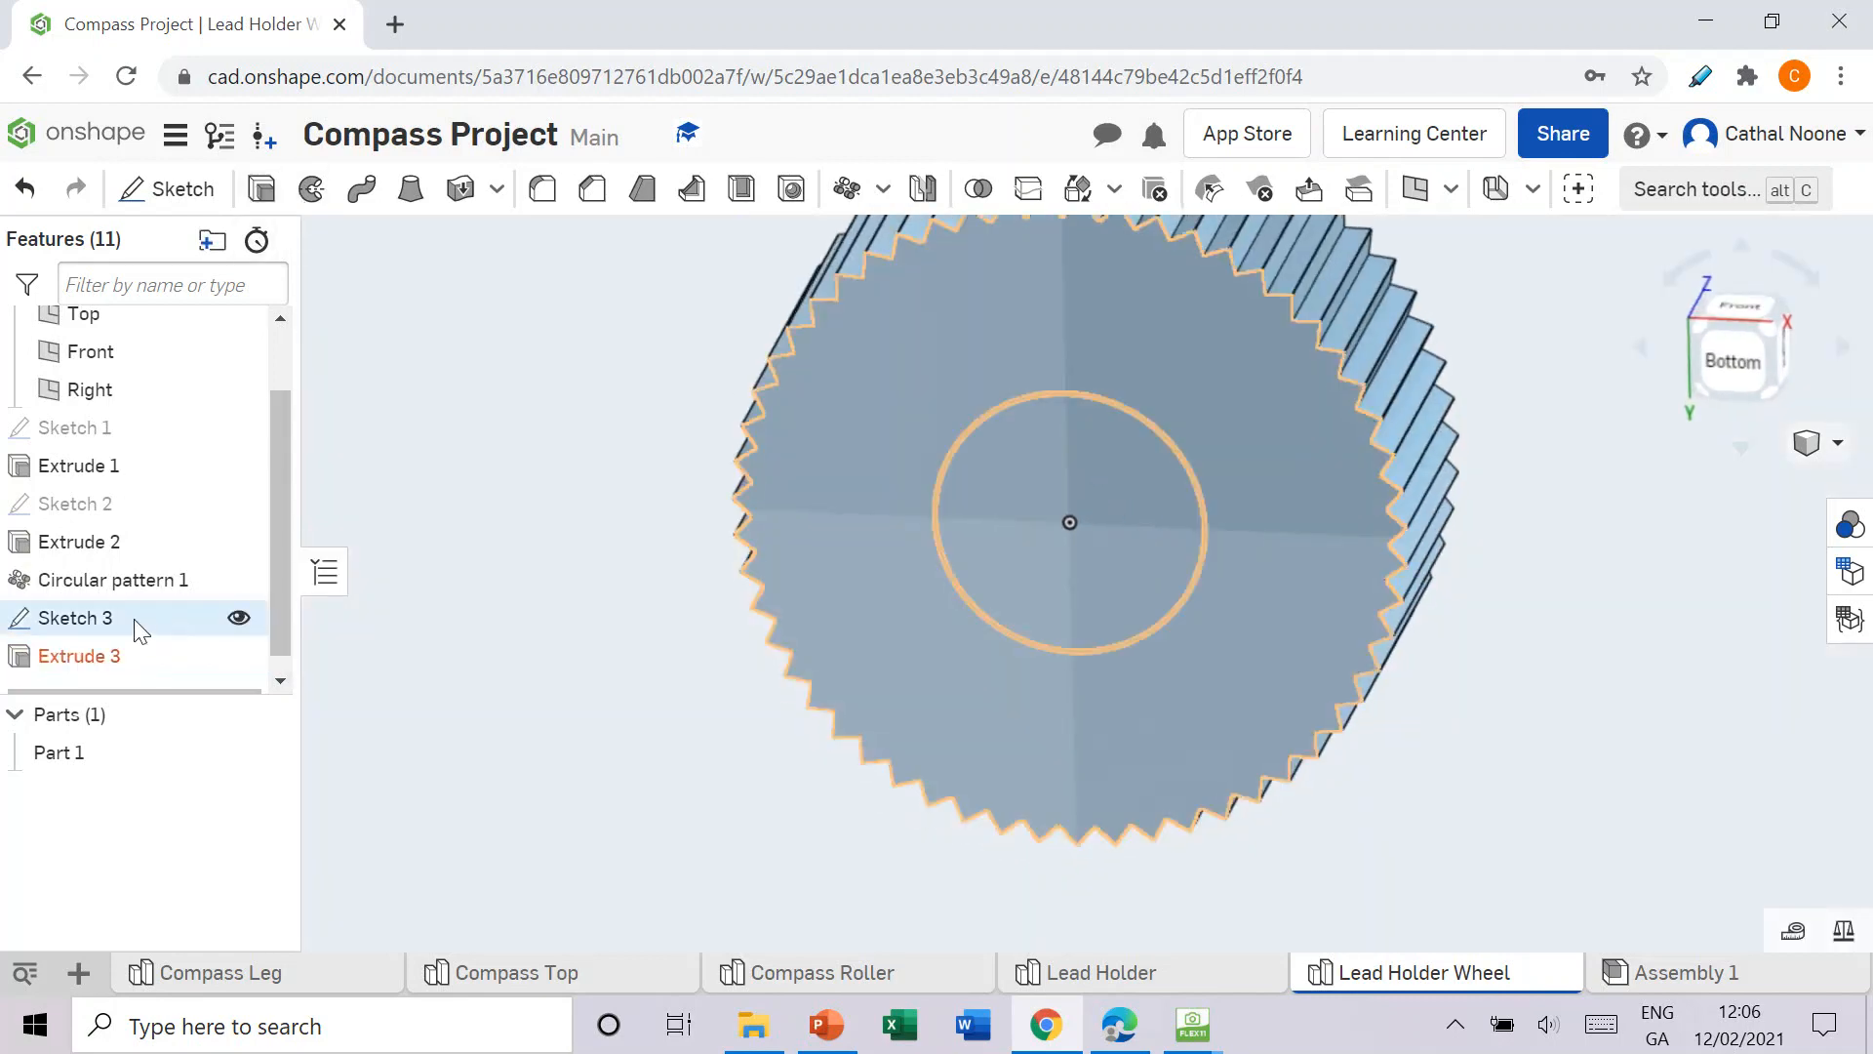
left_click(117, 659)
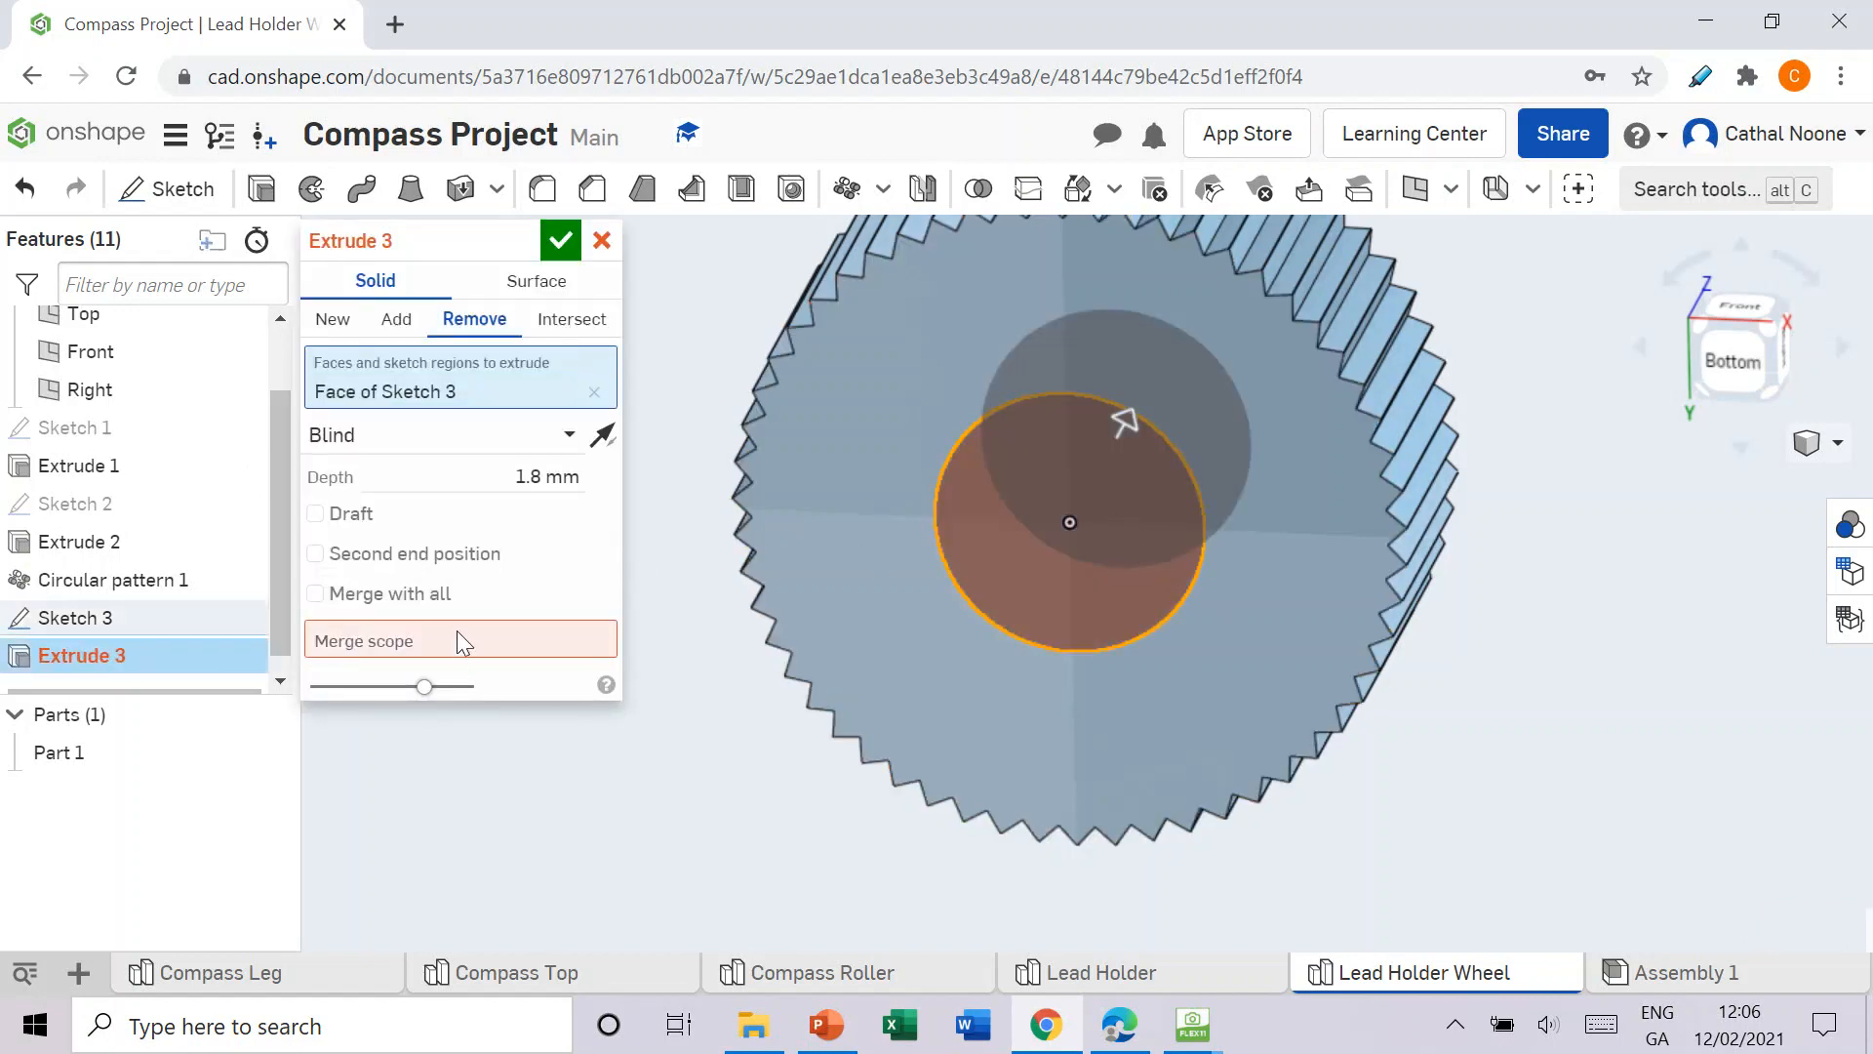
left_click(459, 642)
left_click(864, 622)
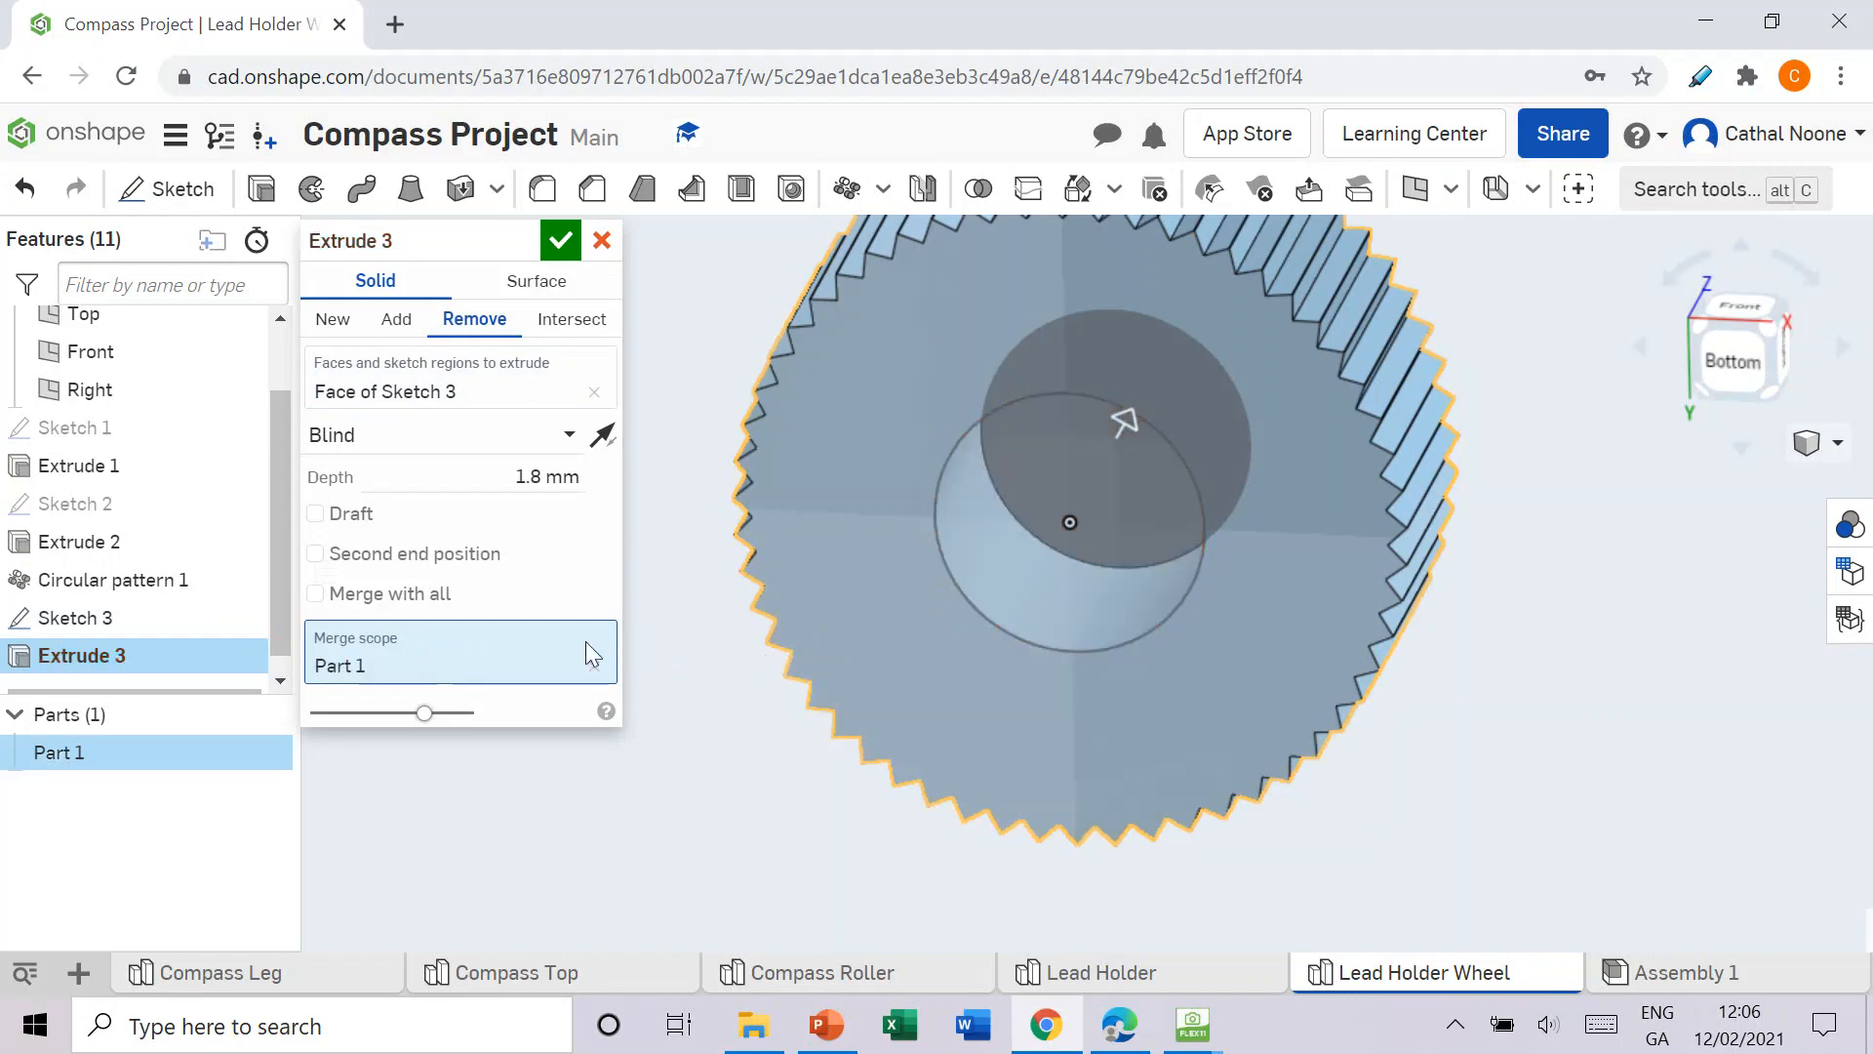
left_click(560, 240)
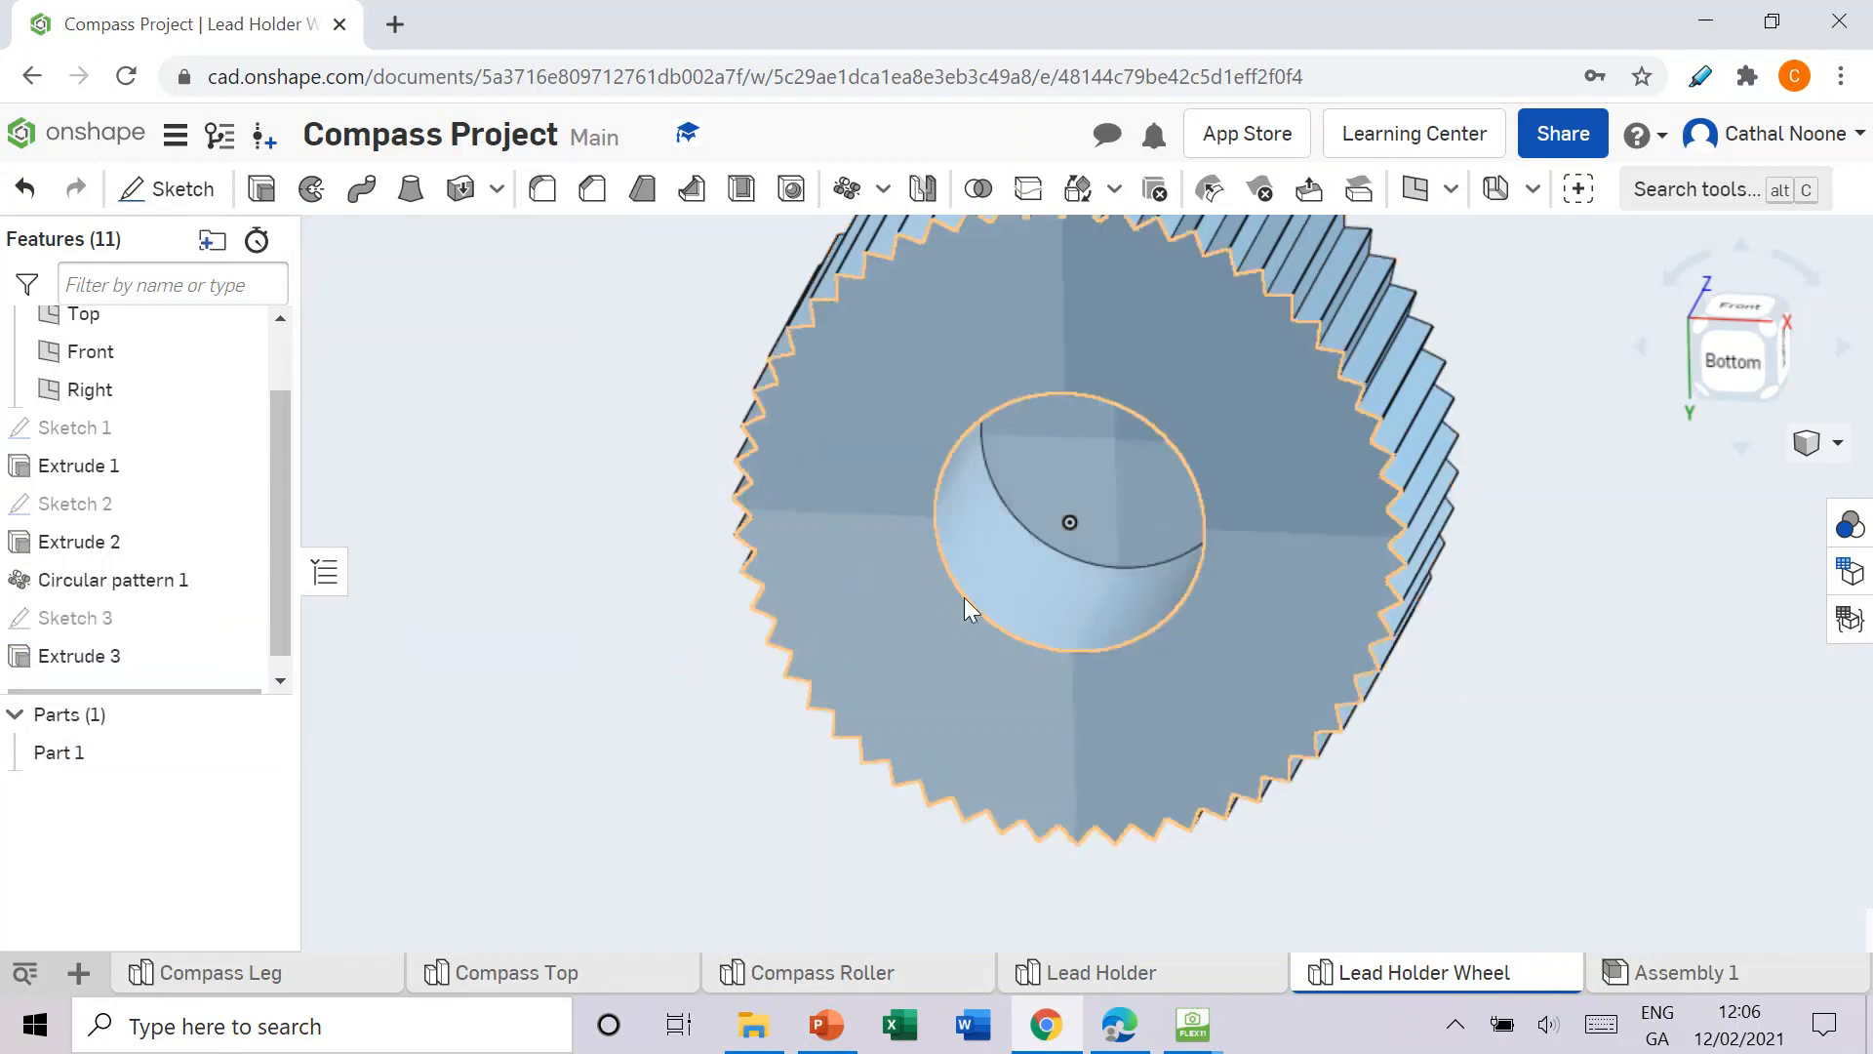
Step: Examine the wheel from several angles, checking the notched side, the top face and the bottom hole
right_click_drag(964, 597, 1060, 443)
mouse_move(1144, 988)
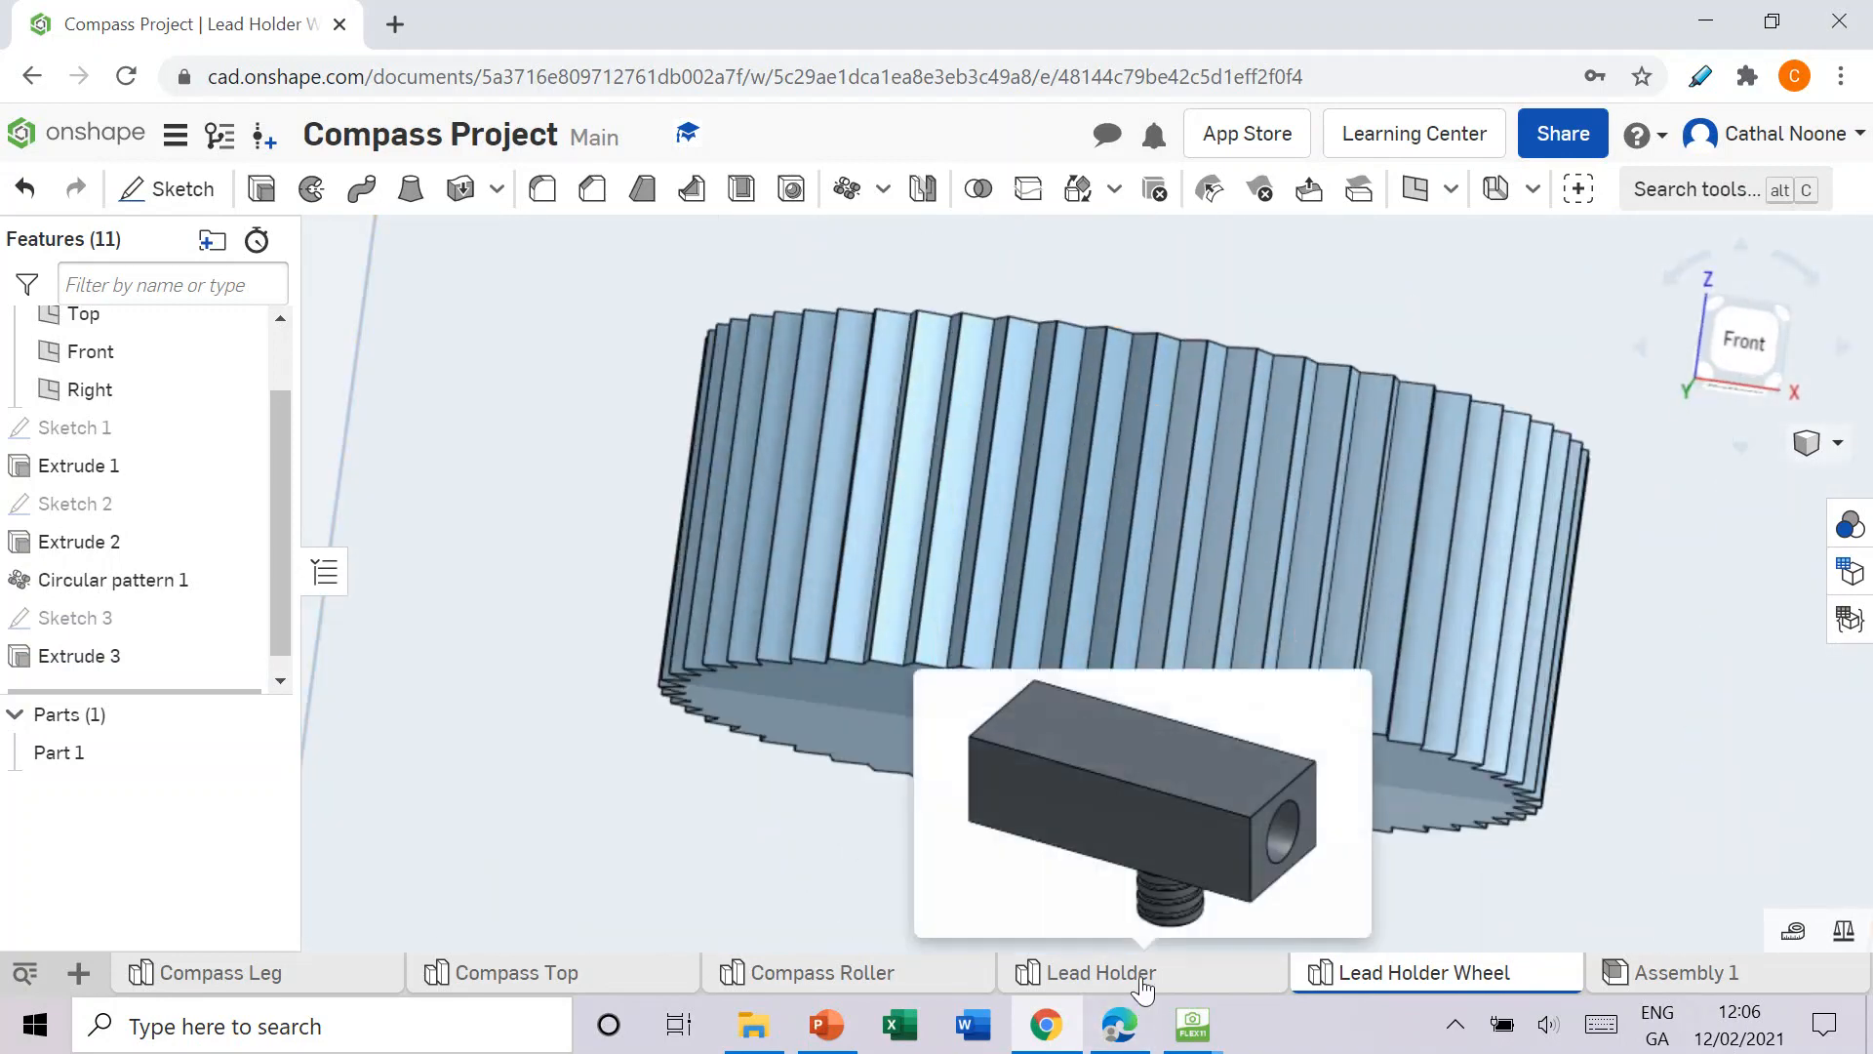
left_click(1664, 740)
right_click_drag(1442, 616, 1374, 675)
scroll(786, 599, "down", 12)
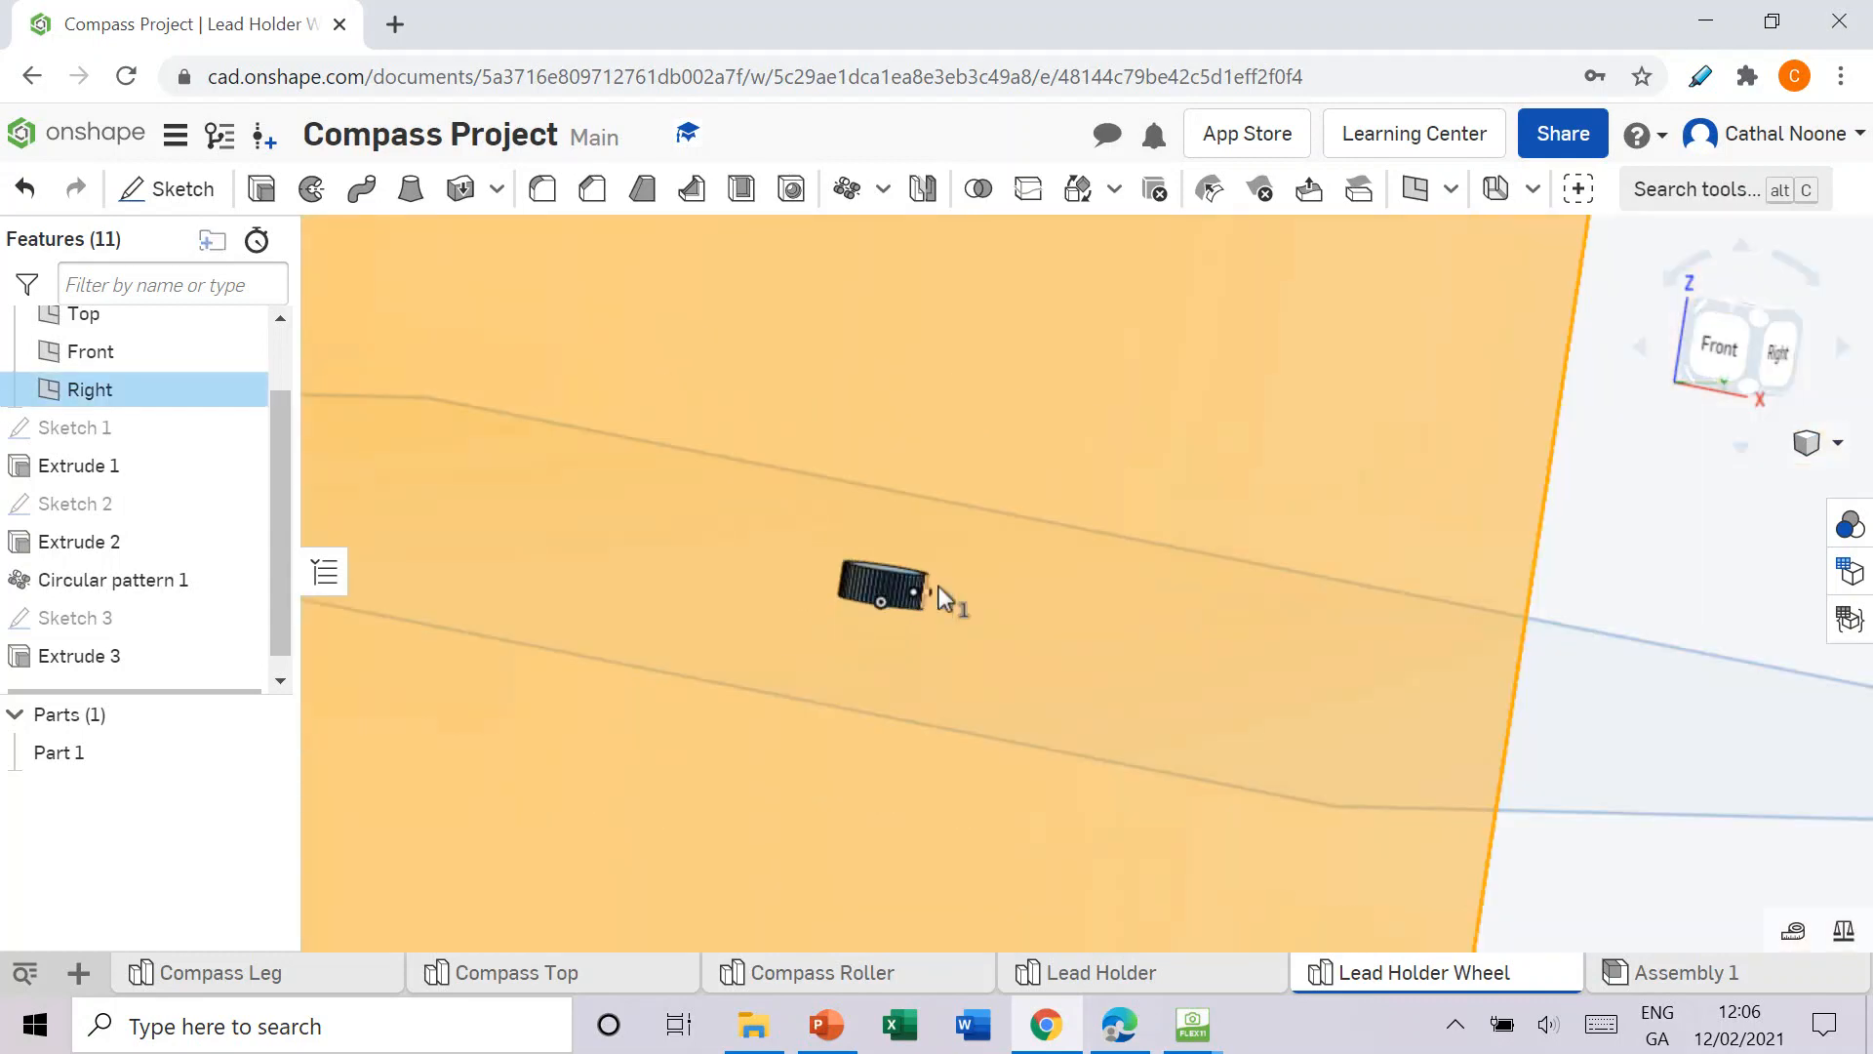
left_click(1441, 519)
right_click_drag(1112, 618, 974, 589)
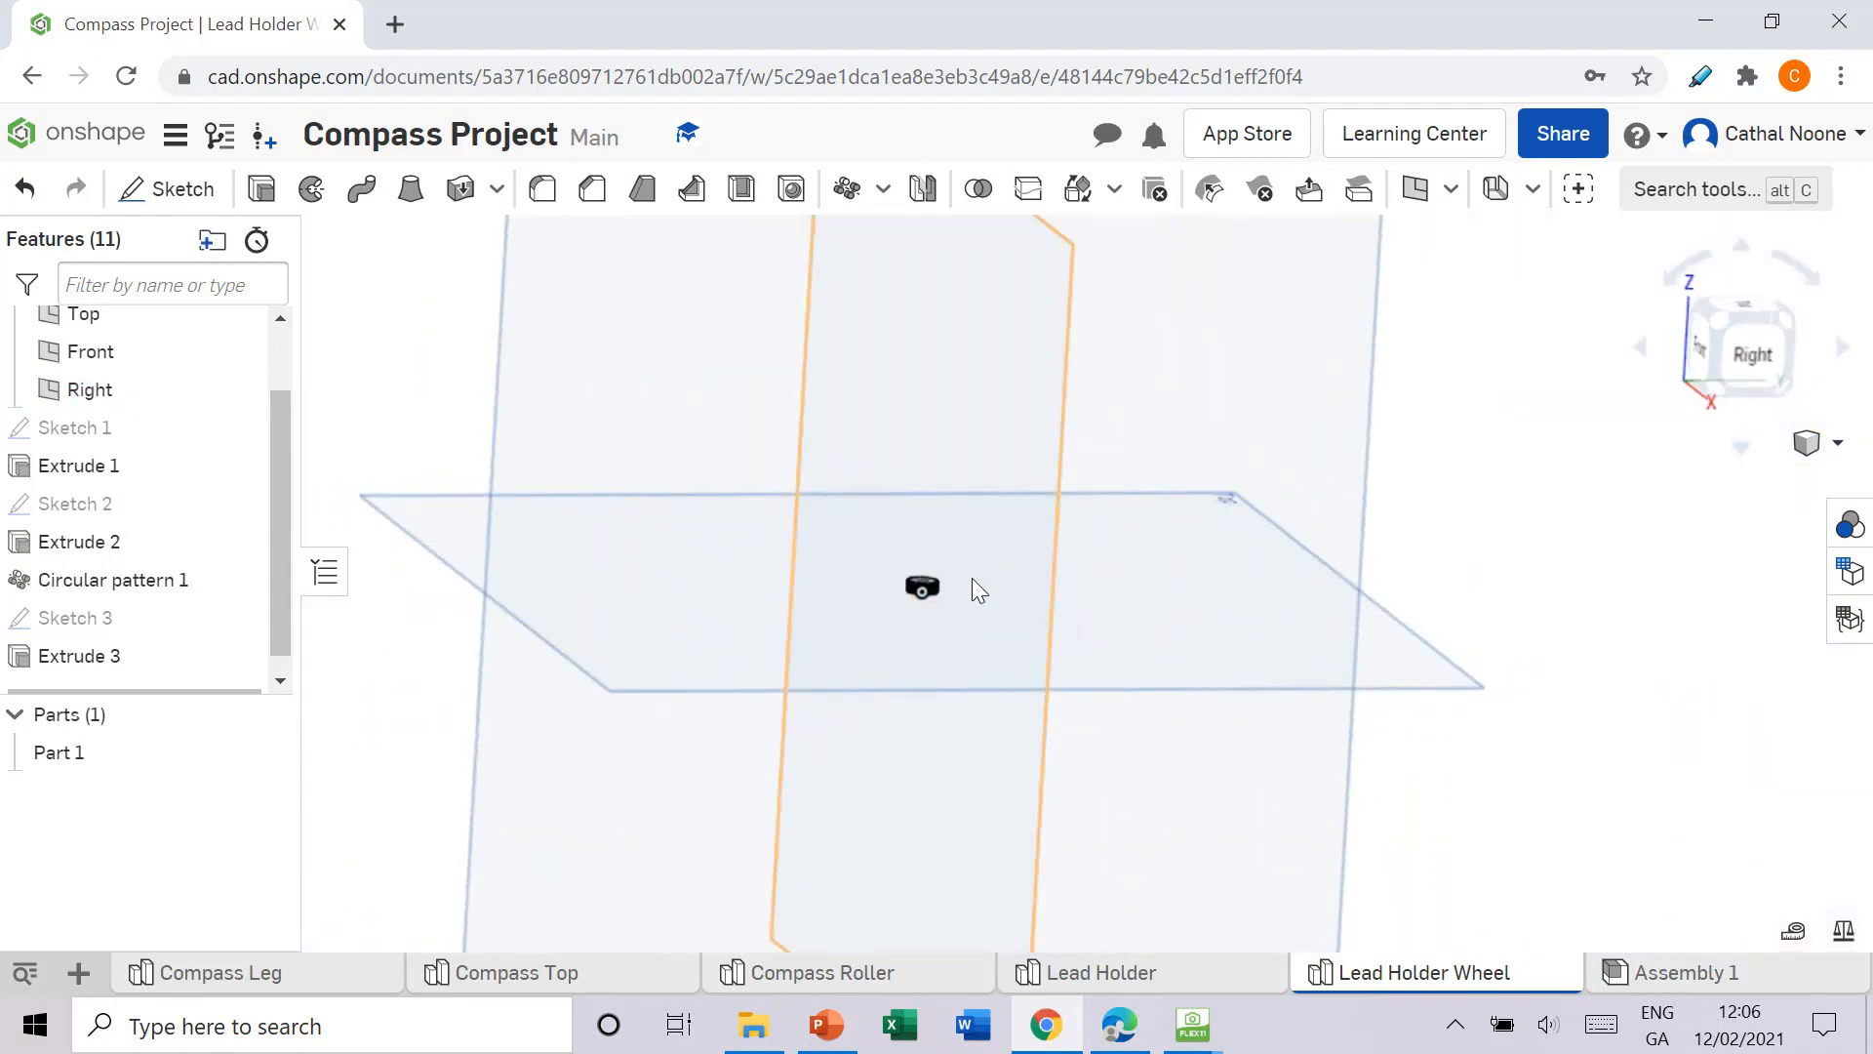
scroll(869, 640, "up", 10)
scroll(782, 607, "up", 2)
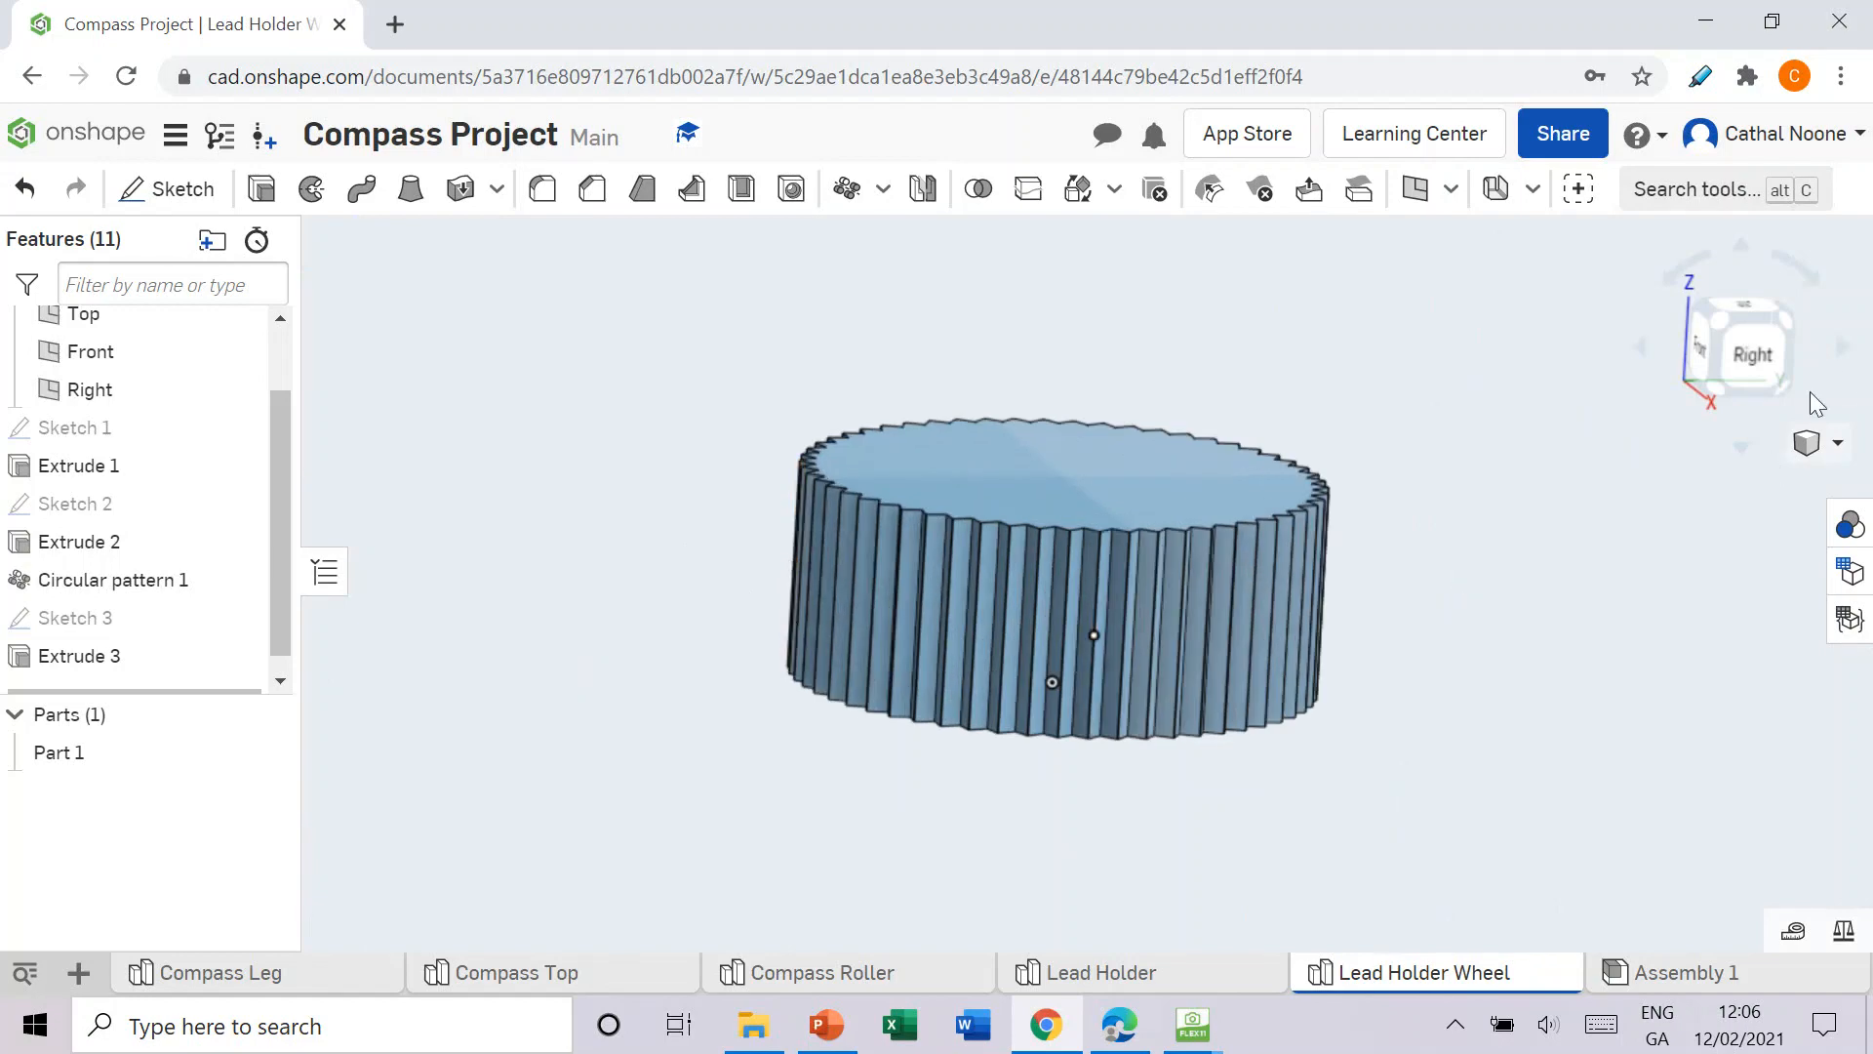
right_click_drag(1184, 829, 1163, 773)
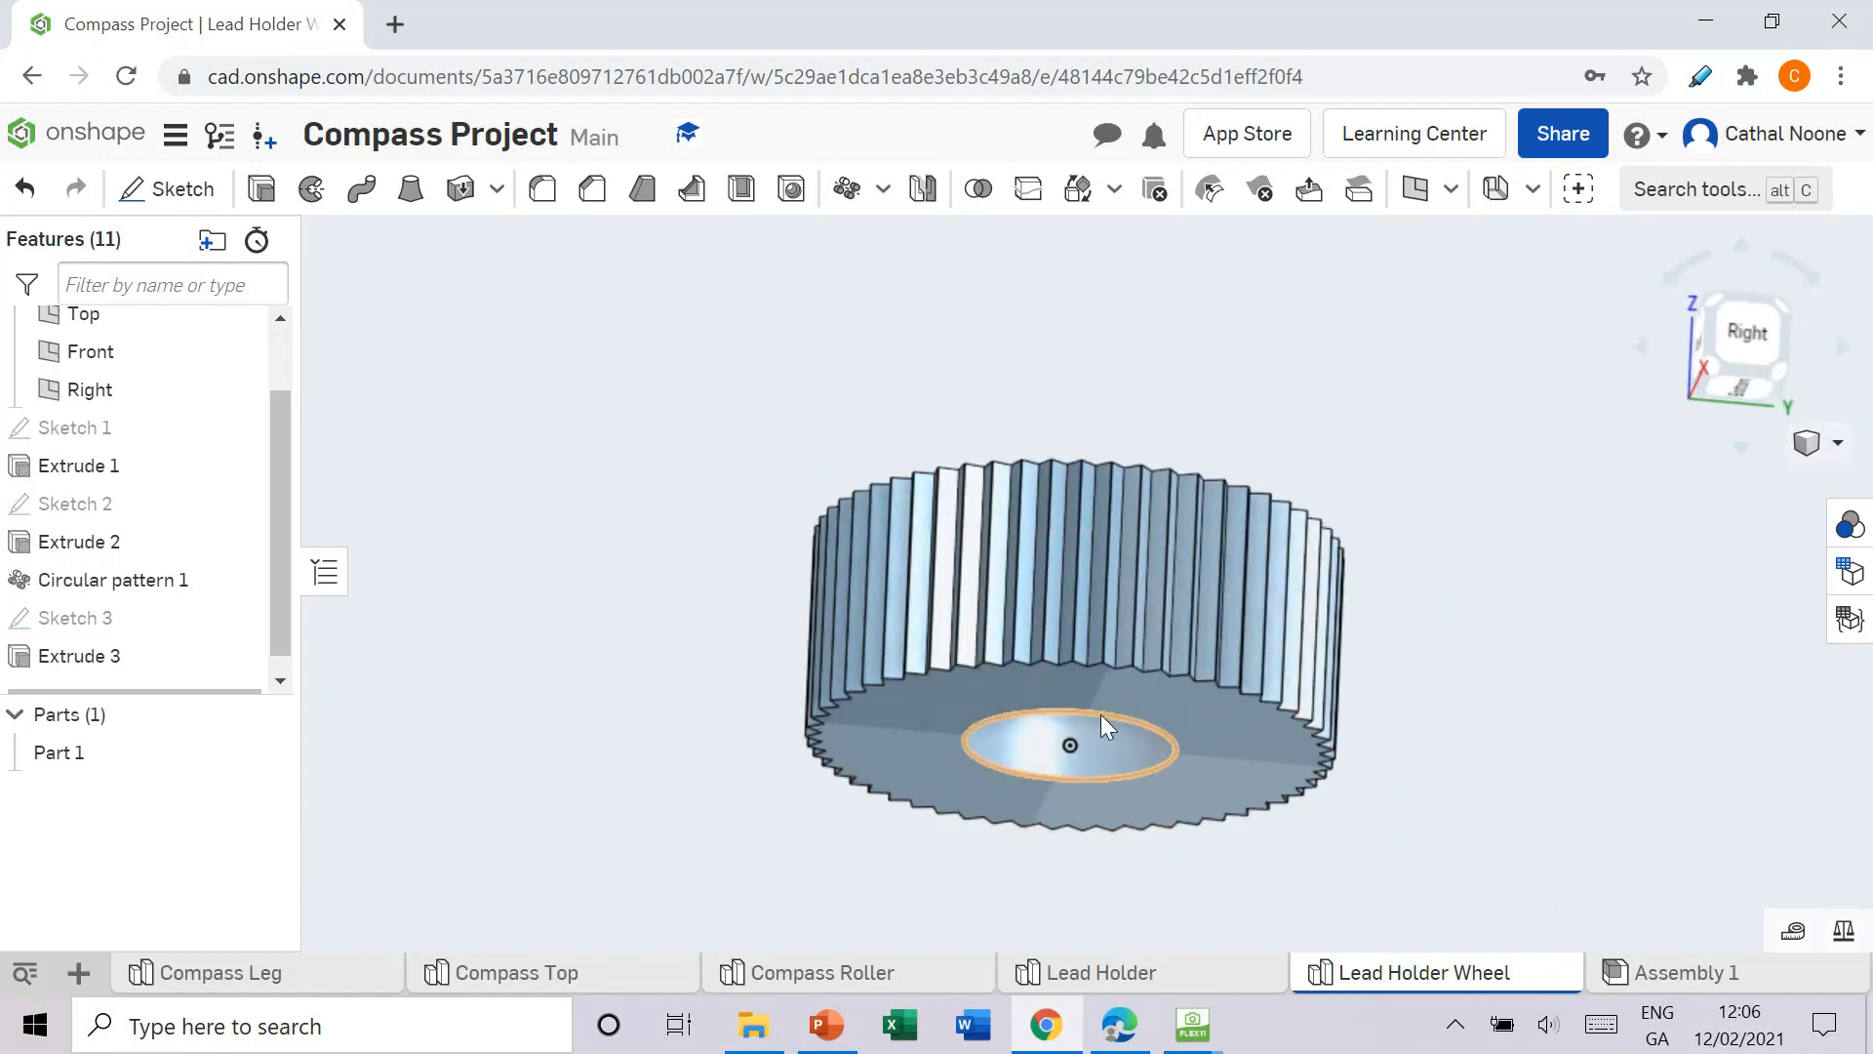
mouse_move(1292, 571)
right_mouse_down()
mouse_move(1274, 607)
mouse_move(1272, 589)
right_mouse_up()
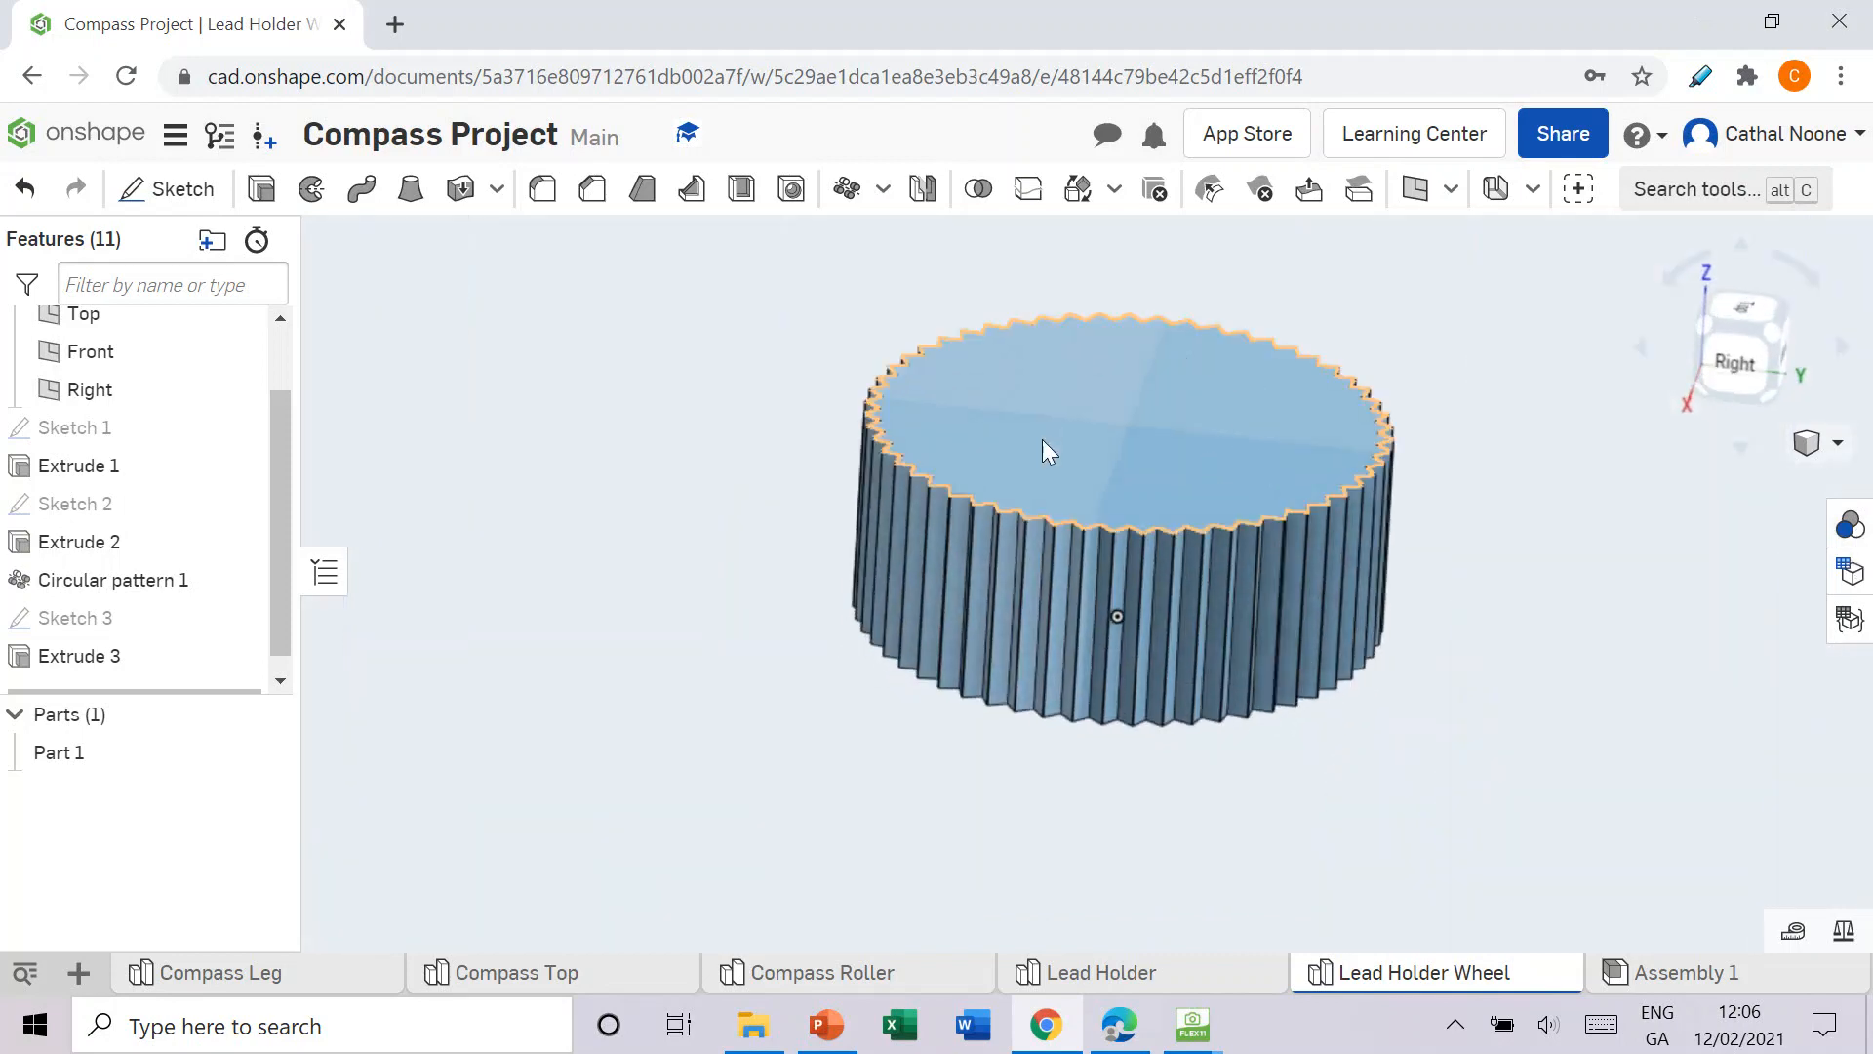
right_click_drag(1163, 719, 1256, 855)
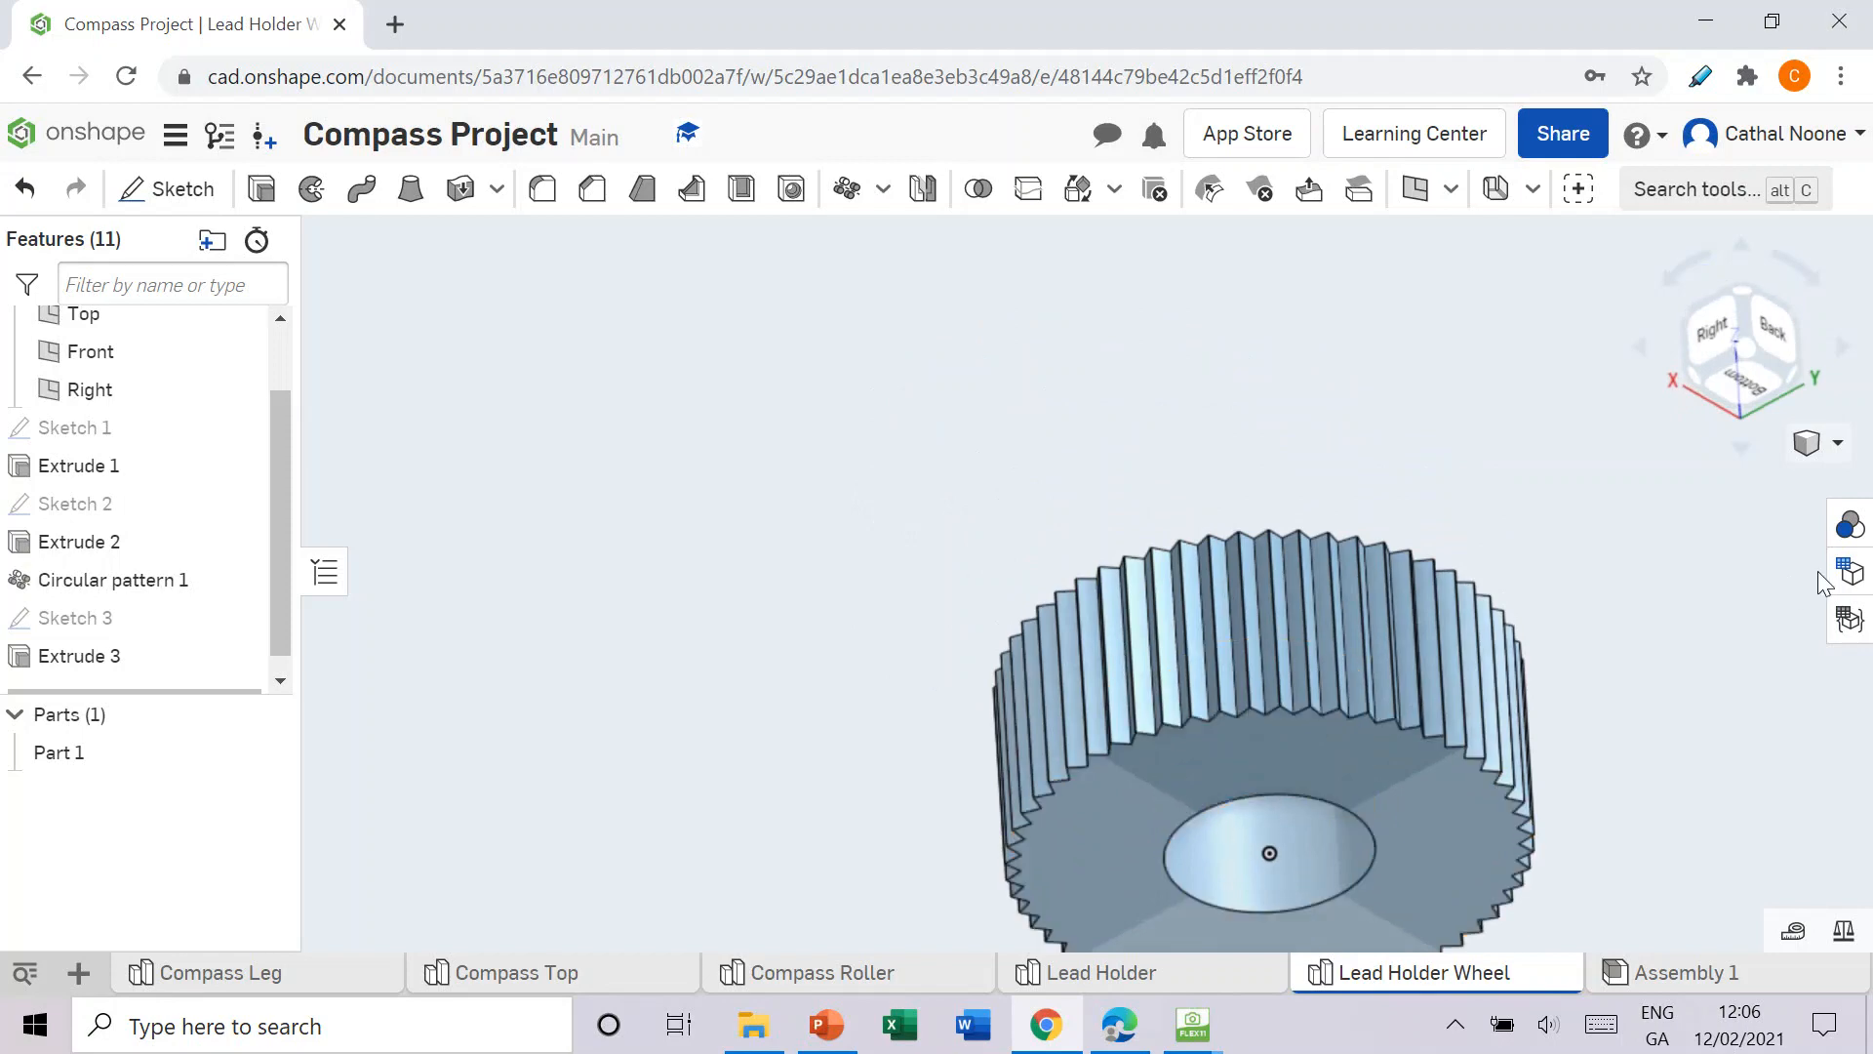
Step: Set the display style to Translucent and view the hole's depth inside the wheel from the back
left_click(1838, 445)
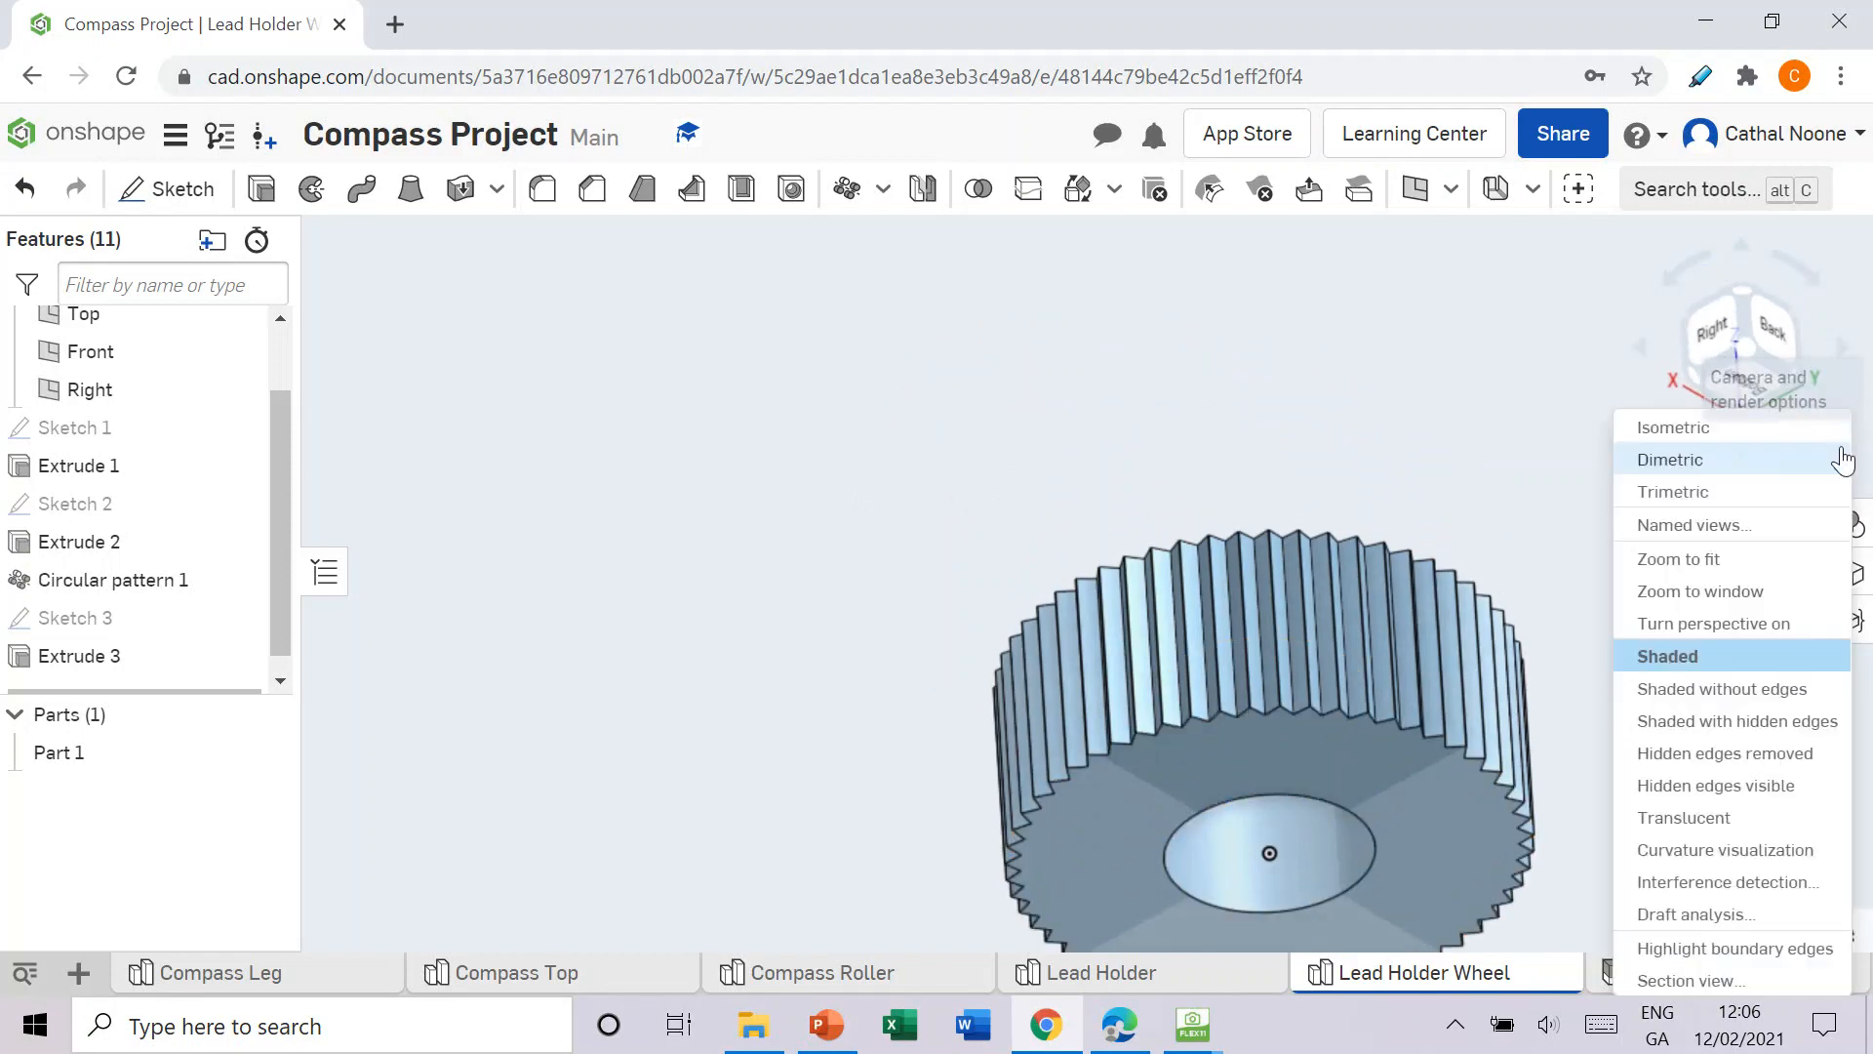
left_click(1729, 824)
right_click_drag(1507, 625, 1409, 668)
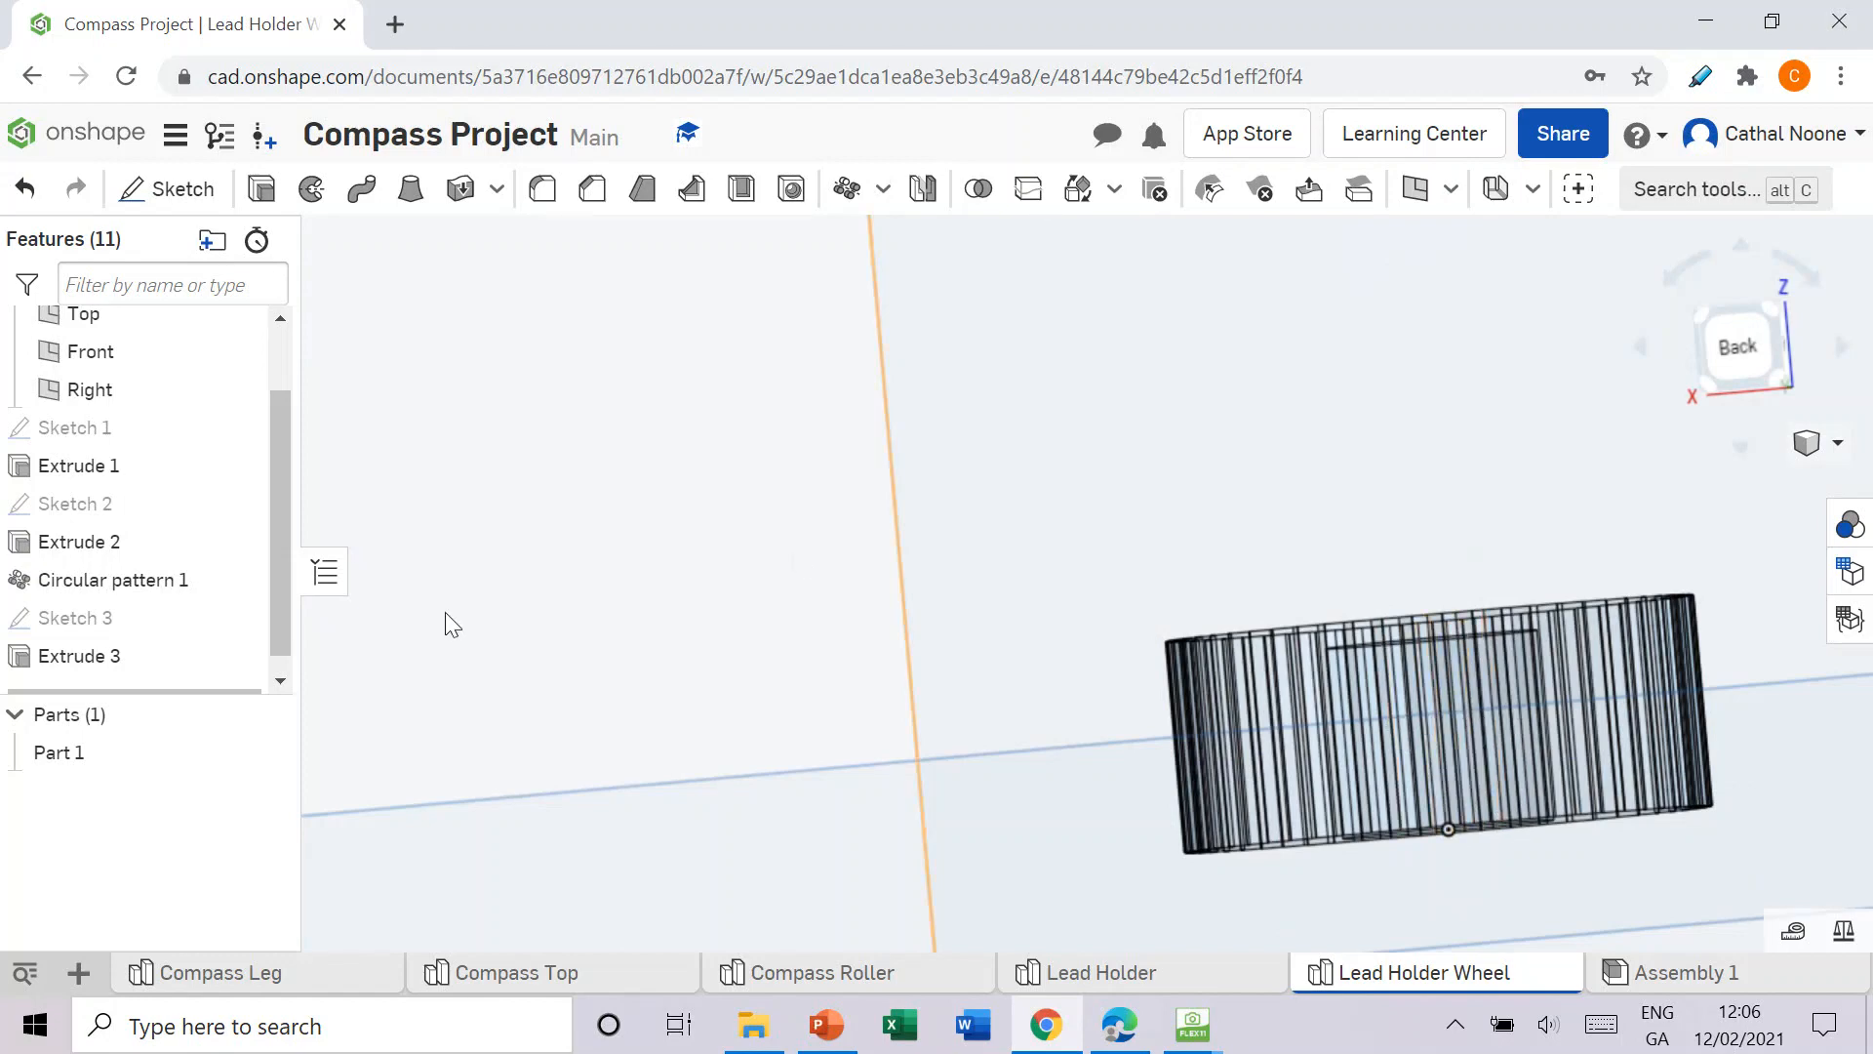
Step: Suppress the circular pattern and inspect the blind hole inside the plain cylinder
right_click(149, 587)
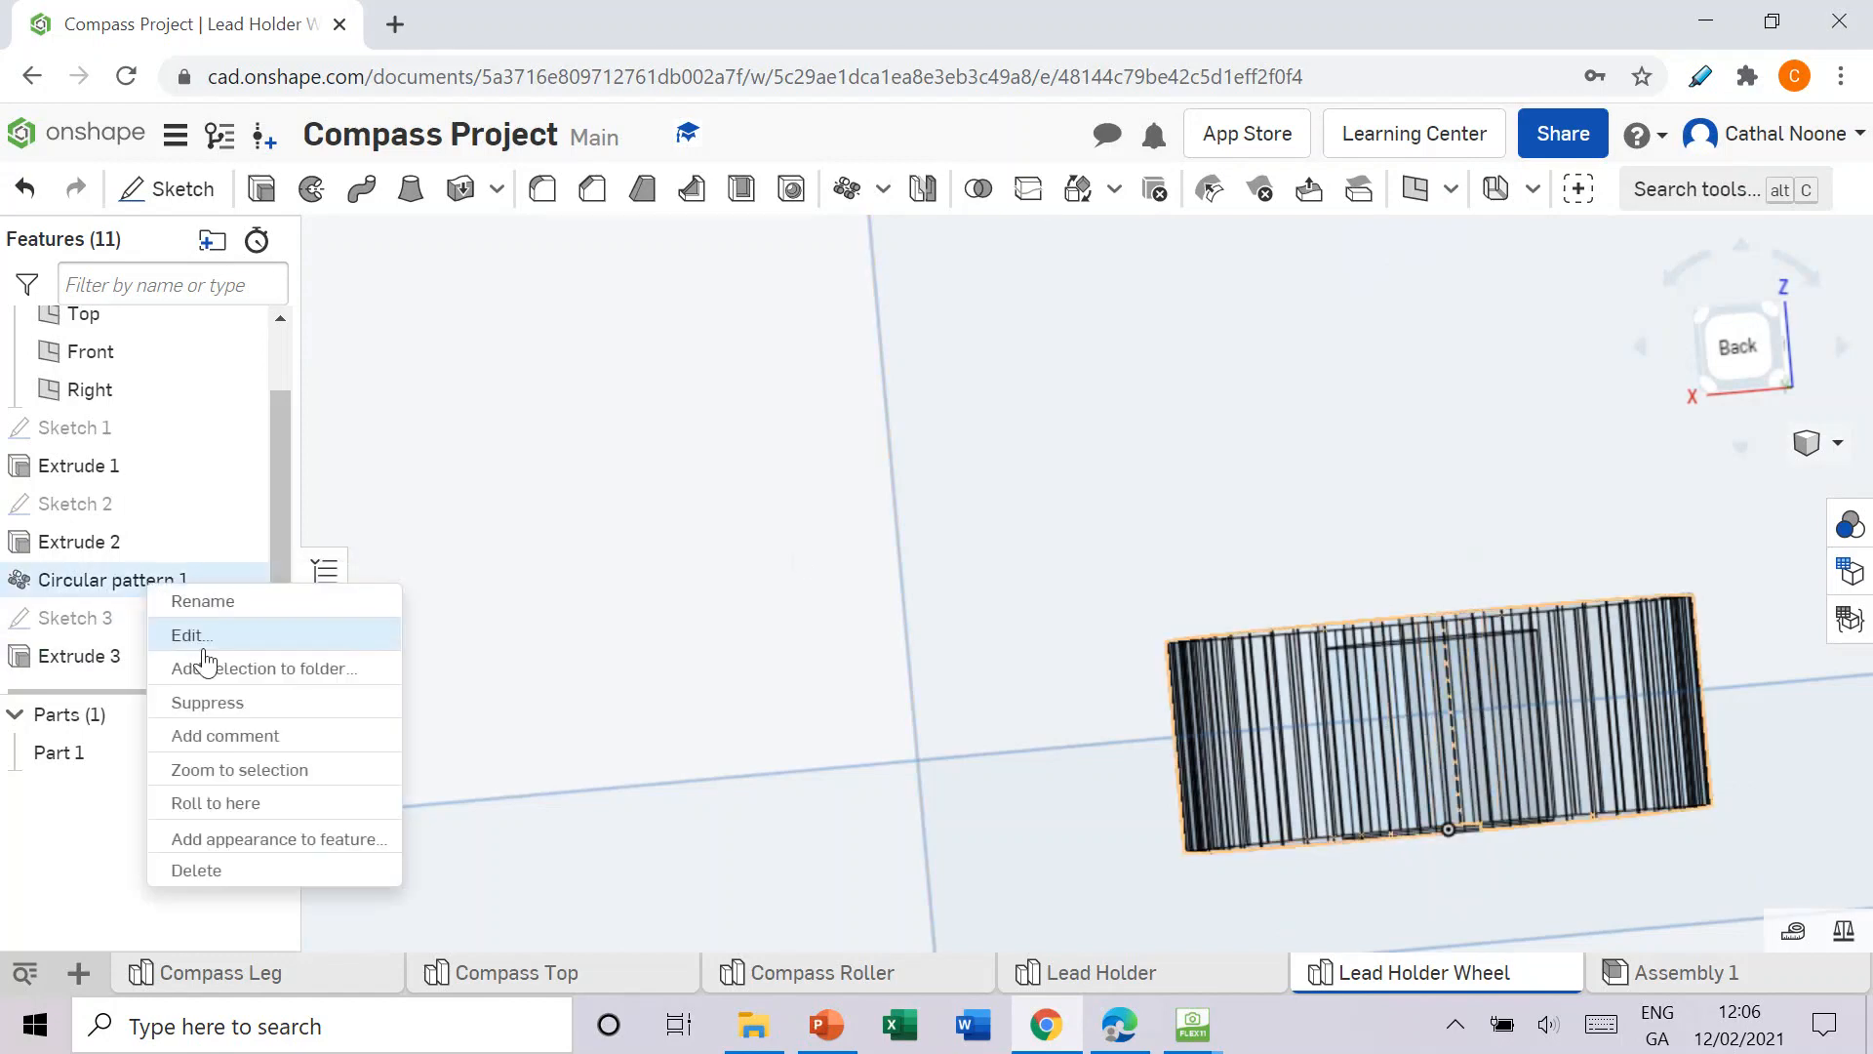
left_click(234, 702)
right_click_drag(1467, 783, 1395, 792)
scroll(1714, 742, "up", 3)
scroll(1729, 708, "down", 2)
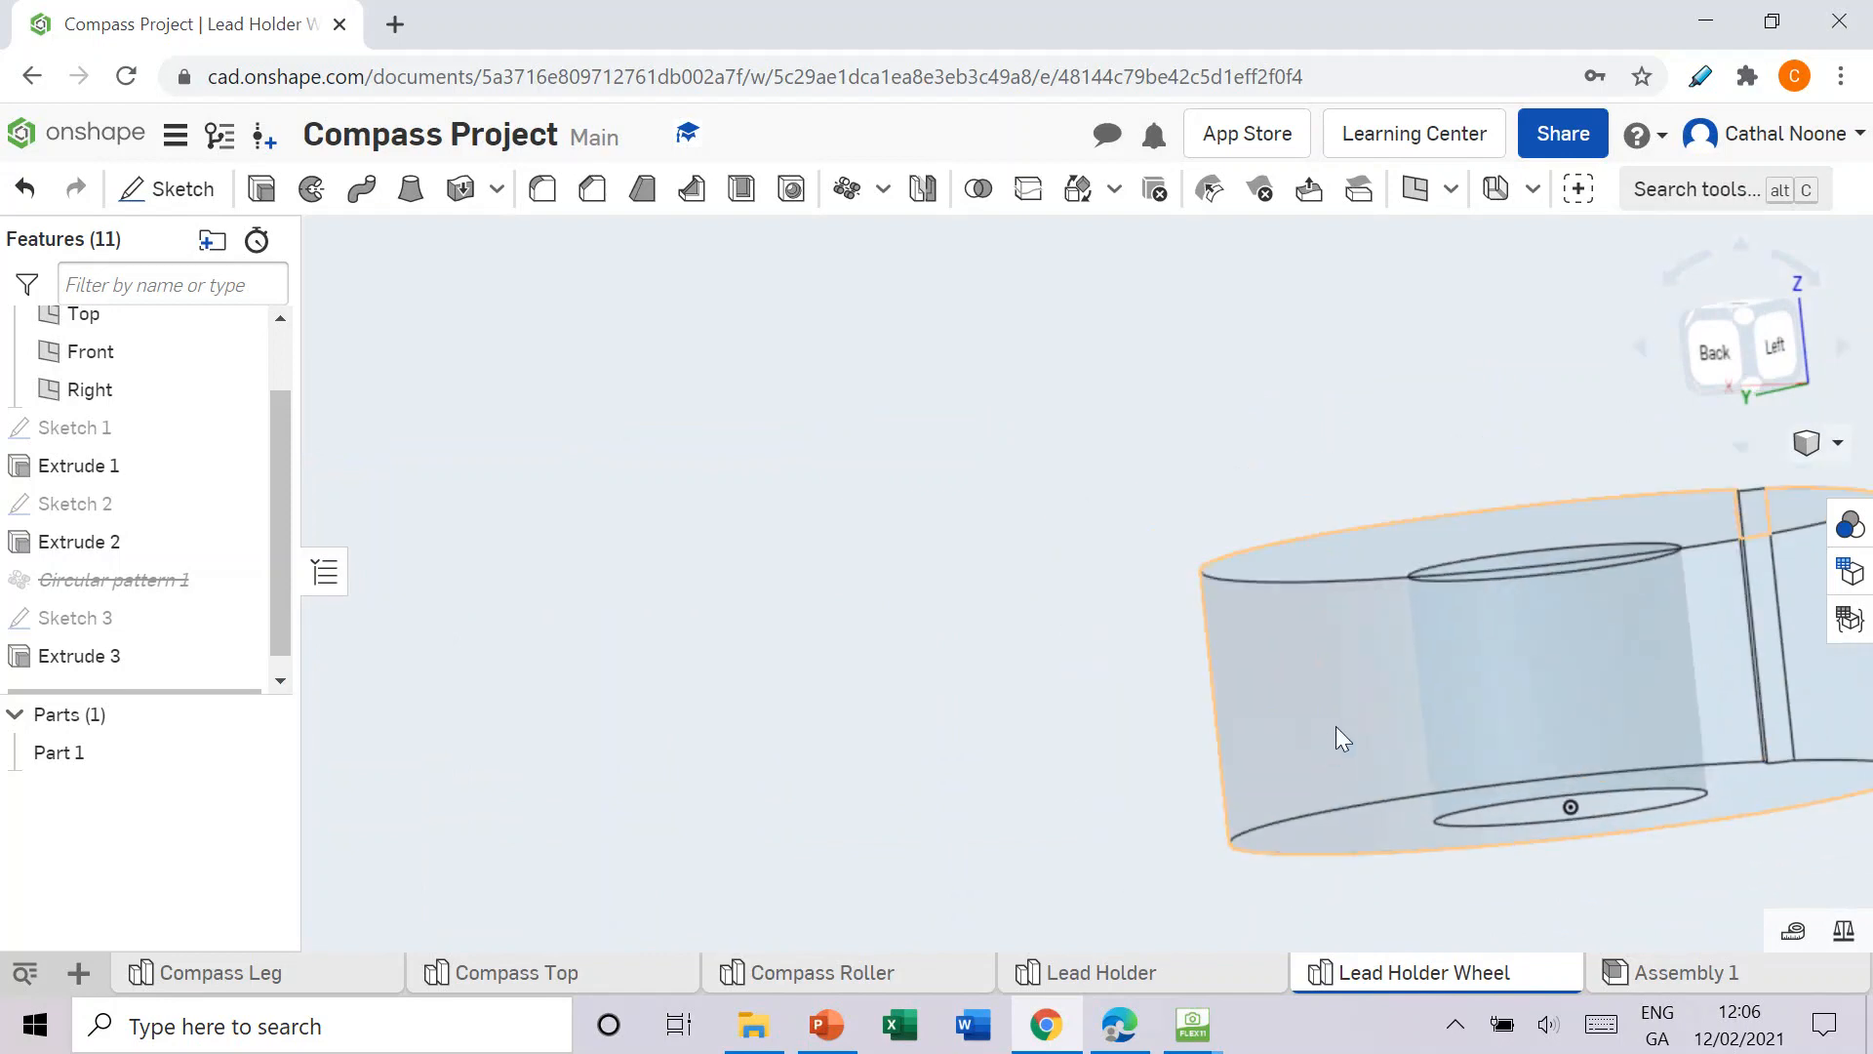
scroll(1337, 726, "up", 4)
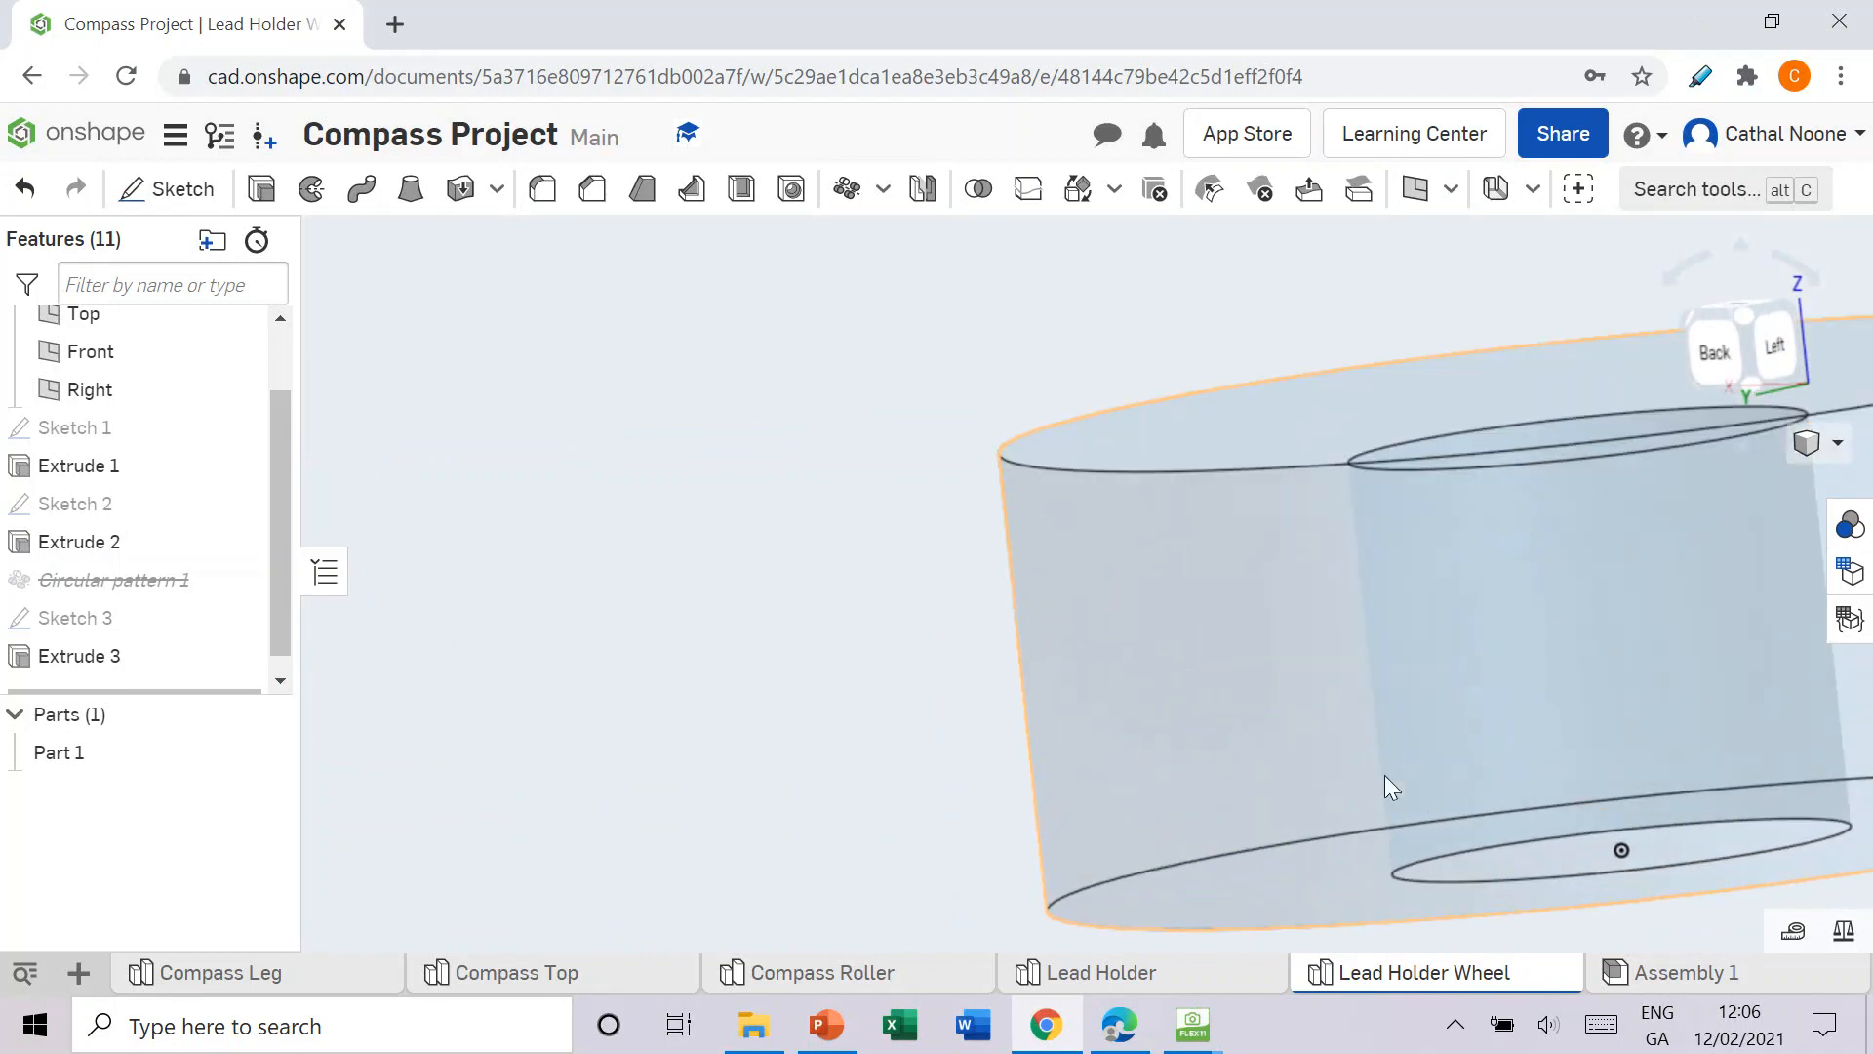
scroll(1376, 732, "down", 5)
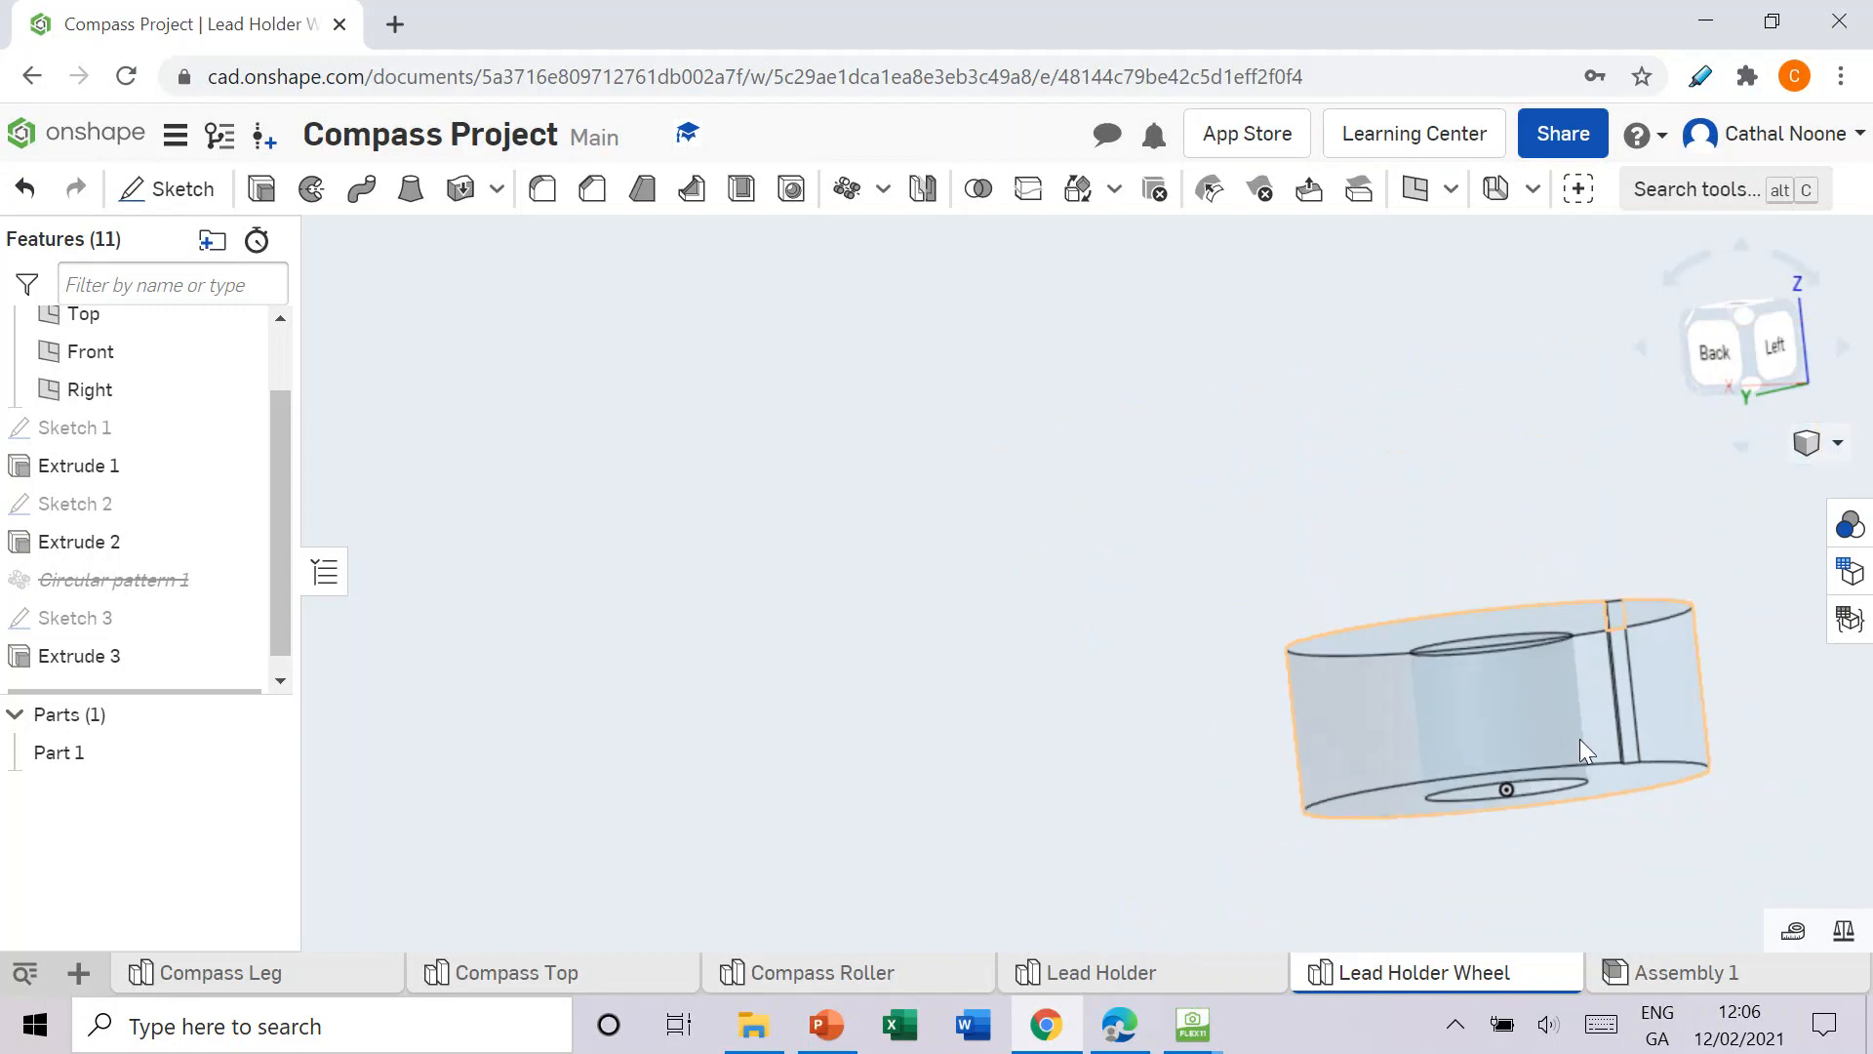
Step: Unsuppress the circular pattern of notches and set the wheel's display style to Shaded
right_click(129, 582)
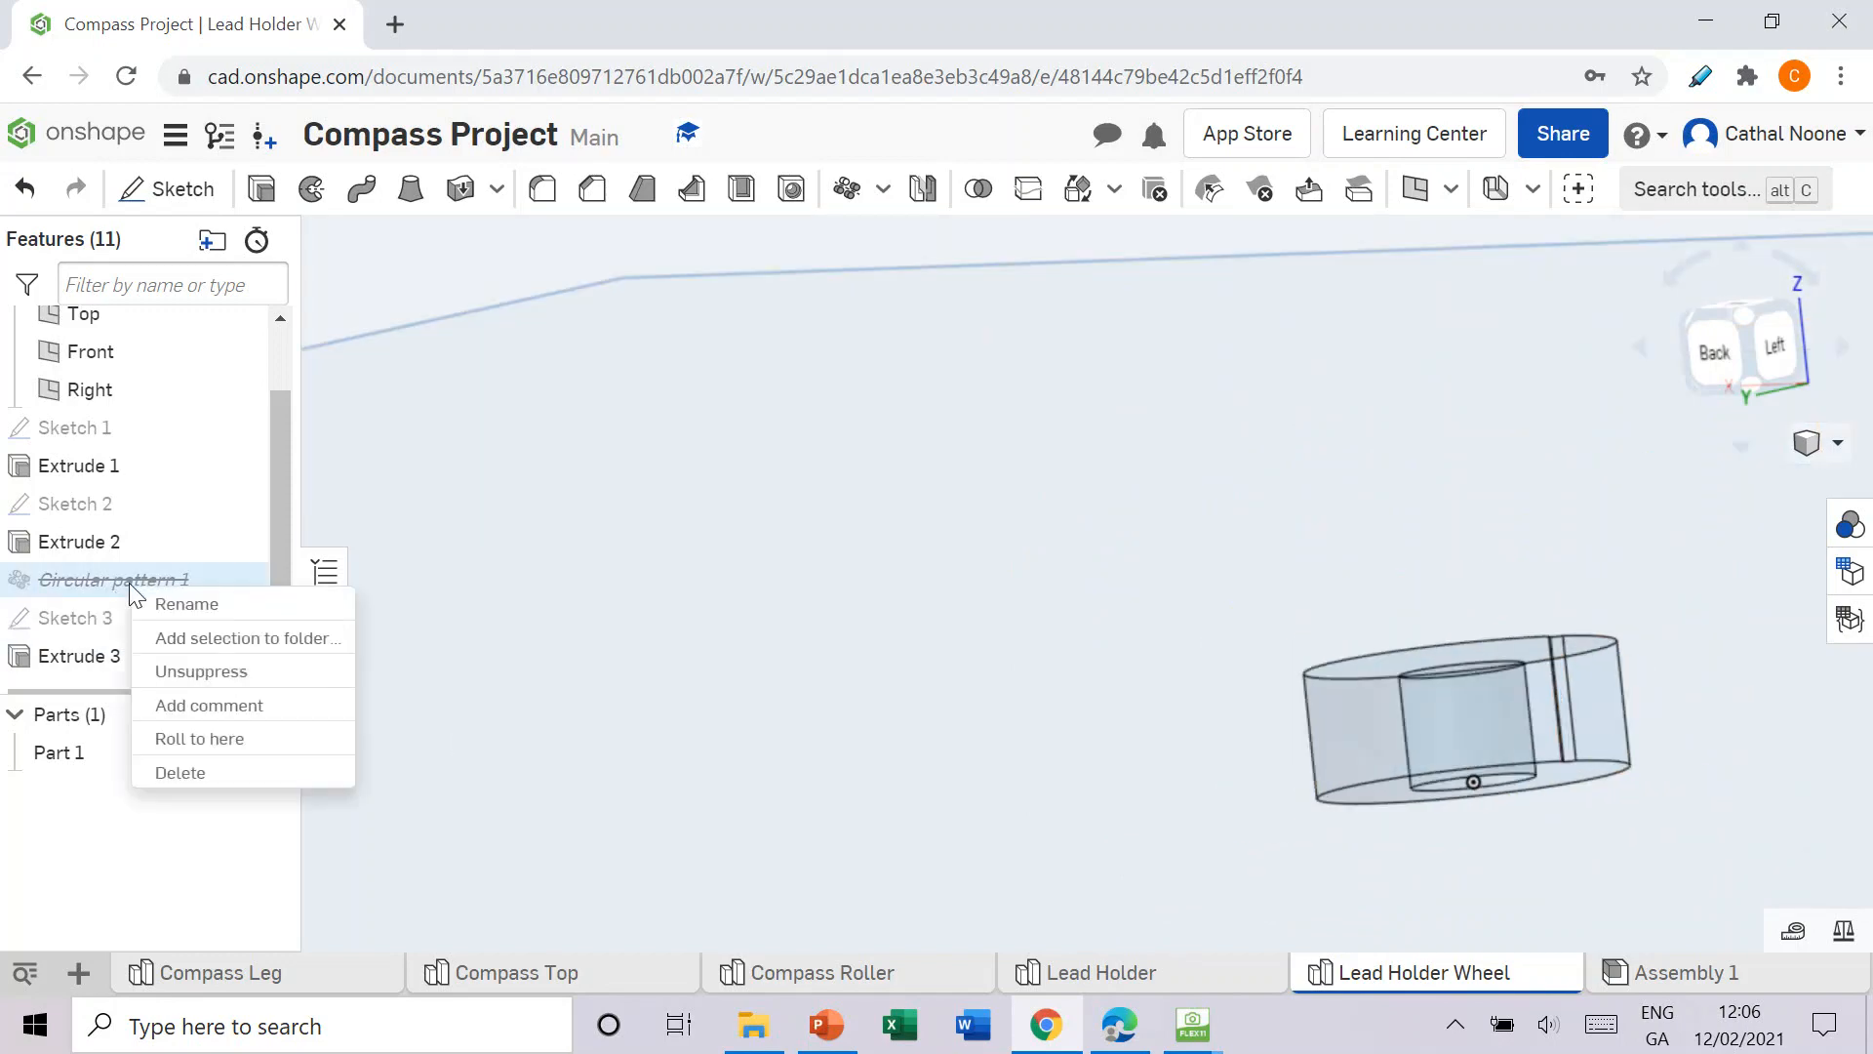
left_click(208, 681)
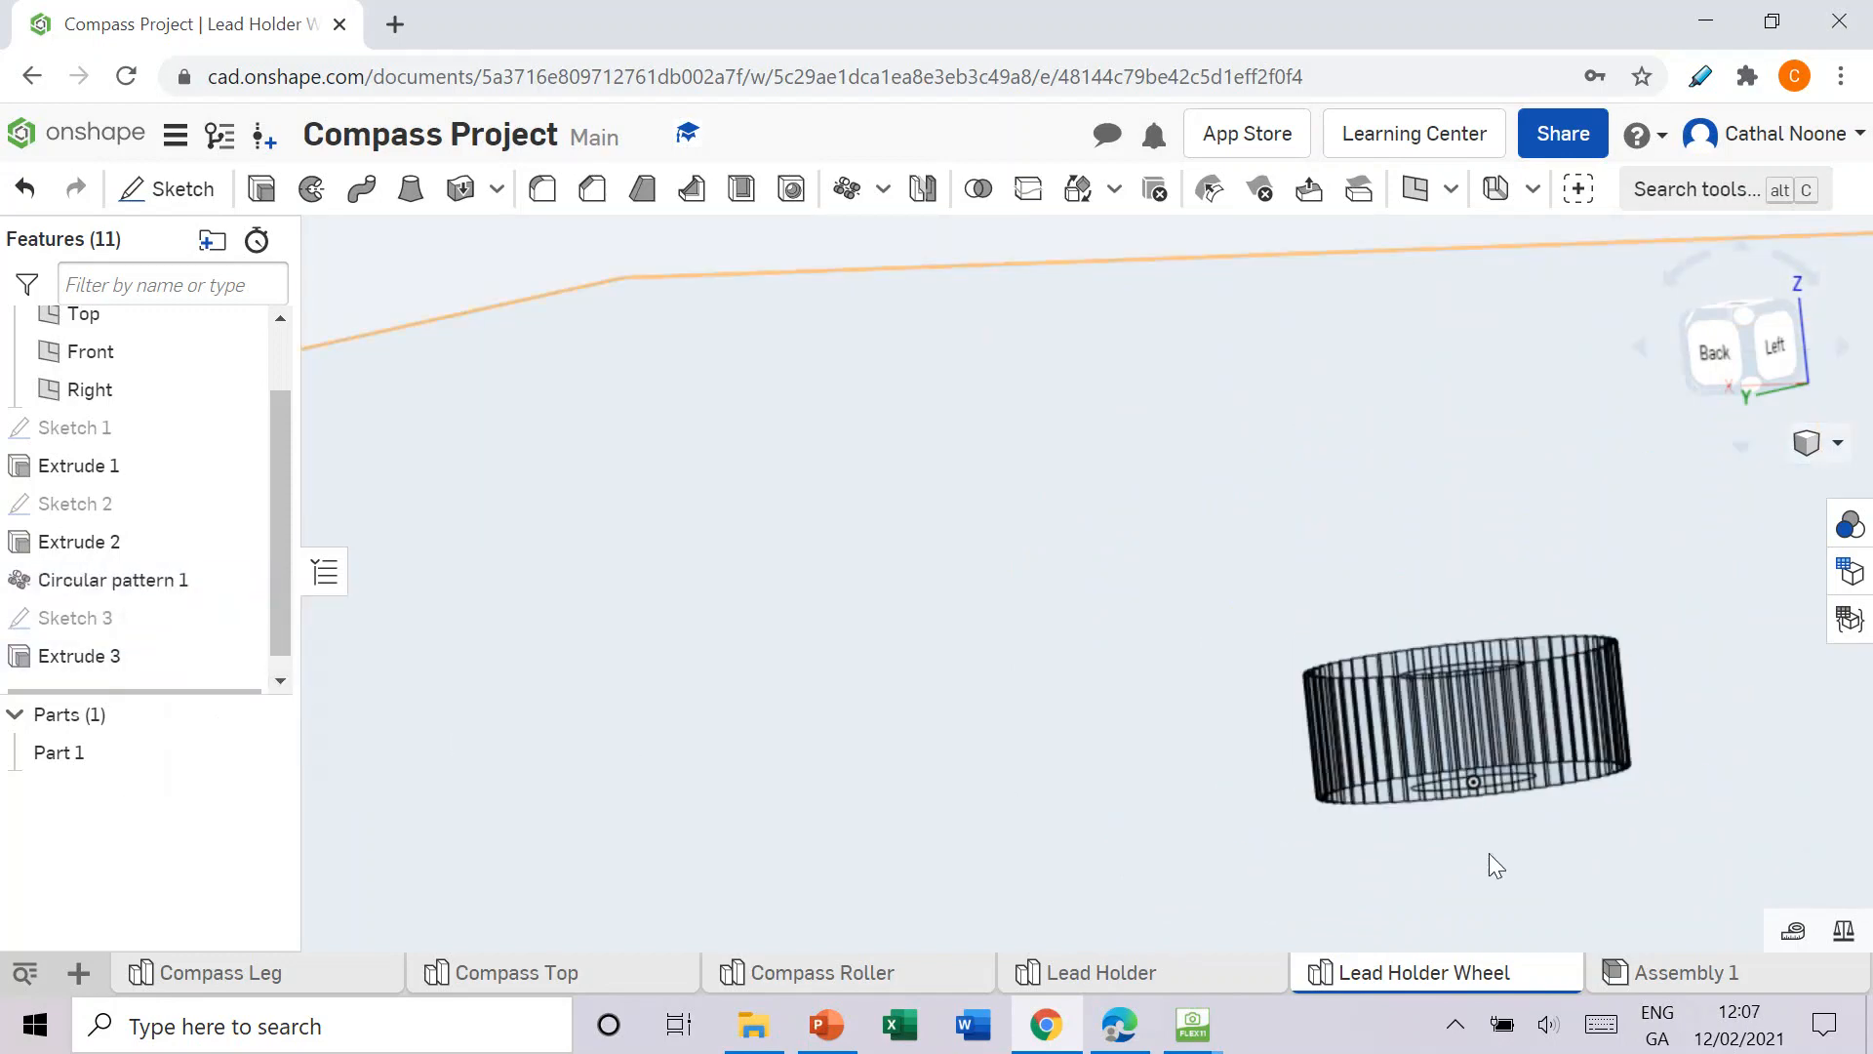
right_click_drag(1489, 853, 1748, 627)
left_click(1820, 443)
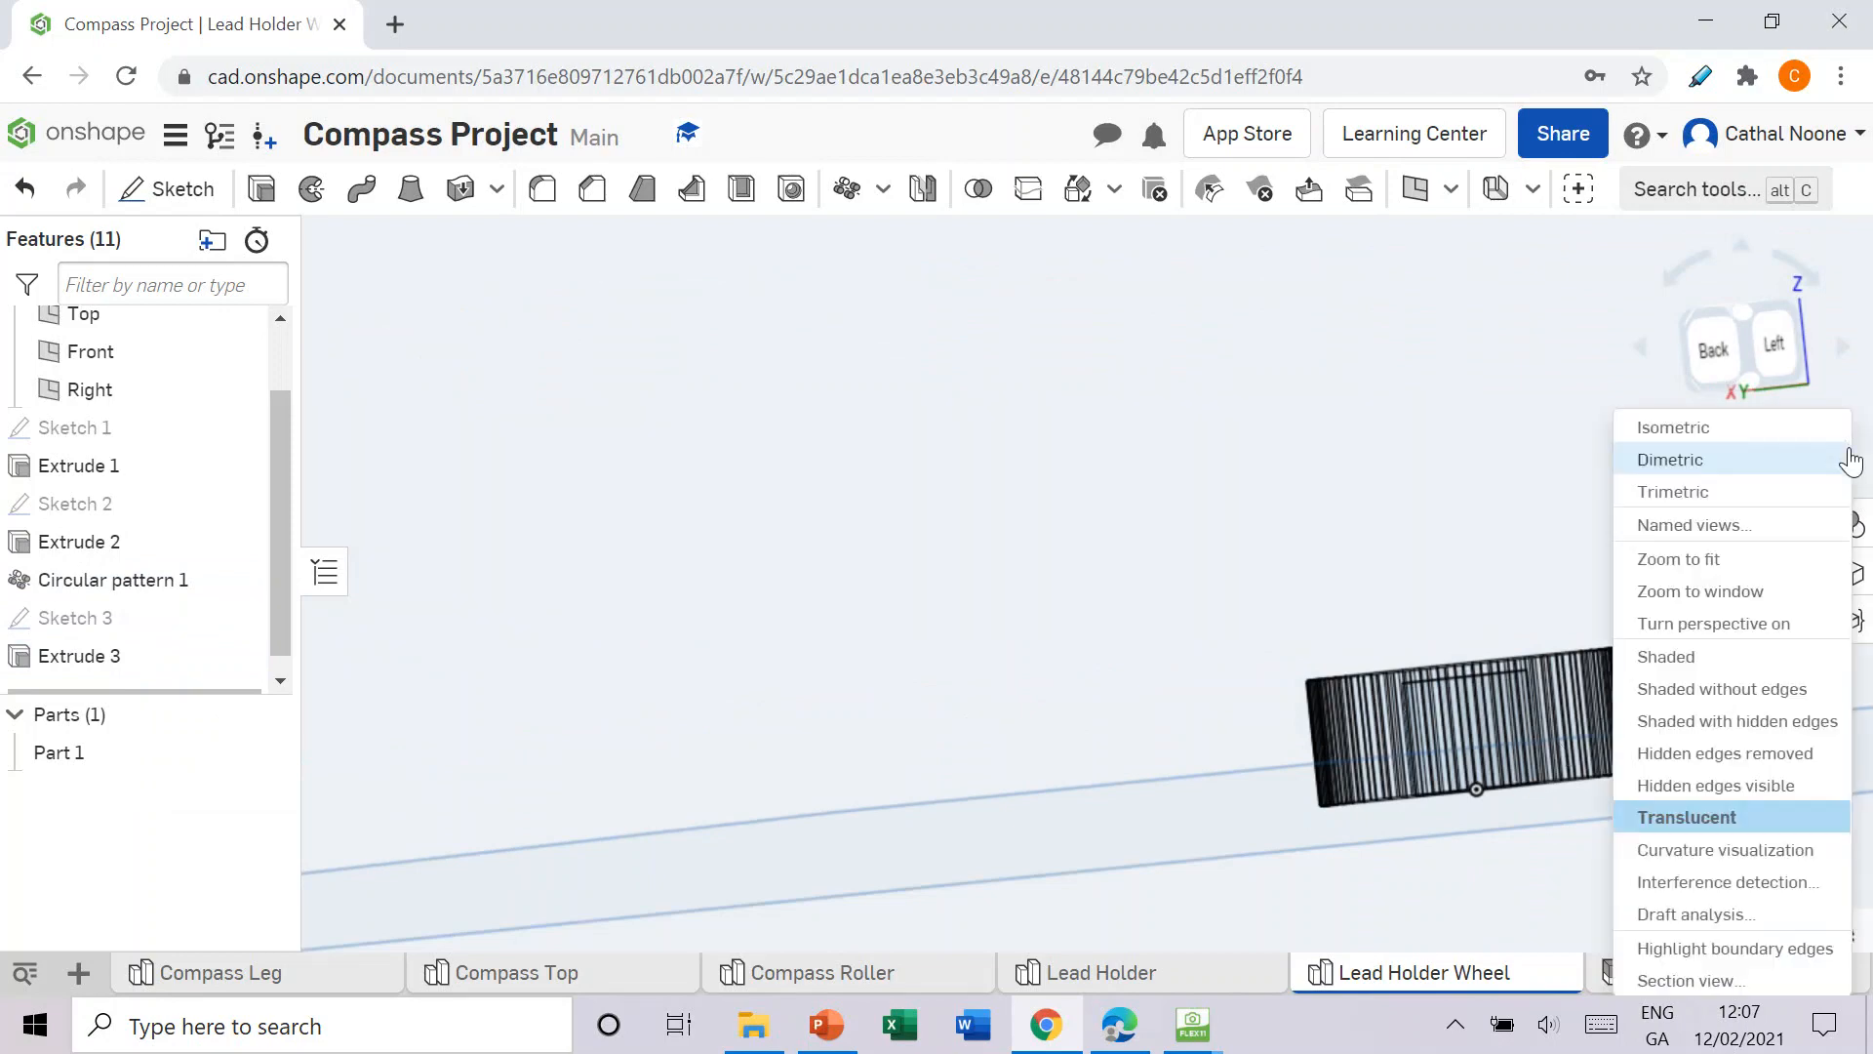
left_click(1749, 662)
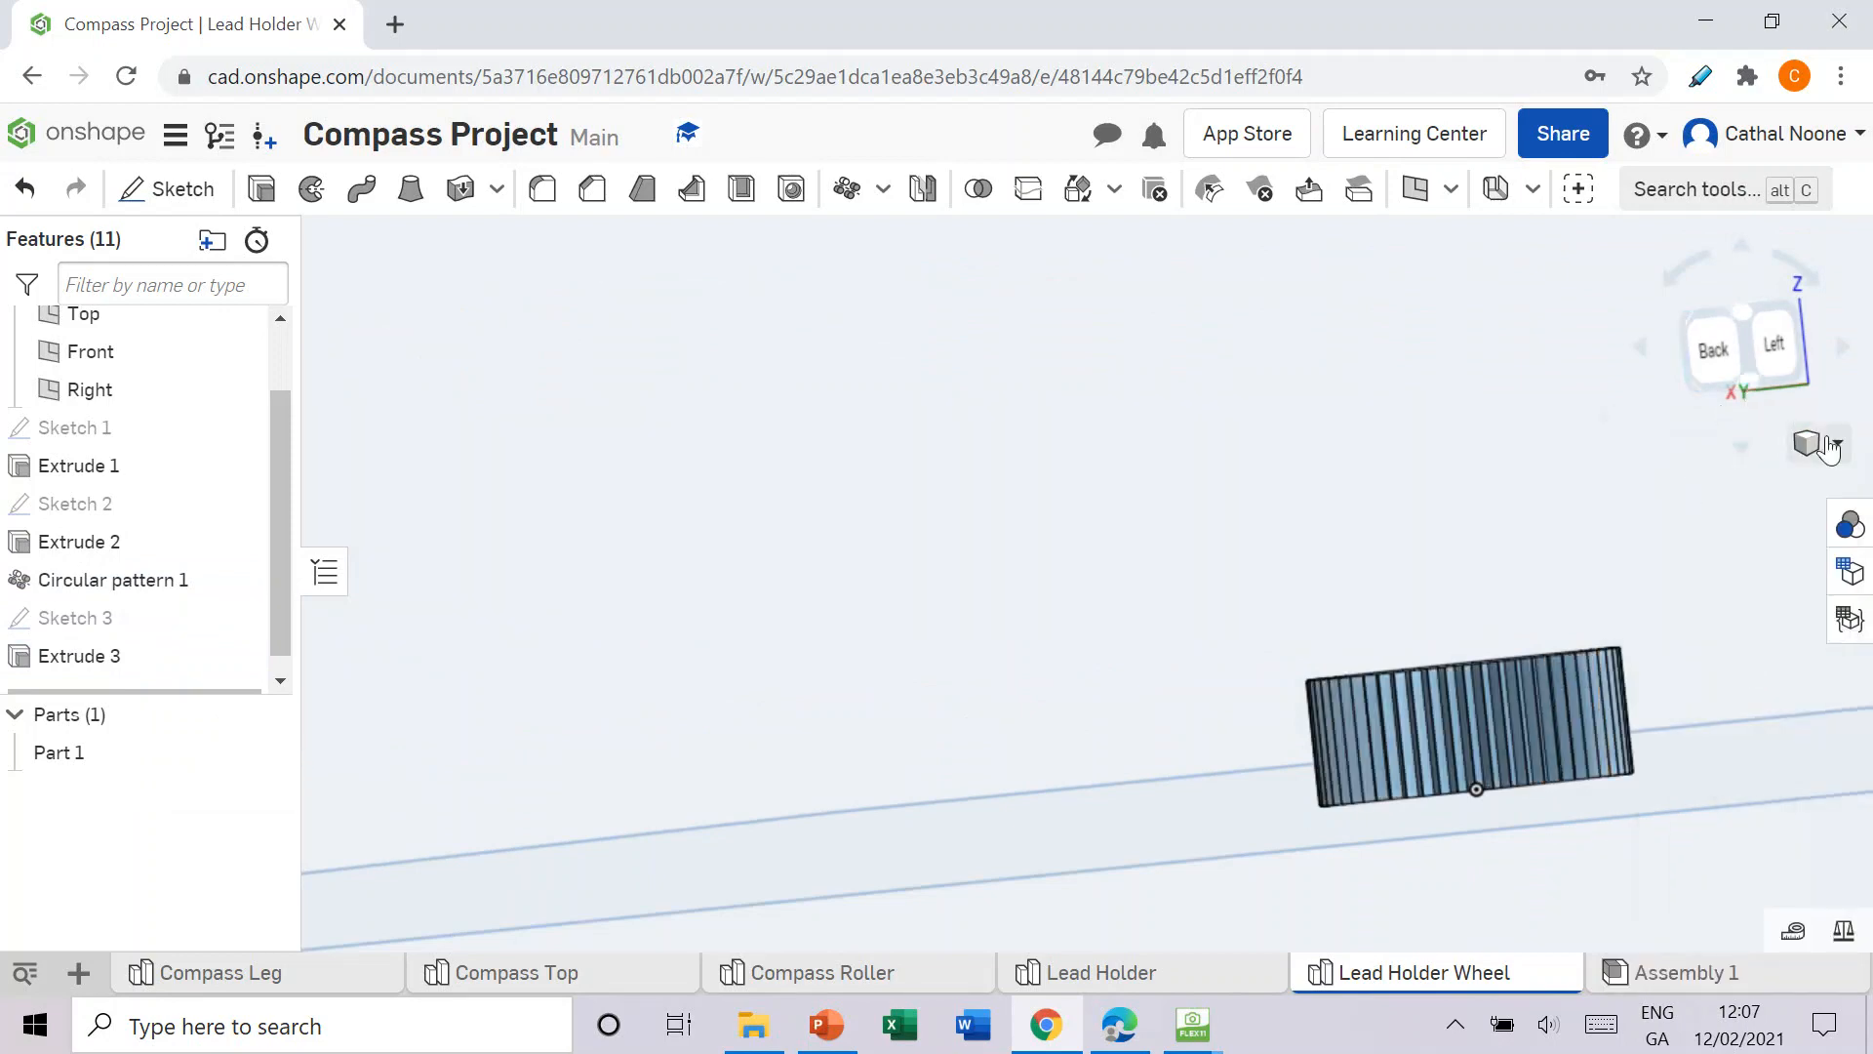
Step: Hide the origin and the Top, Front and Right planes so only the wheel is displayed
left_click(1741, 305)
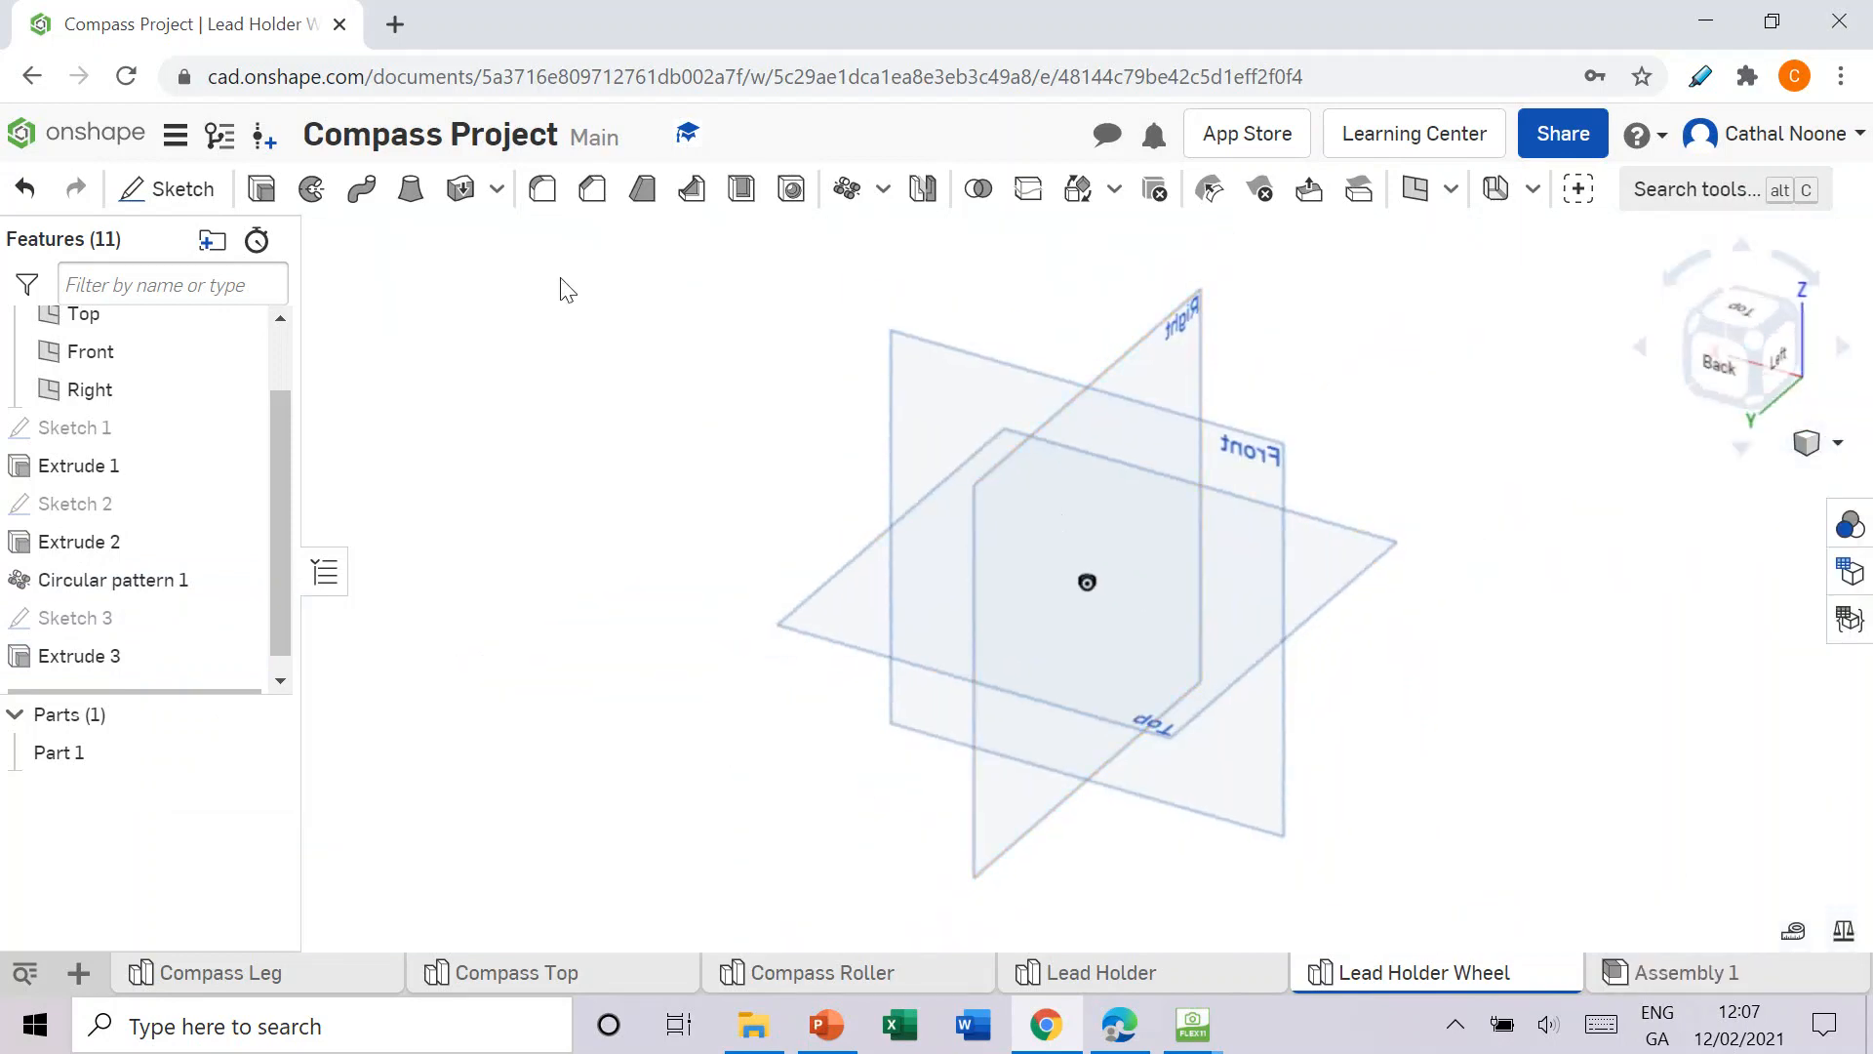
scroll(213, 373, "up", 2)
left_click(239, 364)
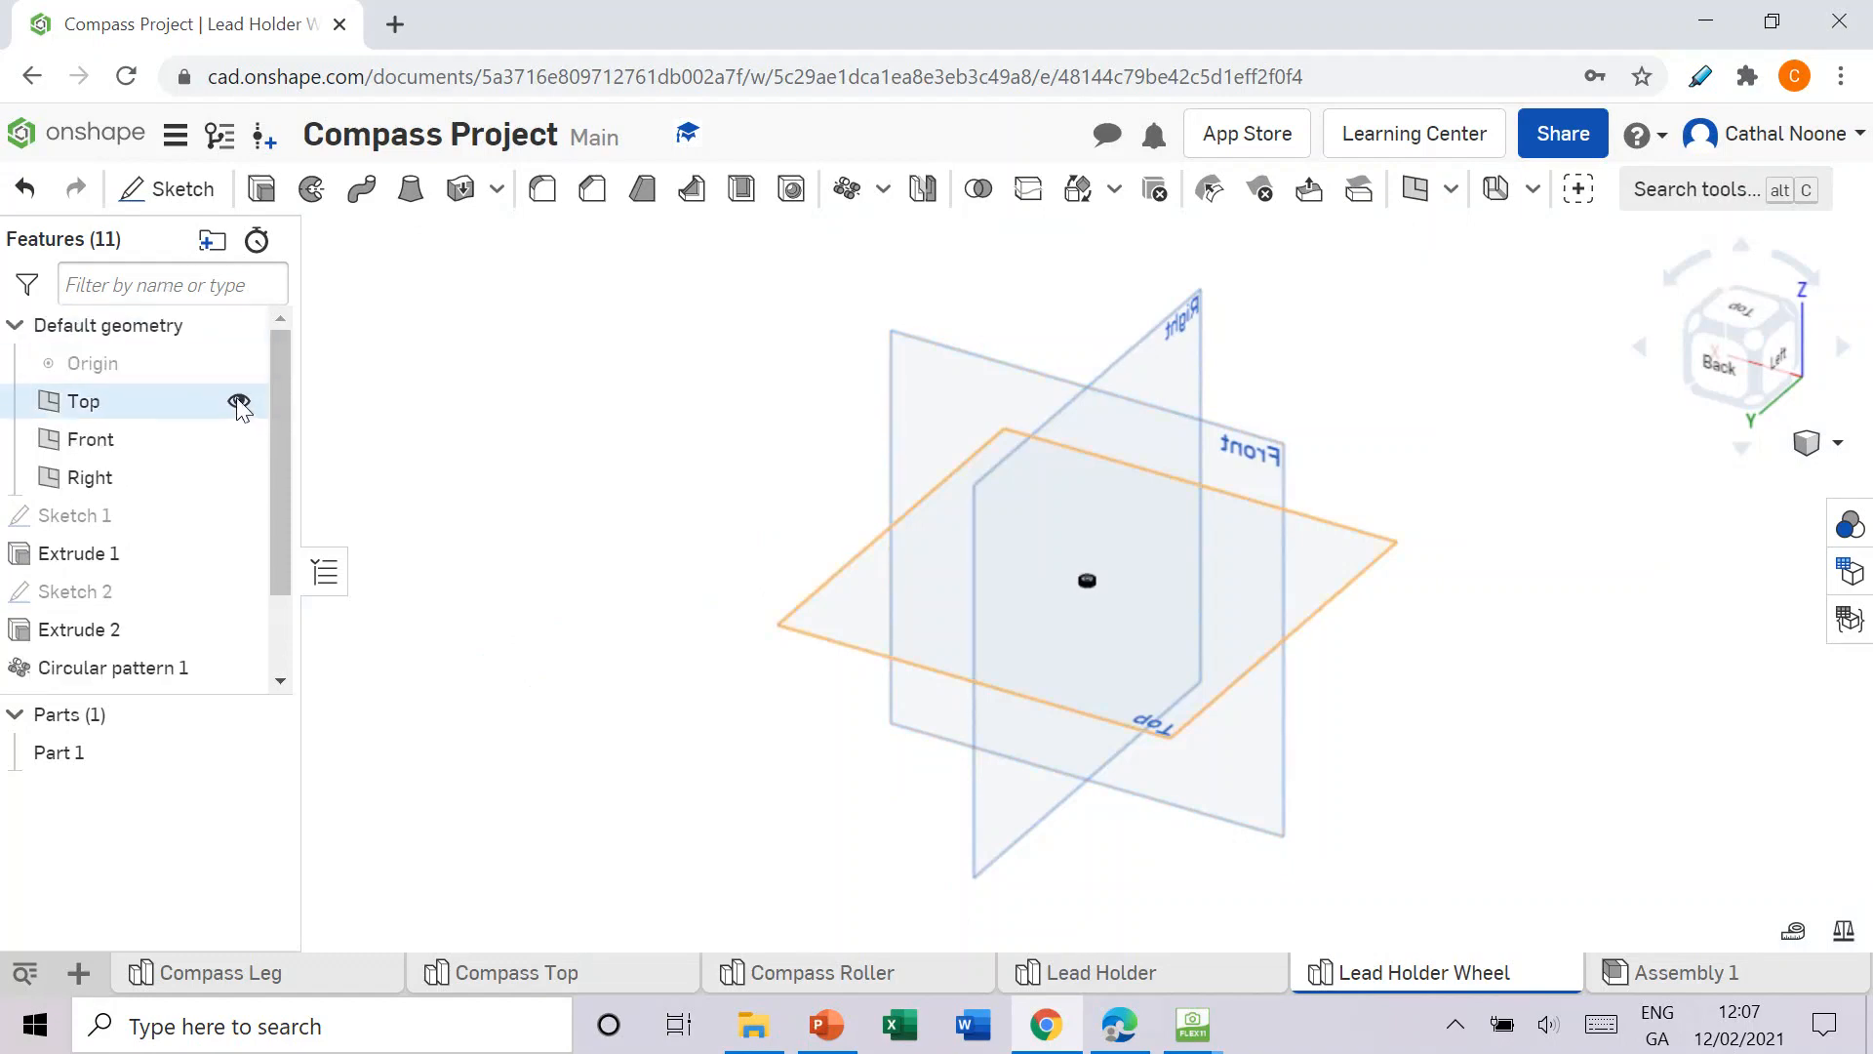
left_click(239, 402)
left_click(239, 440)
left_click(239, 478)
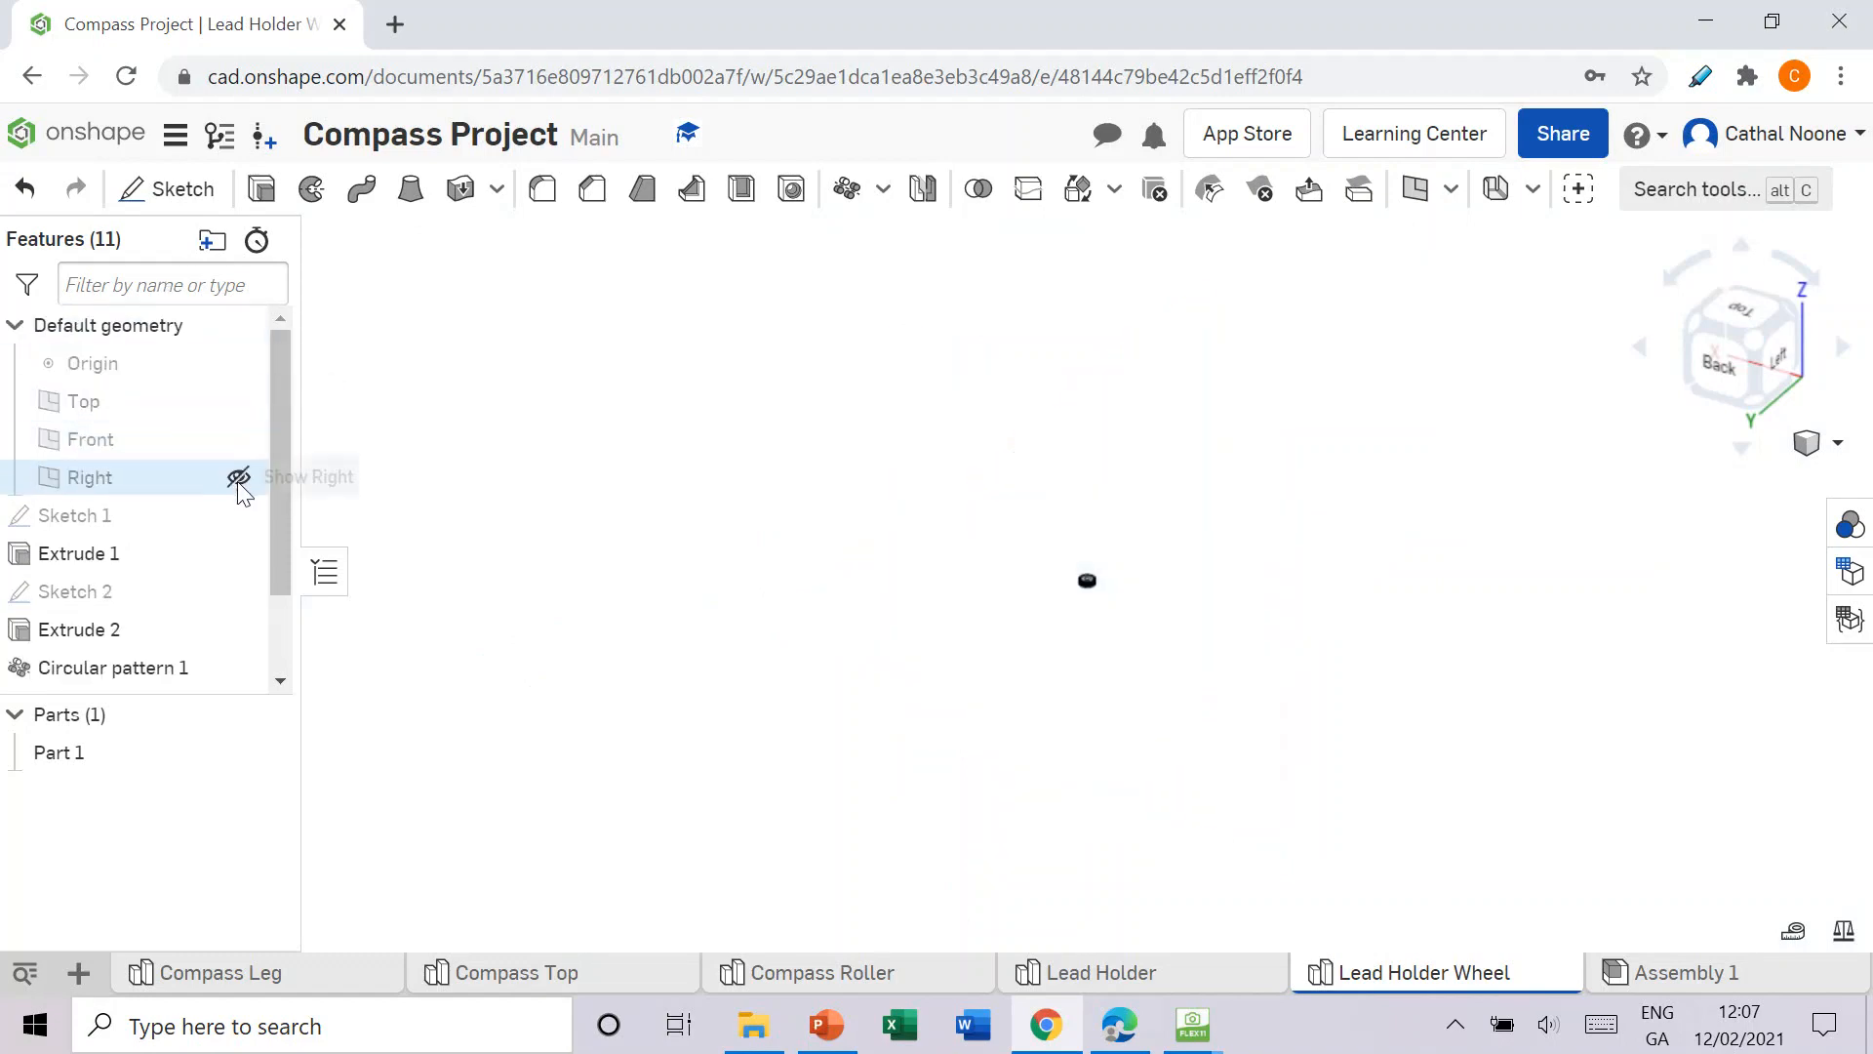
Step: Switch to the Compass Project PDF in Edge and read Step 7 of the wheel instructions
left_click(1119, 1024)
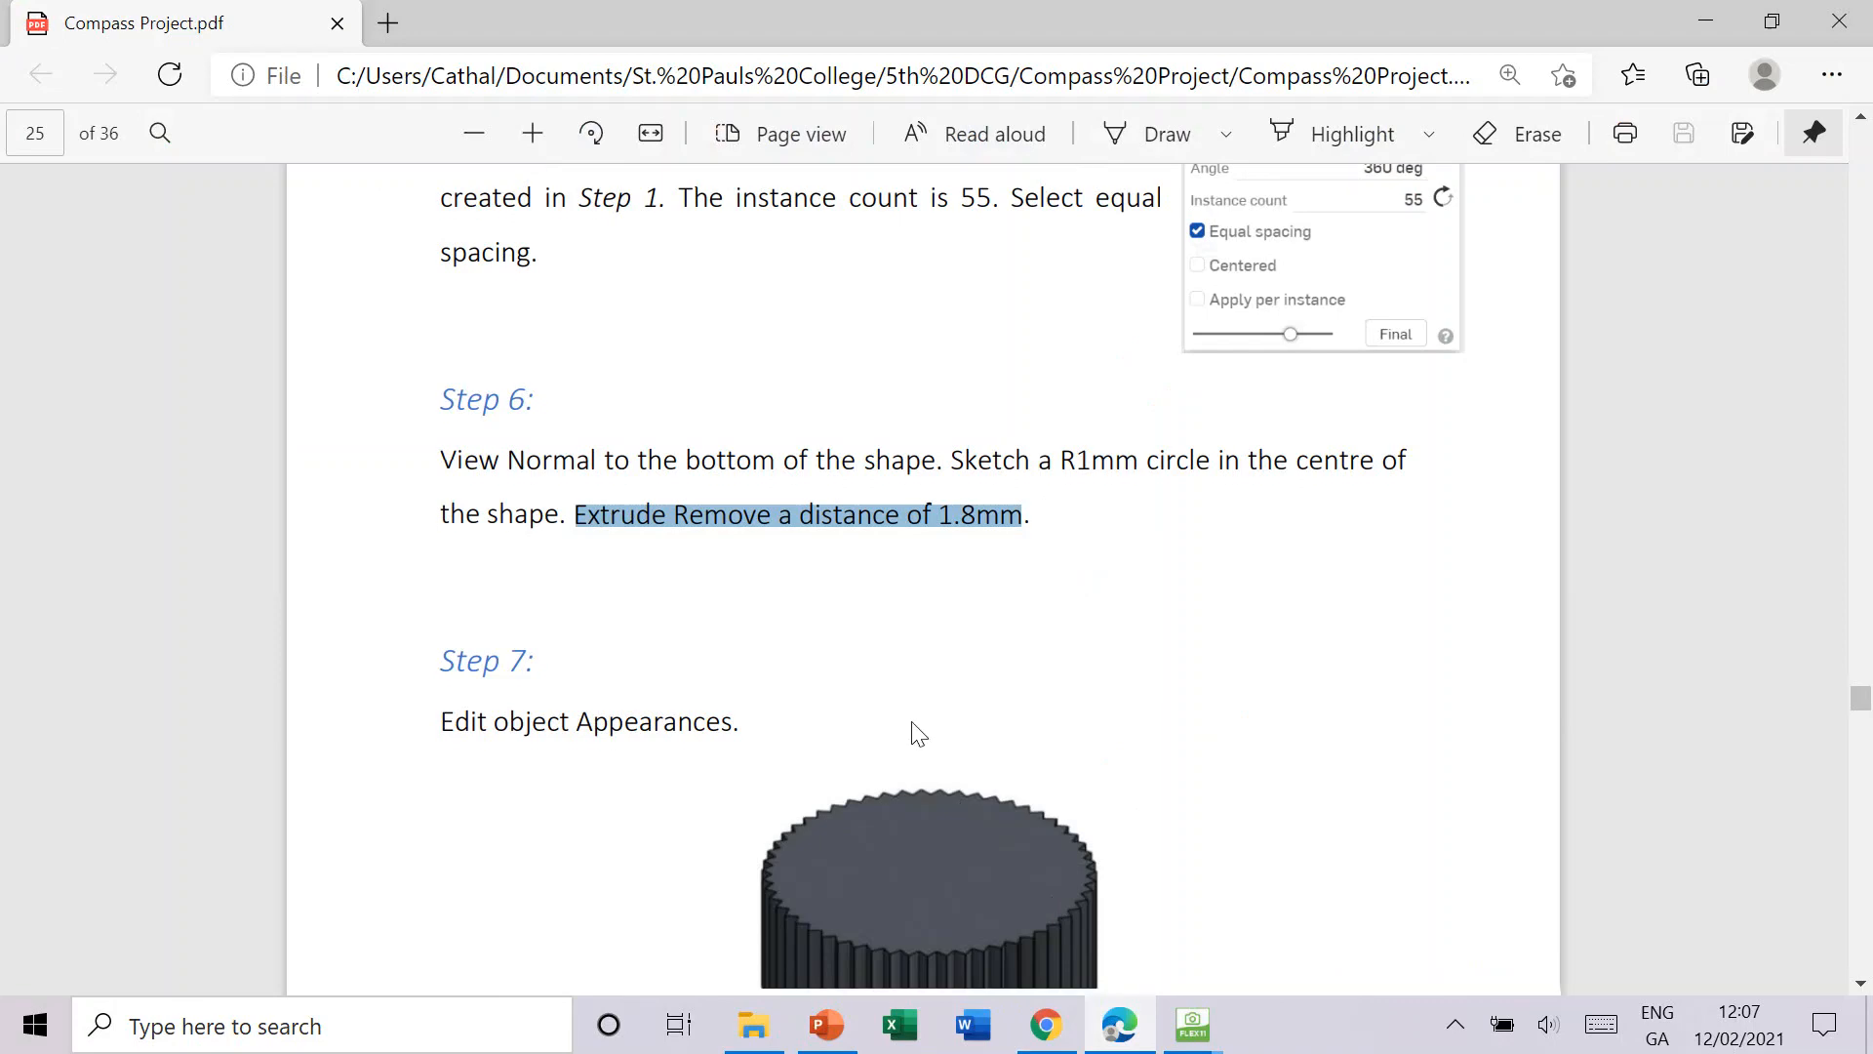
scroll(912, 732, "down", 1)
left_click_drag(442, 595, 732, 609)
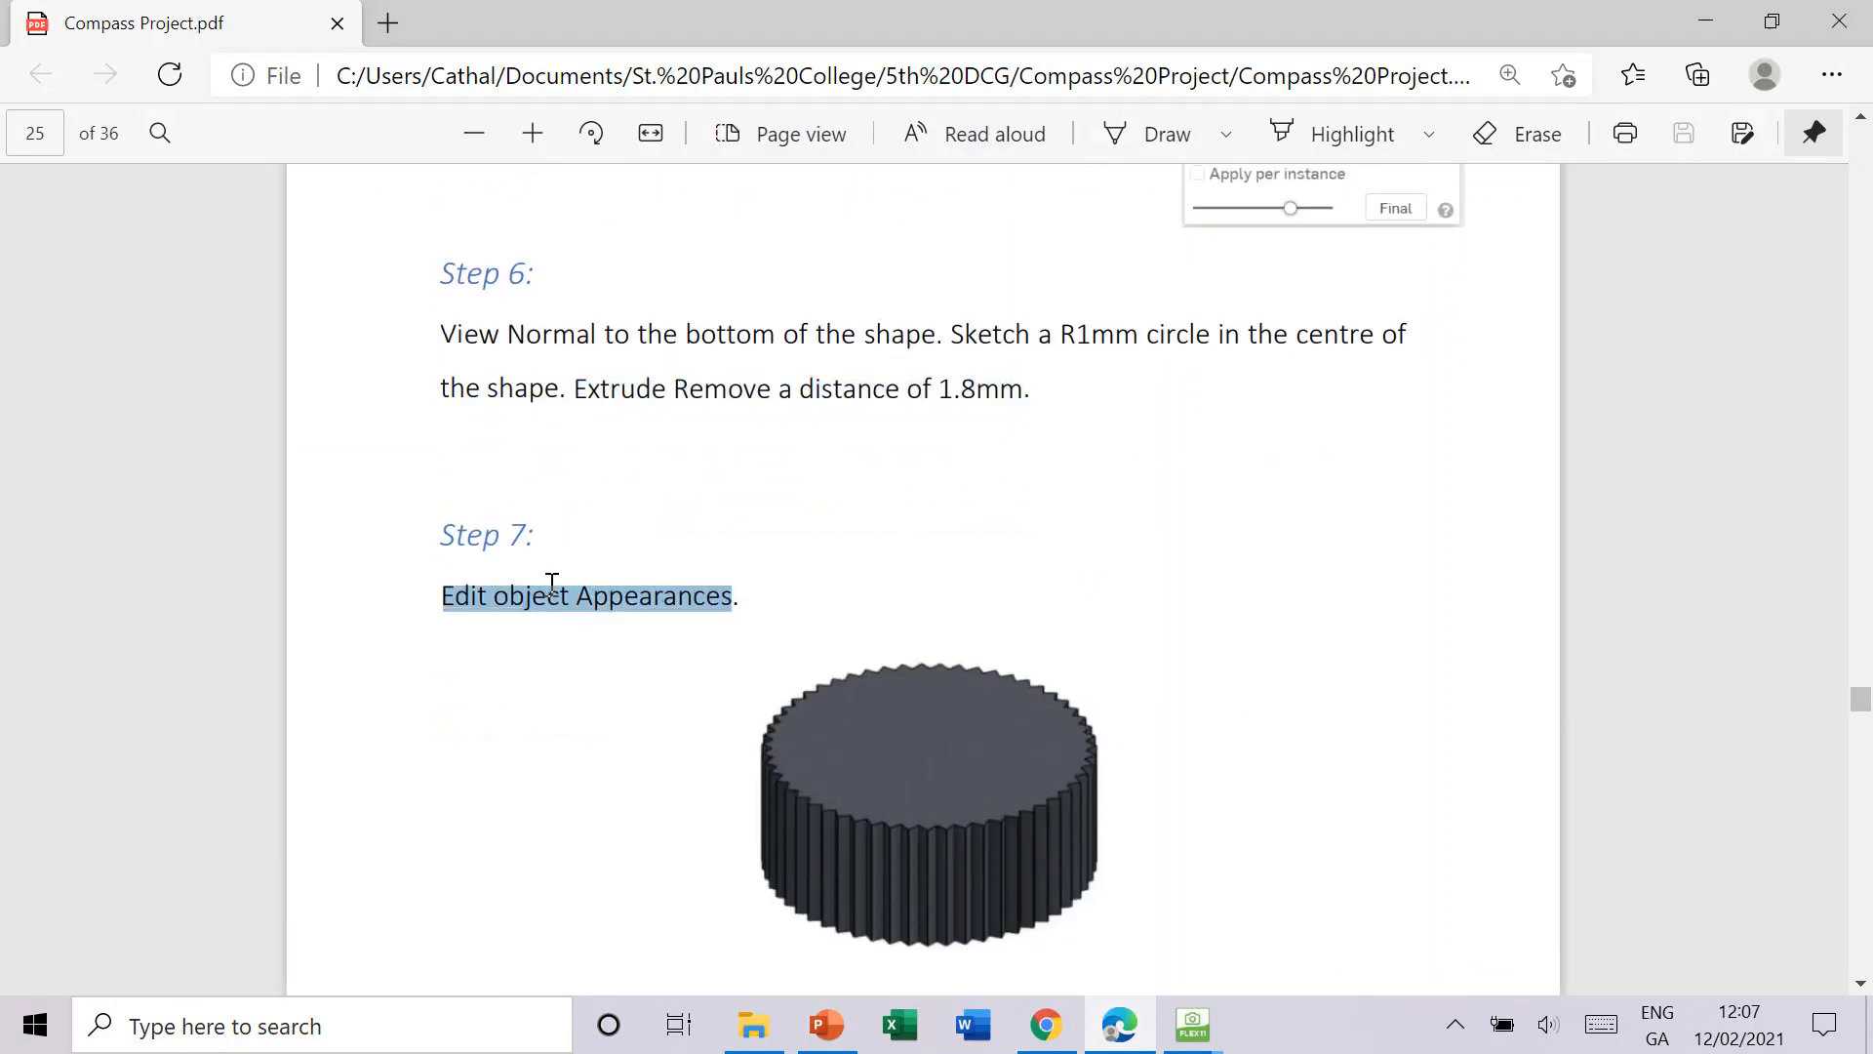
Step: Return to Onshape in Chrome and set Part 1's appearance to the dark grey palette color #707980
left_click(1046, 1025)
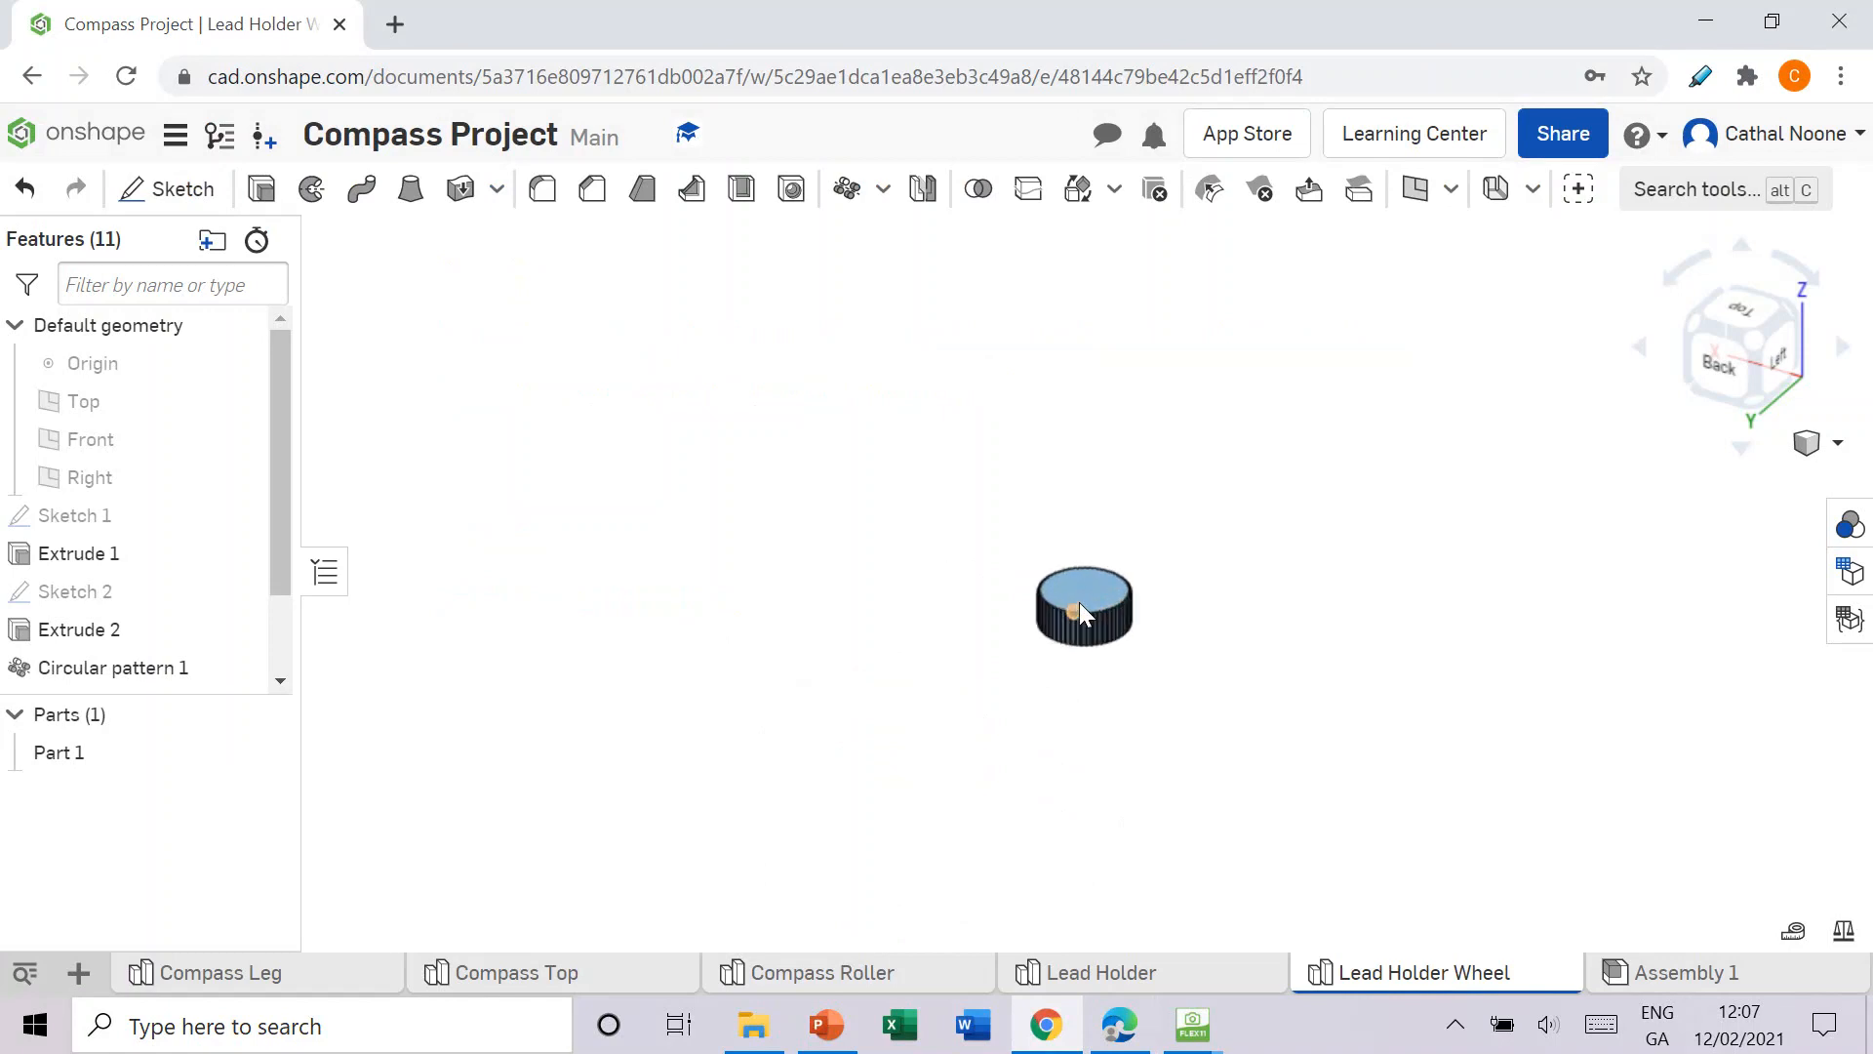
scroll(1079, 601, "up", 3)
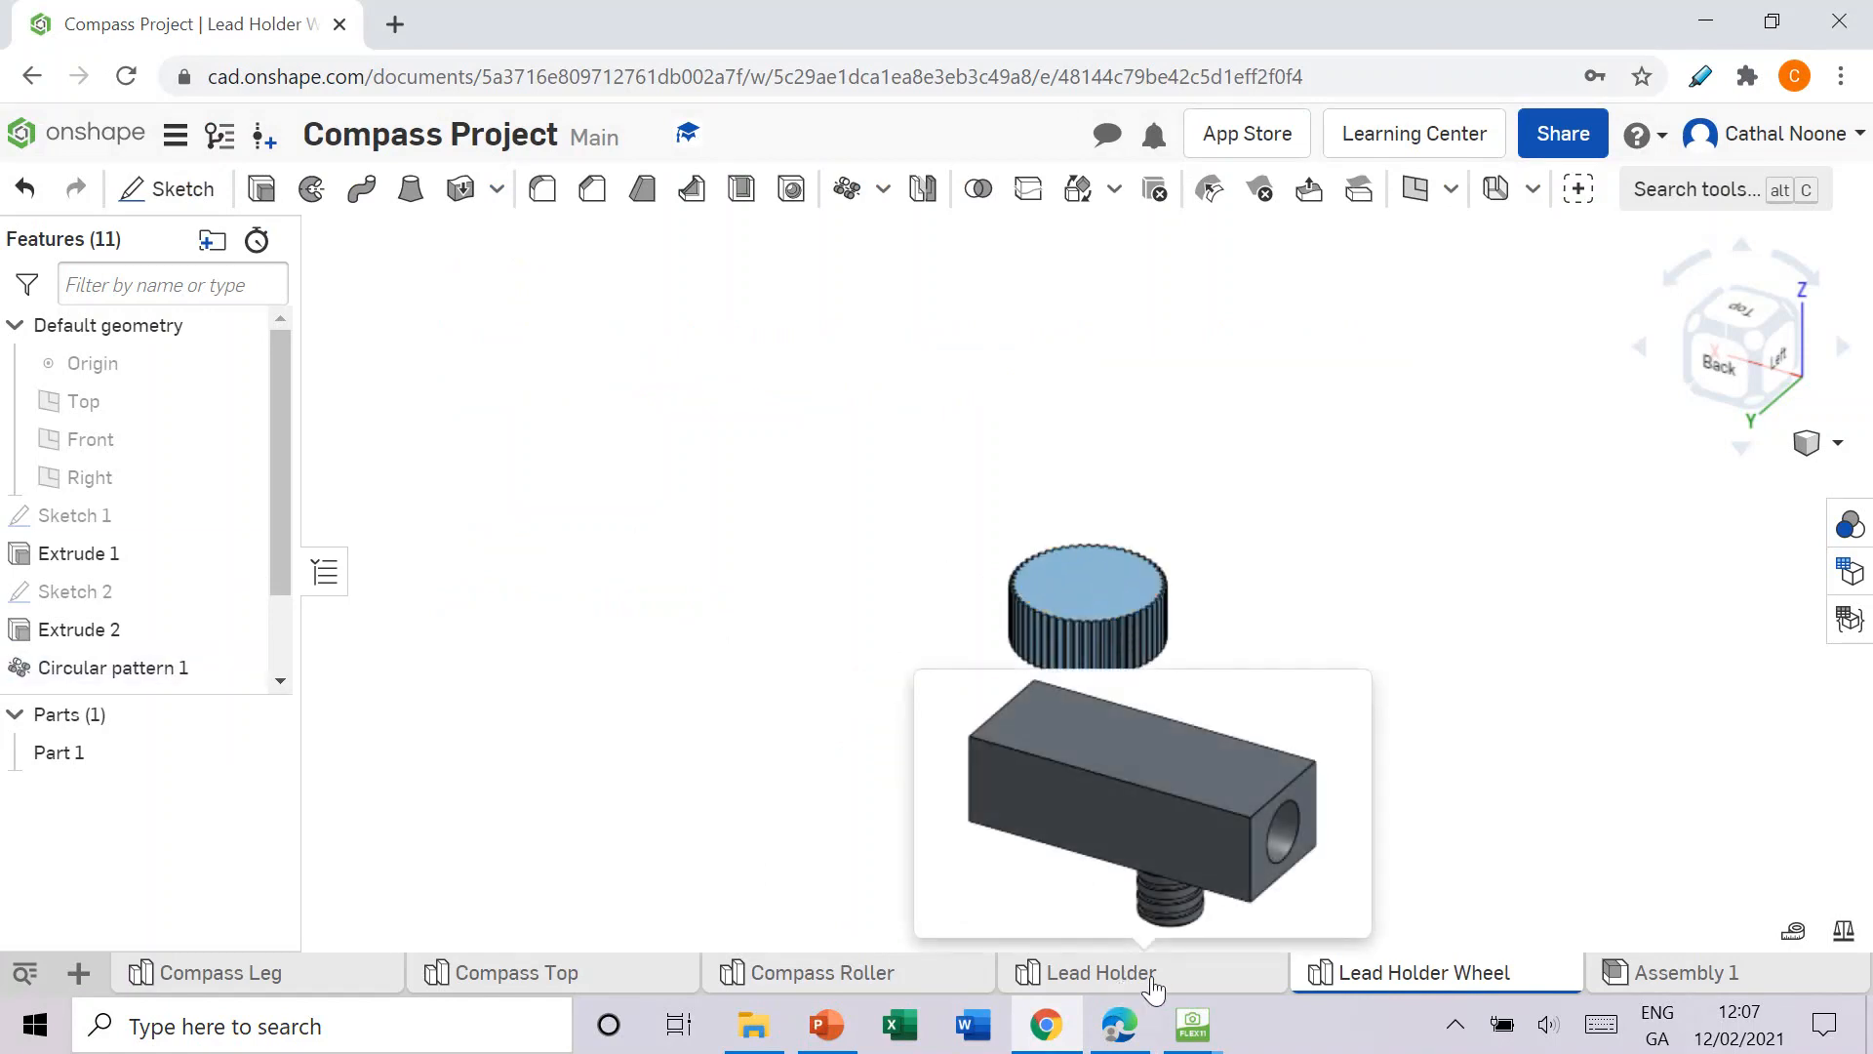
left_click(1857, 532)
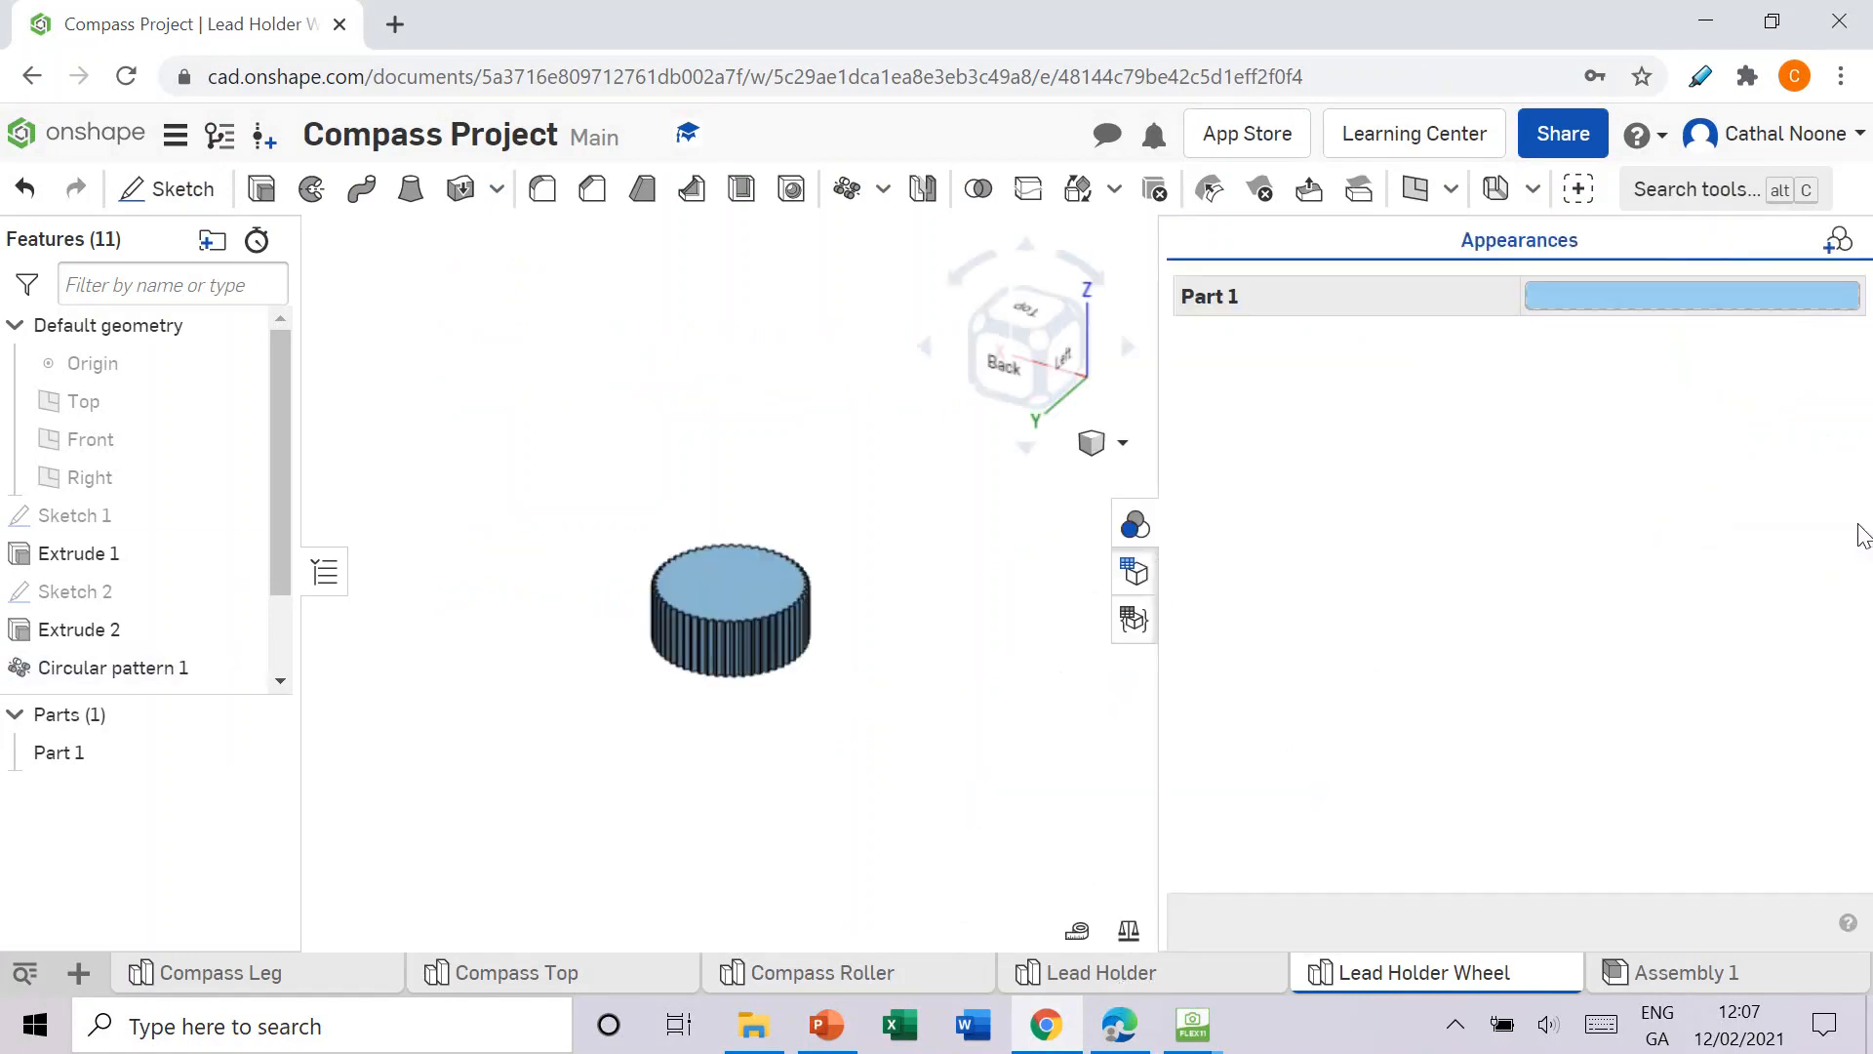
left_click(1599, 302)
left_click(911, 467)
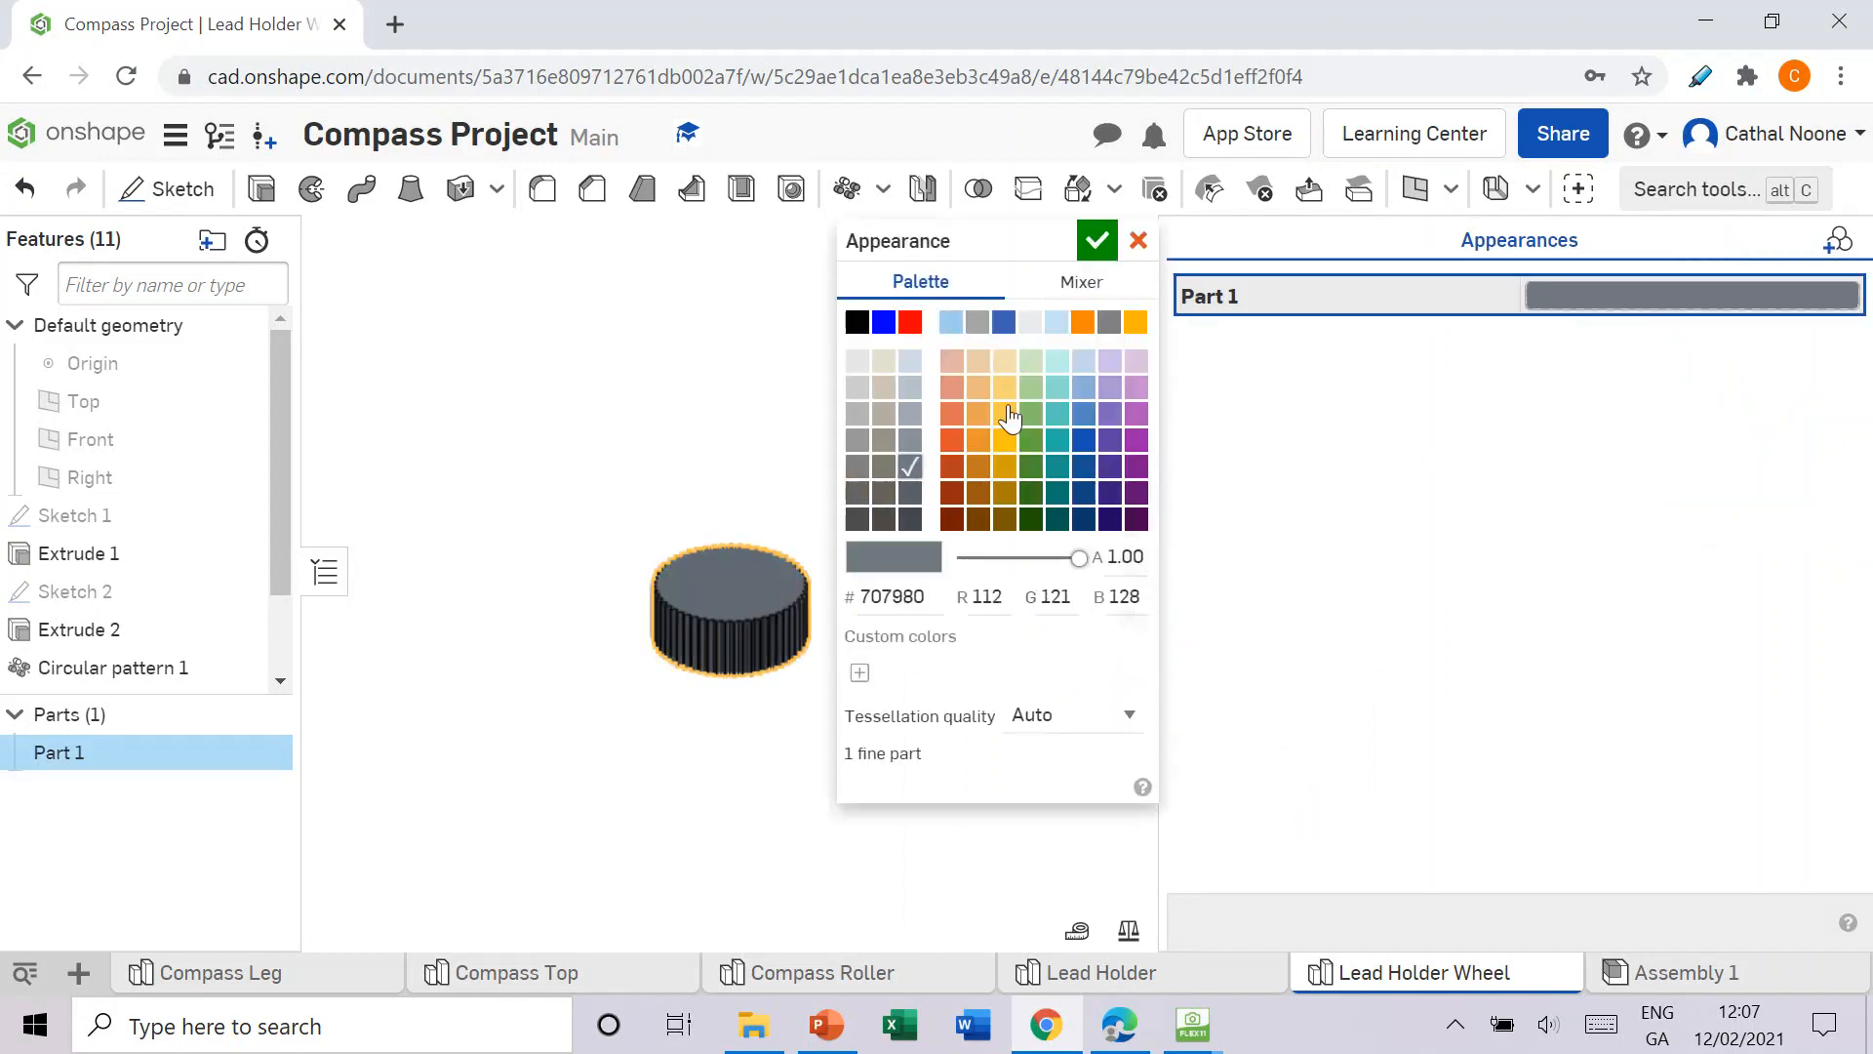
left_click(1097, 240)
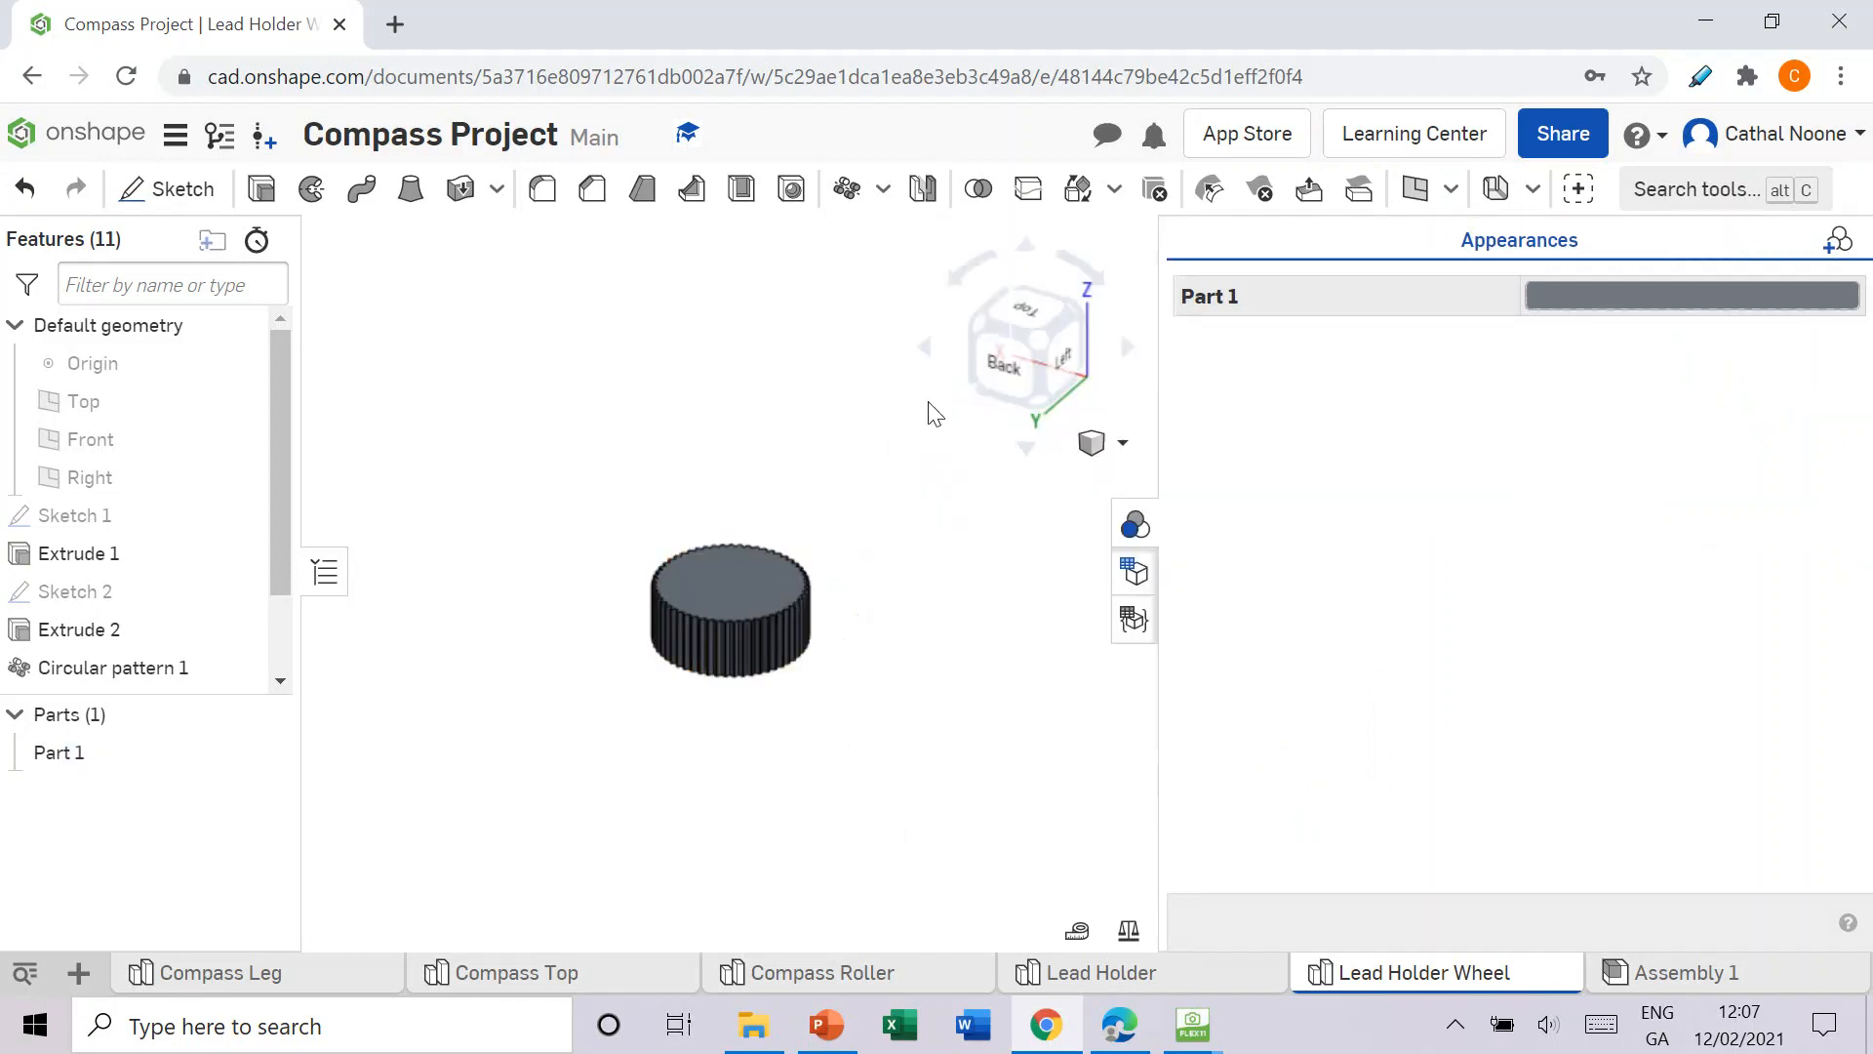
left_click(1129, 523)
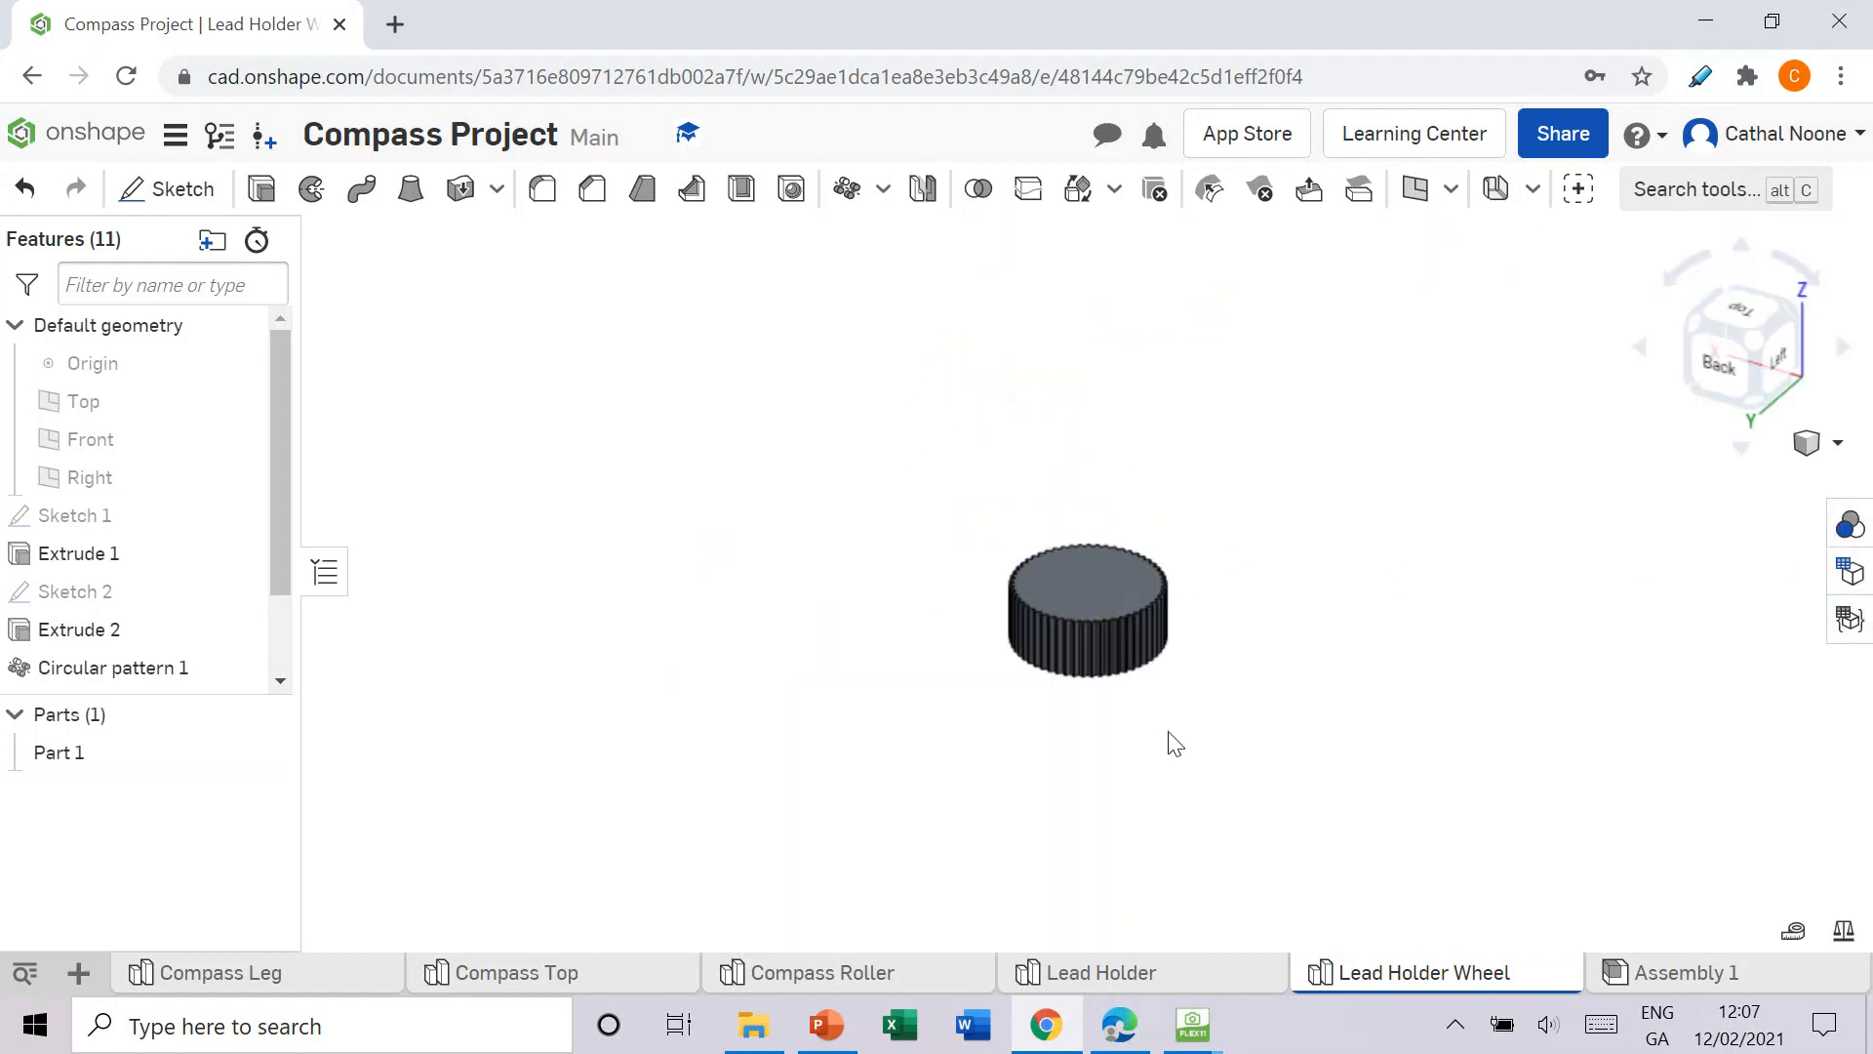
mouse_move(1171, 741)
right_mouse_down()
mouse_move(1140, 739)
mouse_move(1167, 727)
right_mouse_up()
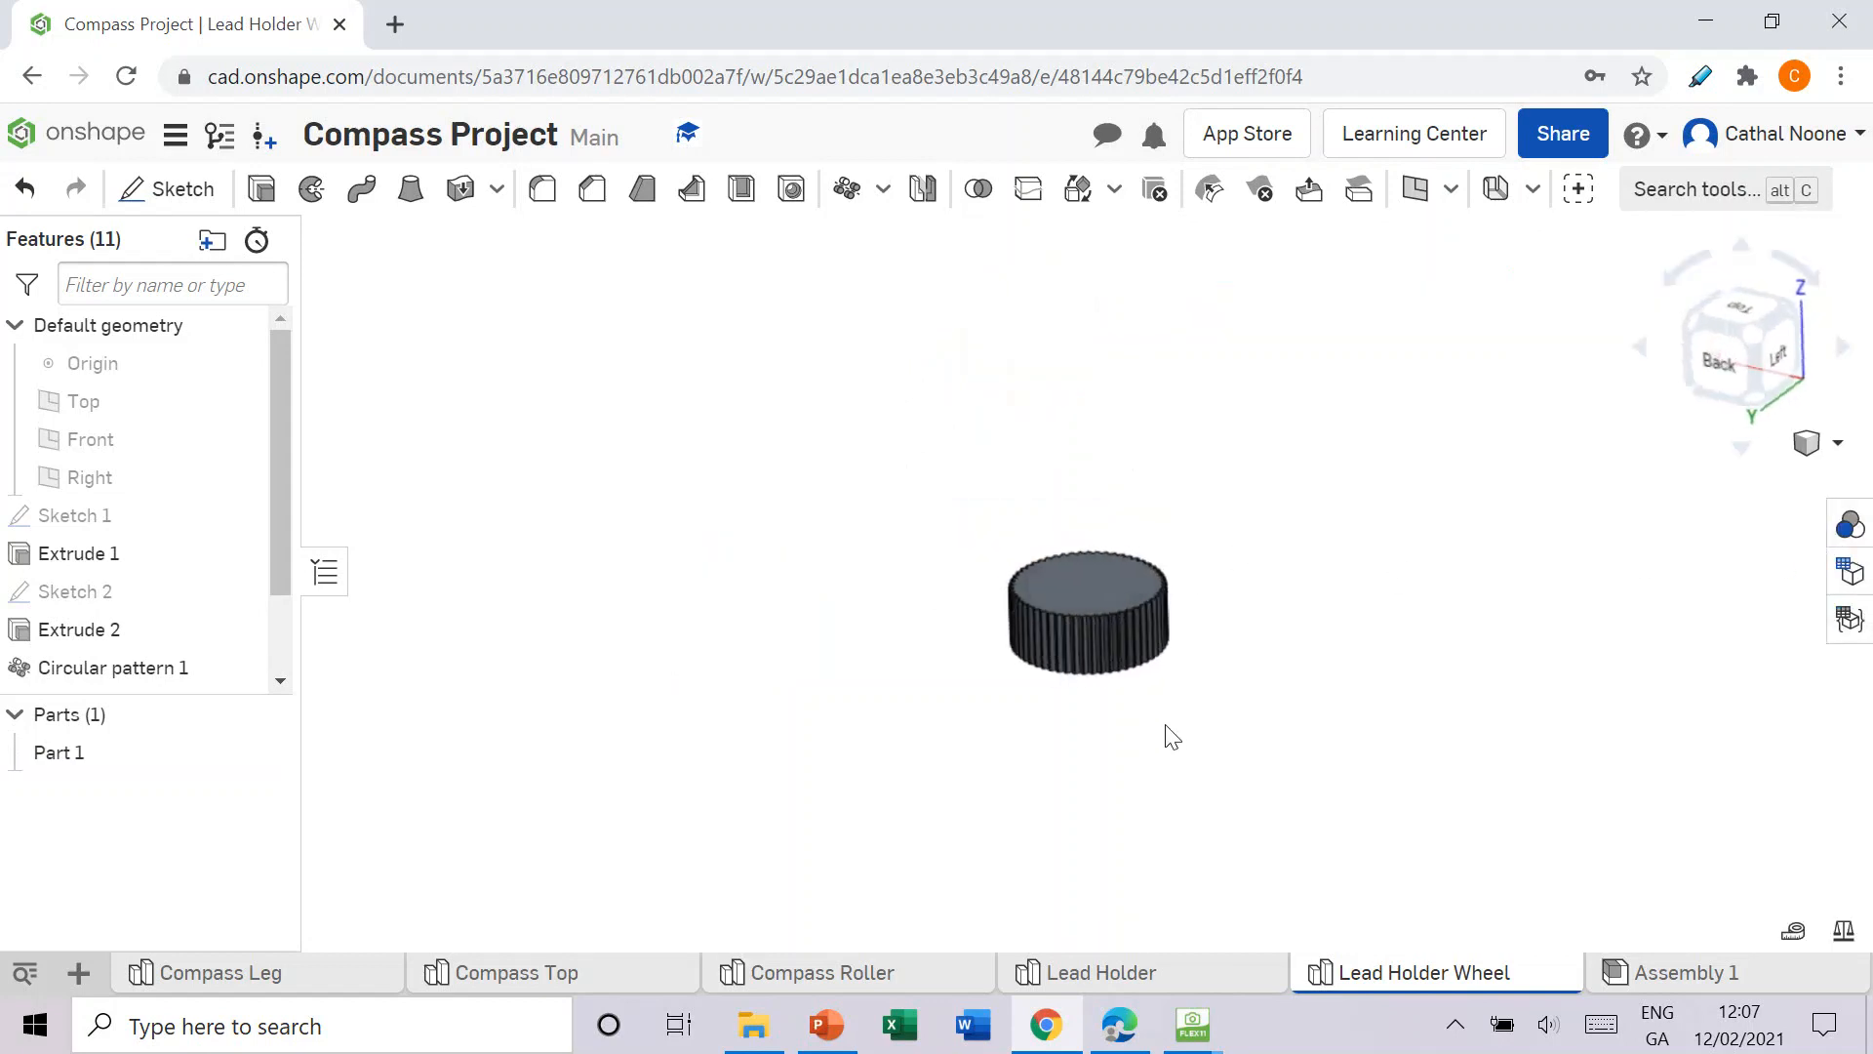
left_click(1749, 328)
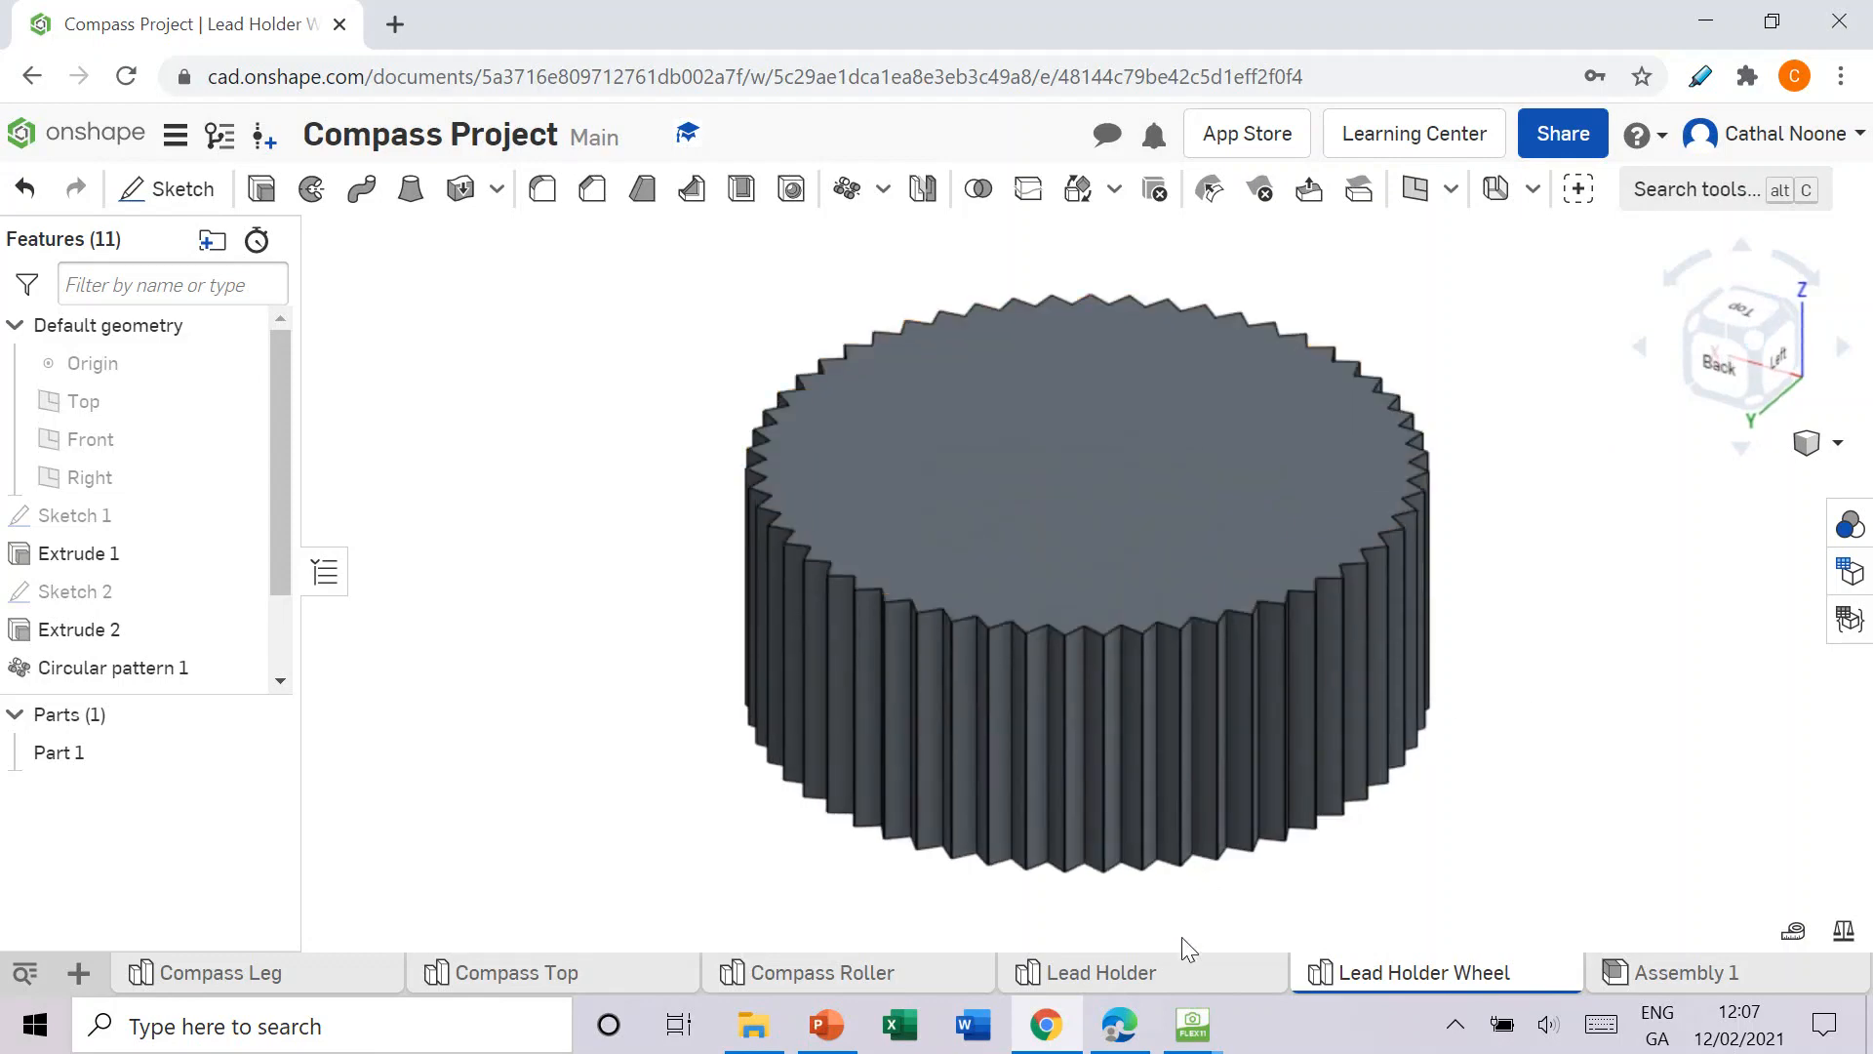
Step: Look through the remaining part instructions in the Compass Project PDF, from the Spike to the Compass Pin, and return to Onshape
mouse_move(1182, 979)
left_click(1119, 1025)
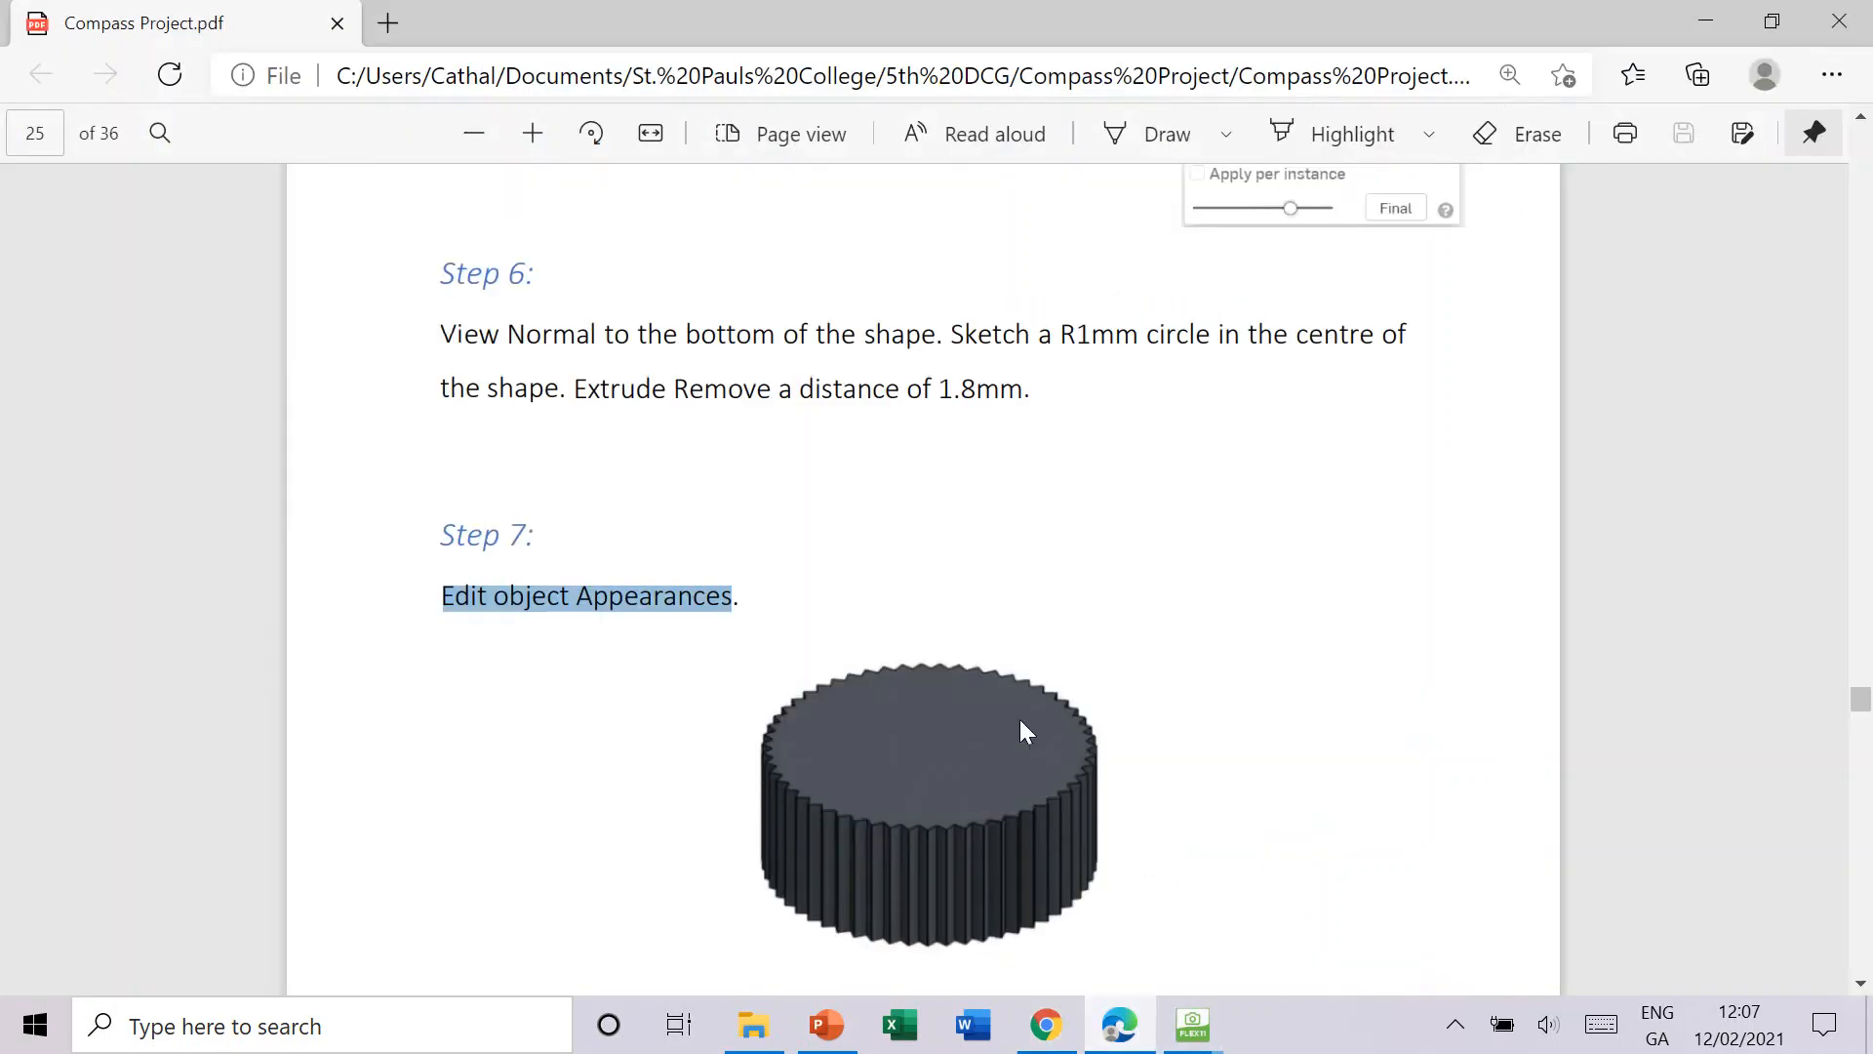
scroll(958, 615, "down", 12)
scroll(891, 556, "down", 3, "ctrl")
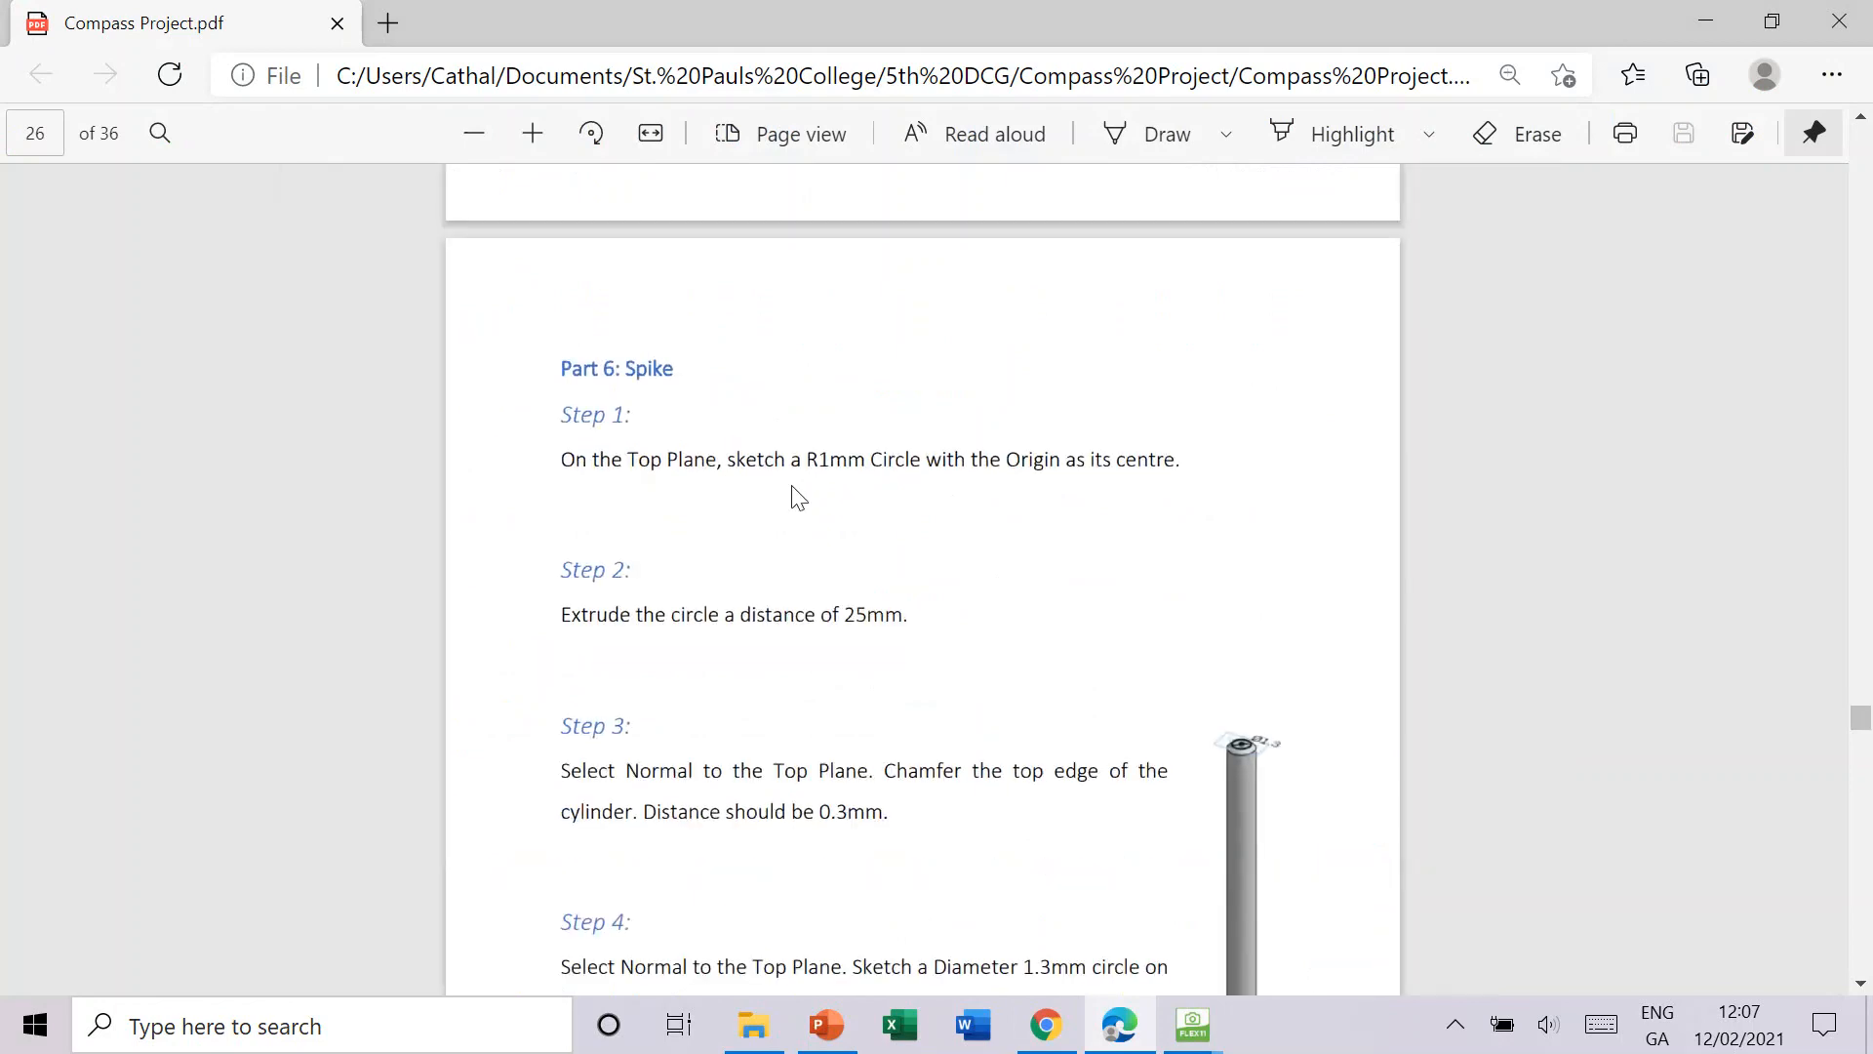
scroll(881, 548, "down", 10)
scroll(922, 453, "down", 2, "ctrl")
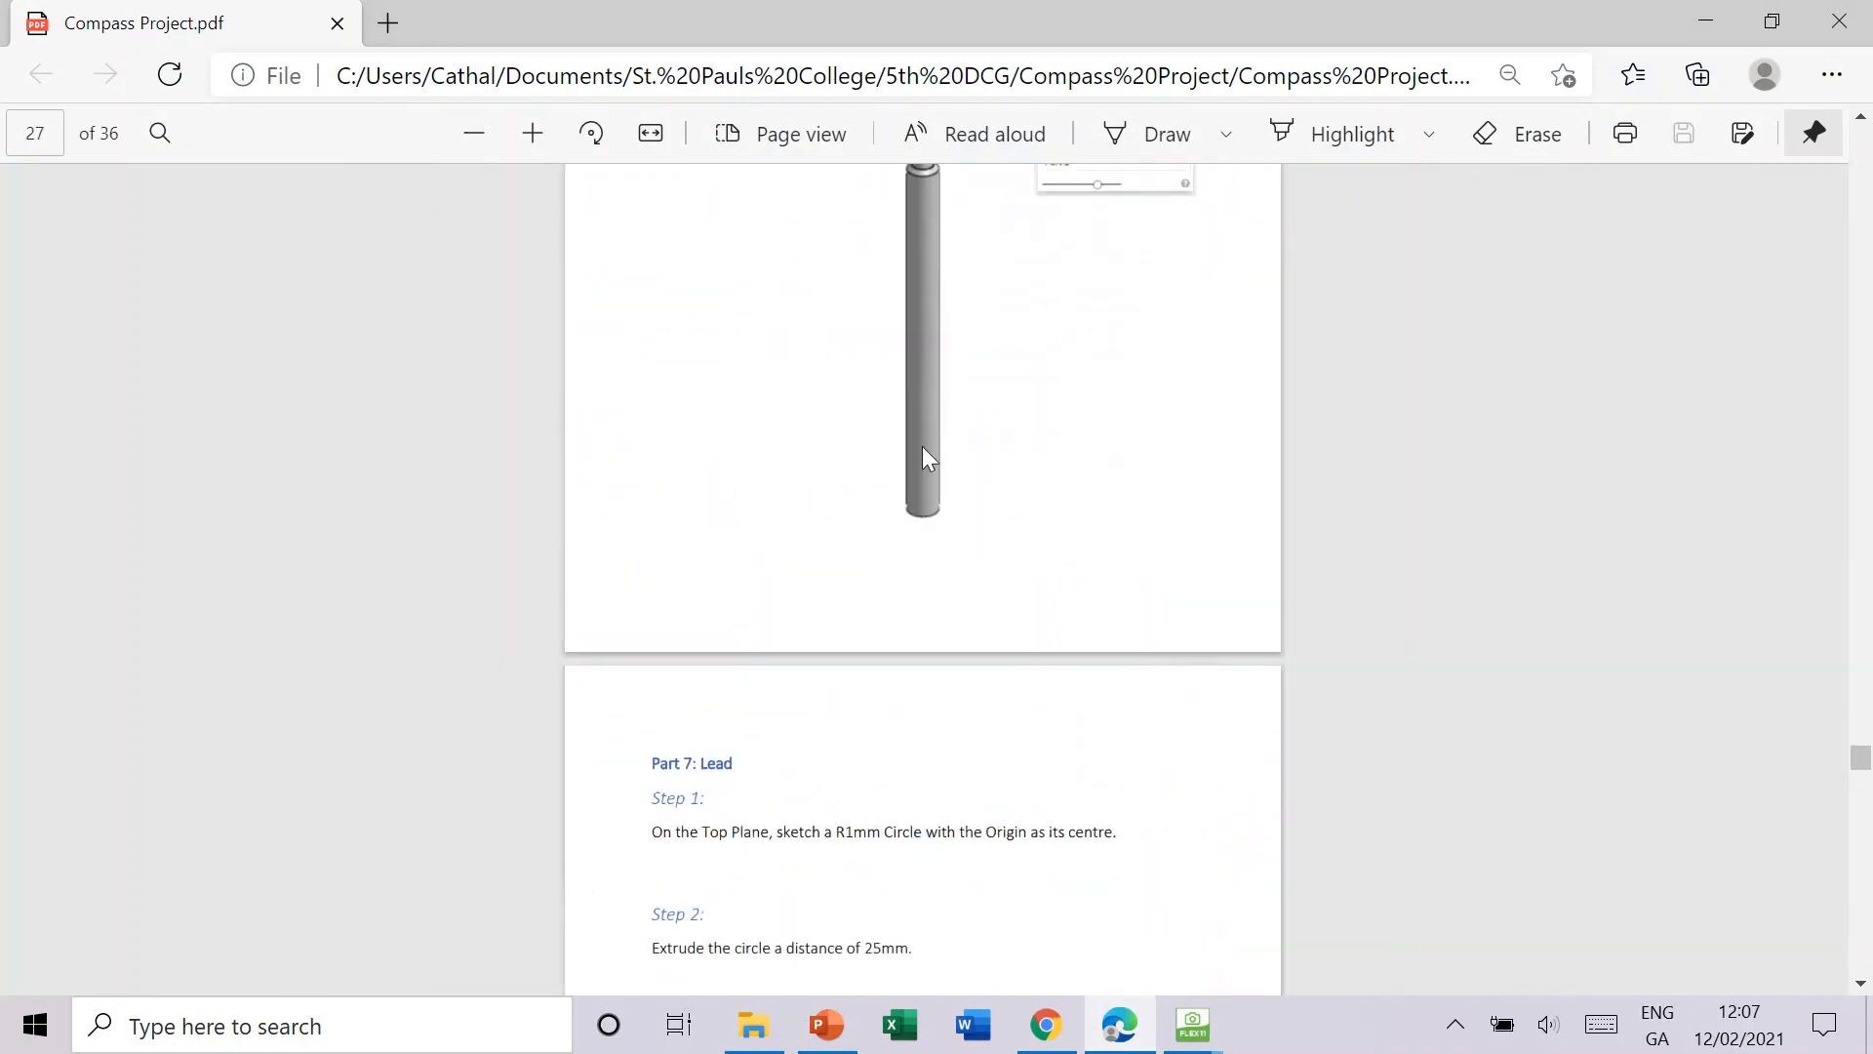
scroll(925, 449, "down", 15)
scroll(927, 454, "down", 20)
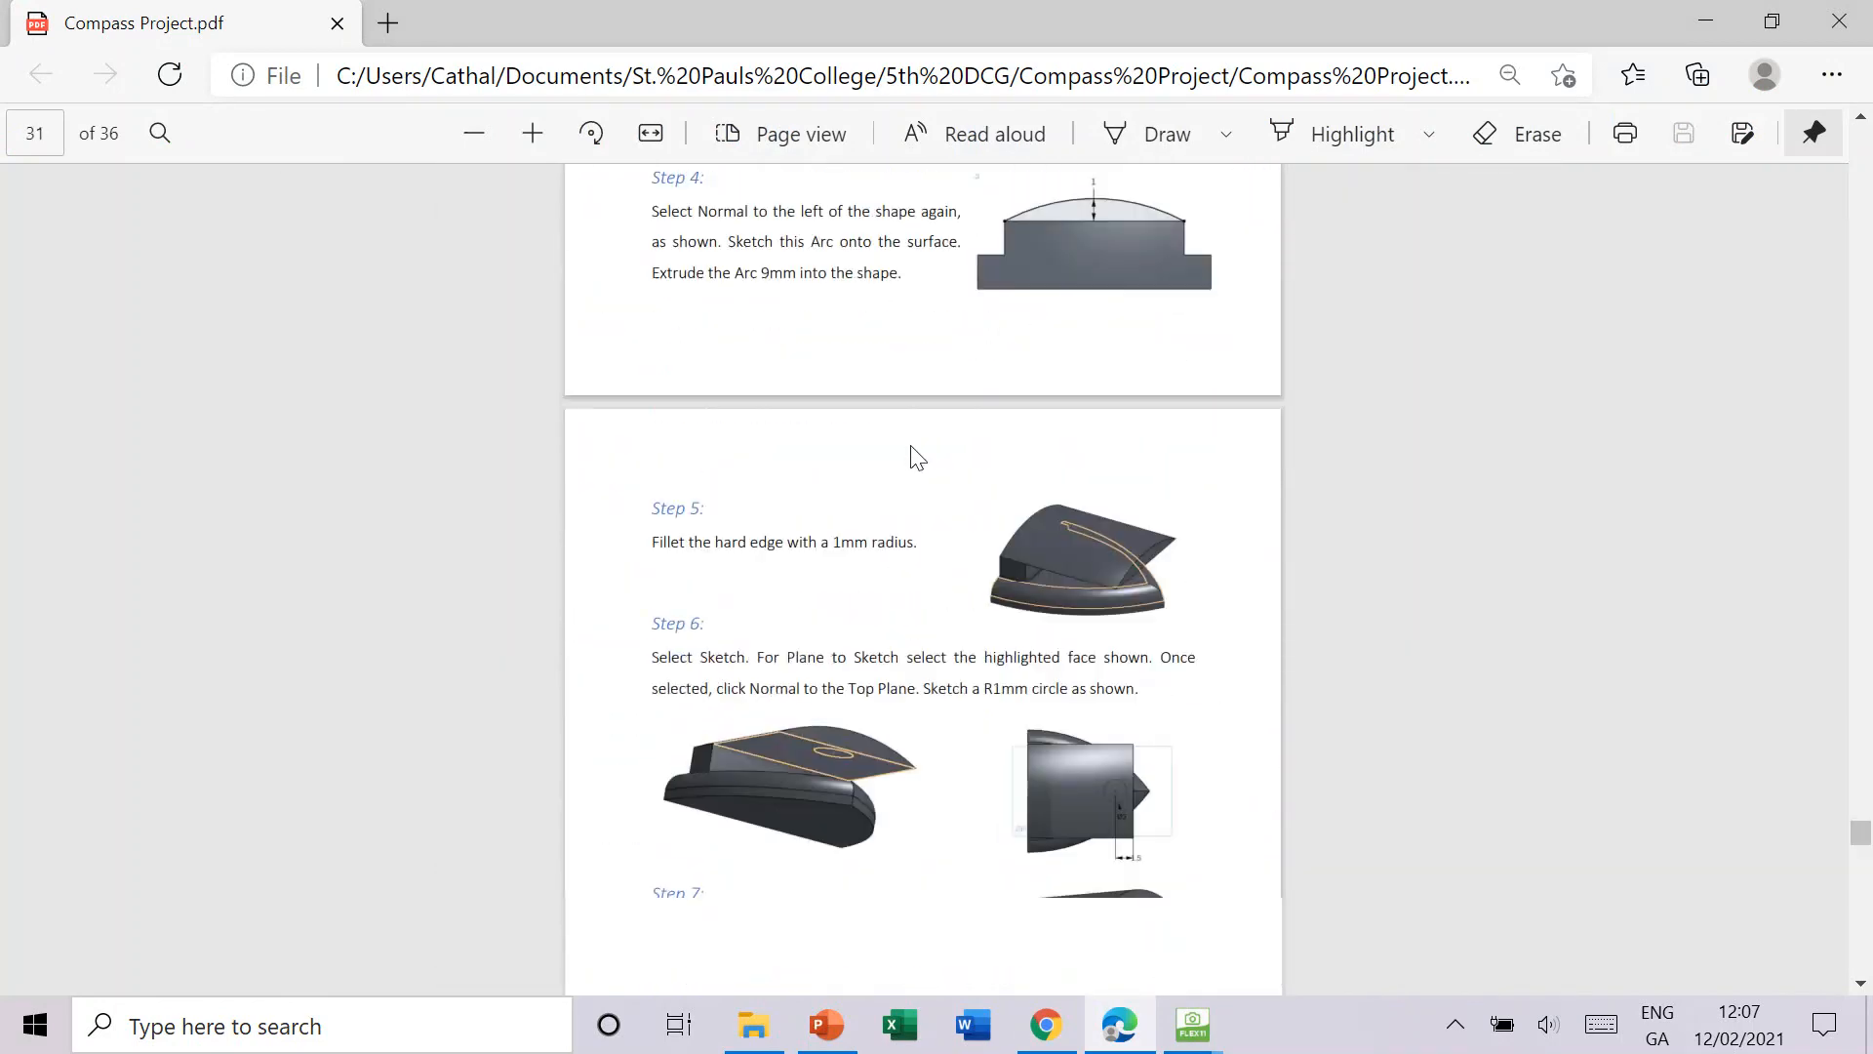
scroll(917, 456, "down", 8)
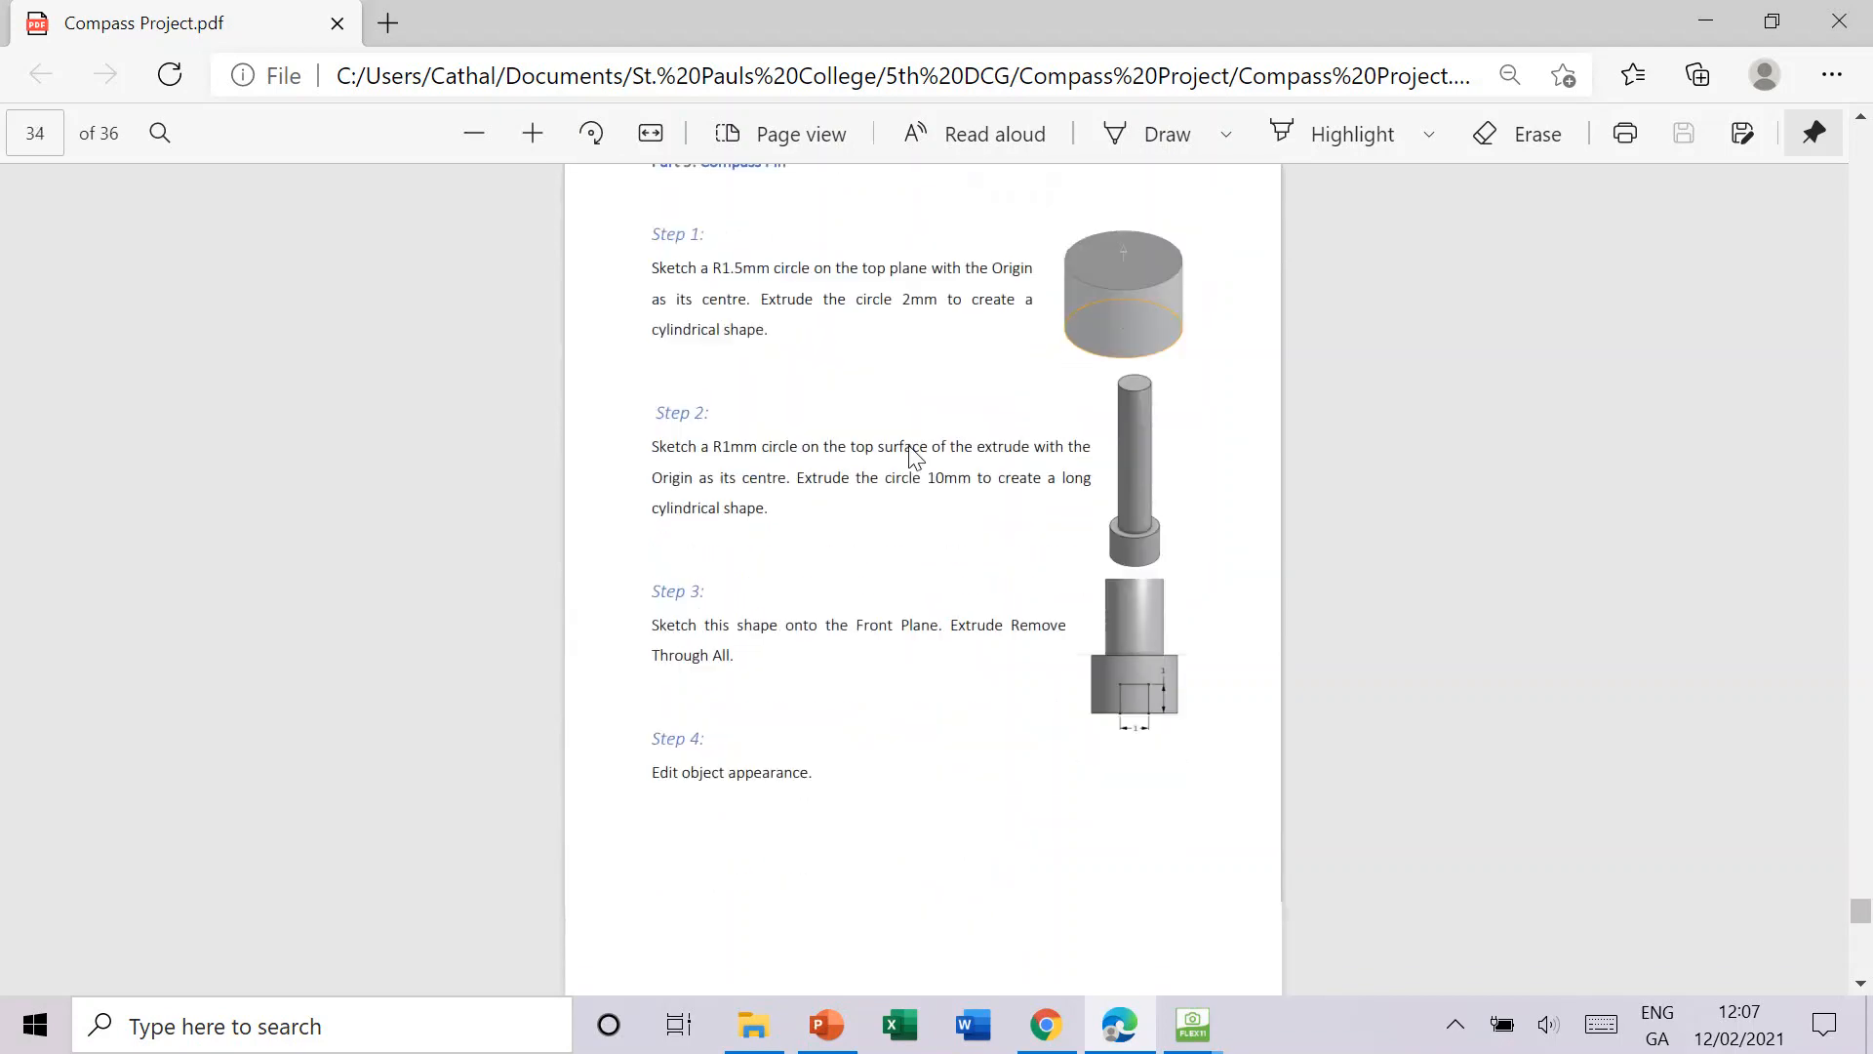
scroll(773, 418, "up", 4)
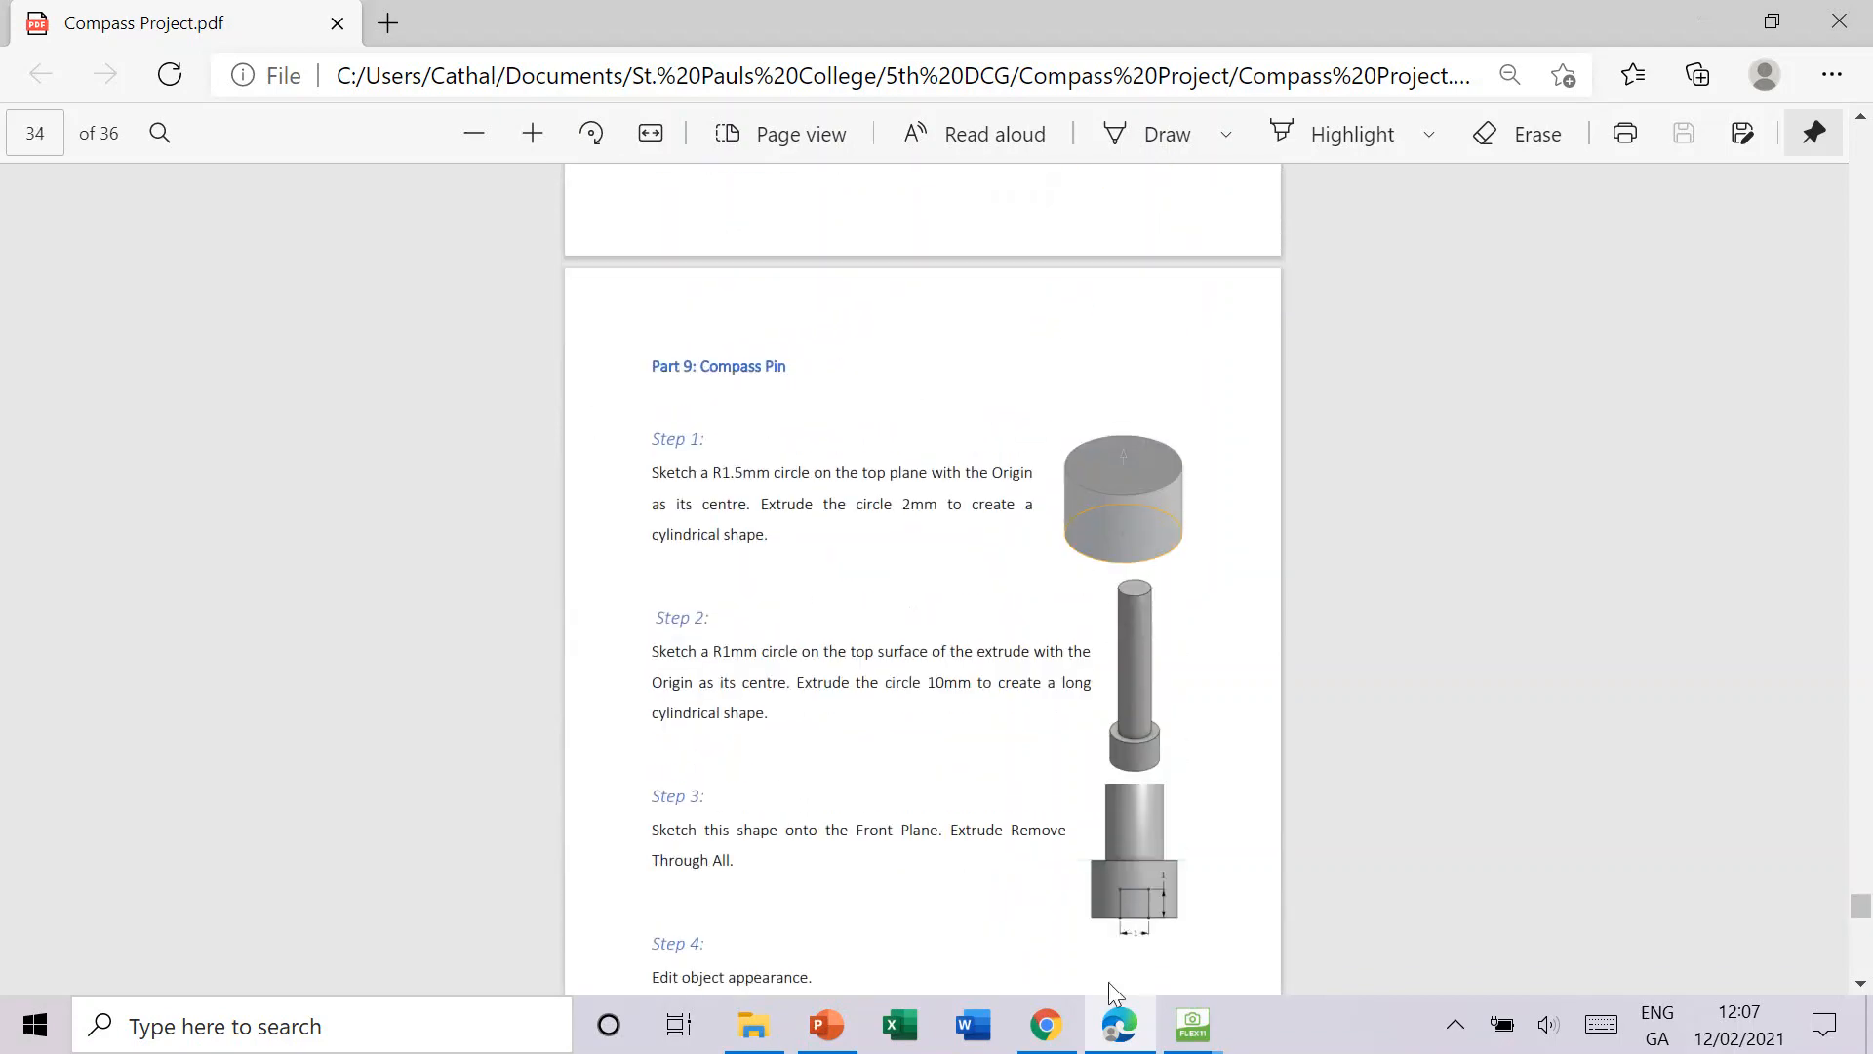
mouse_move(1070, 1018)
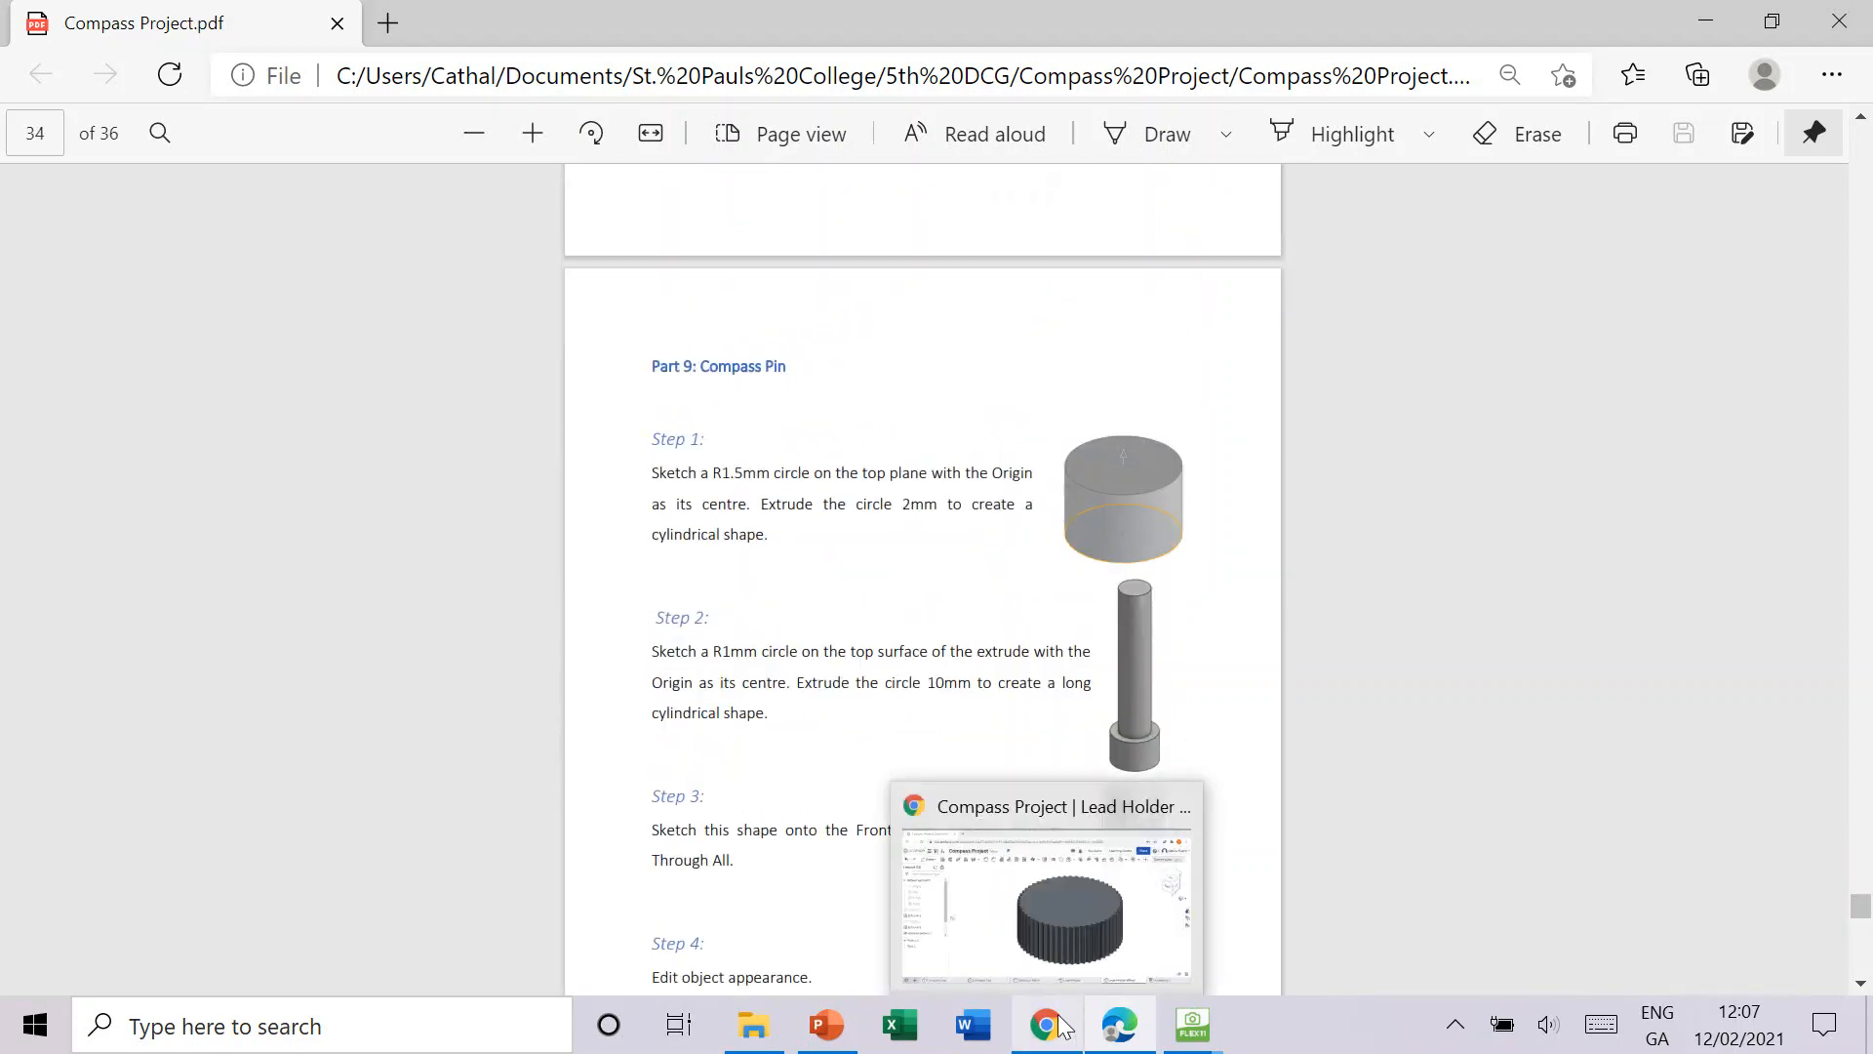
left_click(999, 828)
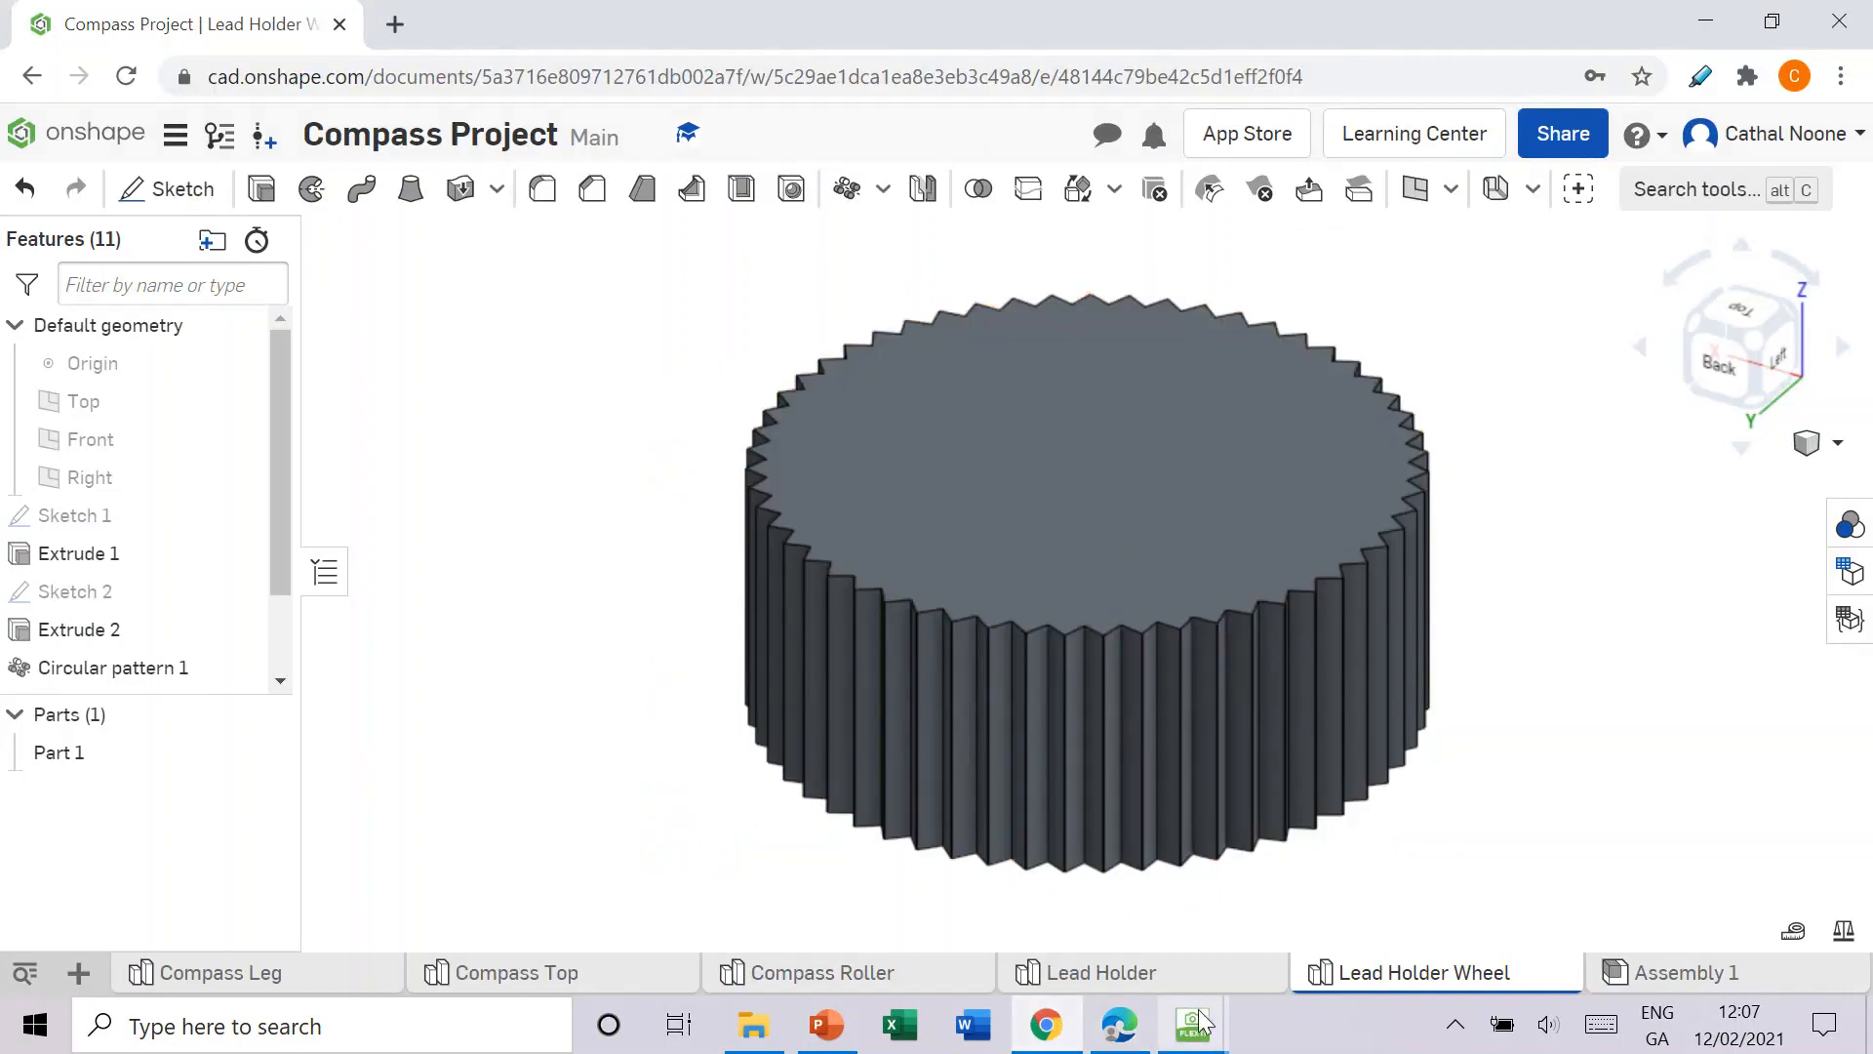